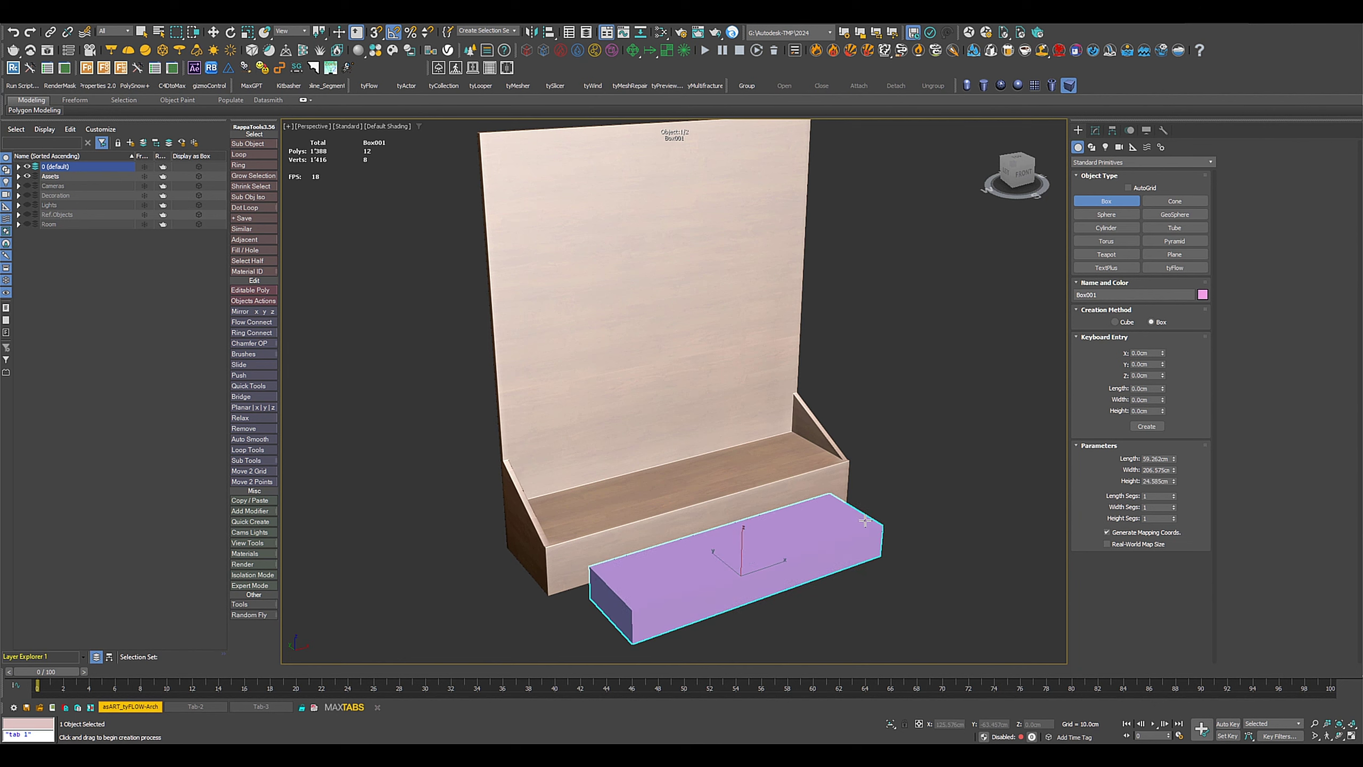
Step: Finish creating the box in front of the bench and set it to 65 cm long, 250 cm wide and 5 cm high
left_click(865, 545)
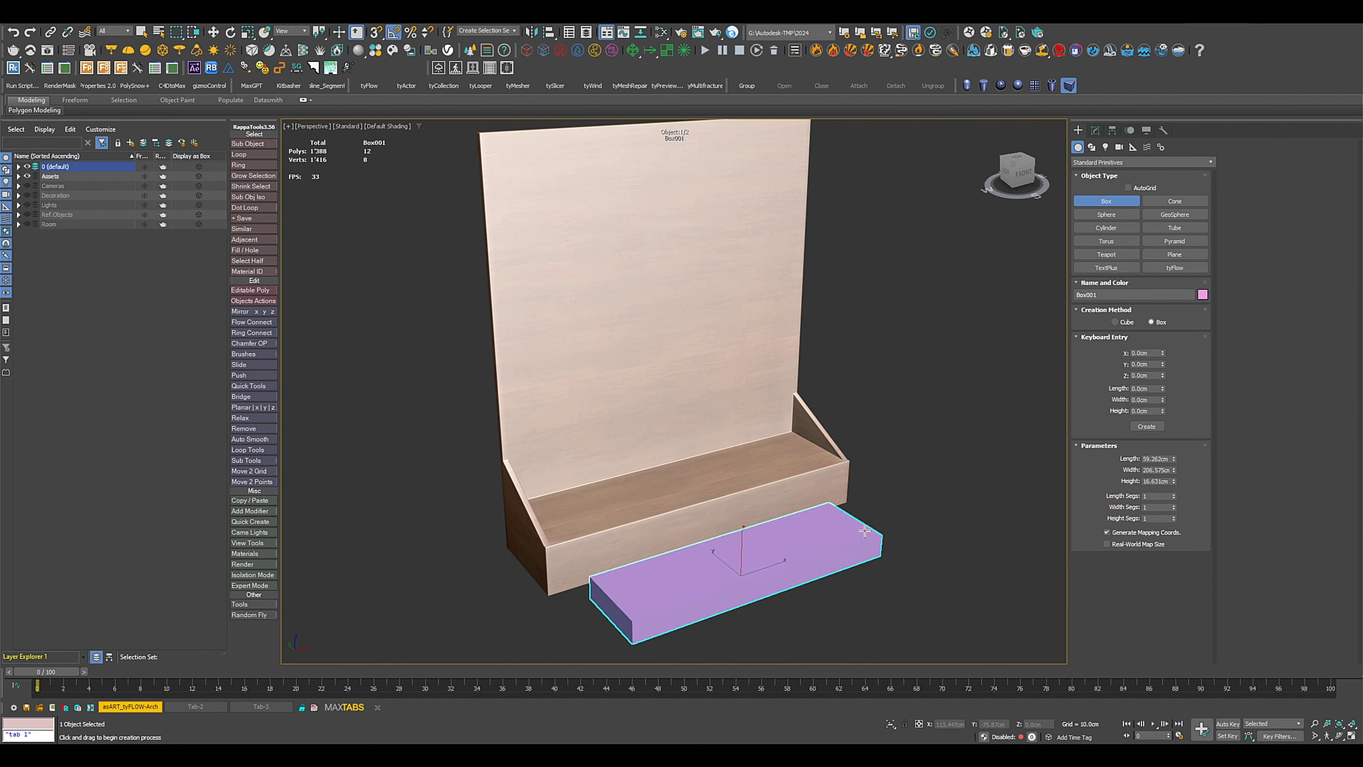
left_click(1157, 458)
type("65")
key("Tab")
type("250")
key("Tab")
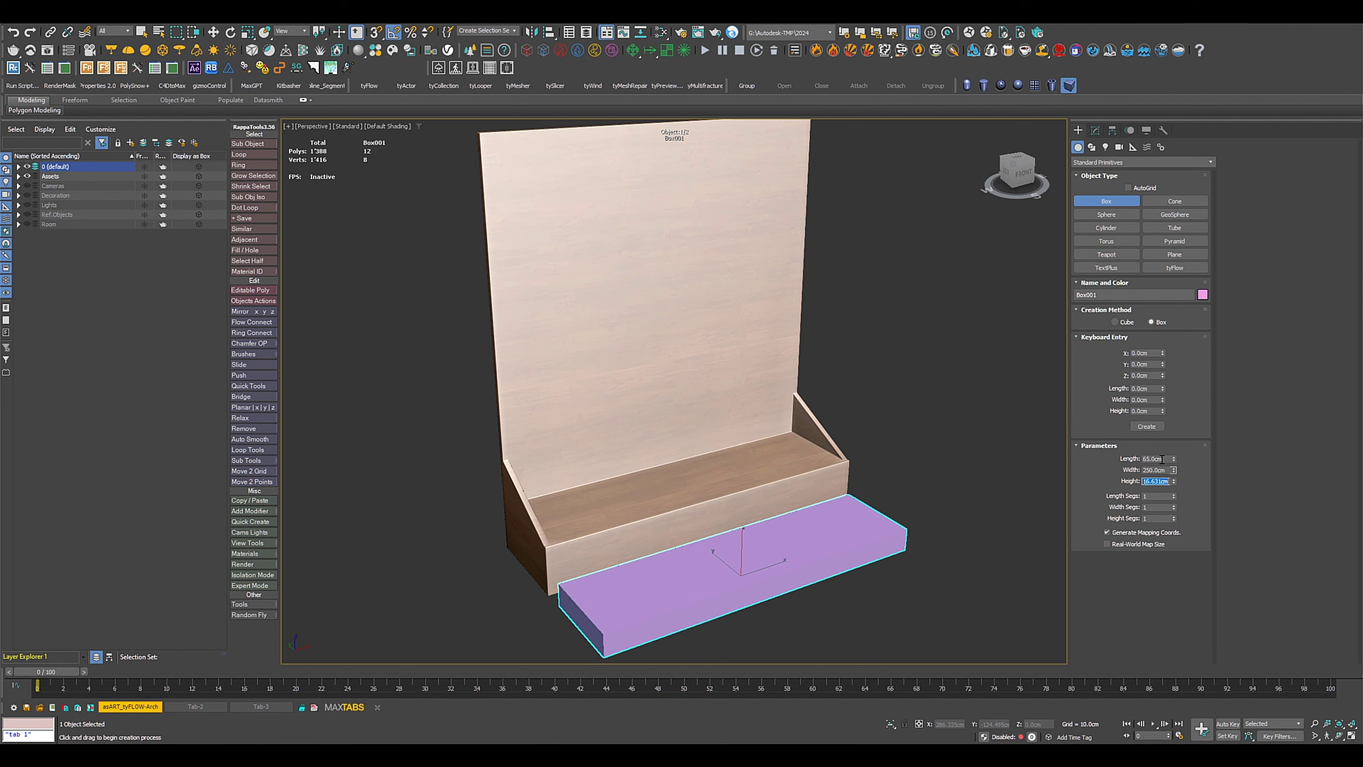
key("Return")
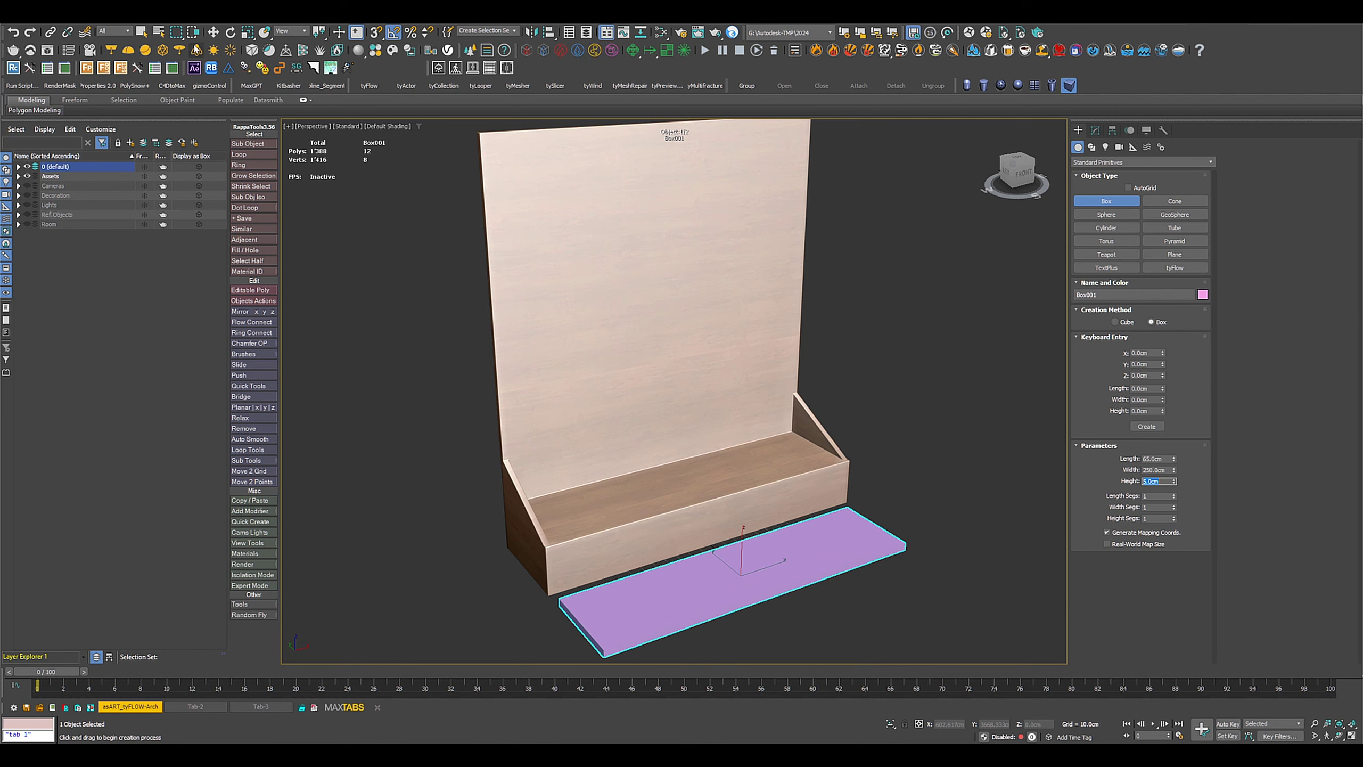
Step: Raise the box to a height of about 50.4 cm and centre it at X 0 and Y 0
left_click(213, 31)
scroll(753, 577, "up", 3)
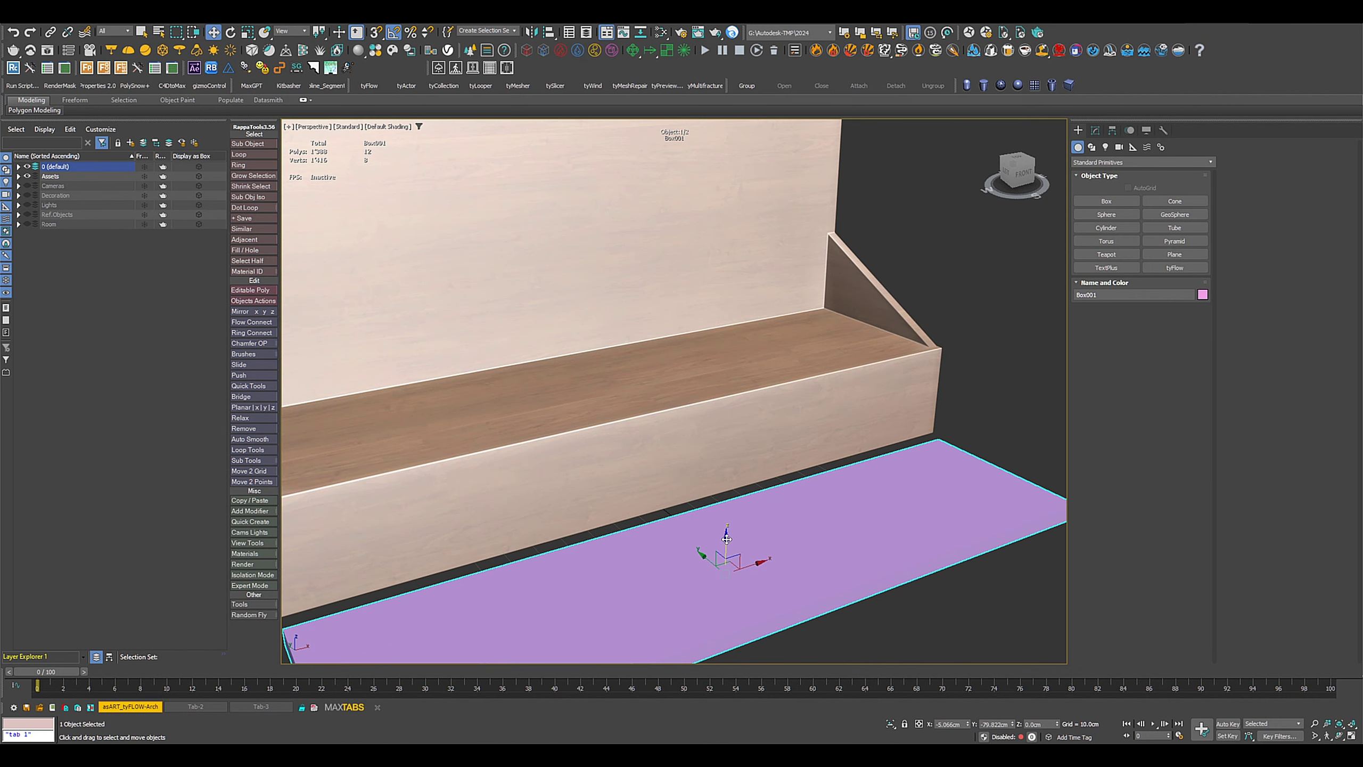
left_click_drag(752, 575, 713, 397)
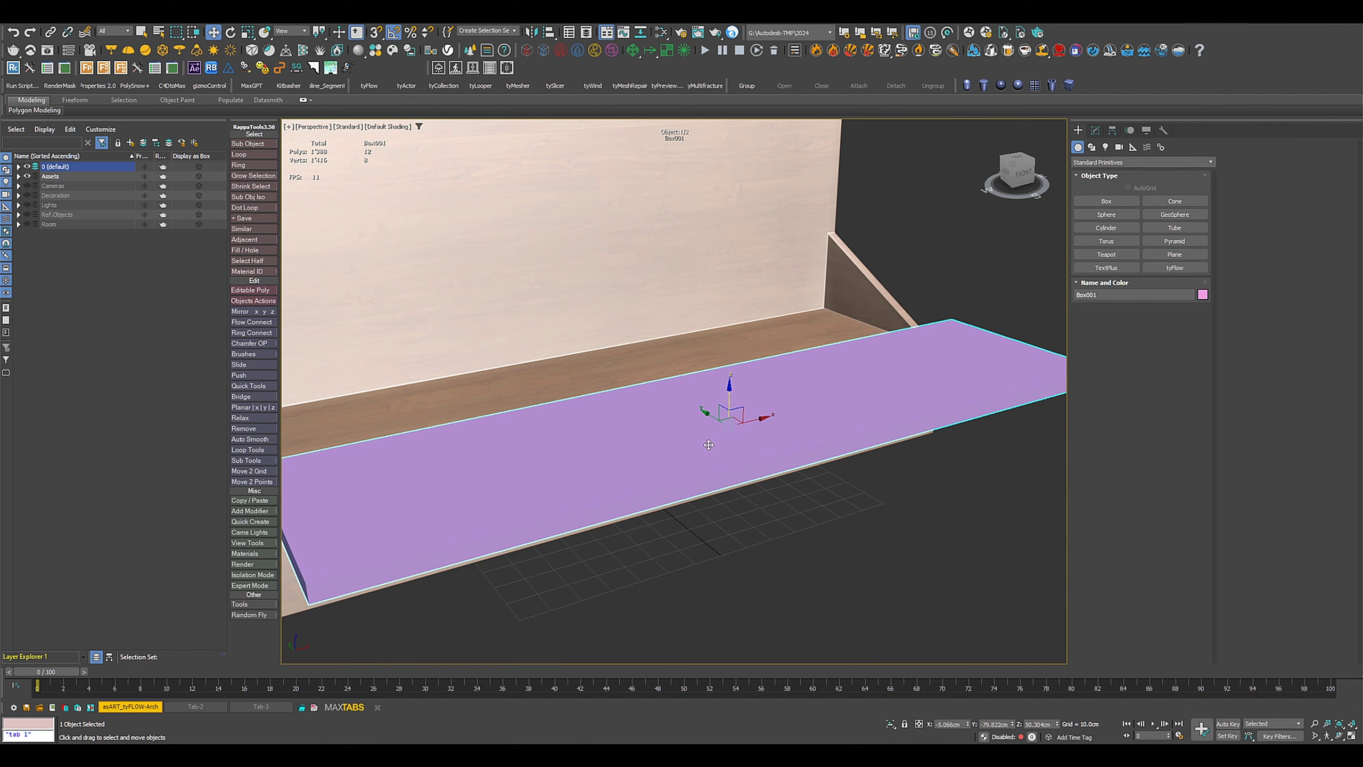
mouse_move(596, 498)
middle_mouse_down("alt")
mouse_move(630, 497)
mouse_move(678, 577)
middle_mouse_up("alt")
key("F4")
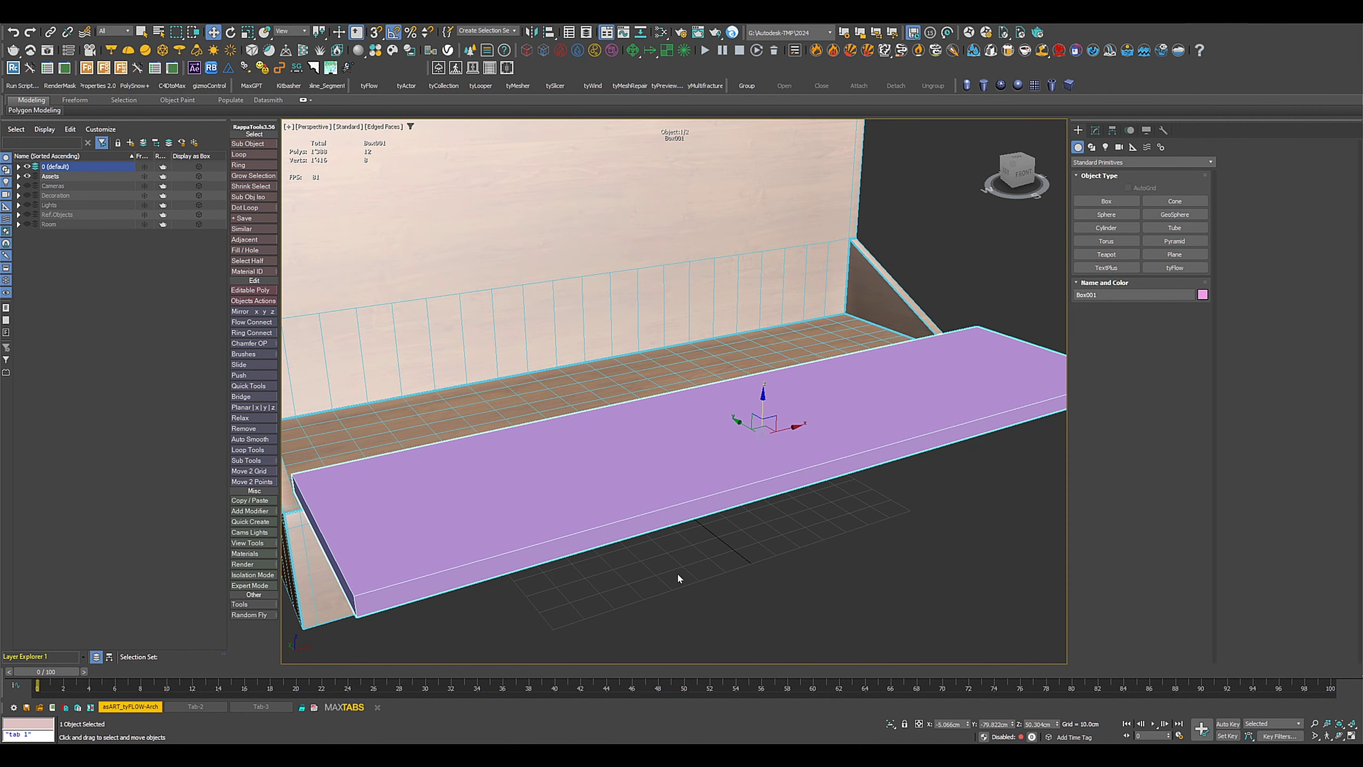
right_click(968, 725)
right_click(1013, 726)
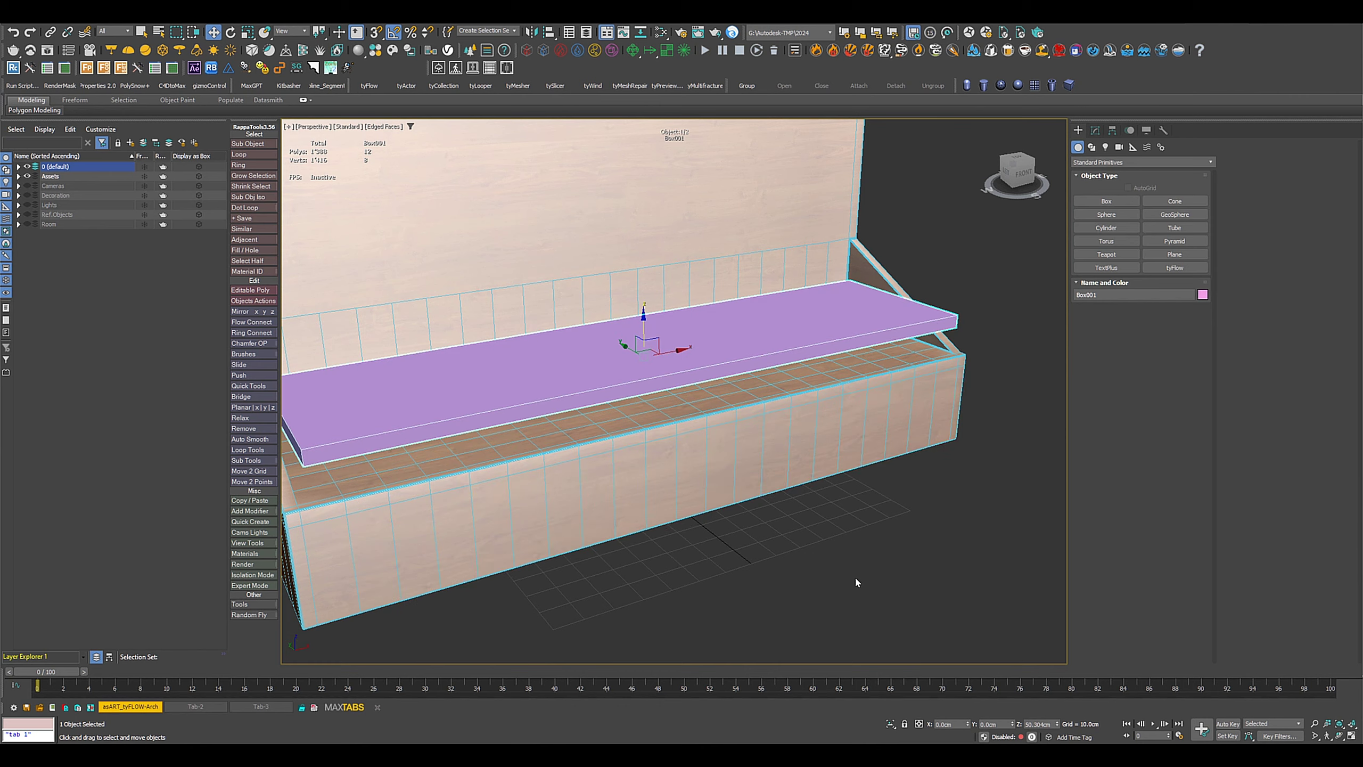
Step: Lower the box onto the bench seat, to a Z position of about 38.1 cm
middle_click_drag(854, 576, 693, 273, "alt")
scroll(742, 420, "up", 4)
scroll(742, 420, "up", 4)
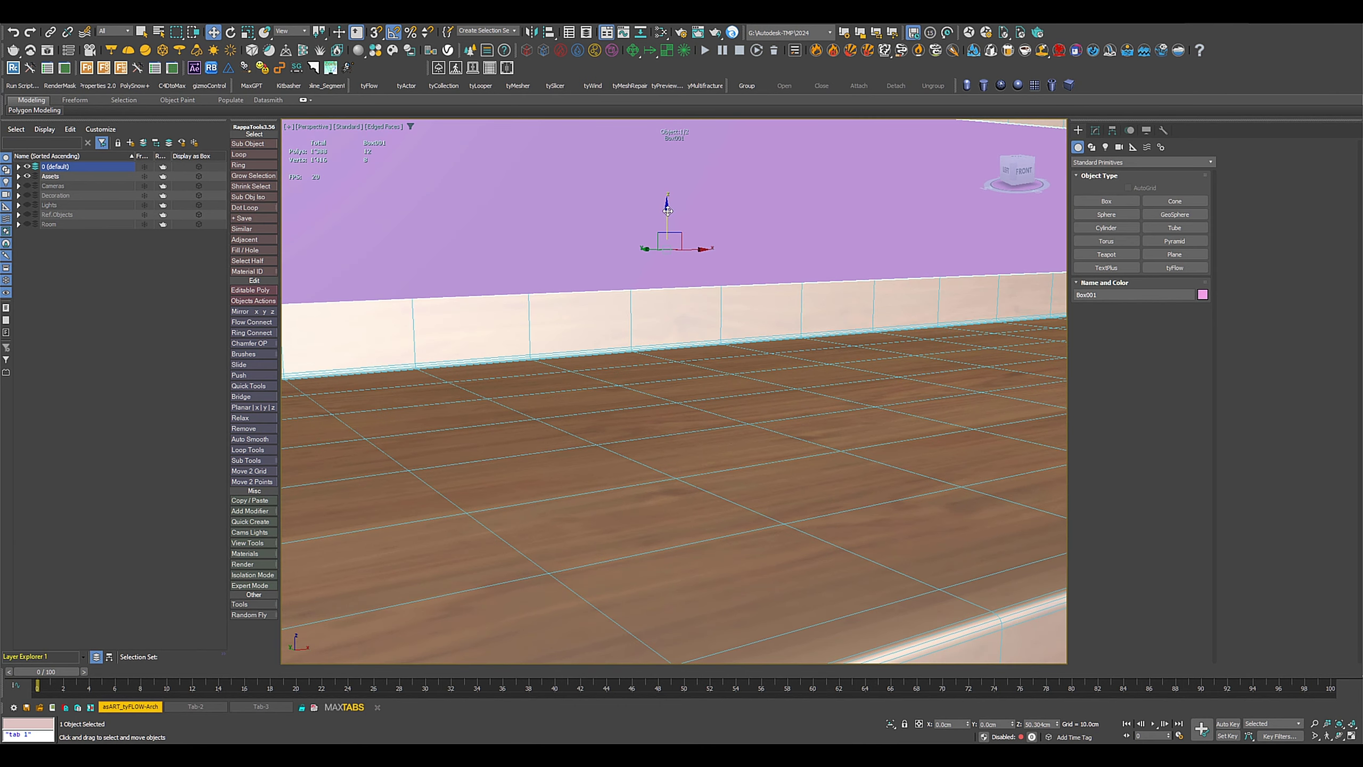
left_click_drag(668, 210, 632, 283)
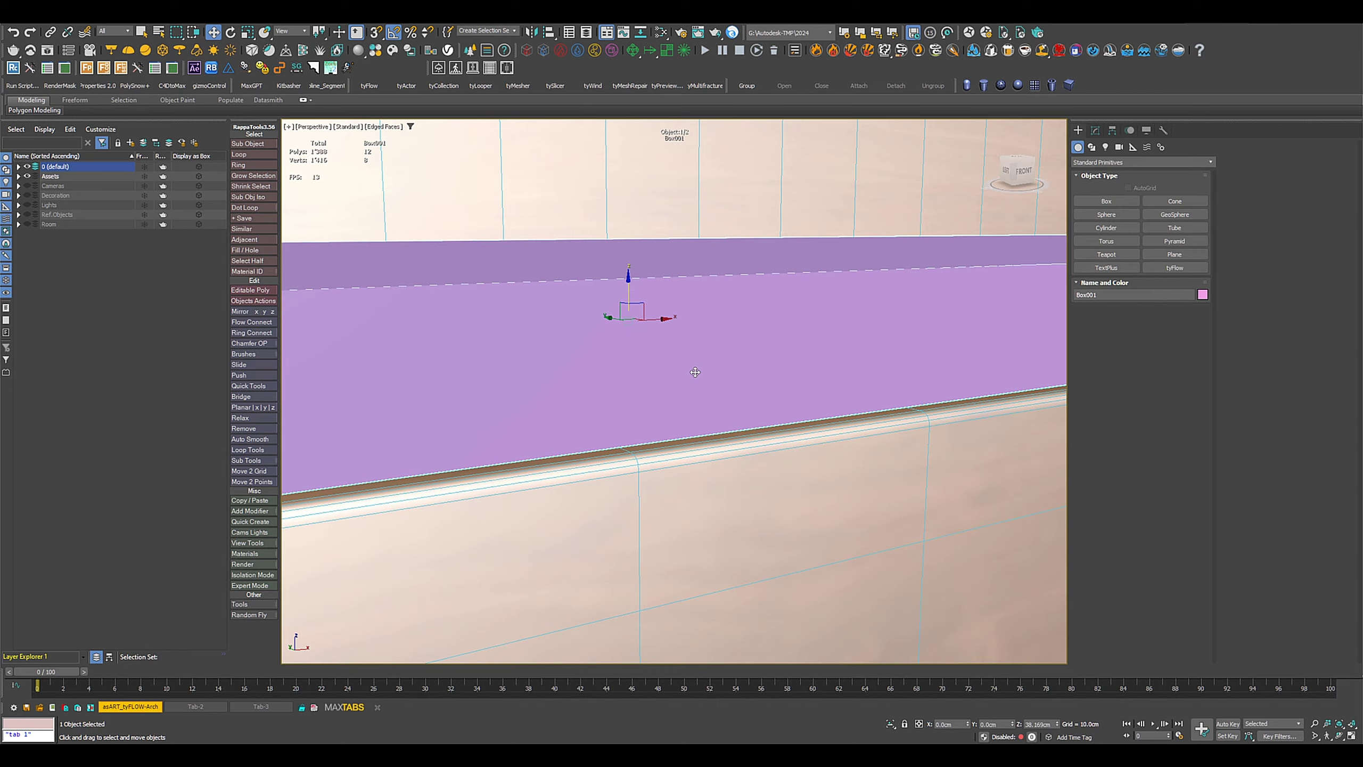
middle_click_drag(695, 372, 661, 331, "alt")
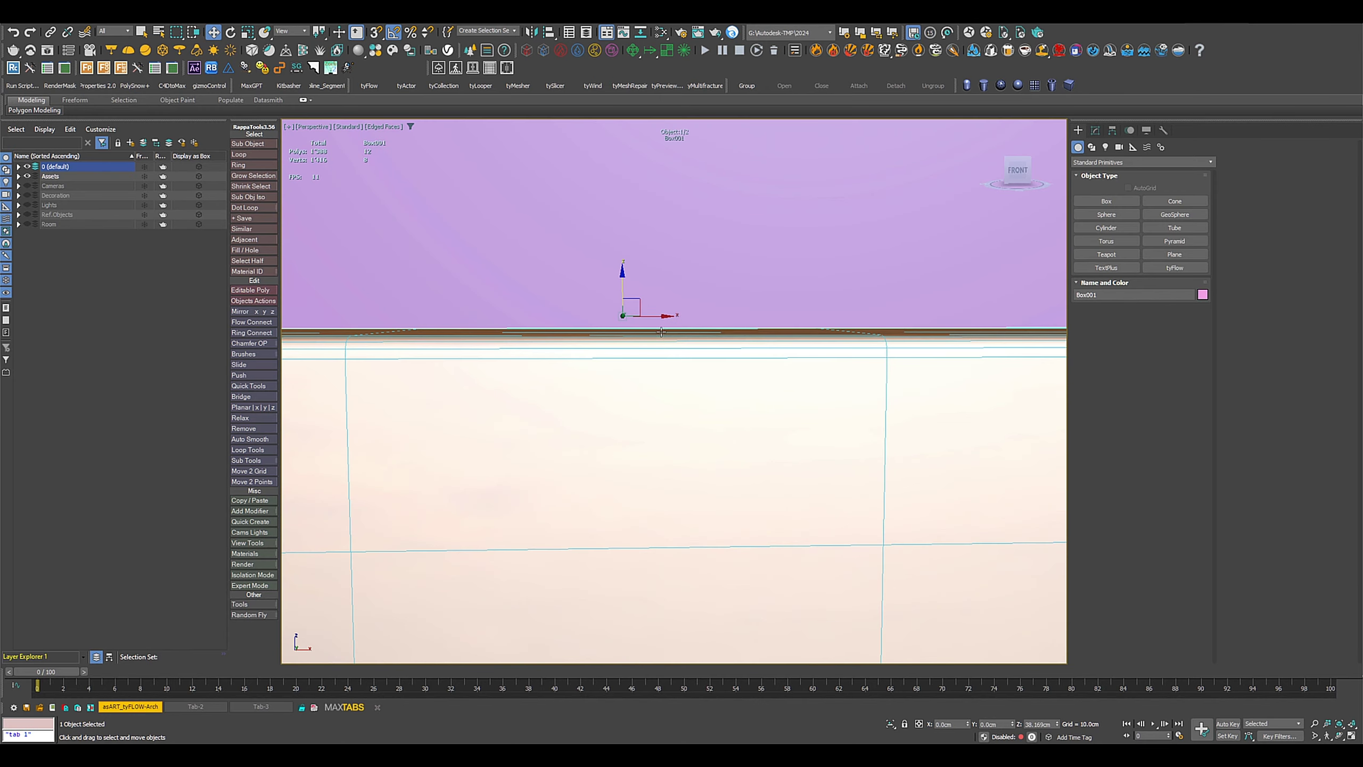
scroll(661, 331, "up", 3)
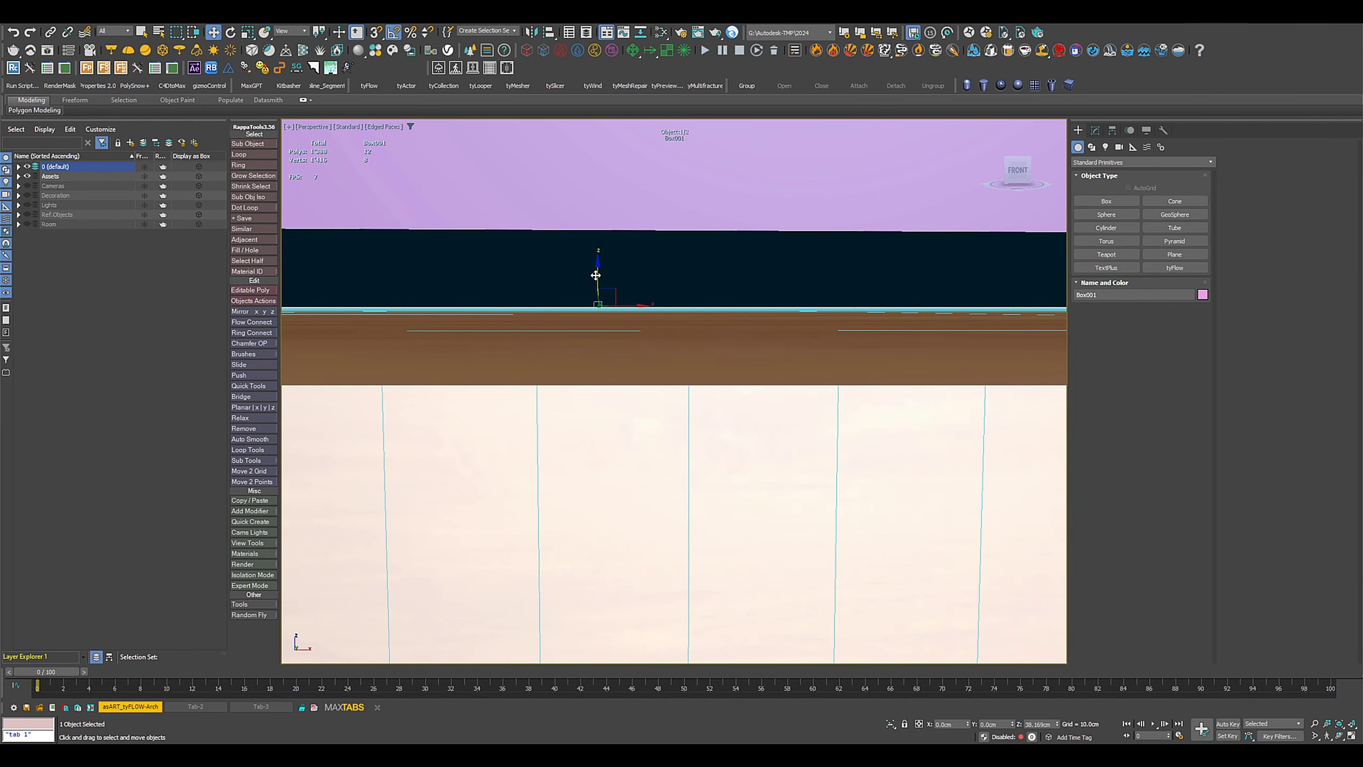
left_click_drag(596, 275, 621, 351)
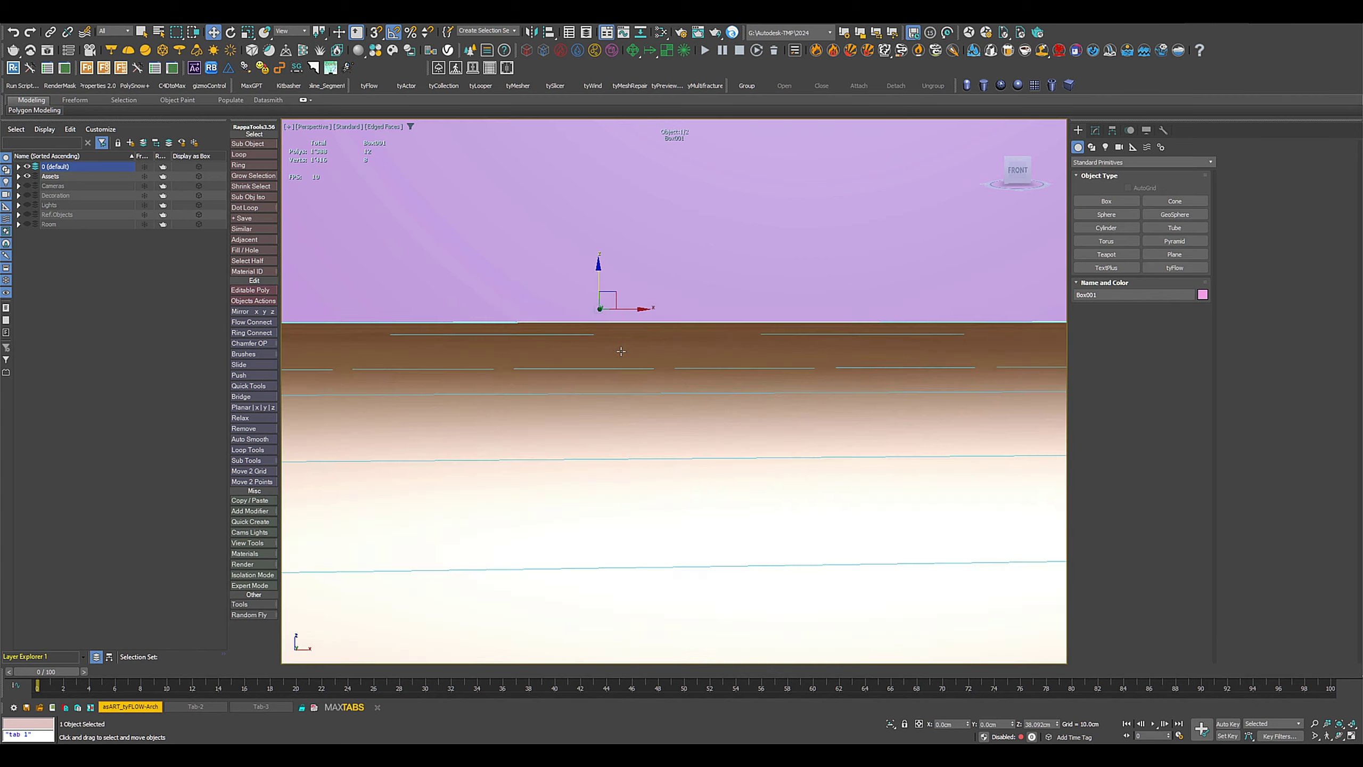
middle_click_drag(621, 350, 646, 340, "alt")
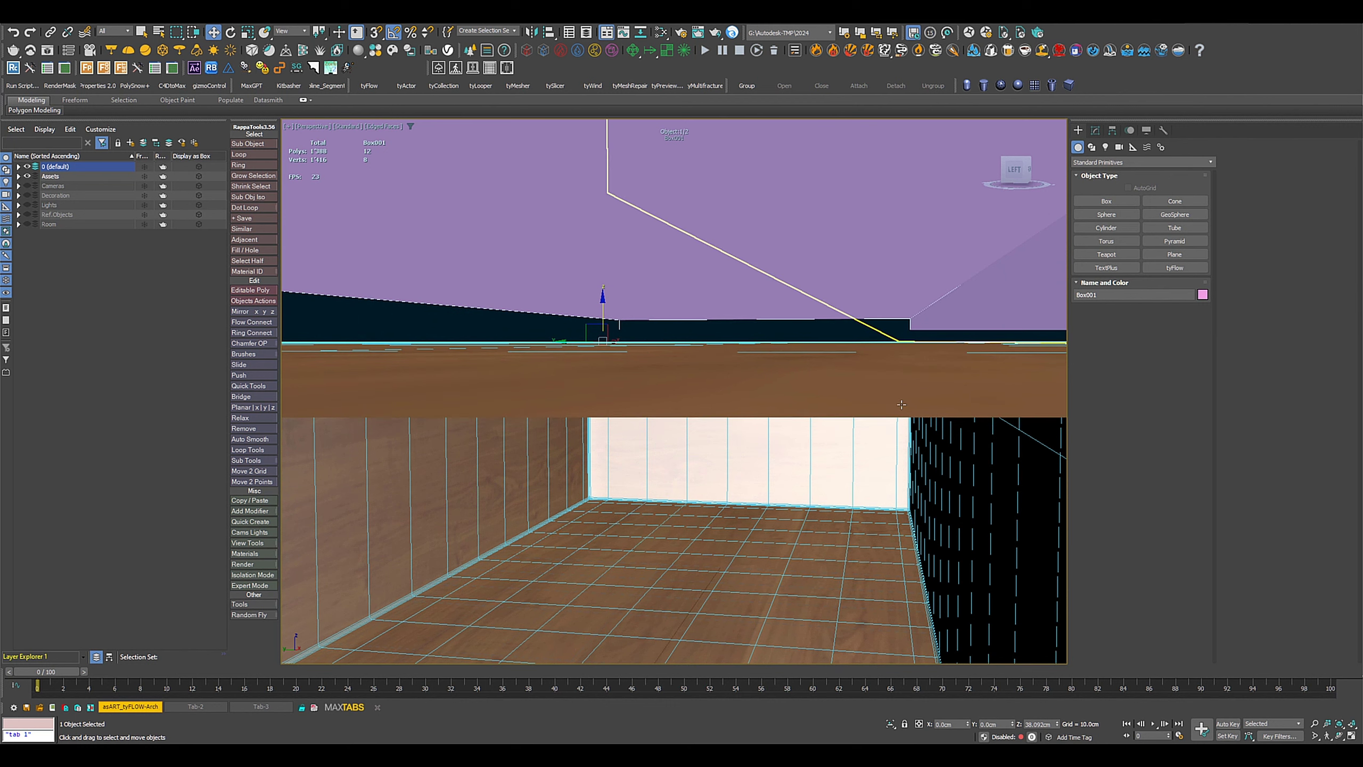
Step: In a left wireframe view, shift the box along the seat depth to about Y 2.7 cm, behind the front edge
middle_click_drag(953, 338, 697, 412, "alt")
key("l")
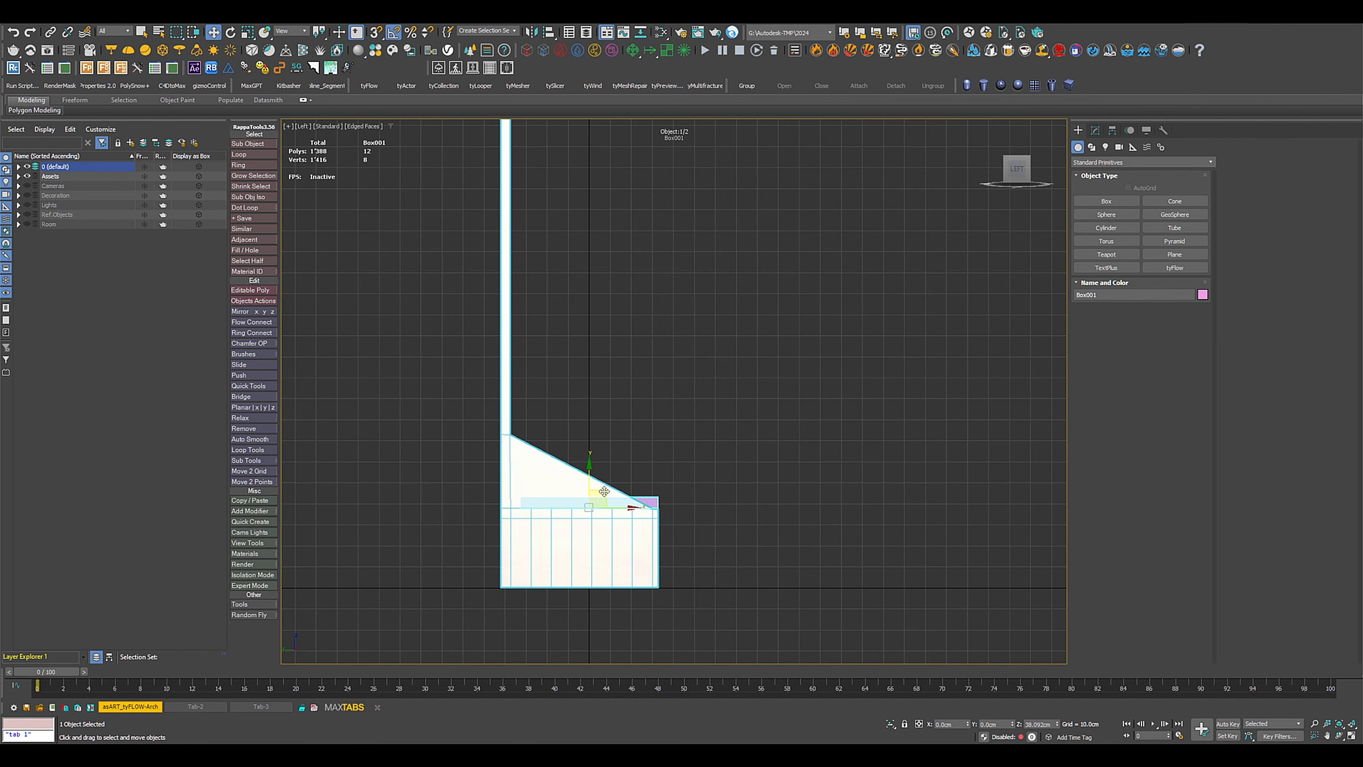
key("F3")
scroll(605, 522, "up", 3)
middle_click_drag(603, 520, 713, 502)
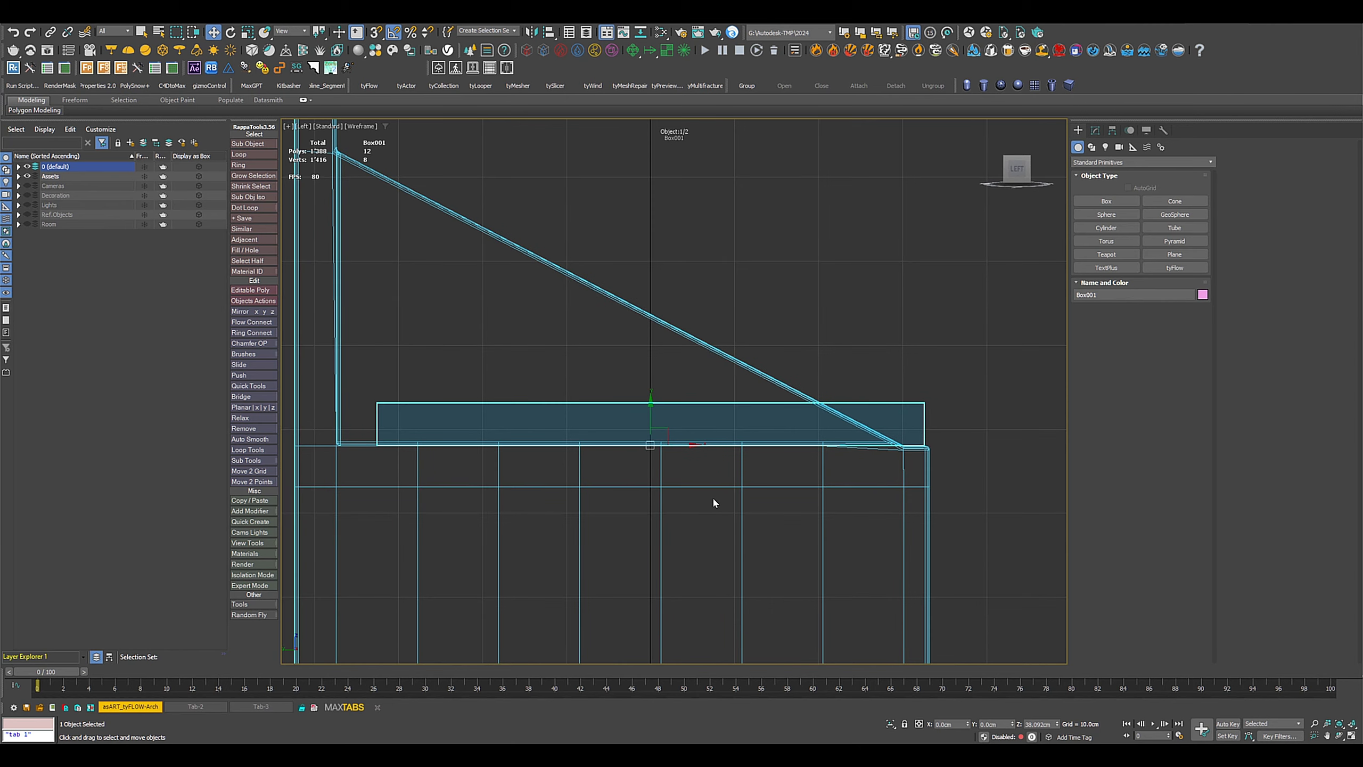
left_click_drag(683, 445, 660, 447)
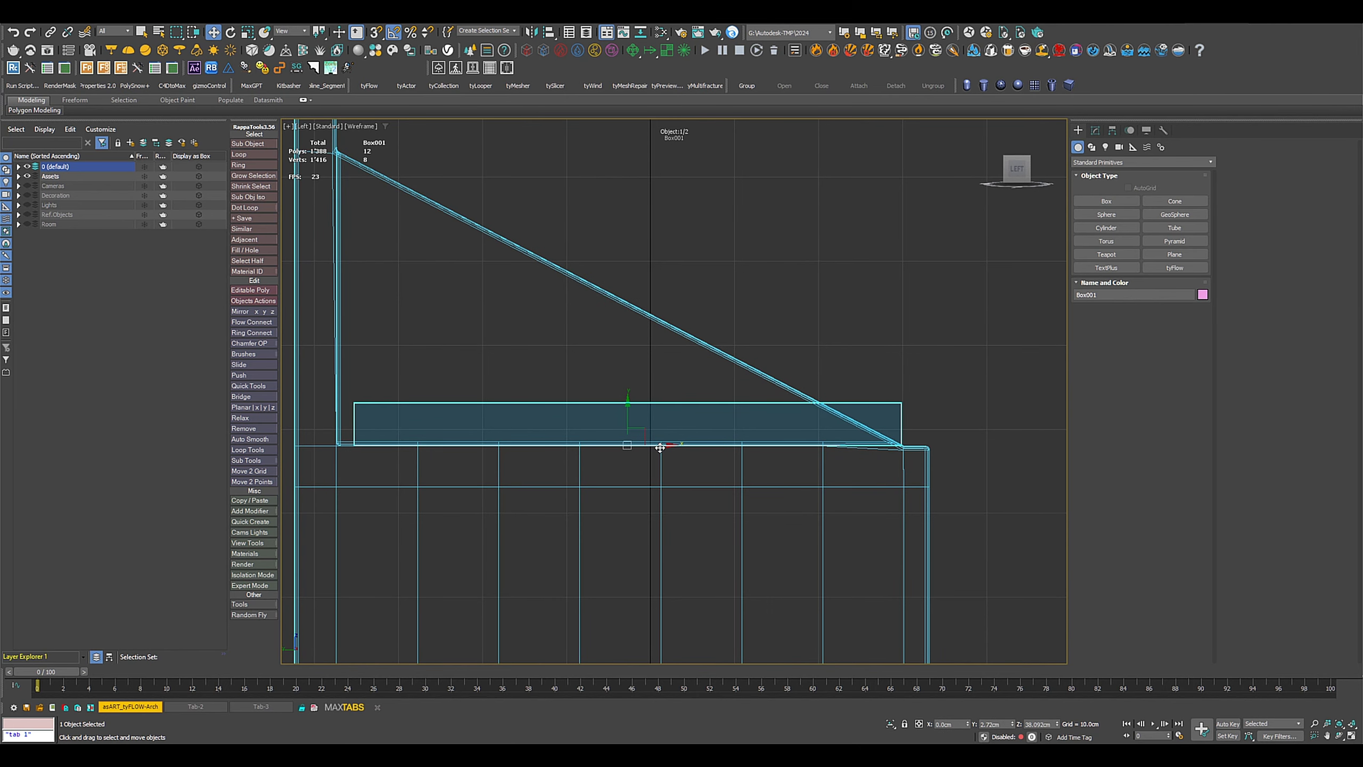
Step: Check how the box fits between the bench sides and backrest in the top view and the shaded perspective view
key("t")
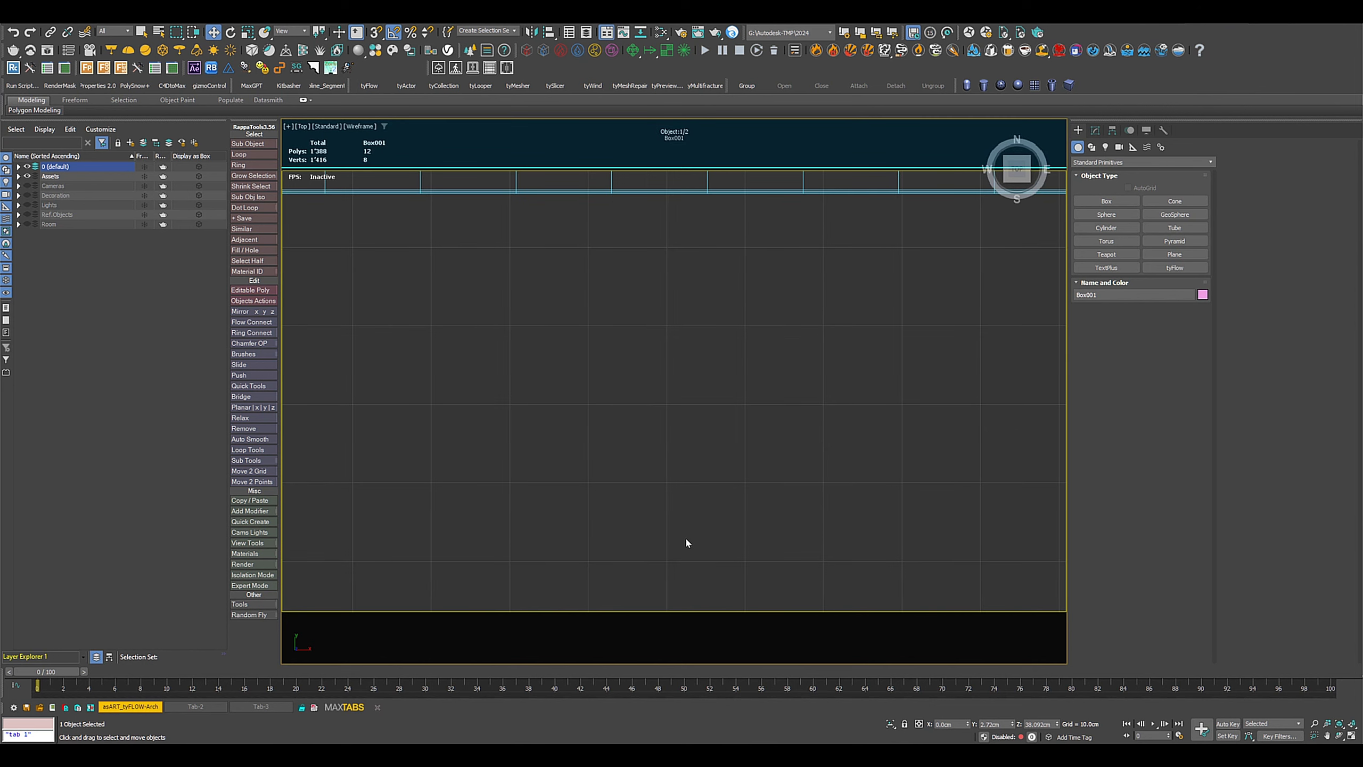
key("z")
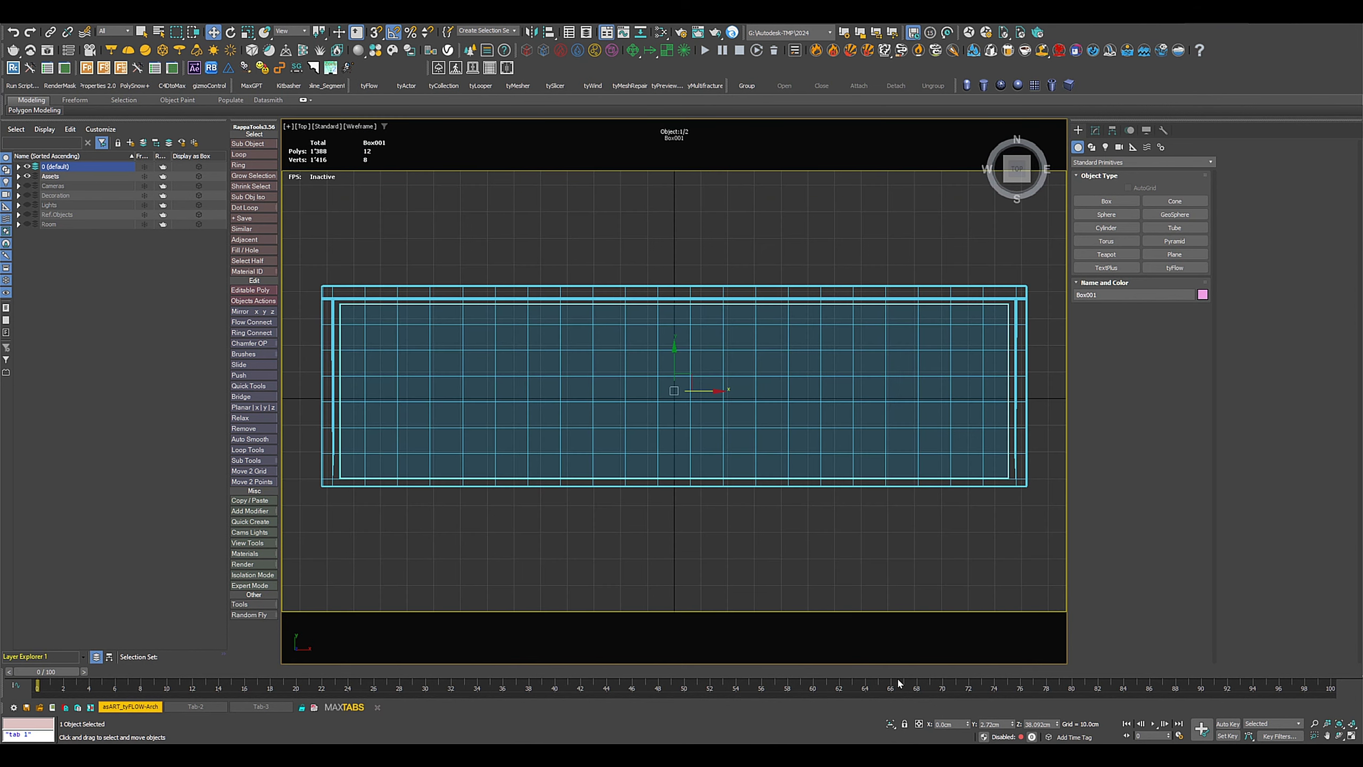
key("p")
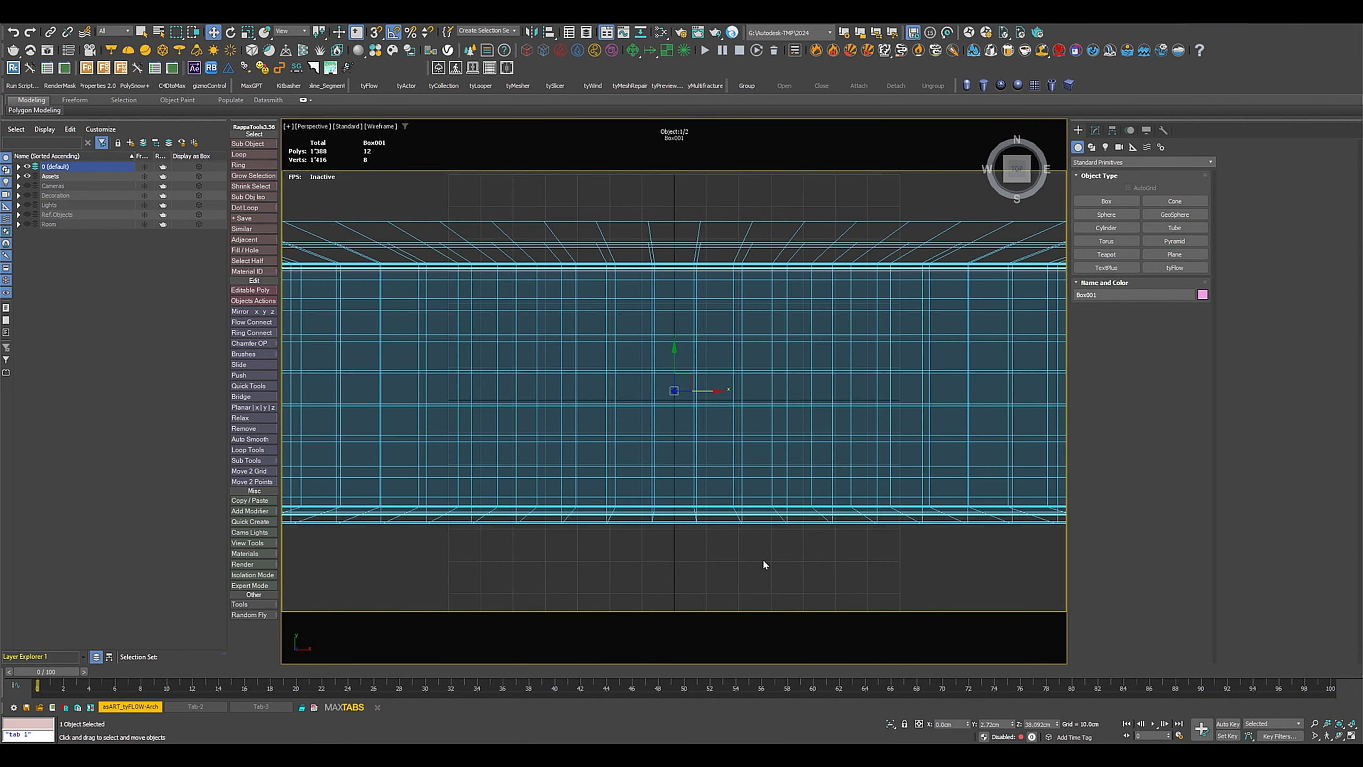
key("F3")
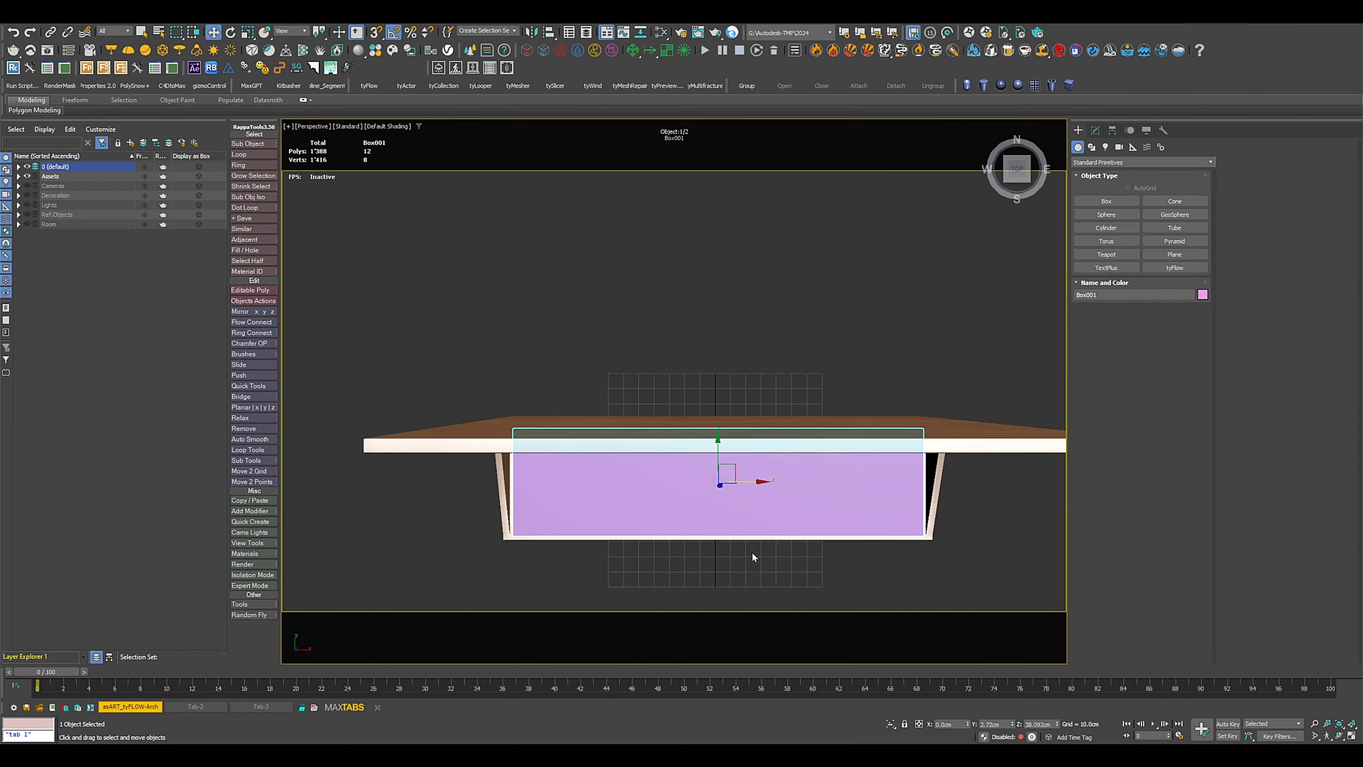
mouse_move(752, 550)
middle_mouse_down("alt")
mouse_move(799, 486)
mouse_move(725, 502)
mouse_move(699, 500)
mouse_move(697, 485)
mouse_move(703, 497)
middle_mouse_up("alt")
scroll(698, 485, "up", 2)
scroll(495, 419, "up", 3)
middle_click_drag(495, 419, 668, 470, "alt")
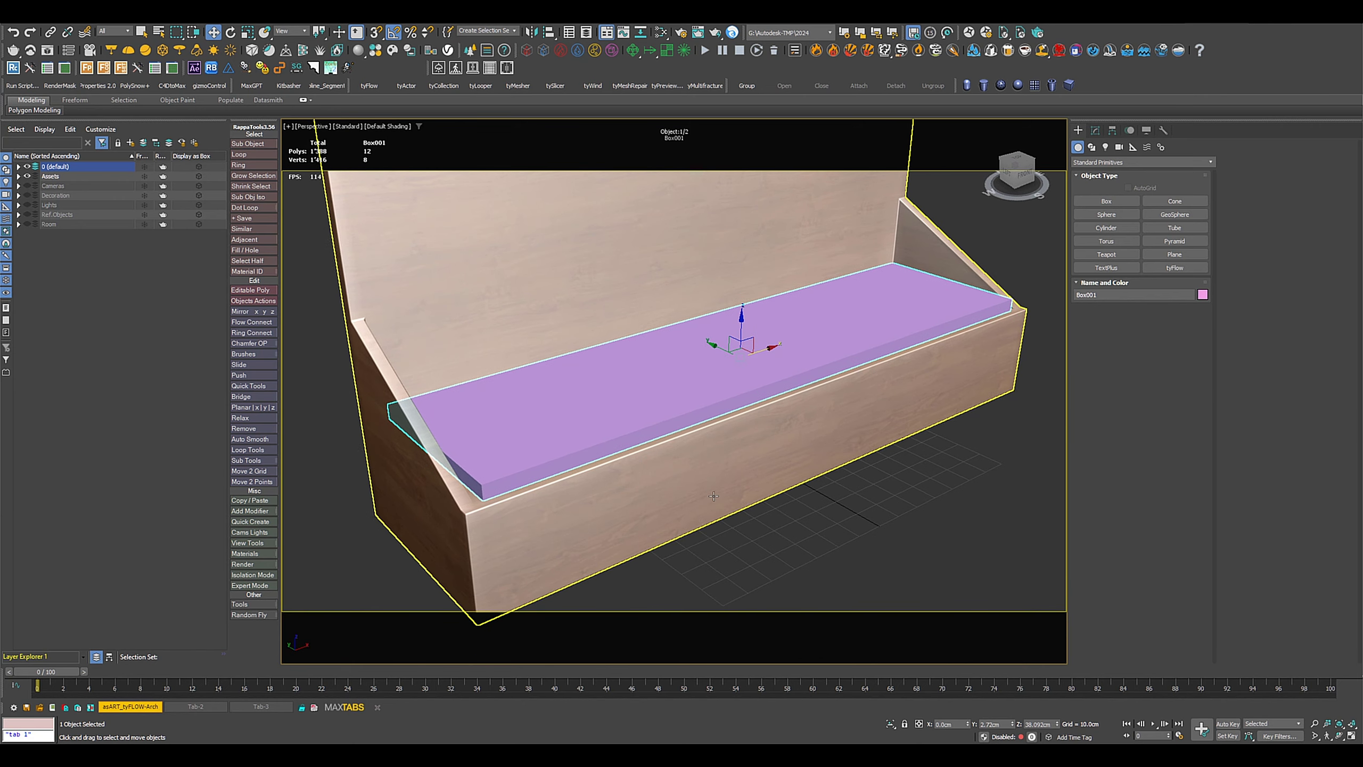
scroll(712, 487, "up", 4)
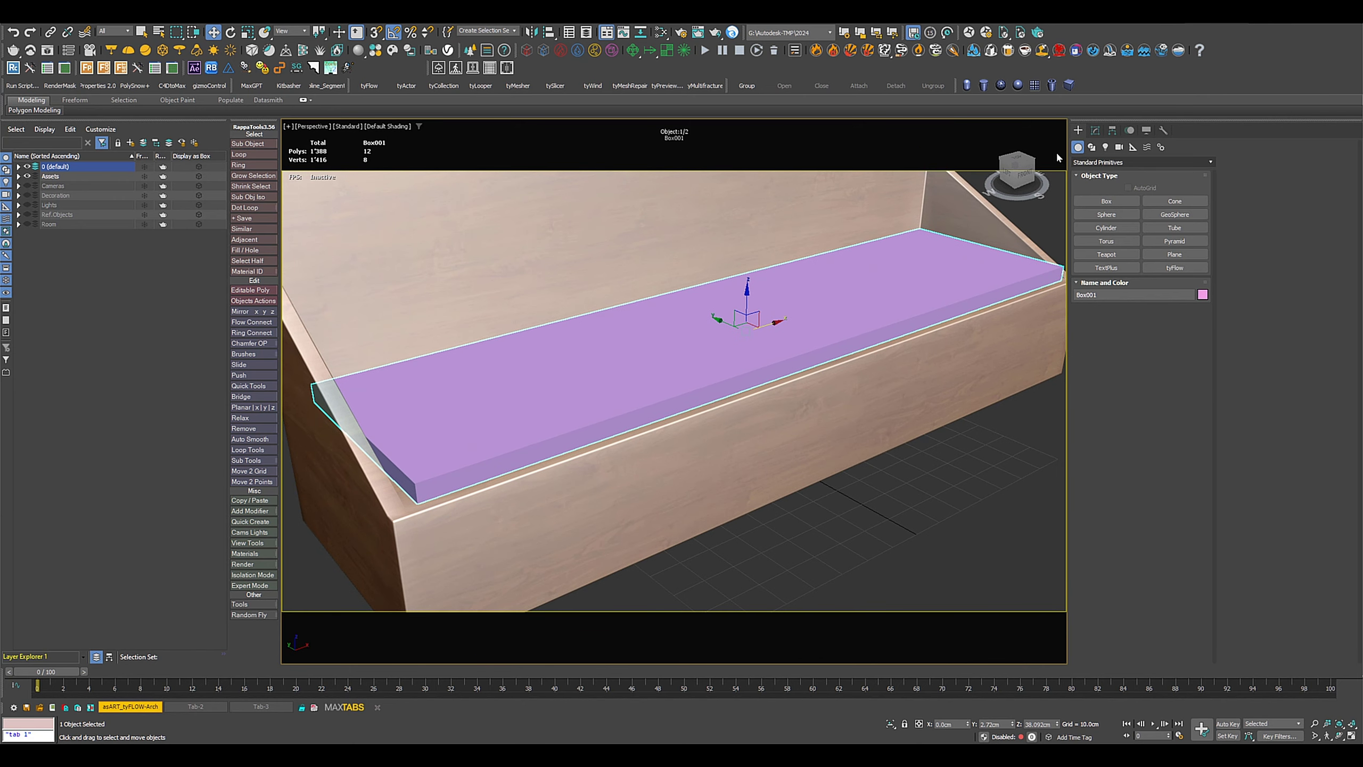
Step: Create a GeoSphere on the floor in front of the bench and set its radius to 1.5 cm
left_click(1001, 85)
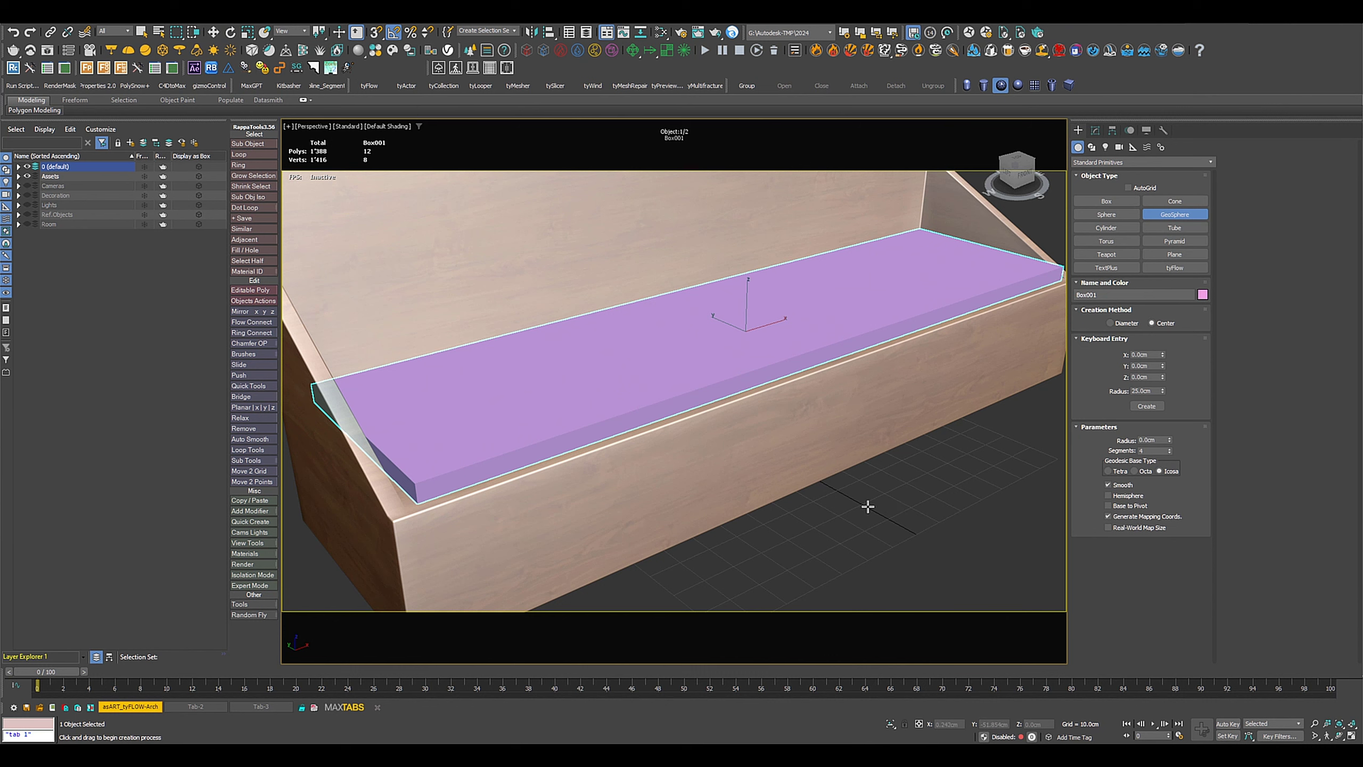
left_click_drag(868, 507, 883, 513)
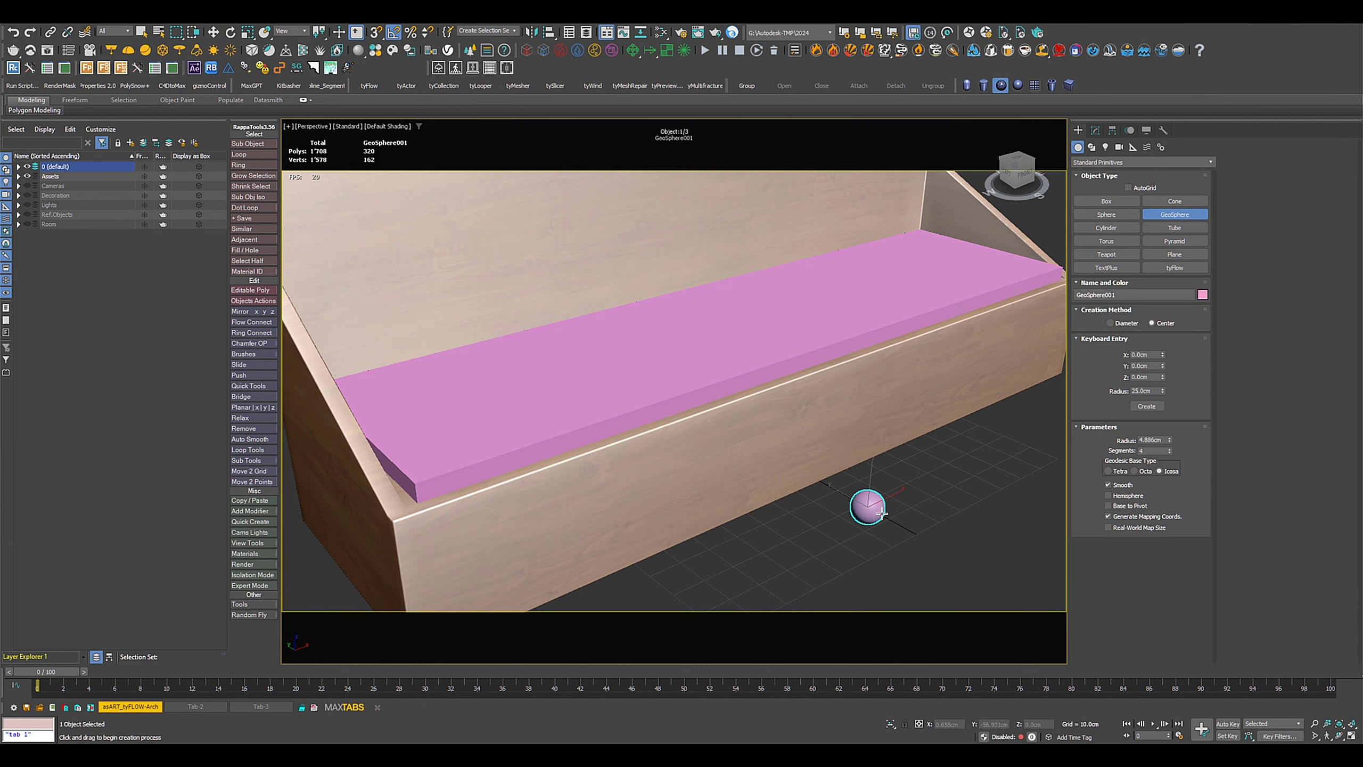
left_click(1160, 440)
type("1.65")
key("Return")
Step: Show edged faces and turn the GeoSphere into a hemisphere
left_click(1096, 130)
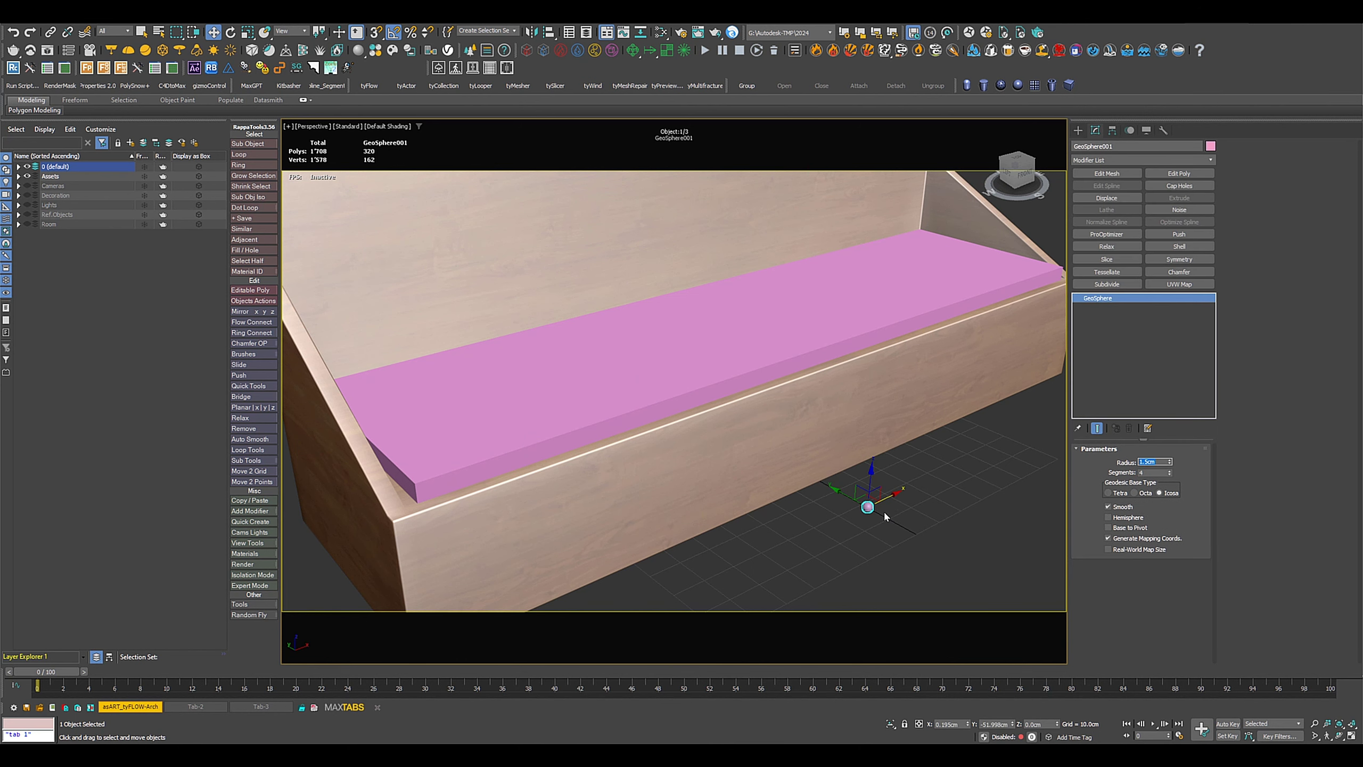
scroll(882, 509, "up", 10)
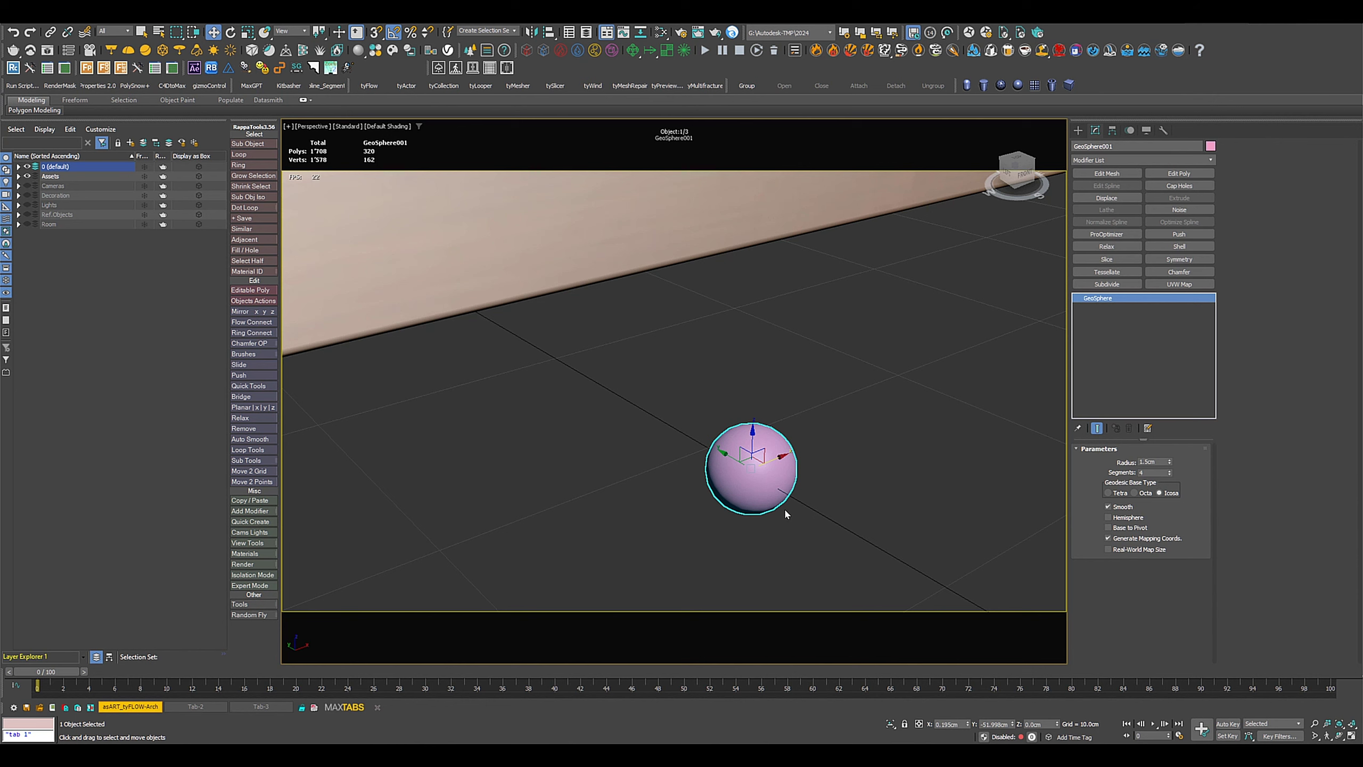
key("F4")
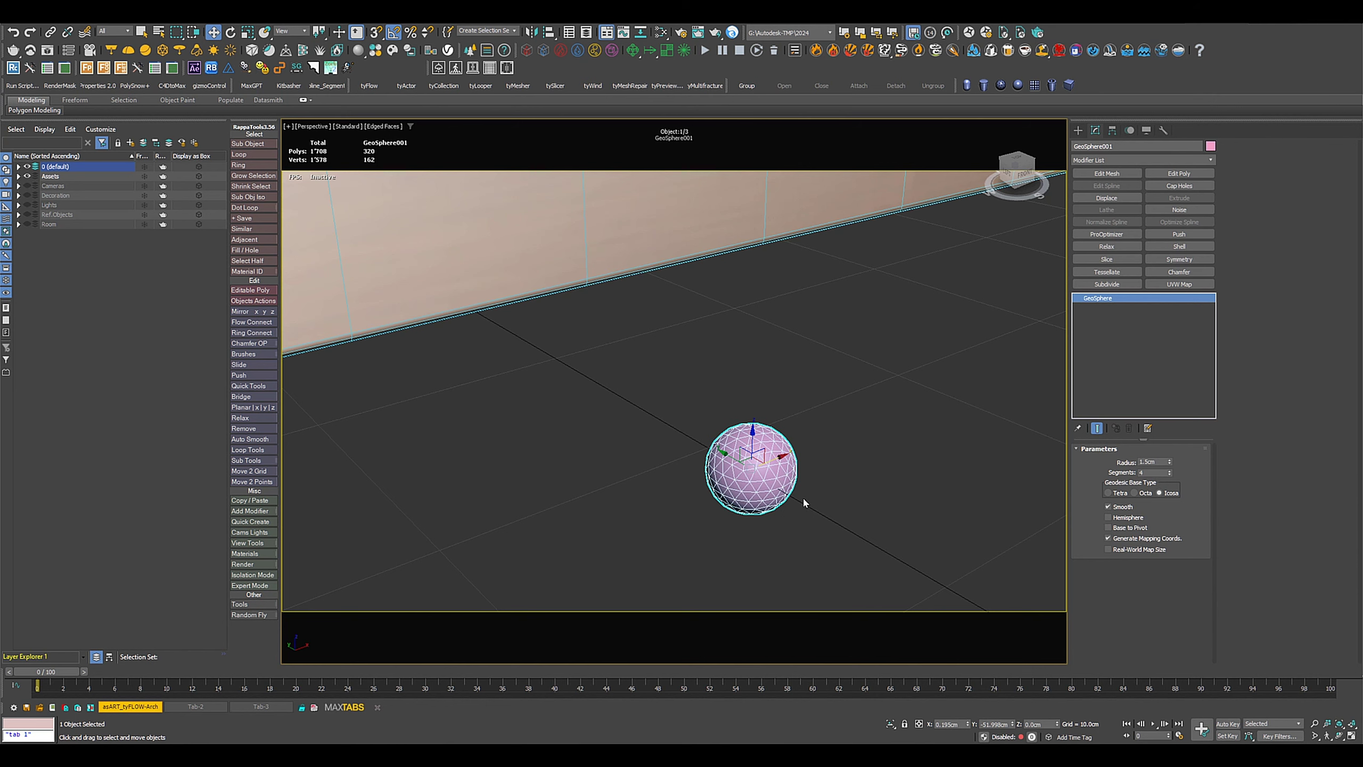
middle_click_drag(804, 503, 799, 488)
left_click(1109, 518)
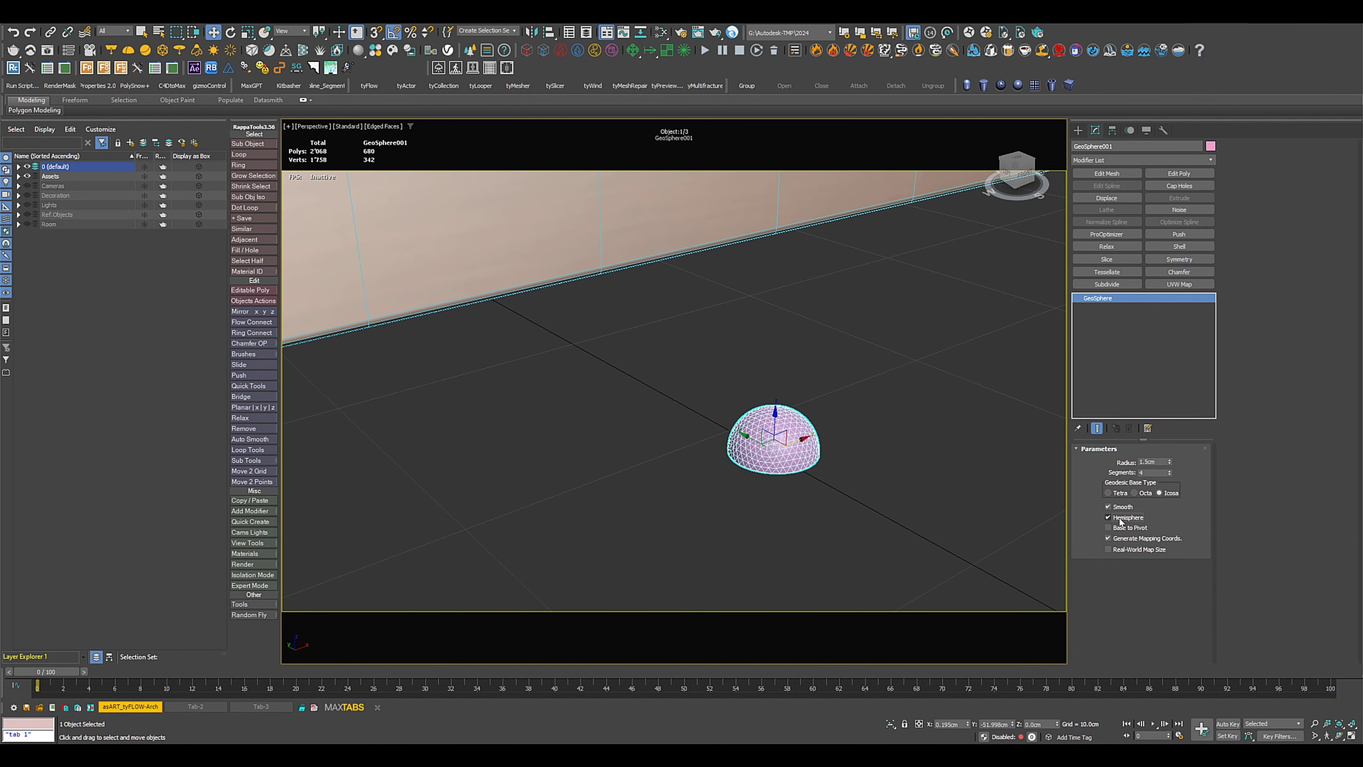
middle_click_drag(755, 447, 719, 457)
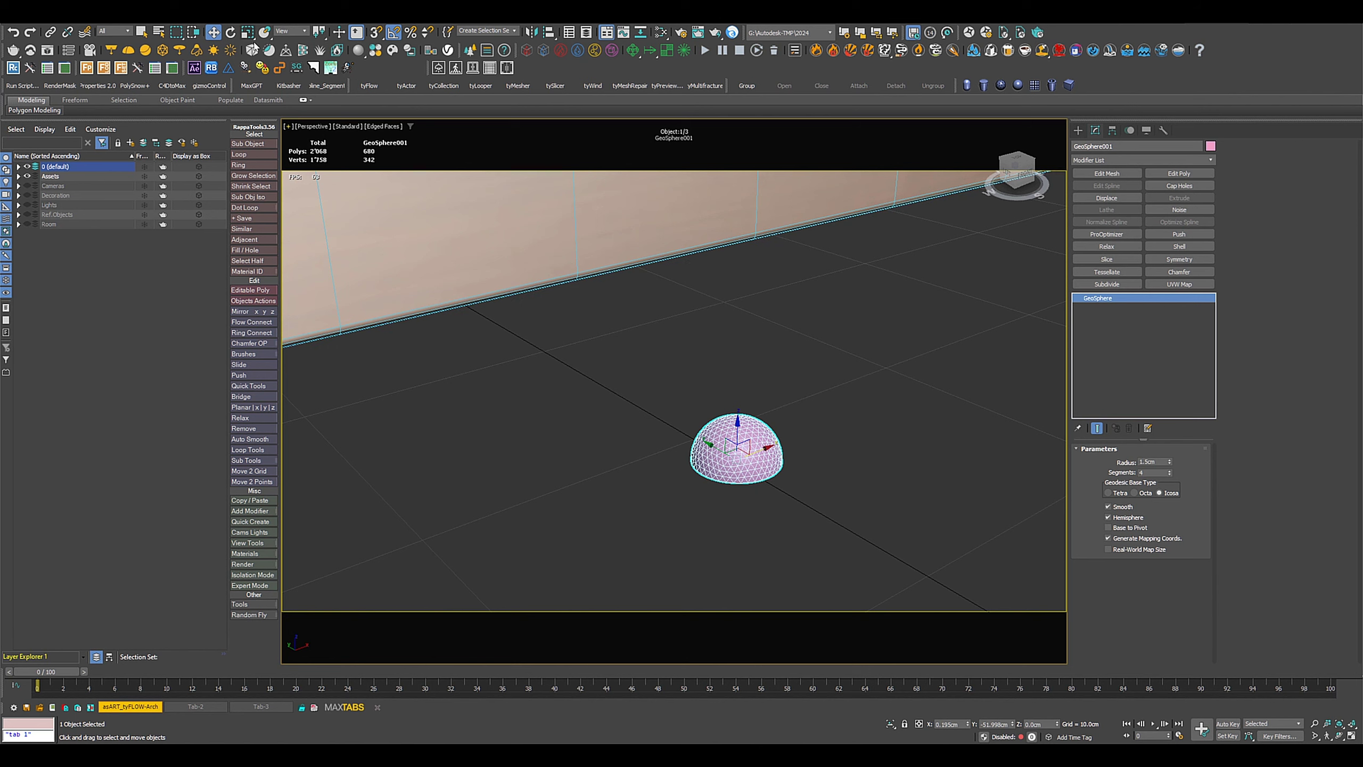
Step: Flatten the hemisphere vertically into a shallow button shape with the Scale tool
key("r")
key("r")
left_click_drag(749, 422, 737, 463)
middle_click_drag(735, 465, 731, 456, "alt")
scroll(732, 455, "up", 2)
left_click_drag(769, 425, 654, 446)
middle_click_drag(654, 446, 585, 472, "alt")
Step: Align the centre of the flattened hemisphere to the centre of the seat box
key("w")
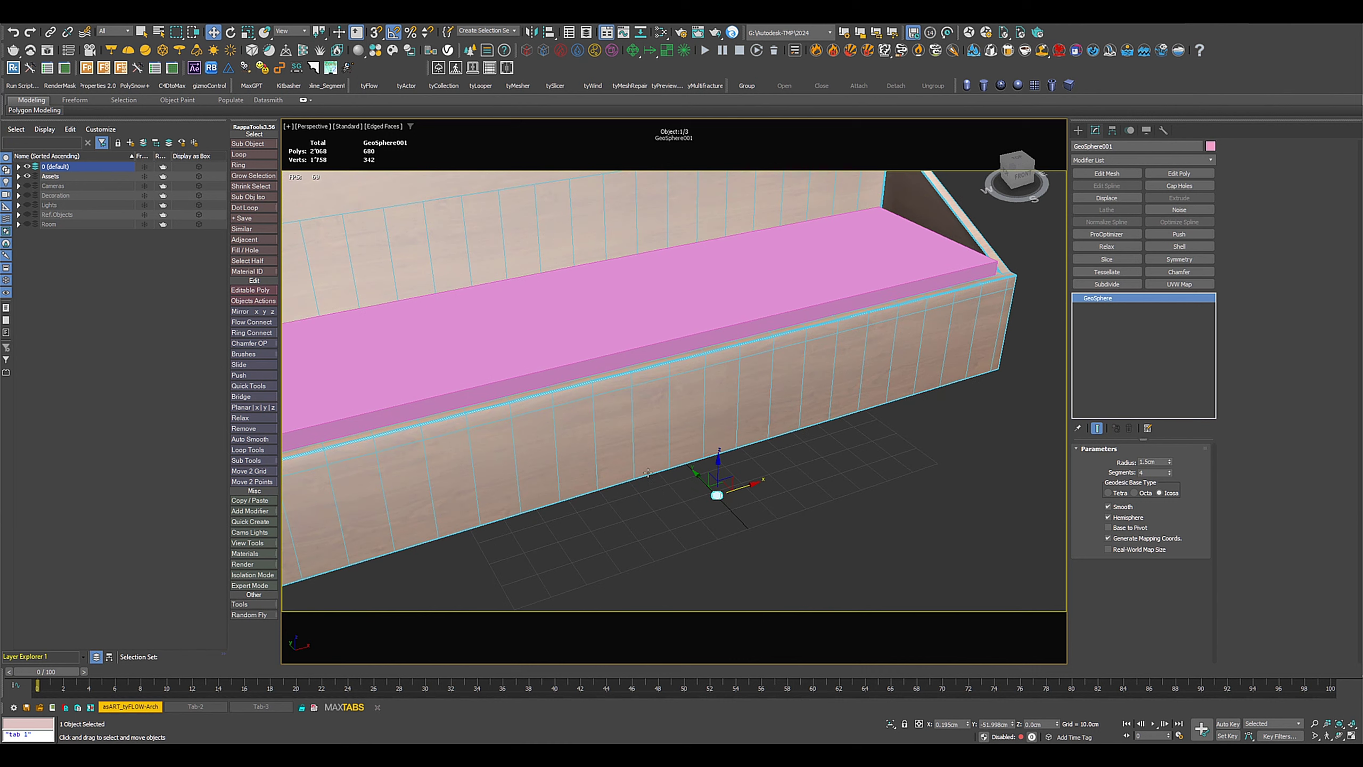
key("alt+a")
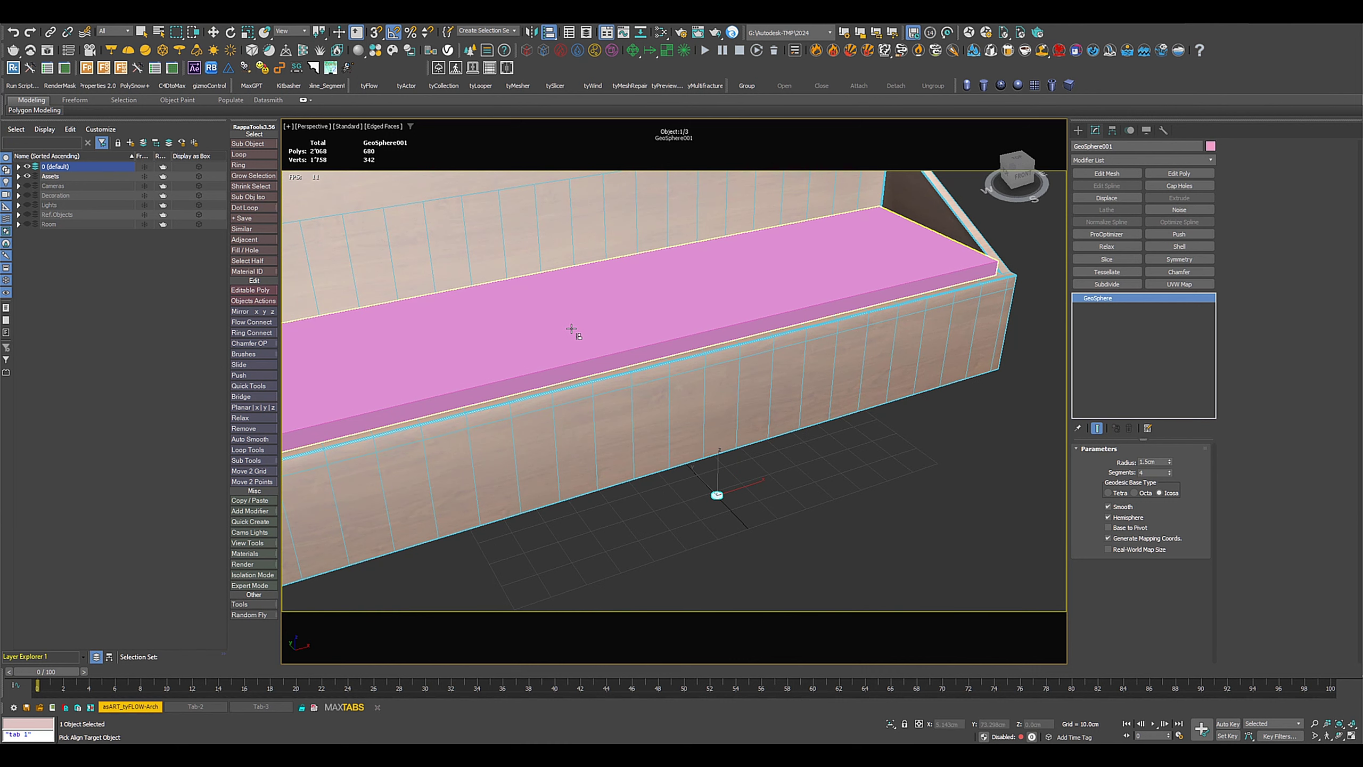
left_click(571, 329)
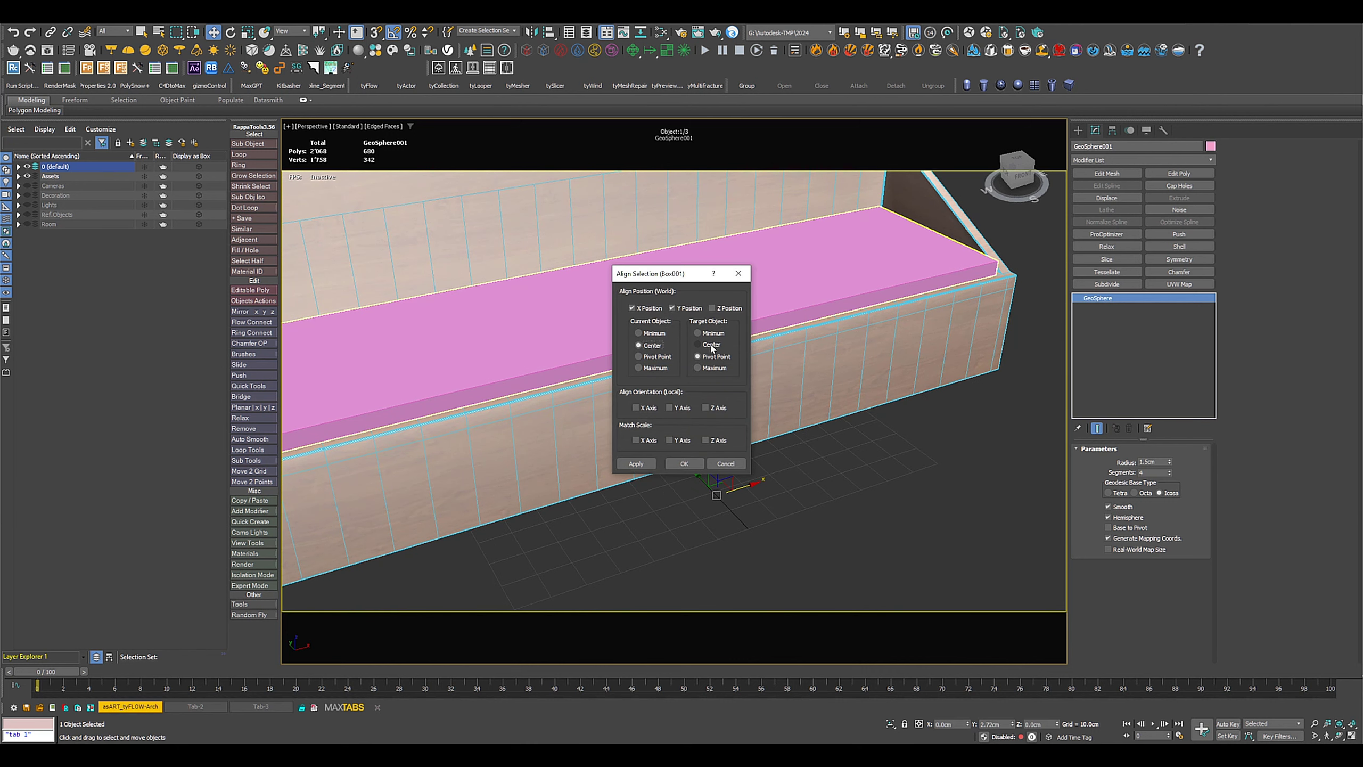
left_click(685, 463)
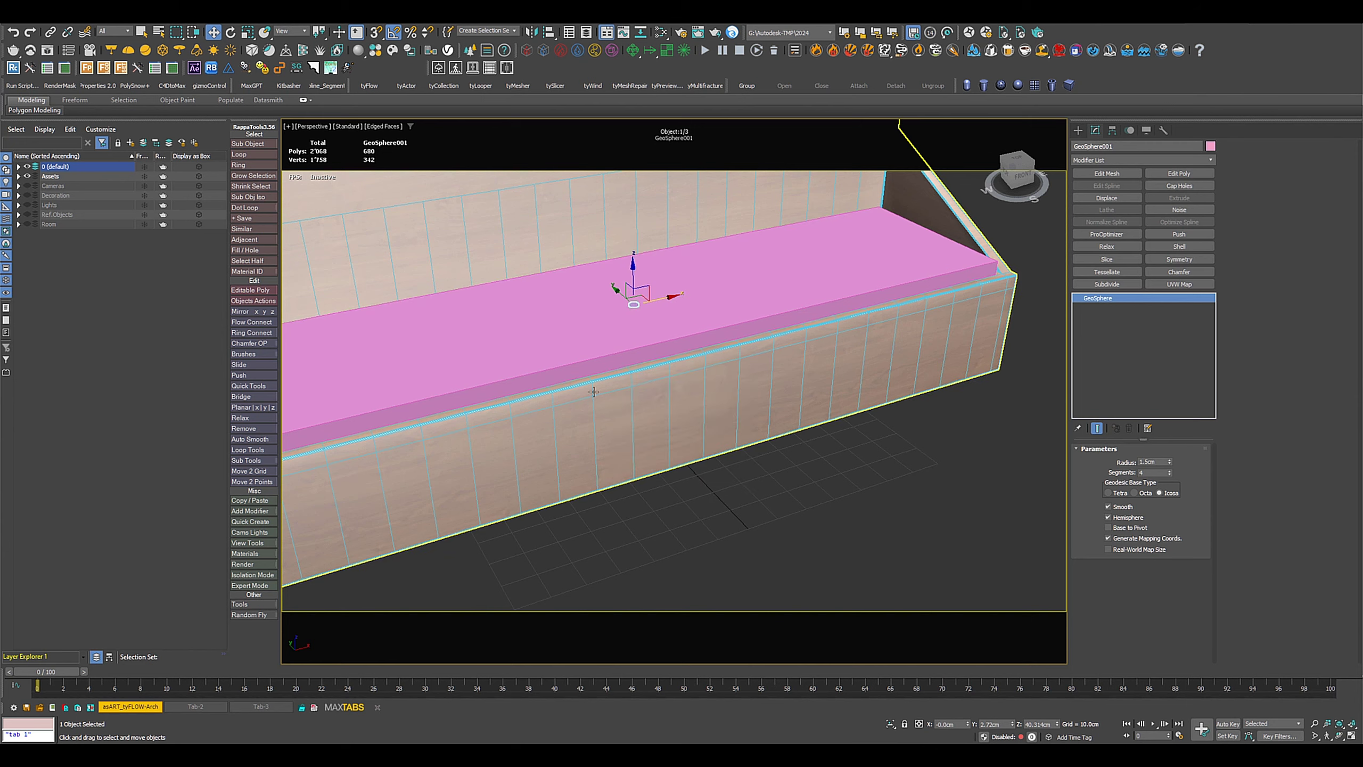
Step: Raise the flattened hemisphere until its flat base rests on the top surface of the seat box
scroll(633, 290, "up", 6)
middle_click_drag(646, 404, 609, 389, "alt")
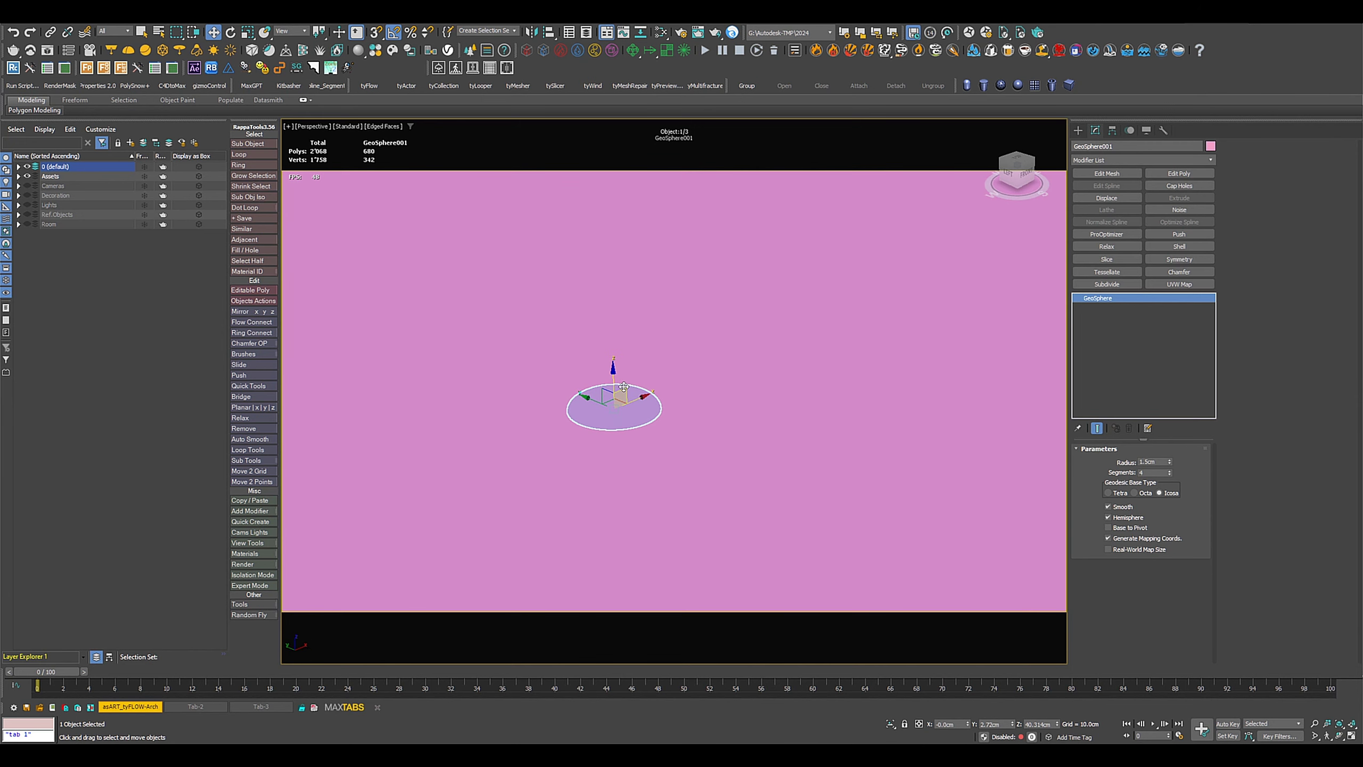
scroll(606, 331, "up", 3)
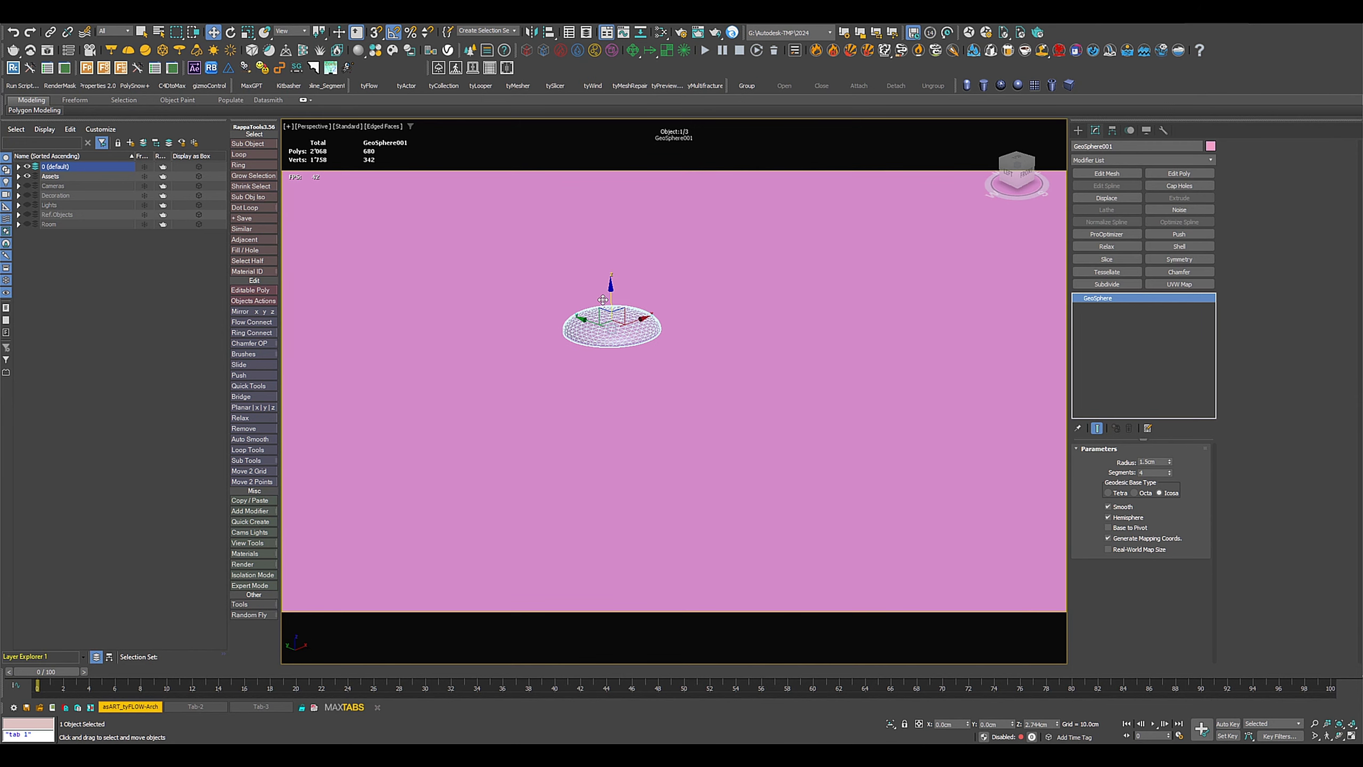
left_click_drag(606, 332, 626, 402)
middle_click_drag(626, 403, 651, 417, "alt")
scroll(618, 382, "down", 3)
scroll(617, 386, "up", 6)
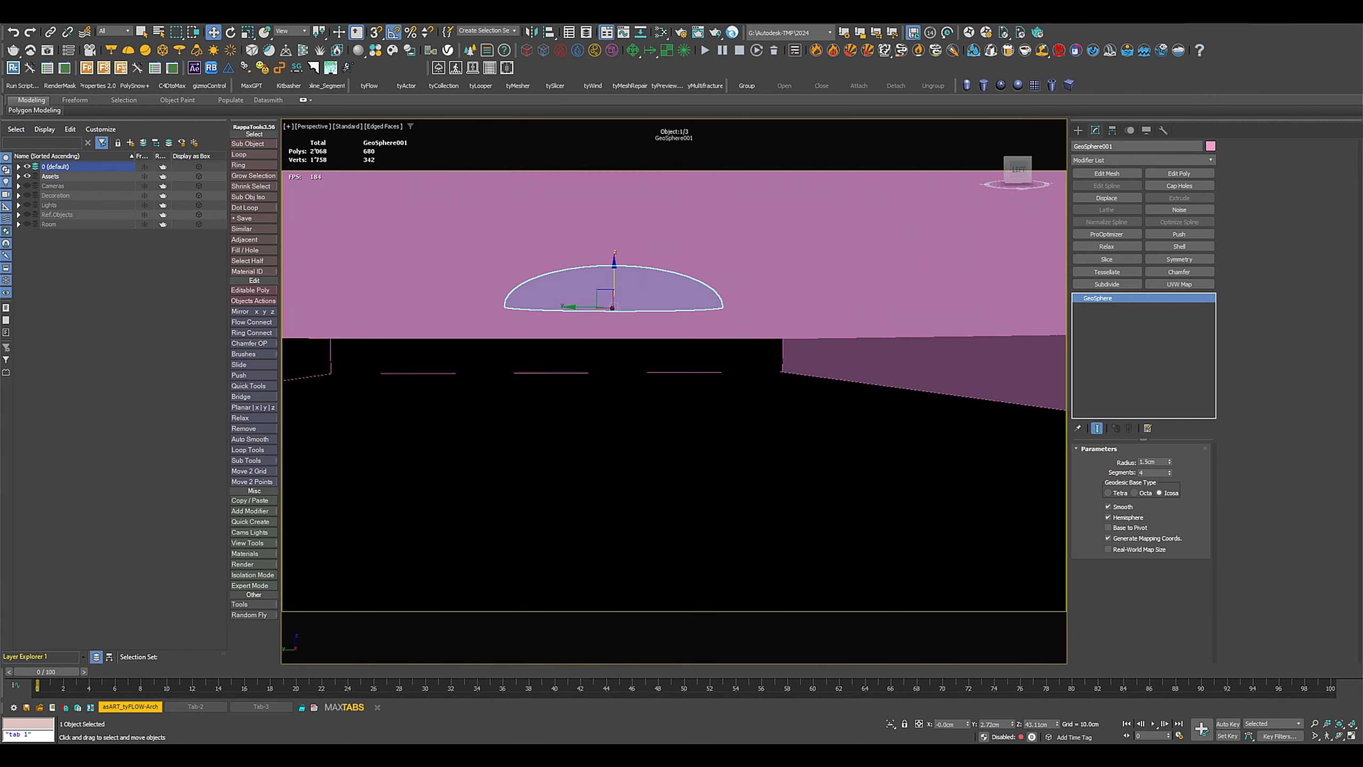
middle_click_drag(615, 317, 560, 344)
scroll(595, 359, "up", 4)
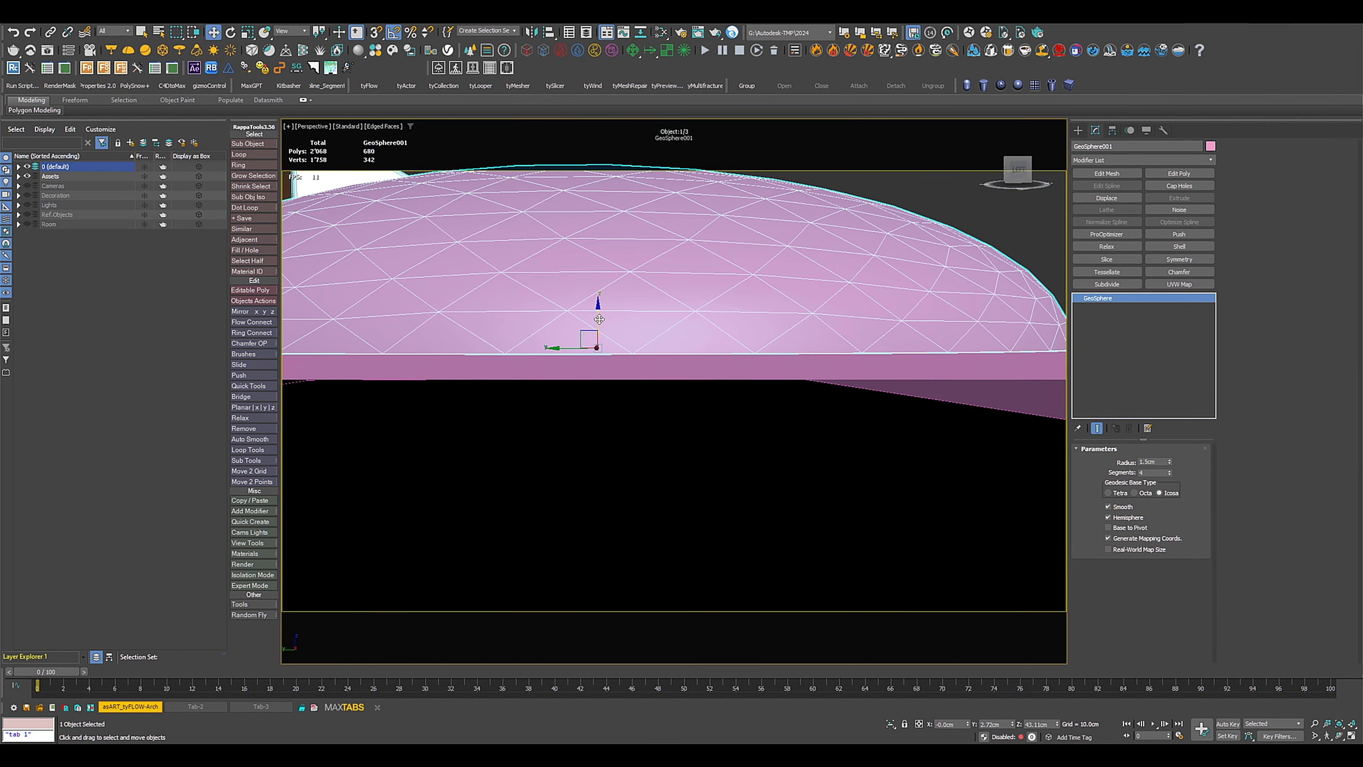
left_click_drag(599, 320, 597, 317)
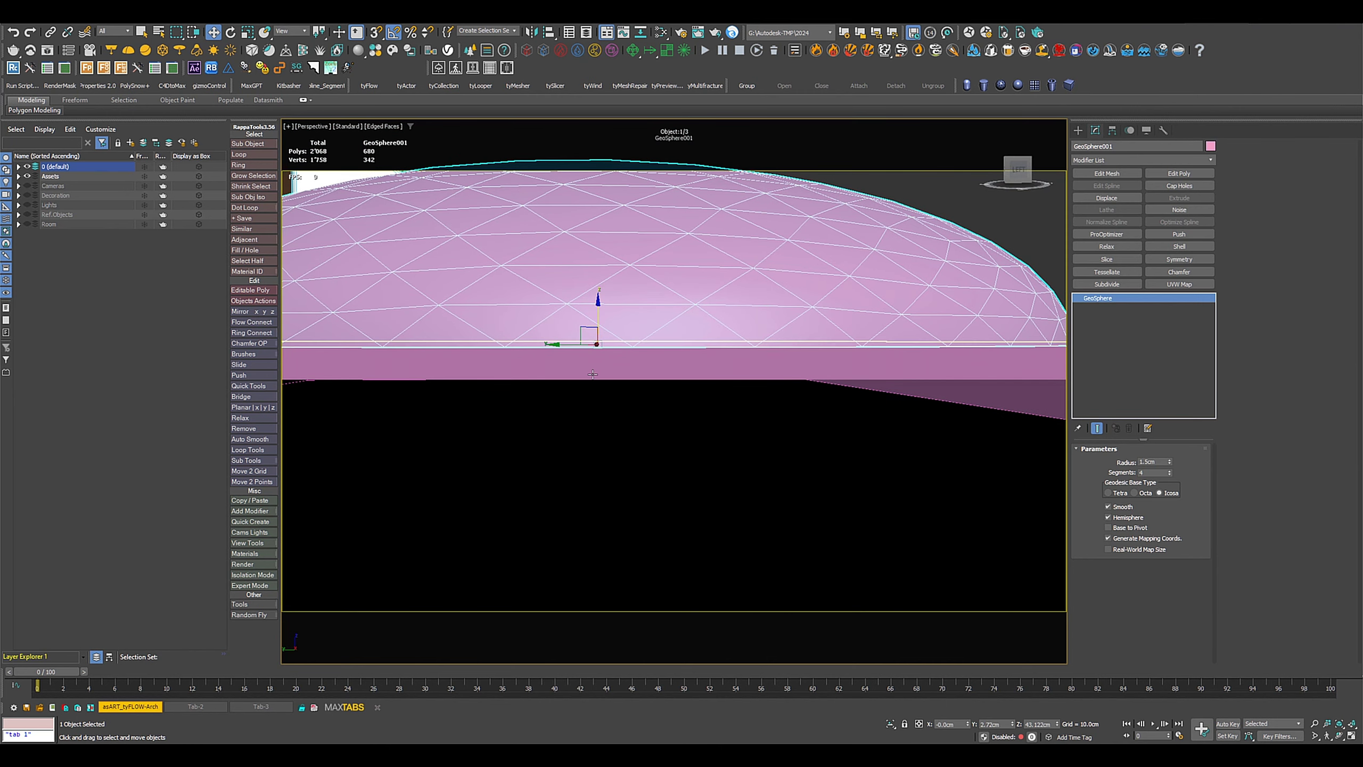
scroll(590, 372, "down", 4)
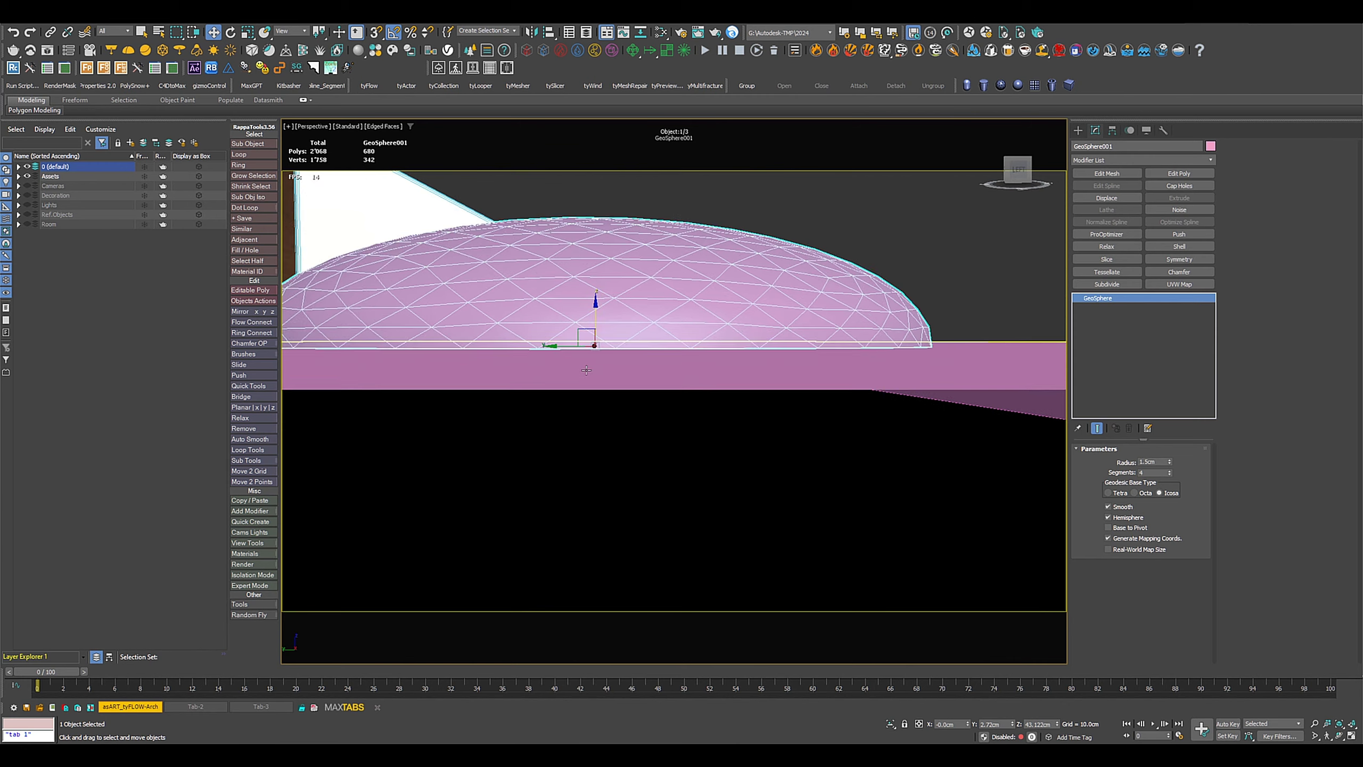
Step: Rename the flattened hemisphere as Buttons
scroll(586, 370, "down", 5)
middle_click_drag(586, 370, 842, 402, "alt")
scroll(527, 439, "down", 5)
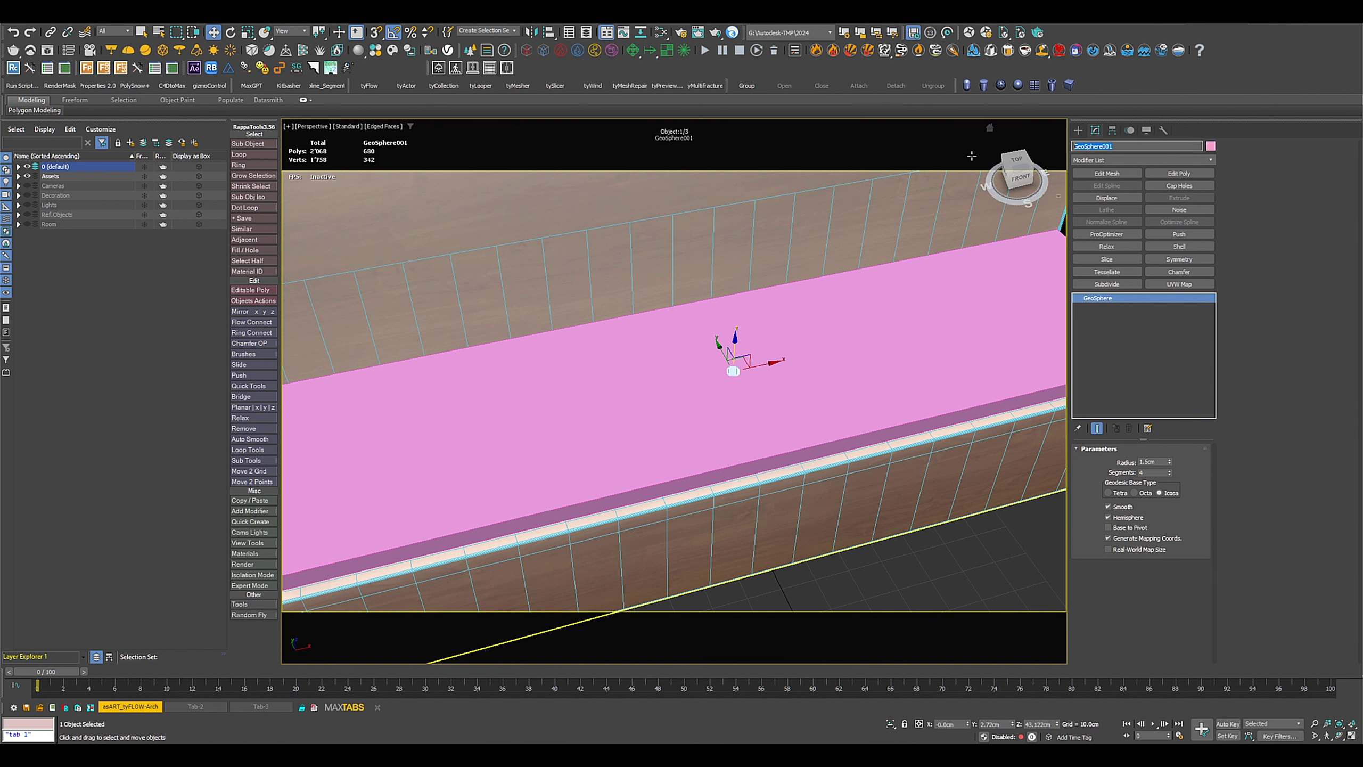
type("Buttons")
key("Return")
Step: Add an Array modifier to the Buttons object and centre its grid distribution
left_click(1107, 161)
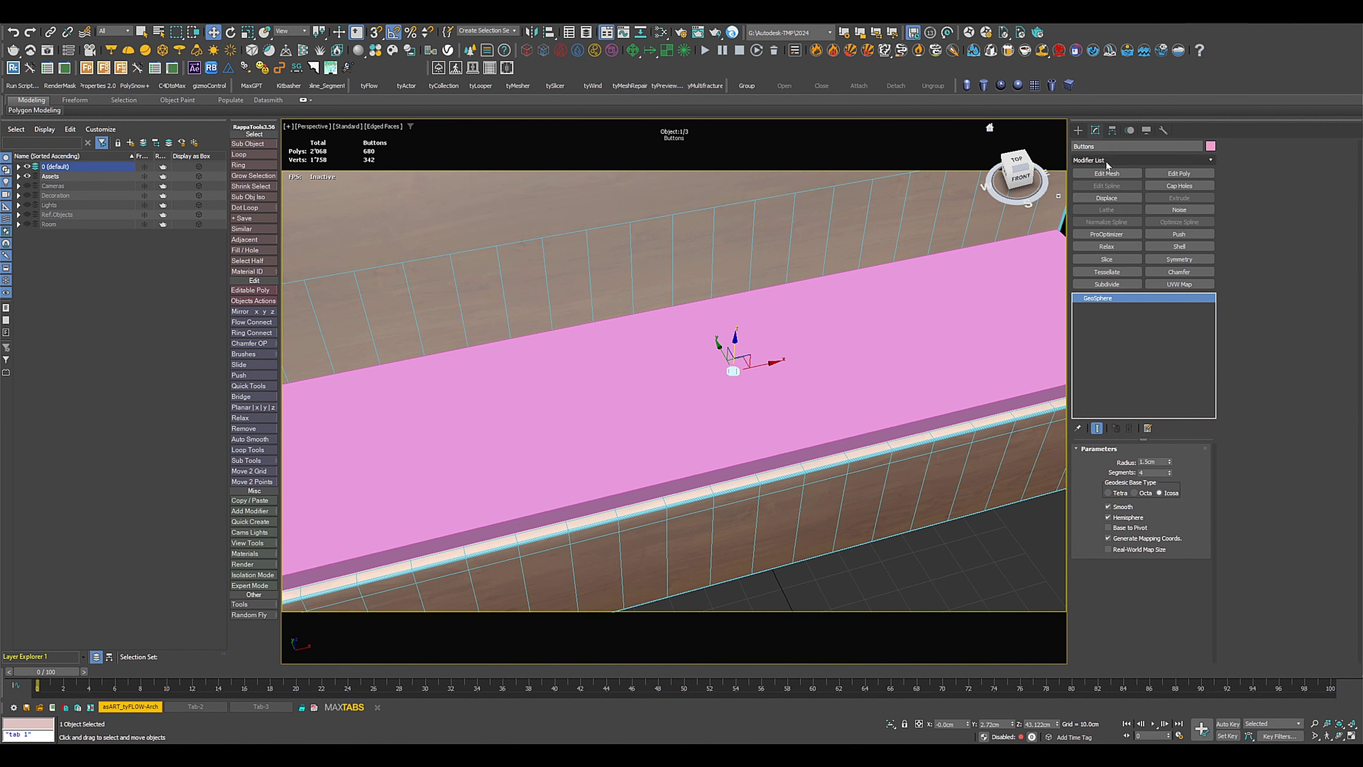
type("a")
left_click(1098, 184)
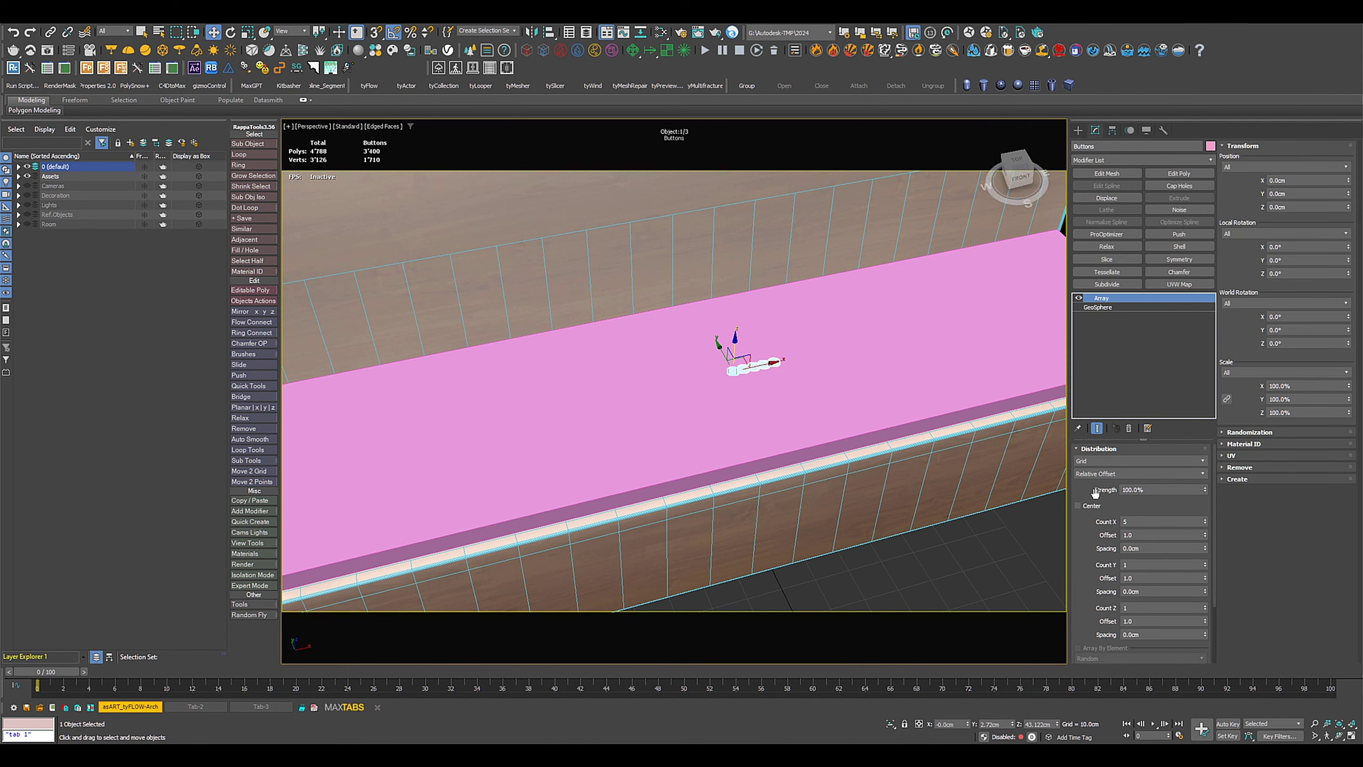
left_click(1090, 508)
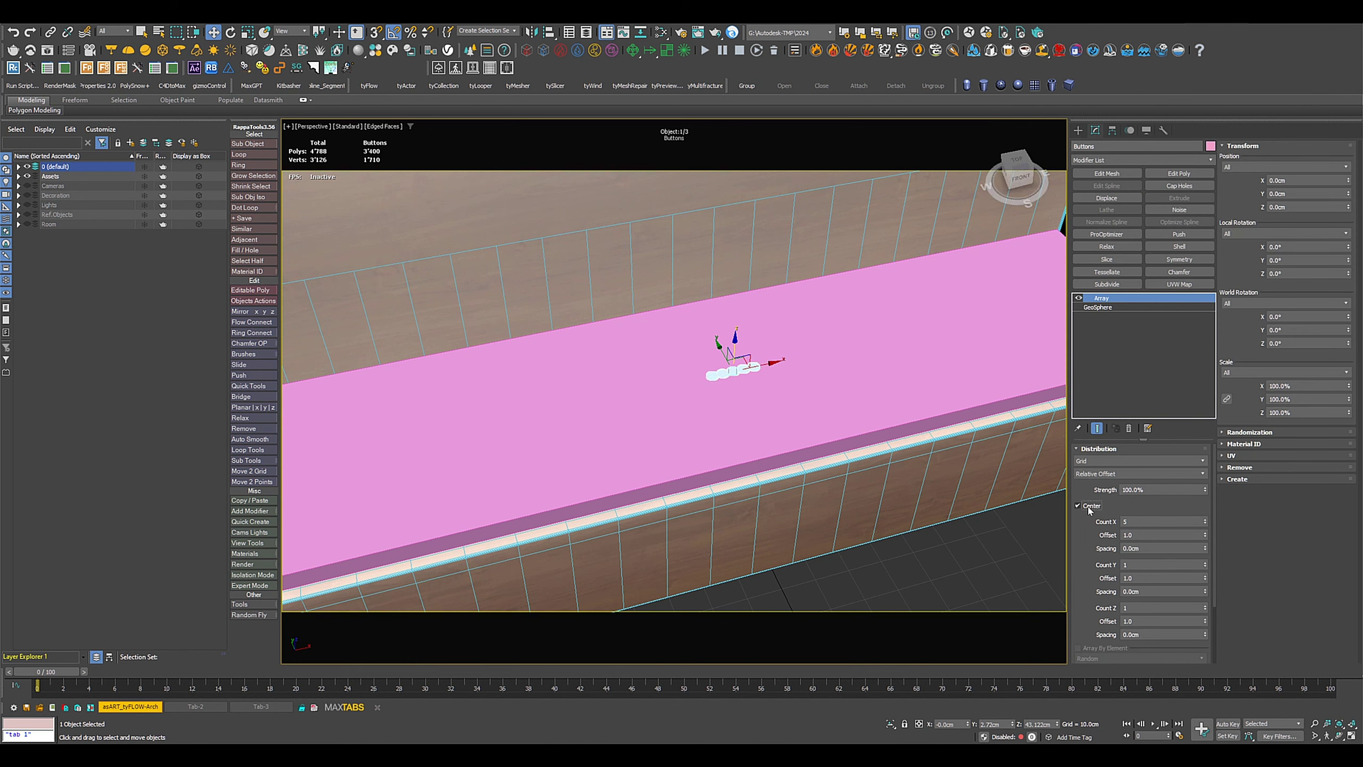
Step: Try a row of 15 buttons along X with 13.3 cm spacing over the seat's length
left_click(1148, 522)
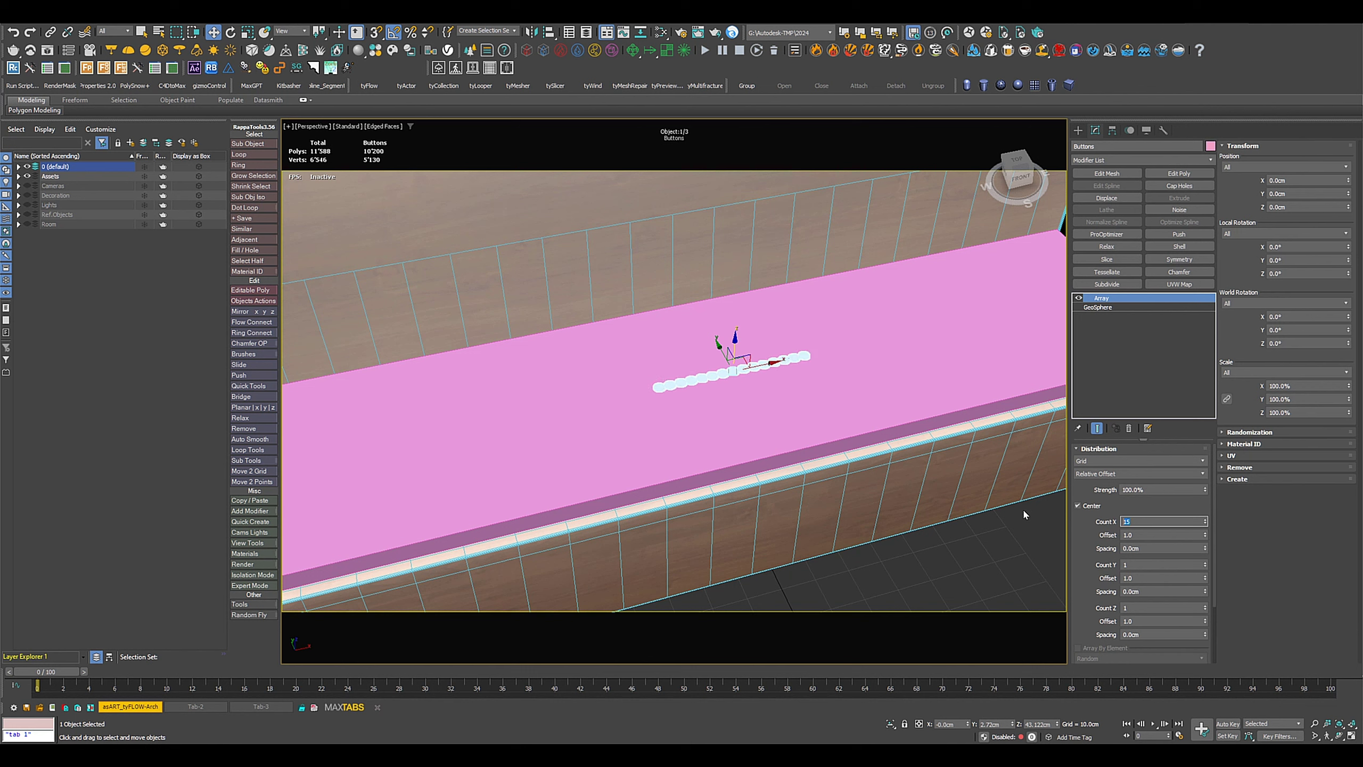
key("Return")
scroll(780, 471, "down", 3)
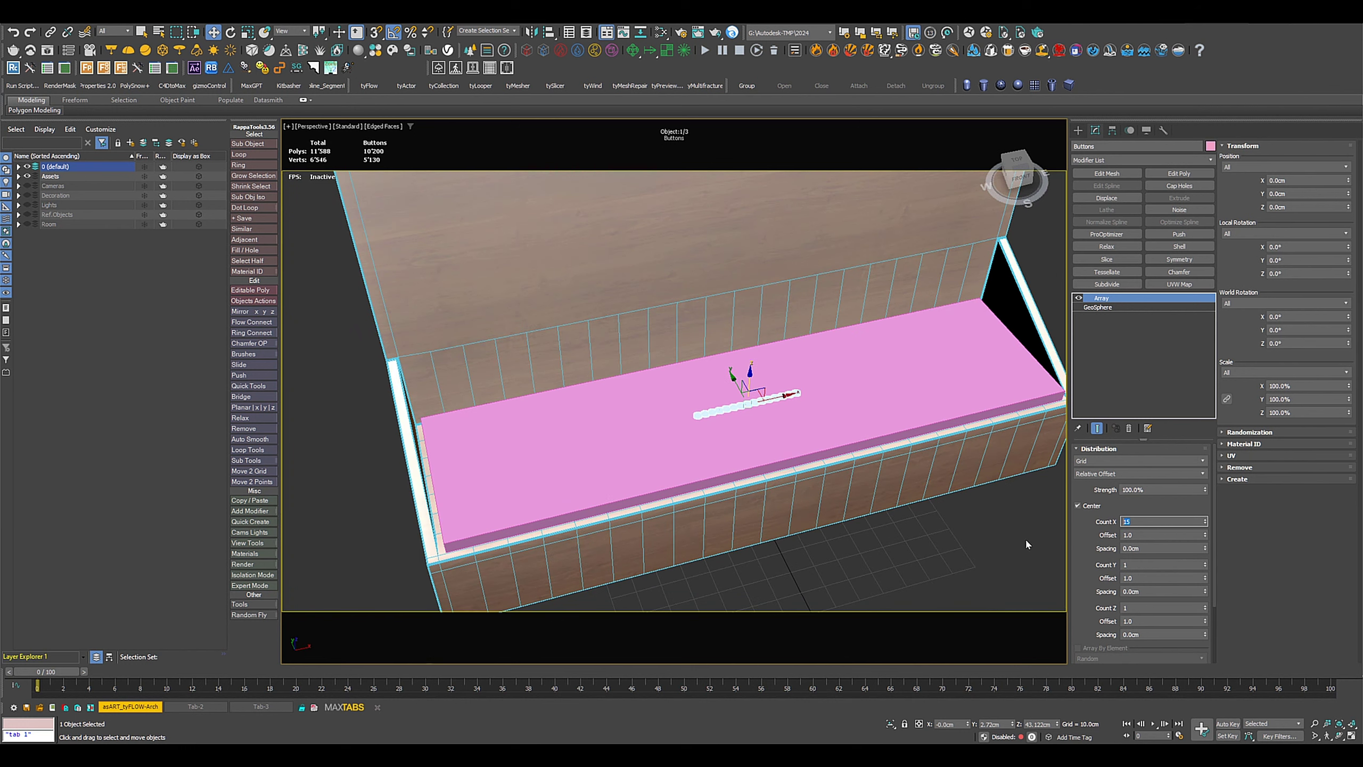
left_click_drag(1206, 548, 1191, 450)
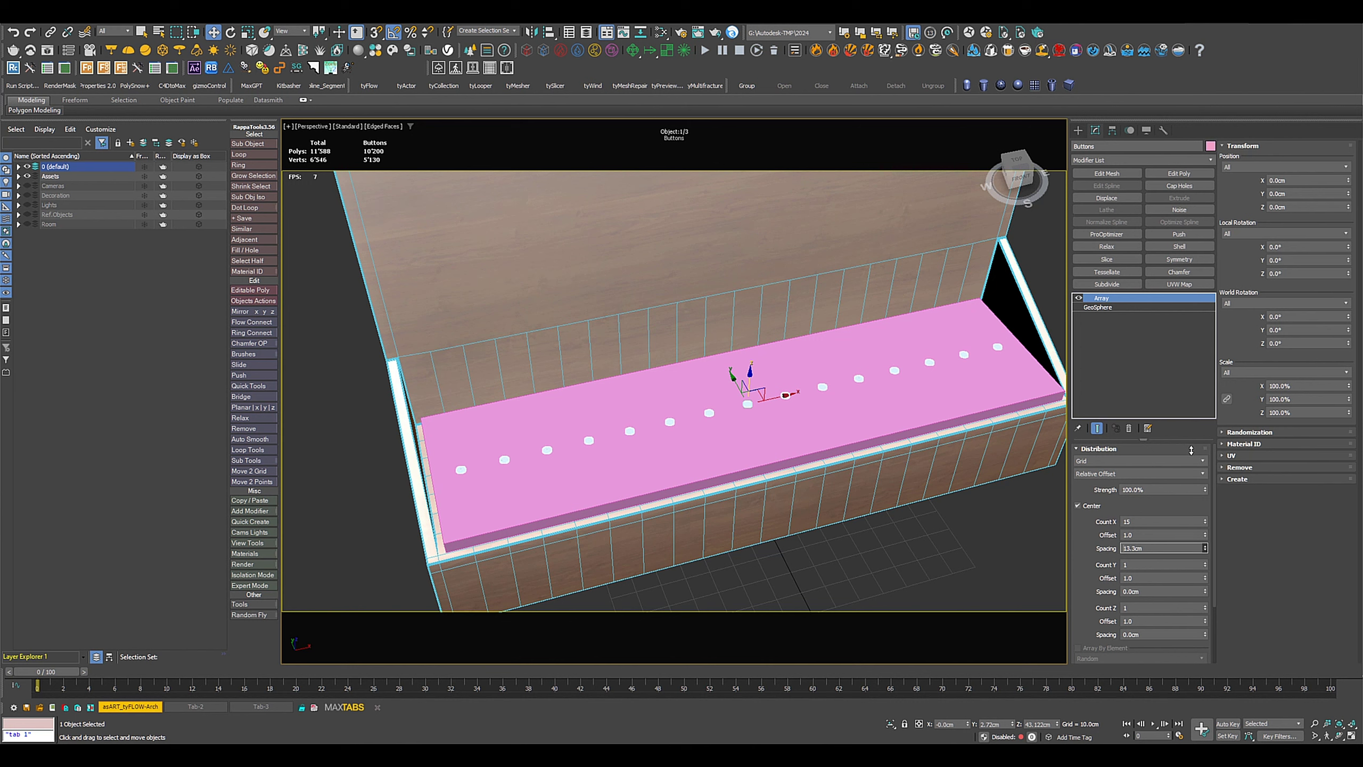
Step: Set the button array's X count to 20 and its X spacing to 9.4 cm to fit the seat's length
left_click(1100, 523)
type("20")
key("Return")
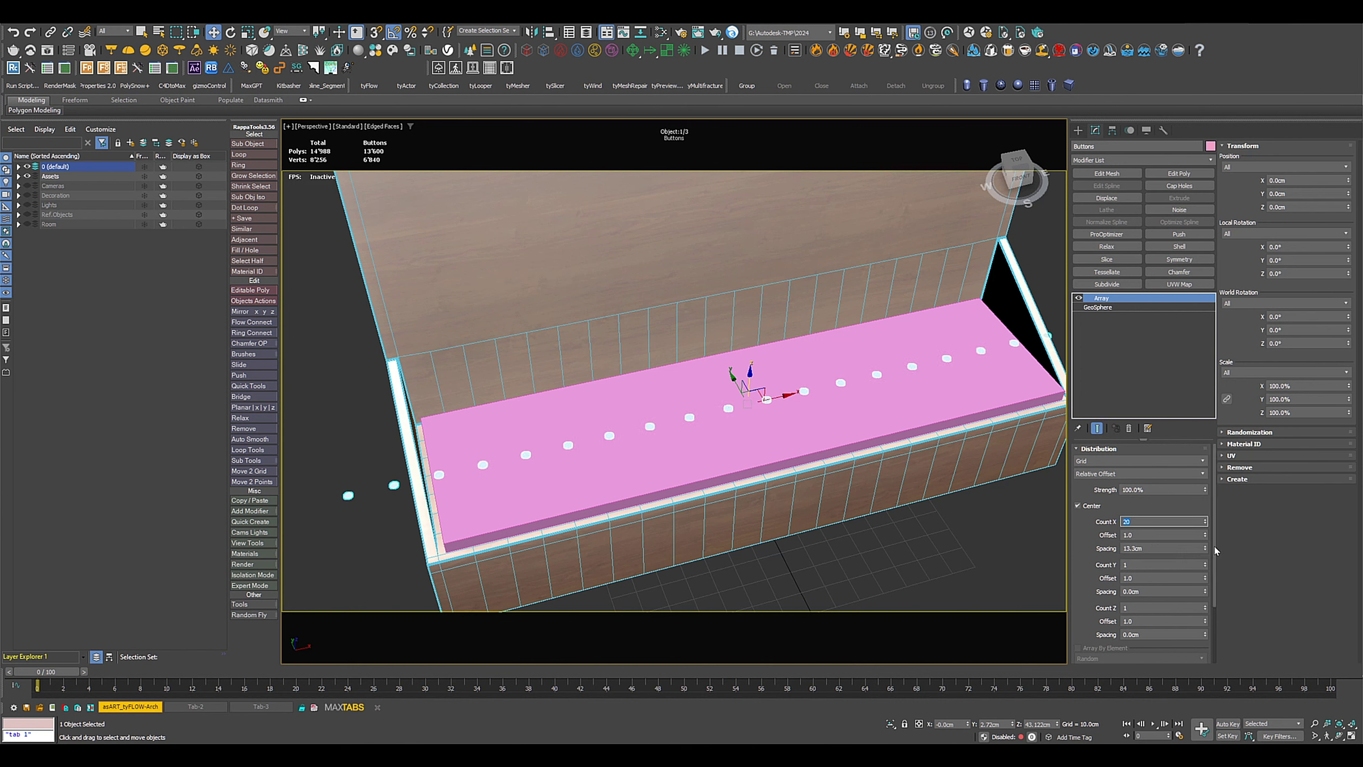
left_click_drag(1205, 551, 1210, 580)
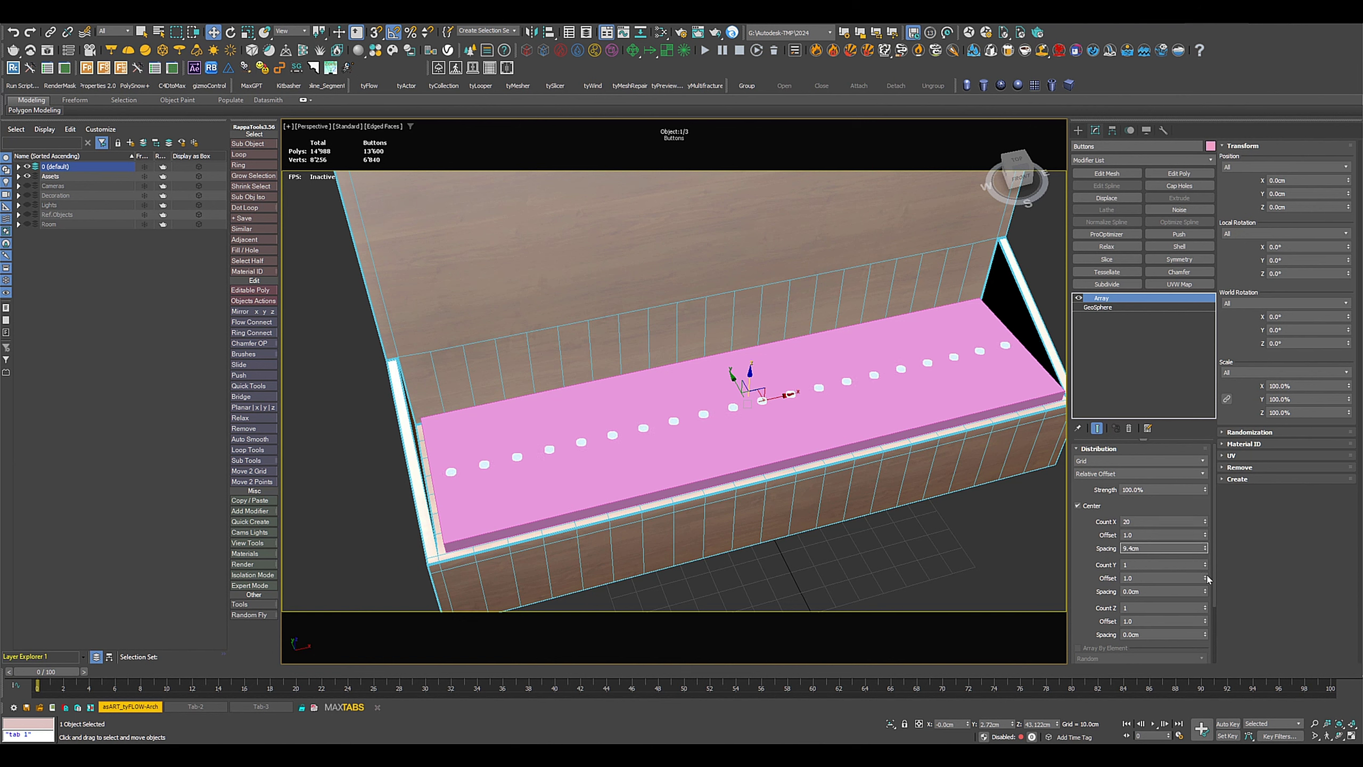
Step: Set the button array's Y count to 6 and its Y spacing to 6.8 cm to fill the seat's depth
key("Tab")
key("Return")
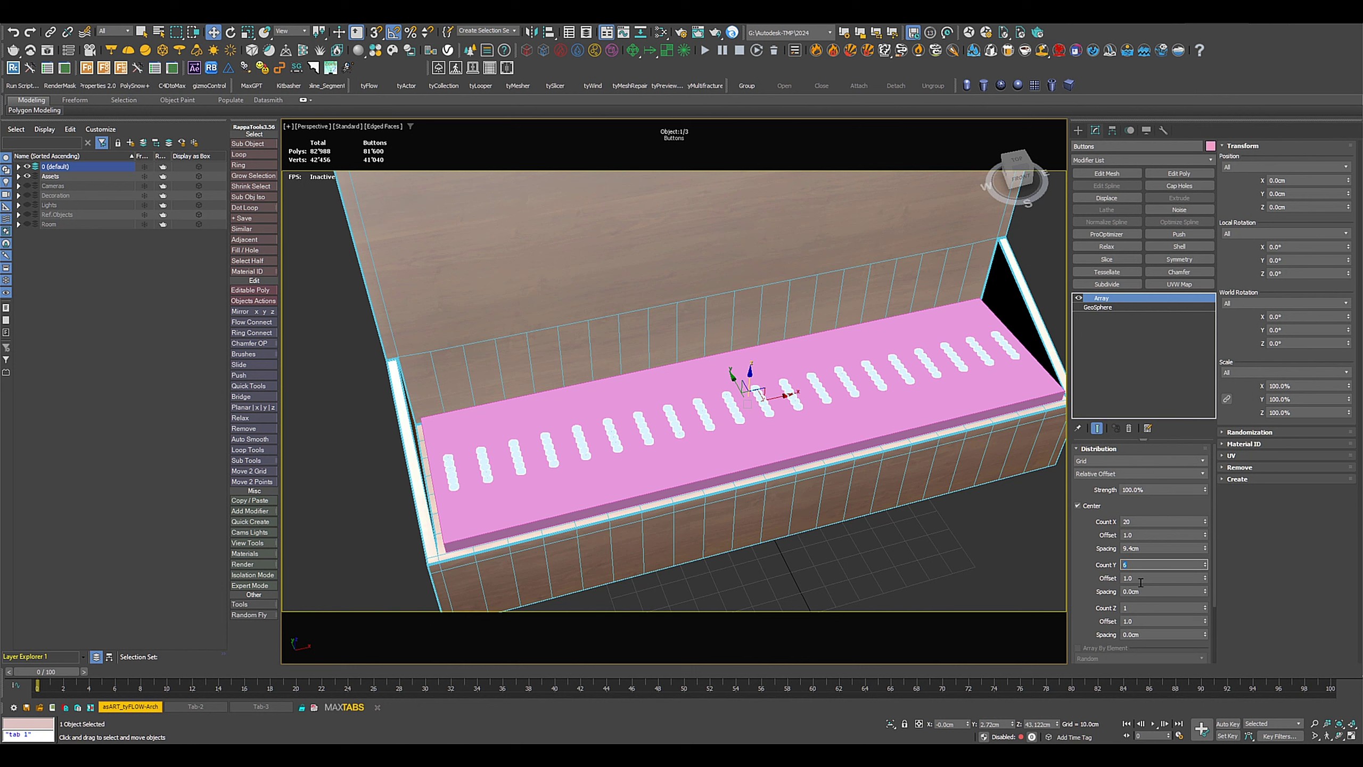
left_click_drag(1205, 591, 1204, 545)
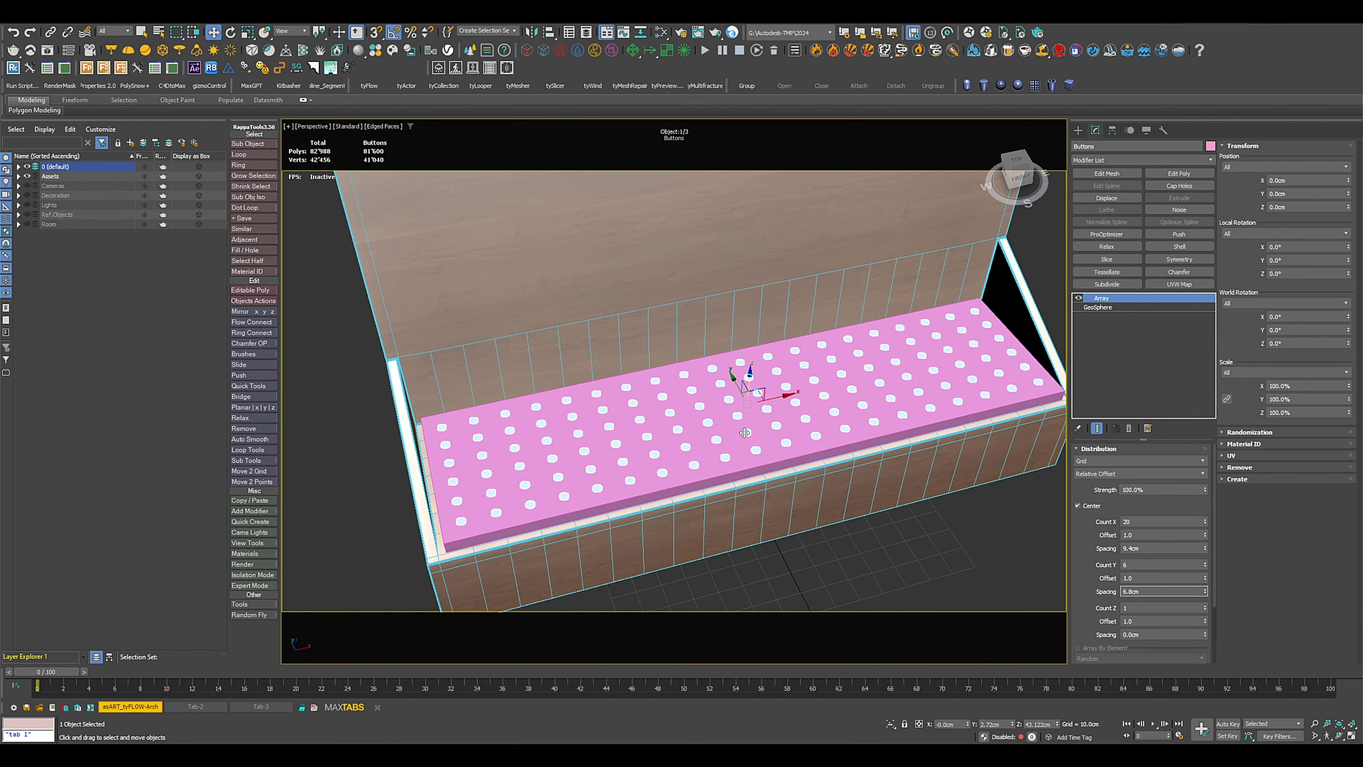
Step: Rename the seat box under the buttons as Mat
middle_click_drag(813, 485, 725, 421, "alt")
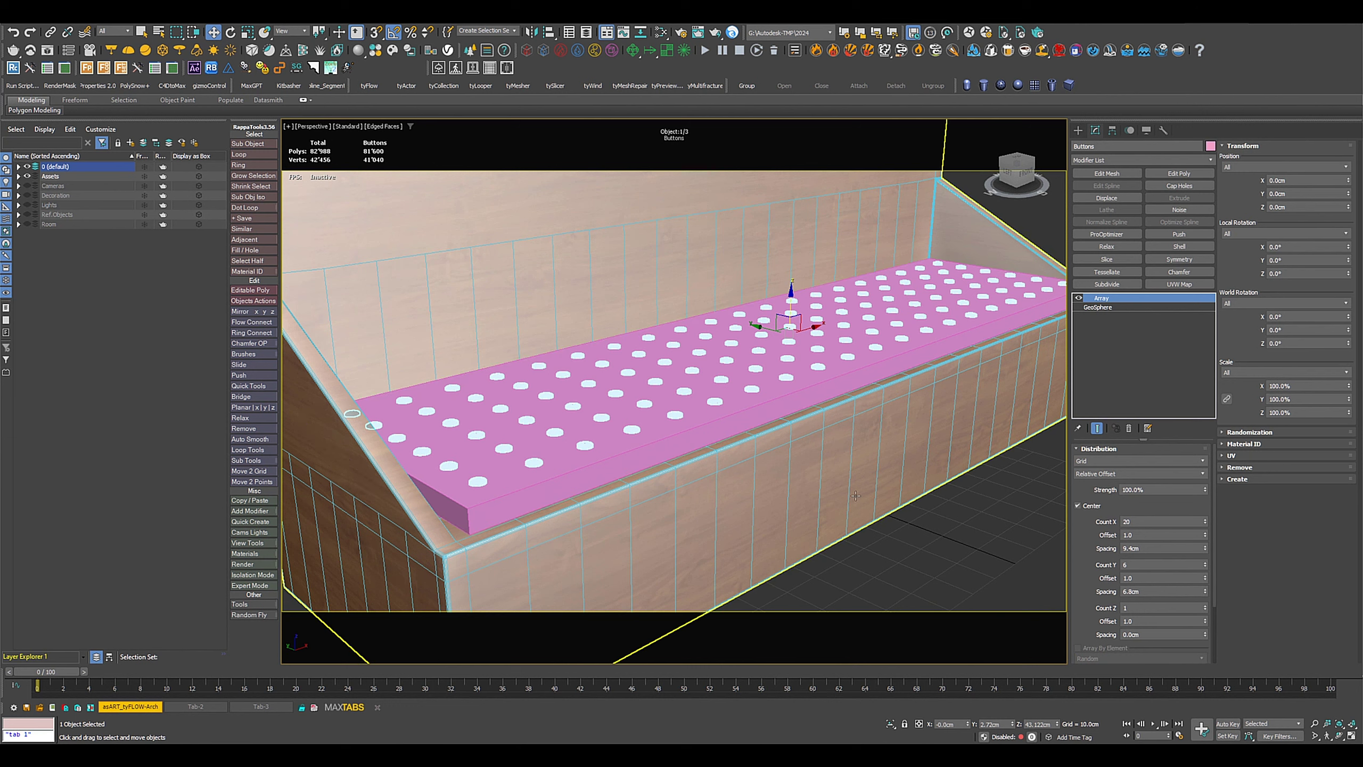
scroll(637, 447, "up", 3)
scroll(651, 449, "down", 2)
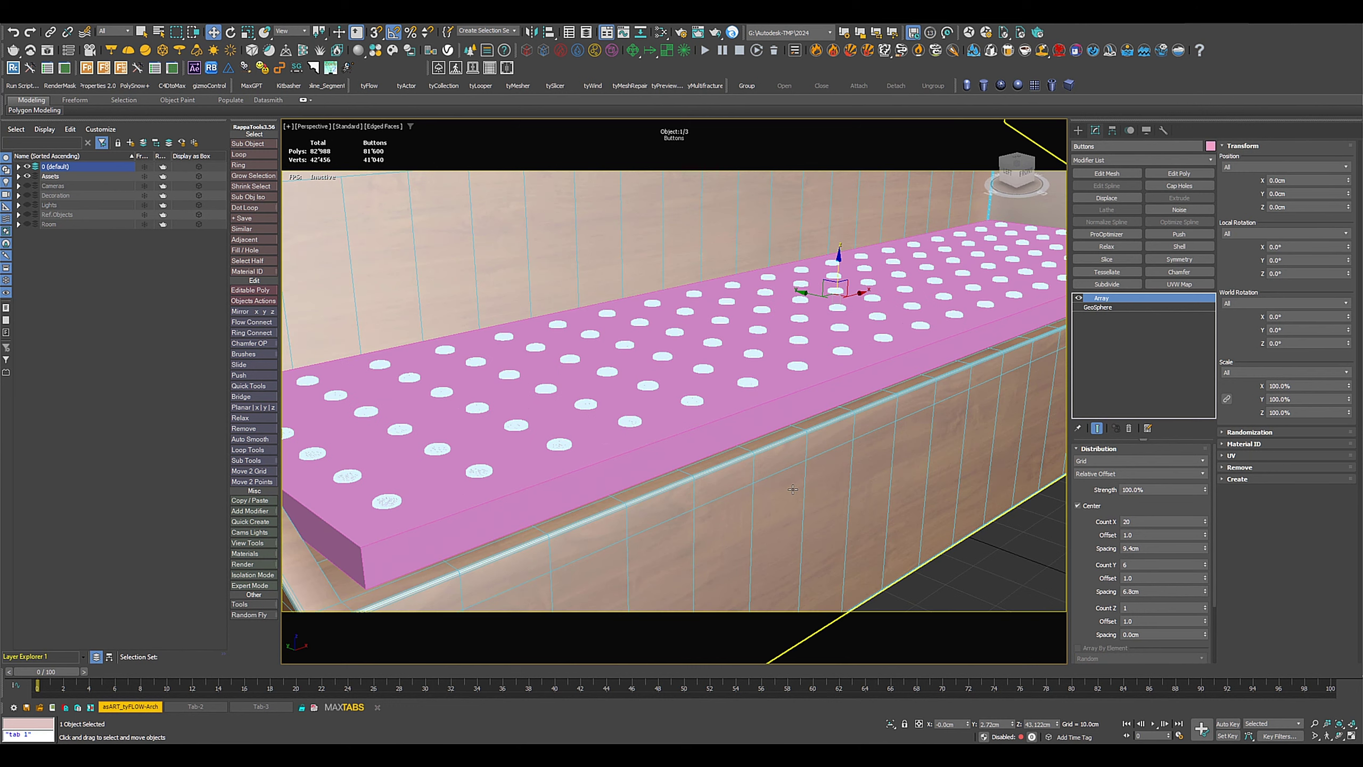
middle_click_drag(650, 449, 683, 446, "alt")
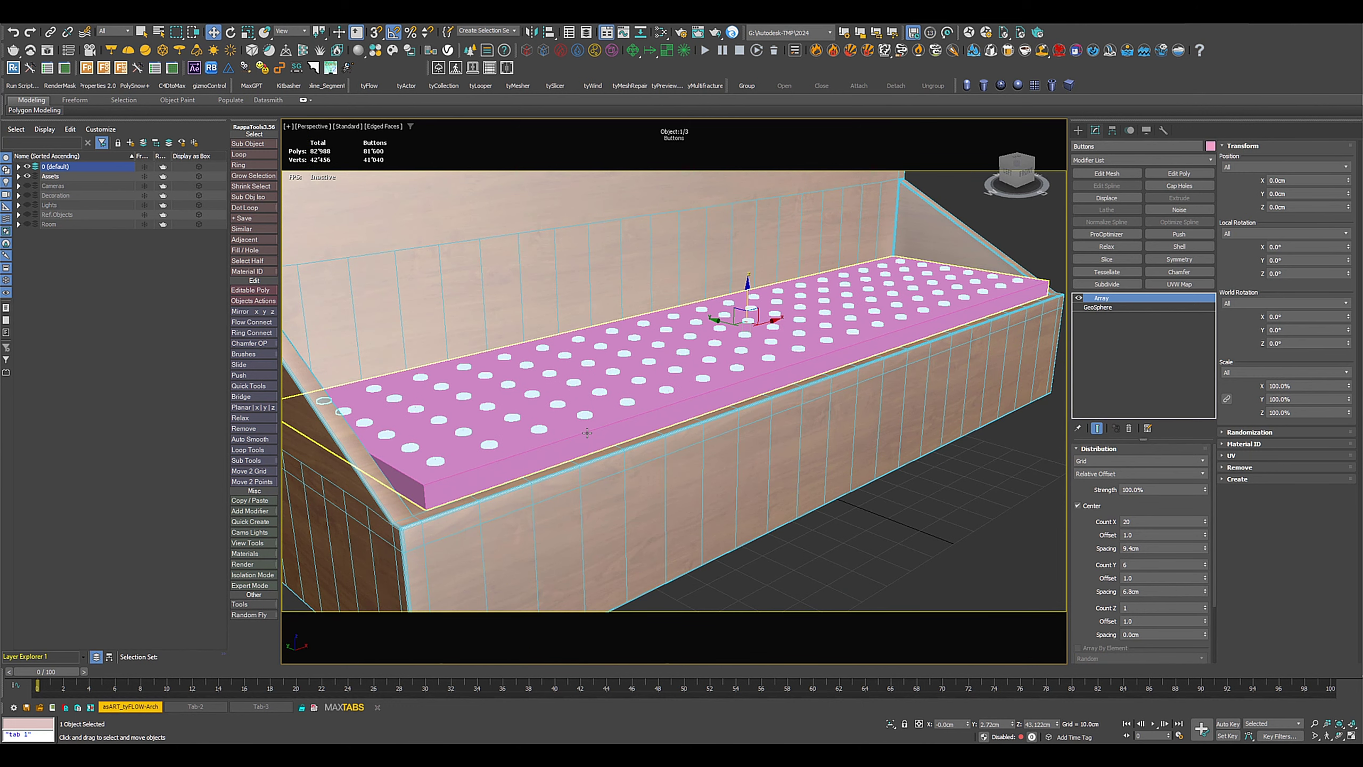
left_click(762, 370)
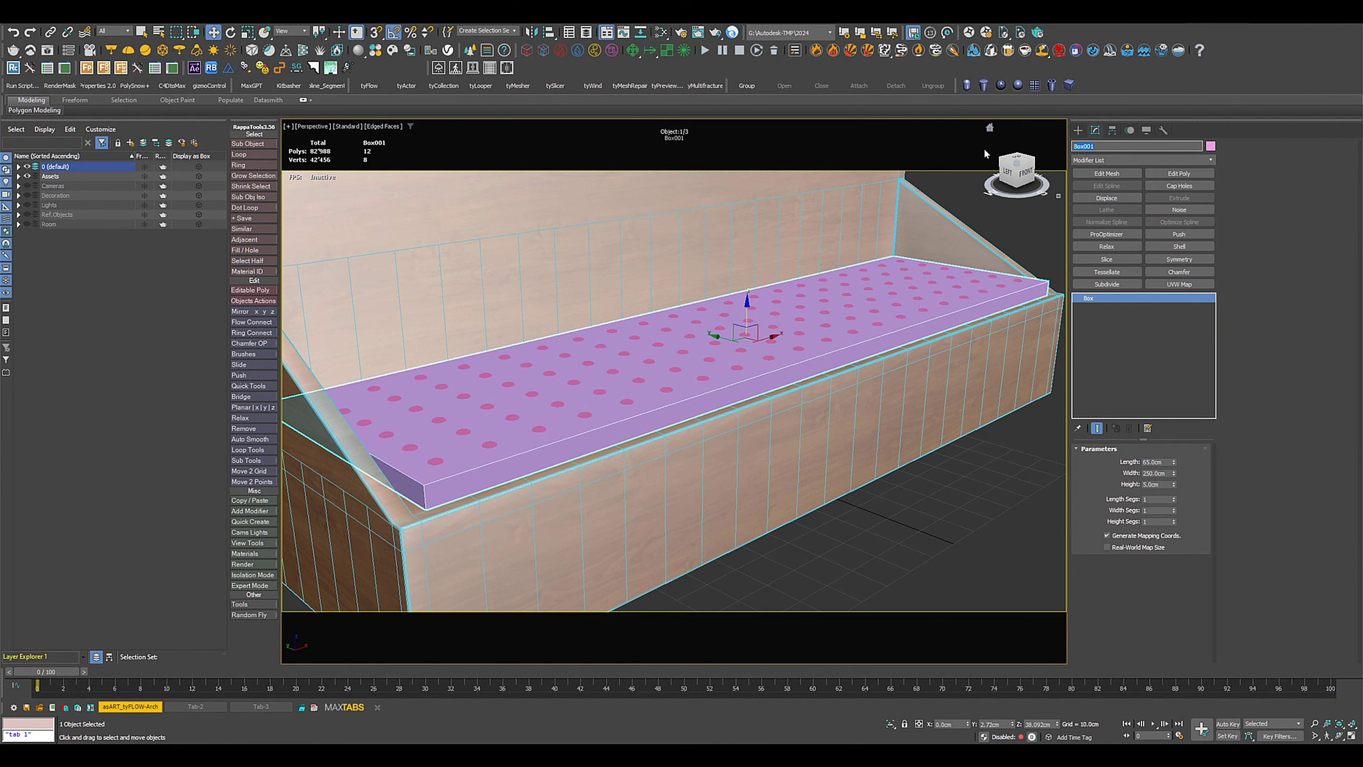
type("Mat")
key("Return")
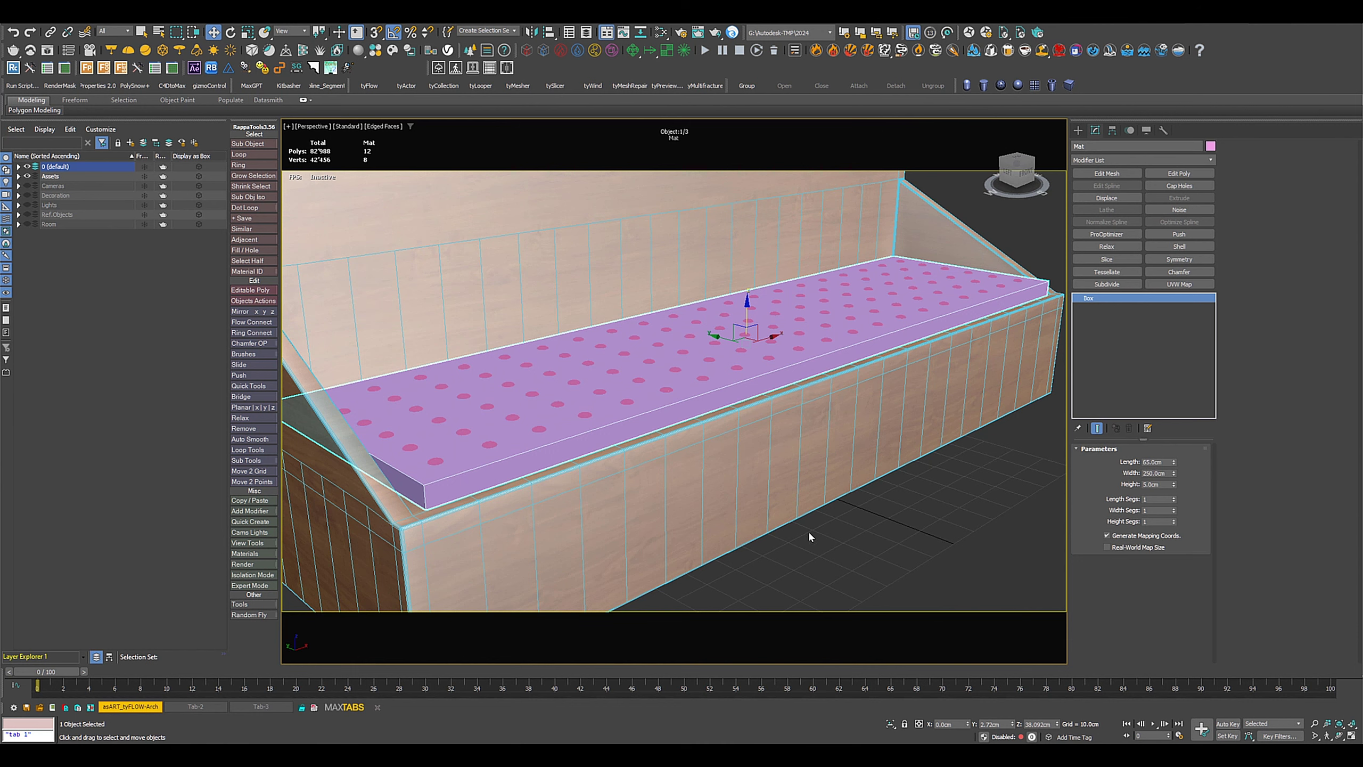
Step: Create a tyFlow object on the floor in front of the bench and reset its position to the world origin
middle_click_drag(795, 495, 760, 477, "alt")
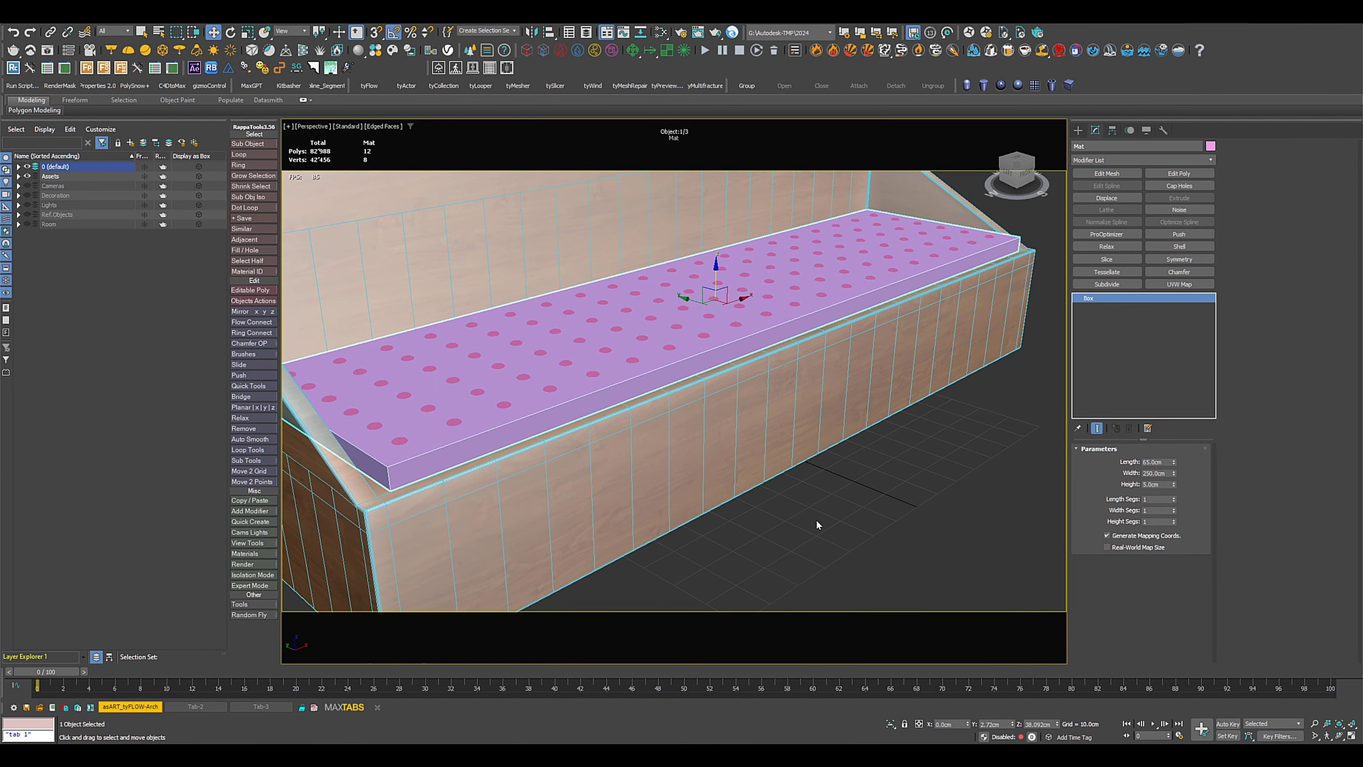
left_click(802, 515)
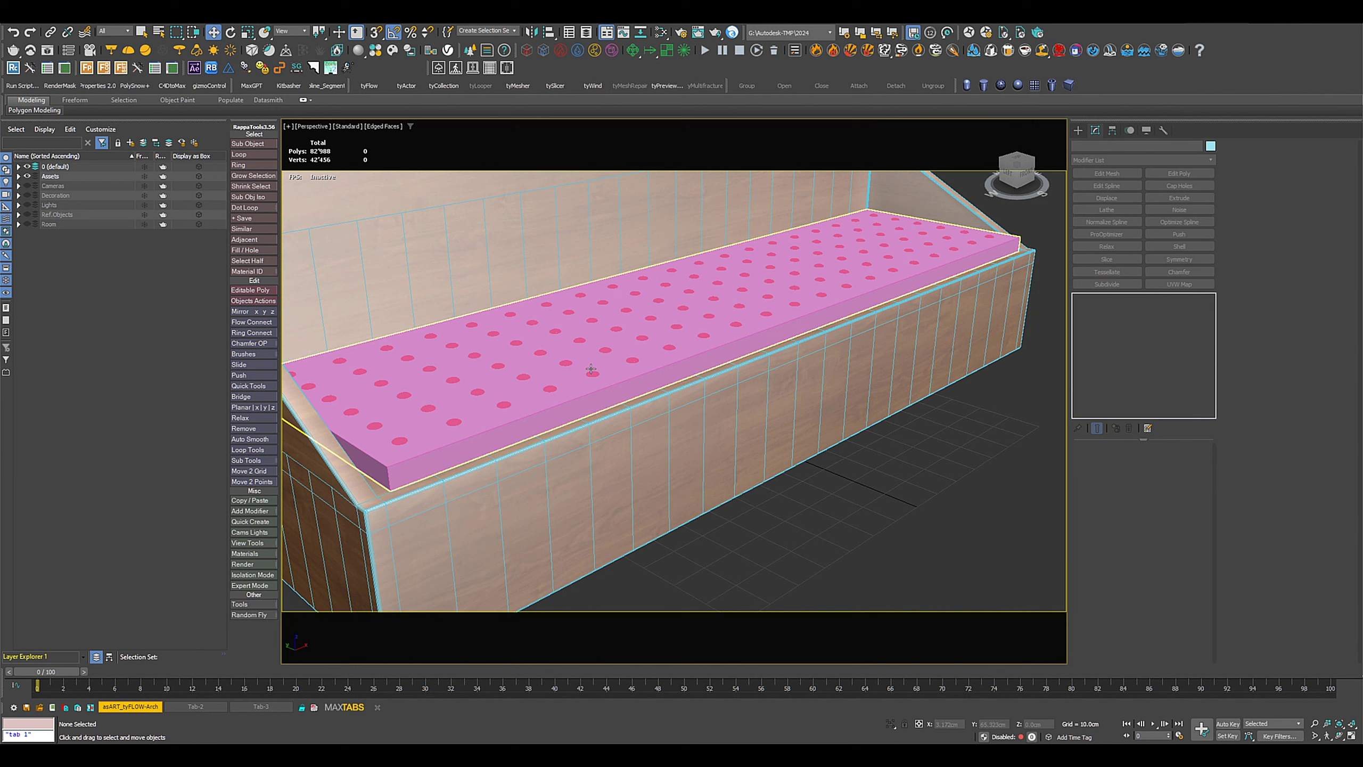
left_click(368, 86)
left_click(843, 525)
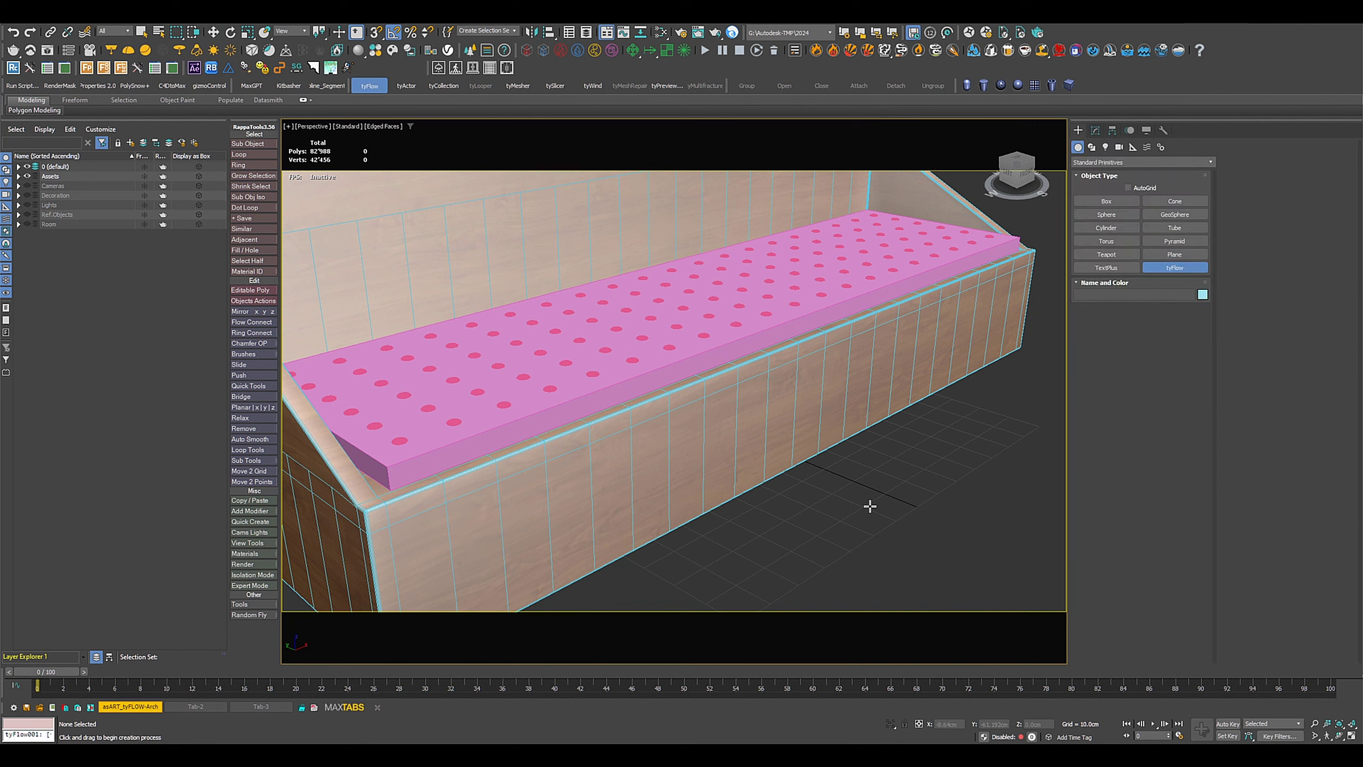
left_click_drag(868, 502, 899, 540)
right_click(915, 447)
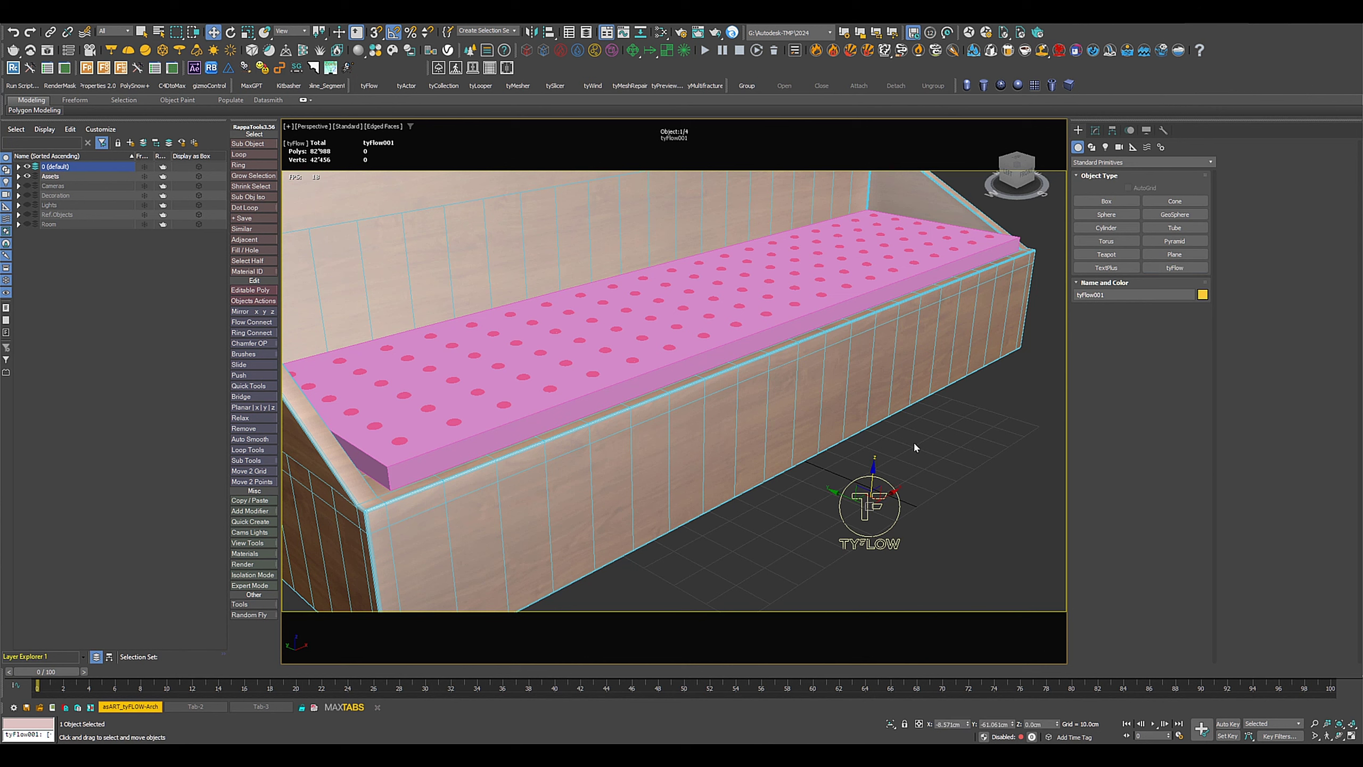
right_click(1011, 726)
Step: Set the tyFlow object's simulation time step to 1/6 frame
left_click(1096, 130)
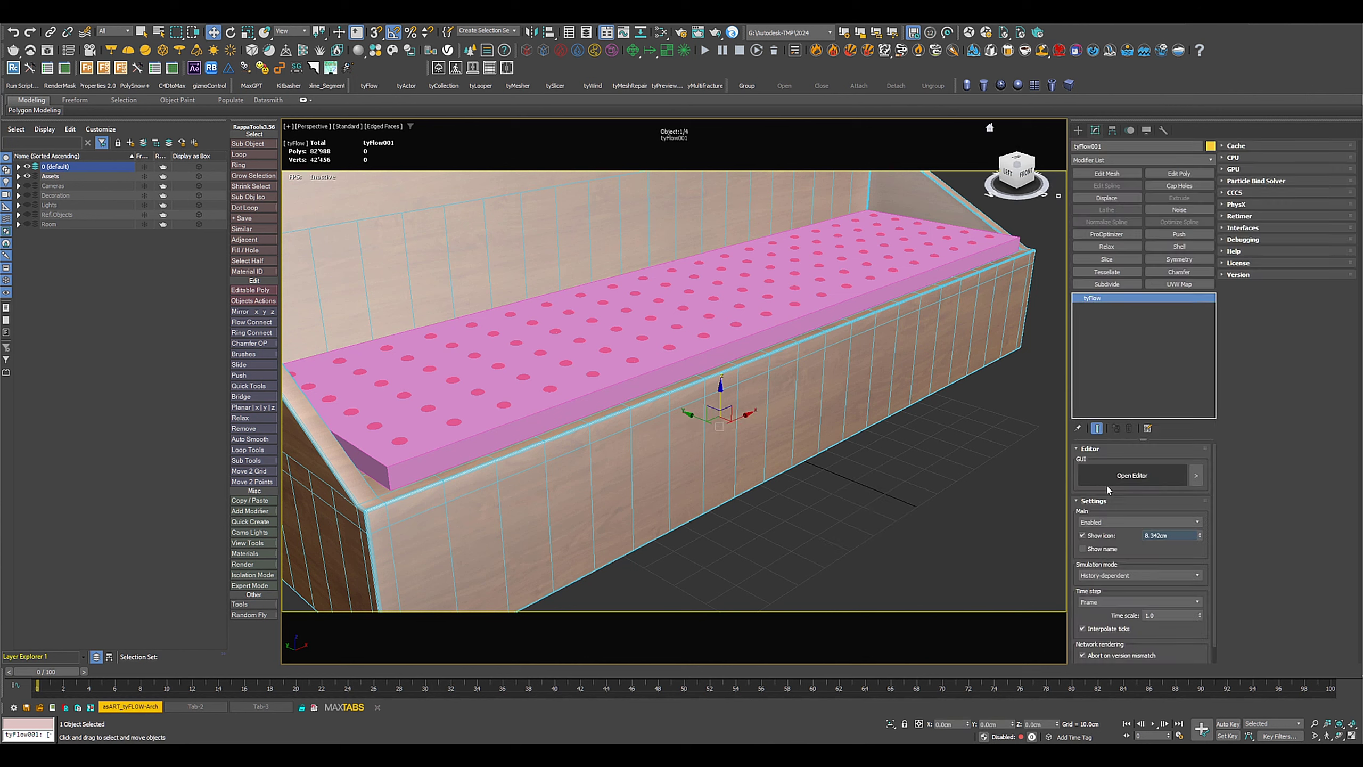
left_click(1091, 602)
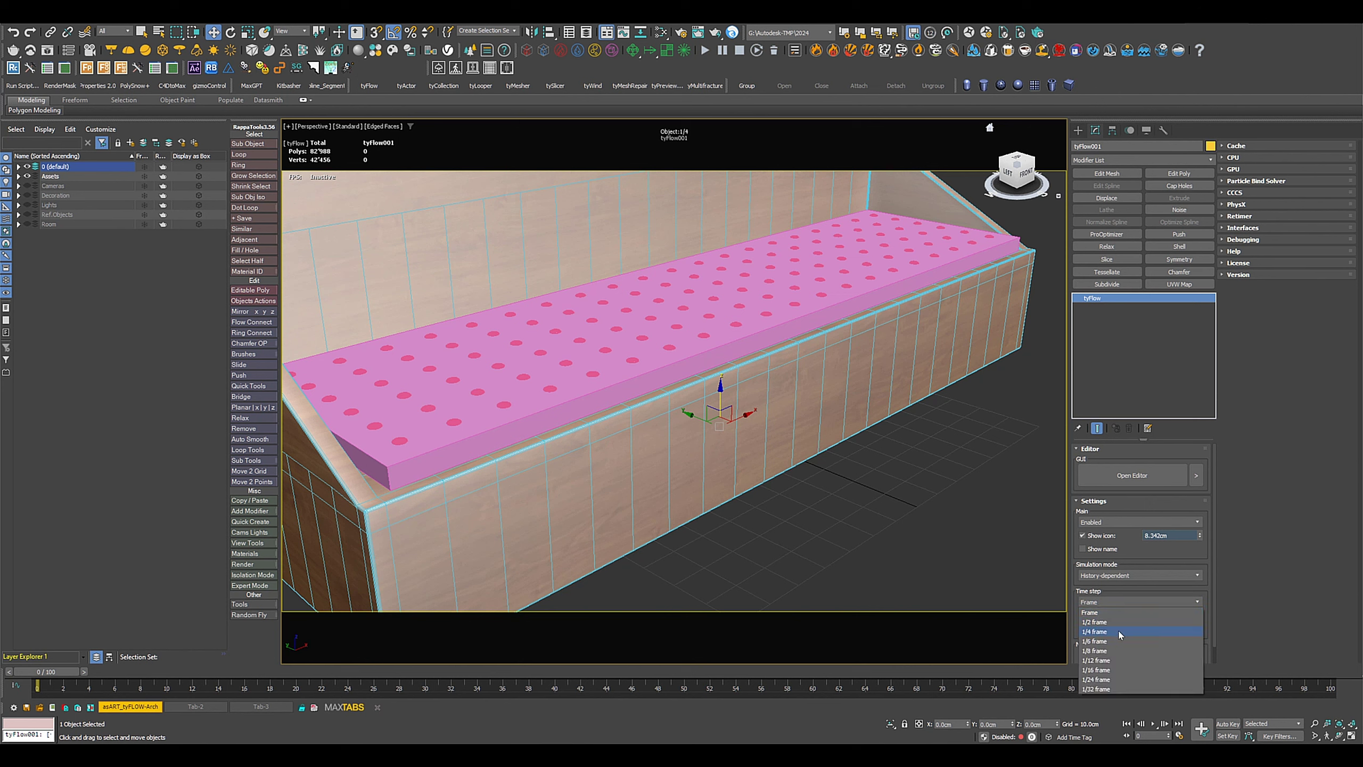
left_click(1100, 643)
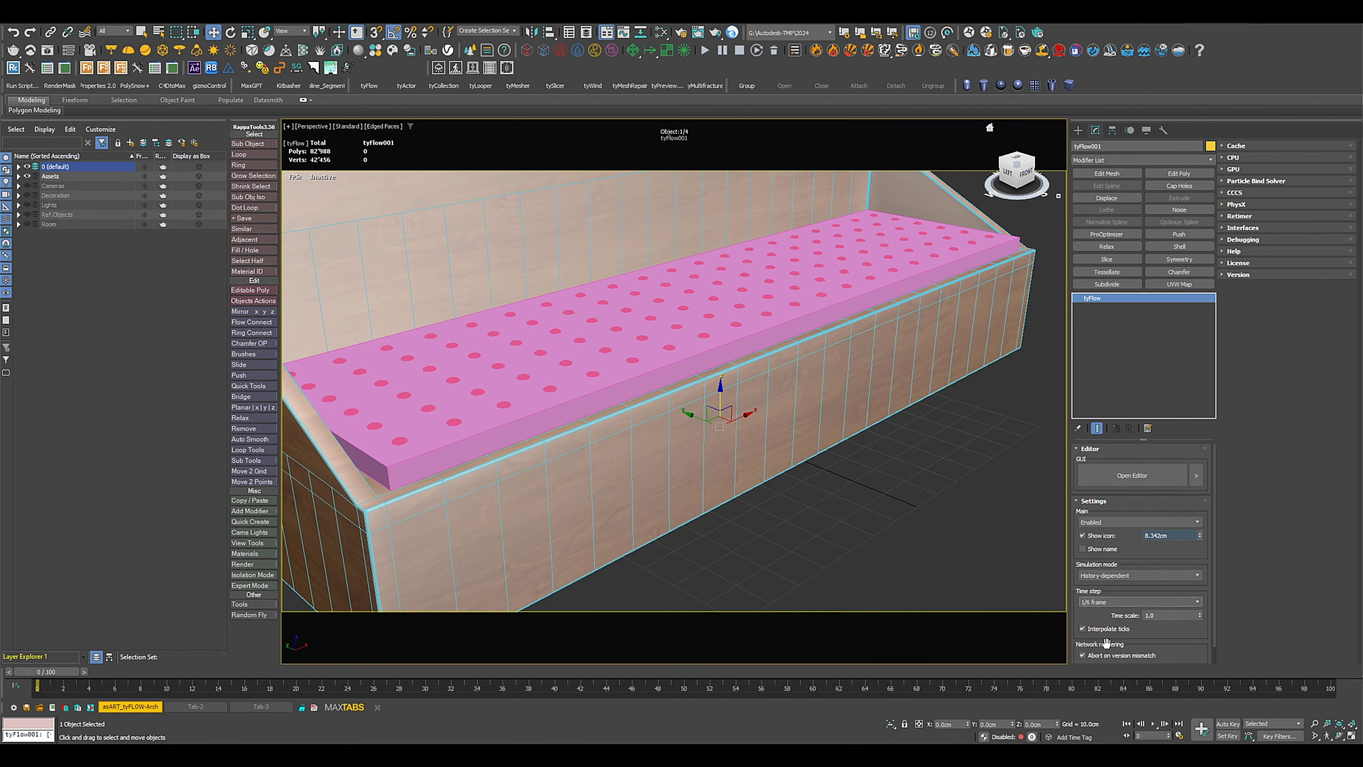
Step: Add a Chamfer modifier to the Mat box and set its amount to 2 cm to round the edges
left_click(503, 434)
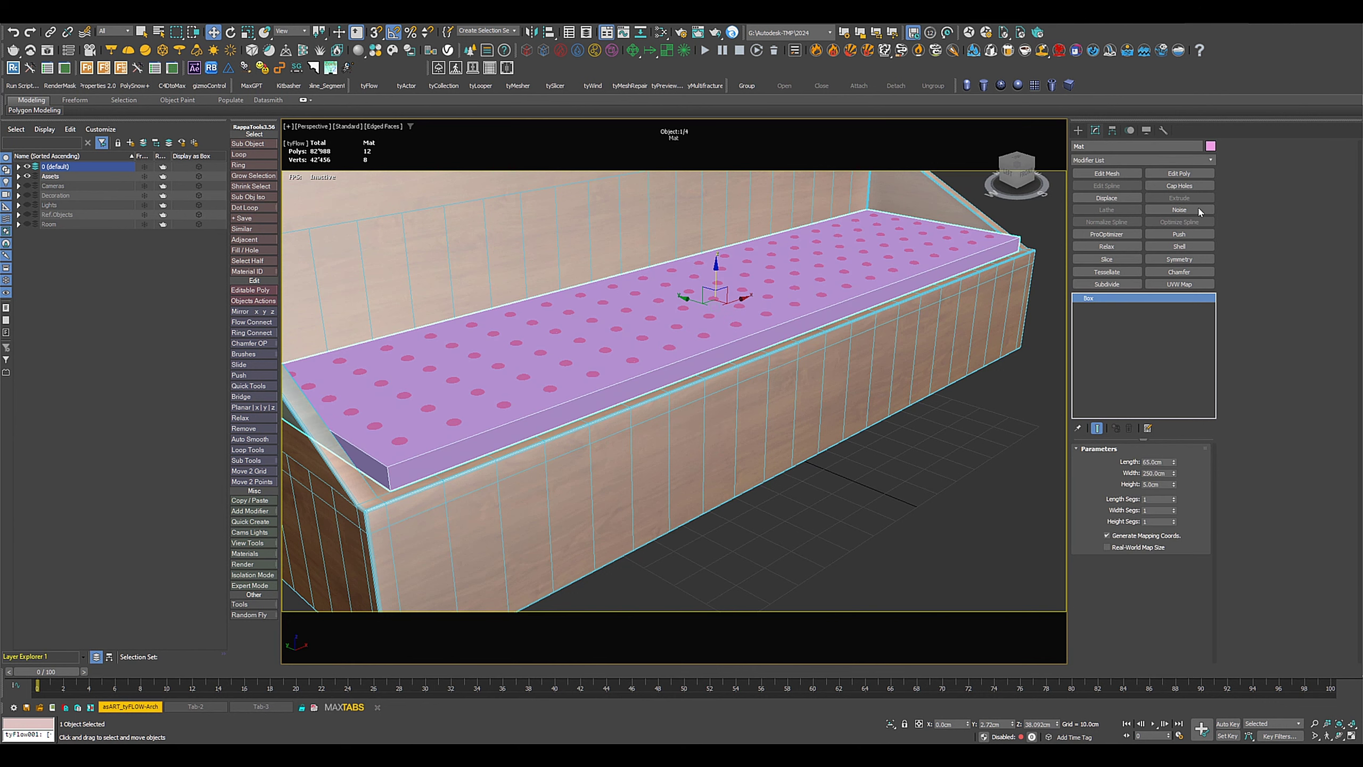
left_click(1179, 272)
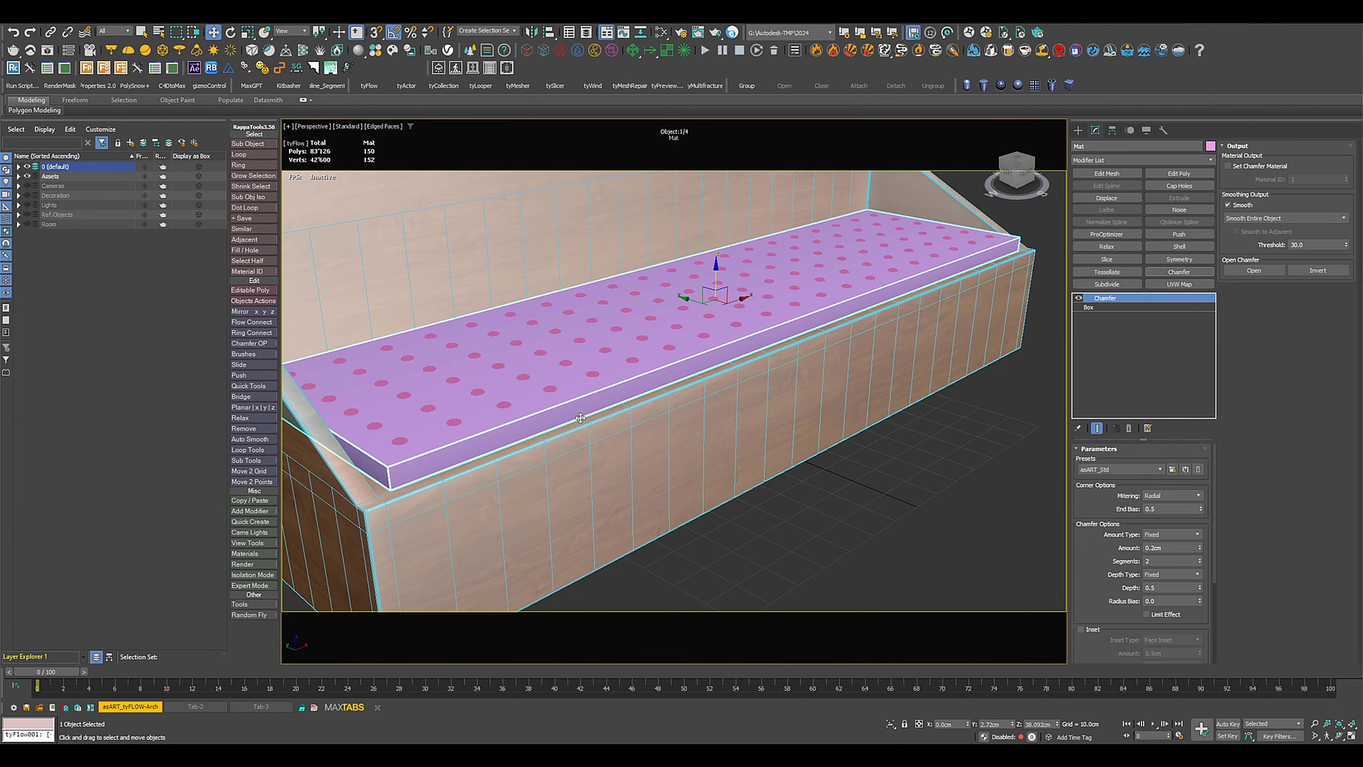
scroll(644, 472, "up", 5)
middle_click_drag(617, 461, 719, 462, "alt")
scroll(644, 472, "up", 4)
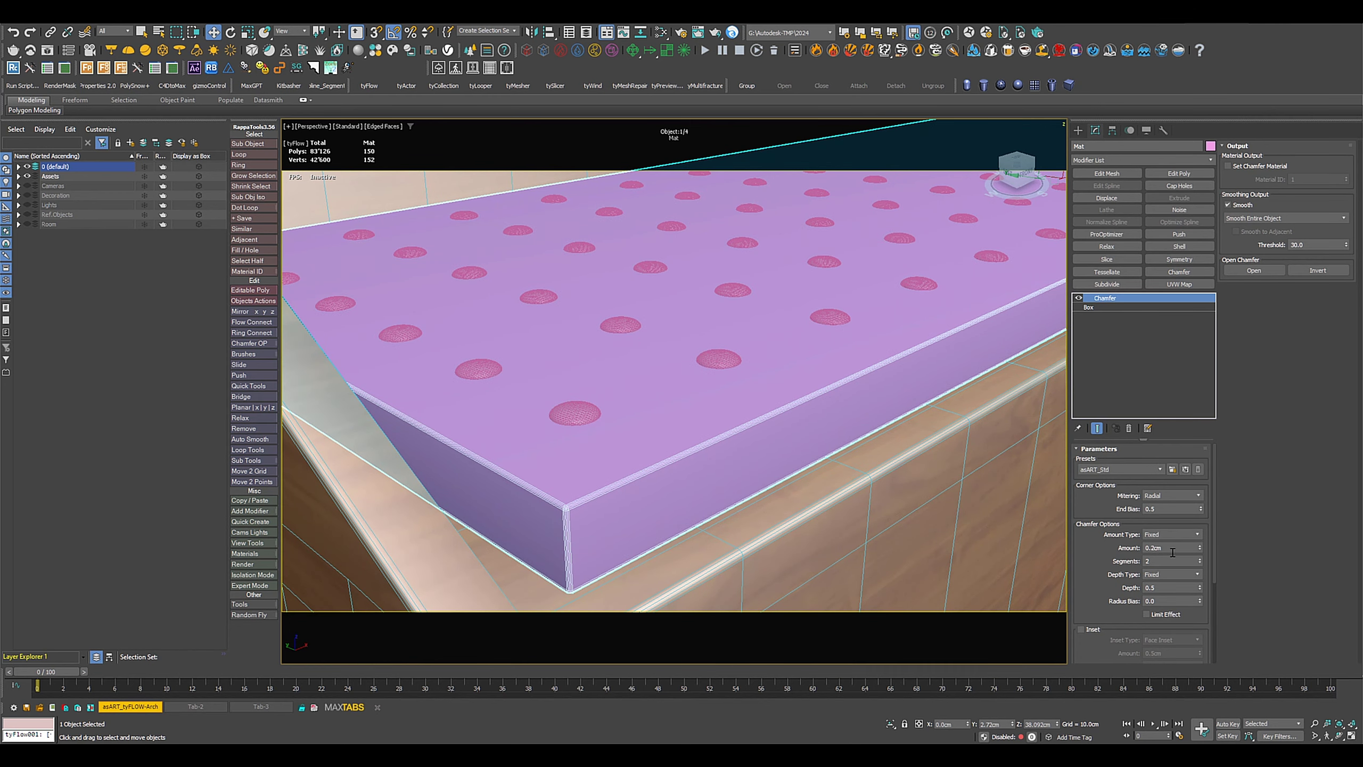
left_click_drag(1173, 546, 1067, 542)
type("2")
key("Return")
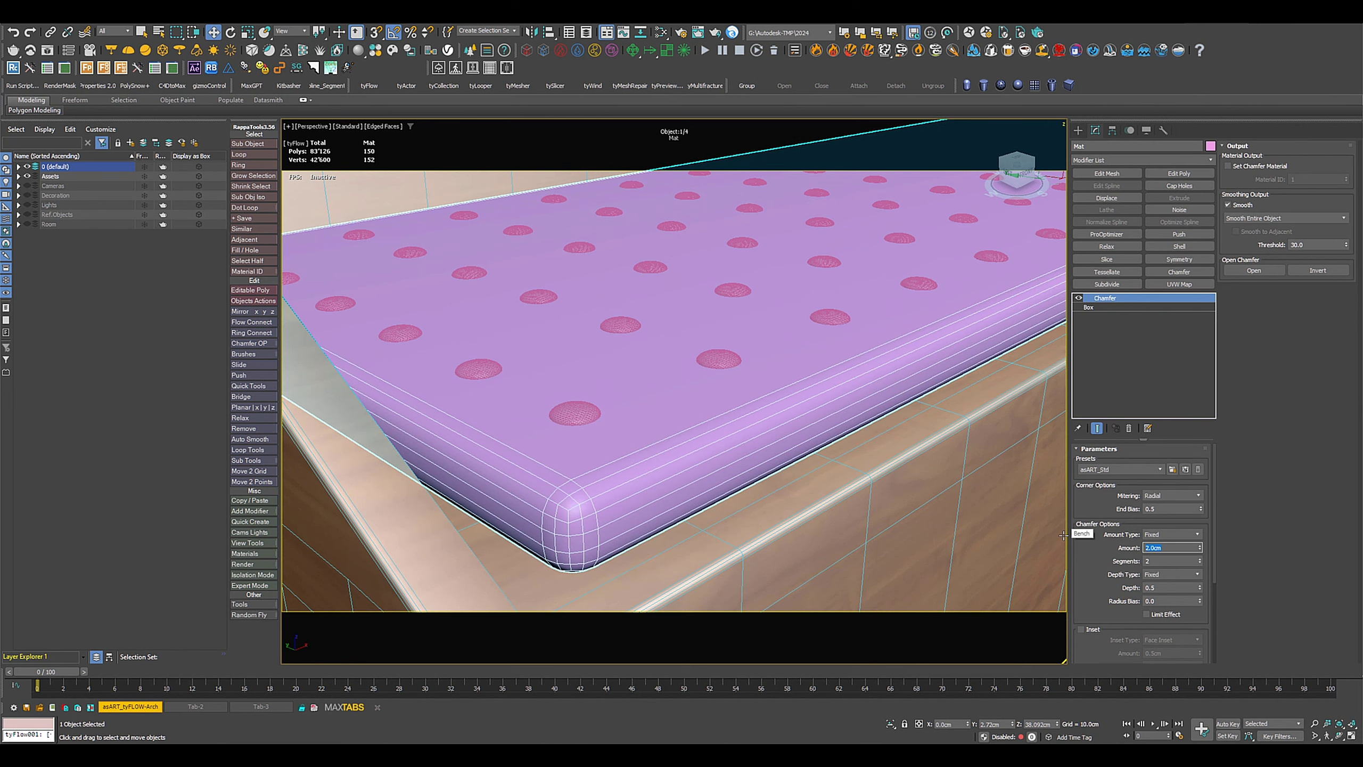
scroll(705, 456, "down", 5)
scroll(705, 455, "up", 2)
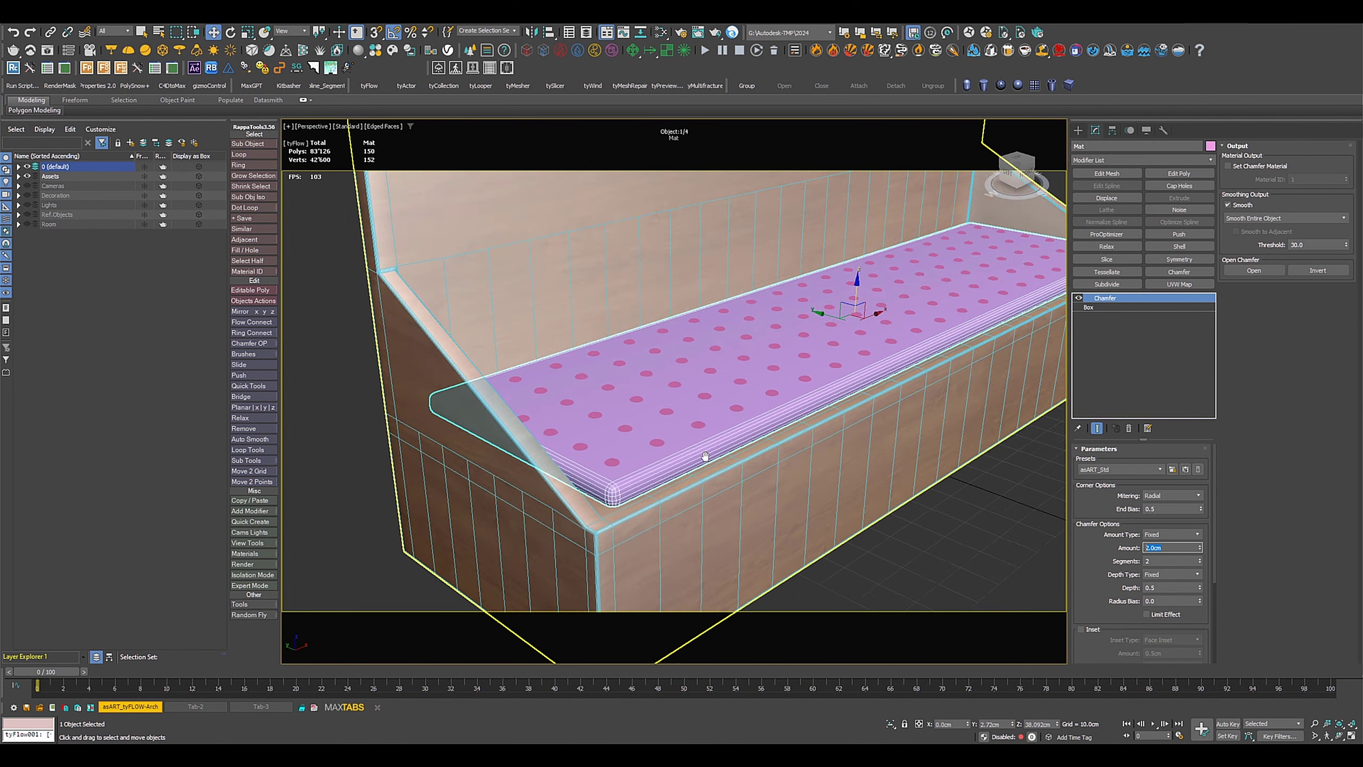
middle_click_drag(705, 455, 526, 457, "alt")
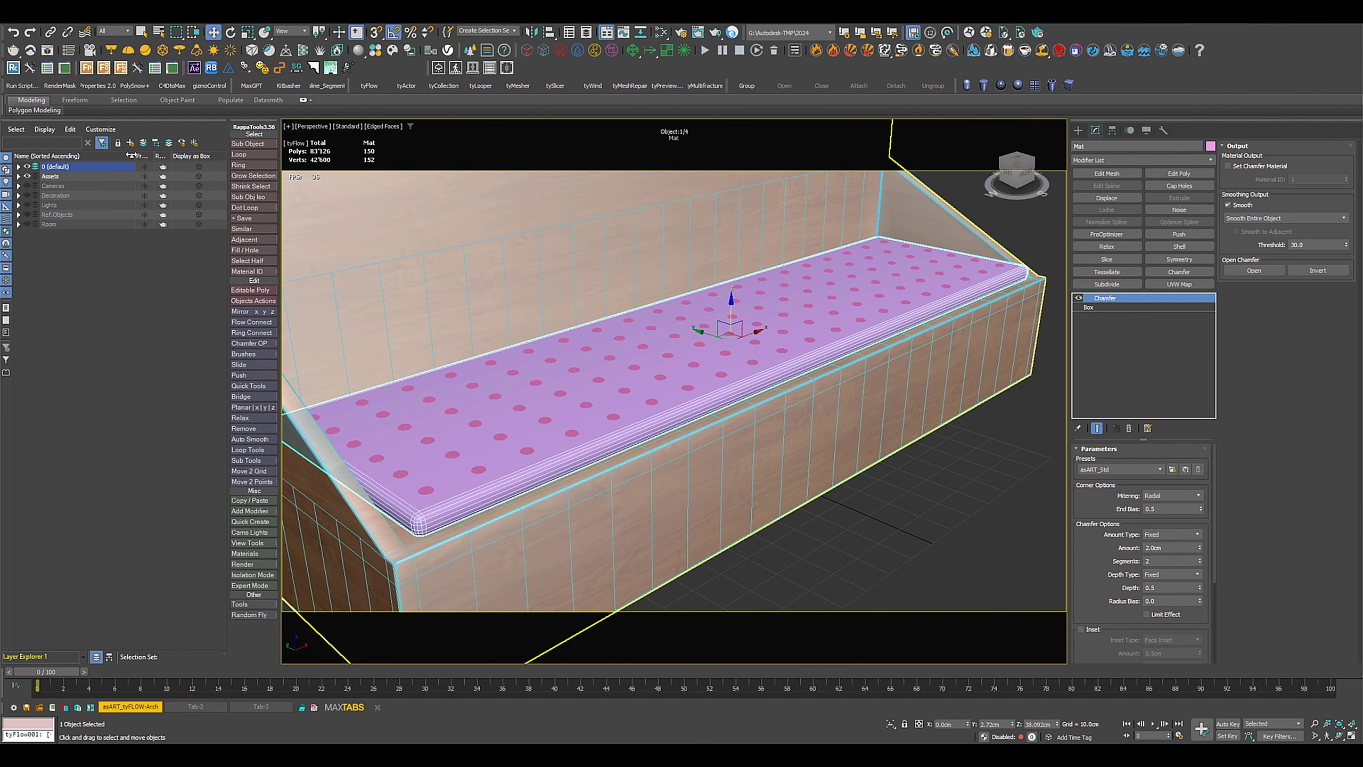
Step: Open the tyFlow object's editor and create an event with a Birth Objects operator that uses the Mat box
left_click(18, 167)
left_click(63, 195)
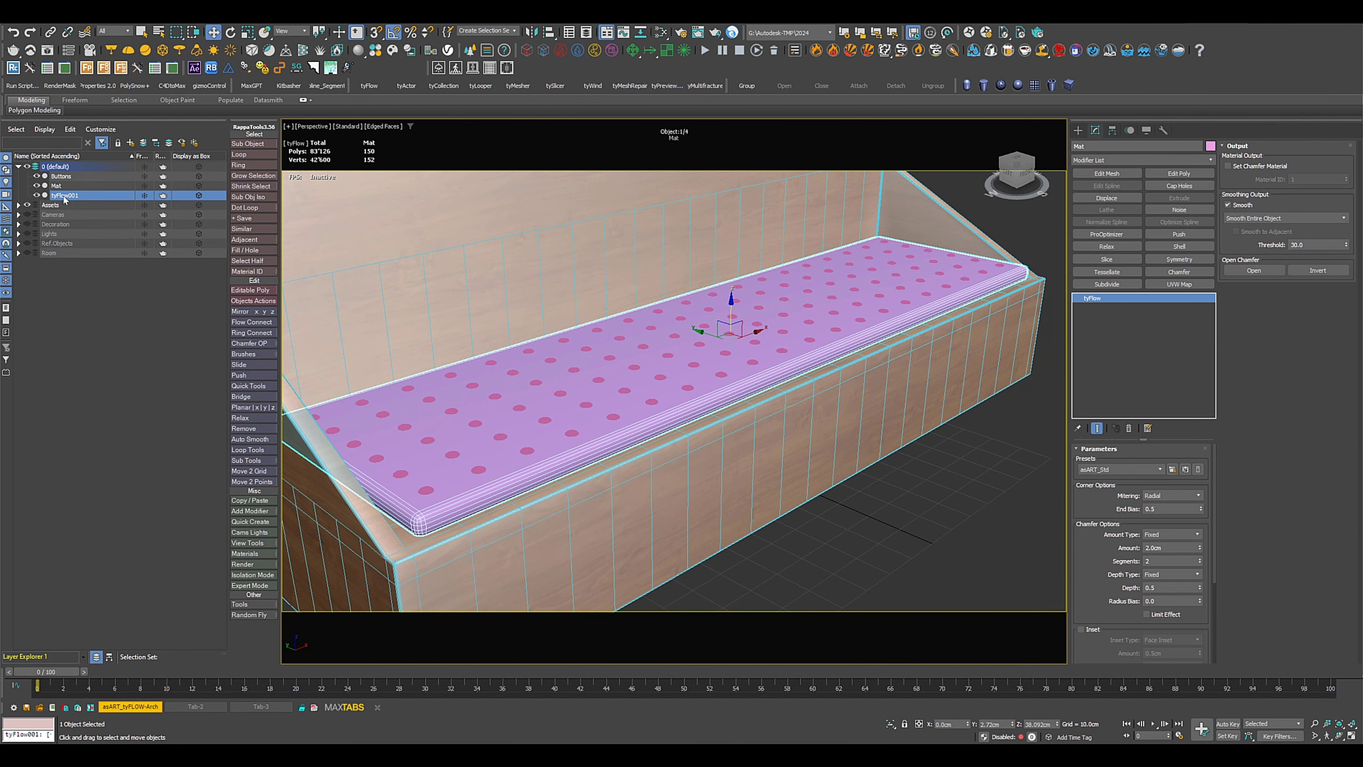
left_click(1128, 475)
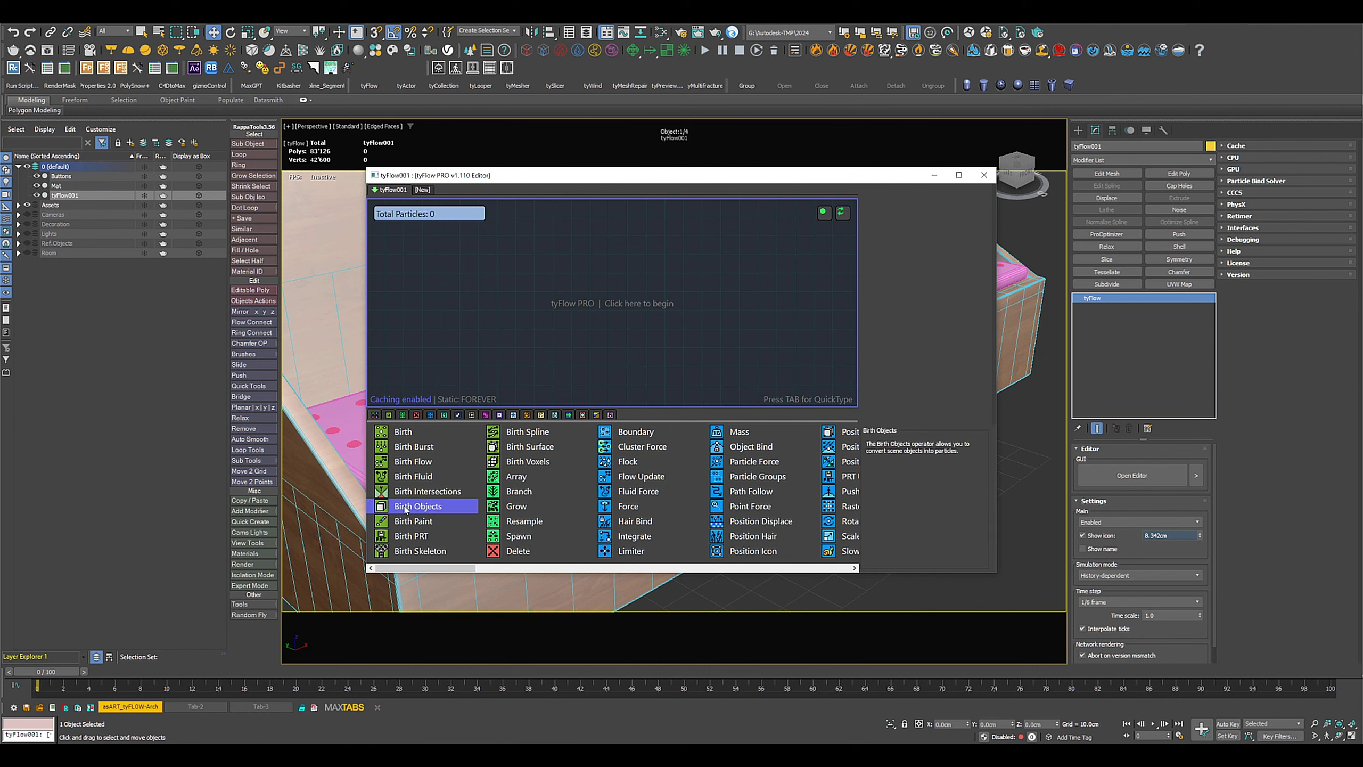
left_click_drag(405, 509, 445, 258)
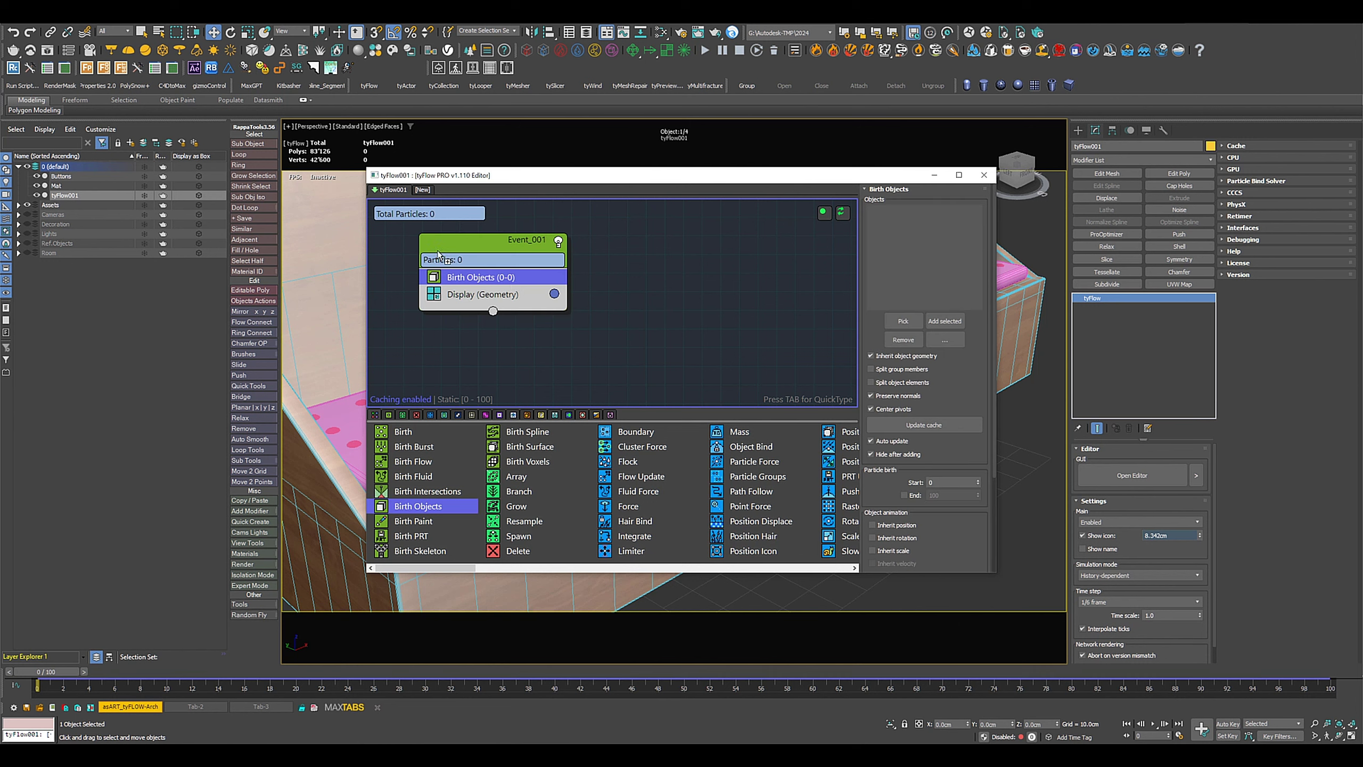
left_click(905, 321)
left_click(347, 410)
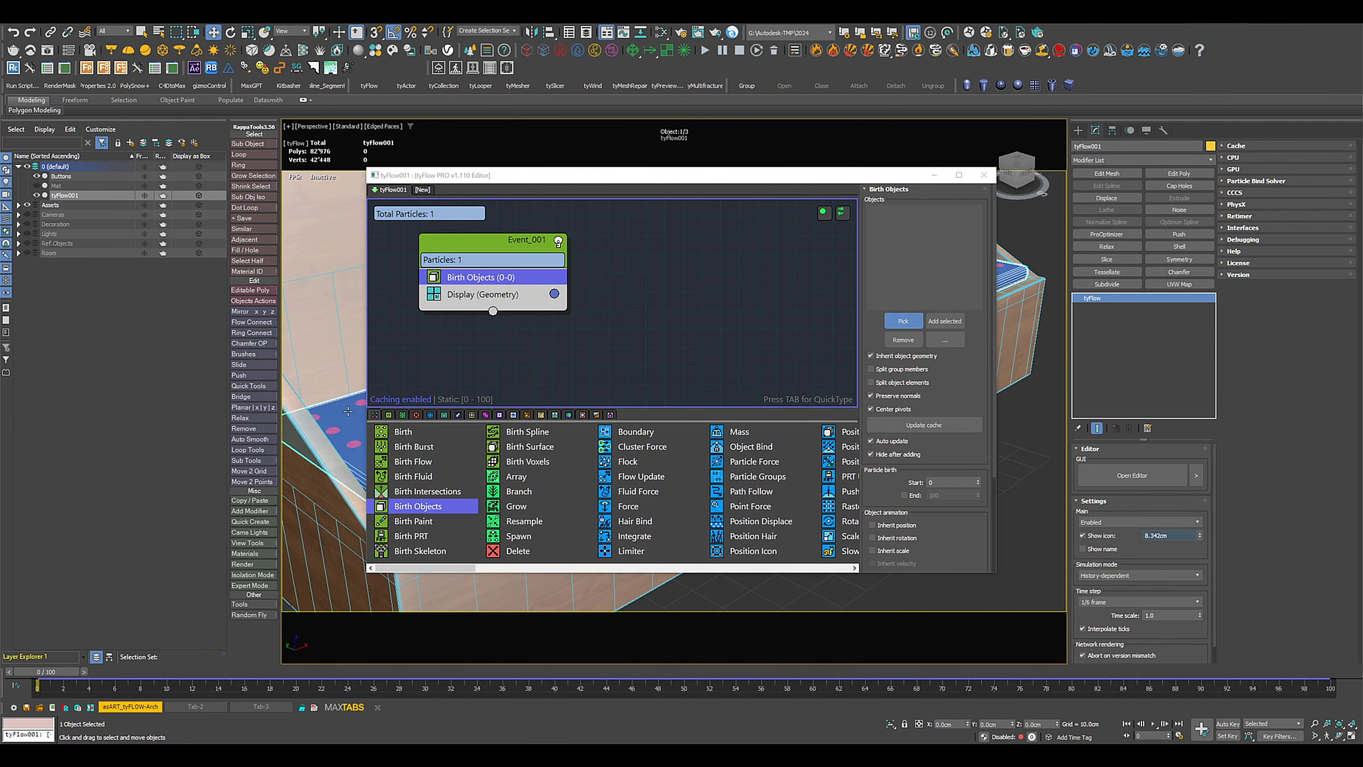
Step: Add a Cloth Bind operator after Birth Objects in the event and move the editor window off the mat's front corner
scroll(565, 505, "right", 10)
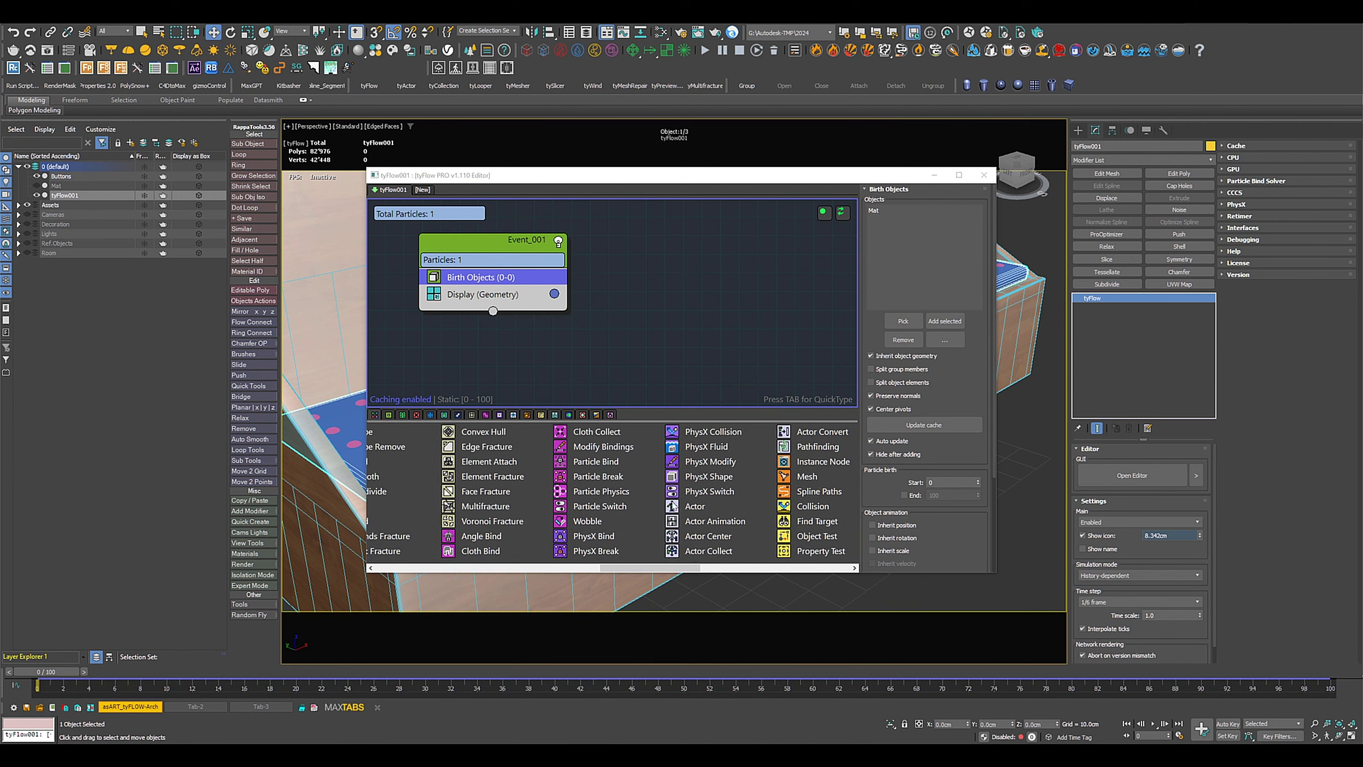
left_click_drag(432, 550, 432, 531)
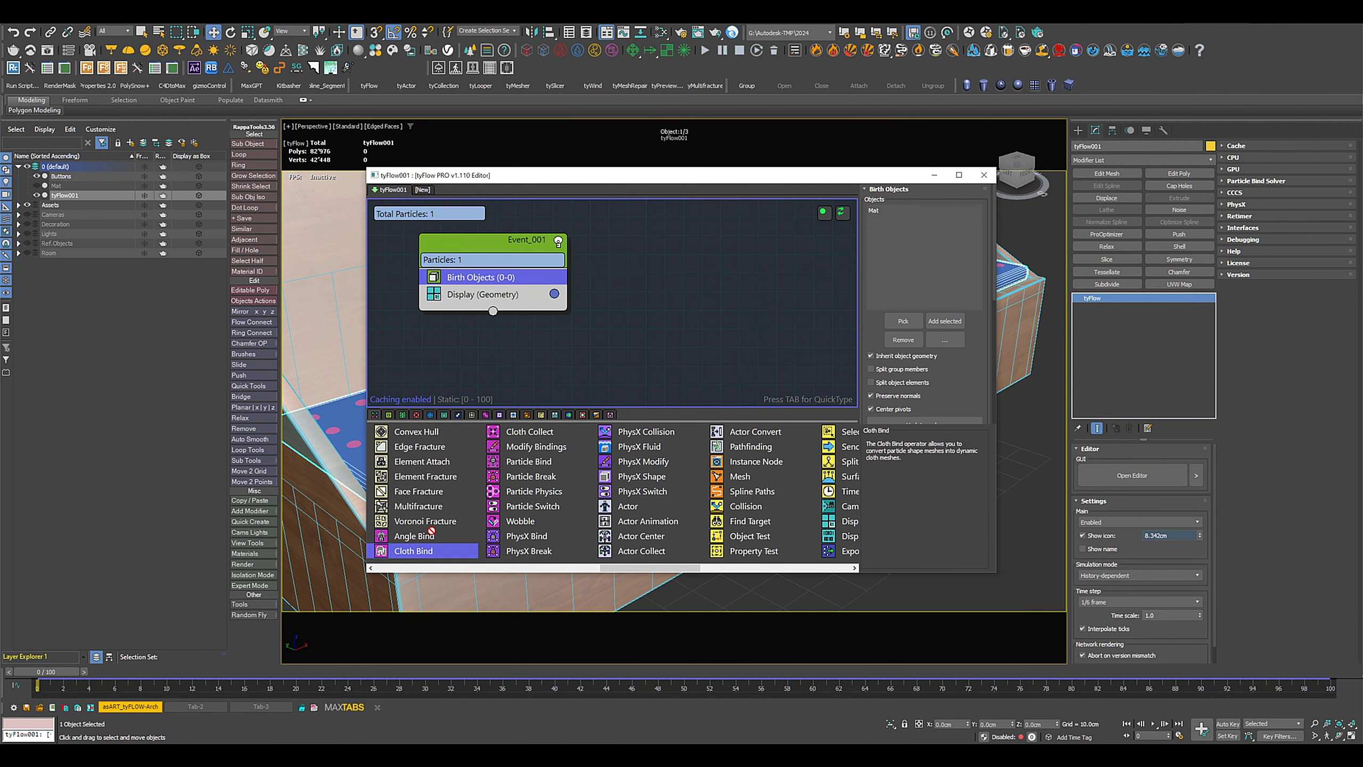
left_click_drag(475, 295, 476, 295)
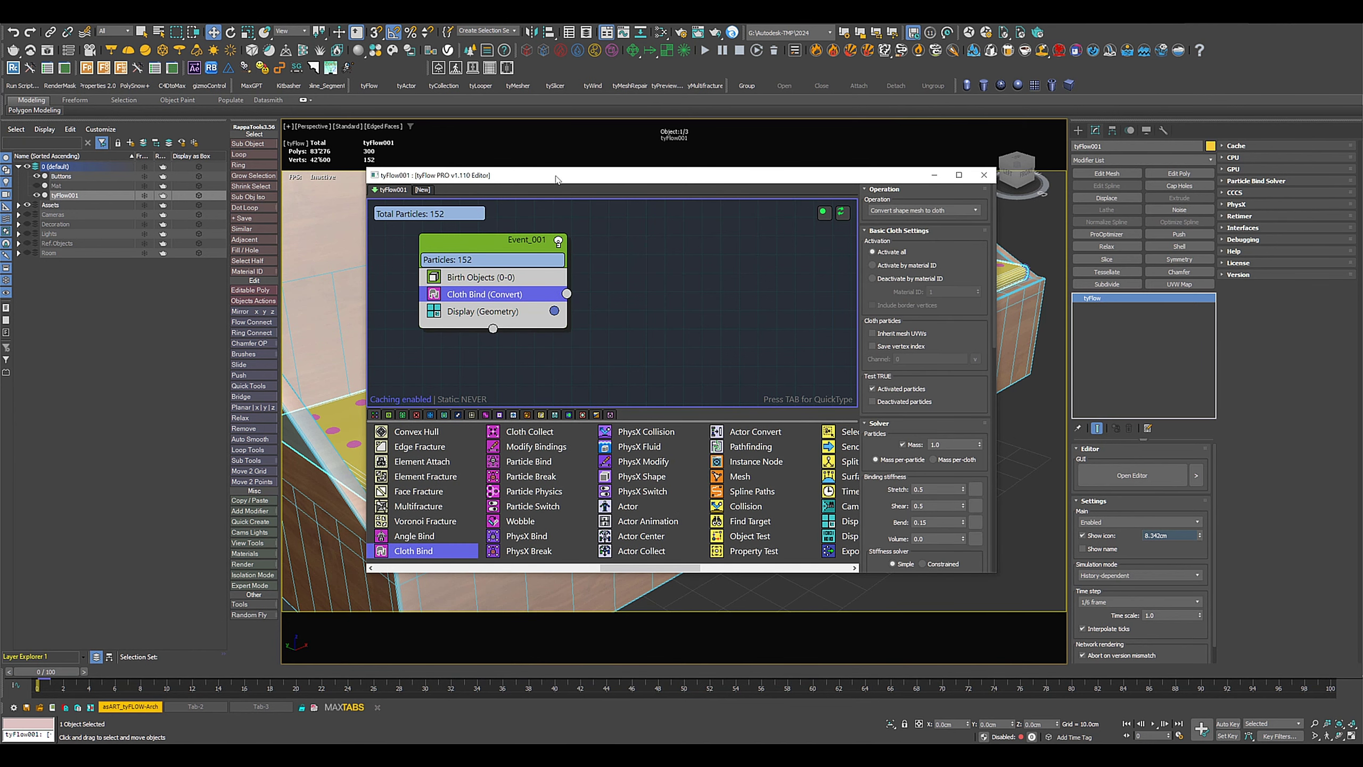
left_click_drag(555, 179, 800, 173)
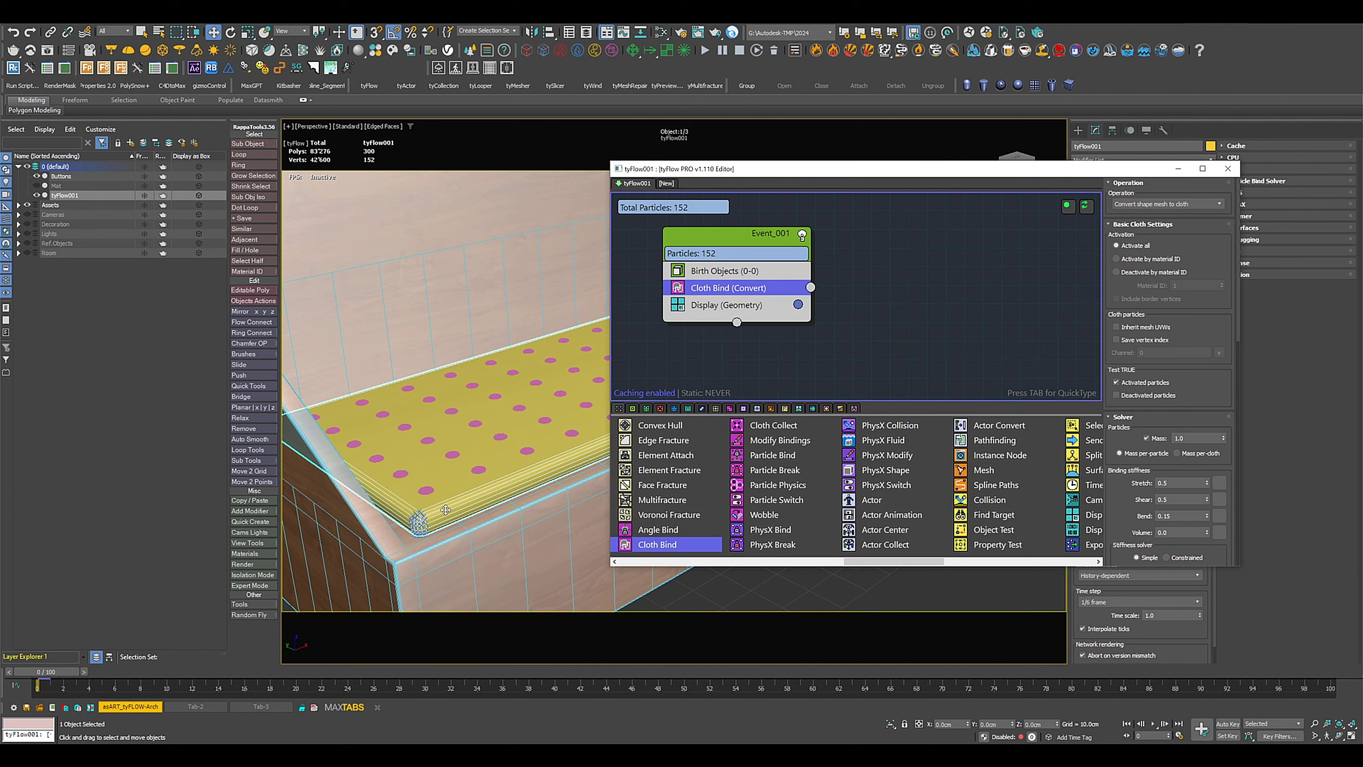
Step: Insert a Subdivide operator before Cloth Bind, with Relative to scale enabled and an edge length of 1 cm
scroll(423, 523, "up", 4)
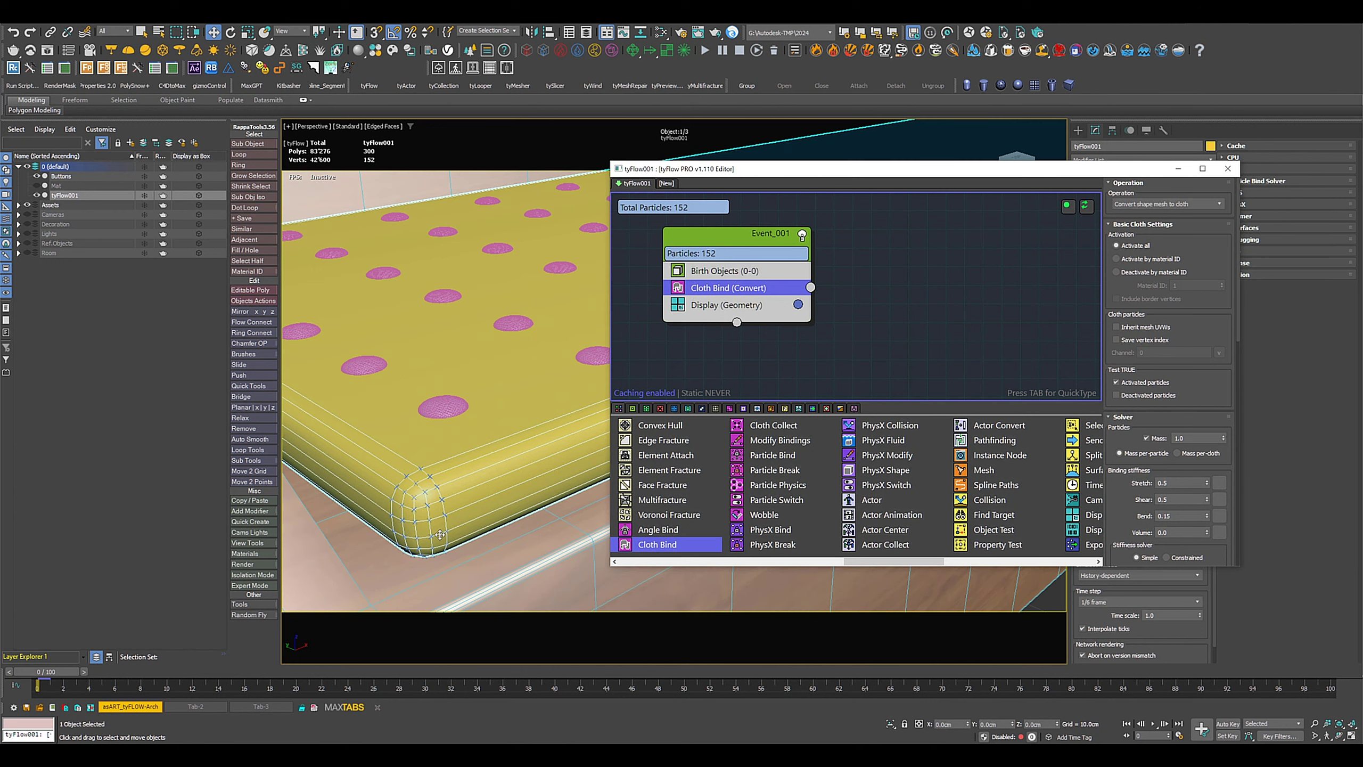
scroll(485, 416, "down", 2)
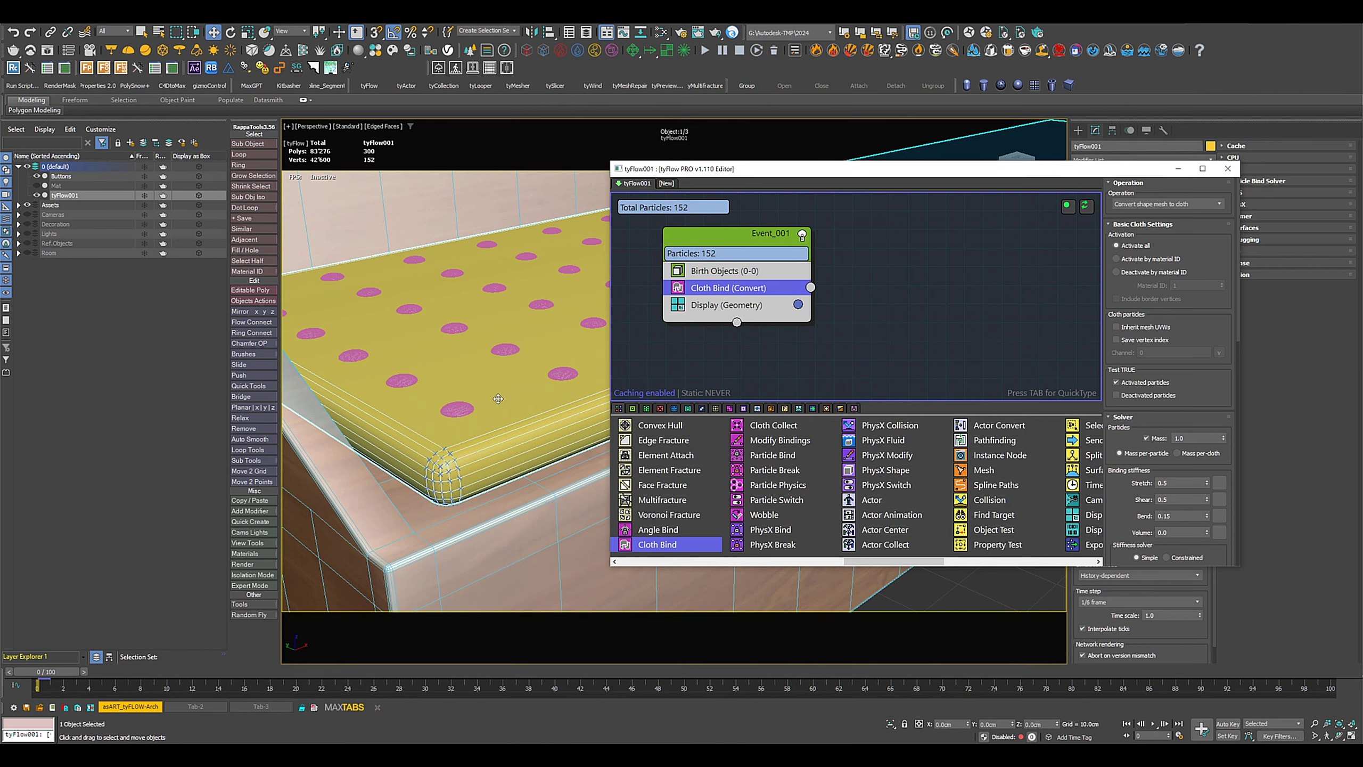
middle_click_drag(498, 398, 485, 465)
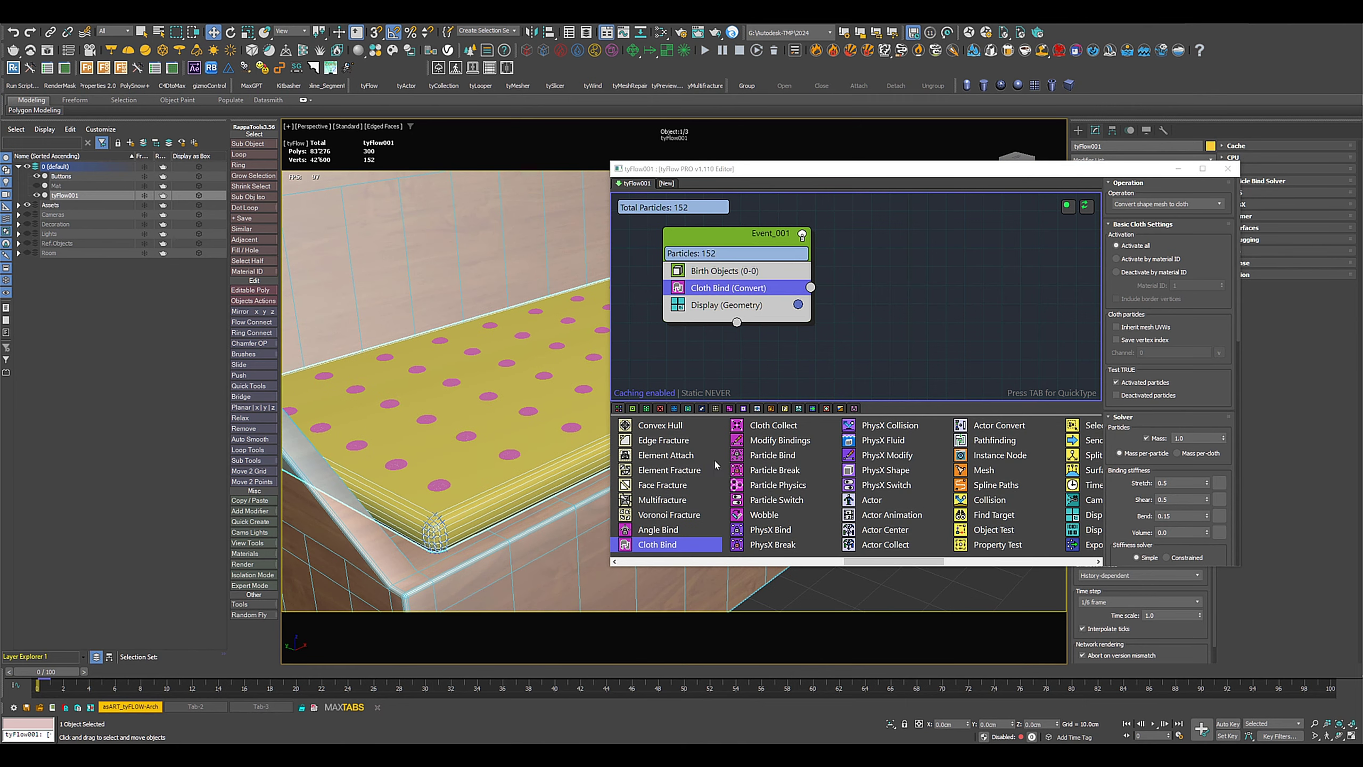
scroll(711, 499, "left", 3)
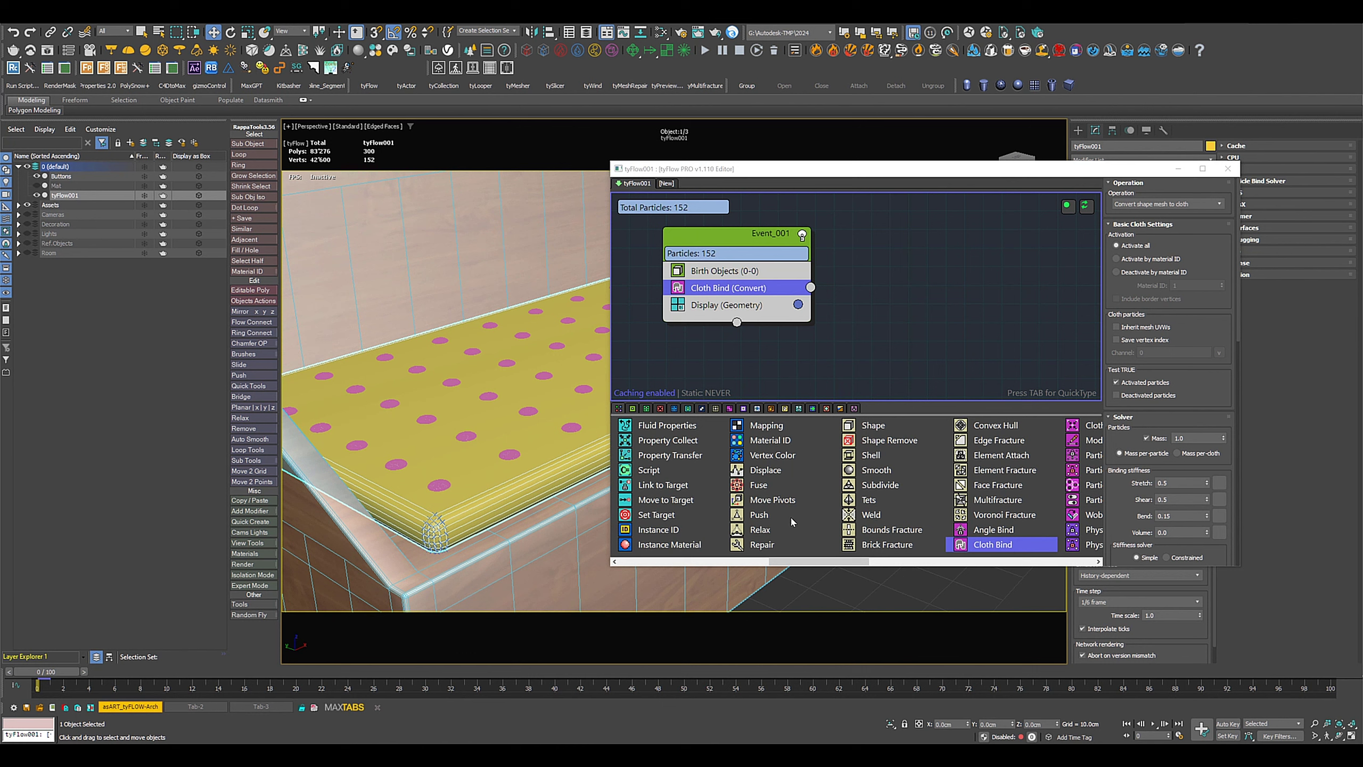
left_click_drag(882, 487, 732, 277)
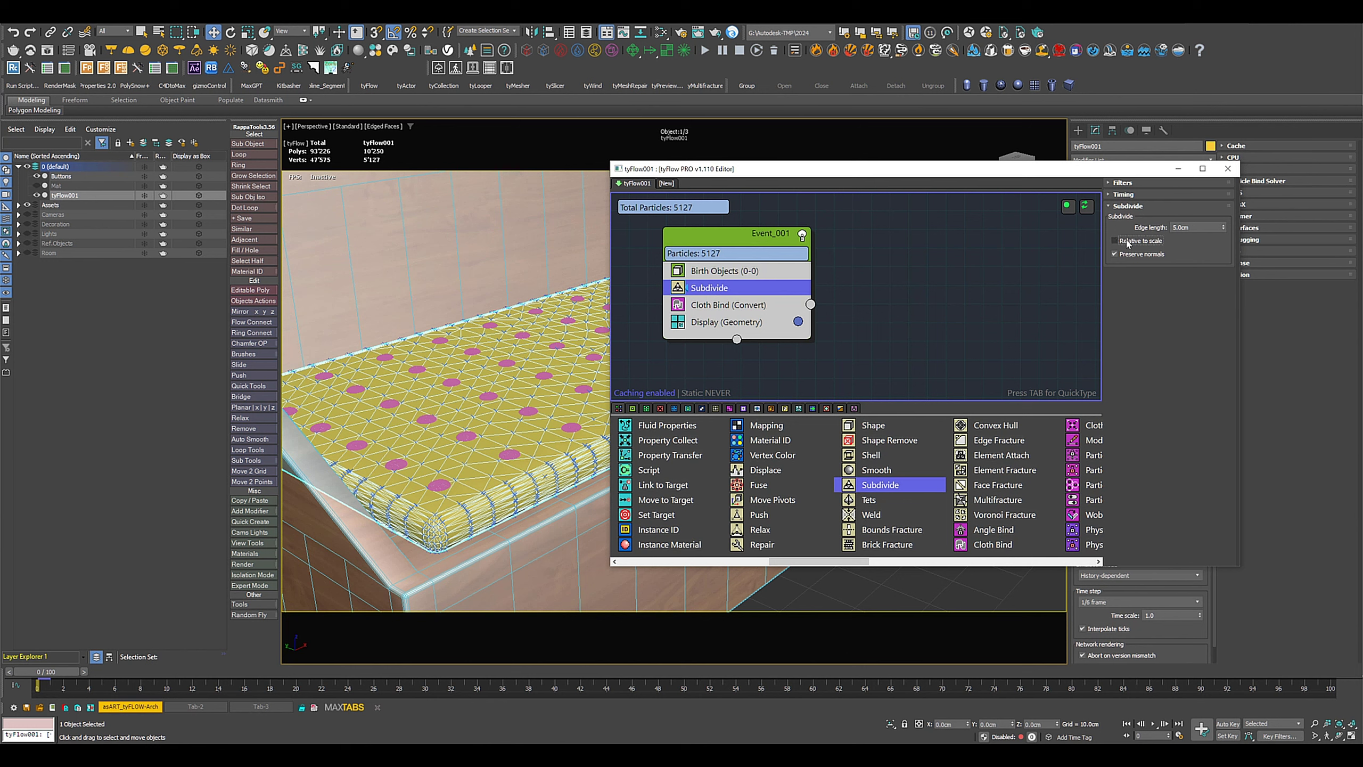
left_click(1115, 241)
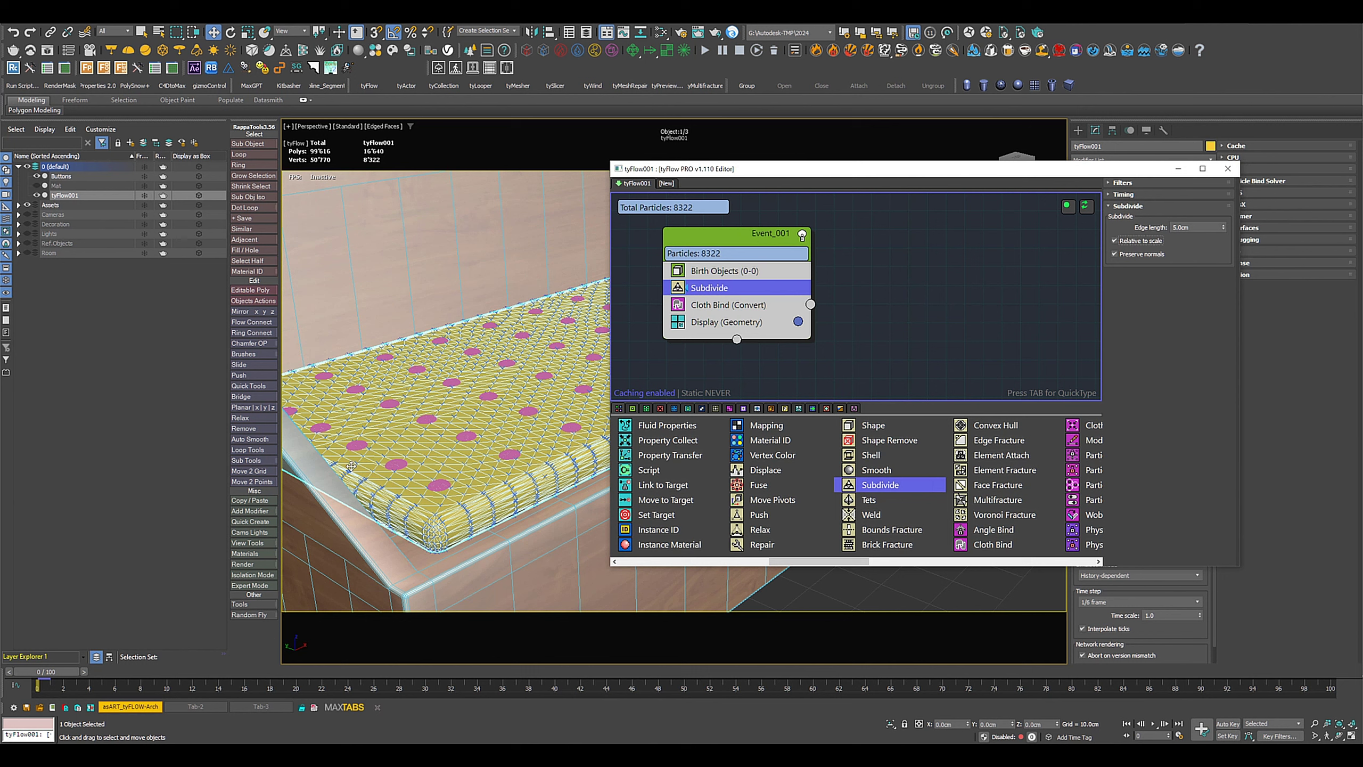
double_click(1197, 227)
type("1")
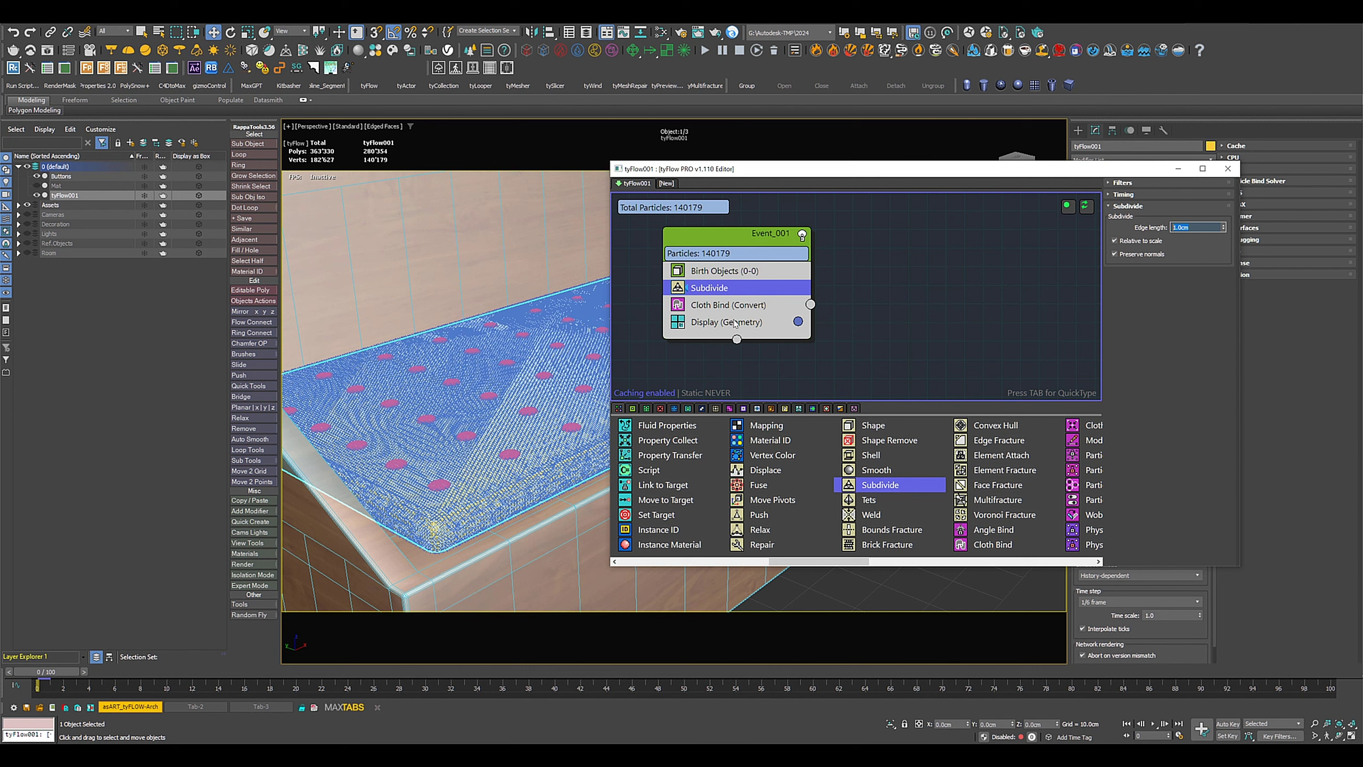
Step: Add a Surface Test after Cloth Bind that sends particles to a new second event placed below the first
left_click_drag(754, 242, 868, 222)
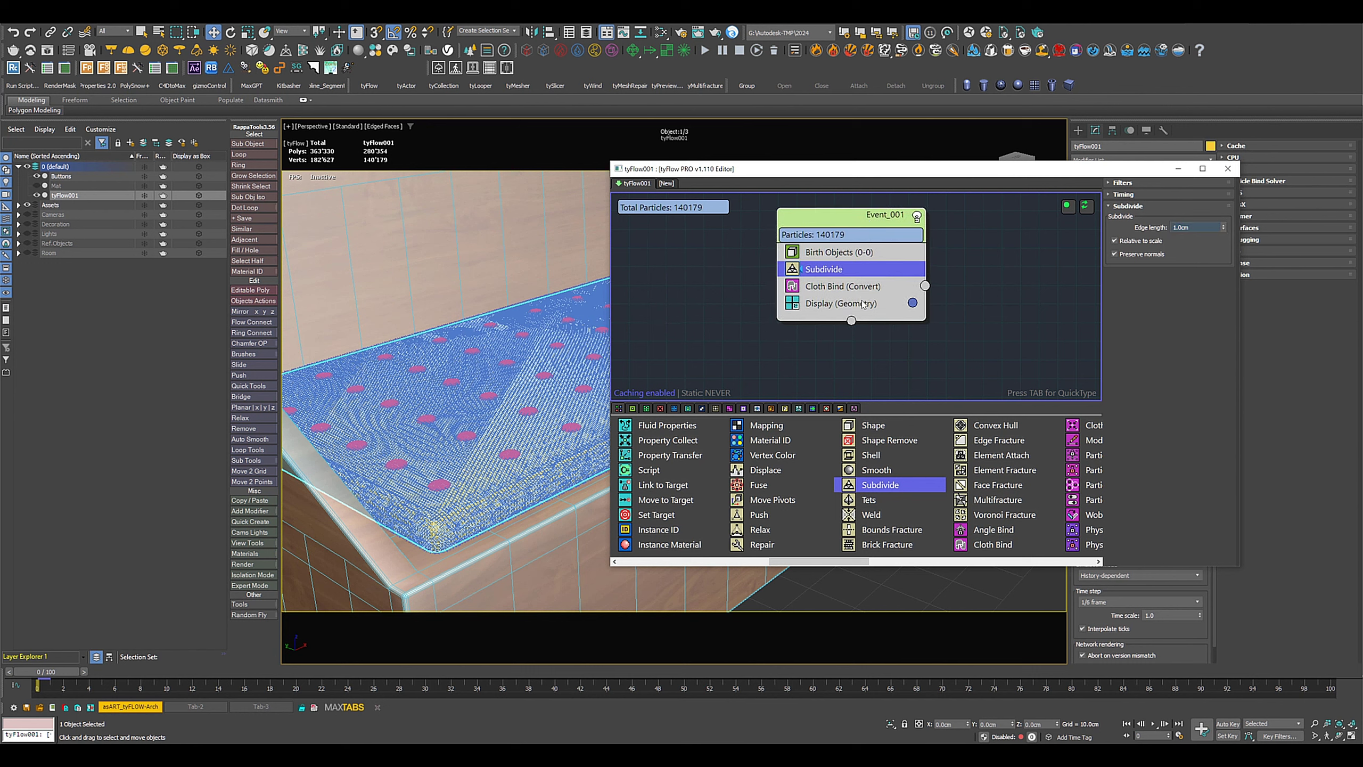
left_click_drag(851, 321, 799, 360)
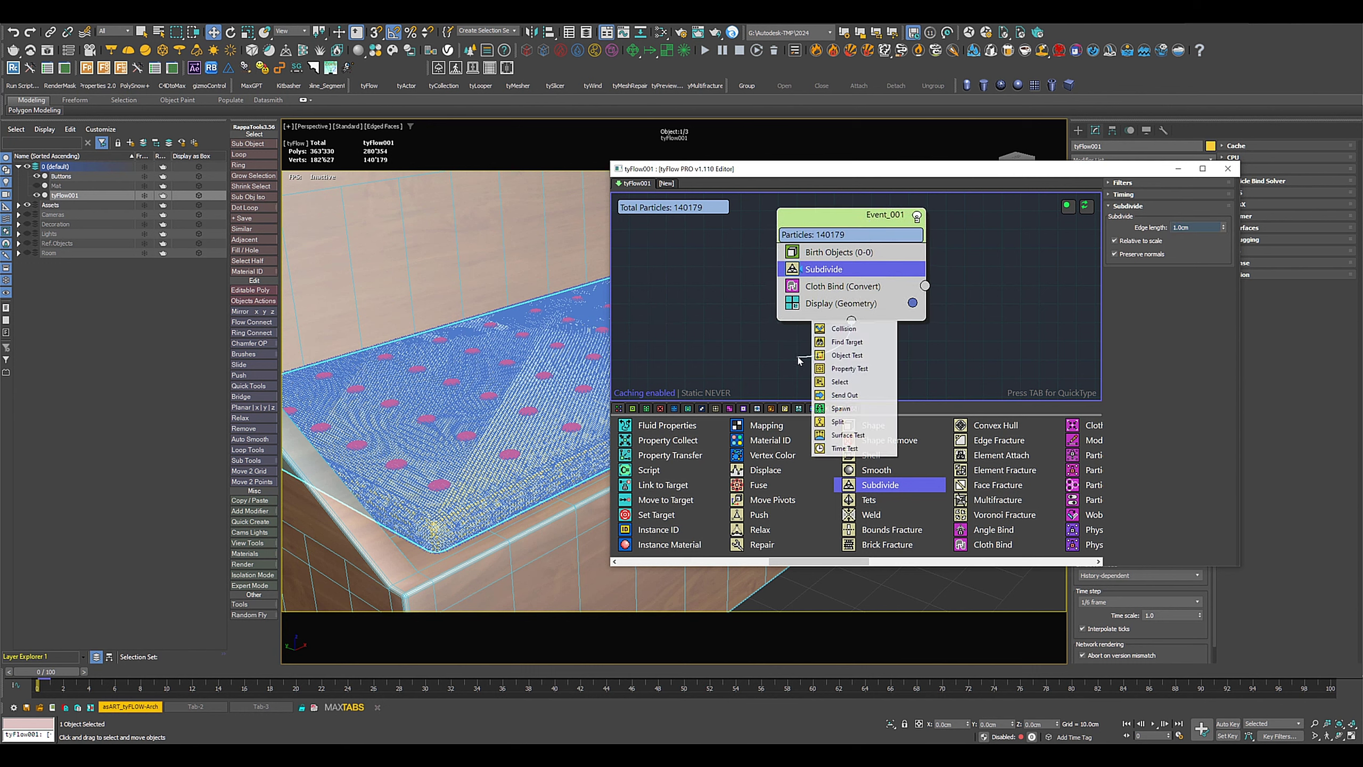
left_click(774, 386)
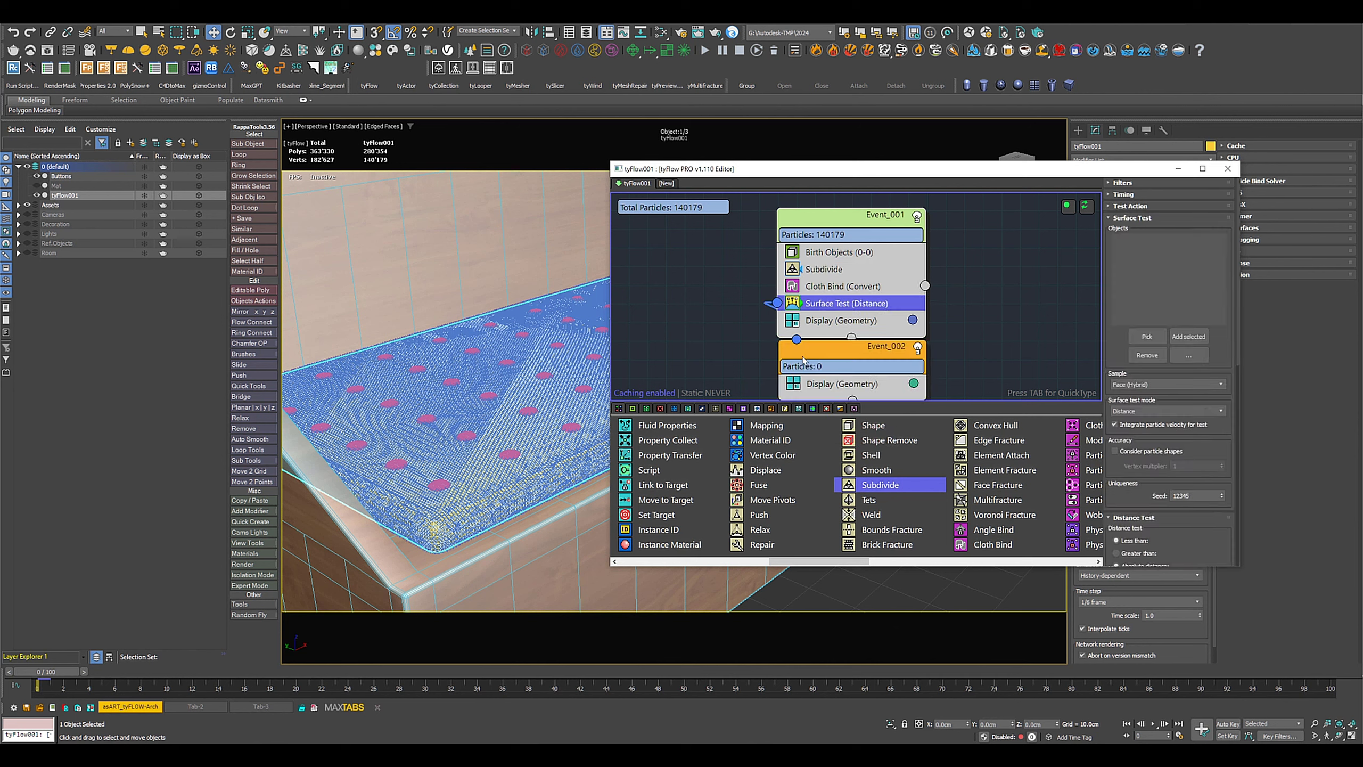
left_click_drag(805, 359, 691, 363)
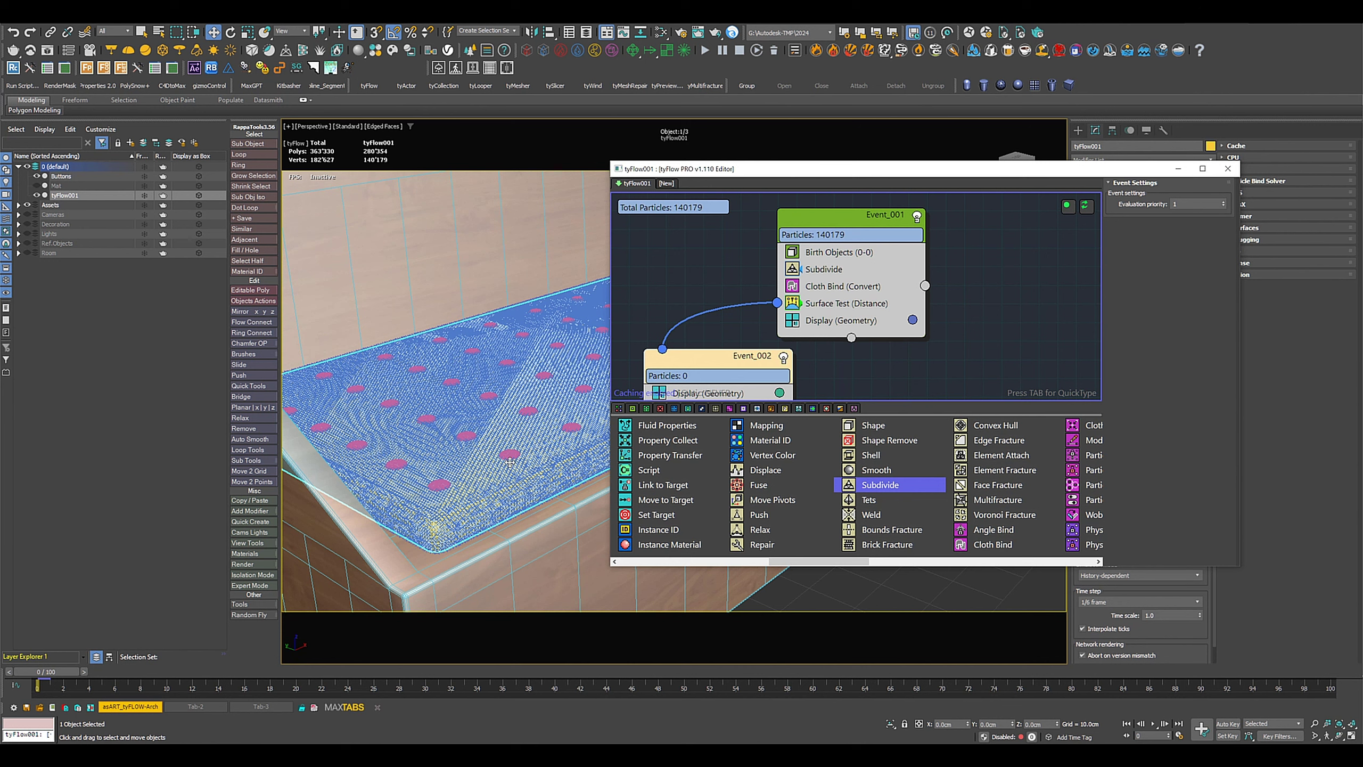
Step: Use the Buttons object as the Surface Test target and set the absolute test distance to 0.5 cm
left_click(859, 304)
left_click(1138, 338)
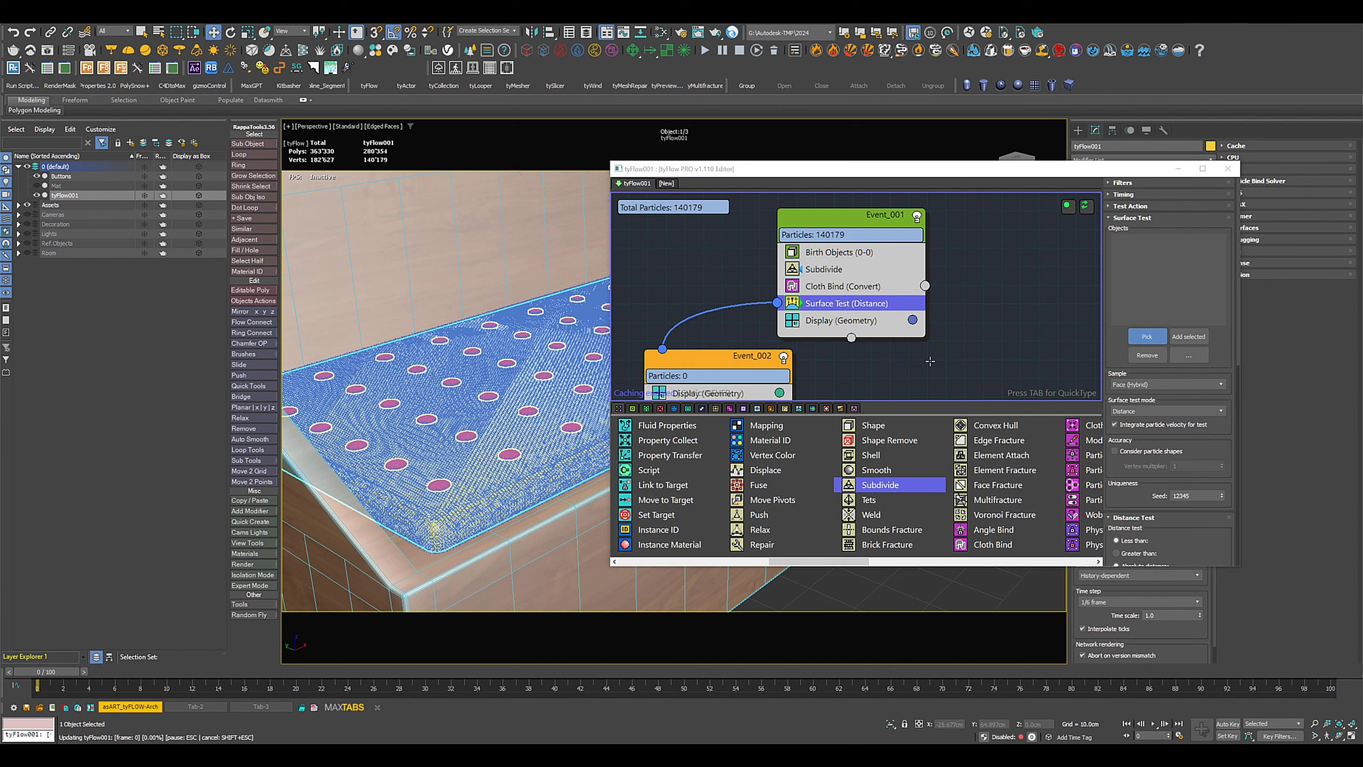
left_click_drag(1105, 344, 1102, 232)
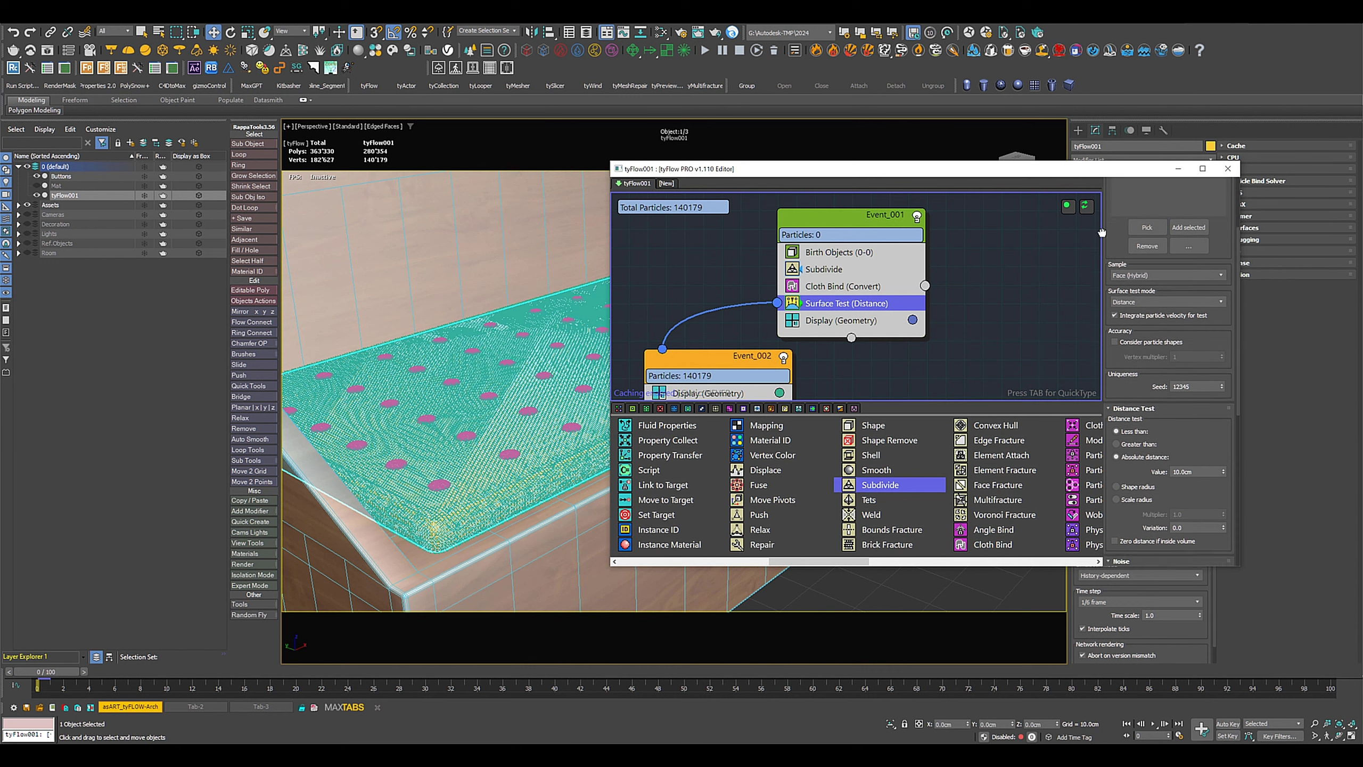
scroll(1154, 322, "down", 3)
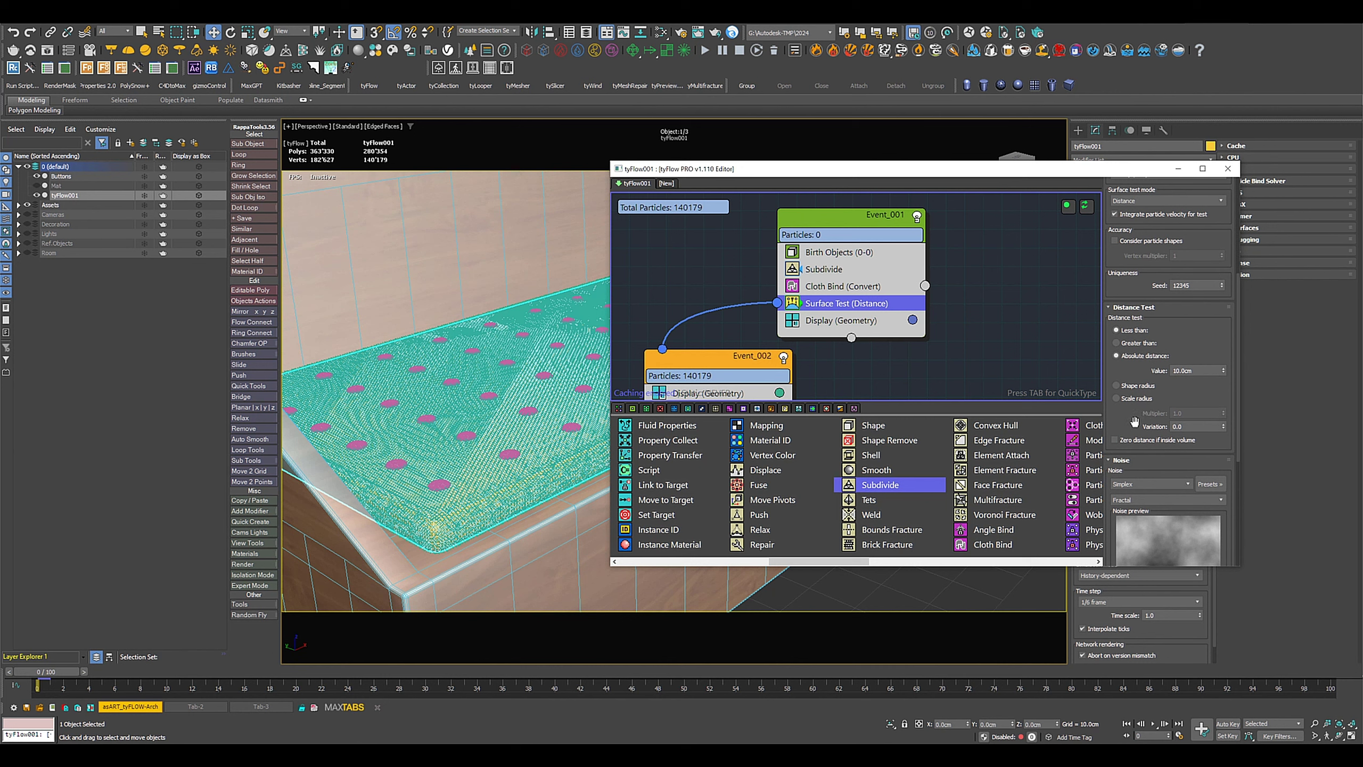
left_click_drag(1134, 420, 1135, 333)
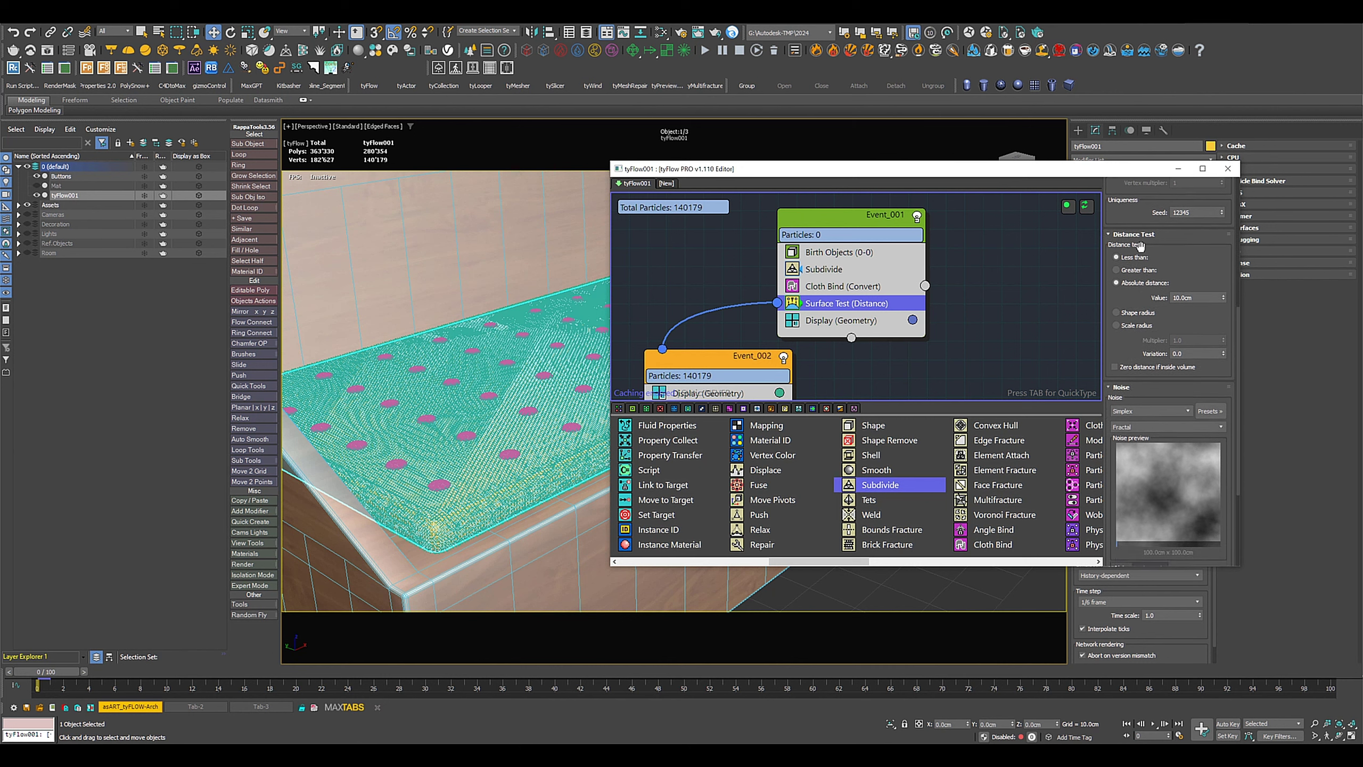
left_click(1183, 297)
type(".5")
key("Return")
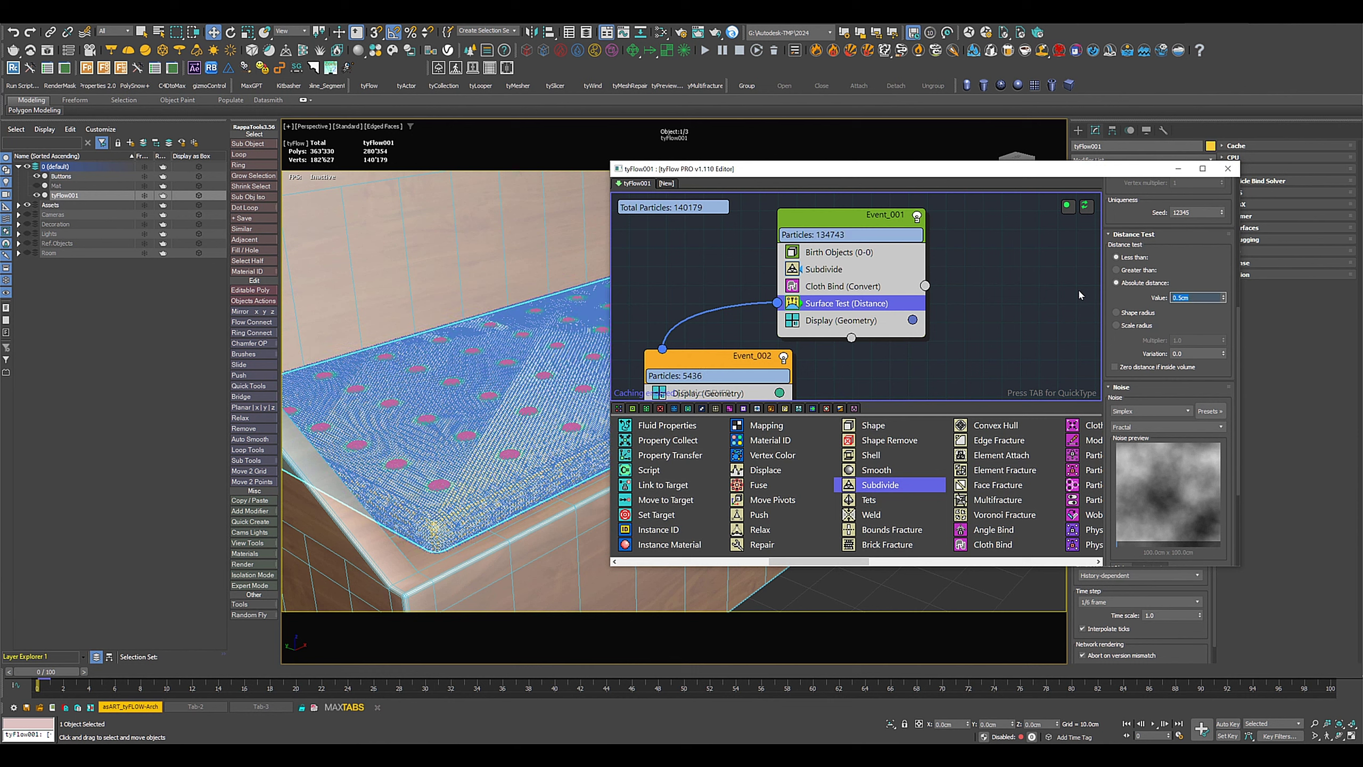
Step: Change the display color of the second event's particles to pure red (FF0000)
middle_click_drag(1007, 327, 1035, 283)
left_click(807, 347)
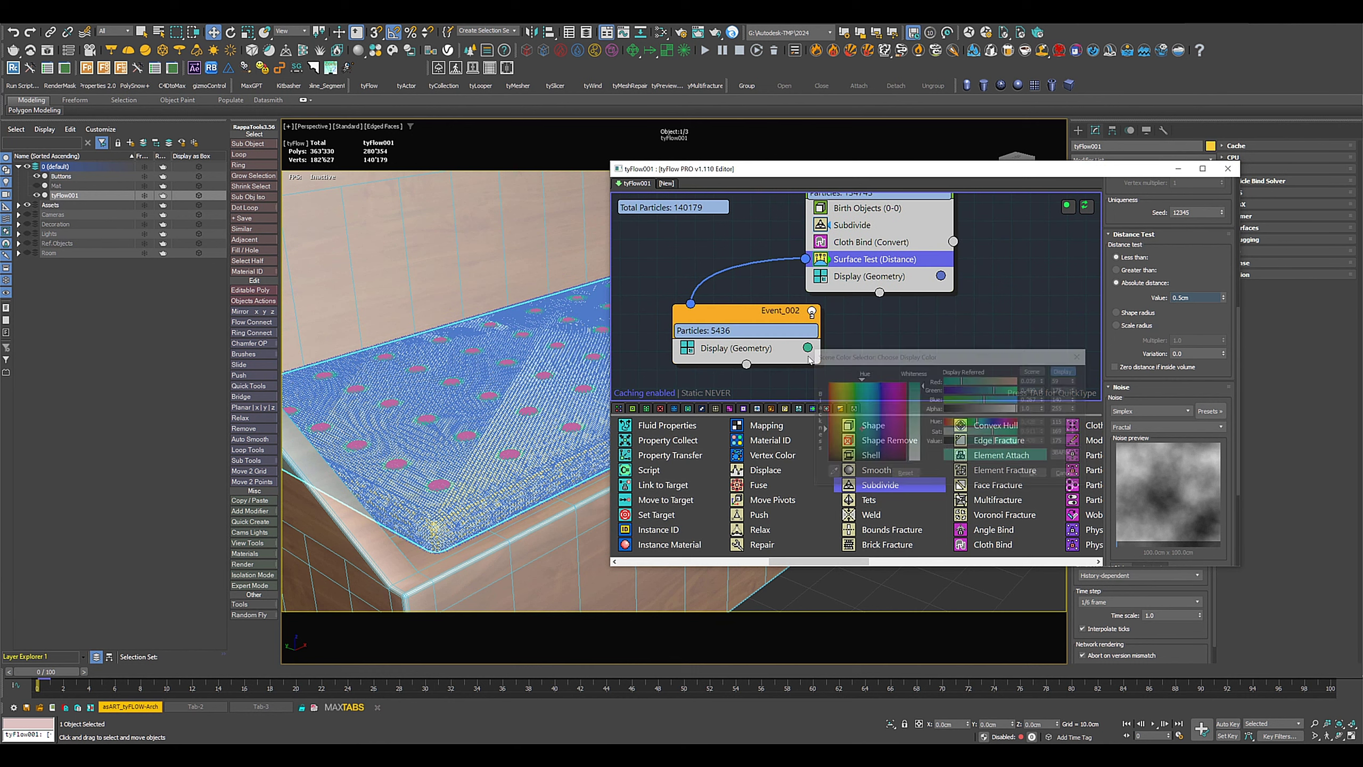
mouse_move(825, 379)
left_mouse_down()
mouse_move(832, 395)
mouse_move(827, 383)
left_mouse_up()
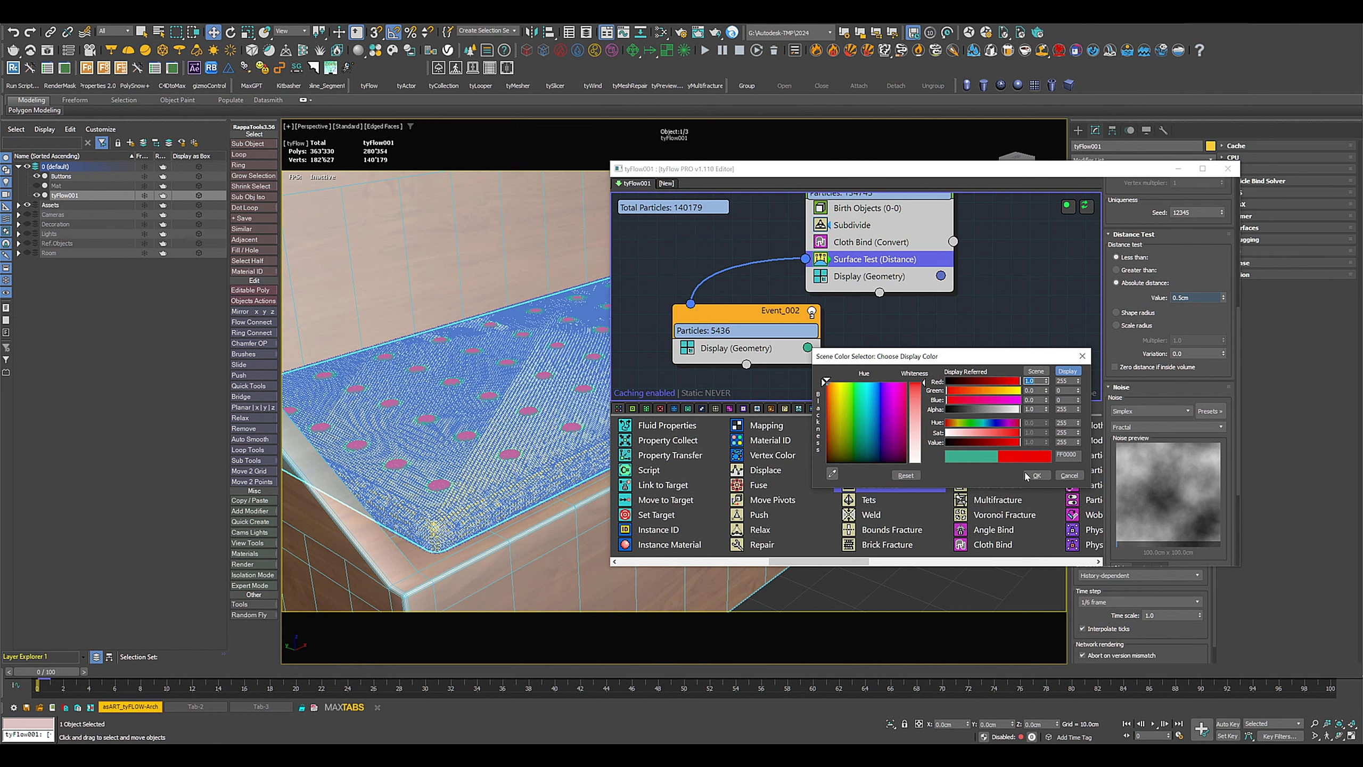
left_click(1036, 475)
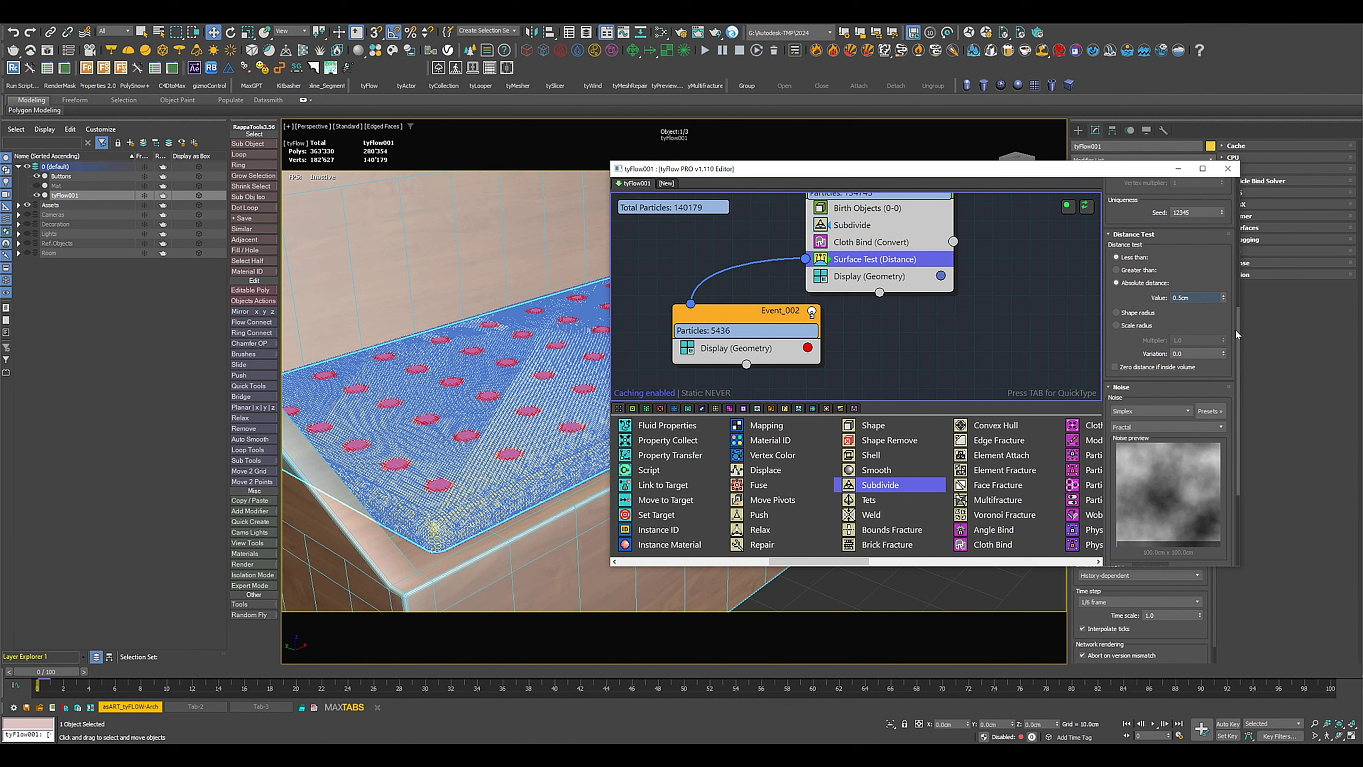
Step: Add a Particle Switch operator with Deactivate bindings to the second event, before its Display operator
left_click_drag(1238, 322, 1238, 231)
scroll(1145, 233, "up", 2)
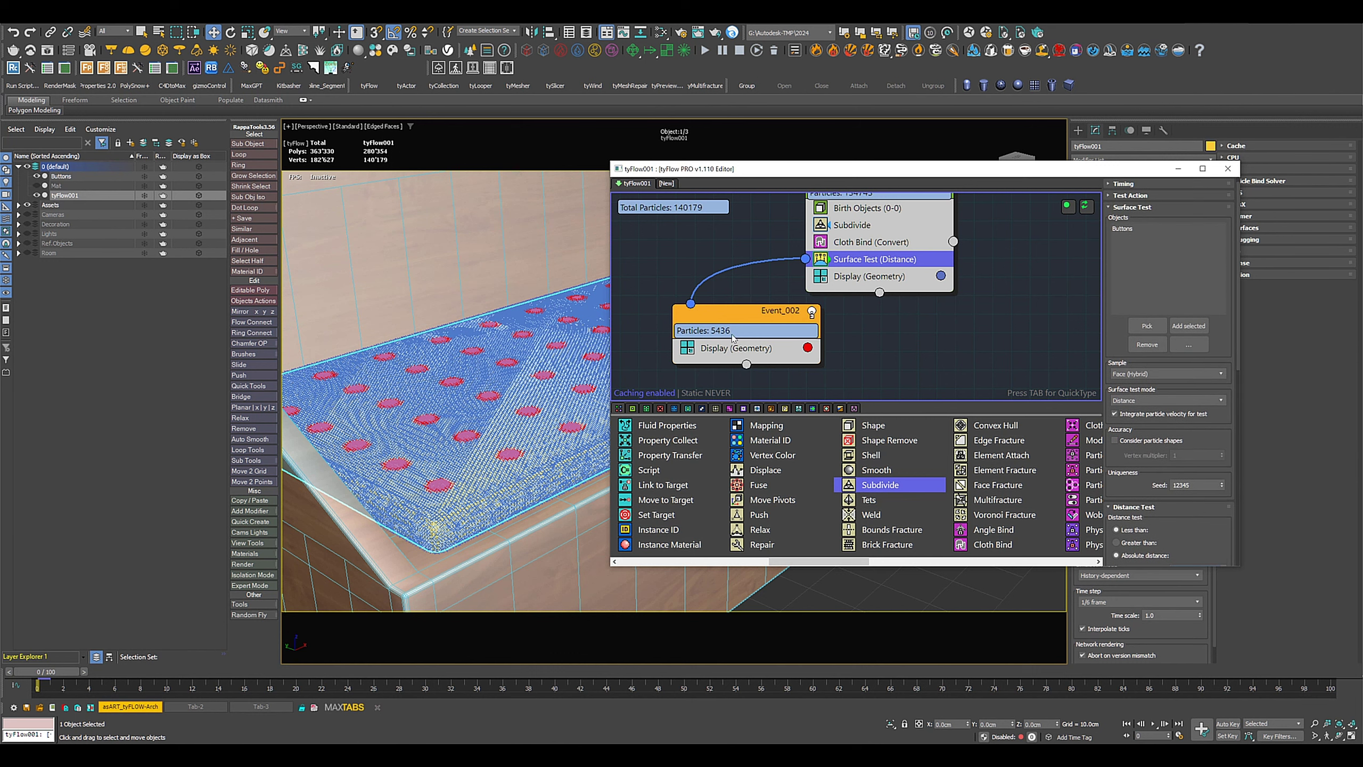
scroll(863, 494, "right", 2)
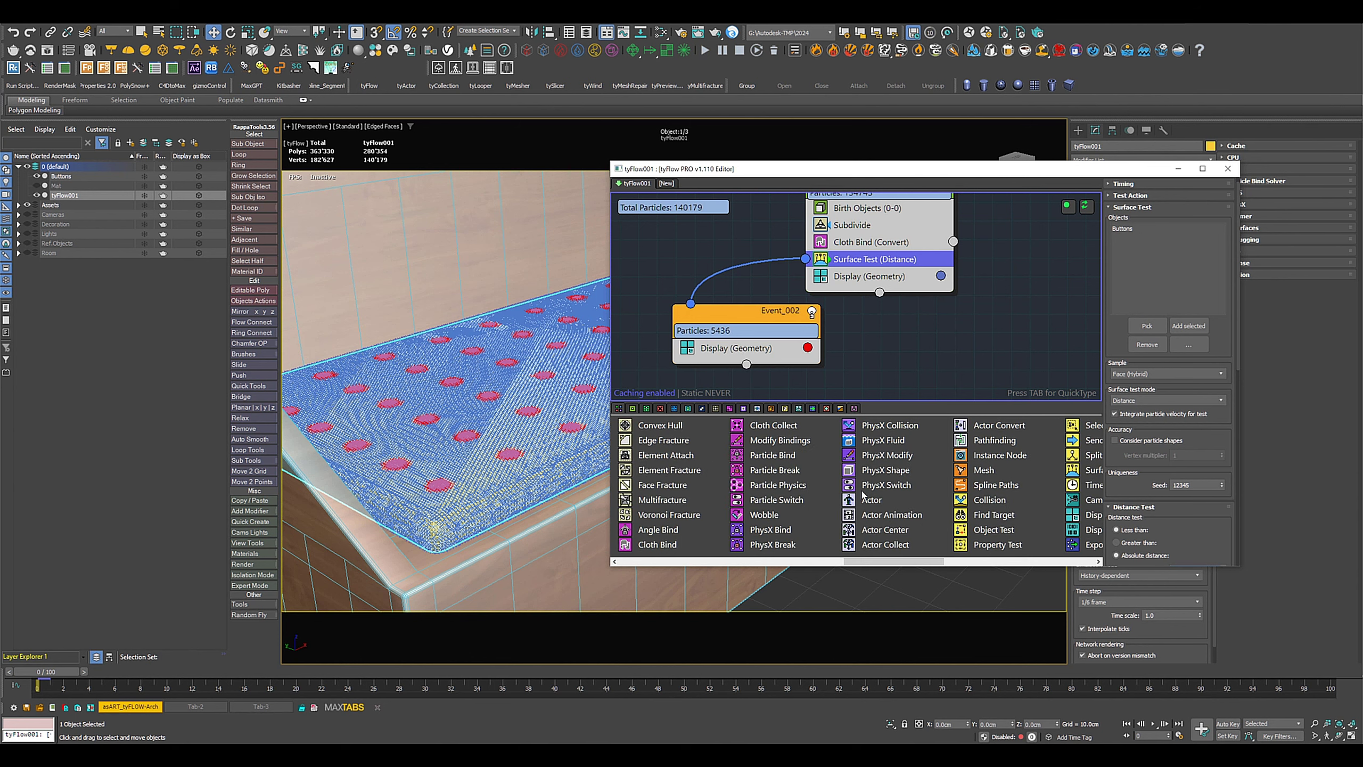
left_click_drag(722, 350, 729, 349)
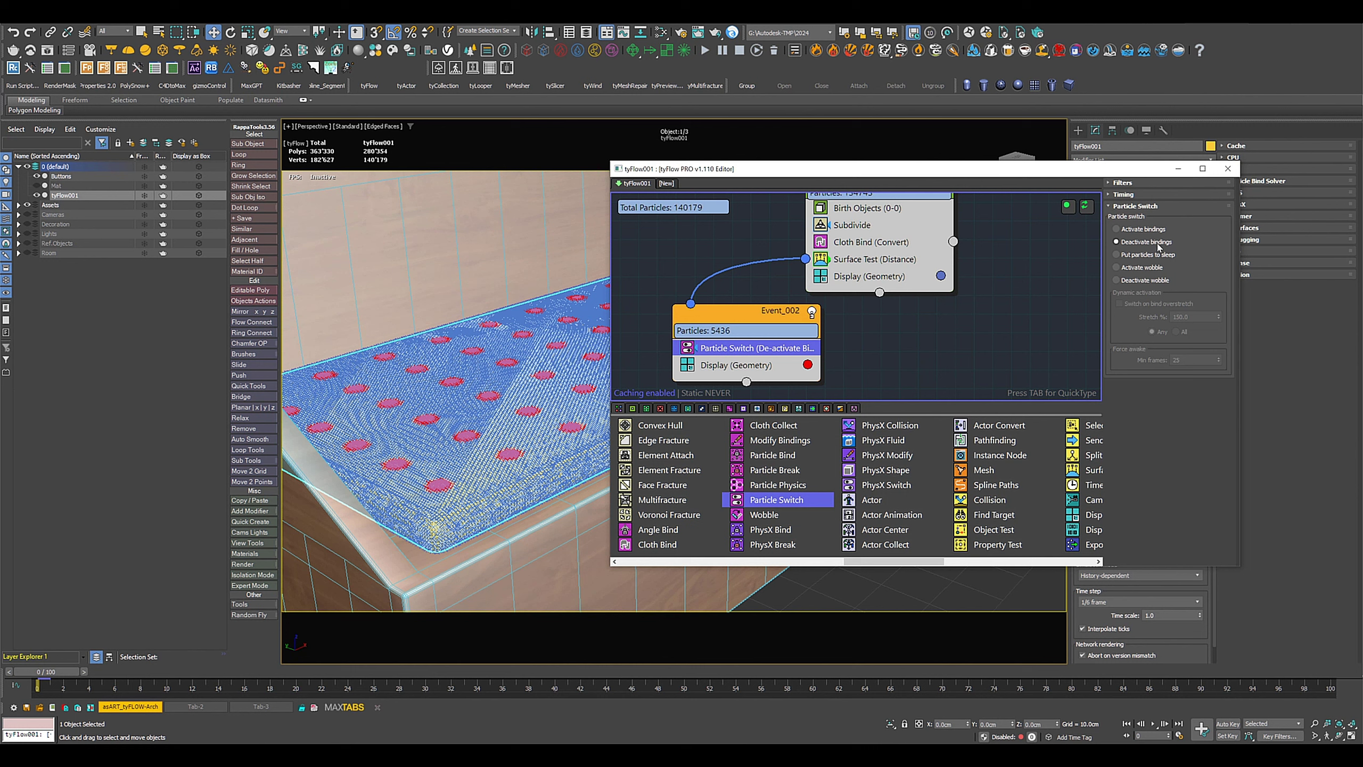
Step: Add an Object Bind operator after Particle Switch in the second event and bind its particles to the Buttons object
scroll(784, 482, "up", 4)
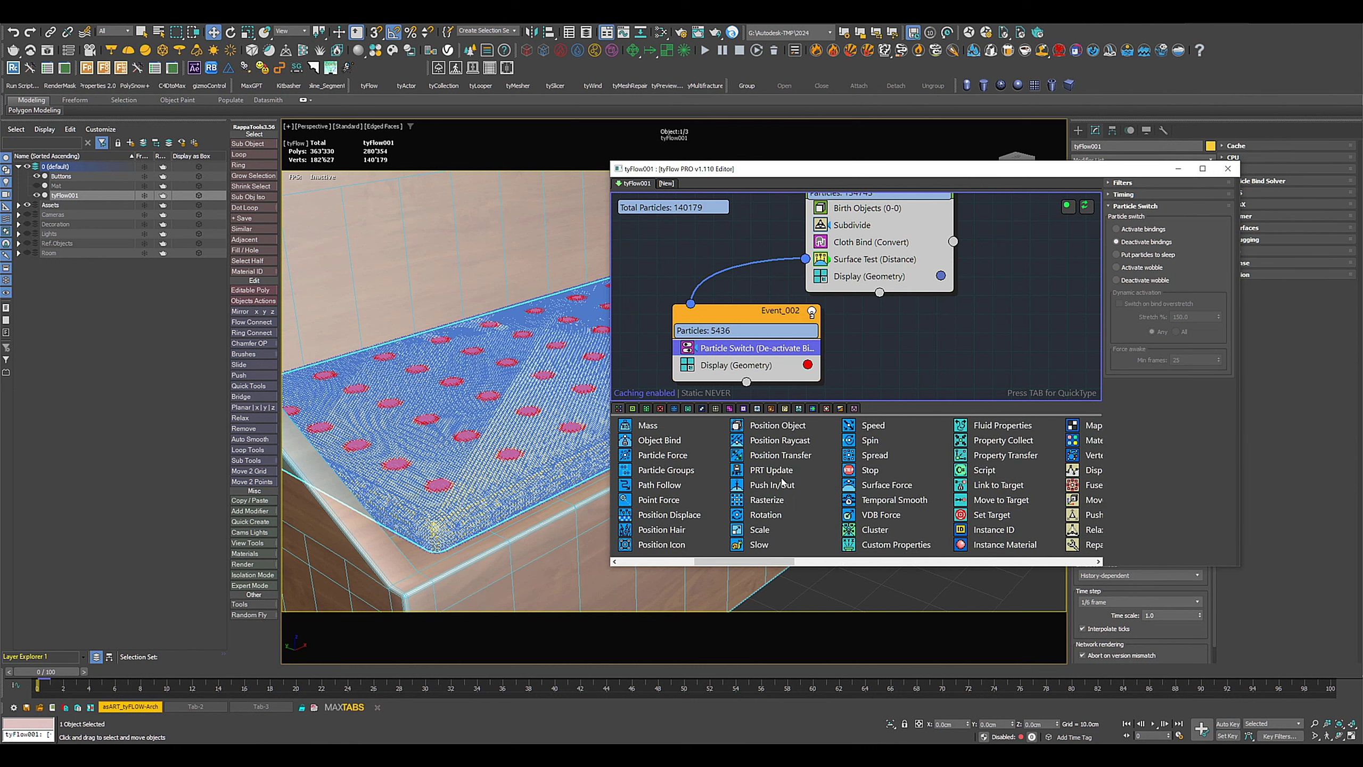
mouse_move(663, 443)
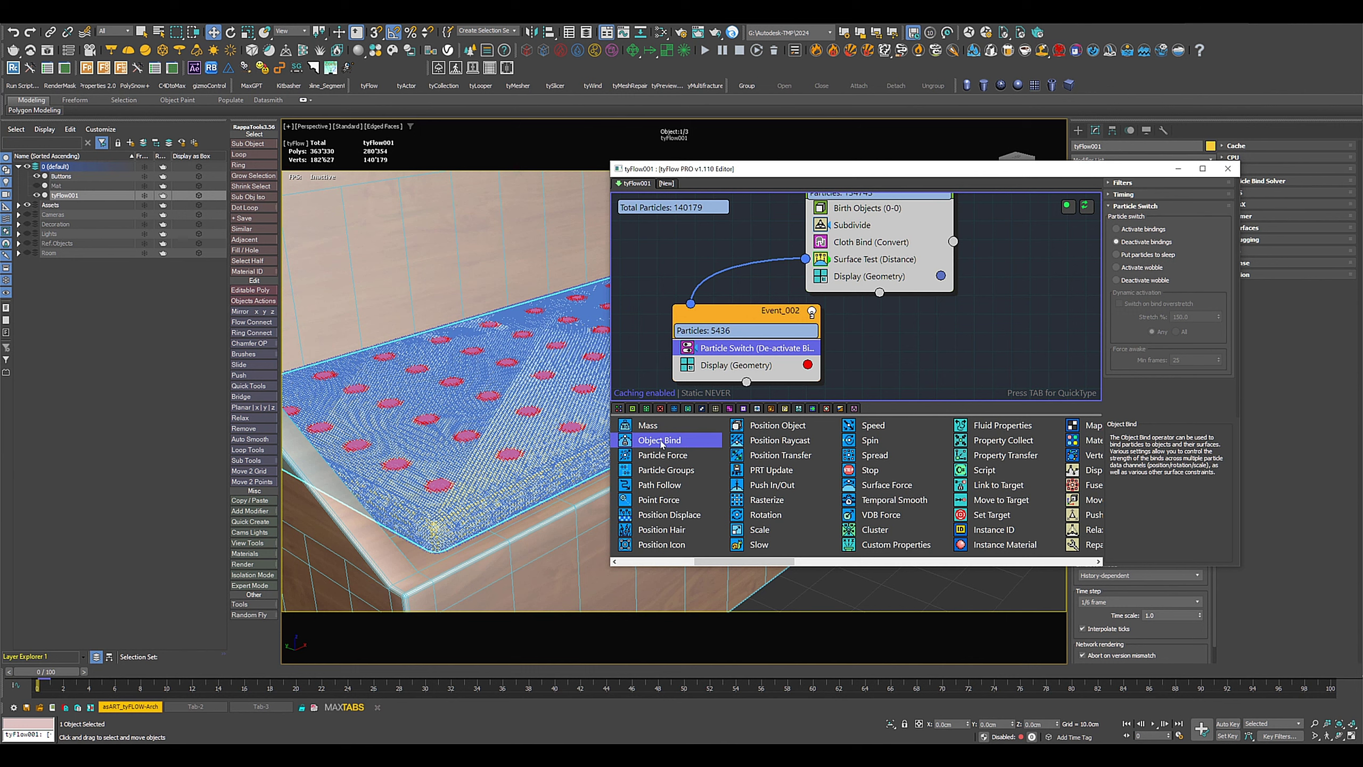
left_click_drag(667, 443, 738, 363)
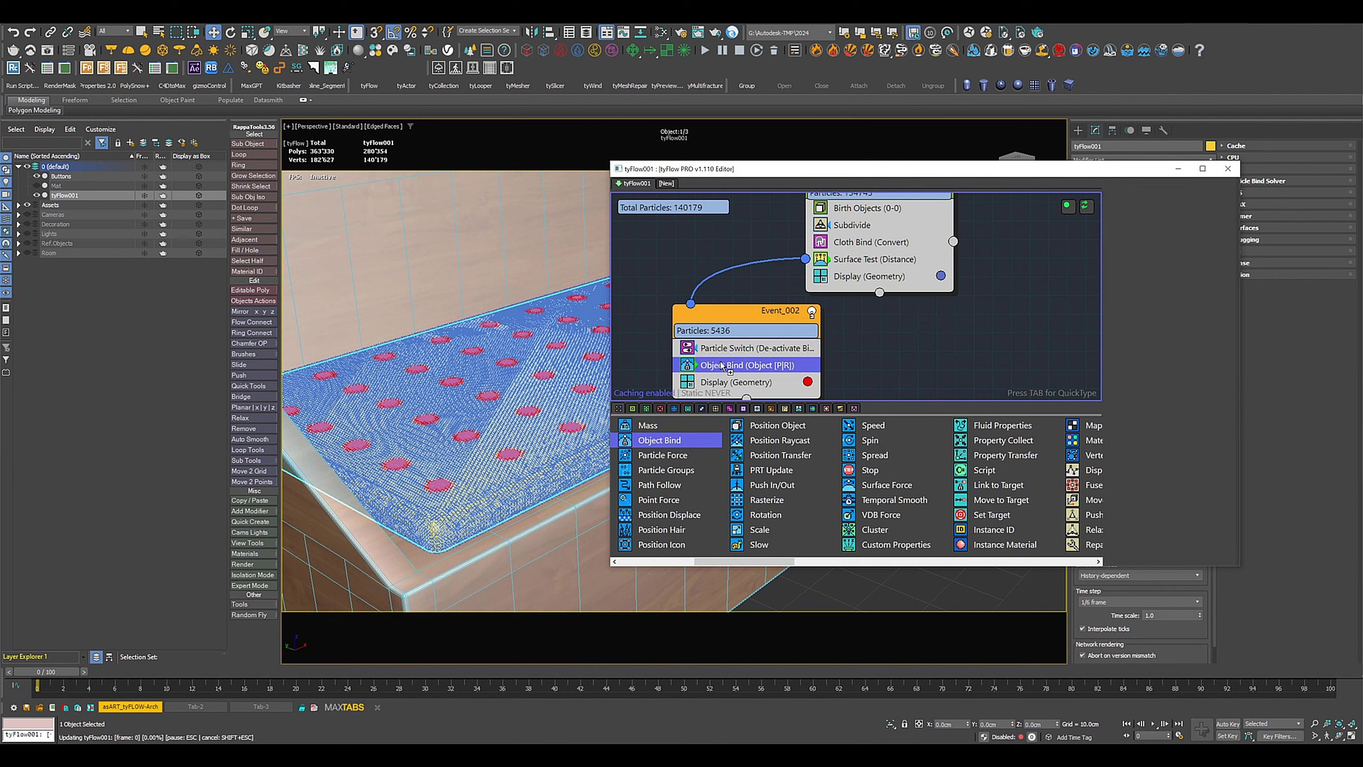
left_click(1147, 393)
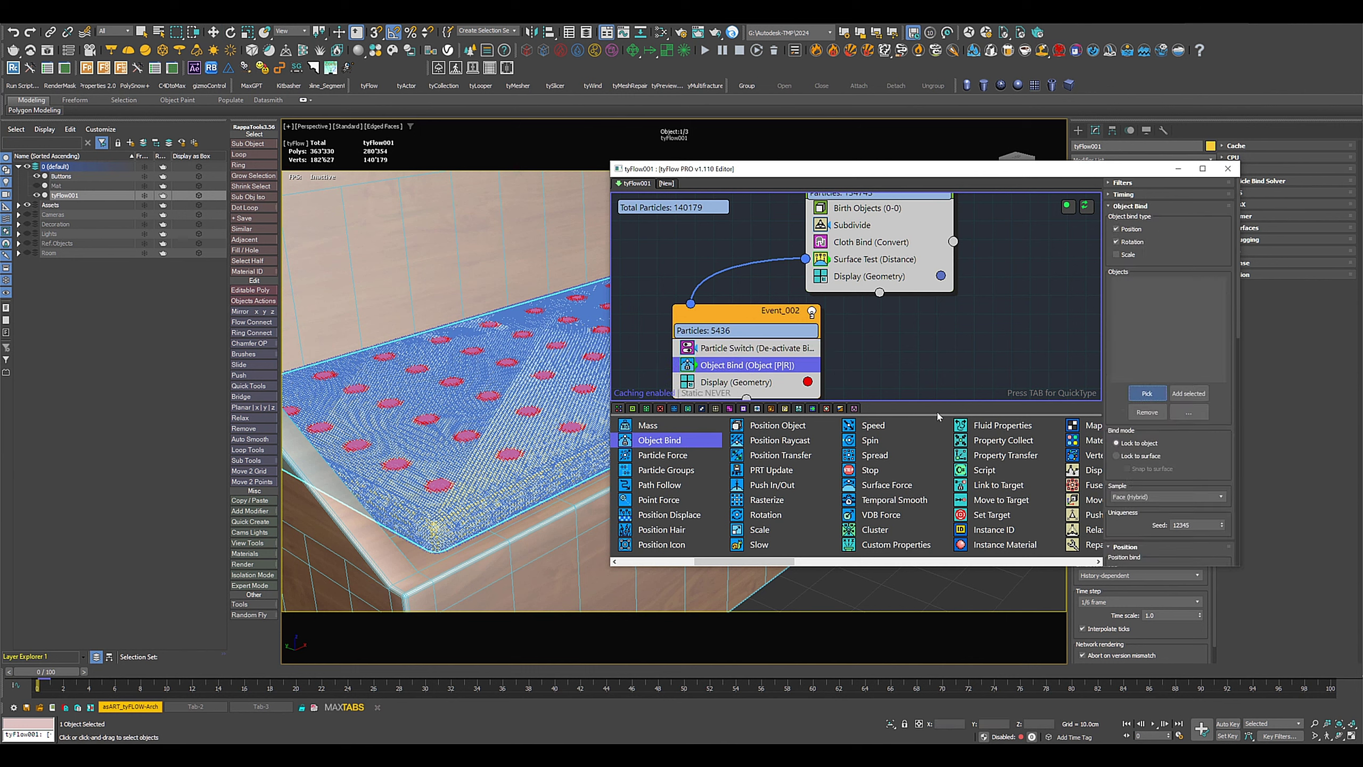
left_click(530, 411)
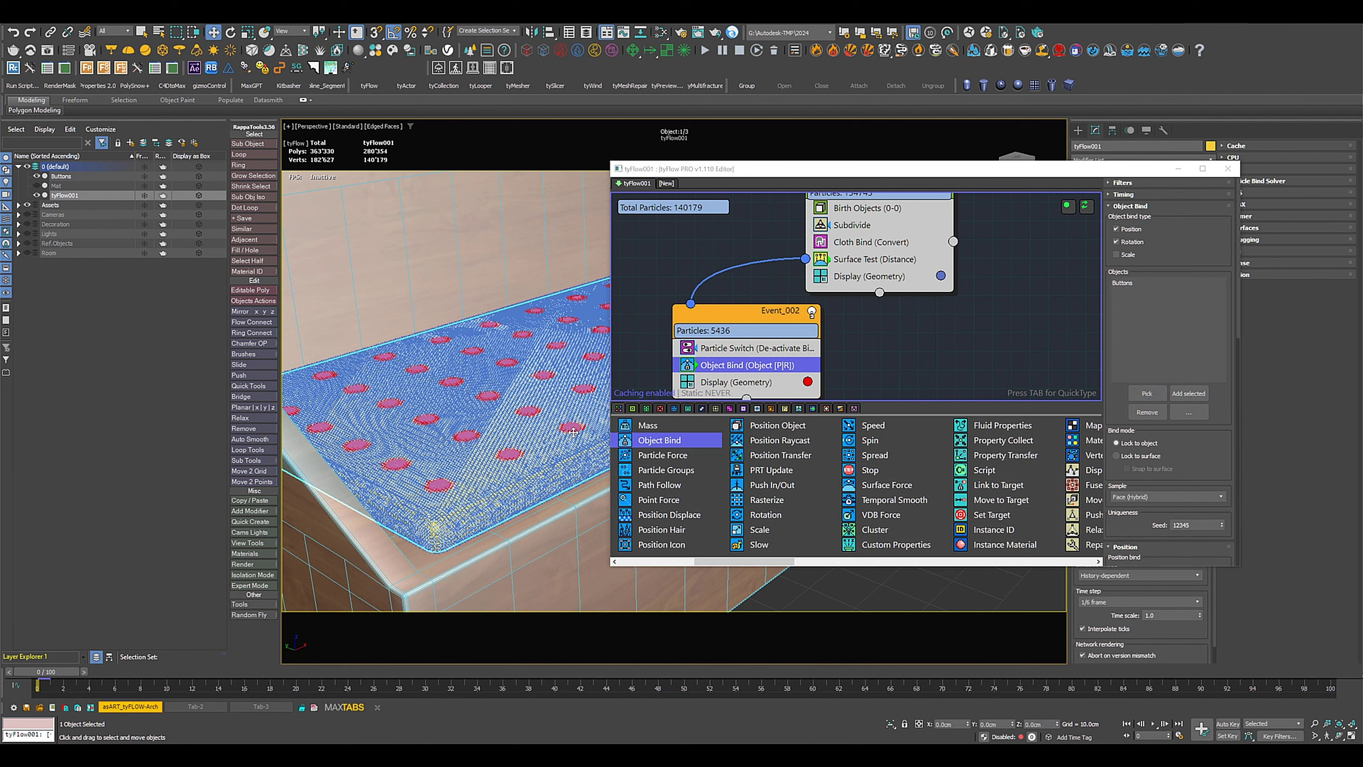
Step: Add a Collision operator after Surface Test in the first event, with the Buttons and Bench objects as colliders
scroll(529, 457, "up", 5)
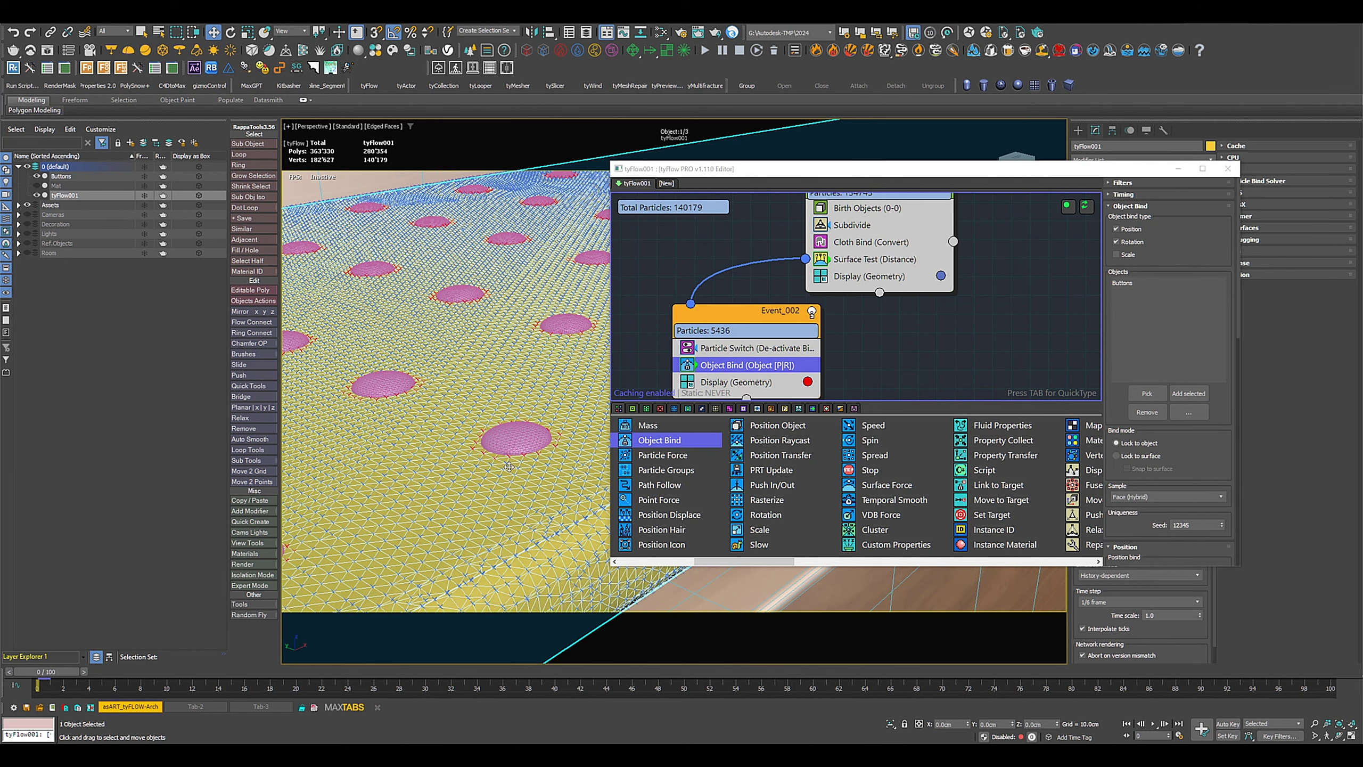
left_click(520, 442)
scroll(912, 503, "down", 5)
left_click_drag(987, 501, 867, 273)
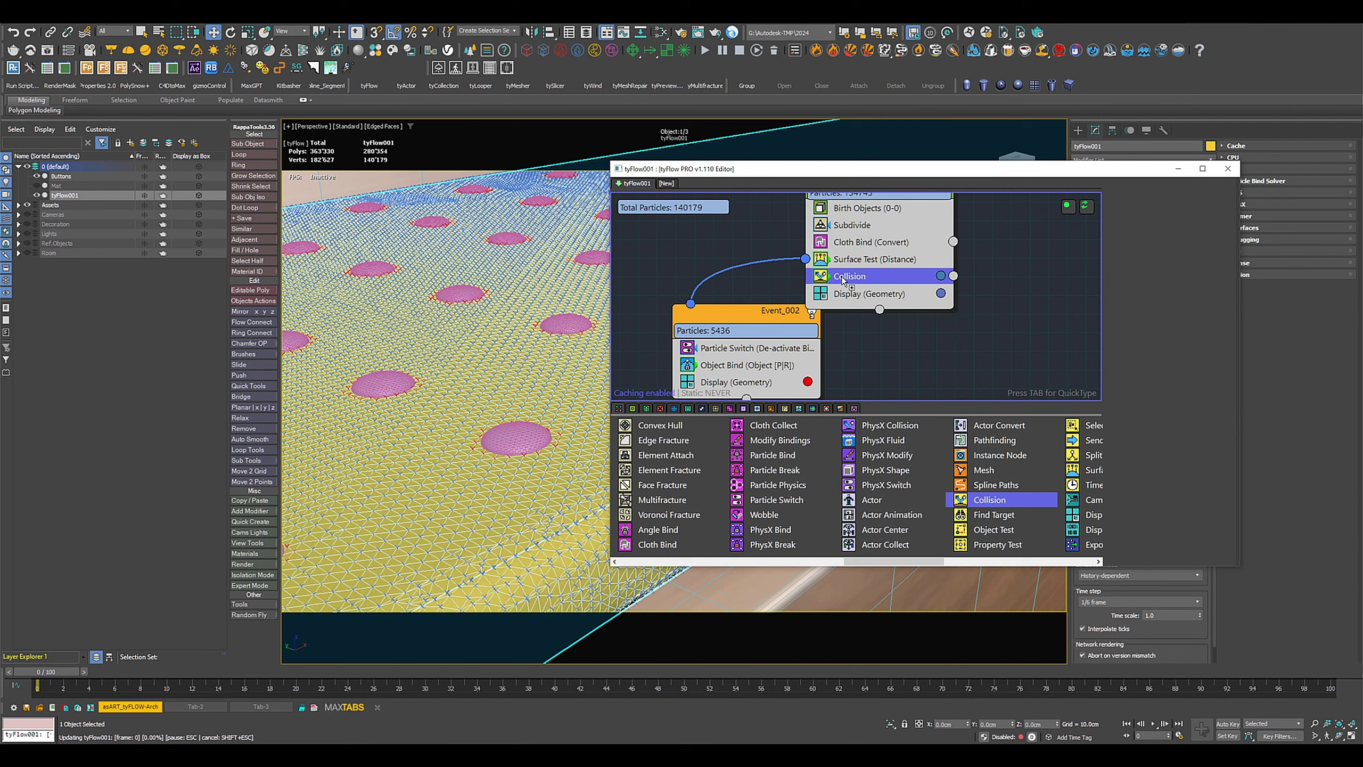
left_click(1147, 350)
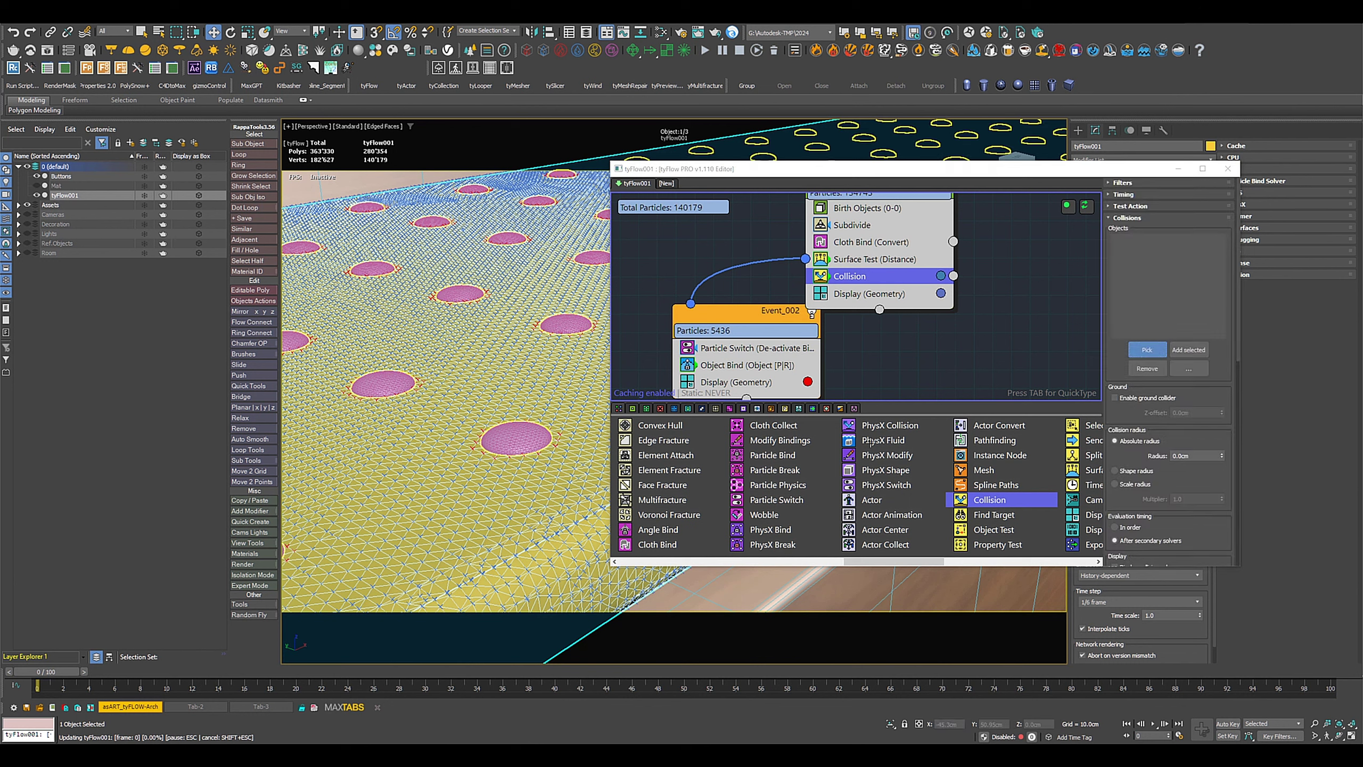
left_click(1149, 354)
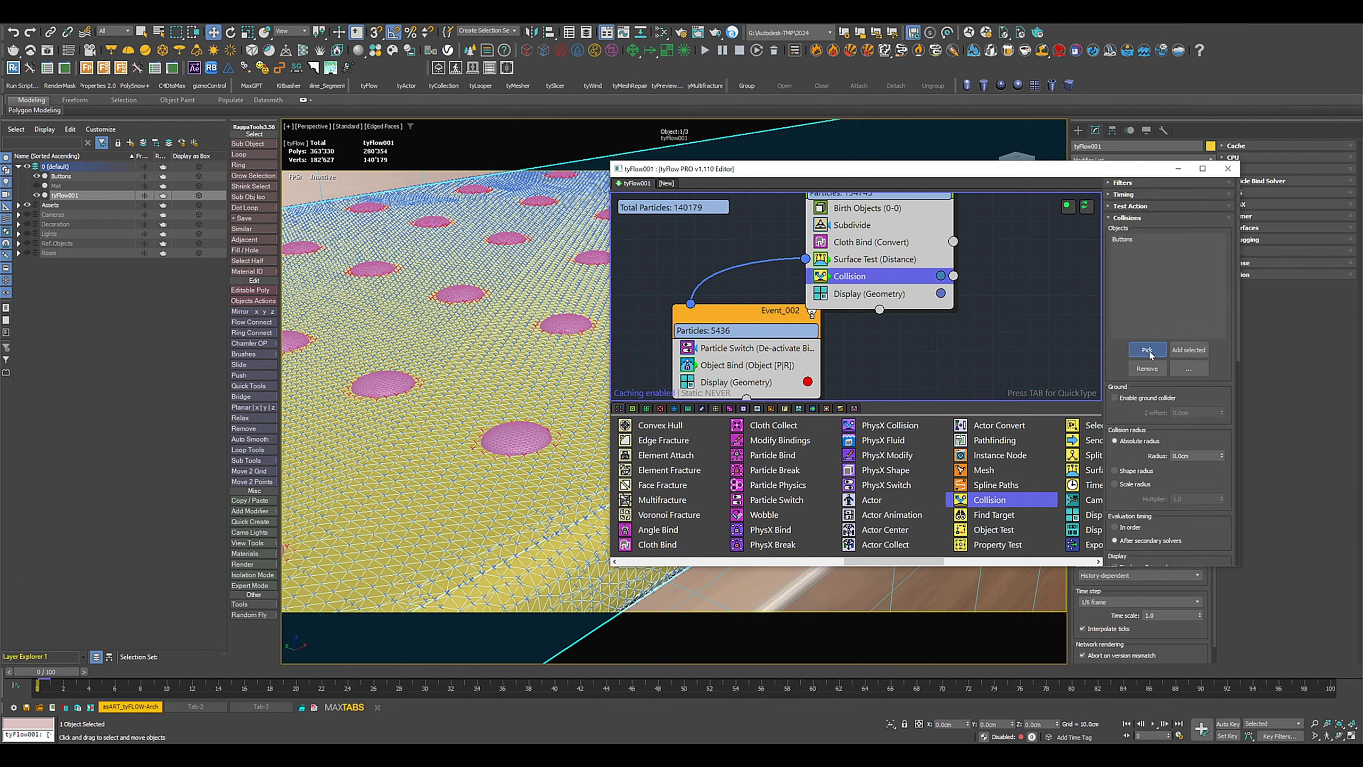
left_click(782, 589)
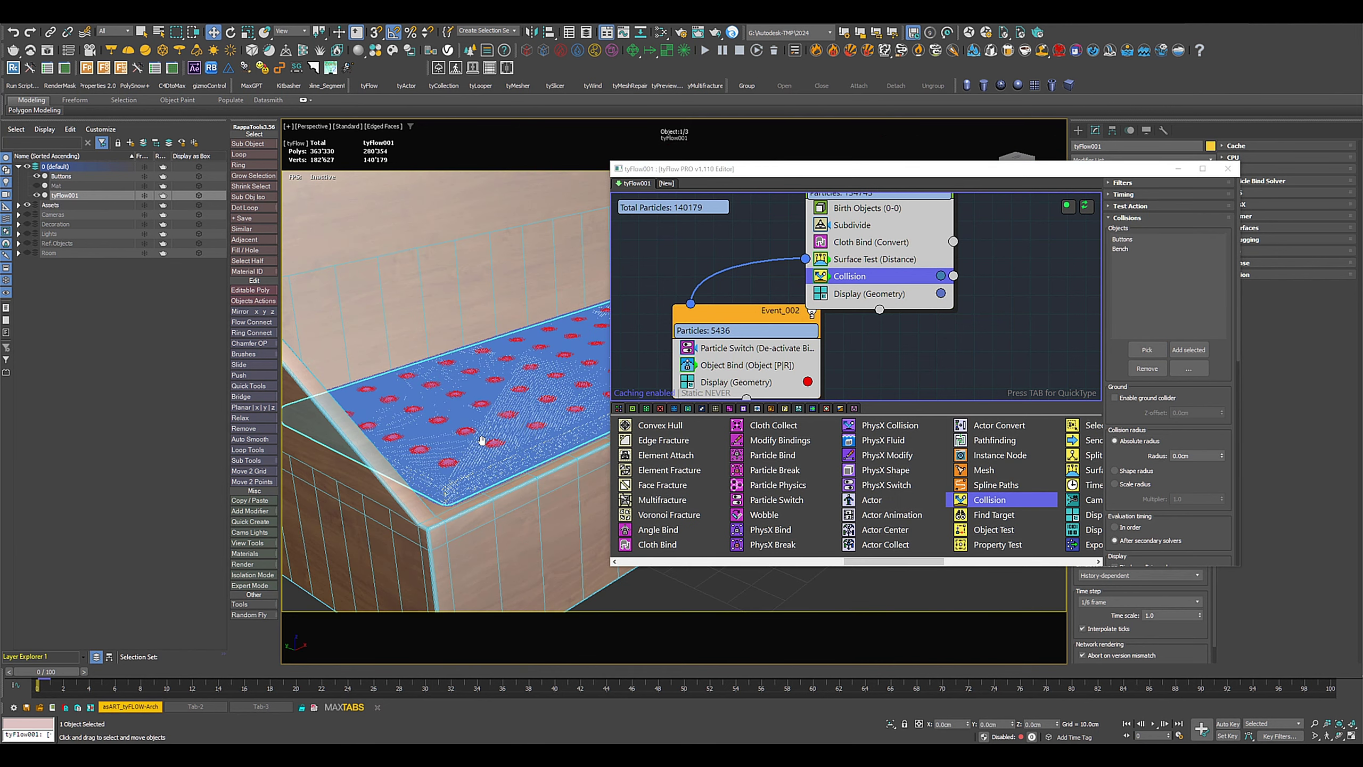
Step: Add the Bench object to the Surface Test's objects in the first event
middle_click_drag(481, 440, 436, 404)
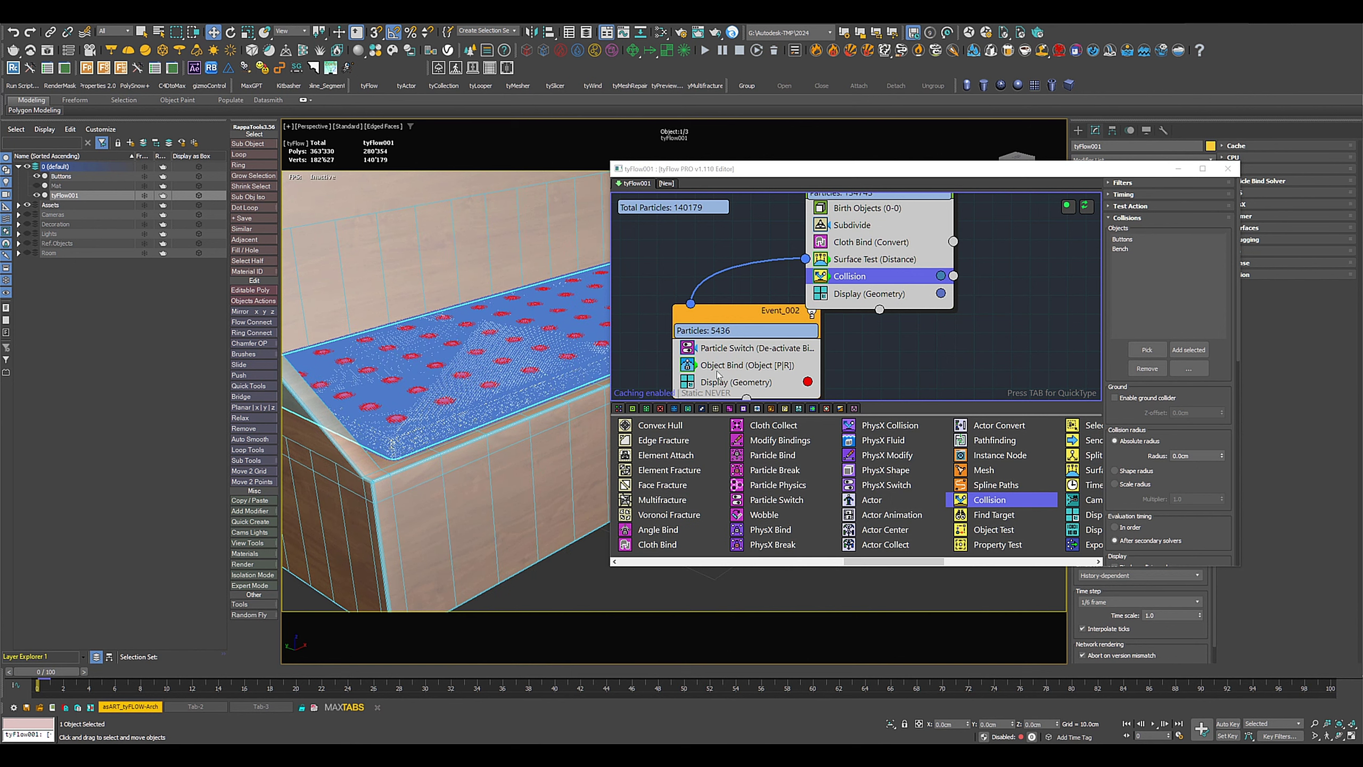
middle_click_drag(558, 403, 423, 425, "alt")
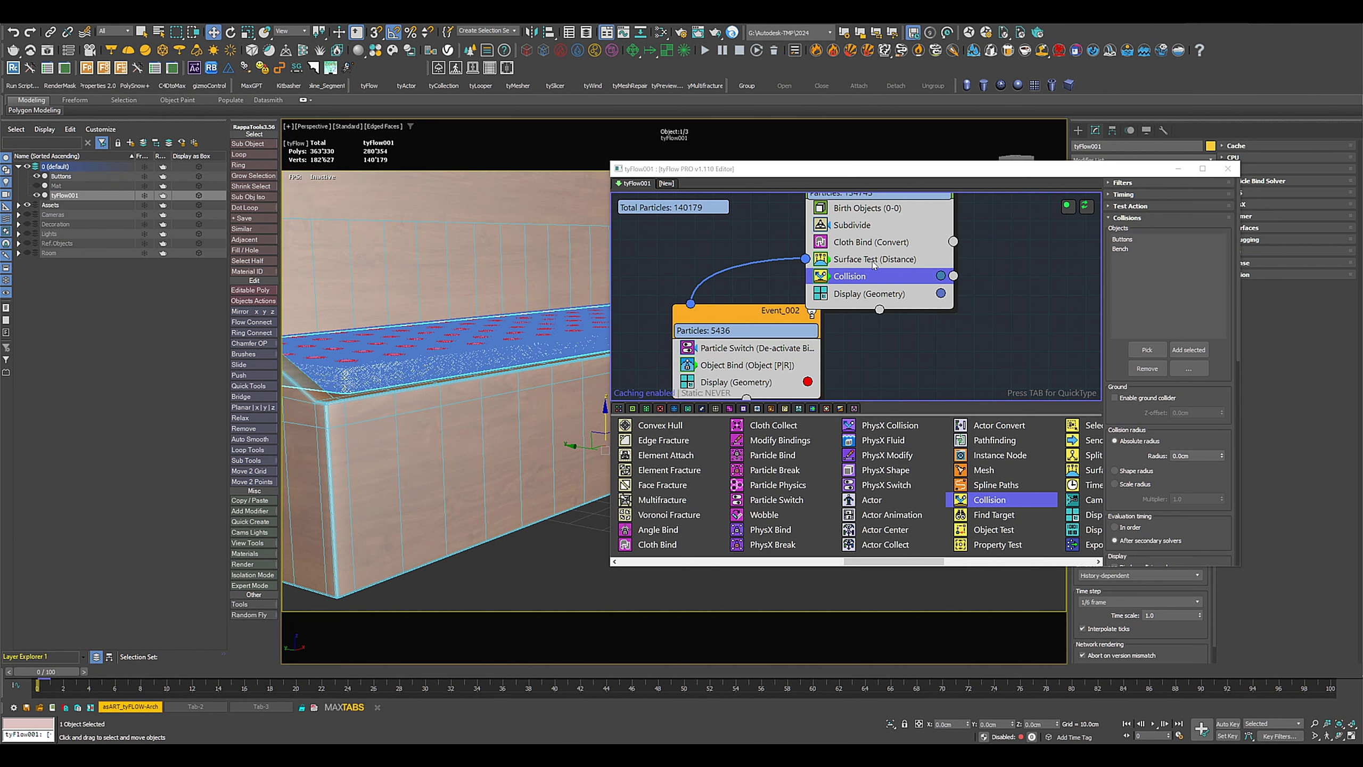
left_click(860, 263)
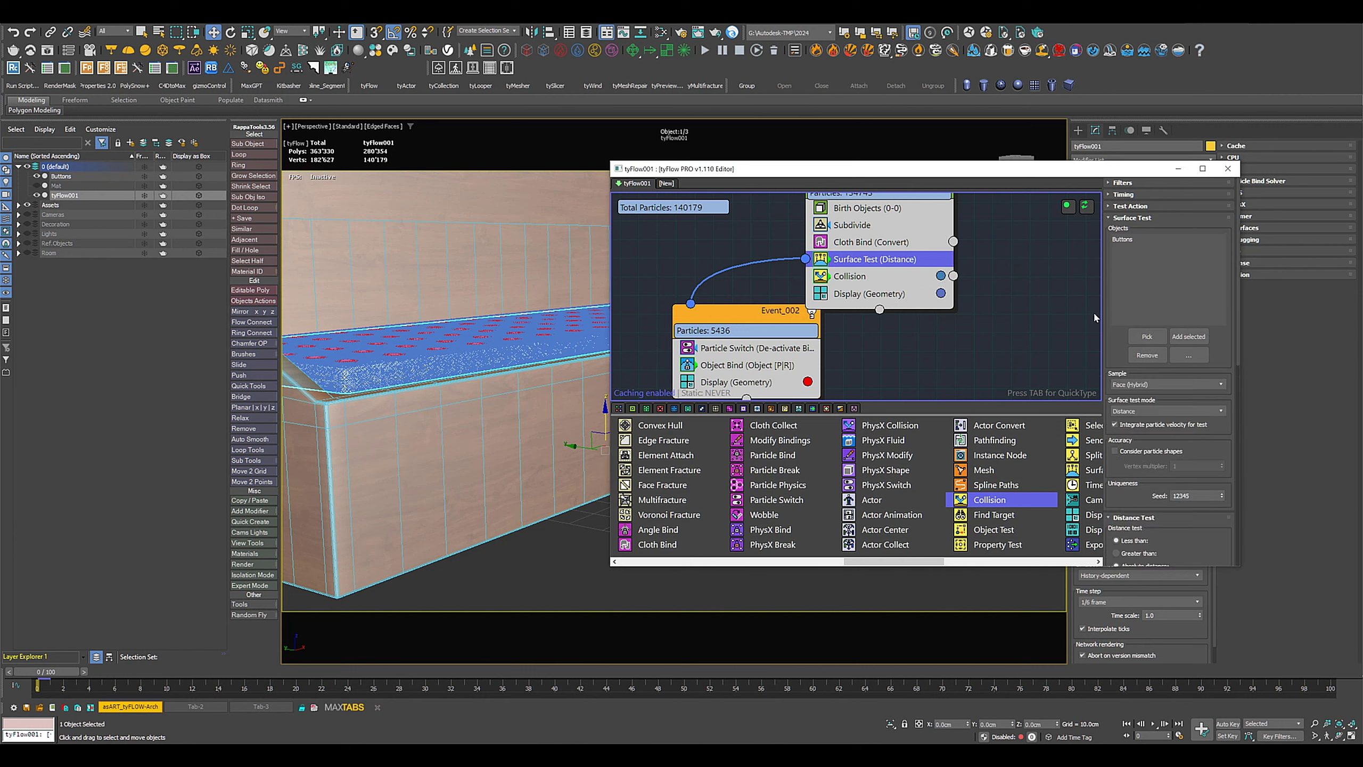
left_click(1147, 336)
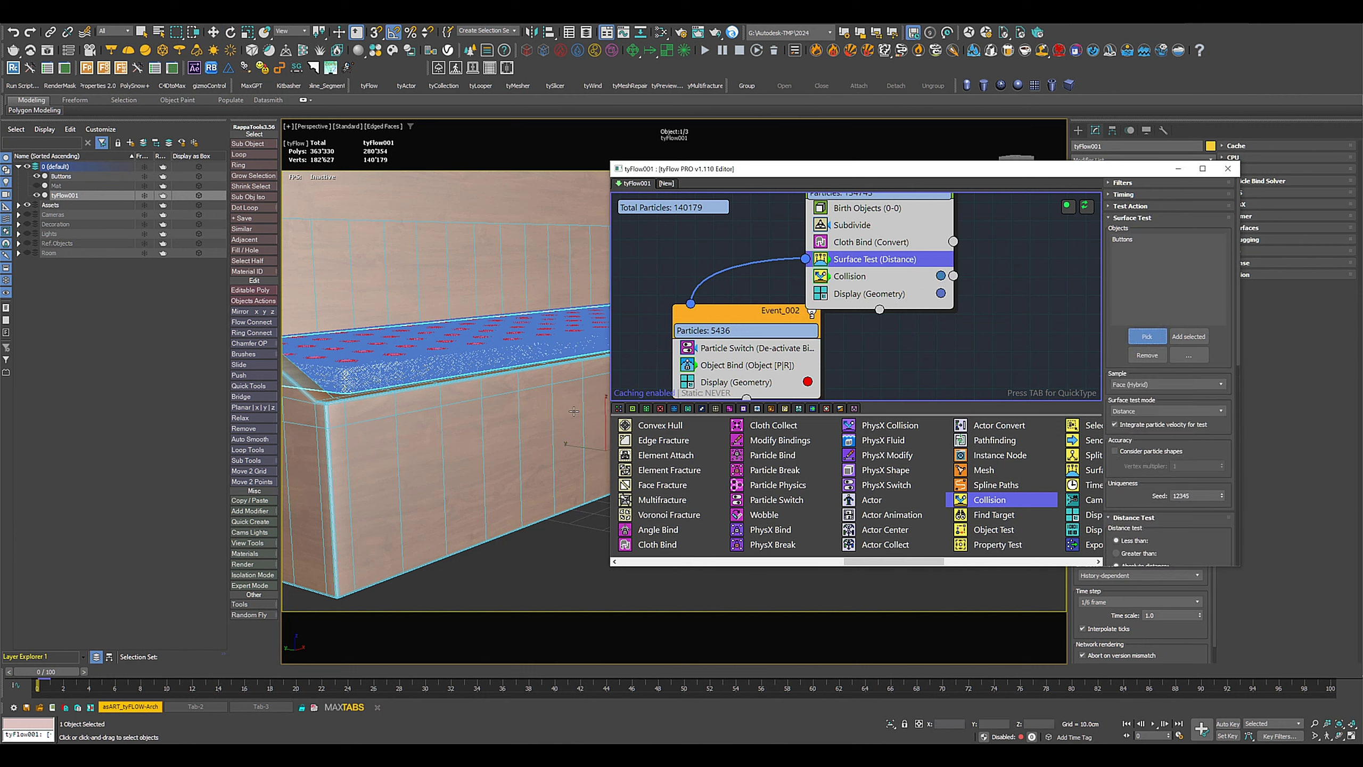
left_click(531, 489)
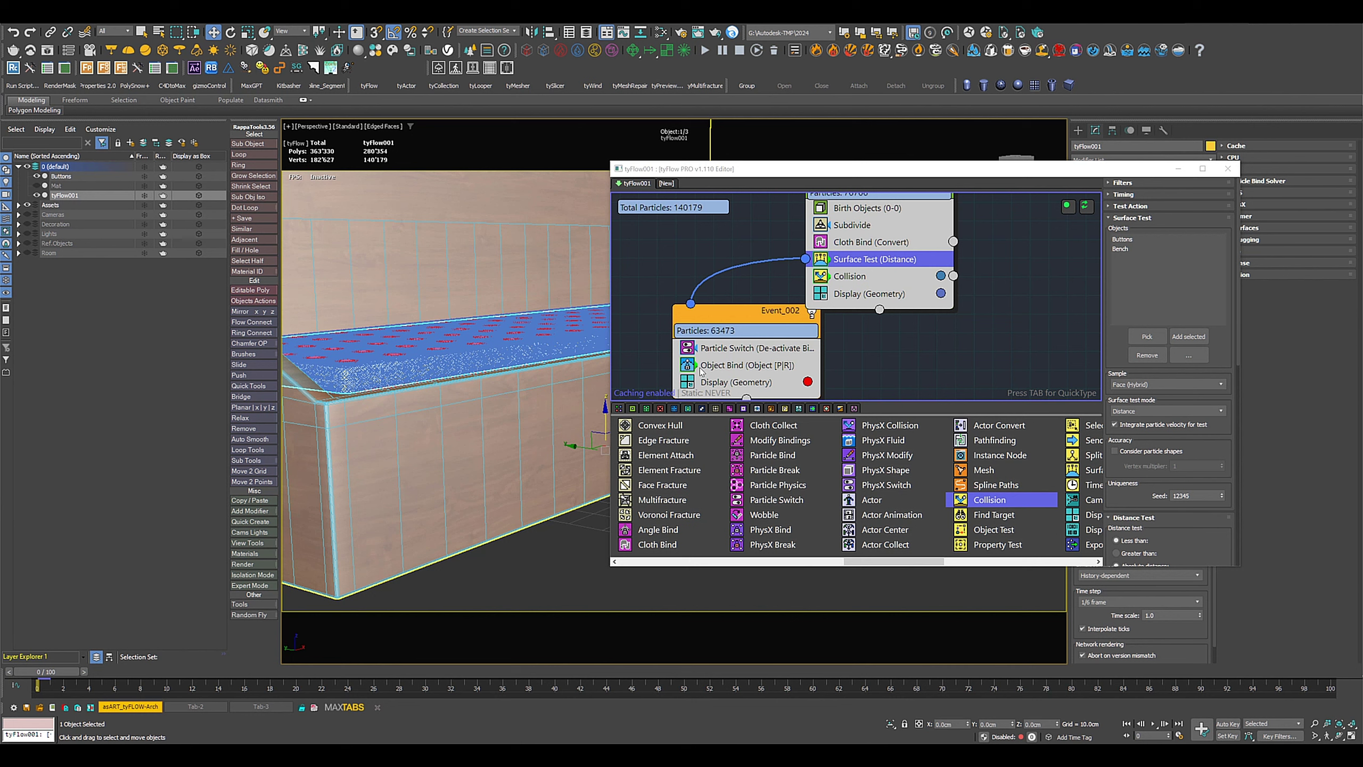
Step: Add the Bench object to the Object Bind operator's objects in the second event and review the Surface Test distance settings
left_click(725, 369)
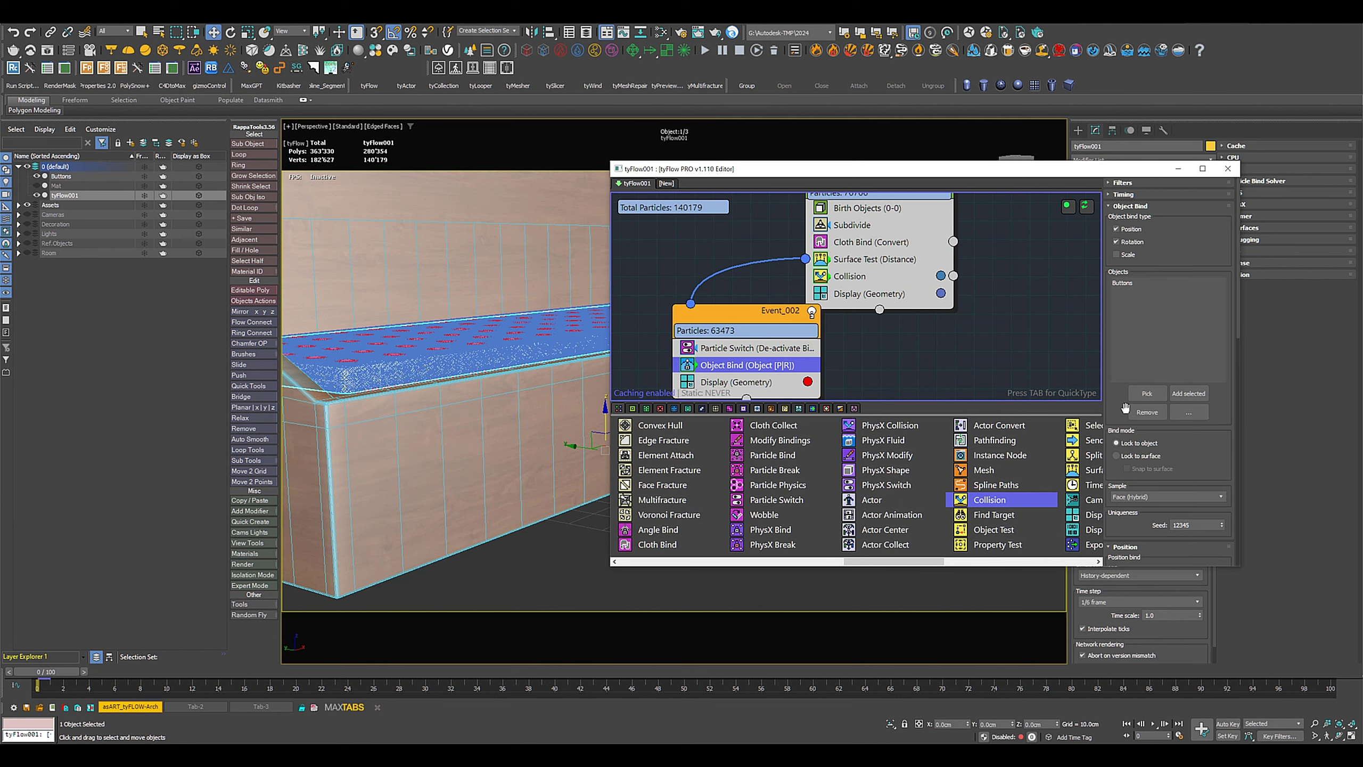
left_click(1147, 393)
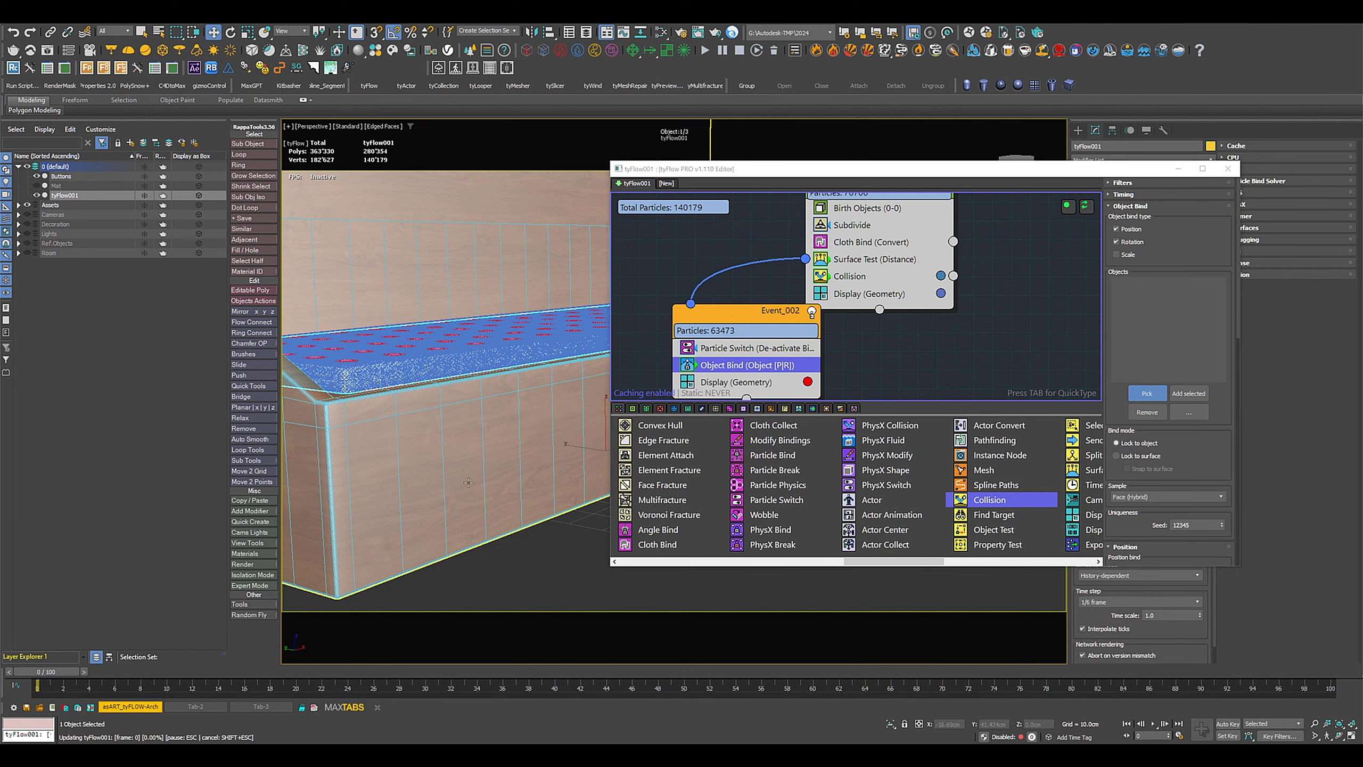
left_click(472, 507)
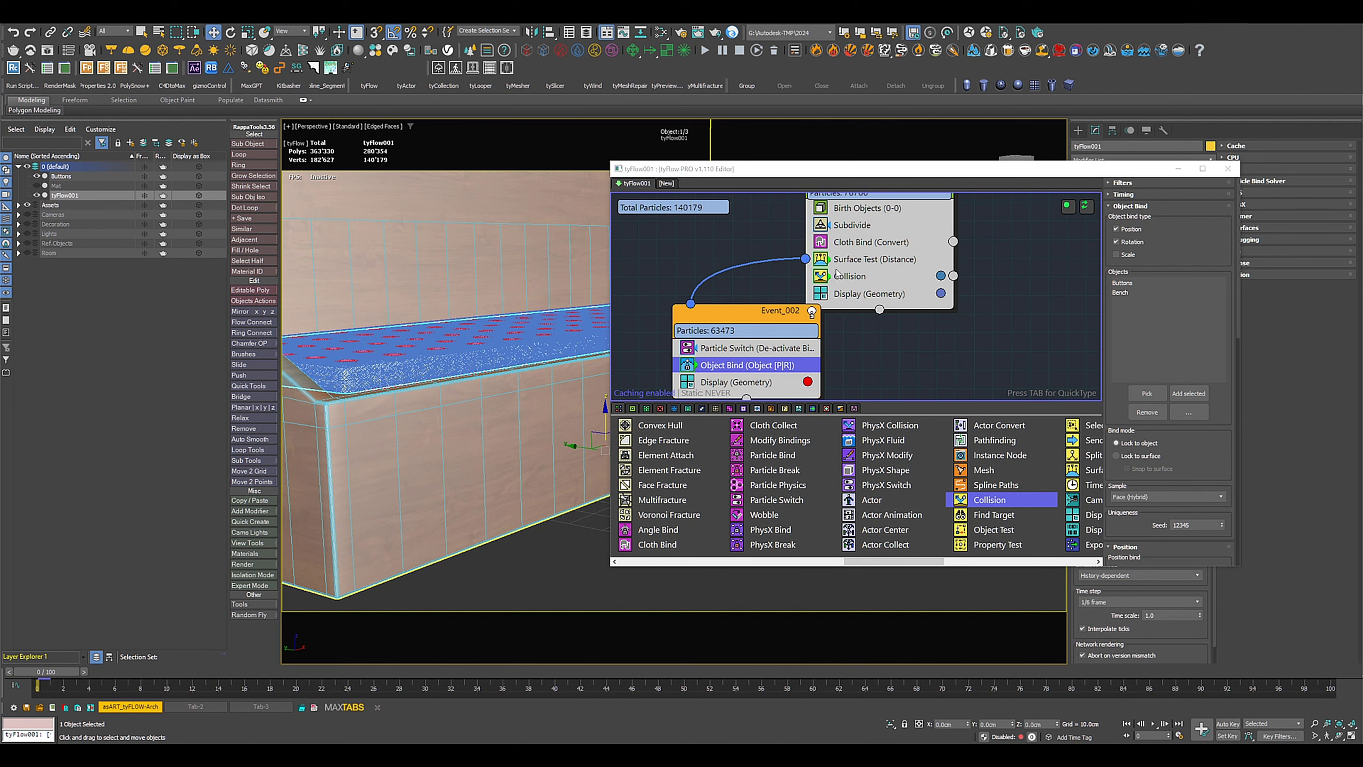
left_click(859, 259)
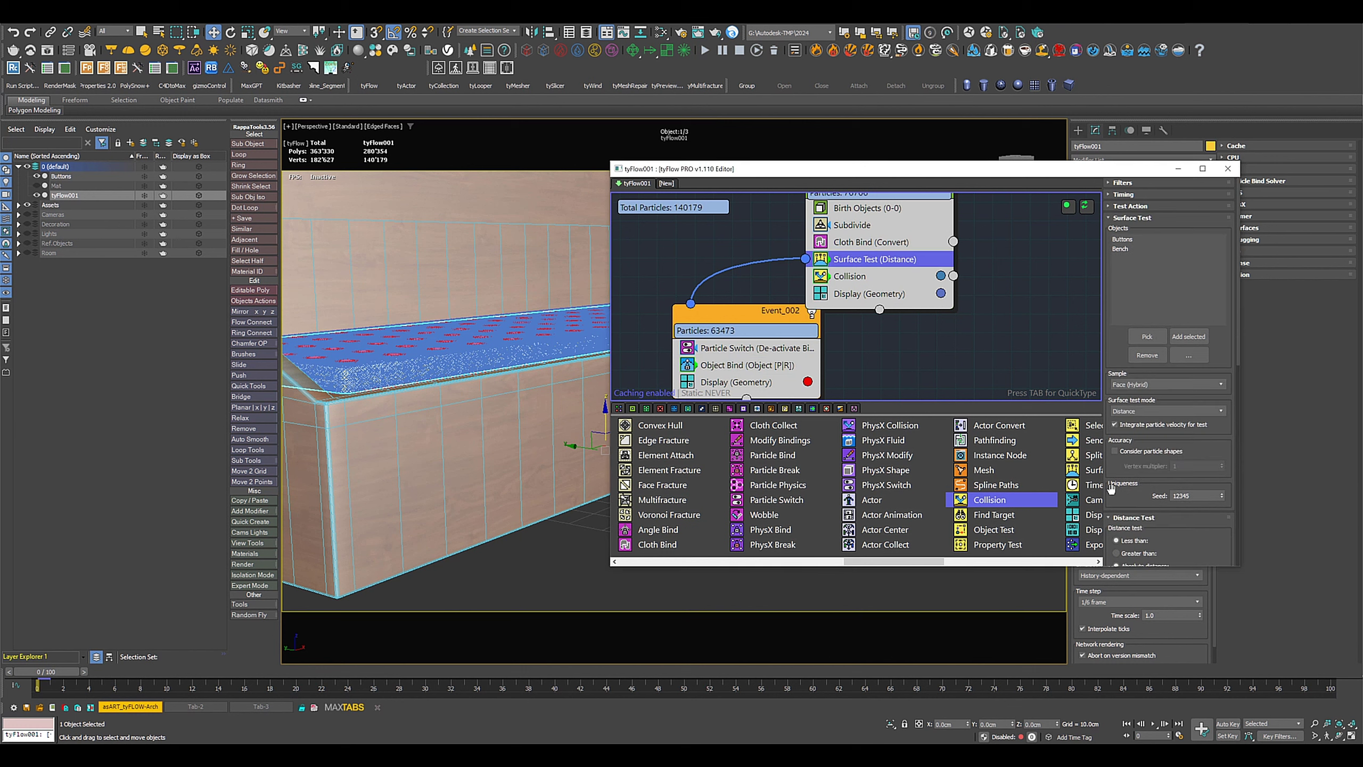
scroll(1146, 496, "down", 5)
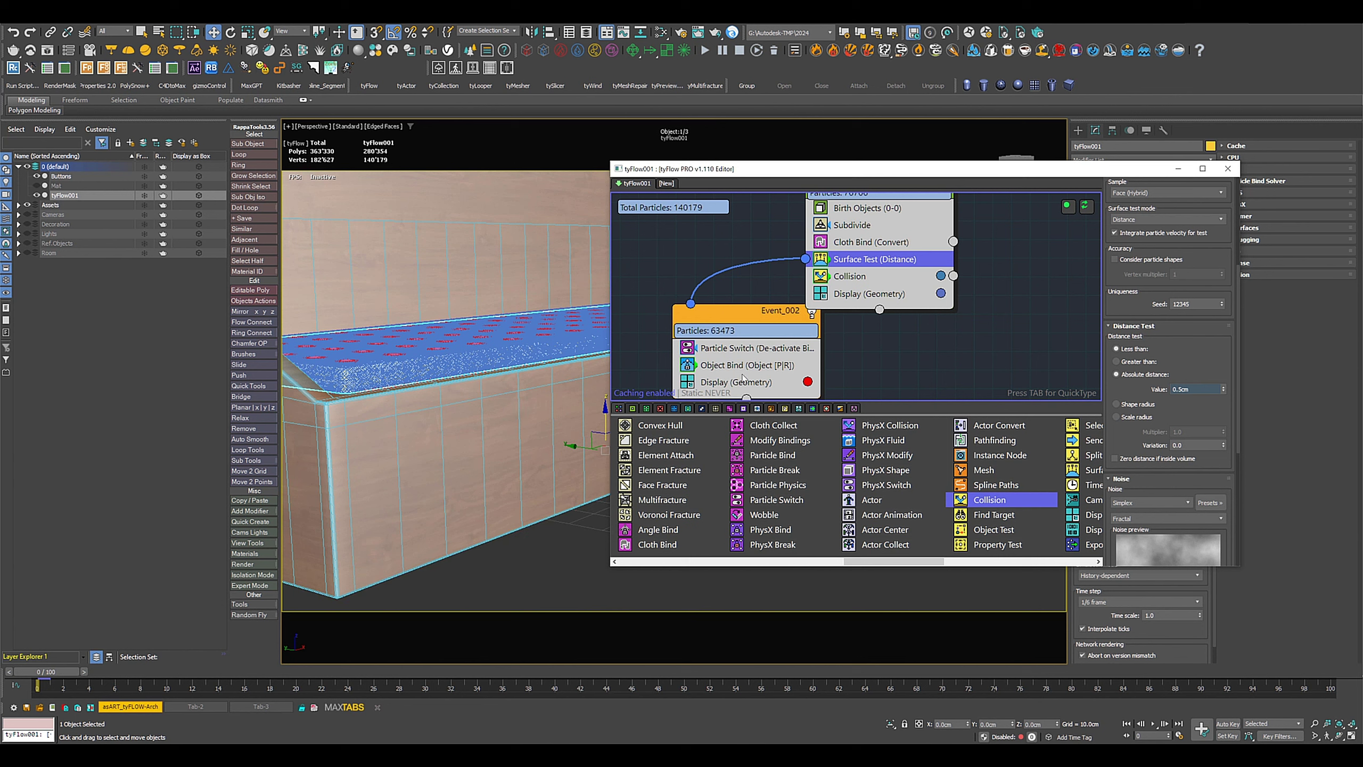
left_click(727, 367)
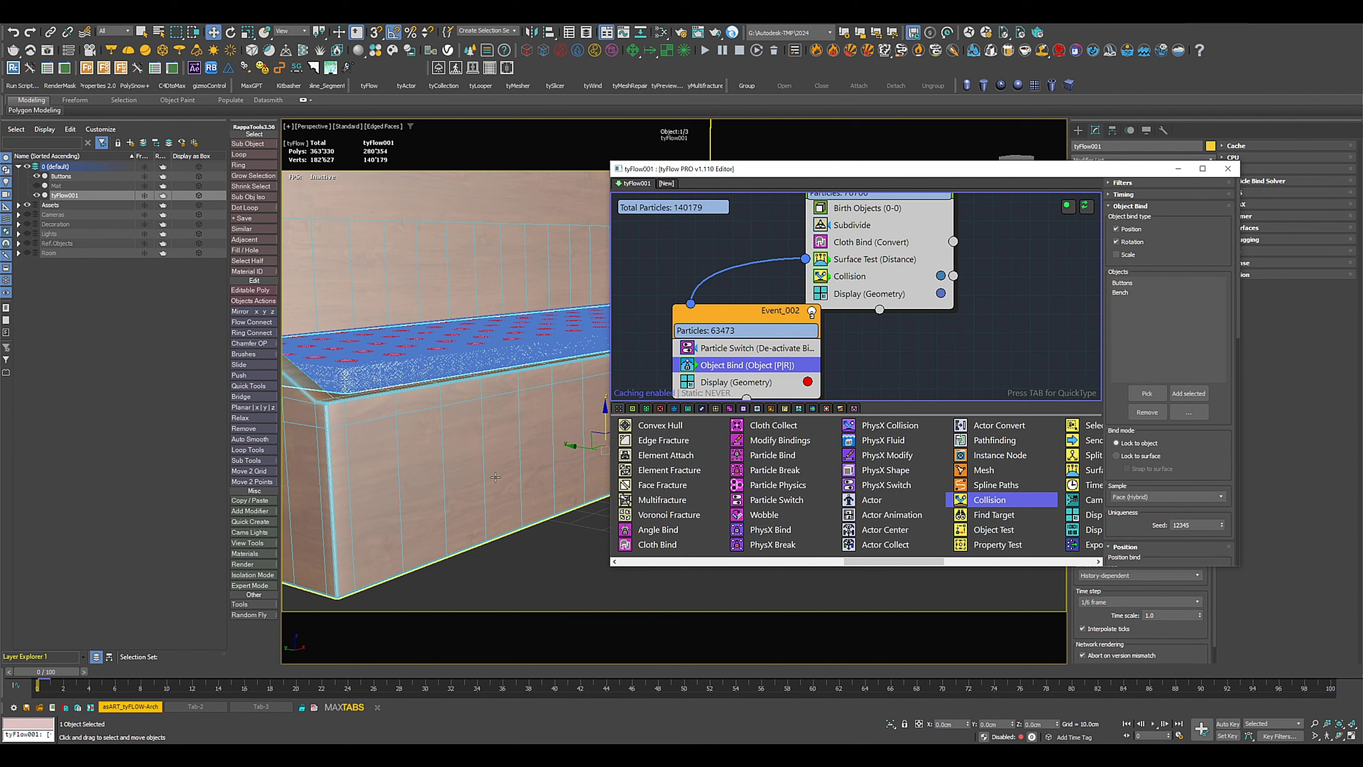
Step: Disable the first event's Display operator and turn off edged faces in the viewport
middle_click_drag(495, 477, 601, 440, "alt")
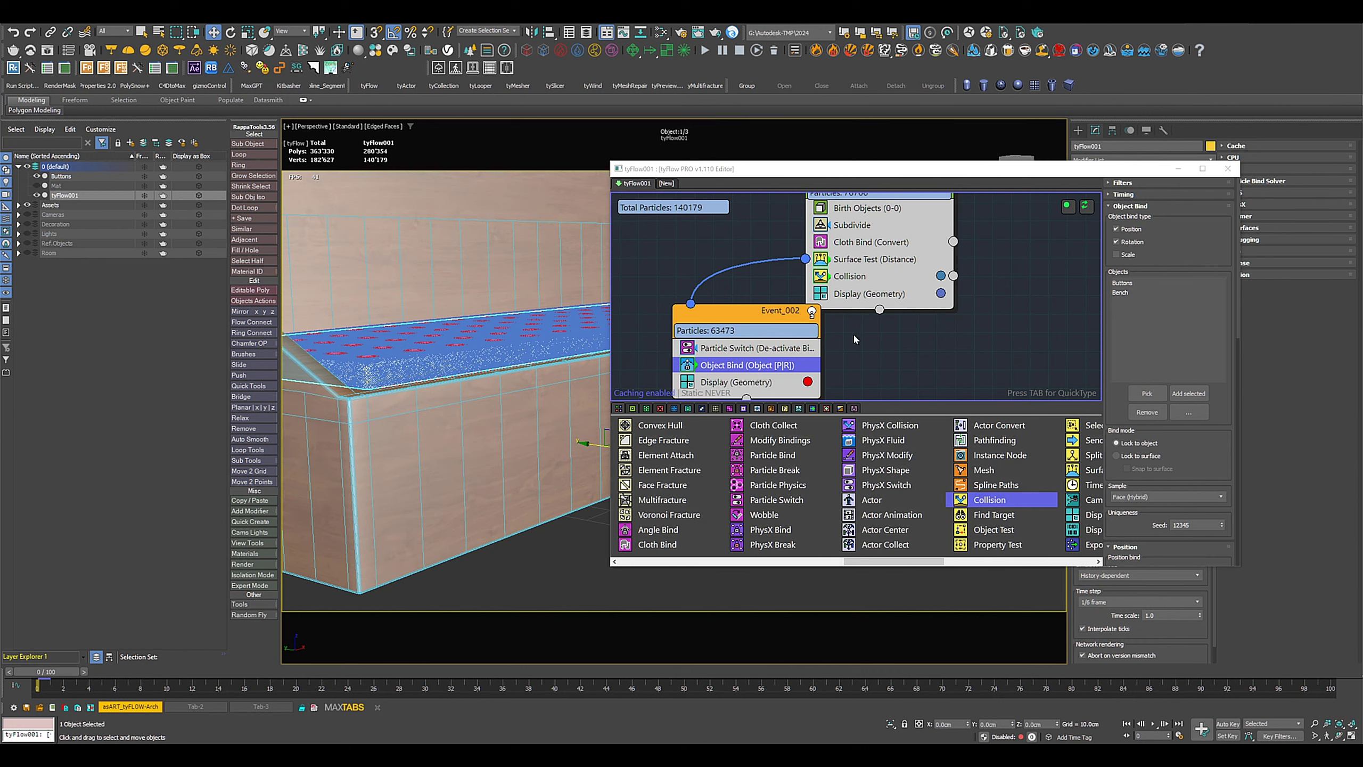
left_click(825, 296)
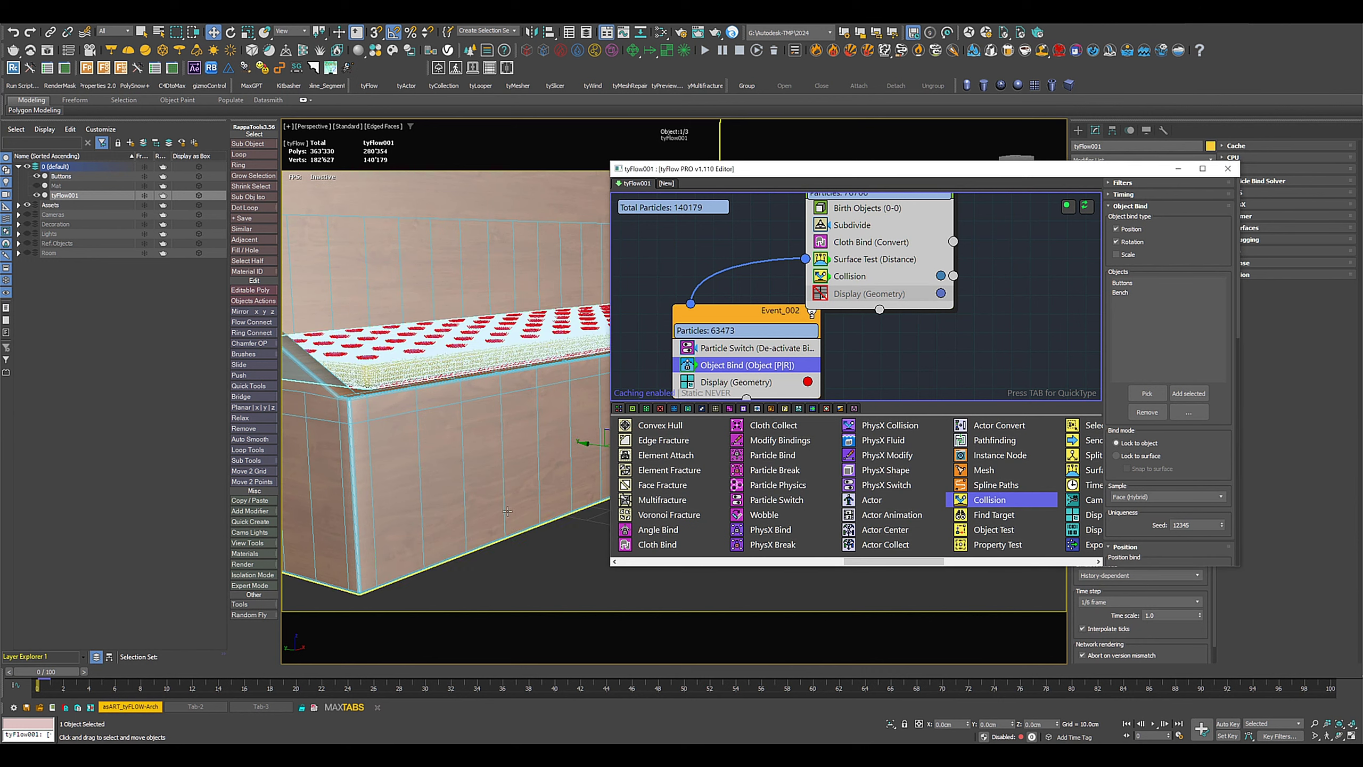
key("F4")
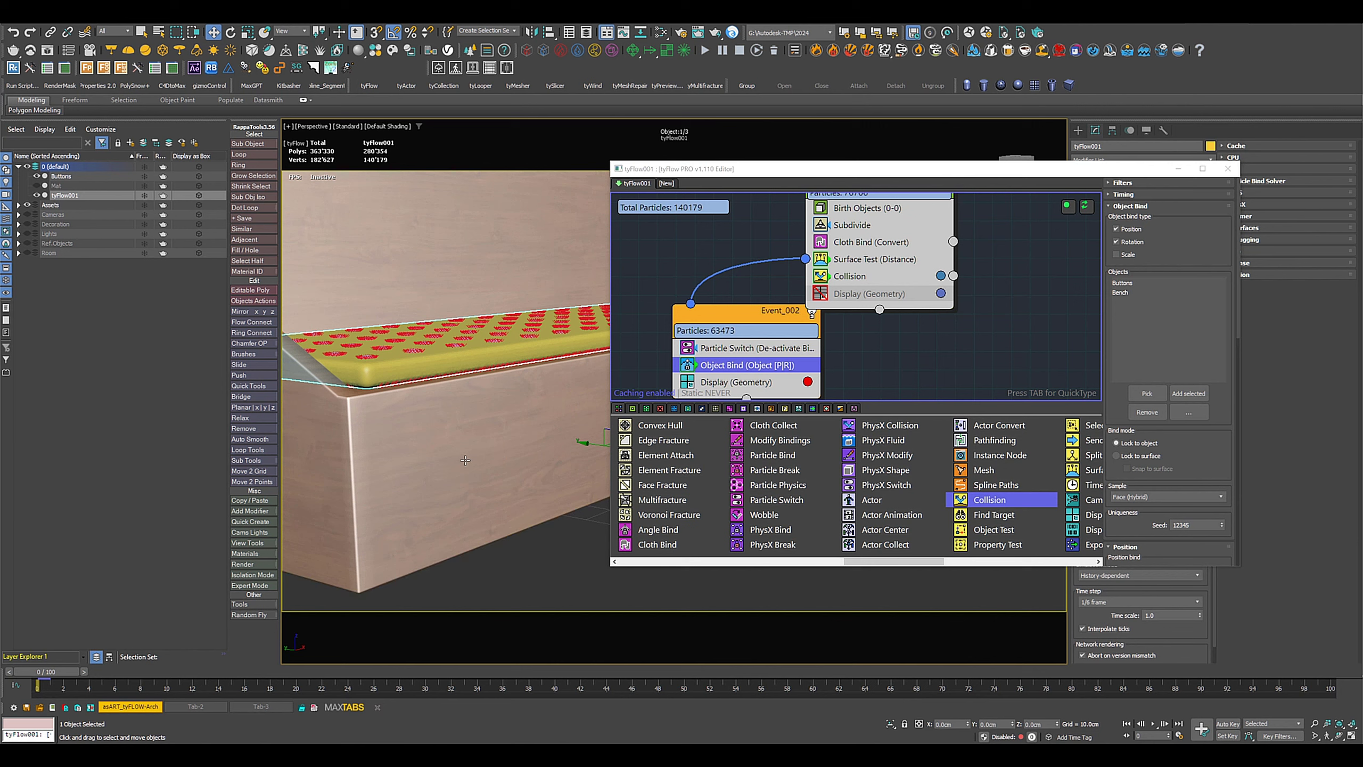
middle_click_drag(468, 455, 466, 403, "alt")
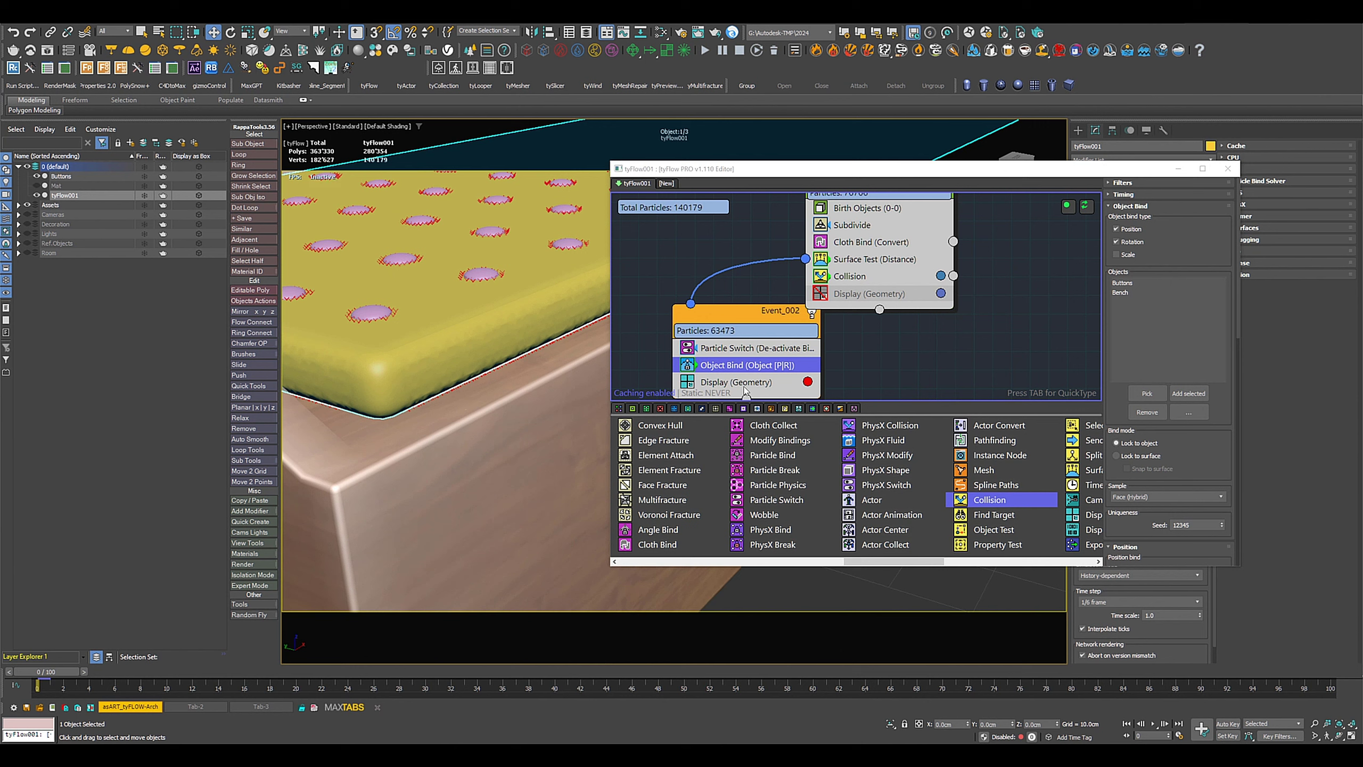
Step: Display the second event's particles as large dots with a size multiplier of 2.0 and inspect them around the buttons and cushion edge
left_click(740, 382)
left_click(1167, 203)
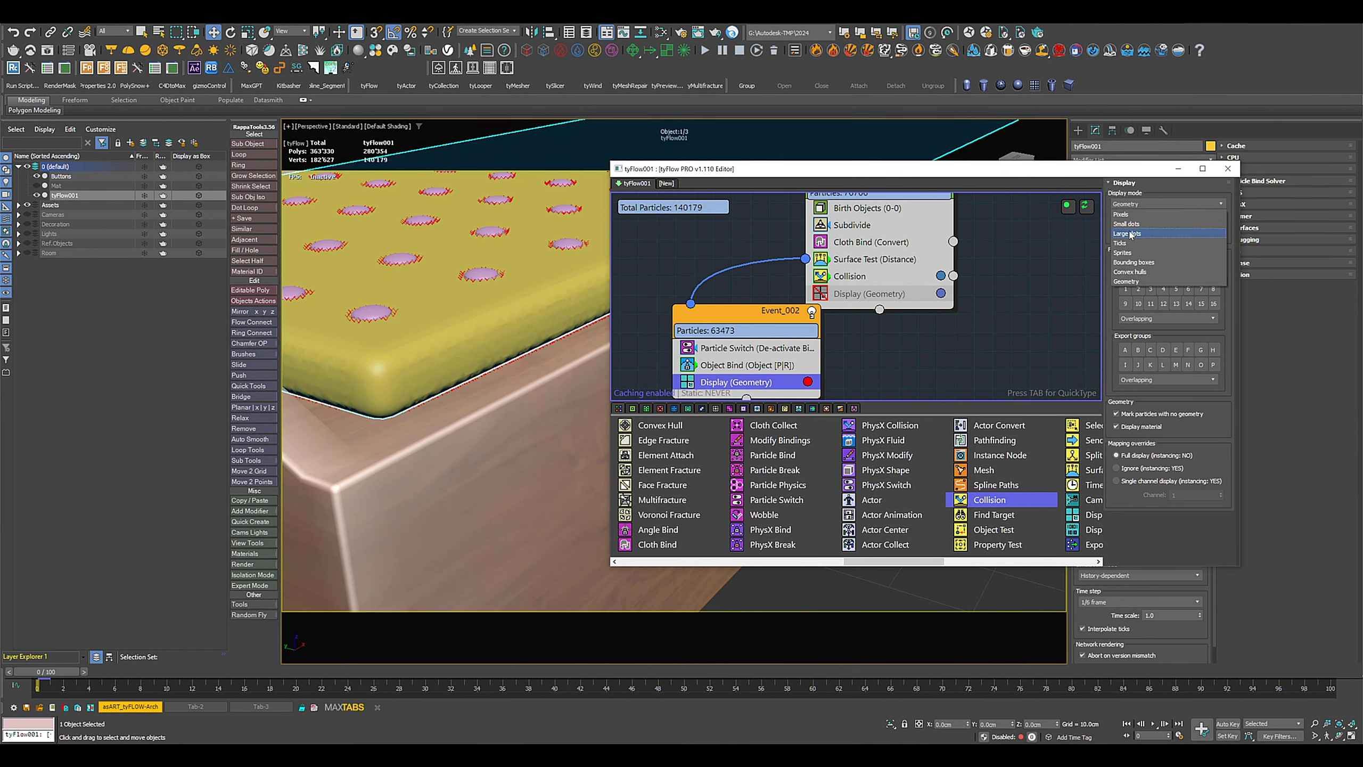
left_click(1130, 234)
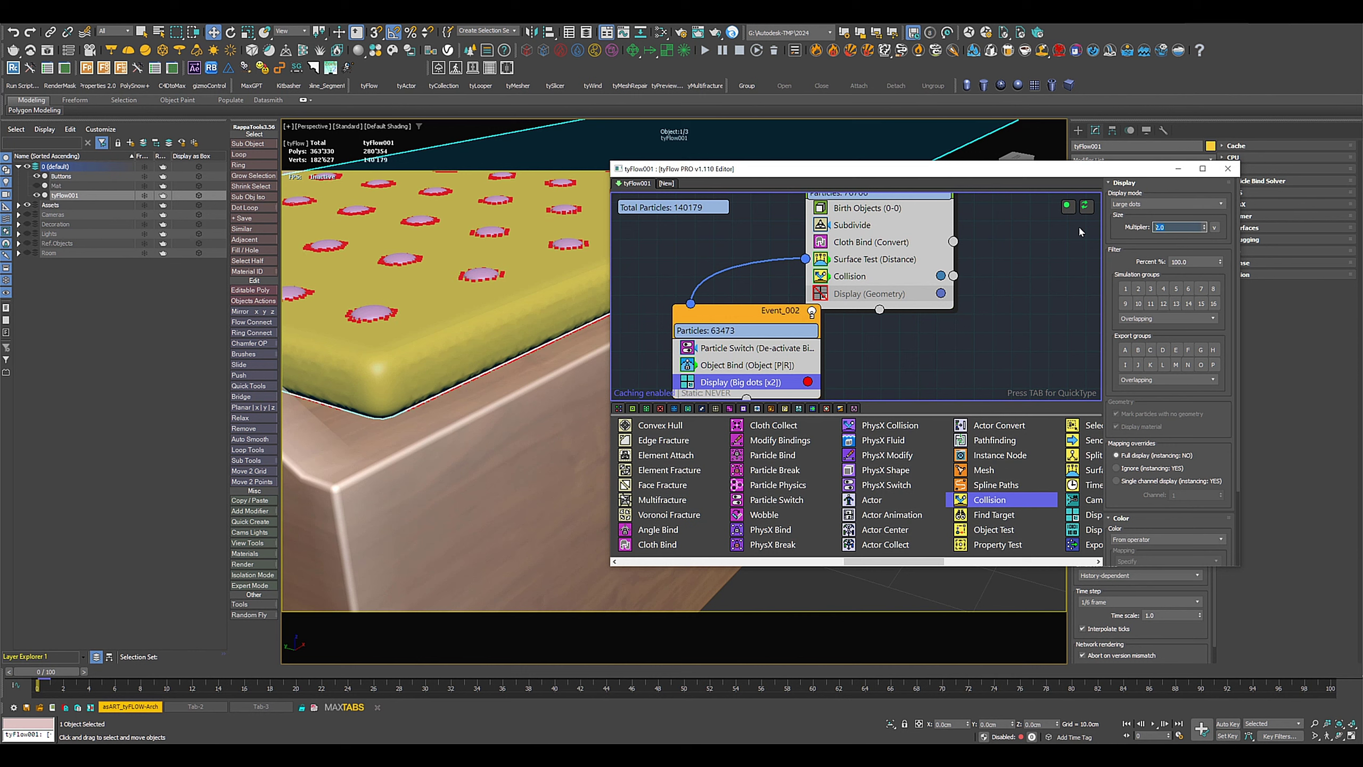
middle_click_drag(556, 211, 506, 411, "alt")
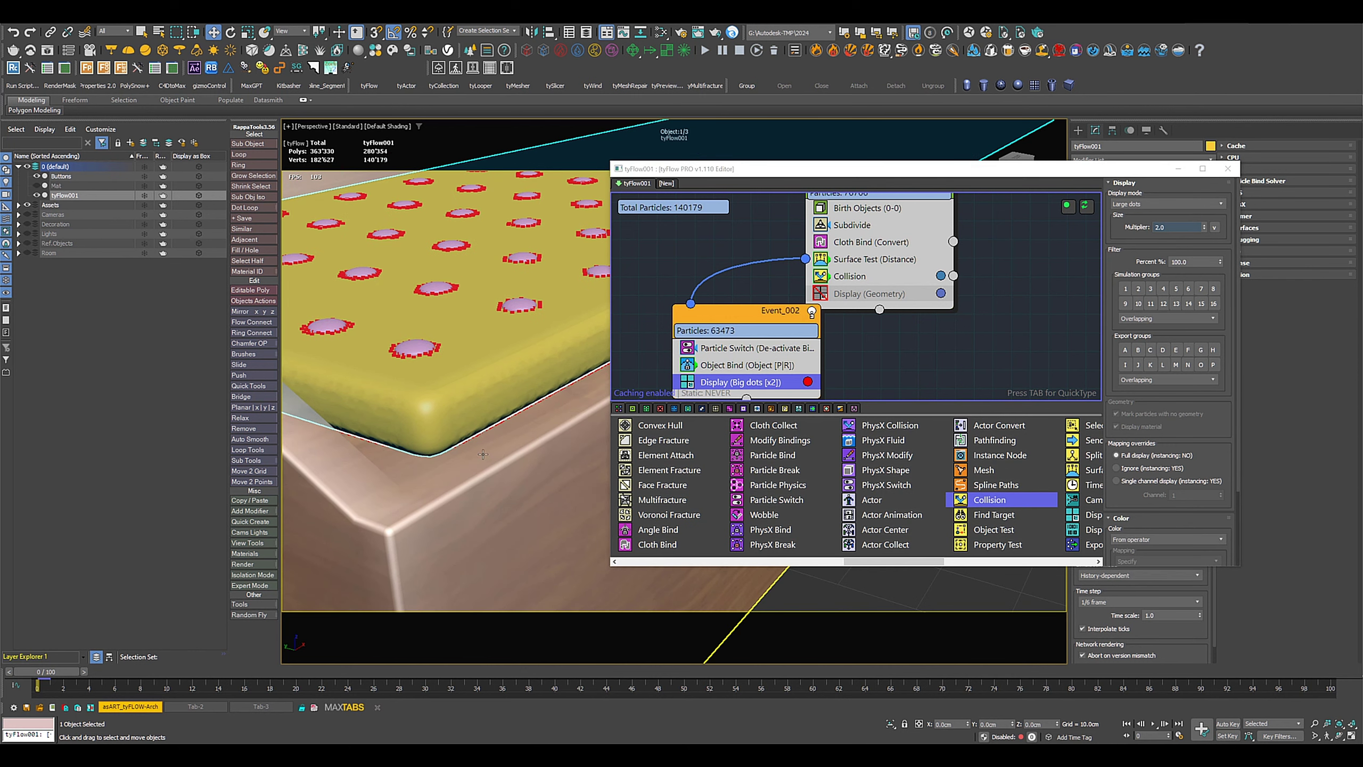
scroll(489, 434, "up", 5)
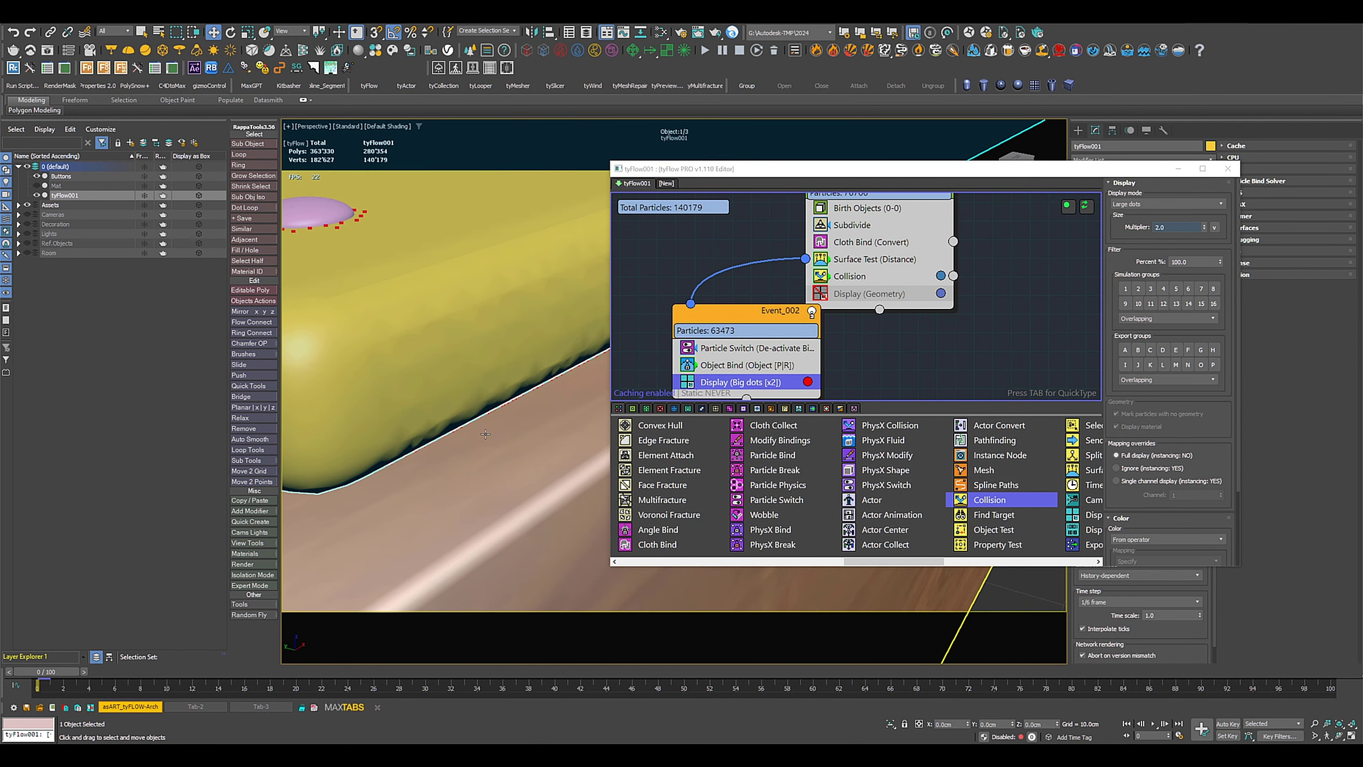
scroll(487, 430, "up", 5)
middle_click_drag(472, 356, 421, 357, "alt")
scroll(438, 337, "down", 5)
scroll(428, 378, "up", 3)
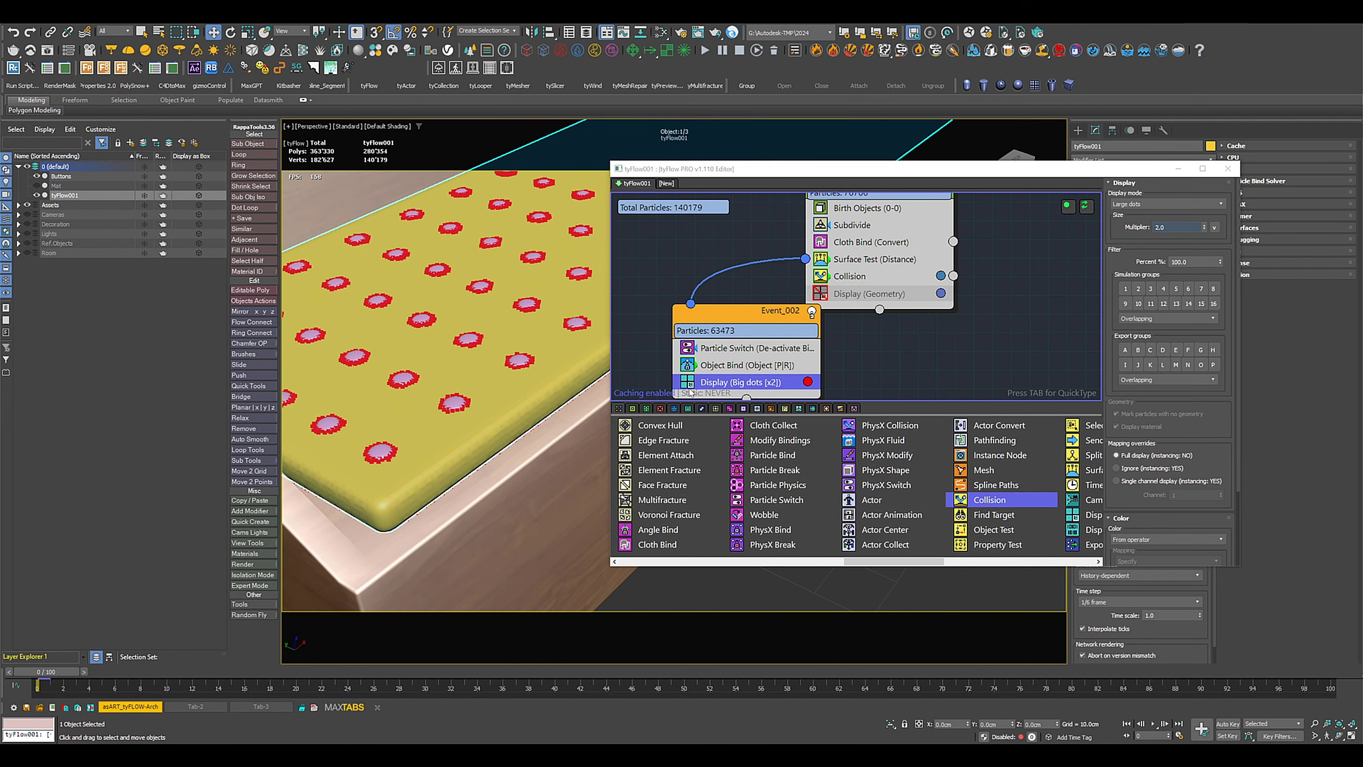
Step: Disable the second event's Display operator
left_click(687, 383)
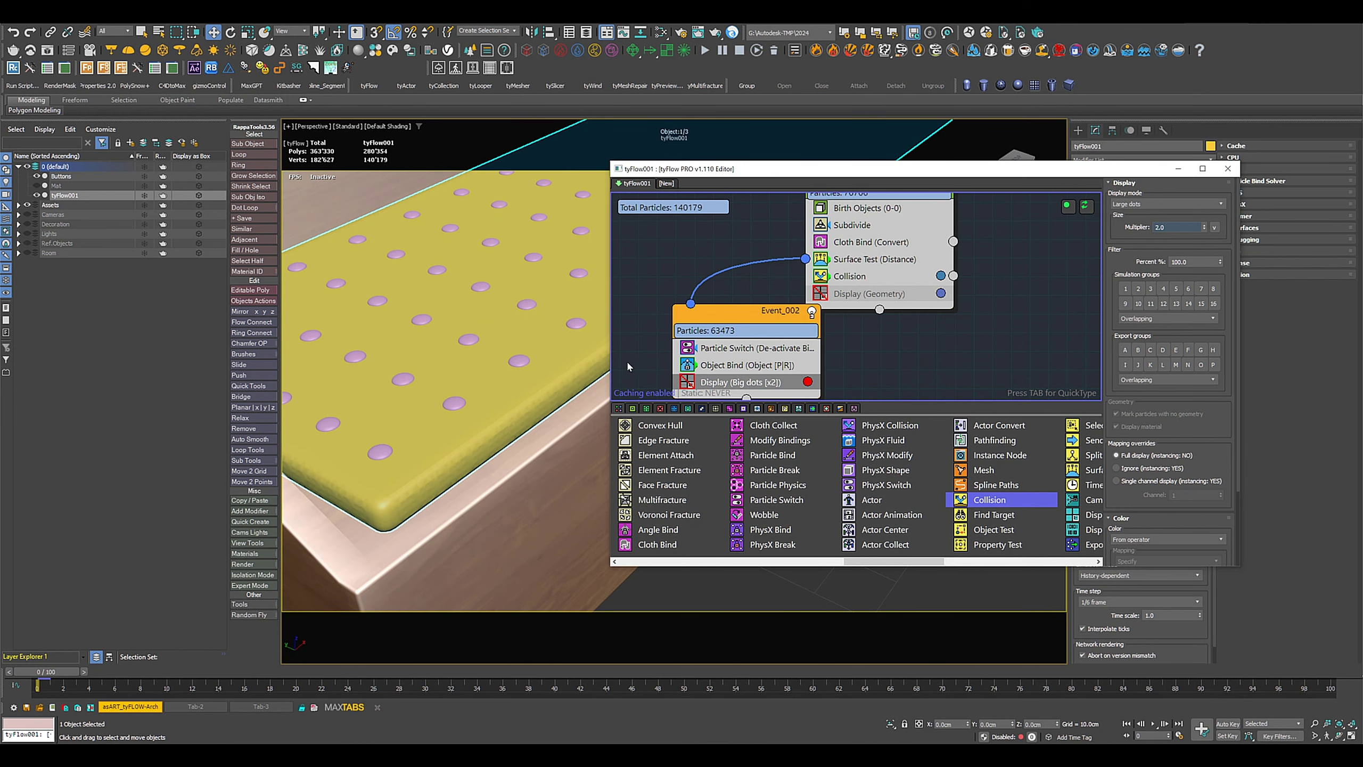
scroll(870, 332, "down", 1)
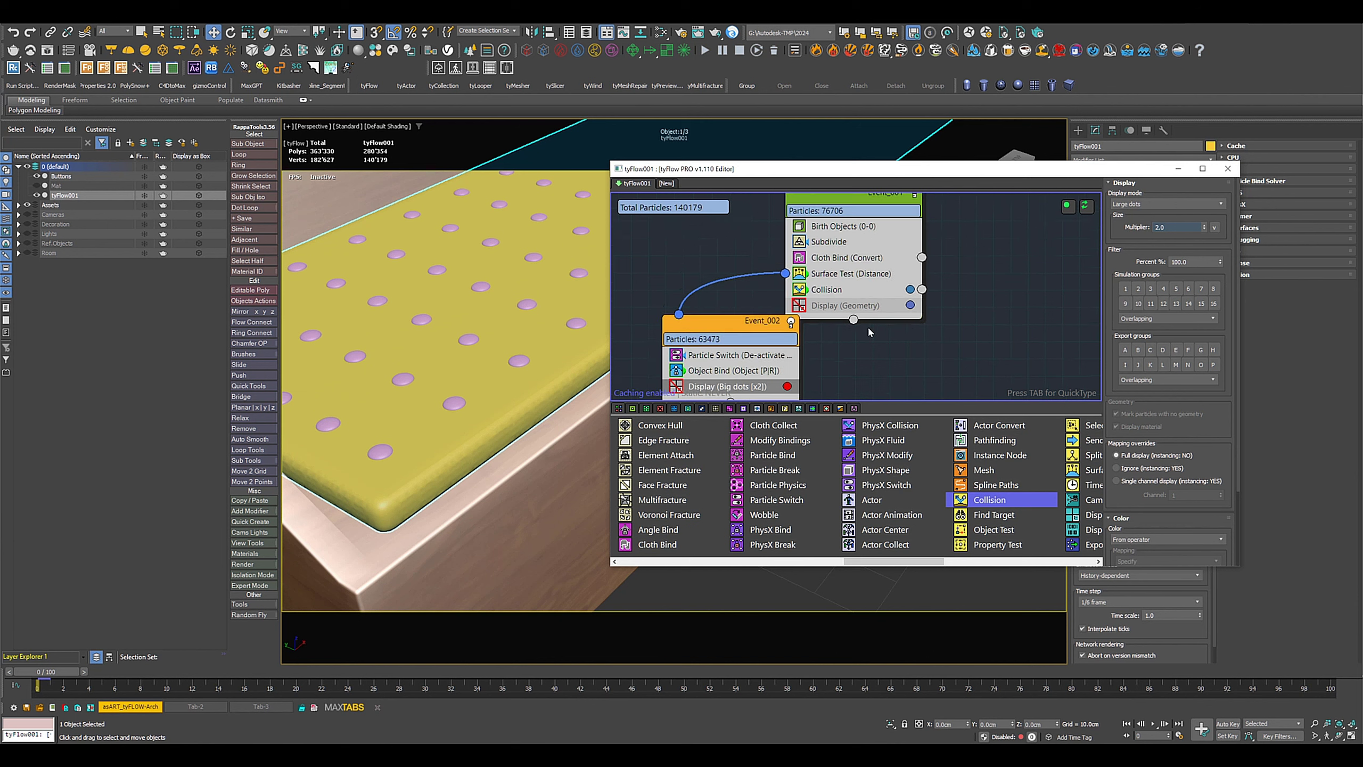
Step: Reposition the first event in the graph and add a Particle Physics operator between its Cloth Bind and Surface Test
left_click_drag(856, 207, 902, 220)
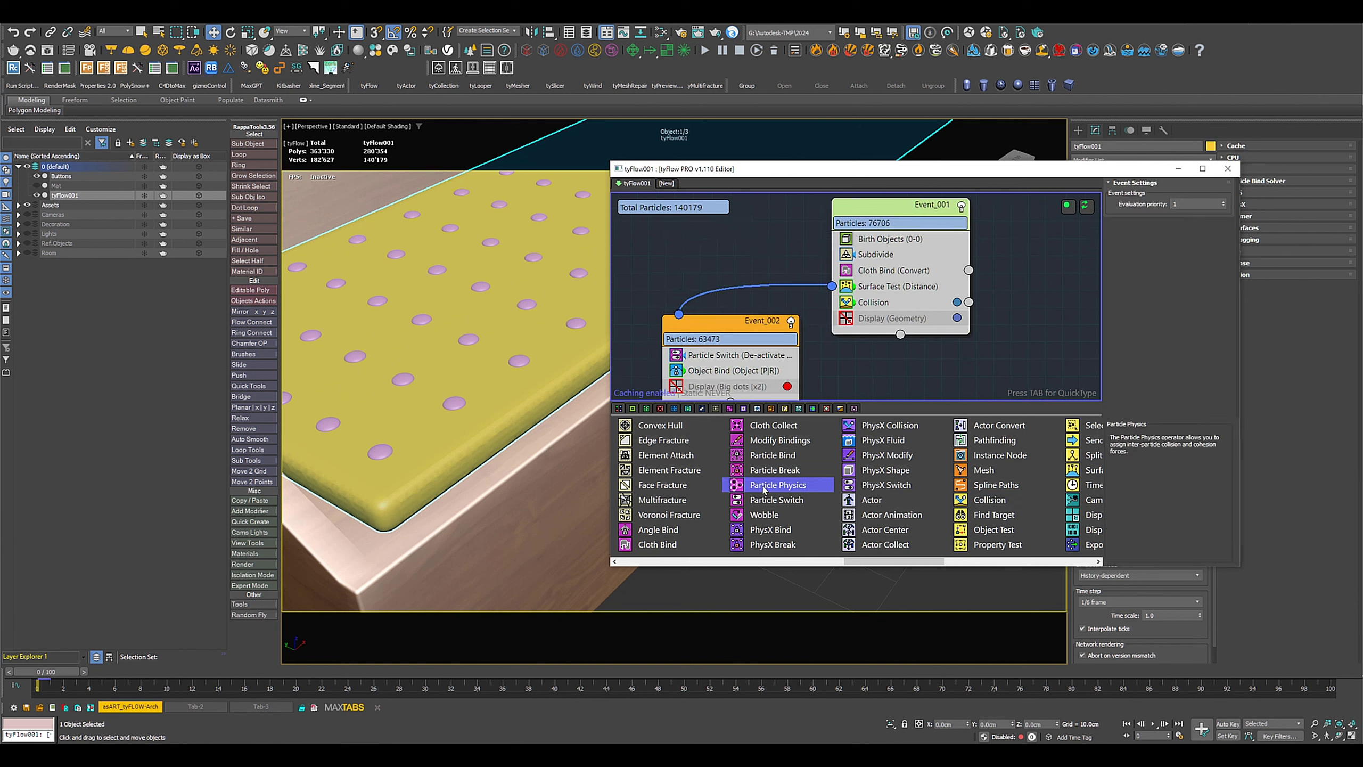
left_click_drag(765, 489, 886, 283)
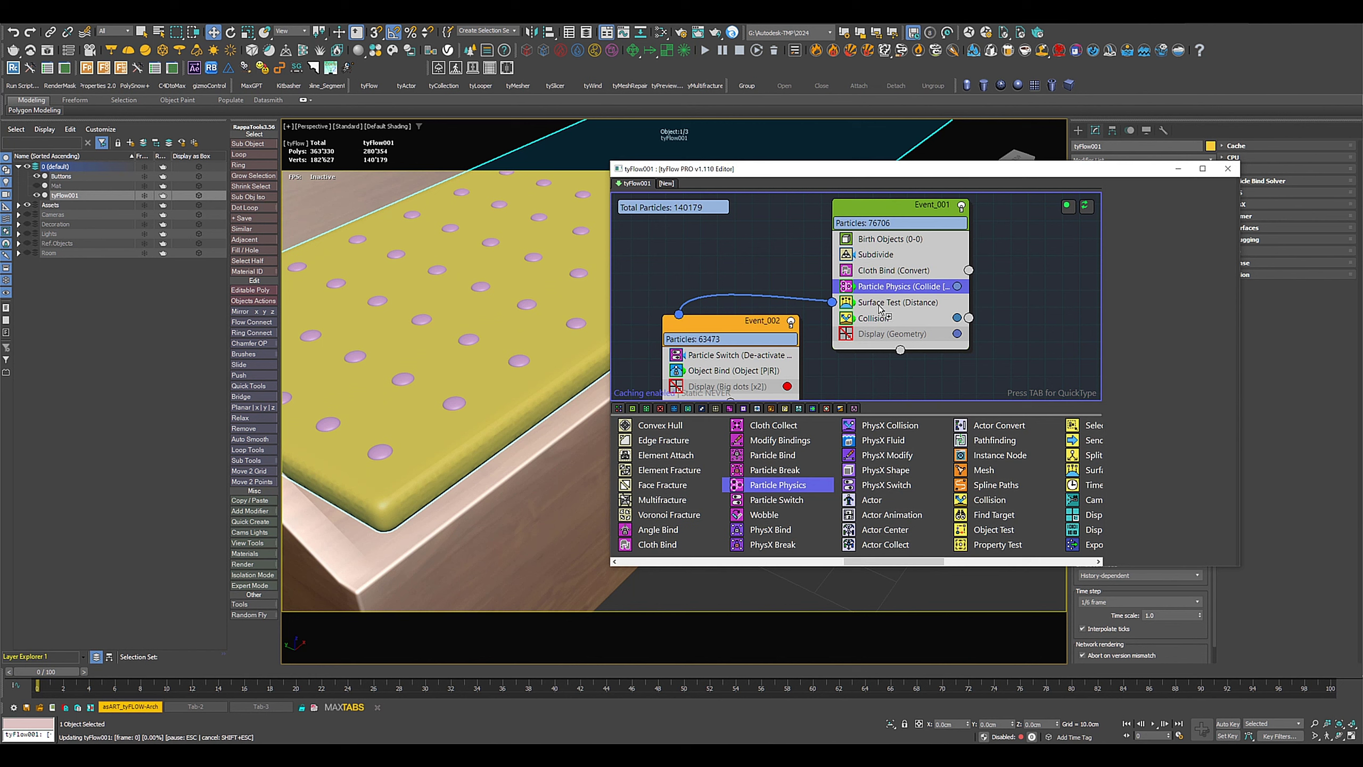
left_click(869, 295)
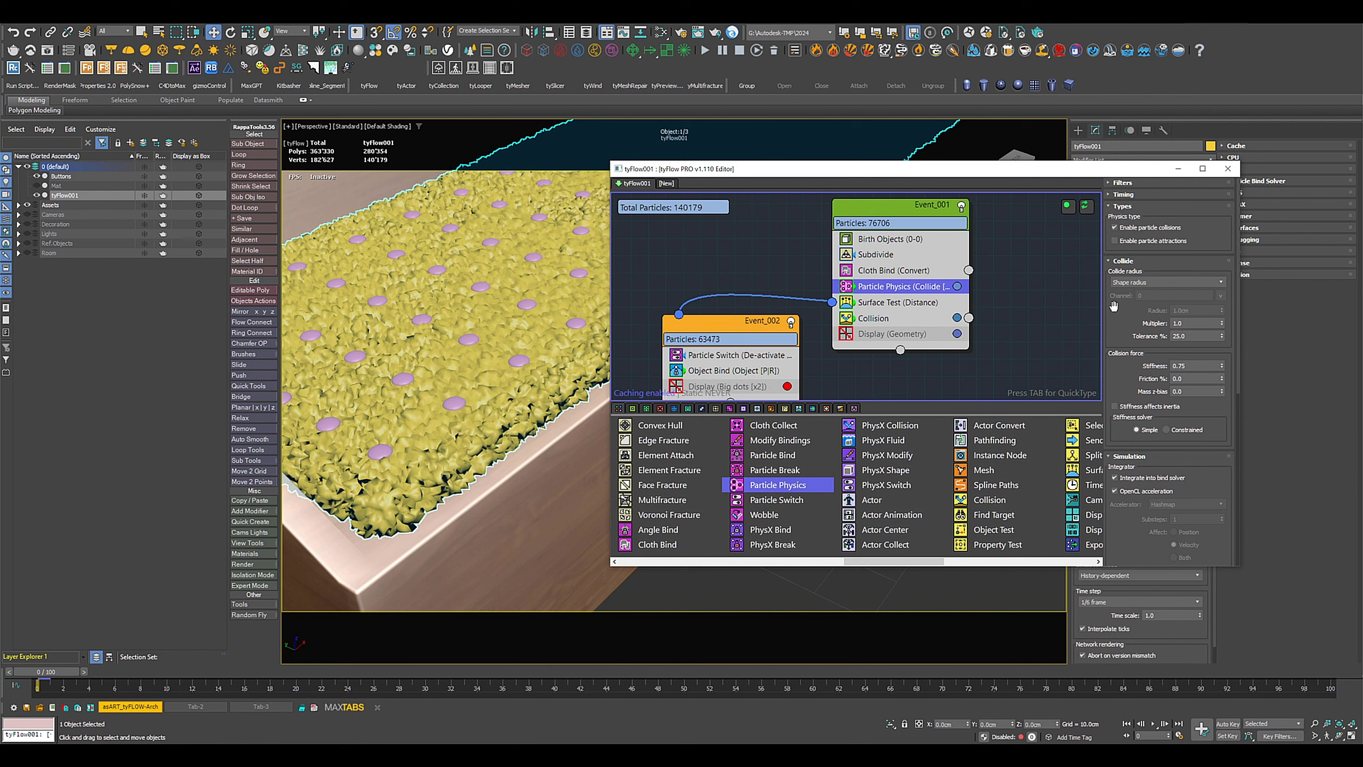
Step: Set the Particle Physics collide radius to Absolute at 0.3 cm and make it ignore binding neighbors
left_click(1135, 291)
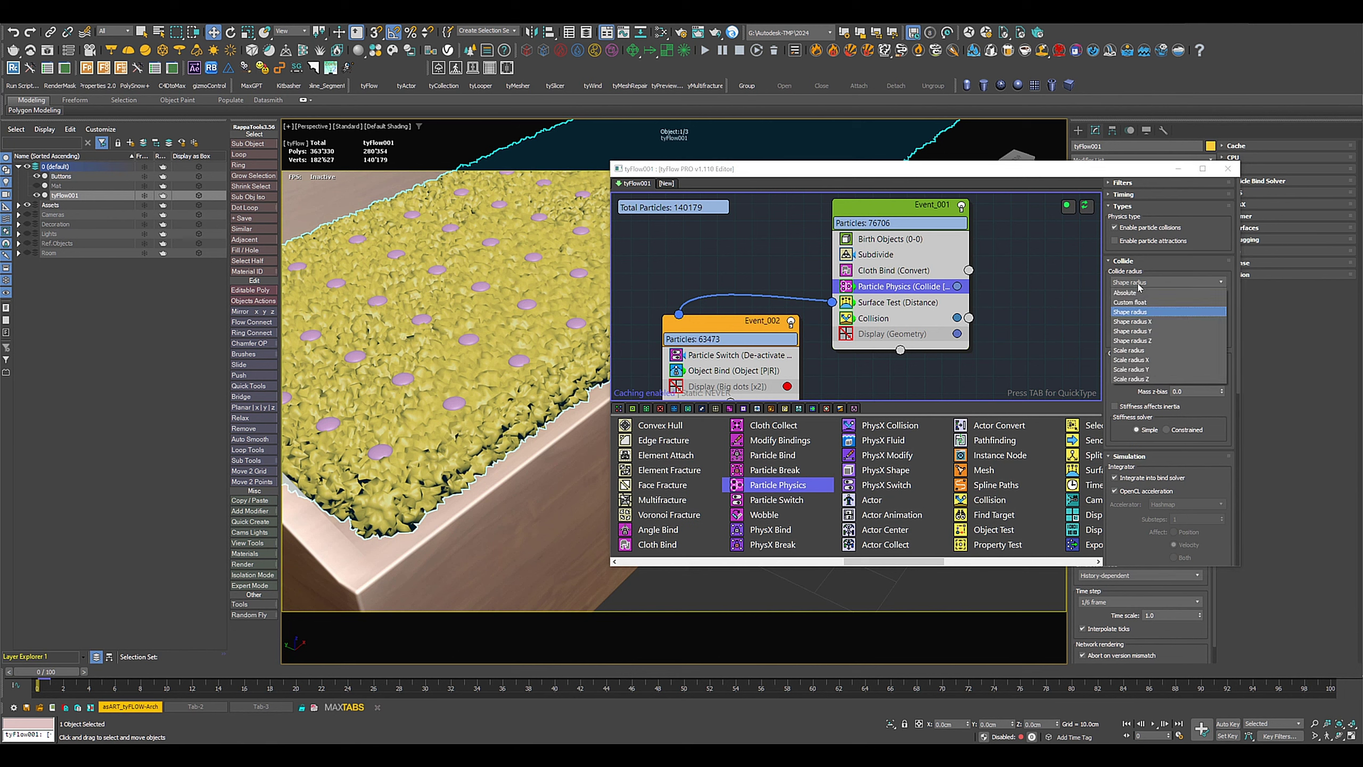
left_click(1133, 296)
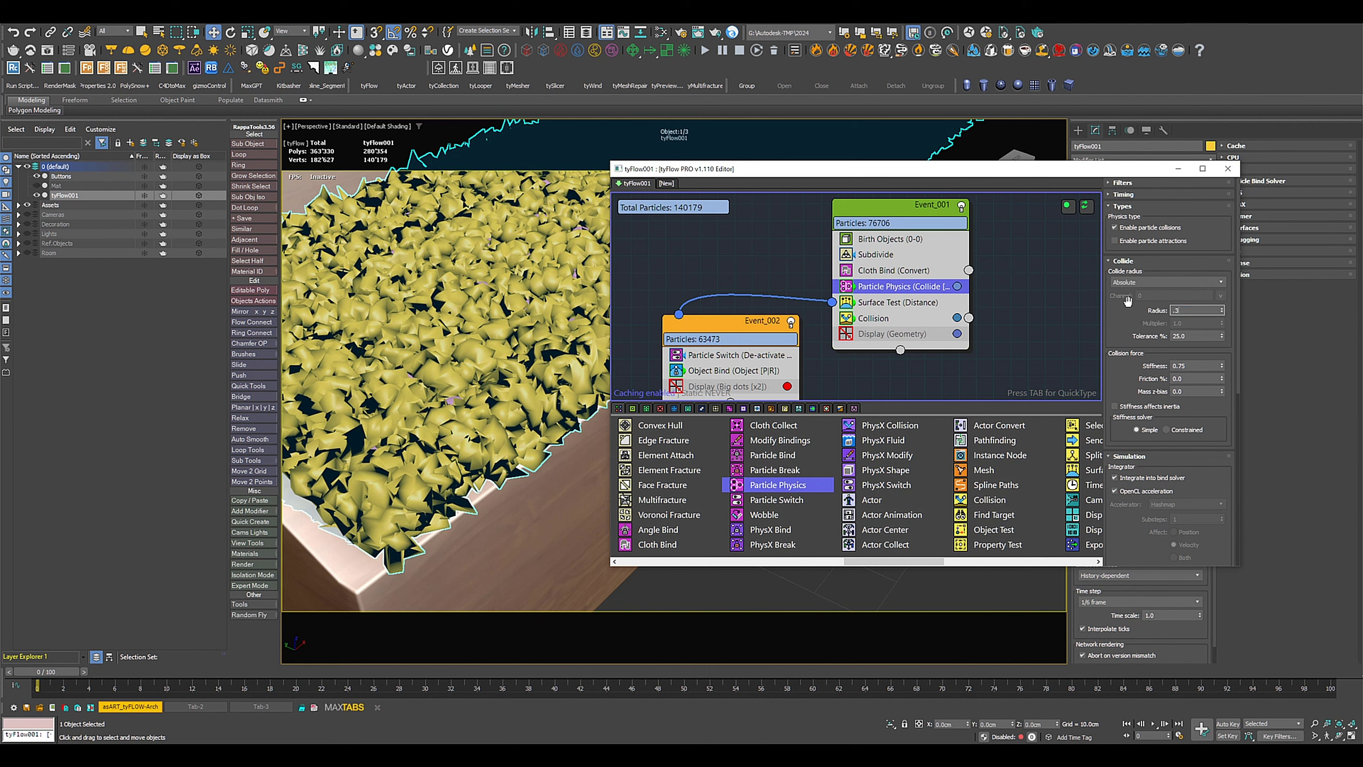
key("Return")
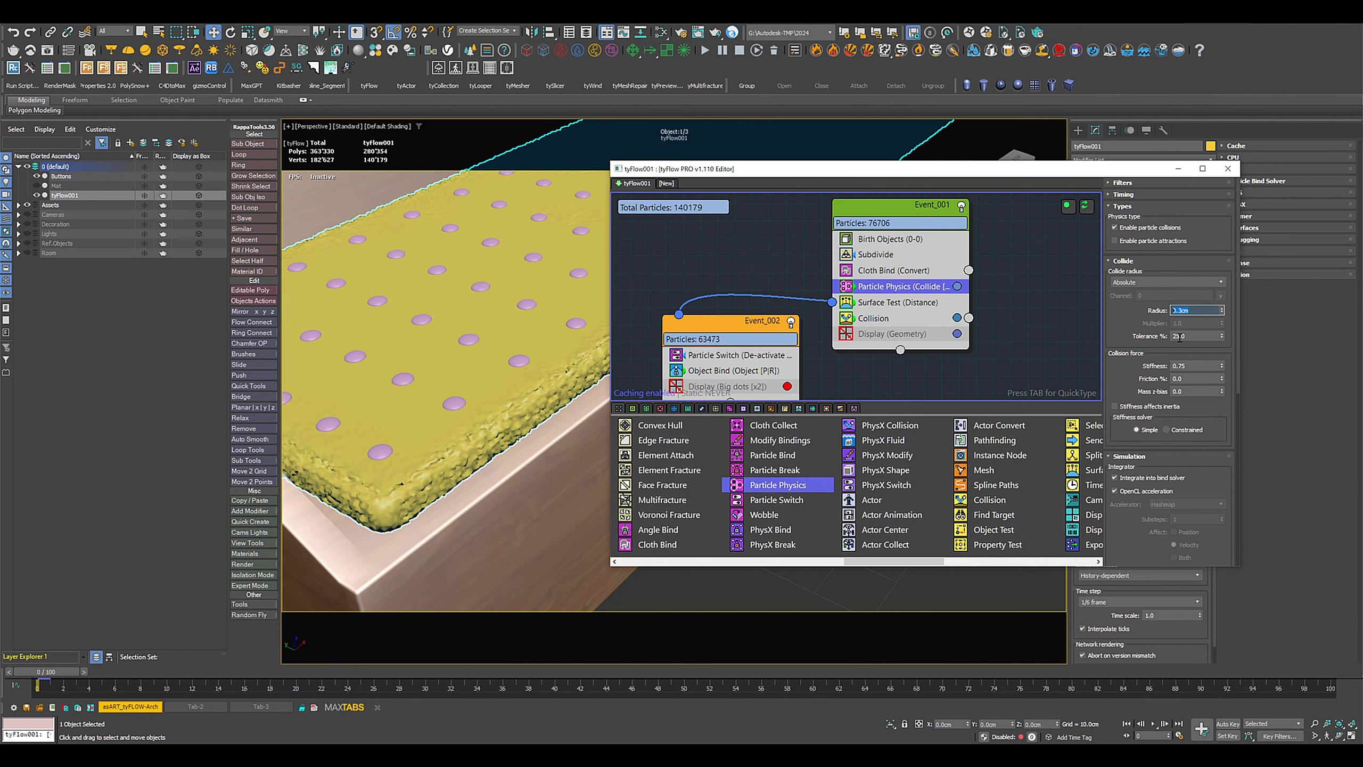
scroll(1118, 529, "down", 5)
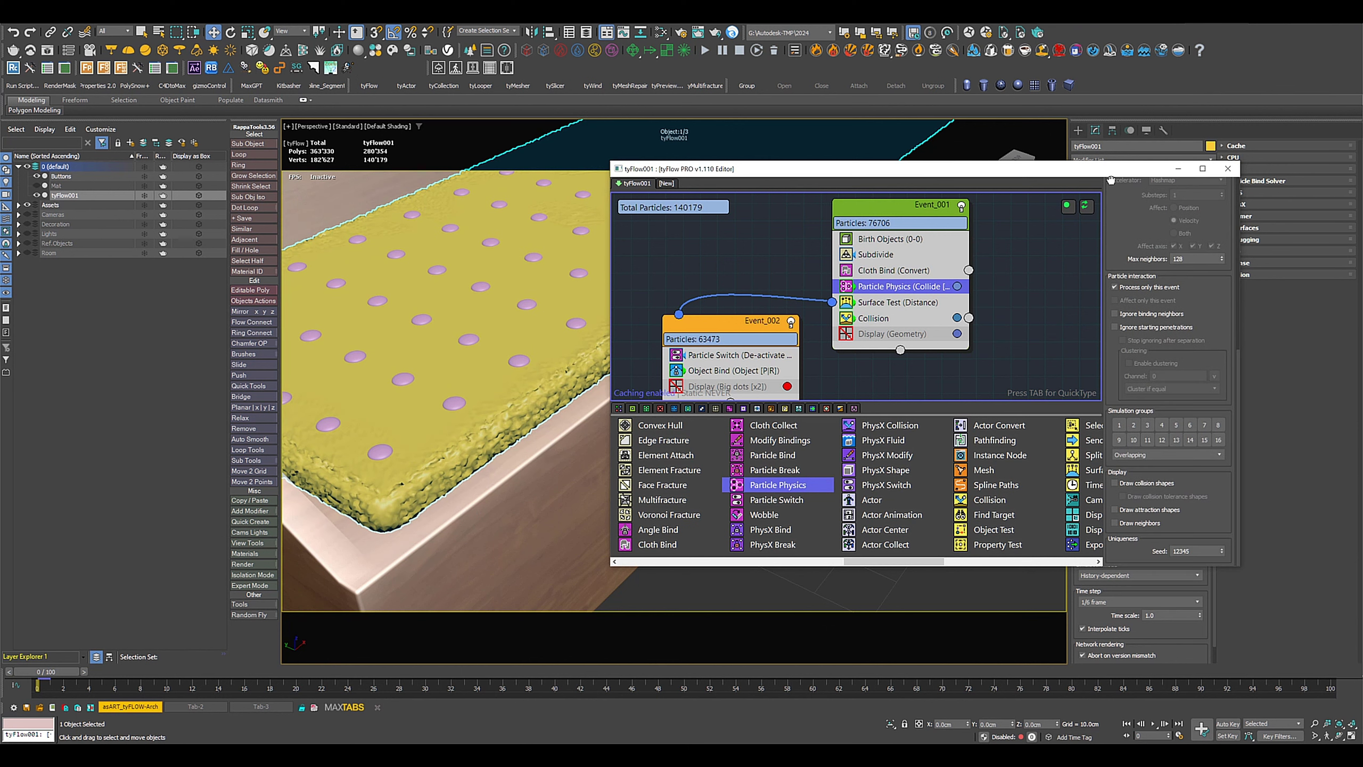
left_click(1135, 315)
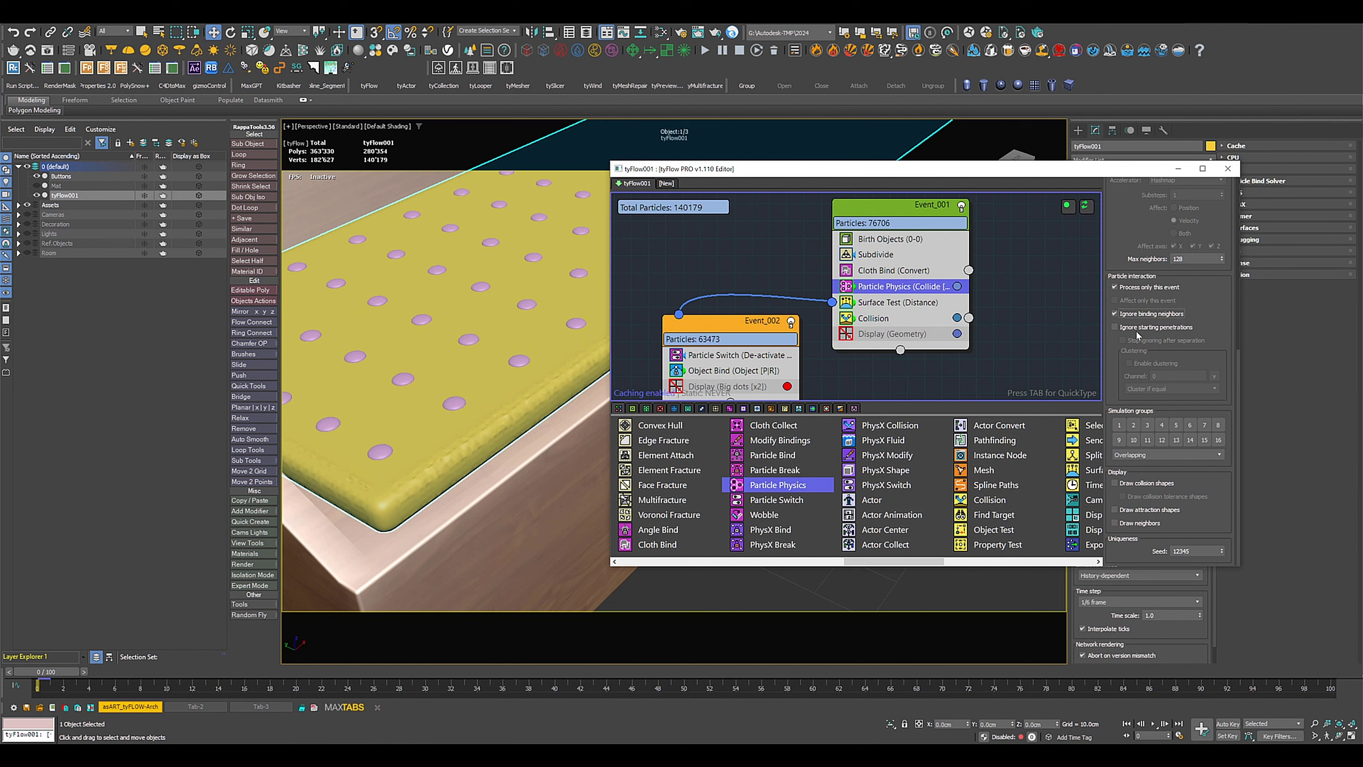
Step: Make the Particle Physics operator ignore starting penetrations
left_click(1136, 327)
scroll(444, 442, "down", 2)
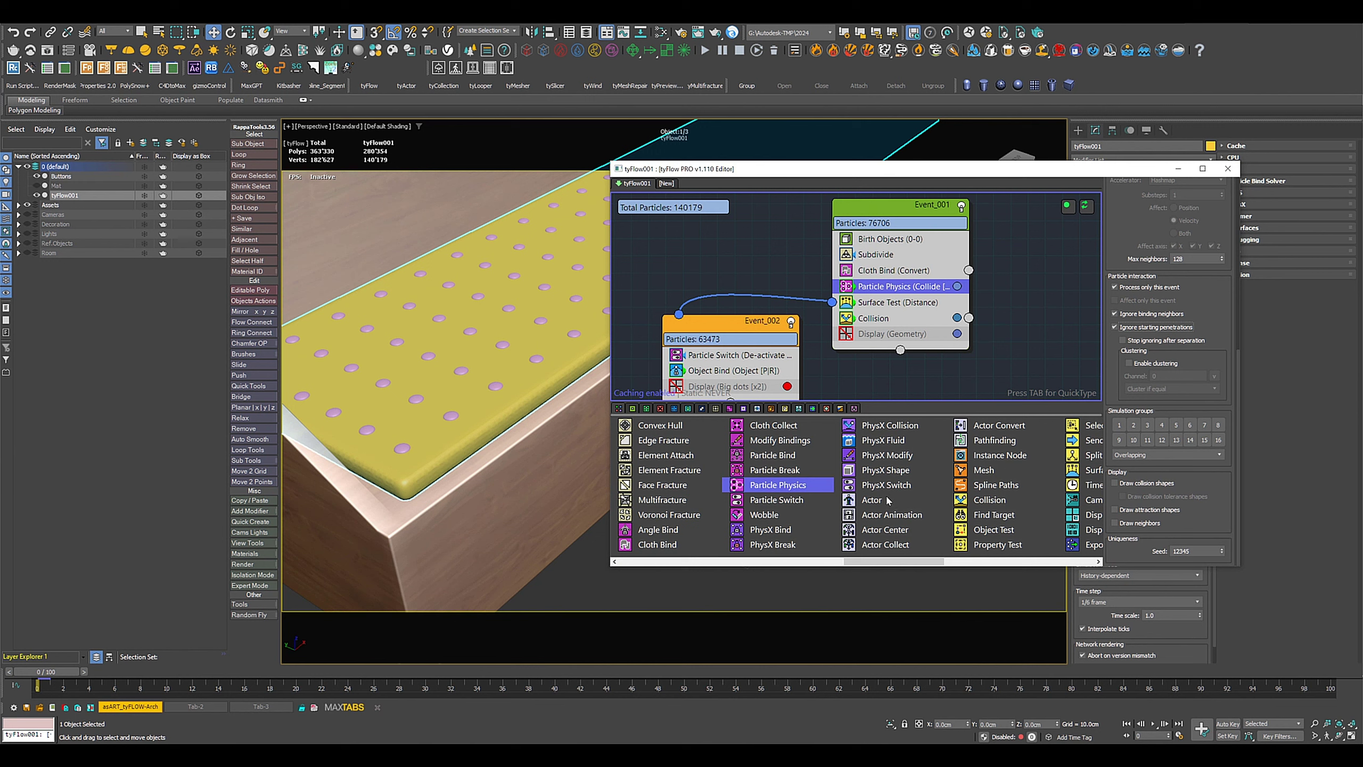
Step: Add a Force operator between Surface Test and Collision in the first event with a built-in gravity strength of -0.1 cm
scroll(719, 490, "left", 5)
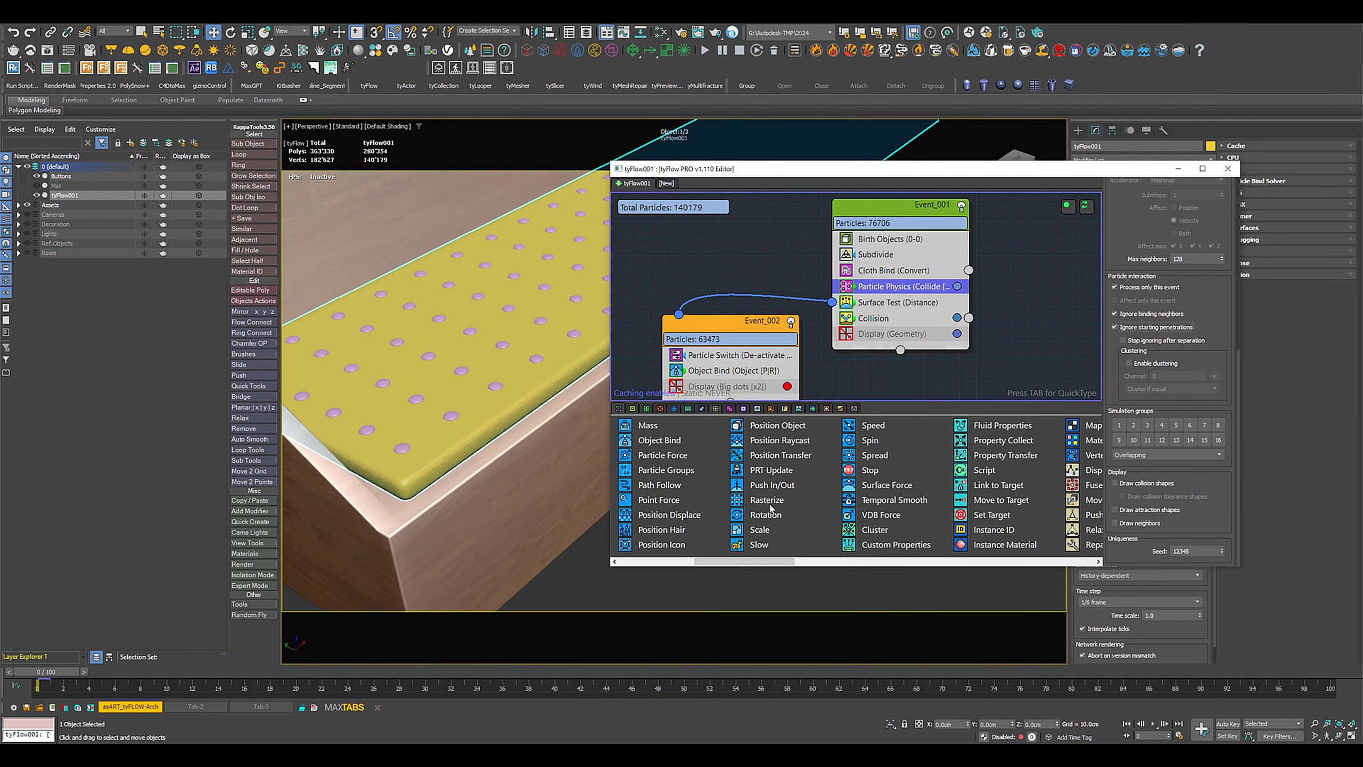
scroll(677, 491, "left", 3)
mouse_move(870, 505)
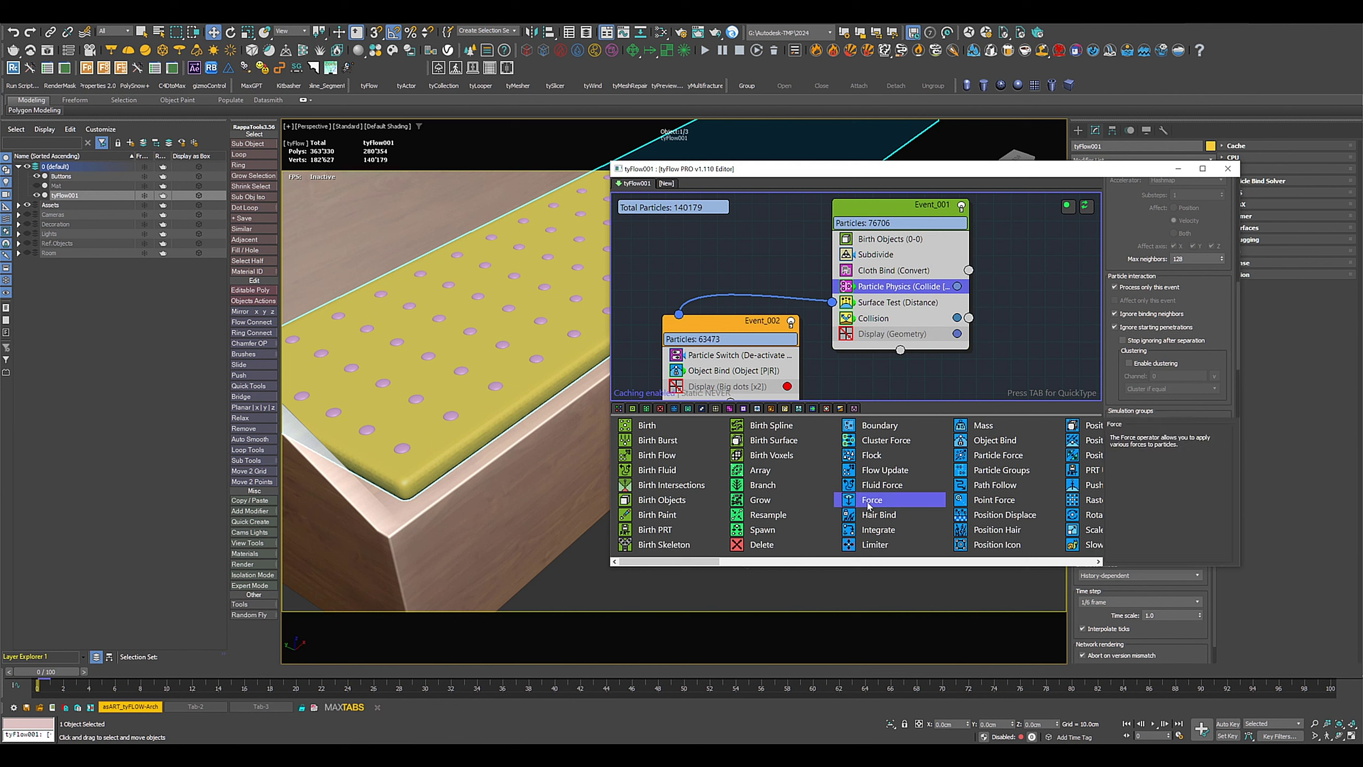
left_click_drag(868, 504, 870, 316)
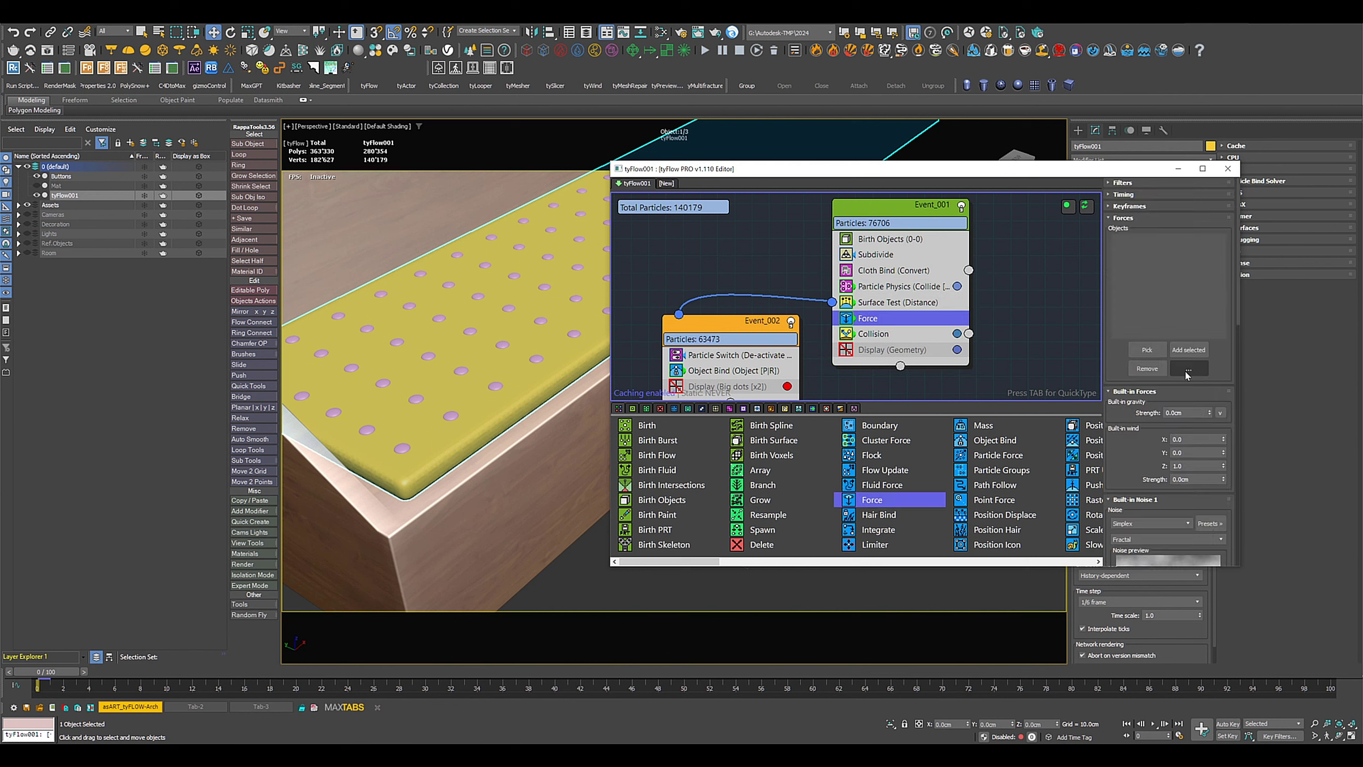
left_click(1209, 414)
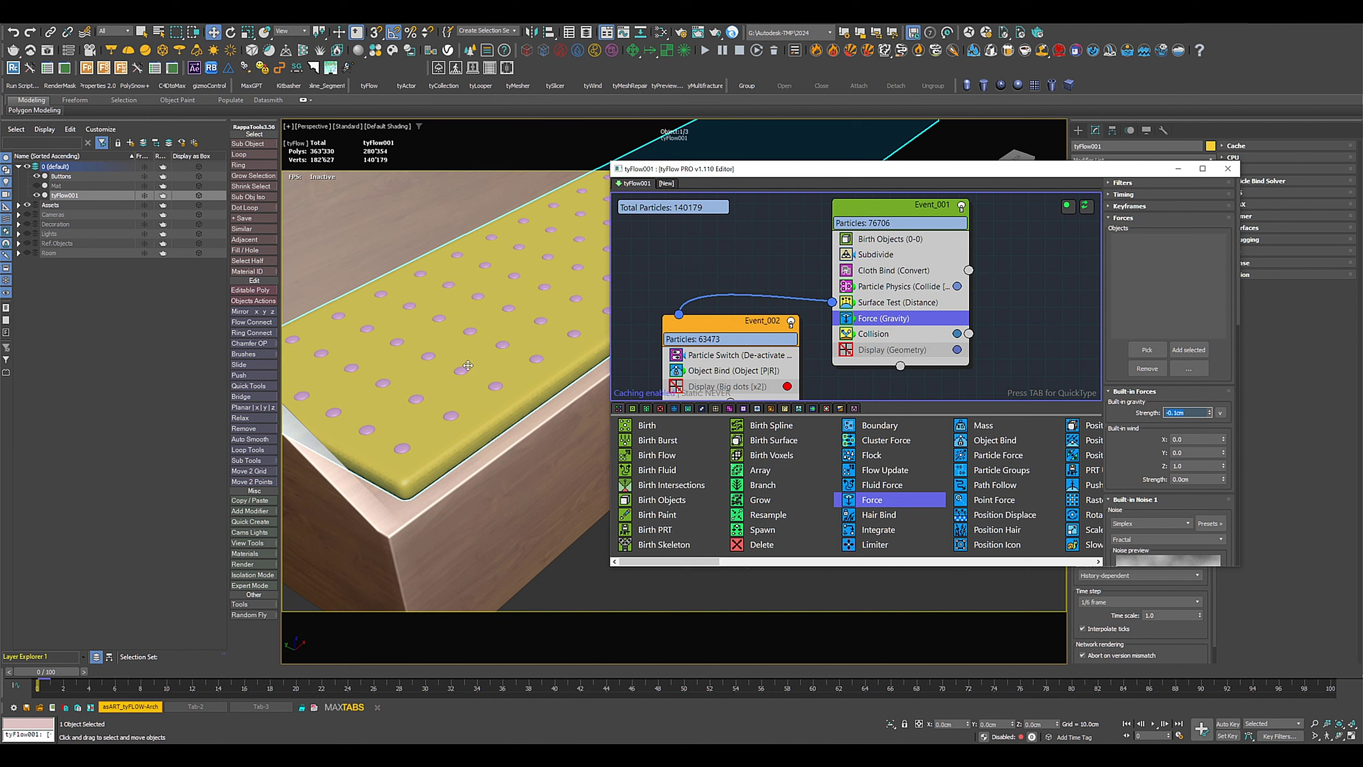
scroll(472, 355, "down", 2)
middle_click_drag(487, 355, 452, 396)
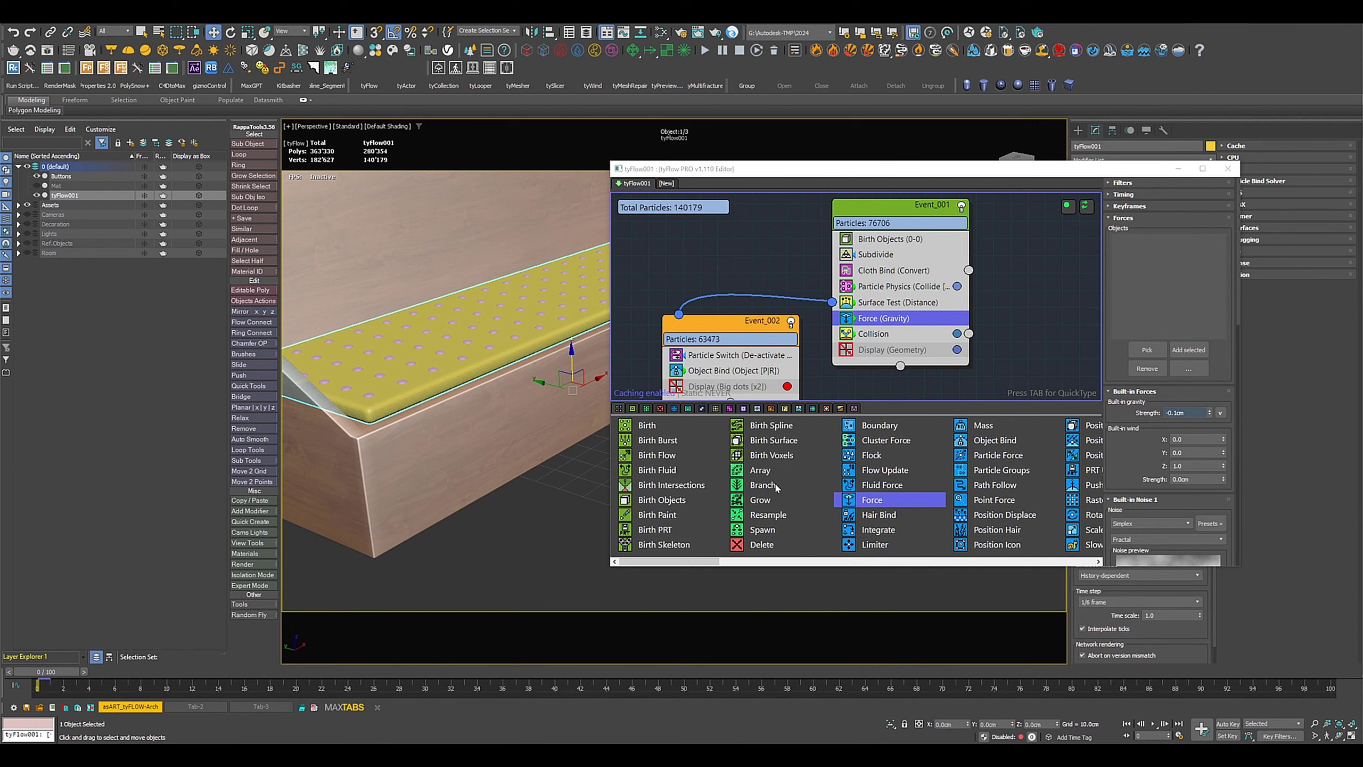
Step: Add a Modify Bindings operator between Particle Physics and Surface Test in the first event, with its timing set to Continuous
scroll(790, 486, "down", 5)
scroll(778, 505, "down", 2)
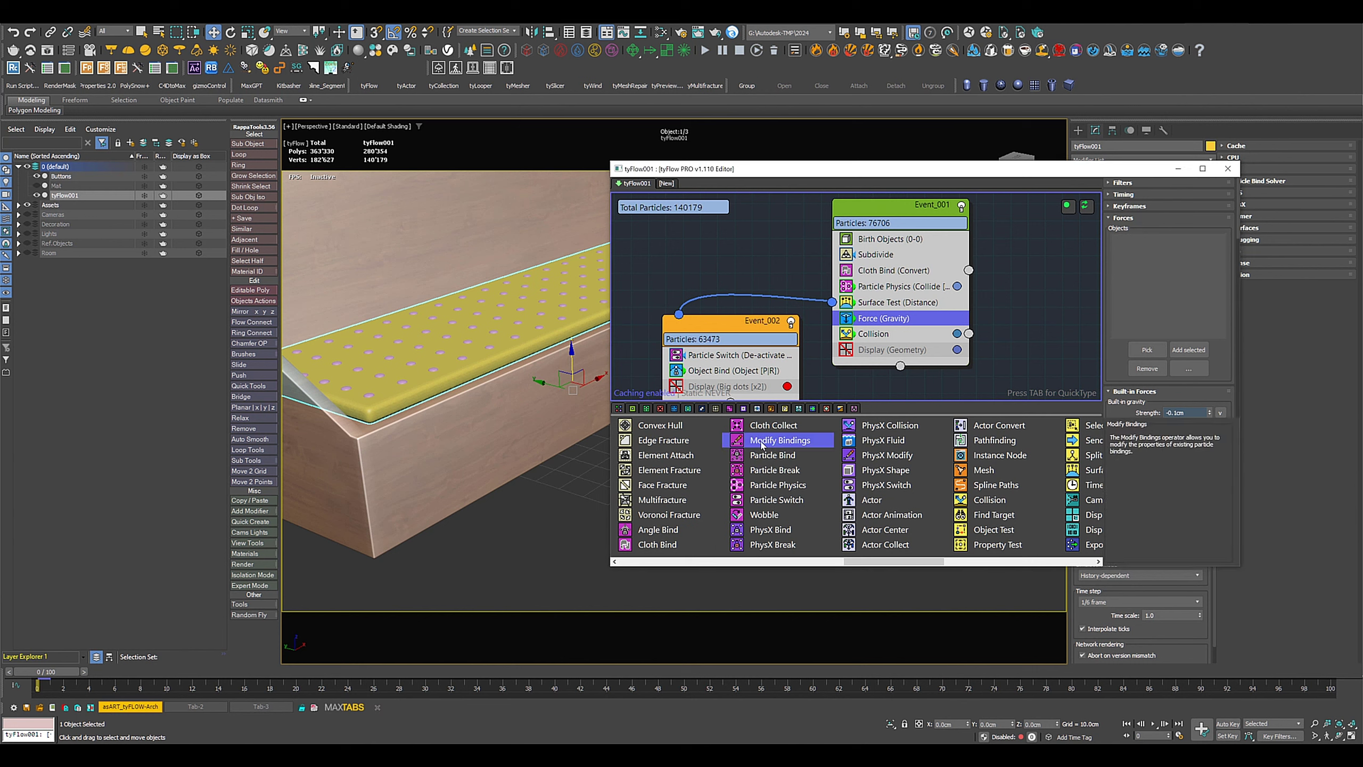
left_click_drag(762, 445, 892, 297)
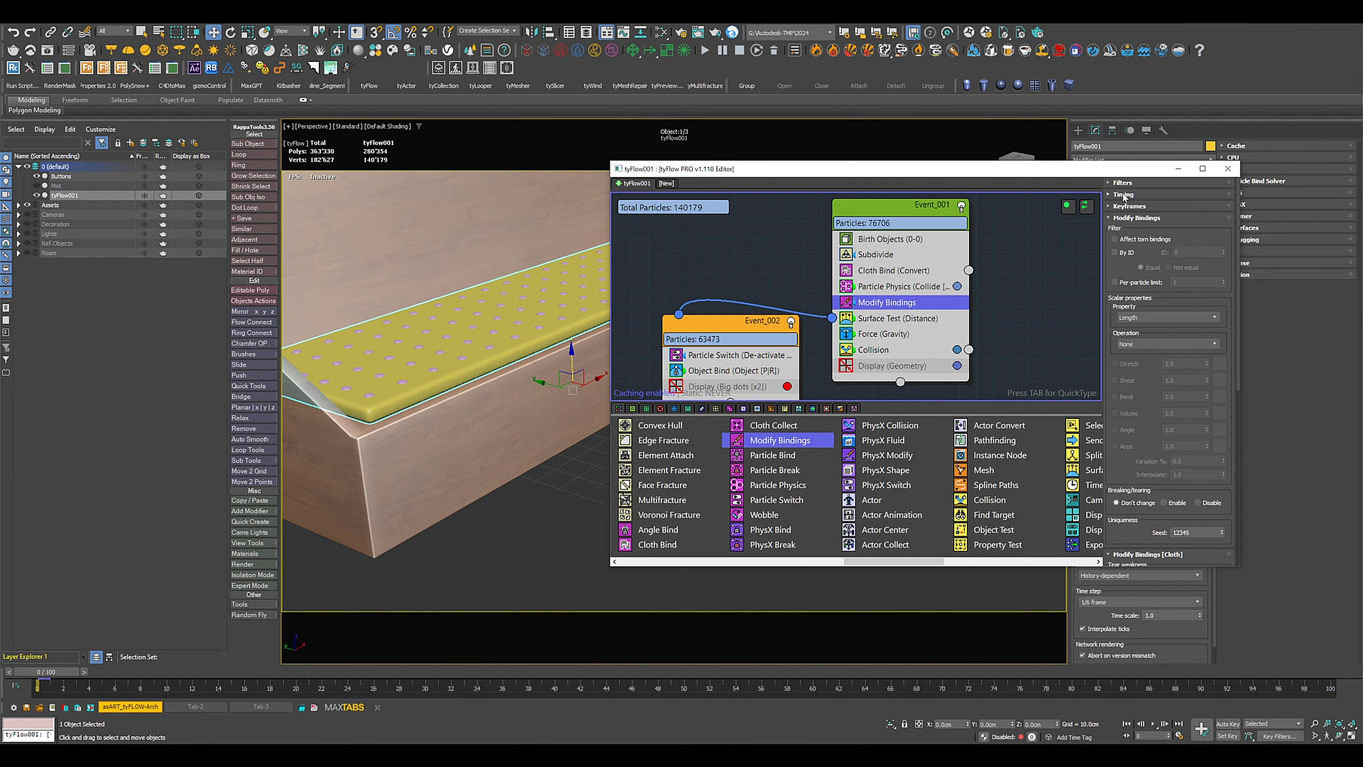
left_click(1123, 194)
left_click(1135, 207)
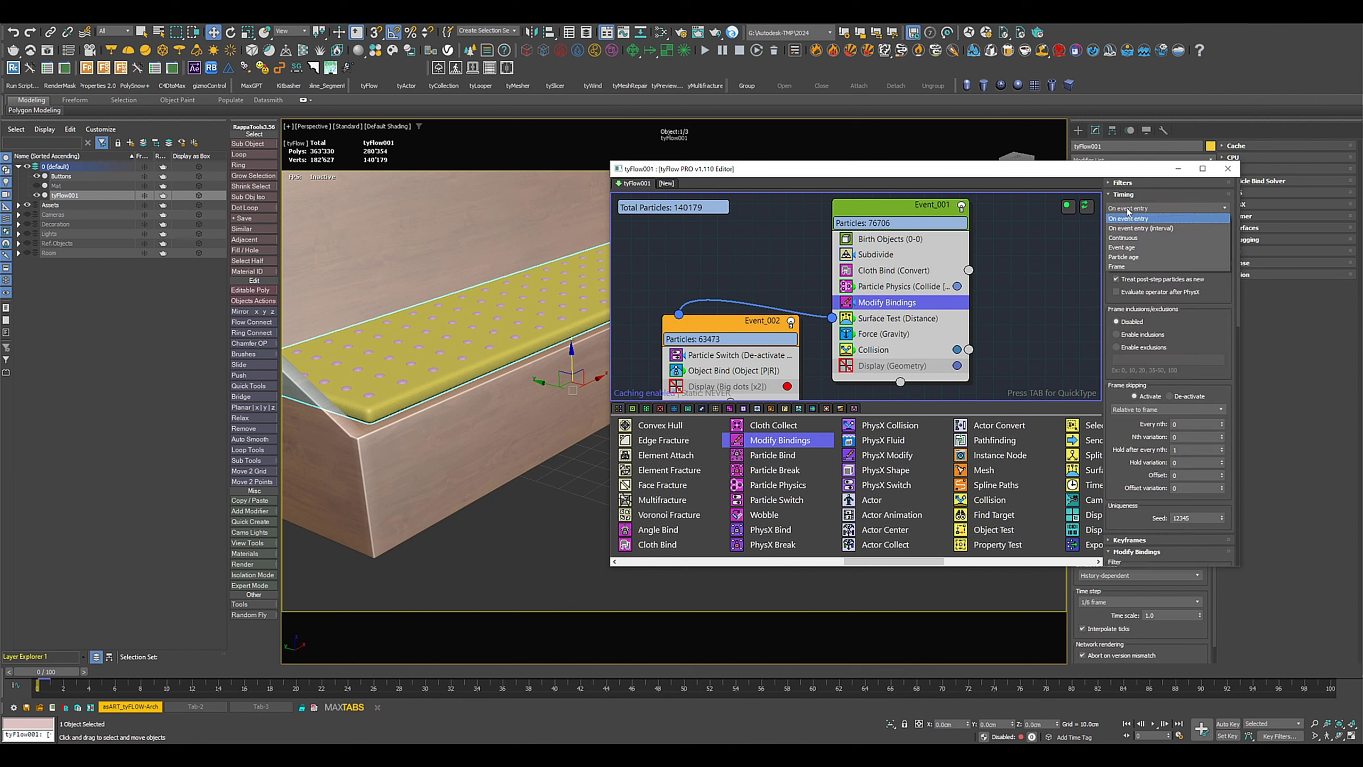
left_click(1134, 243)
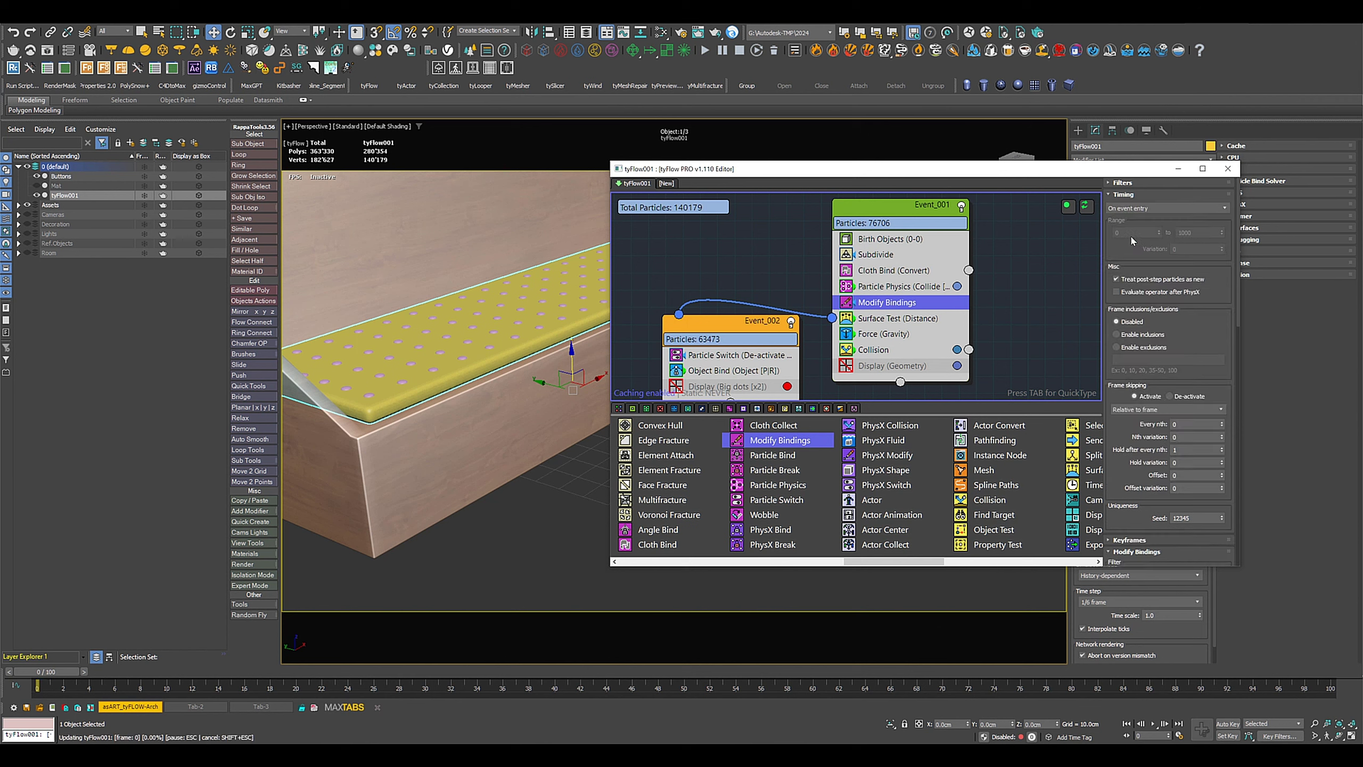
left_click(1115, 196)
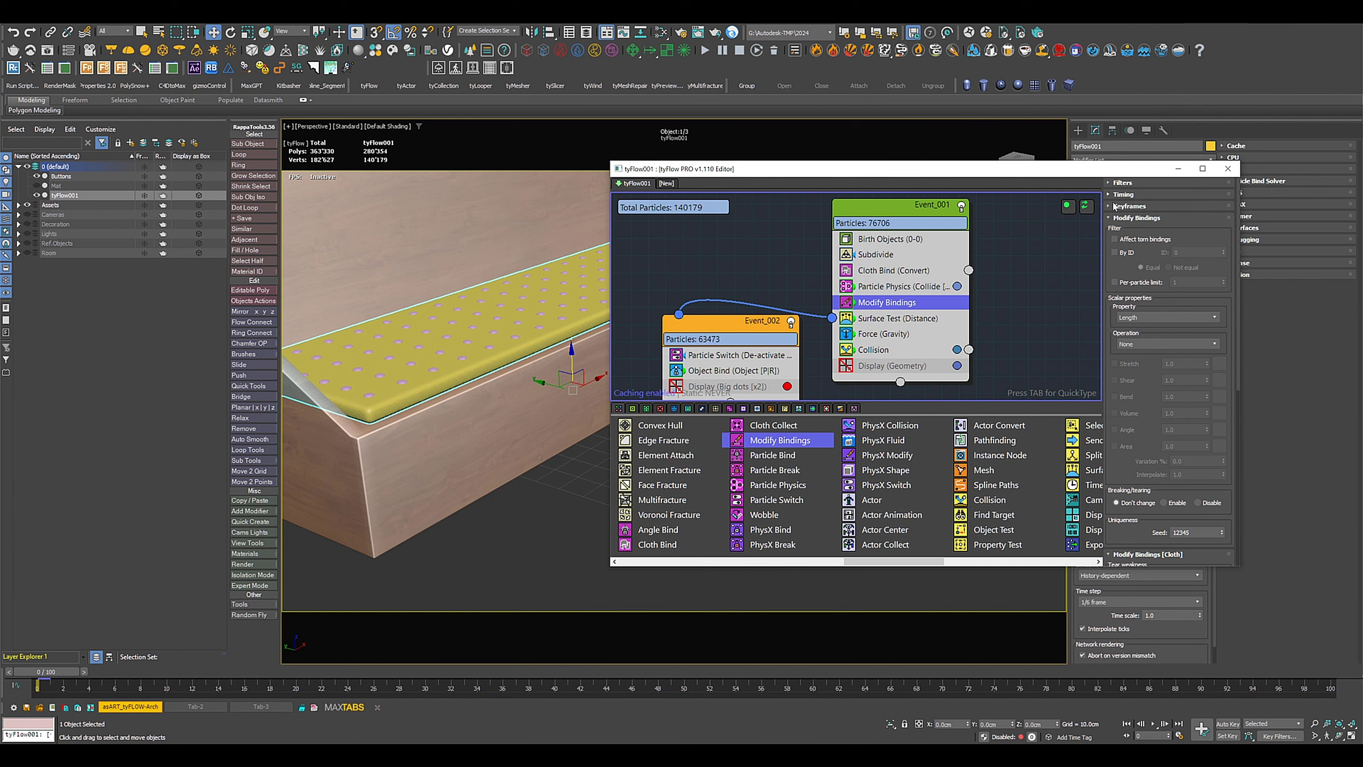
Step: Set the cloth inflation force of the Modify Bindings operator to 1.5 cm
left_click(1130, 218)
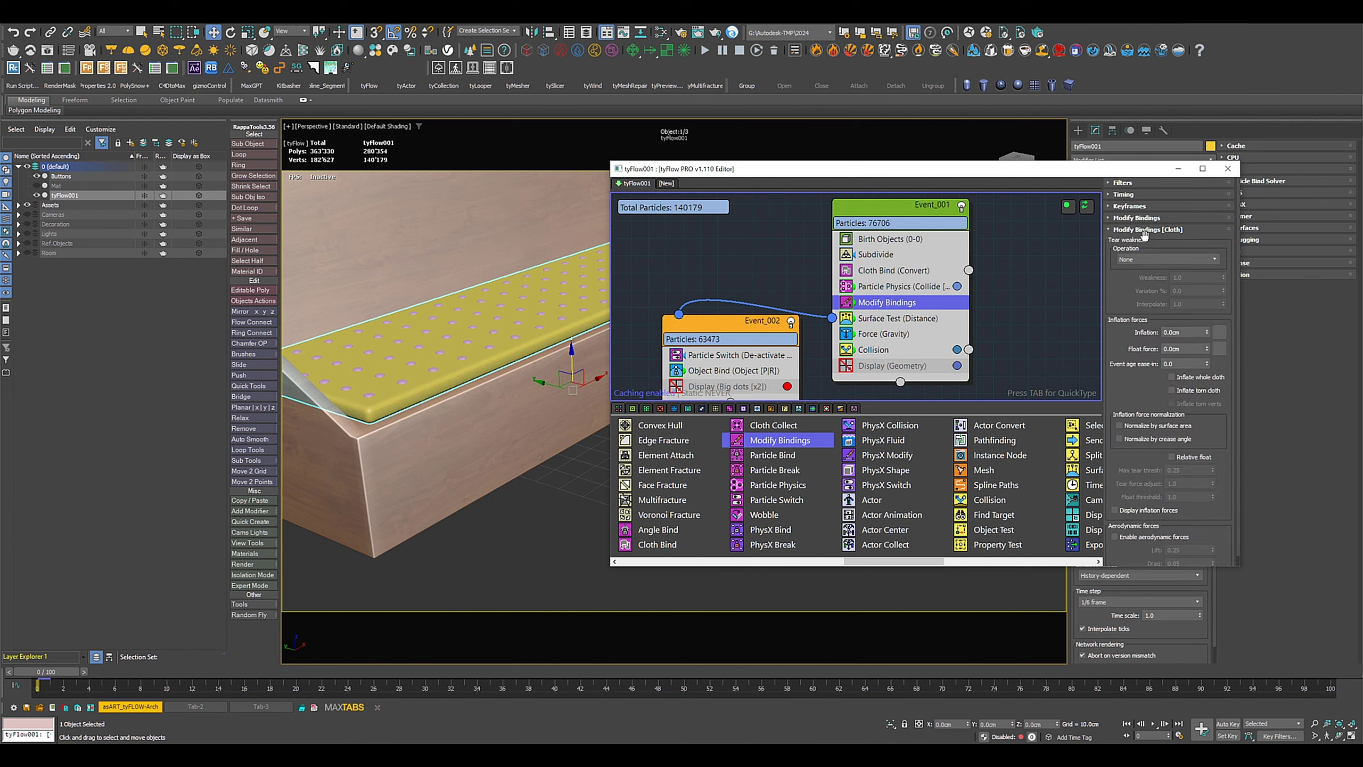
left_click(1181, 332)
type("1.5")
key("Return")
Step: Close the tyFlow editor, then play the cushion simulation and park the timeline at frame 44
left_click_drag(777, 169, 848, 171)
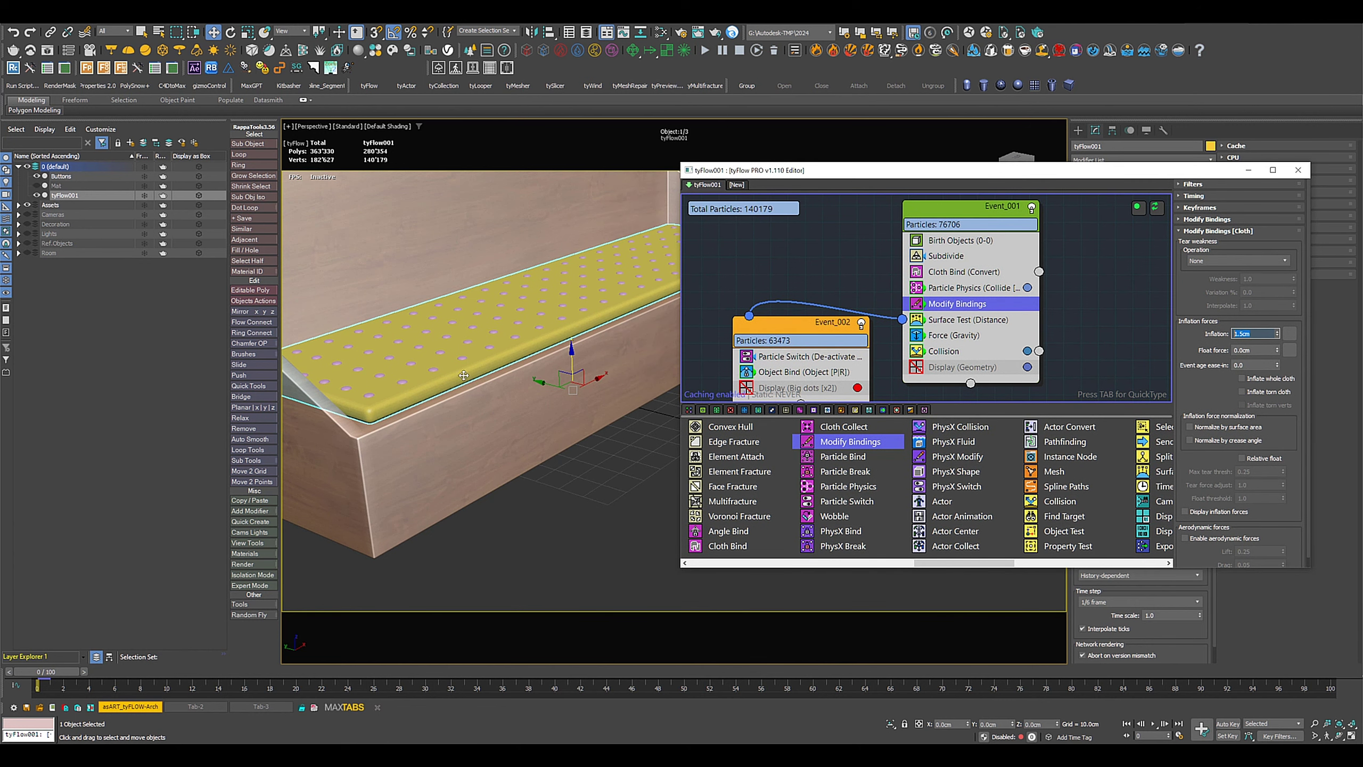
middle_click_drag(394, 399, 598, 418, "alt")
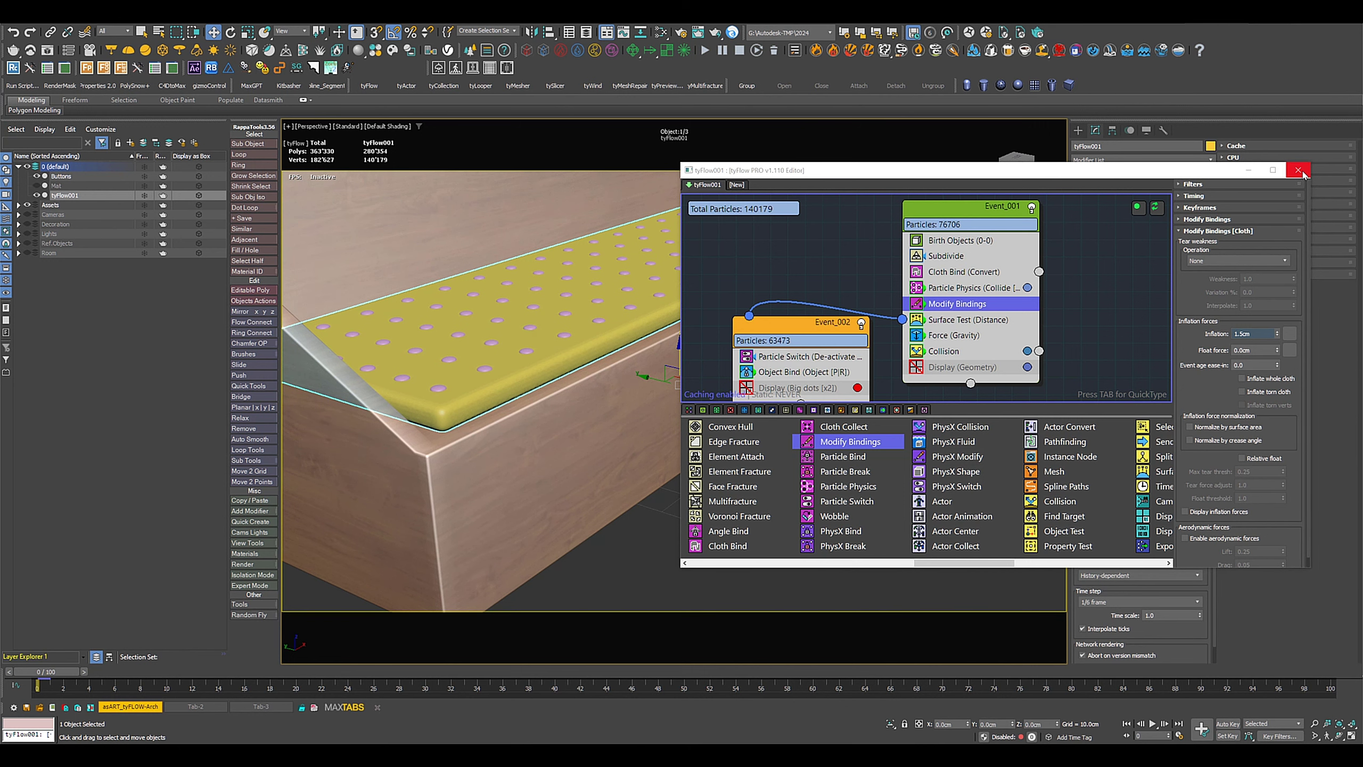
left_click(1299, 171)
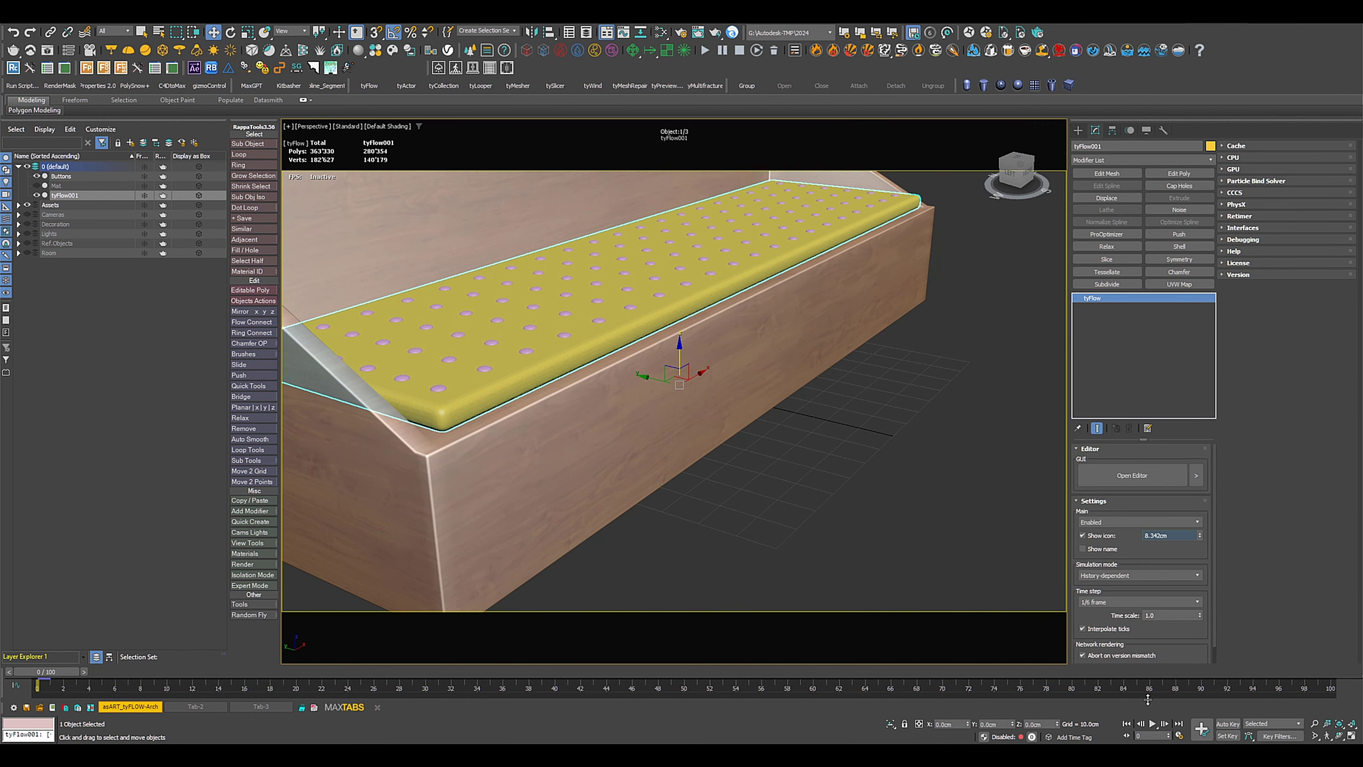
left_click(1153, 724)
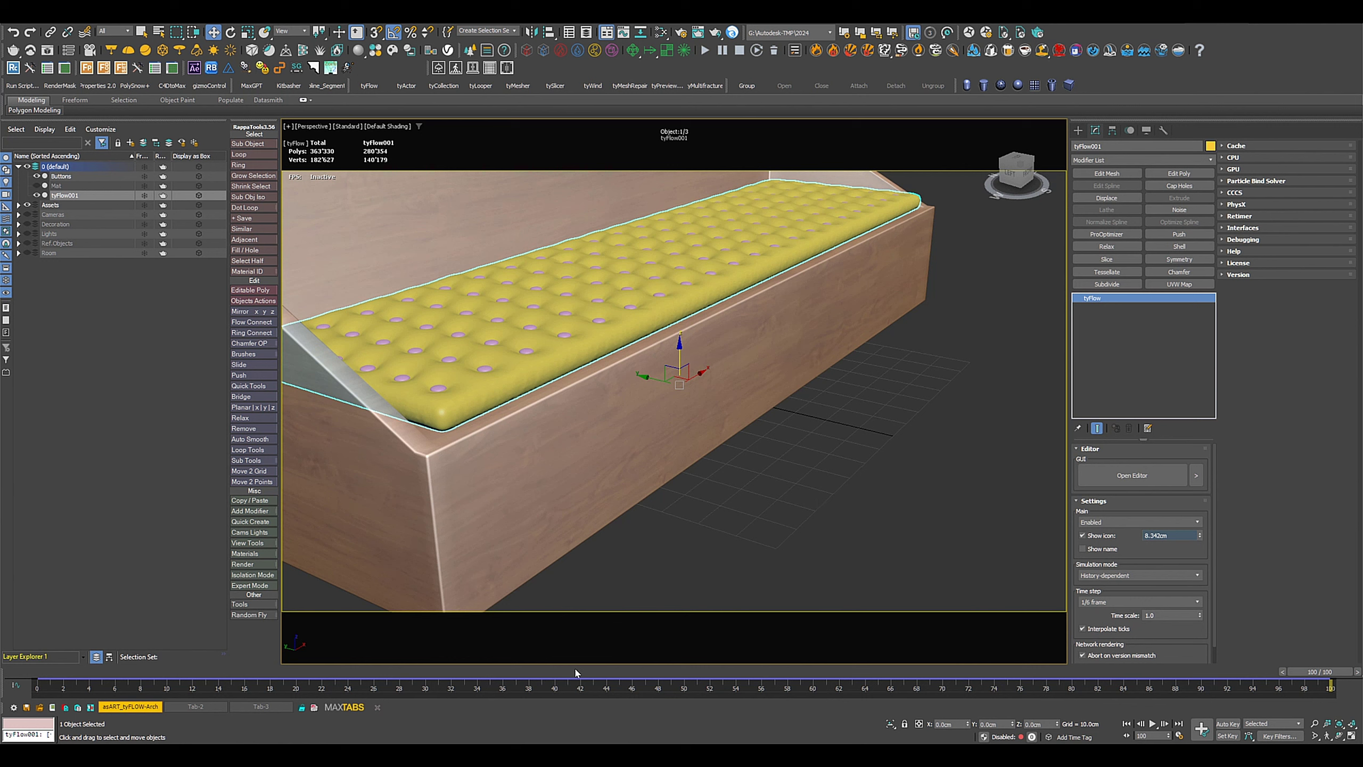
left_click_drag(576, 672, 614, 680)
key("w")
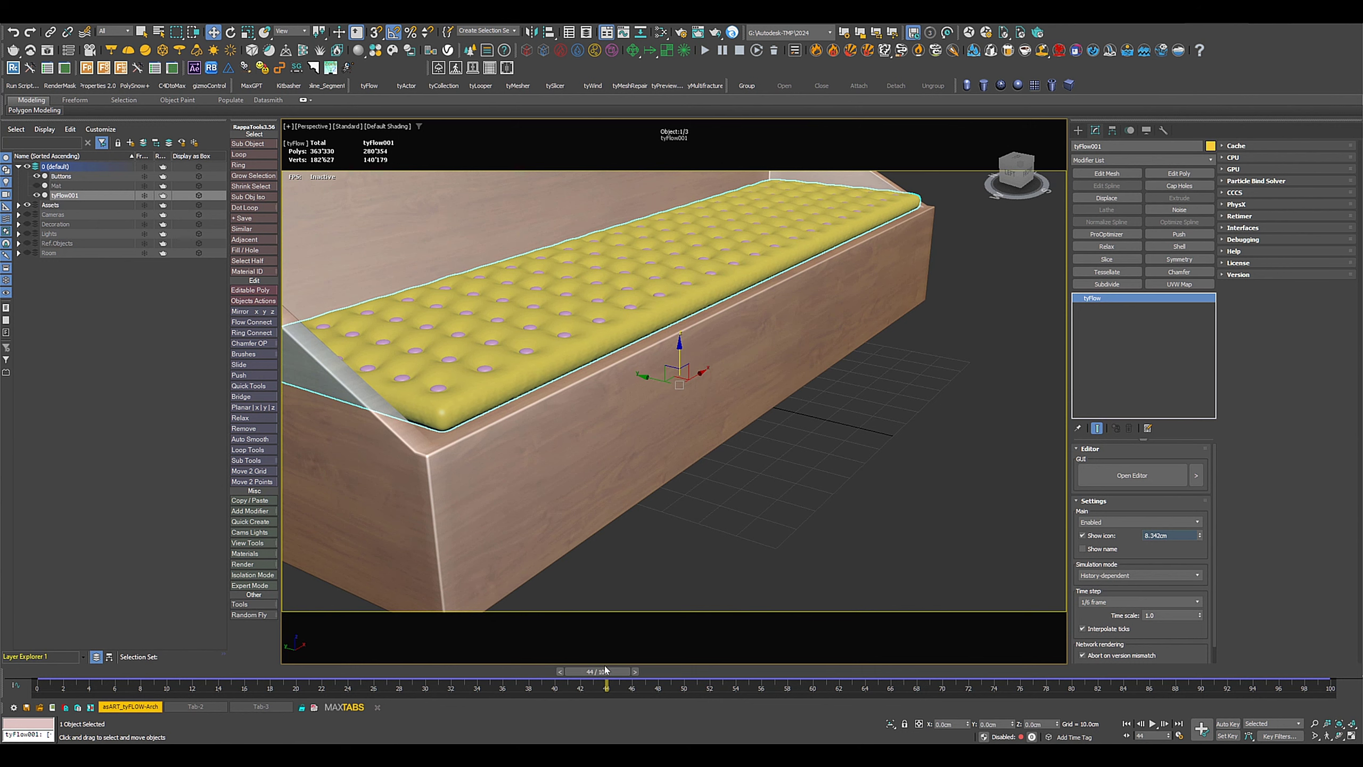
middle_click_drag(647, 408, 638, 441, "alt")
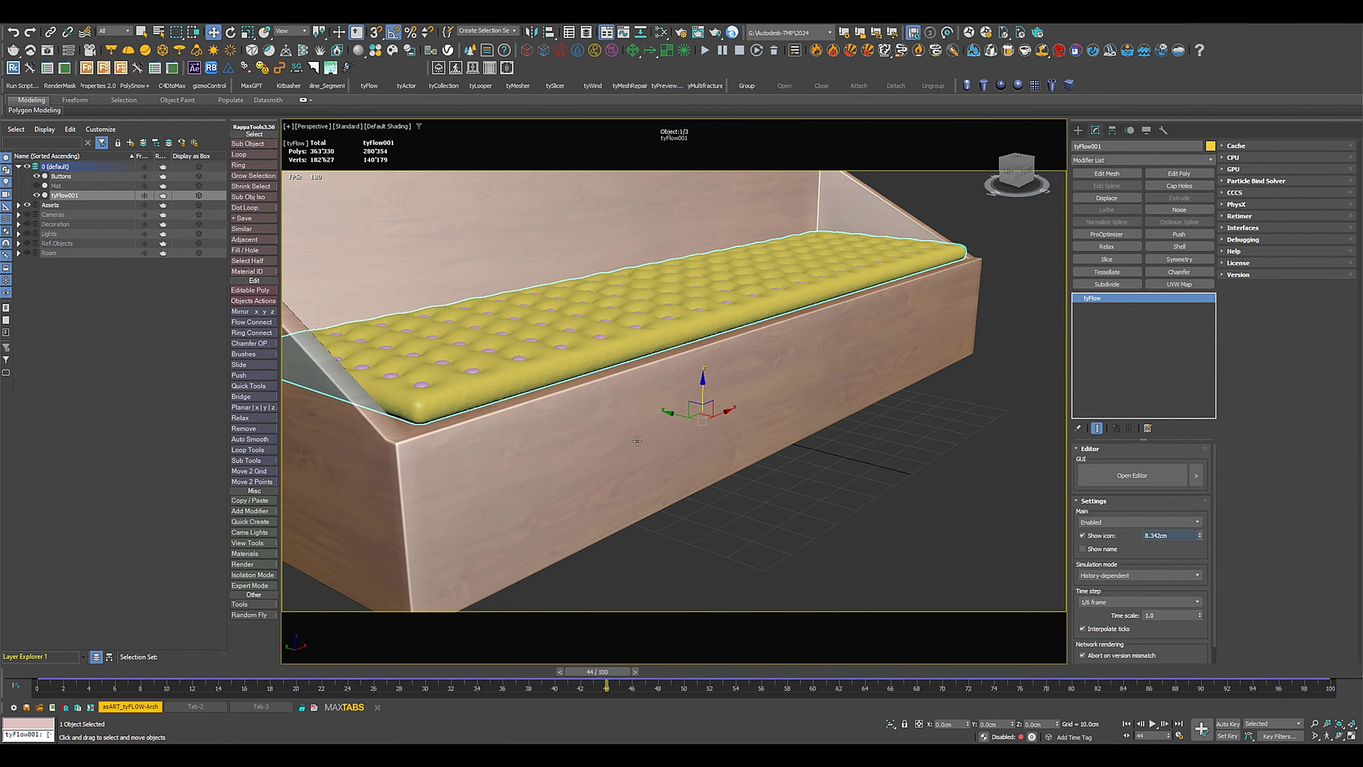
Step: Freeze the simulated cushion as an editable poly by adding an Edit Poly modifier and collapsing the stack
left_click(1176, 174)
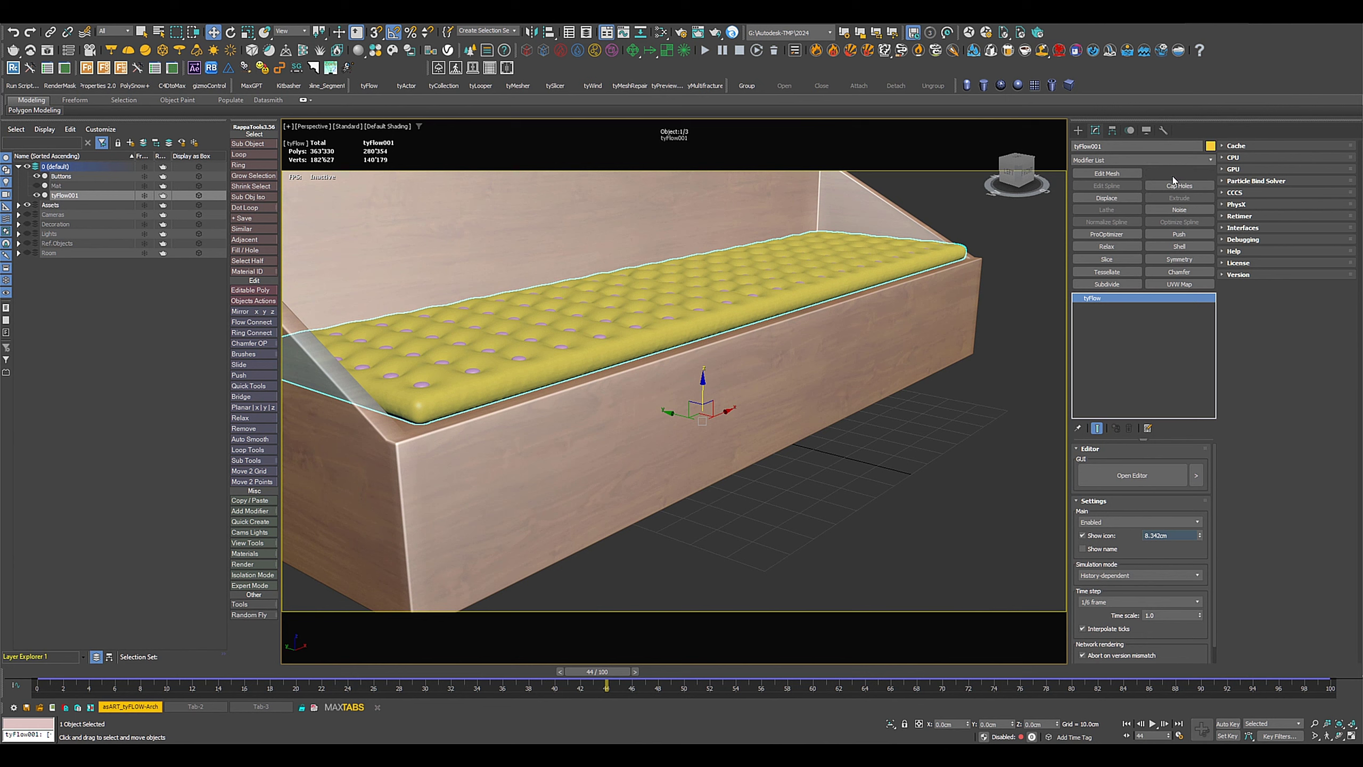
right_click(1108, 301)
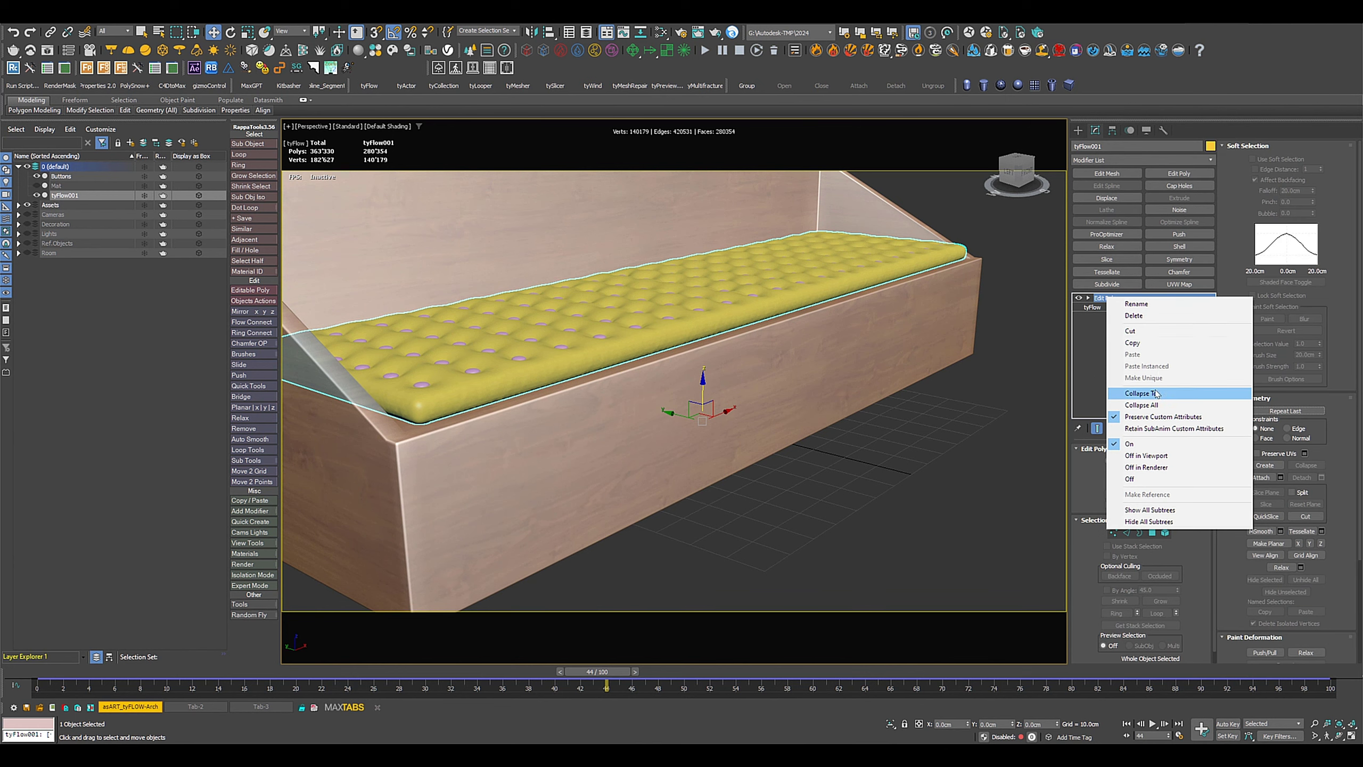
left_click(1133, 395)
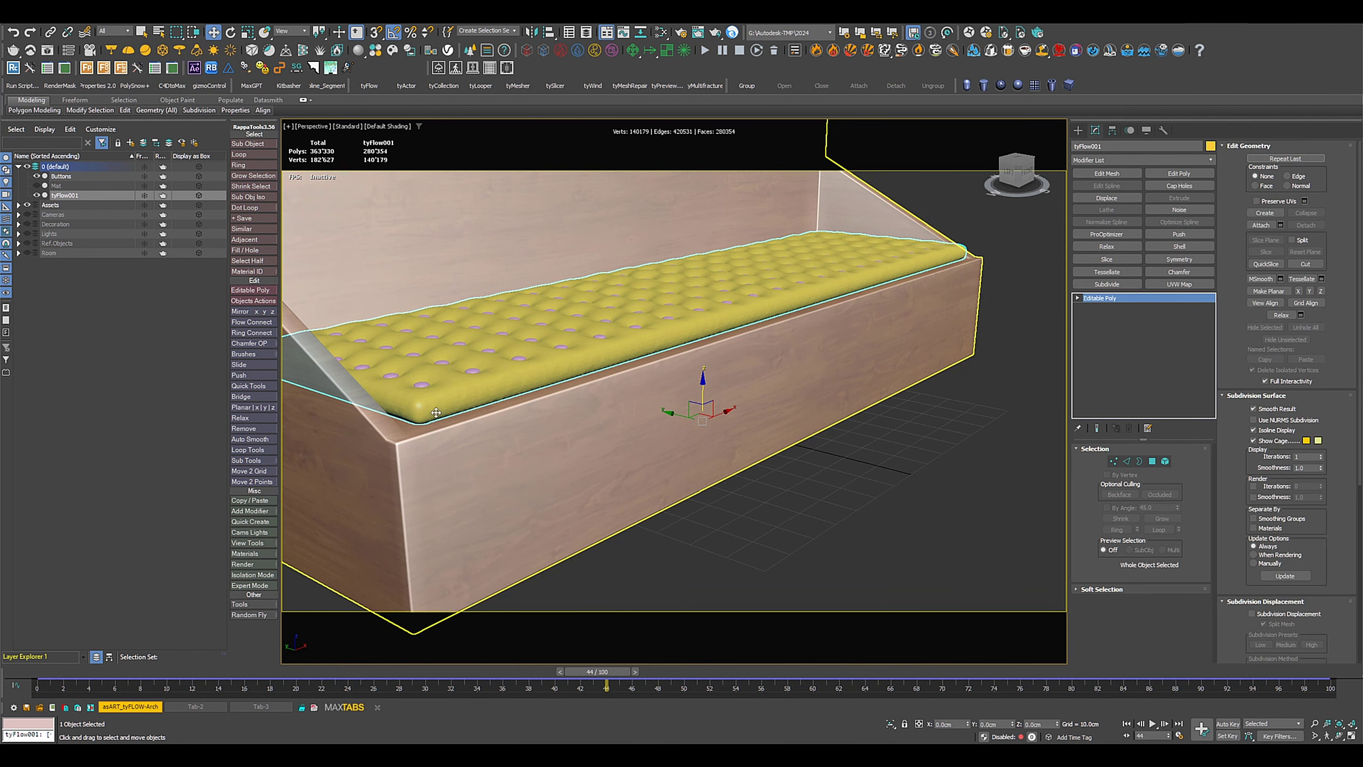
middle_click_drag(482, 363, 659, 414, "alt")
scroll(652, 394, "up", 3)
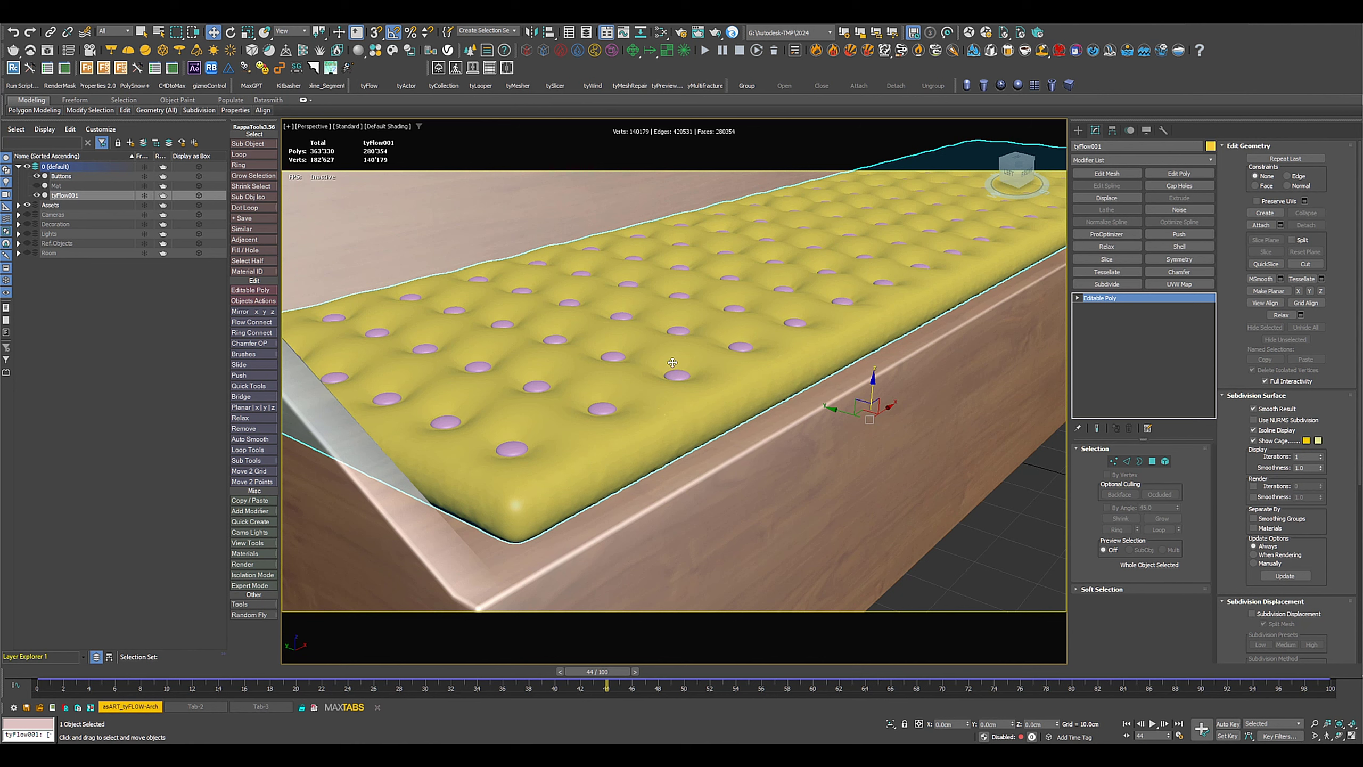
Step: Delete the original hidden Mat object and rename the collapsed tyFlow001 cushion as Mat
left_click(57, 186)
key("Delete")
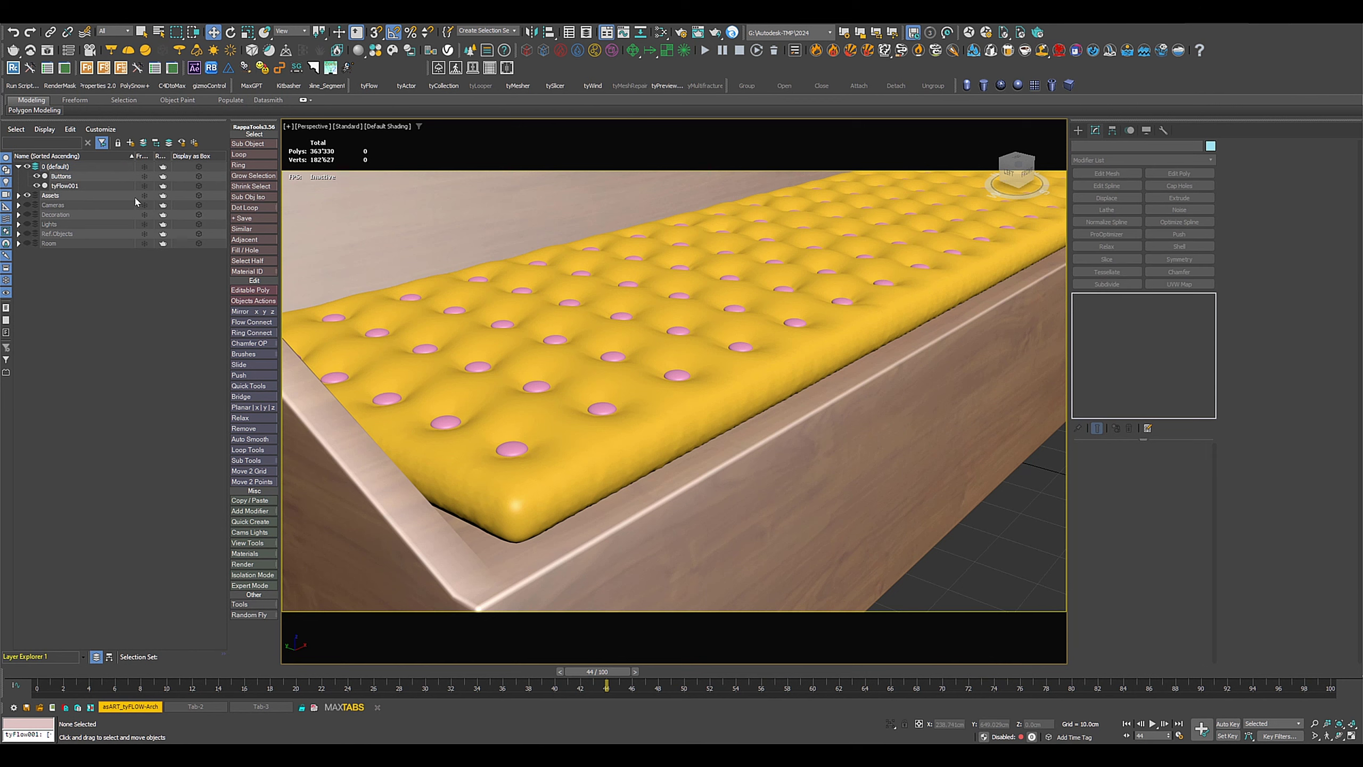
left_click(86, 187)
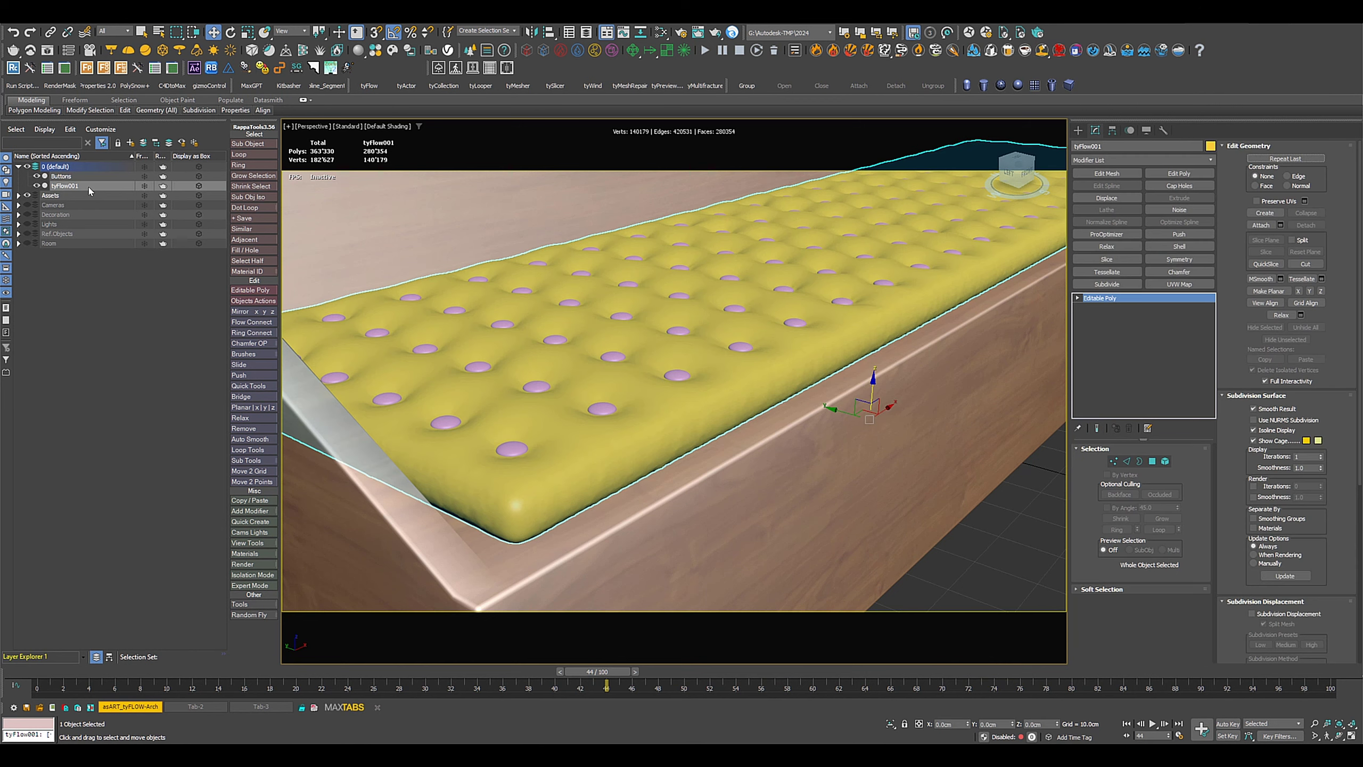
left_click(85, 187)
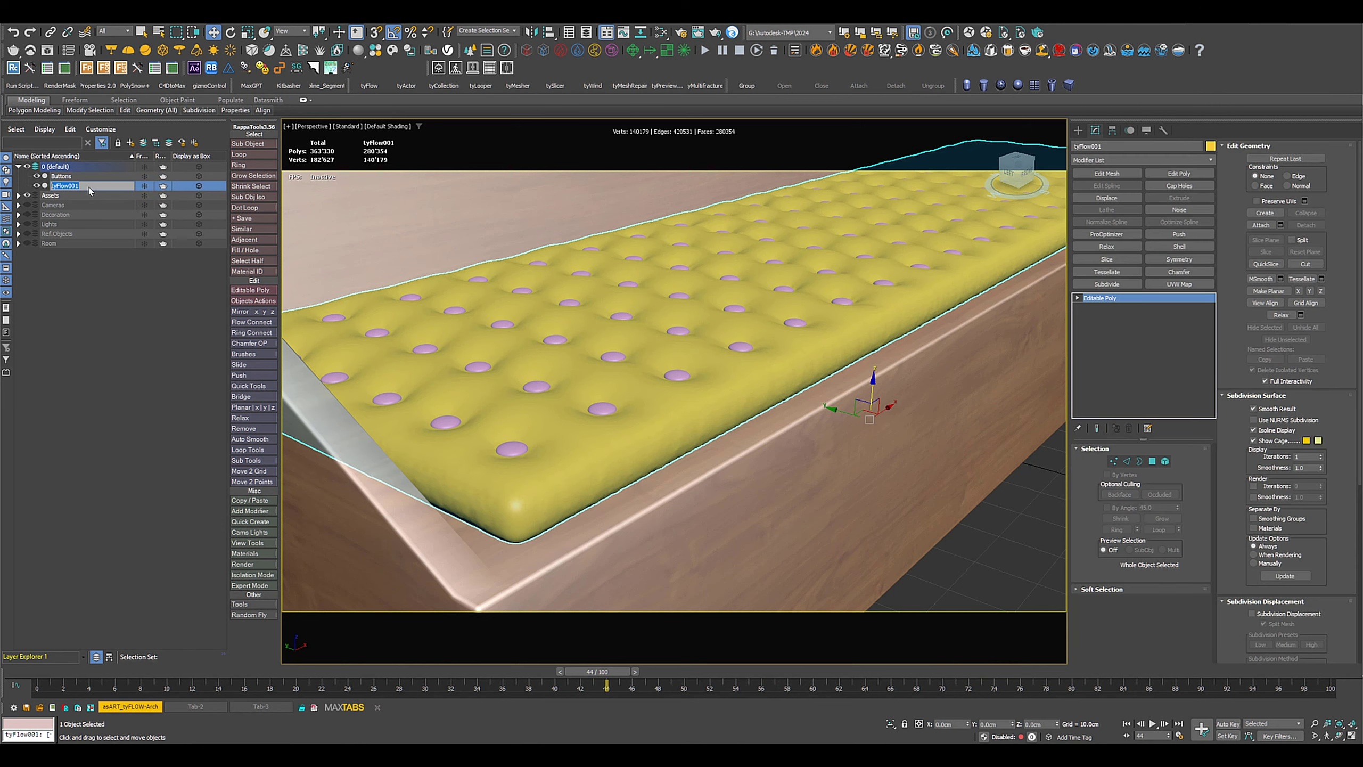
type("Mat")
key("Return")
Step: Link the Buttons object to the cushion as its parent and return to the Move tool
left_click(61, 176)
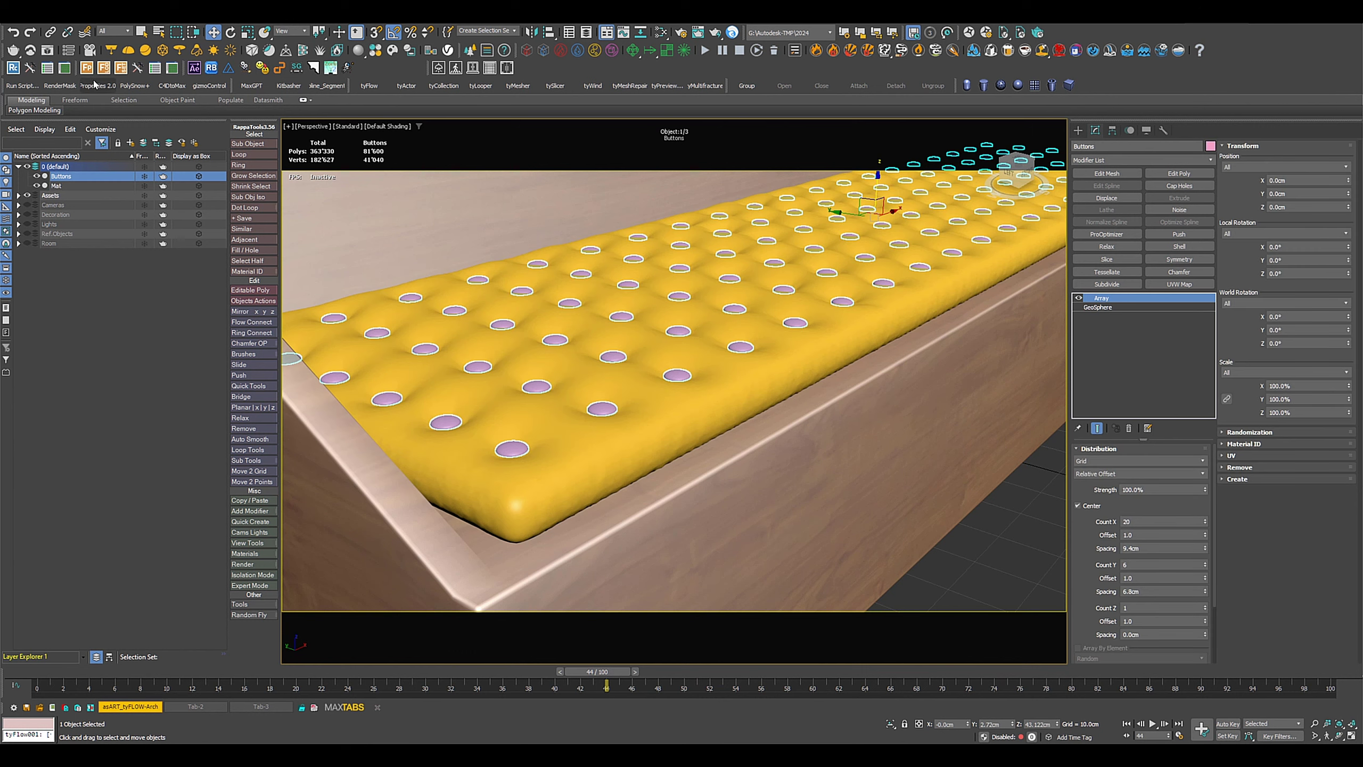
left_click(50, 32)
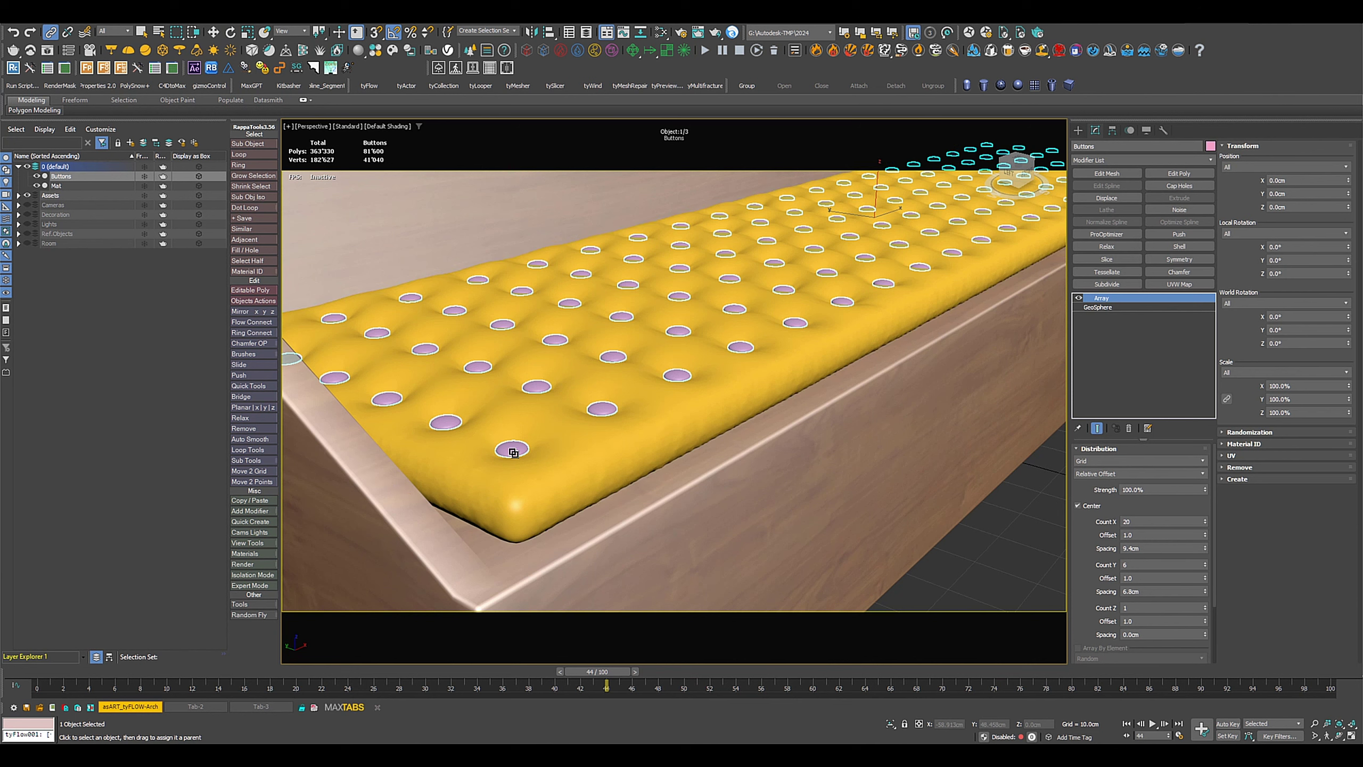
left_click_drag(513, 451, 573, 446)
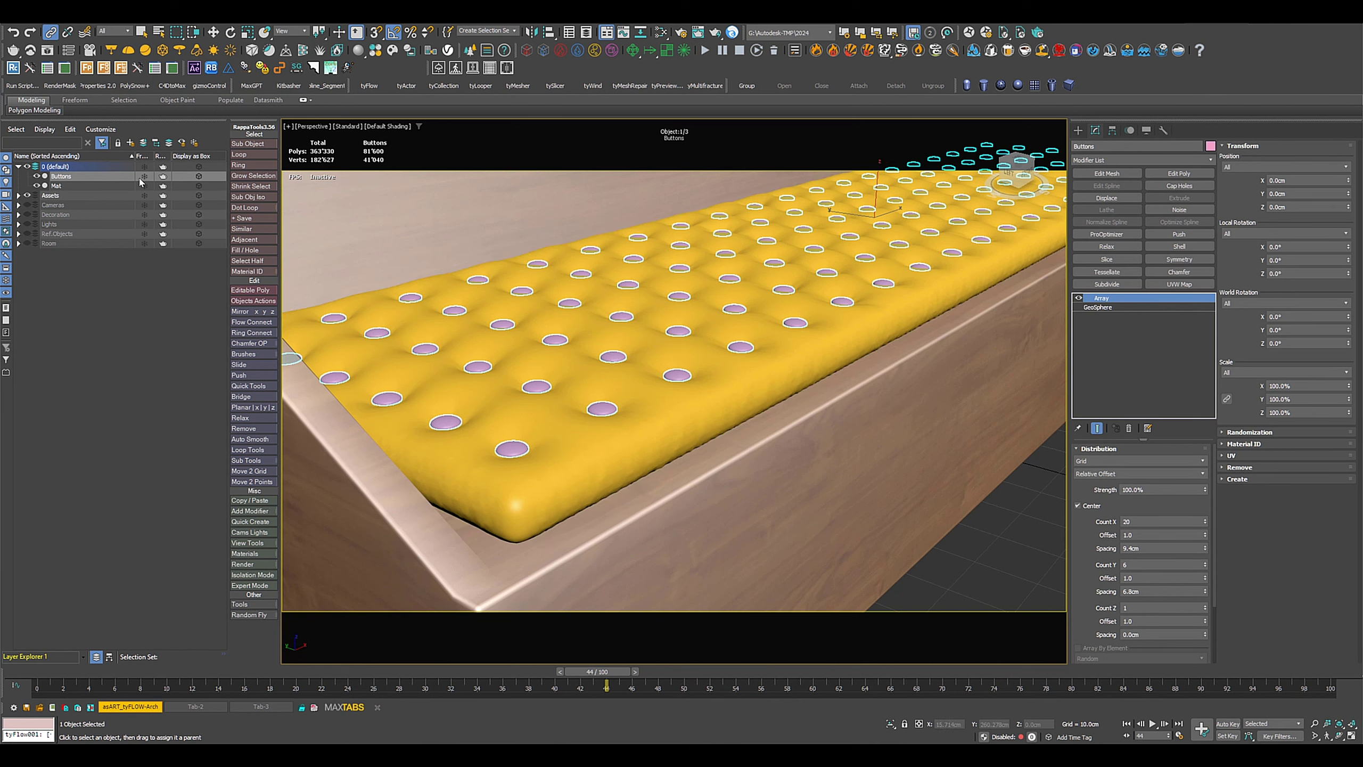
left_click(213, 31)
Step: Center the pivot of the Mat to the object
left_click(74, 188)
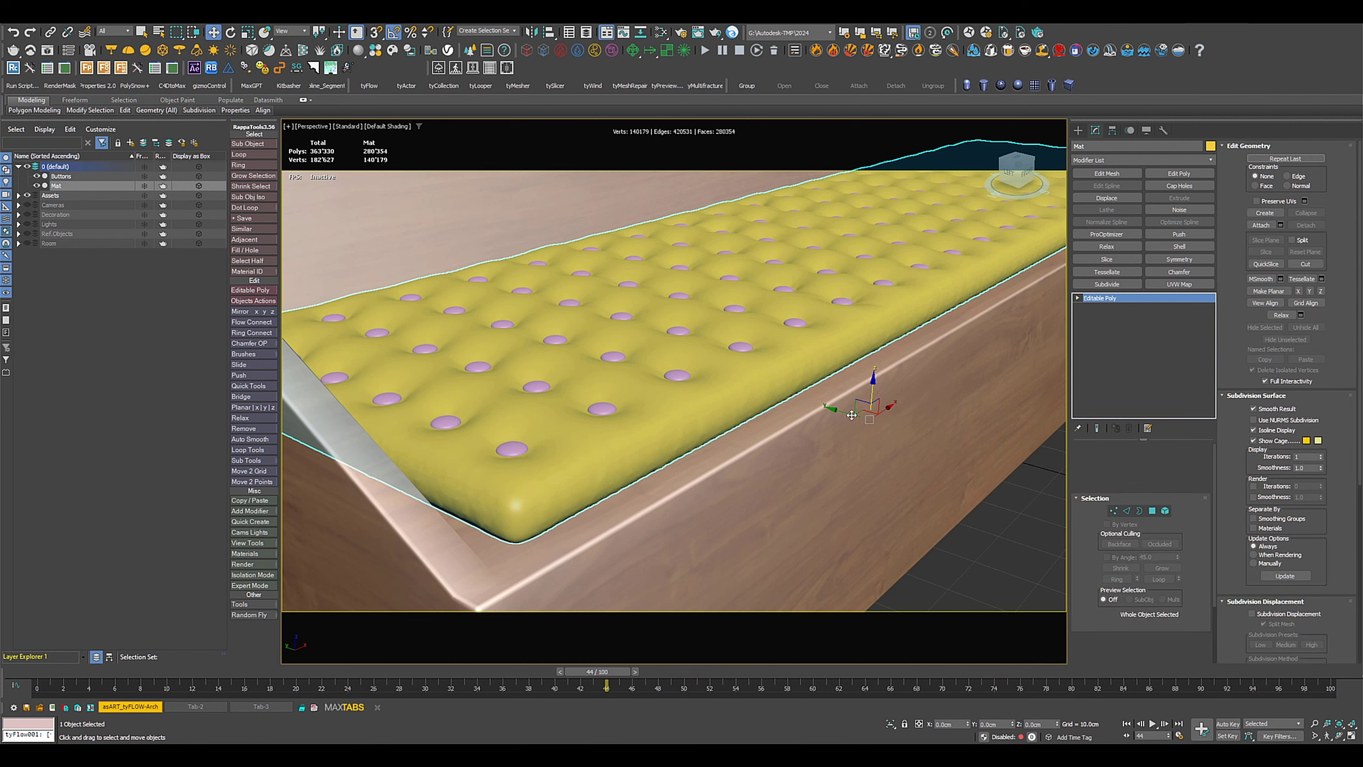
left_click(1119, 132)
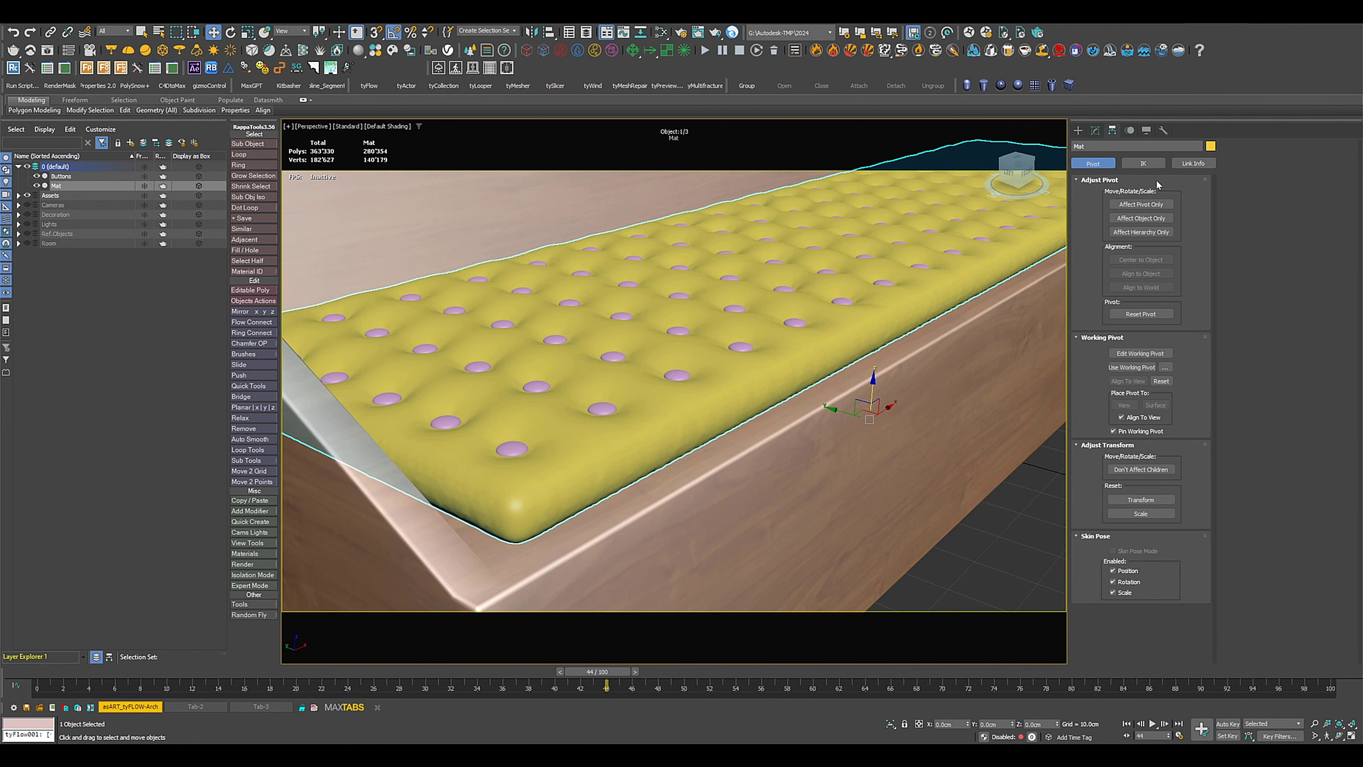
left_click(1141, 204)
left_click(1140, 260)
left_click(1143, 206)
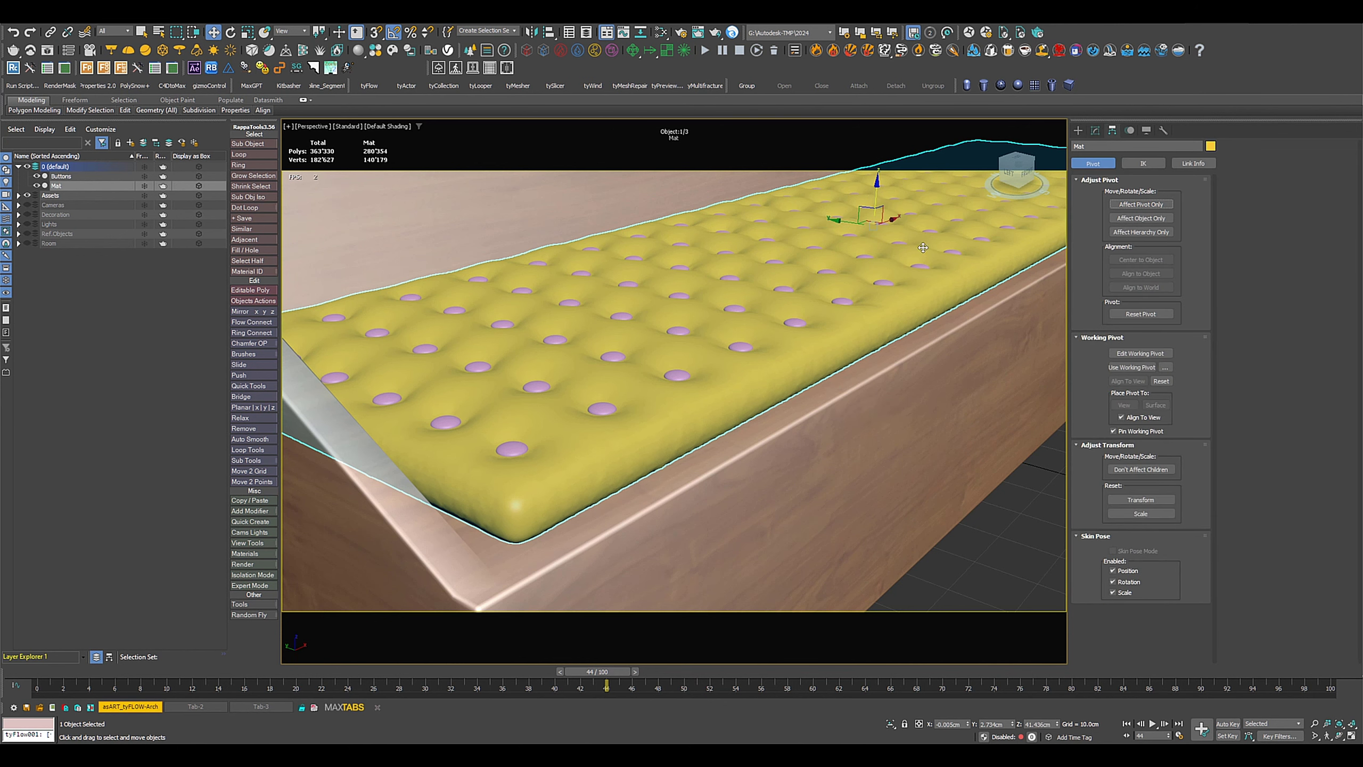
Step: Test-move the Mat together with its linked buttons and undo the move
left_click_drag(845, 221, 889, 226)
key("ctrl+z")
scroll(672, 456, "down", 5)
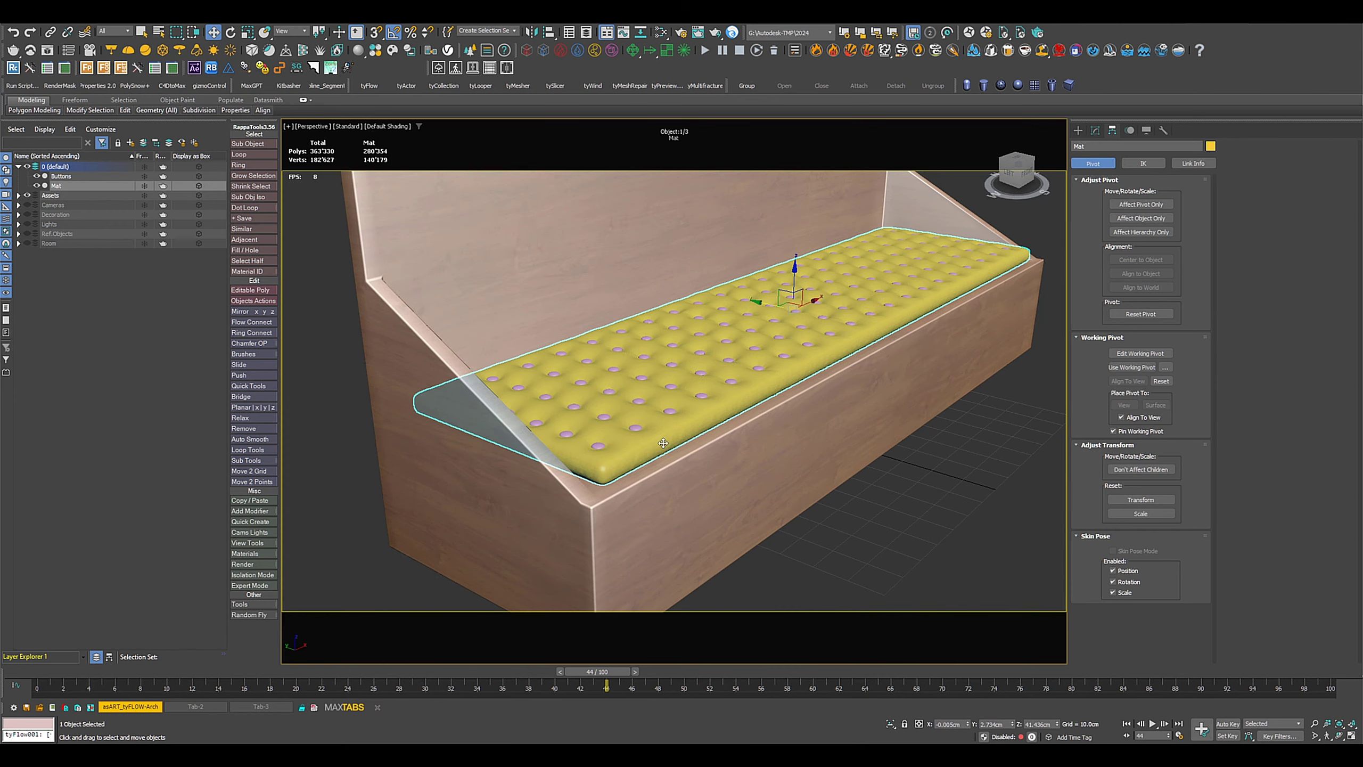
middle_click_drag(673, 456, 729, 531, "alt")
scroll(692, 426, "up", 3)
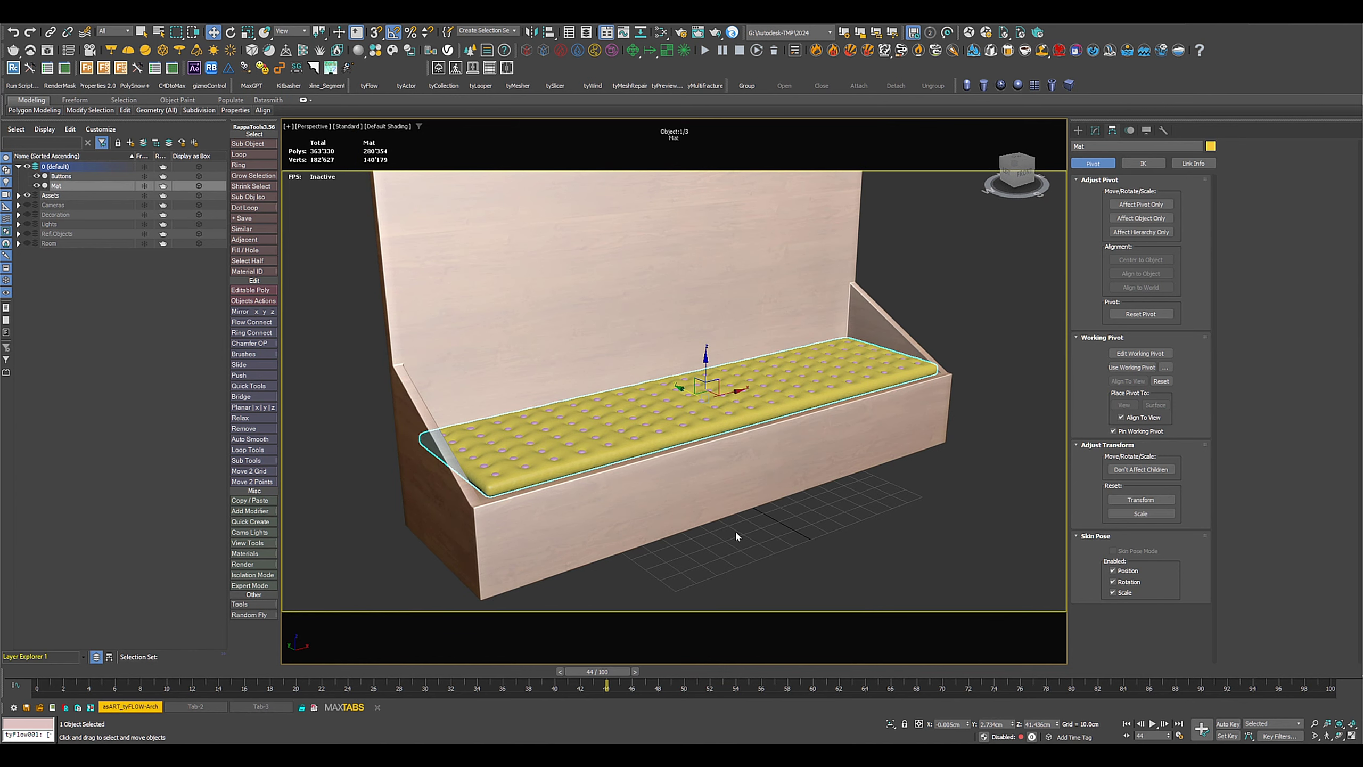
Step: Import the dark blue pillow from the Chaos Cosmos Browser and place it beside the near end of the bench
left_click(393, 51)
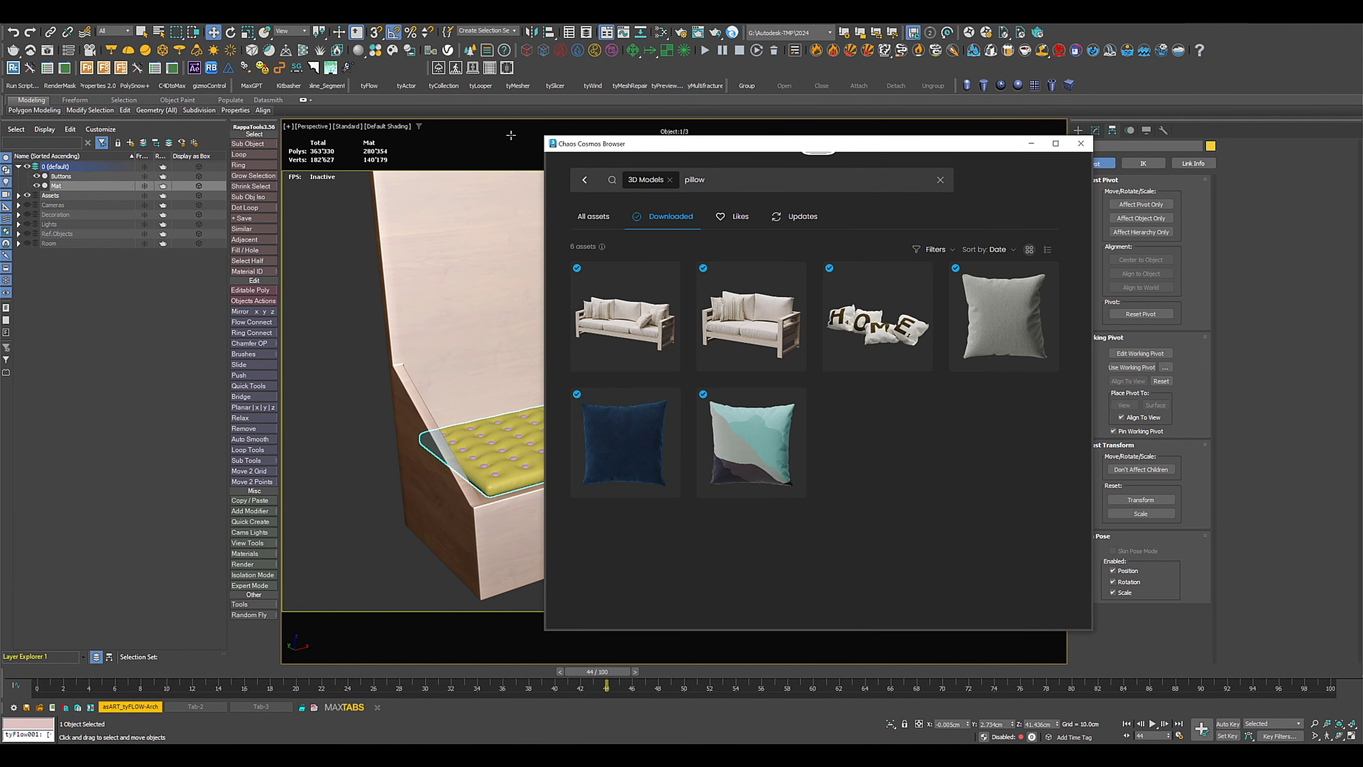
mouse_move(623, 430)
left_click_drag(669, 399, 359, 540)
left_click(359, 541)
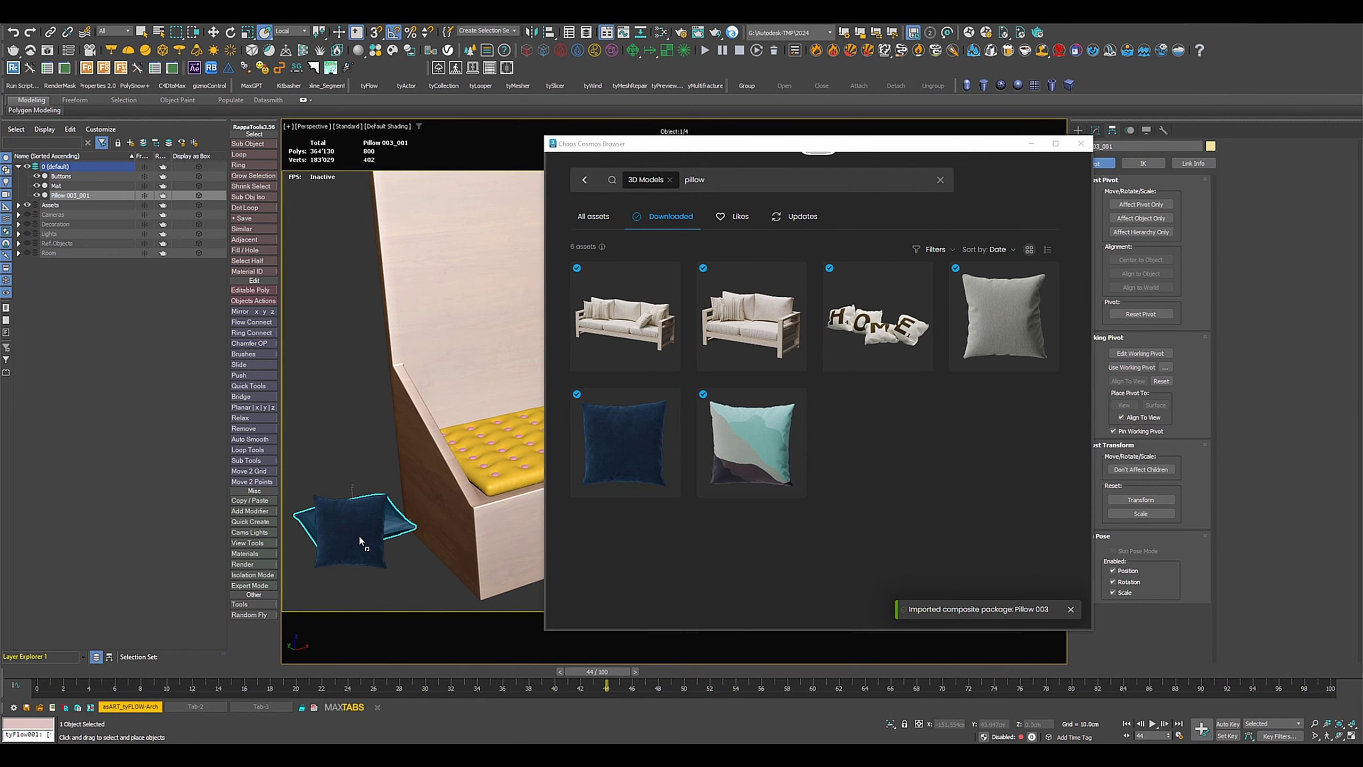
Step: Close the Chaos Cosmos Browser, then move the pillow above the bench seat and rotate it upright to face the front
left_click(1081, 143)
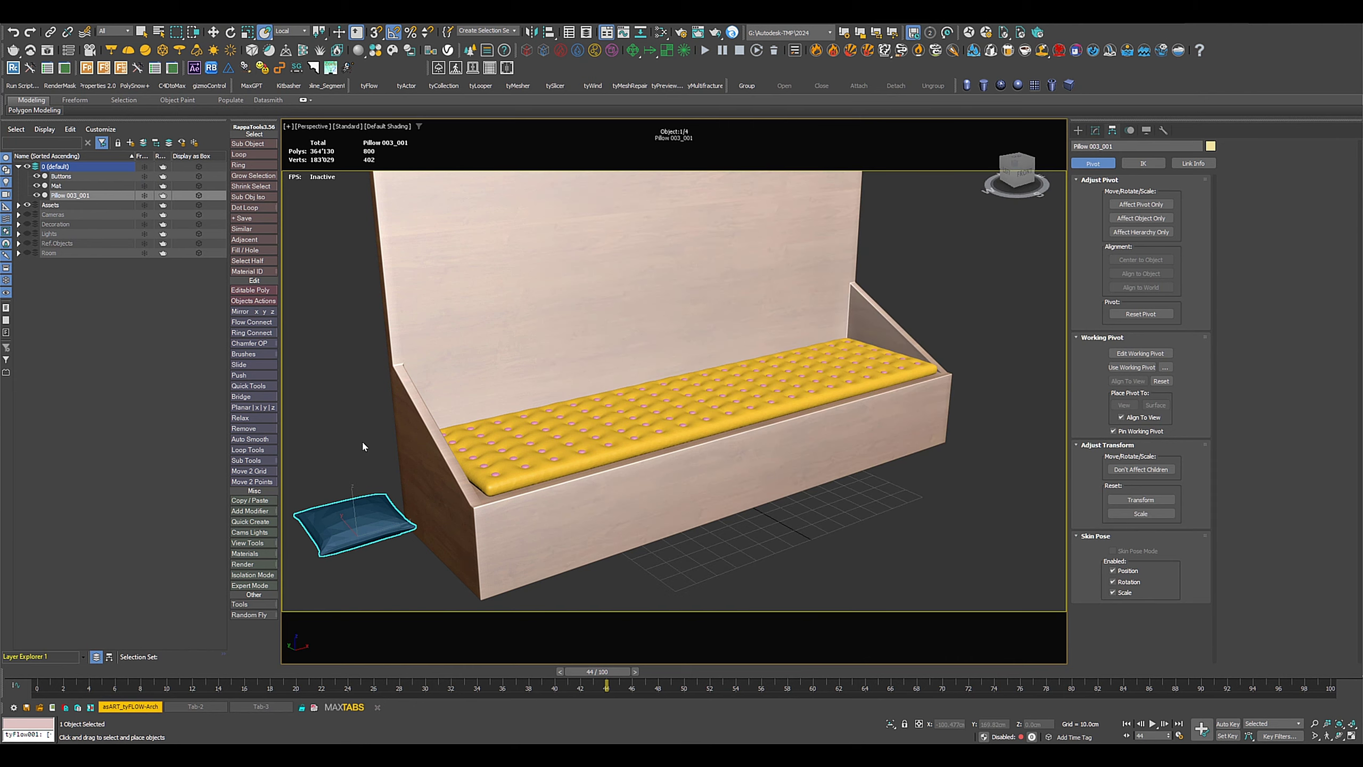
left_click(214, 31)
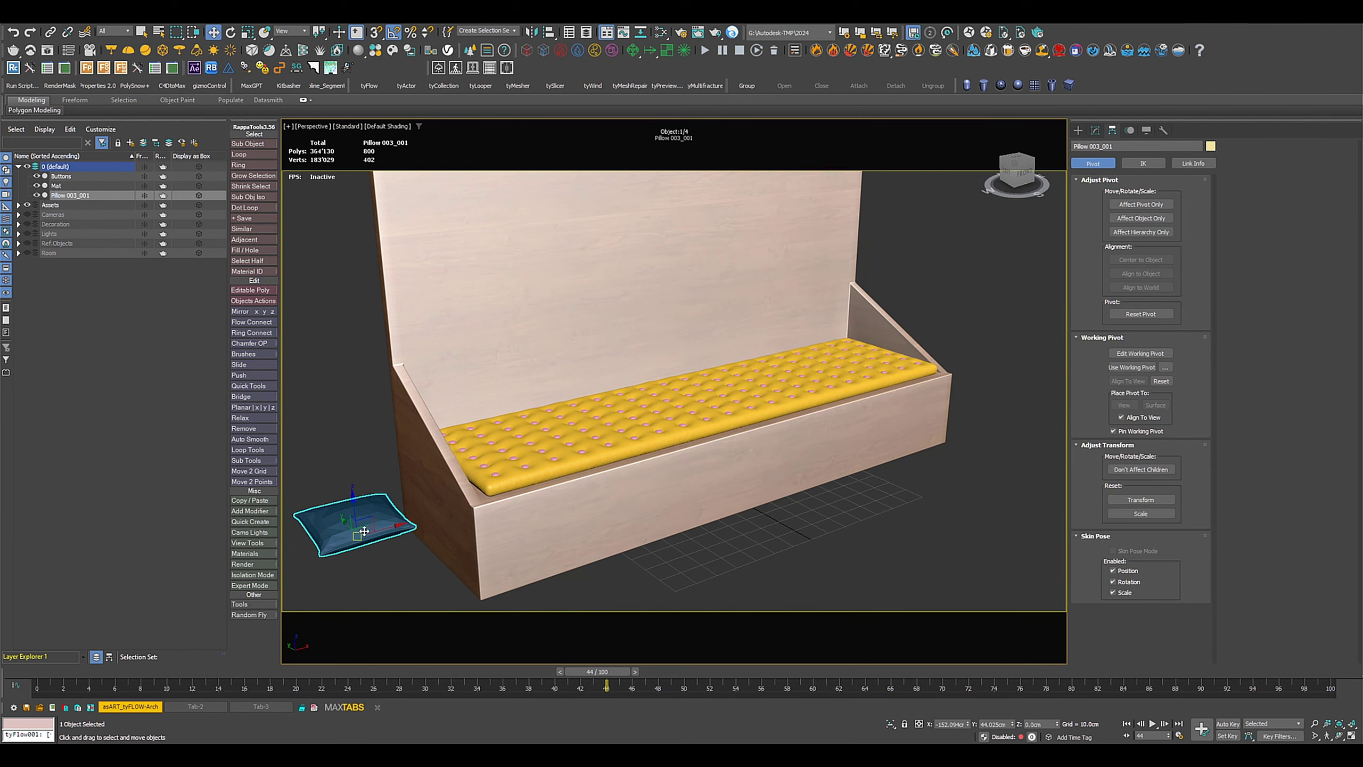
left_click_drag(376, 532, 699, 284)
key("e")
key("w")
Step: Center the pillow's pivot to the object and align the pivot to the world
left_click(1131, 204)
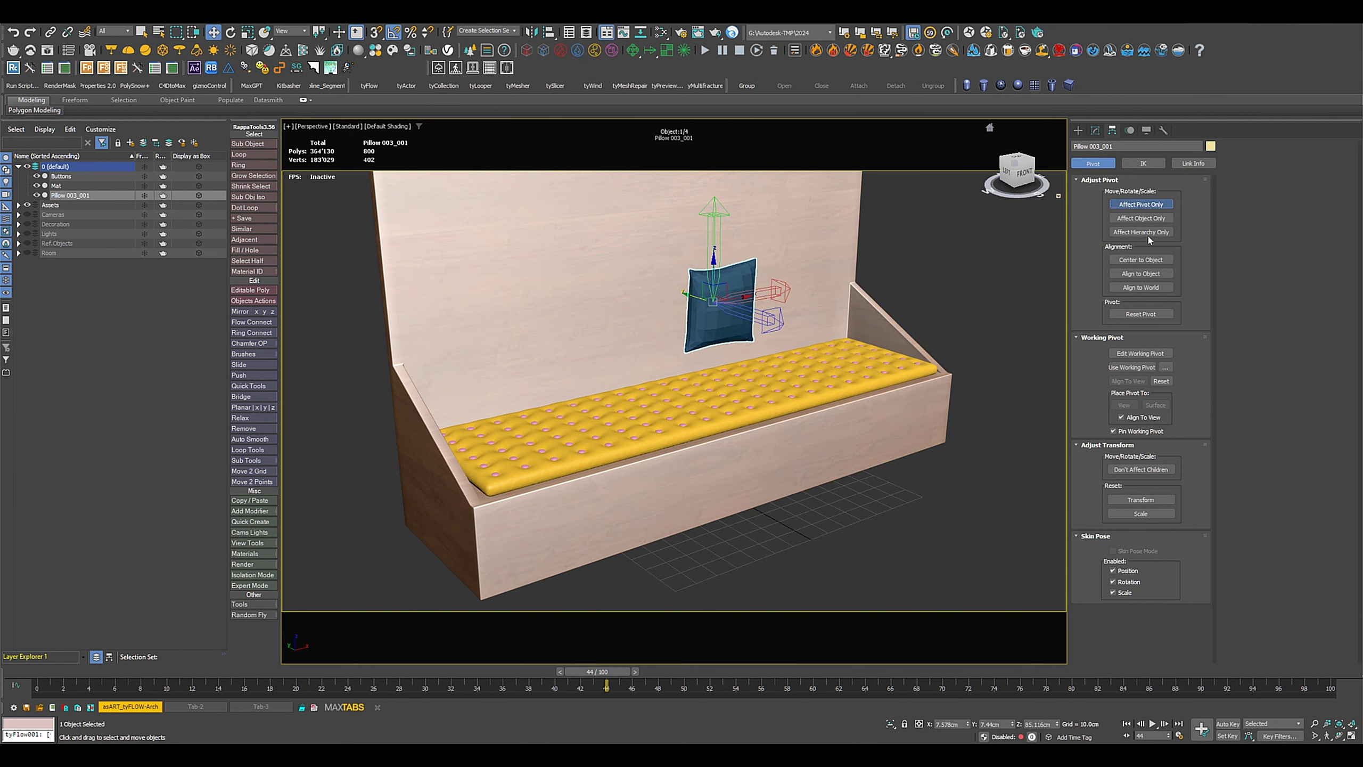
left_click(1150, 207)
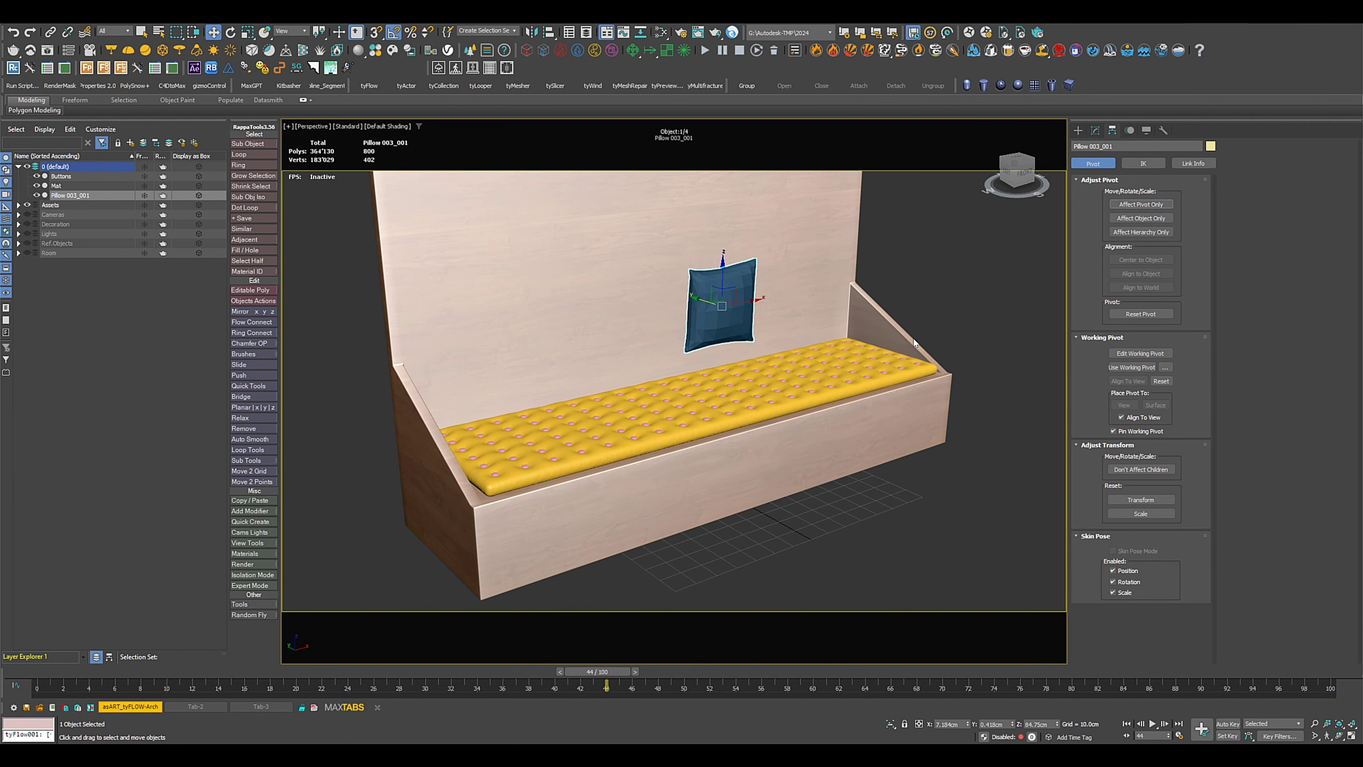
middle_click_drag(857, 349, 746, 385)
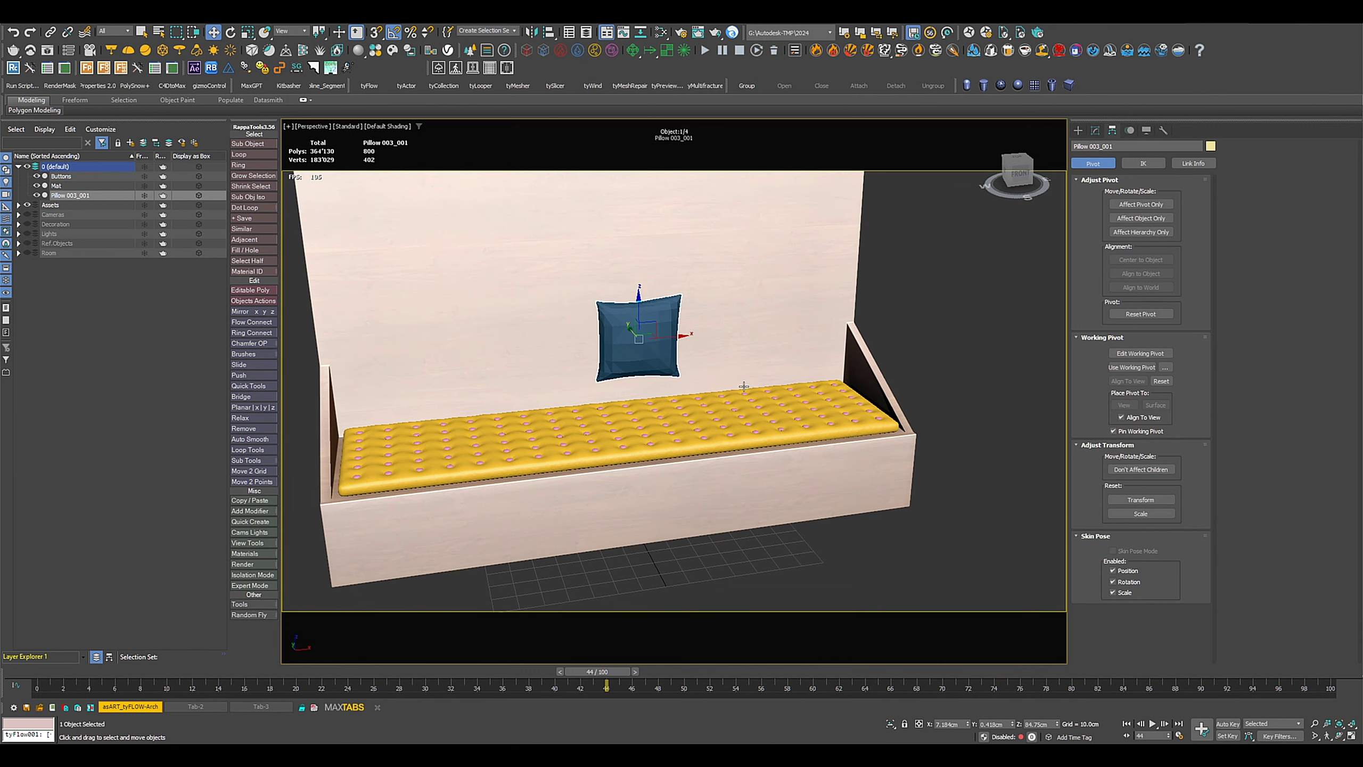
left_click(1154, 205)
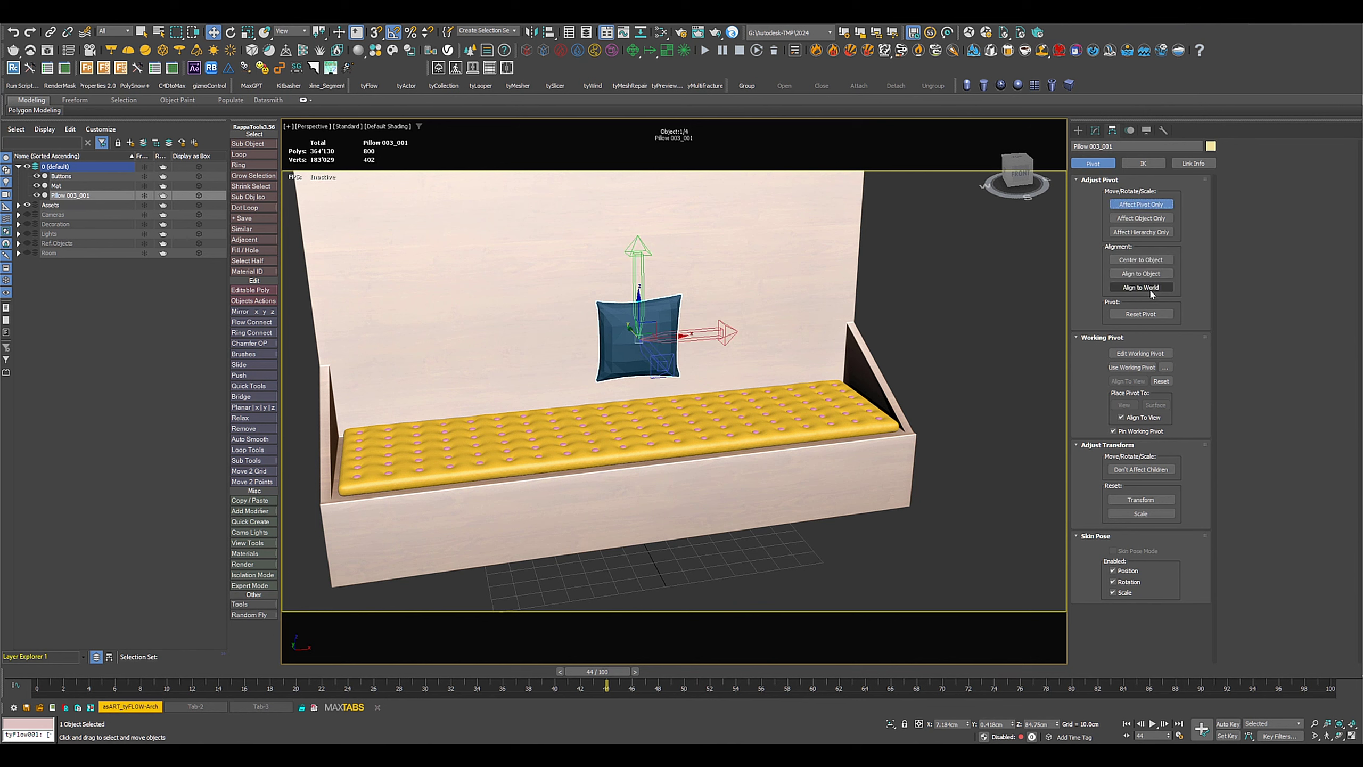
left_click(1139, 205)
Step: Set the pillow proxy's preview type to show whole mesh, then convert it to Editable Poly by collapsing an Edit Poly modifier
left_click(1095, 130)
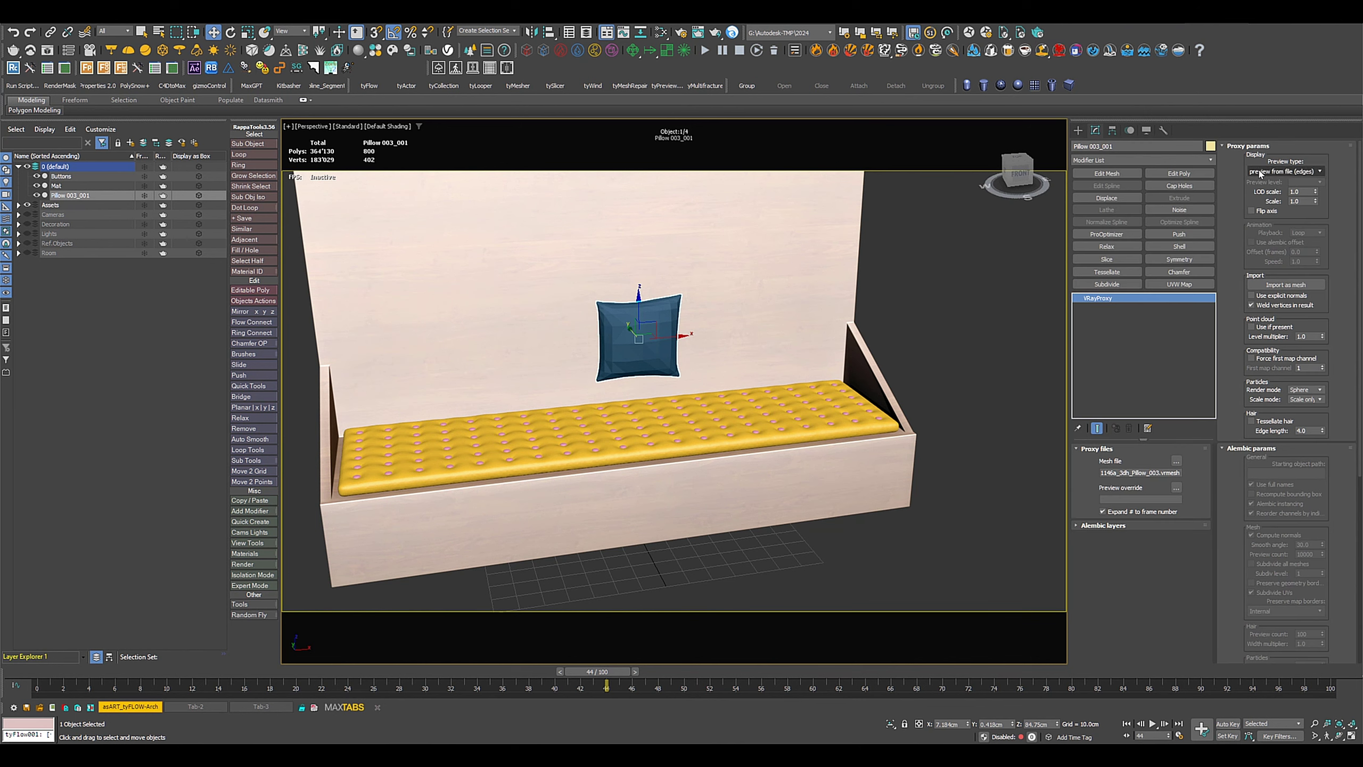
left_click(1285, 171)
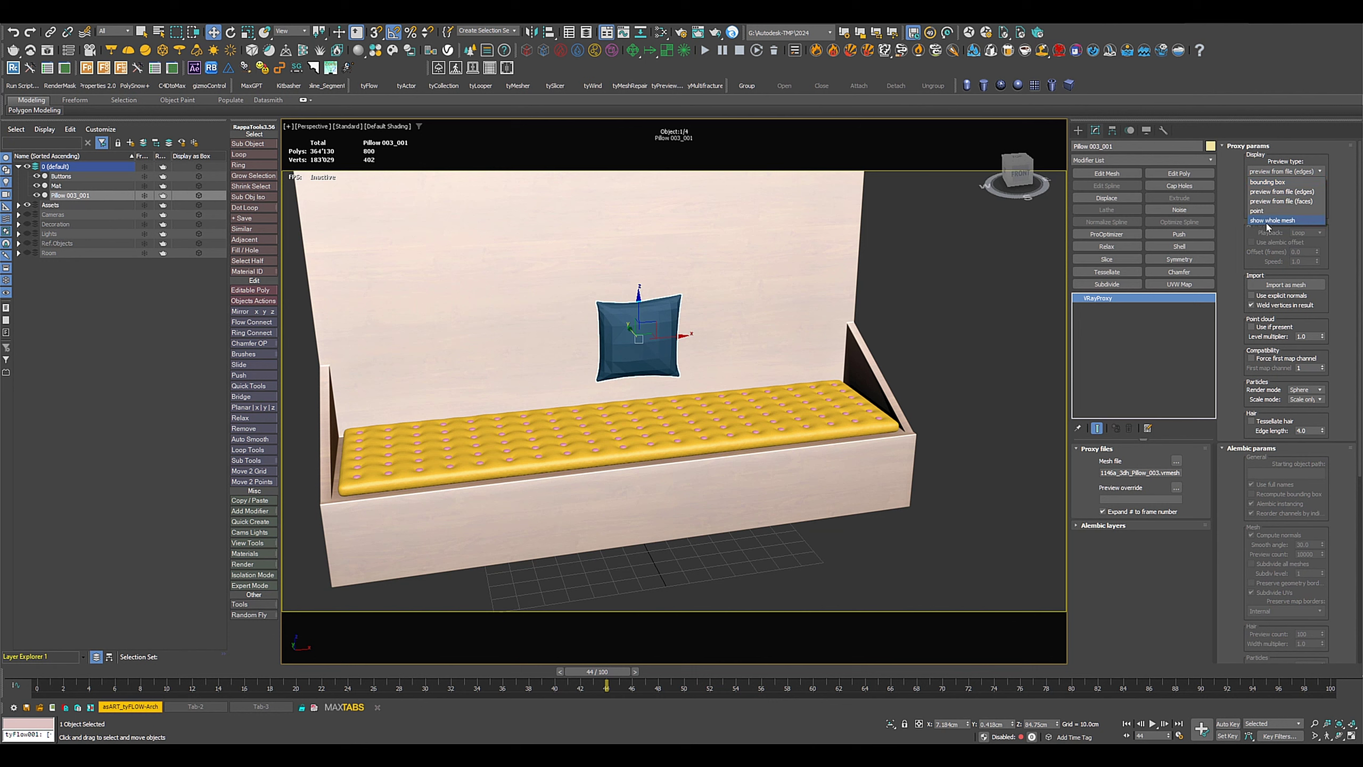
left_click(1271, 220)
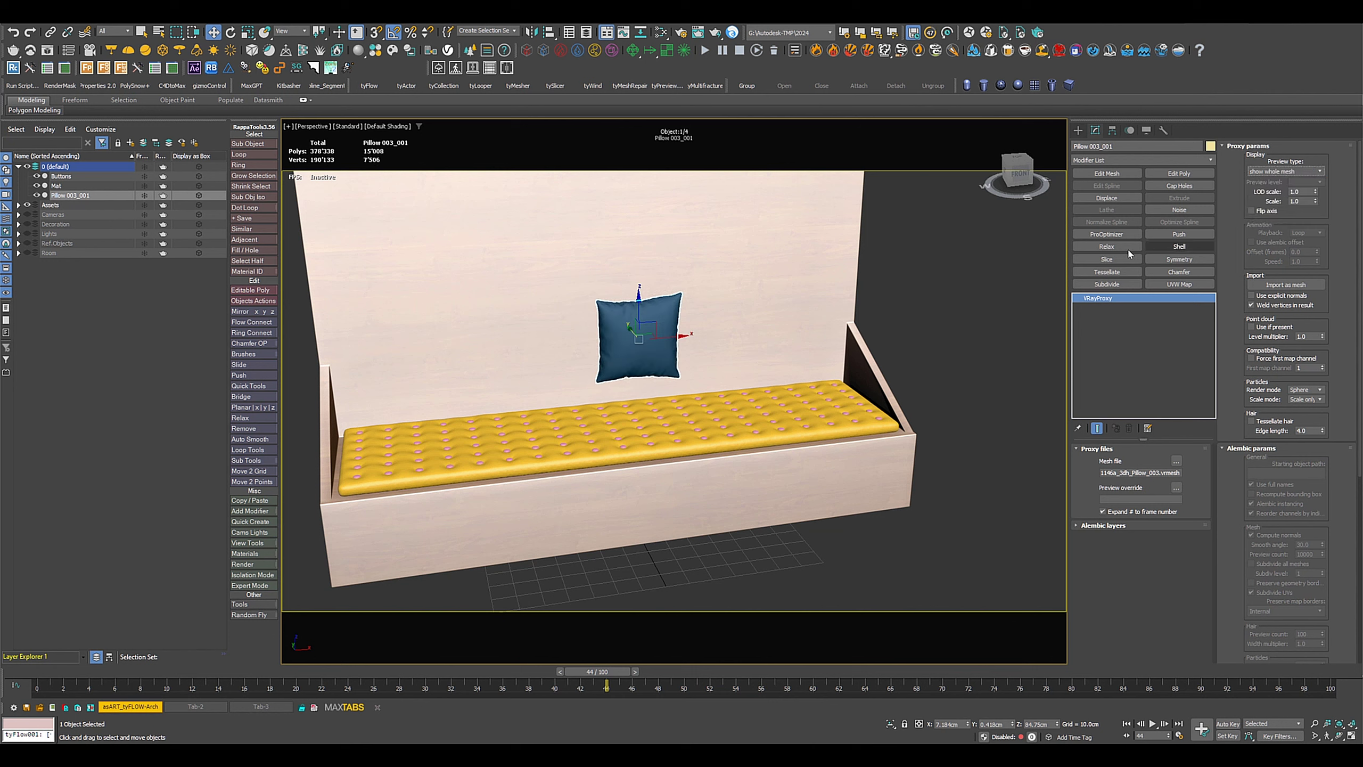
left_click(1179, 174)
right_click(1105, 298)
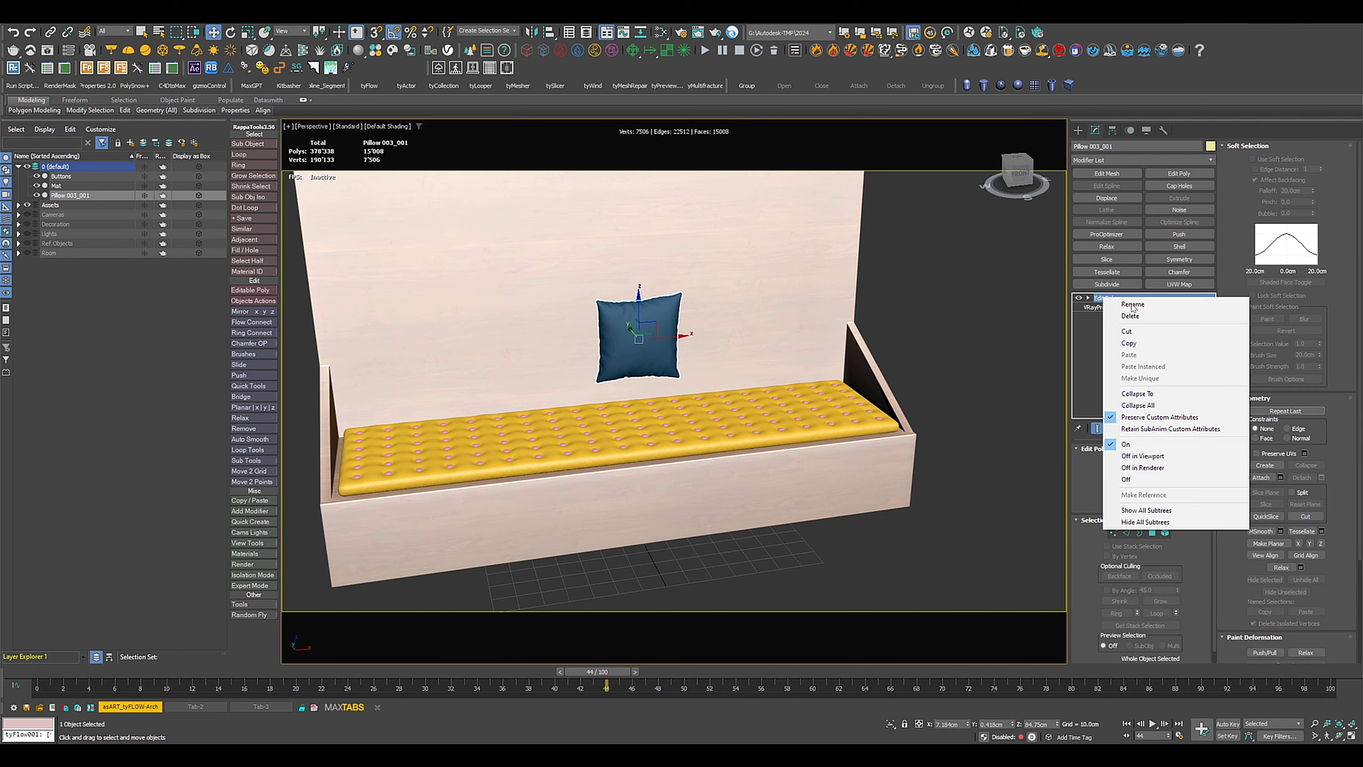
left_click(1121, 393)
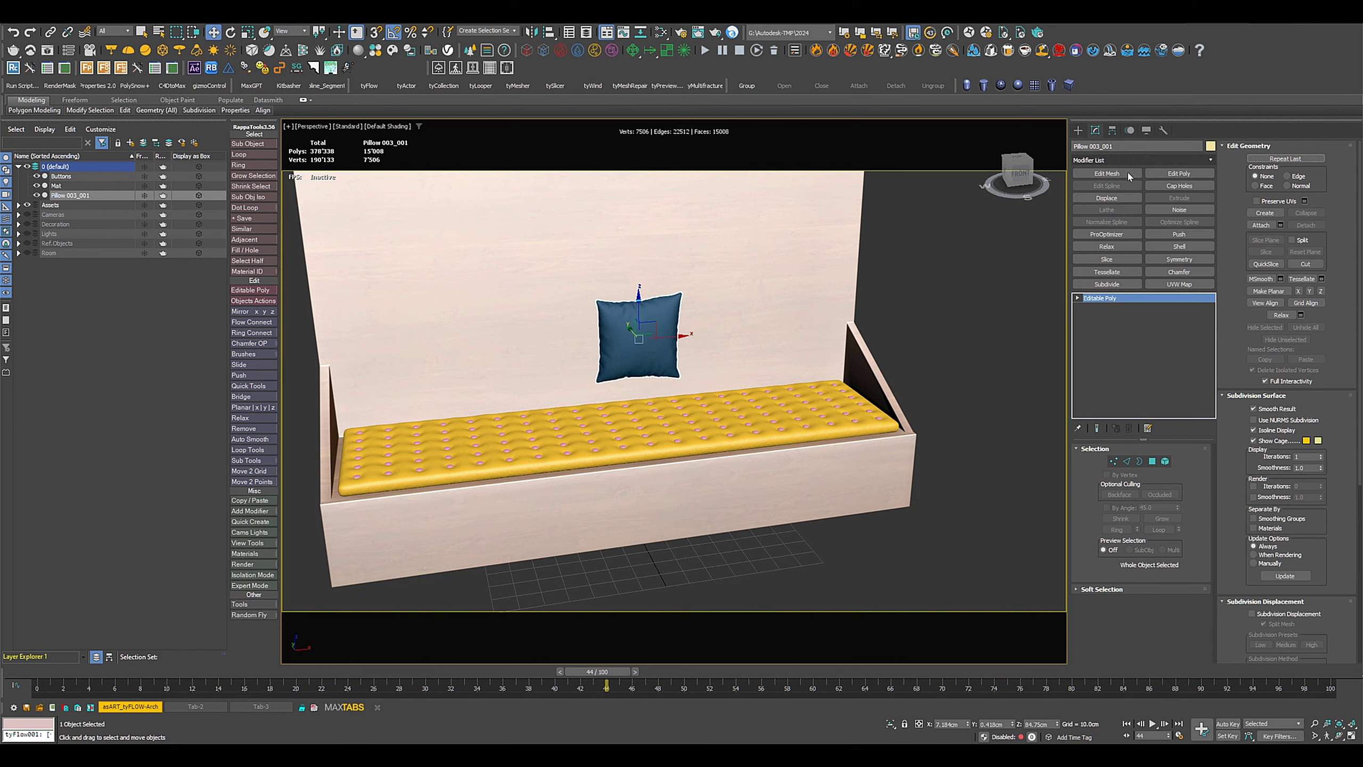
Step: Move the pillow along Y to just in front of the backrest and check its position above the seat cushion
middle_click_drag(645, 379, 608, 360, "alt")
left_click_drag(608, 342, 549, 343)
middle_click_drag(606, 377, 581, 392, "alt")
scroll(538, 336, "up", 3)
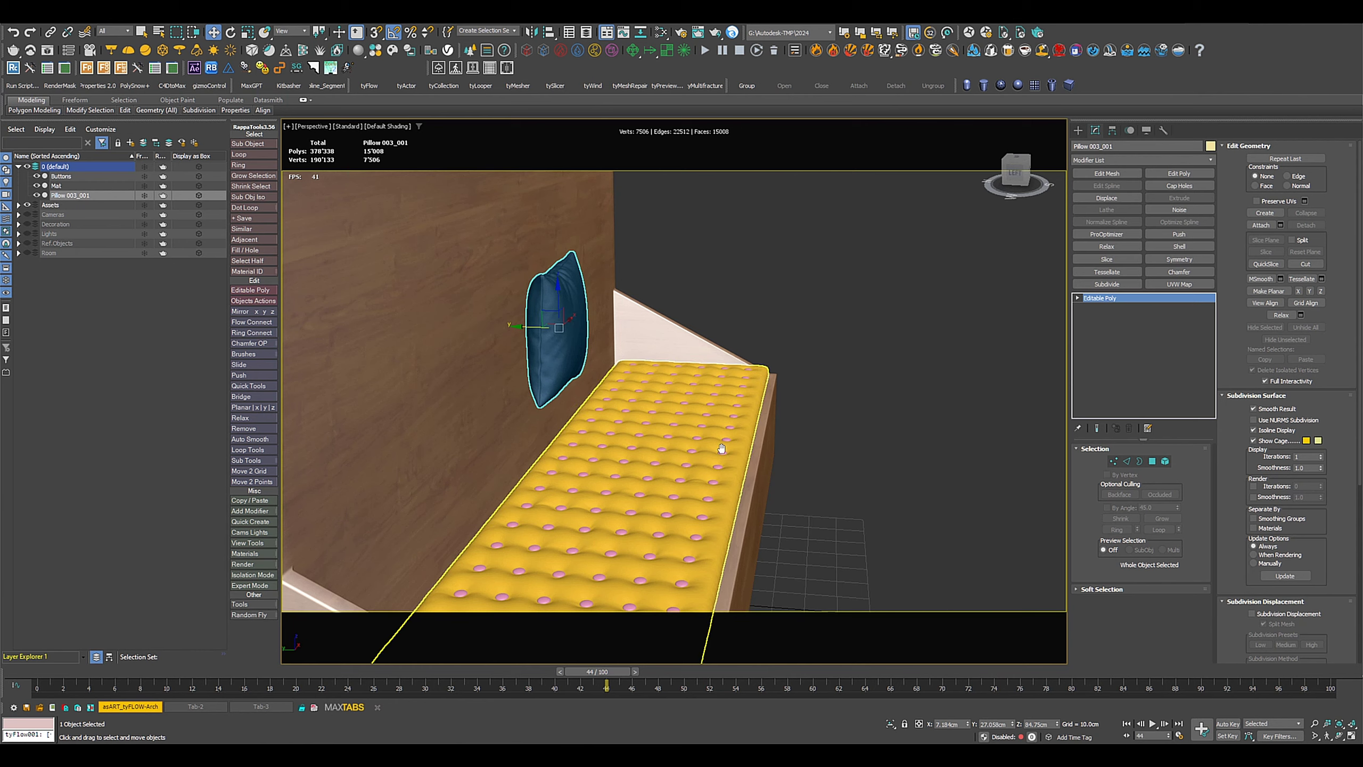
middle_click_drag(722, 447, 605, 421, "alt")
left_click(751, 456)
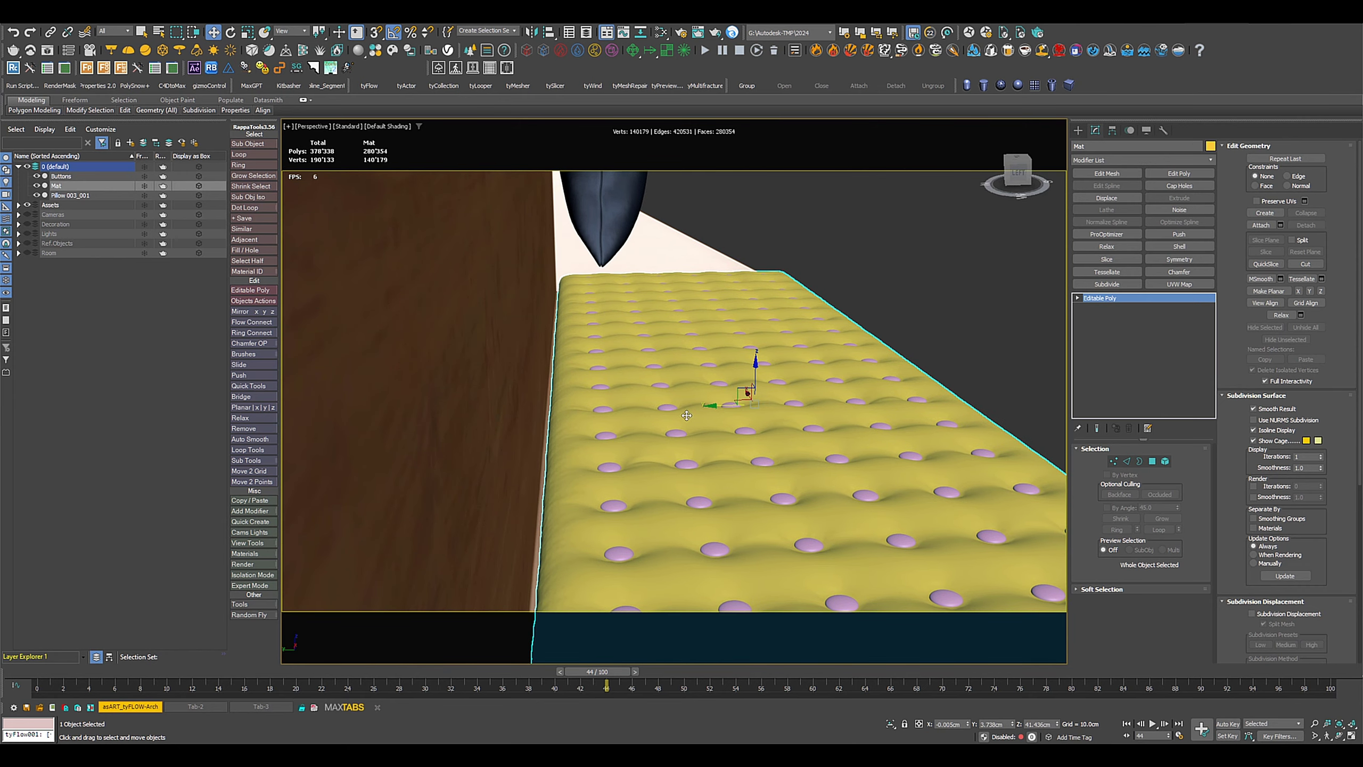
key("shift+z")
key("shift+z")
key("shift+z")
key("shift+z")
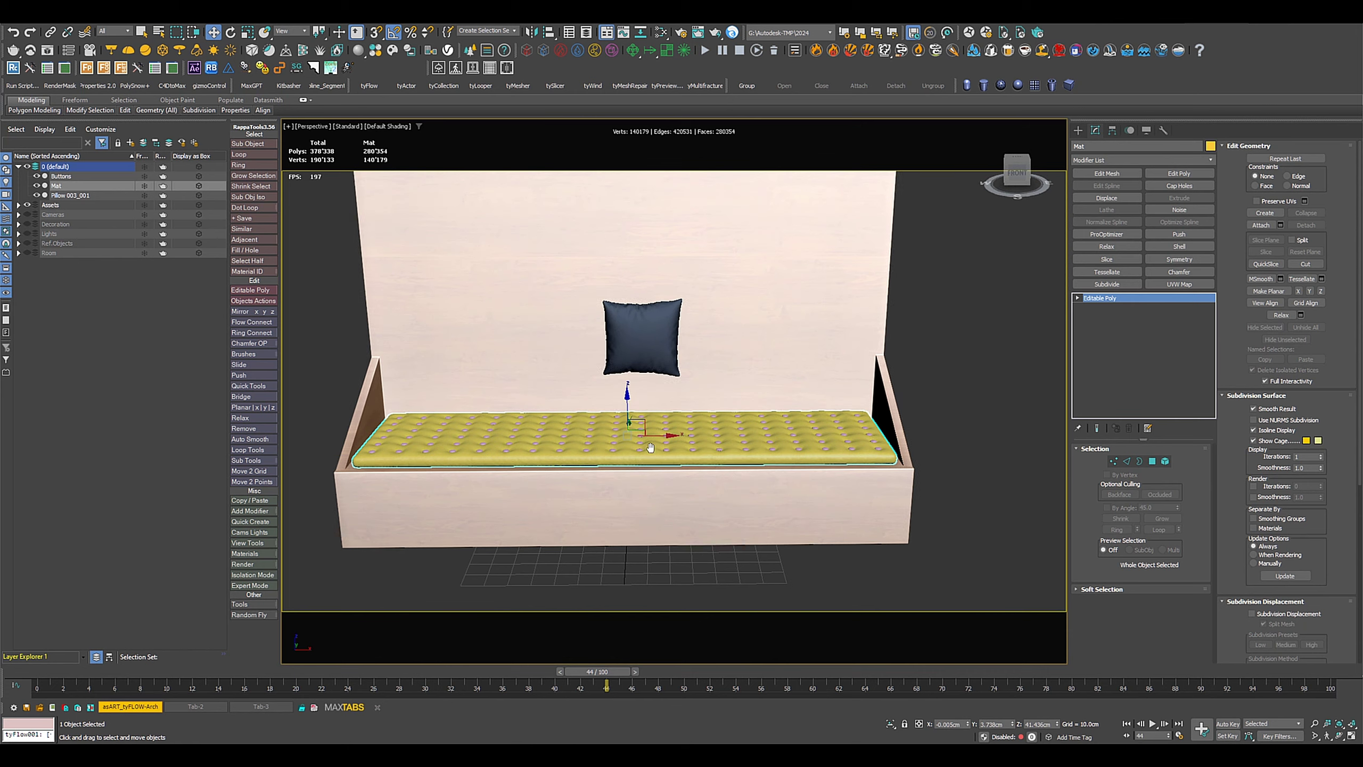
middle_click_drag(682, 454, 744, 478)
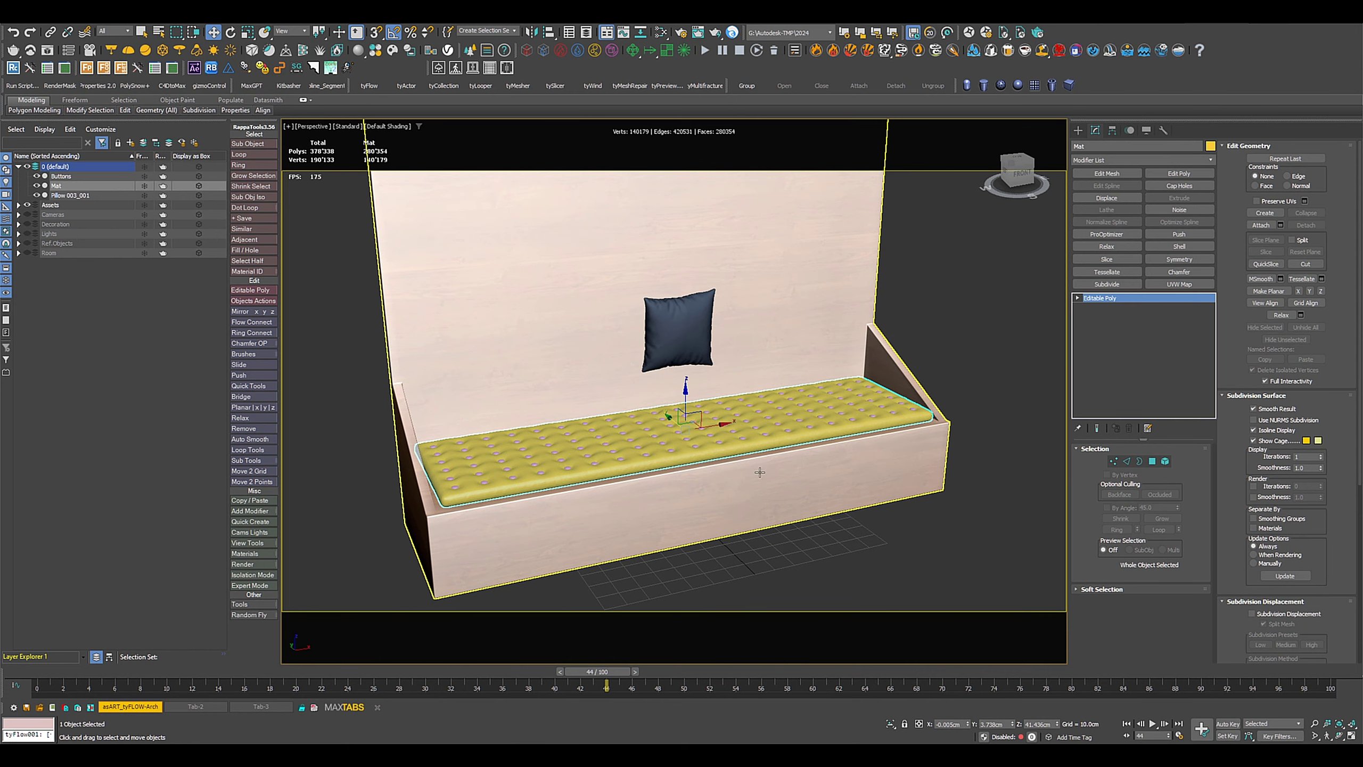
Step: Create a tyFlow object in front of the bench and set its time step to 1/8 frame
left_click(370, 85)
left_click_drag(762, 549, 789, 568)
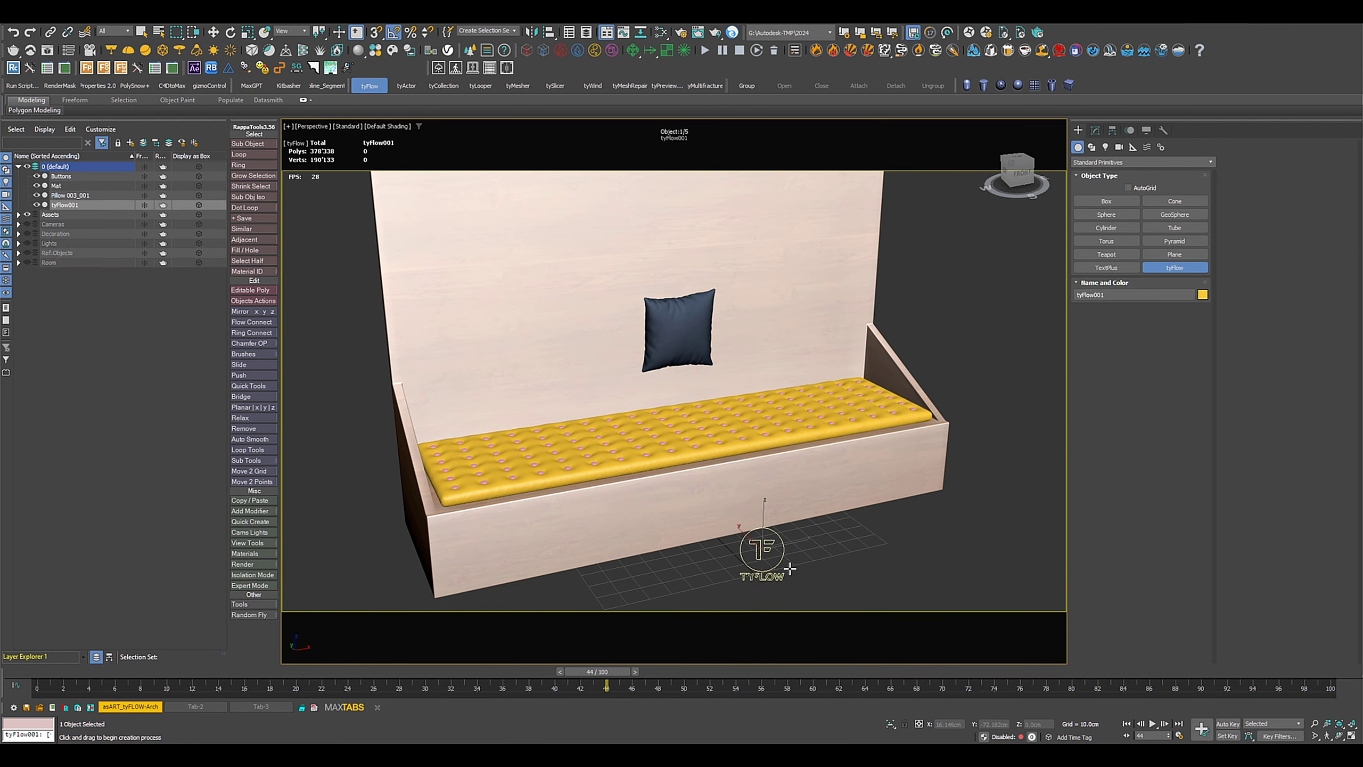
left_click(1096, 130)
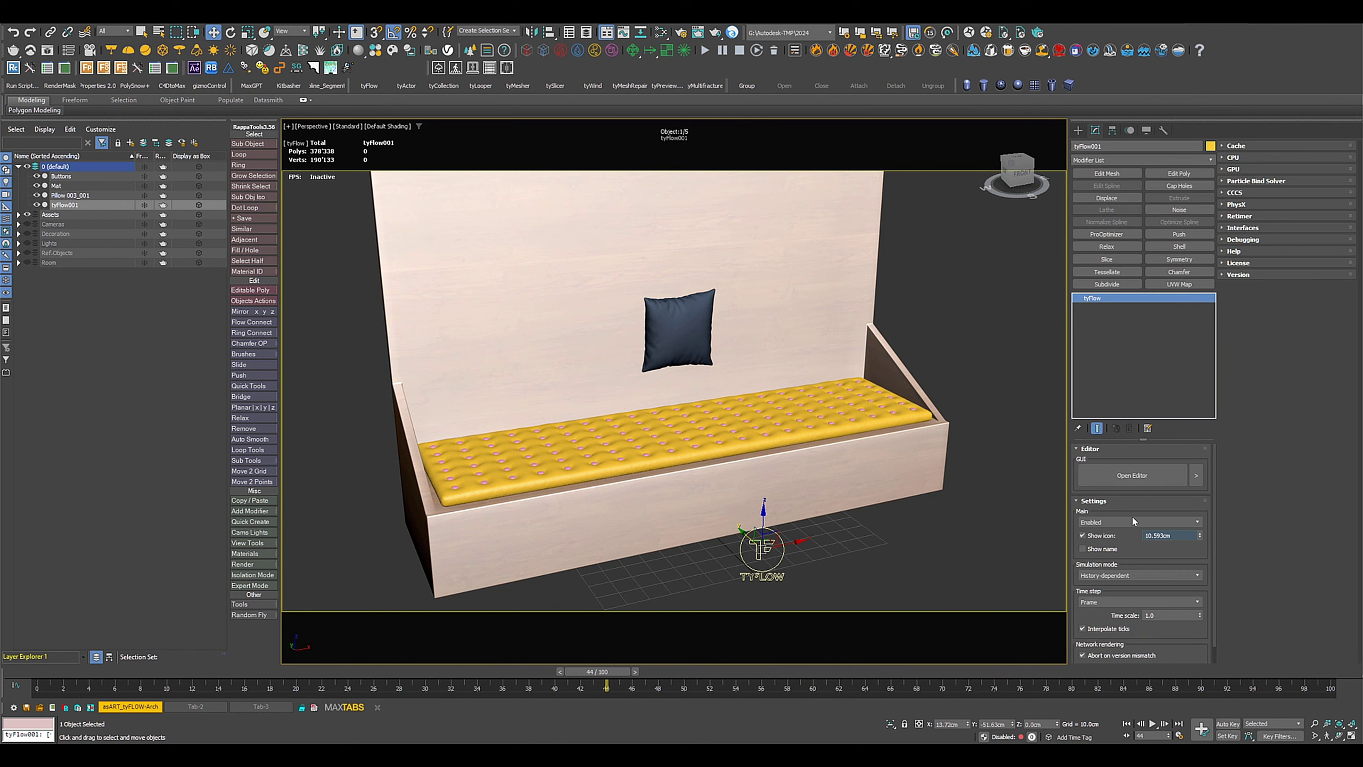
left_click(1085, 603)
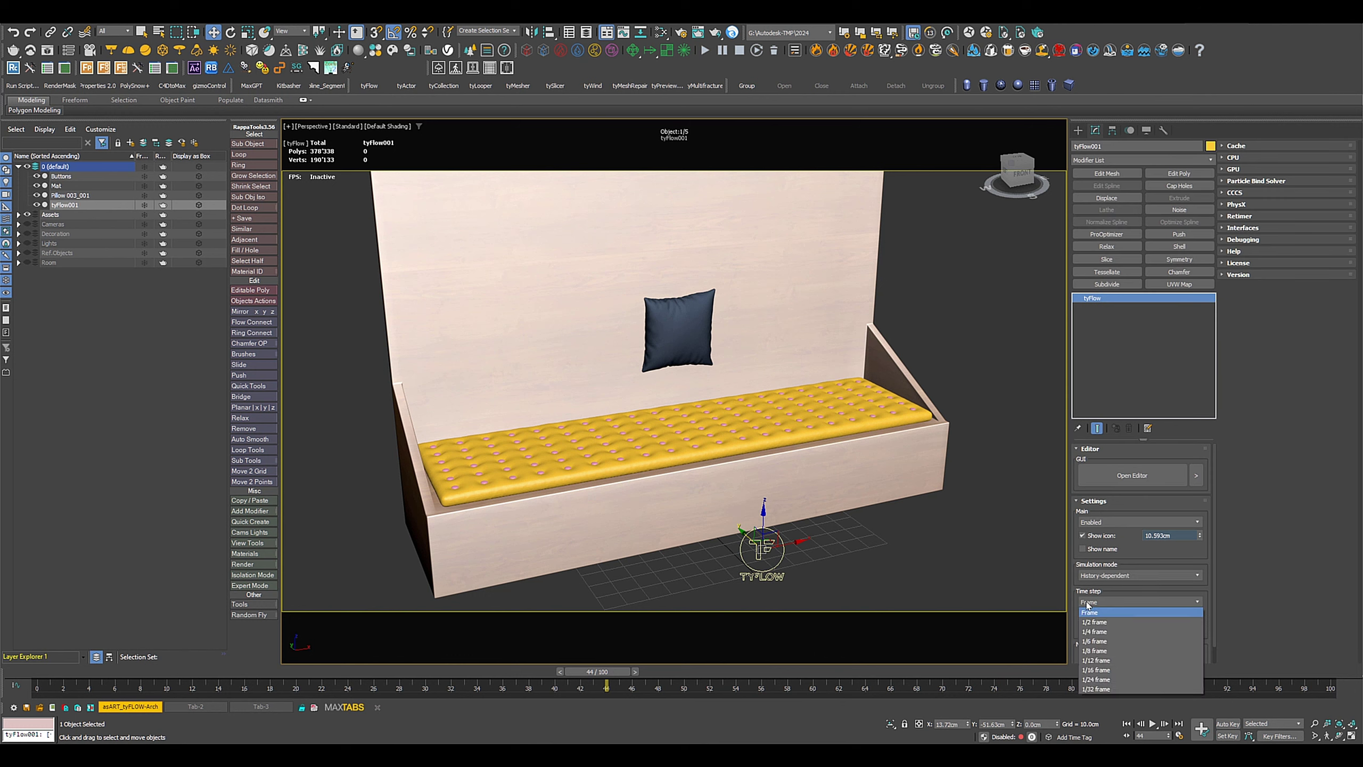
left_click(1099, 651)
Step: Create an event with a Birth Objects operator in the tyFlow editor and pick the pillow as its object
left_click(1132, 475)
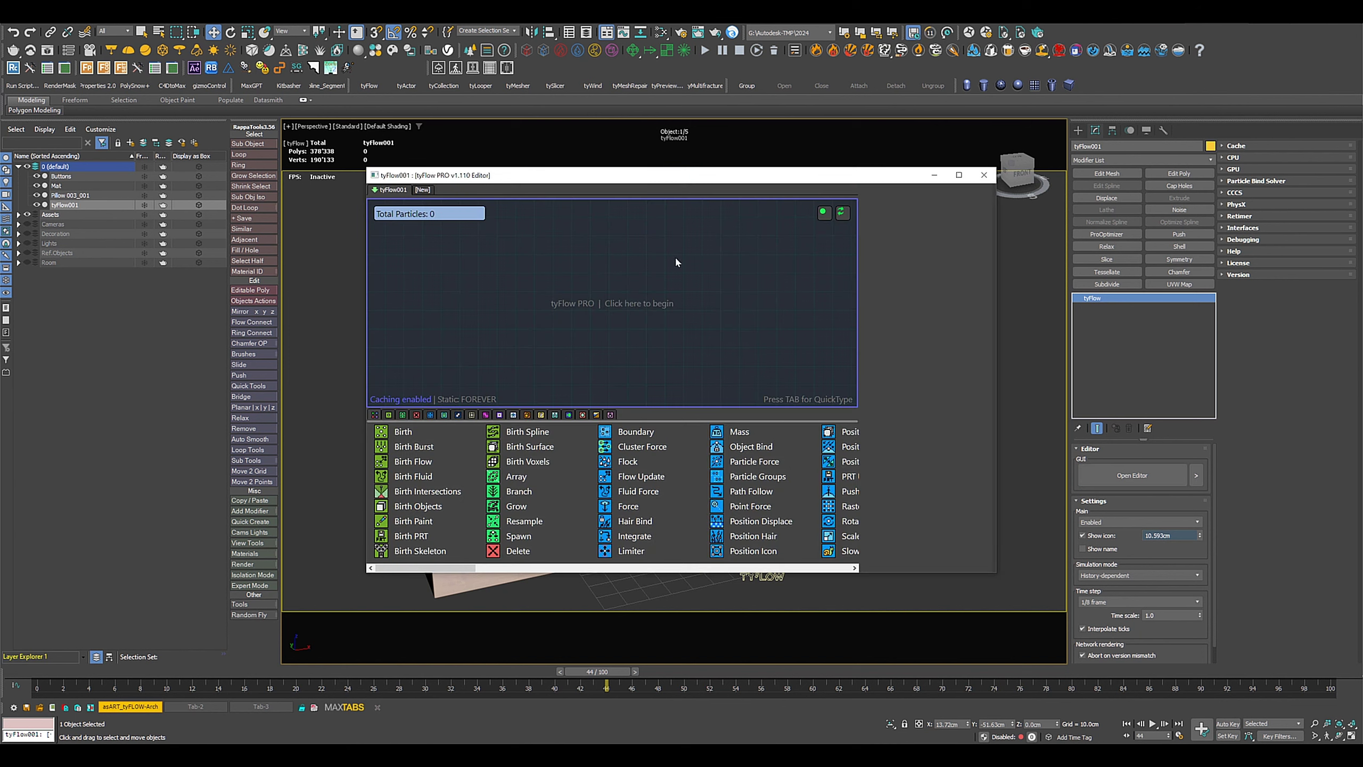
left_click_drag(399, 509, 465, 473)
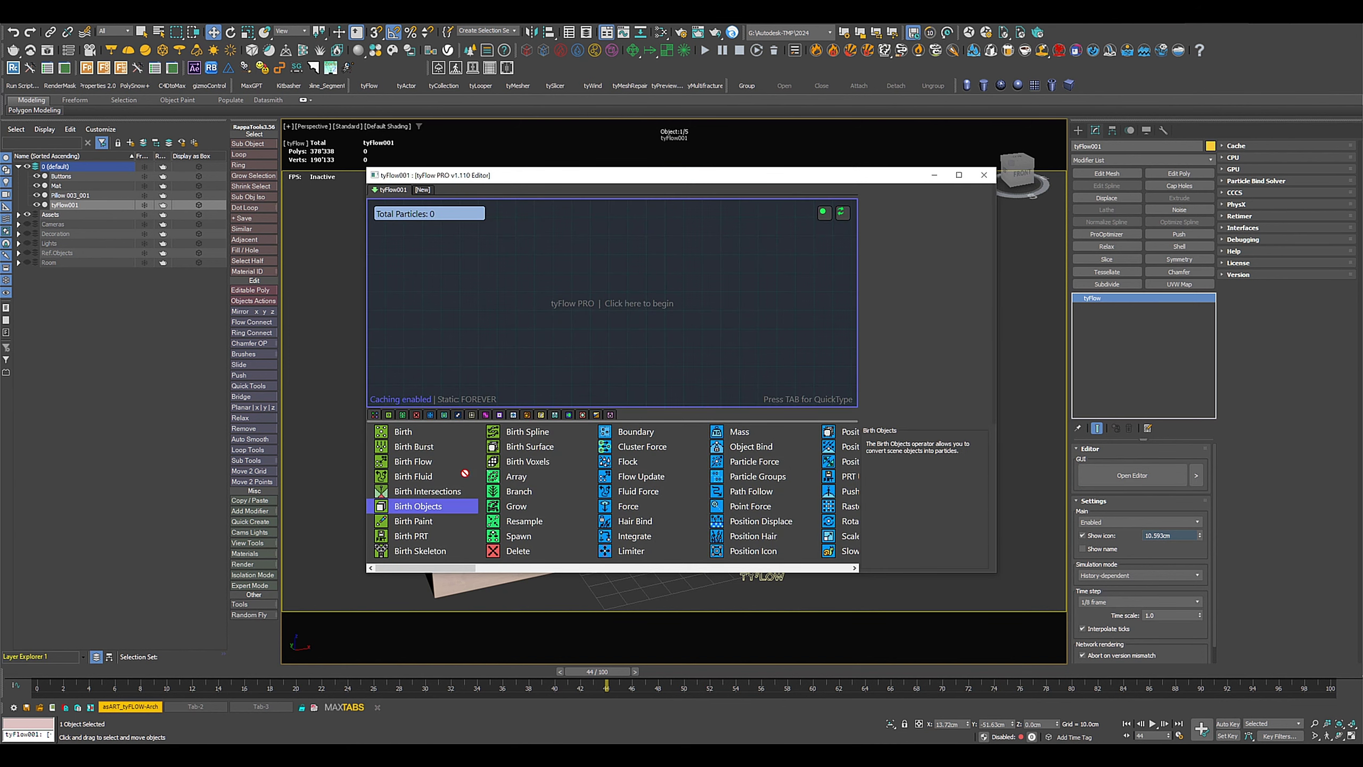
left_click_drag(410, 238, 411, 239)
left_click_drag(448, 178, 838, 193)
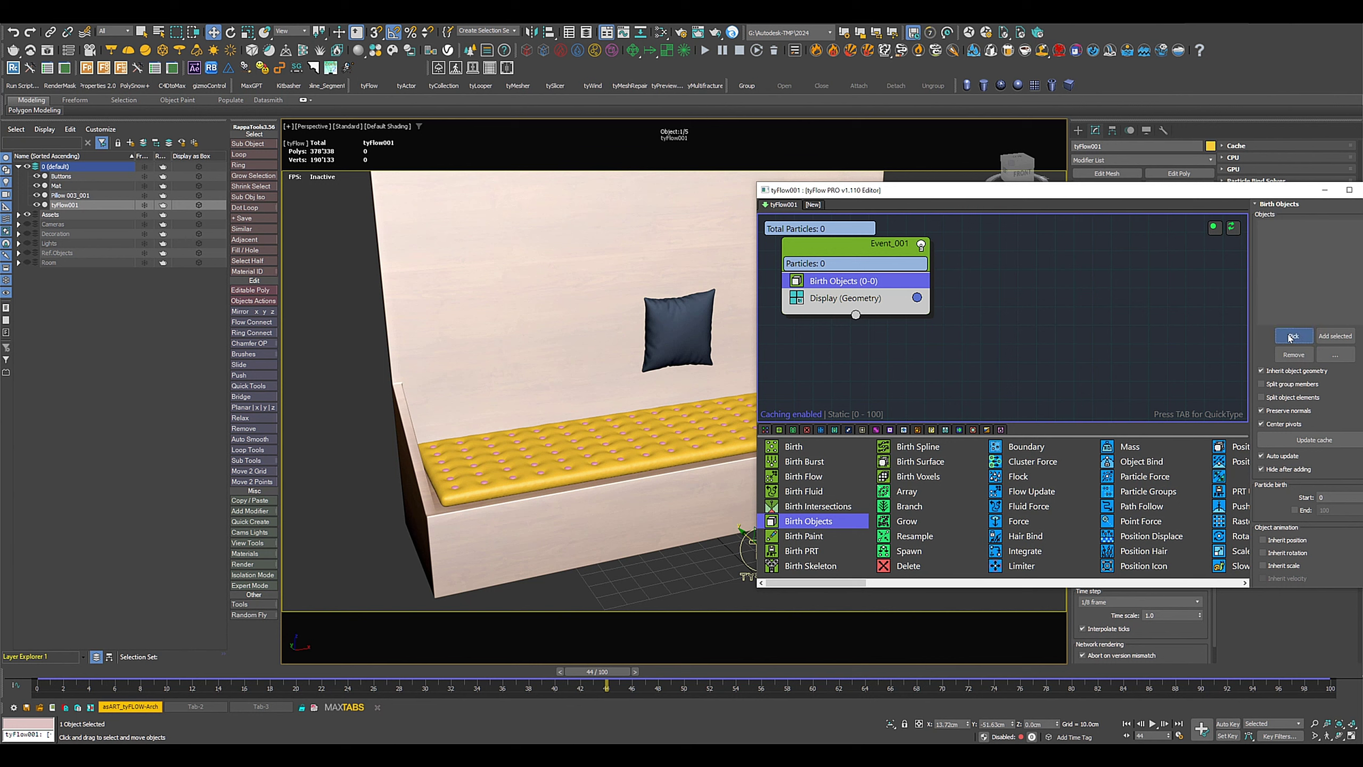
left_click(1291, 336)
left_click(678, 330)
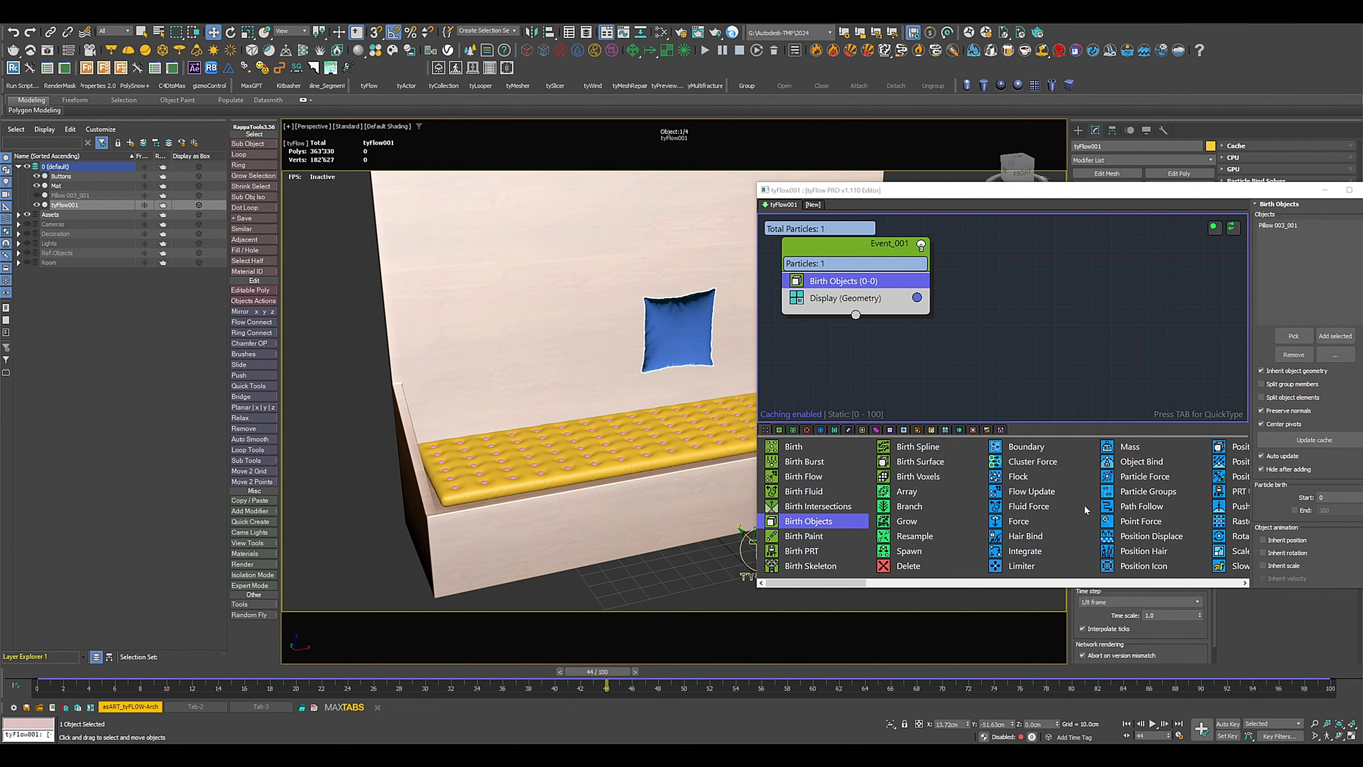
Step: Add a Cloth Bind operator below Birth Objects in Event_001 and rewind the timeline to frame 0
scroll(1084, 510, "down", 6)
left_click_drag(863, 561, 842, 290)
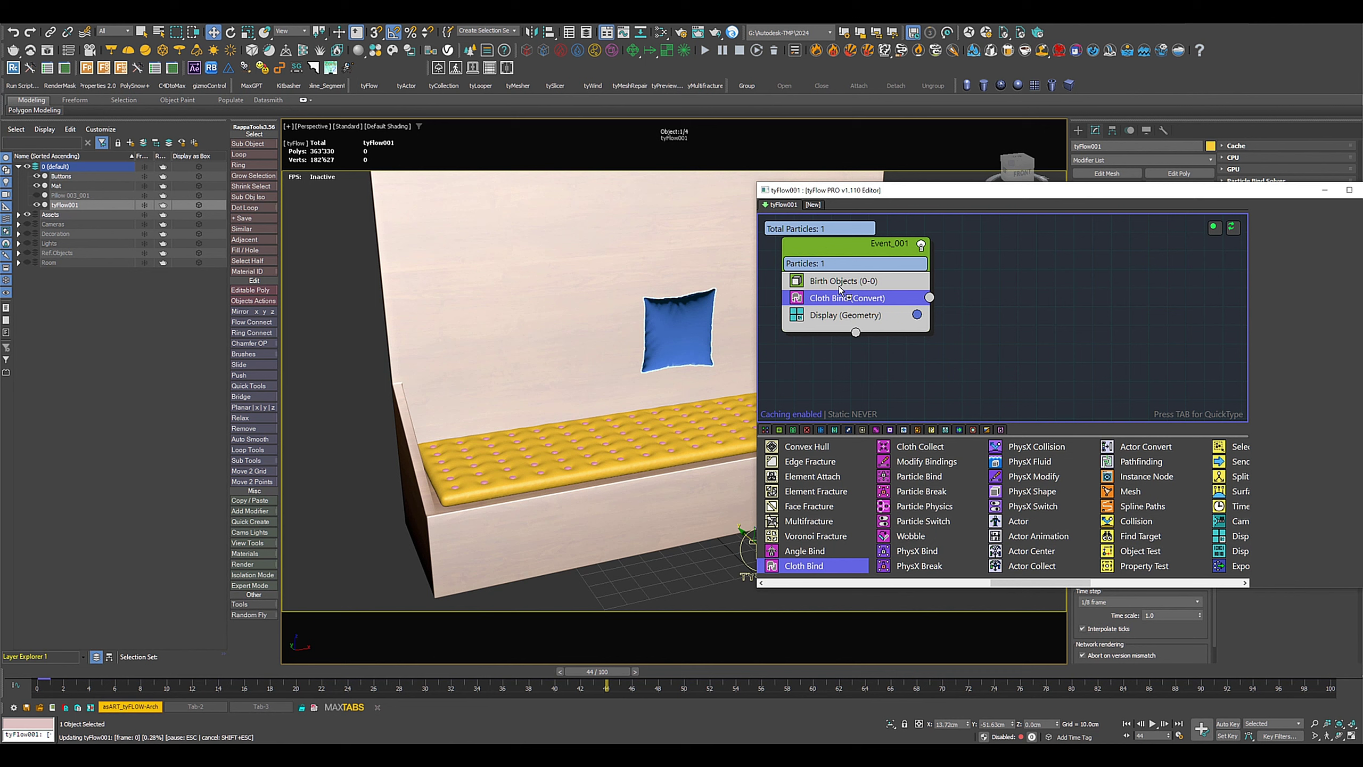
left_click(1126, 724)
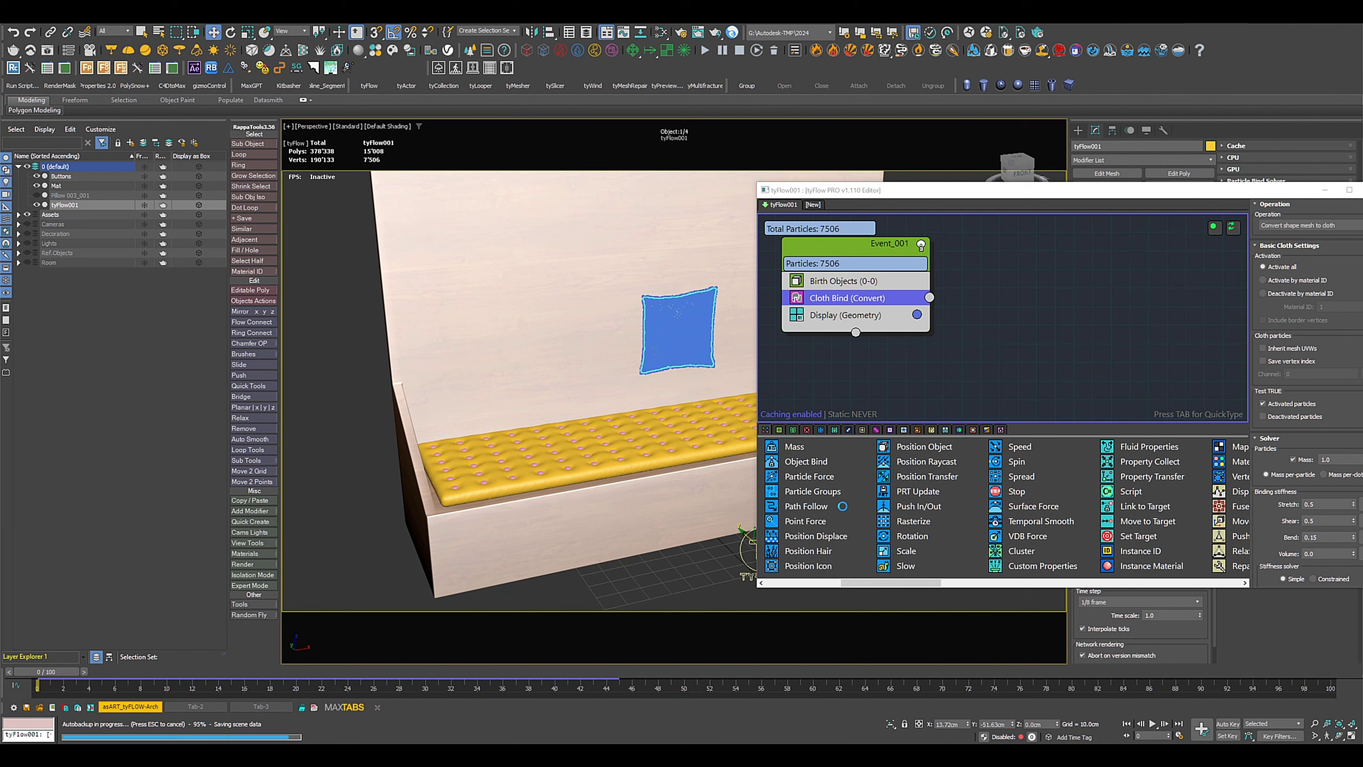
Step: Add a Force operator below Cloth Bind and insert a Modify Bindings operator above the Force
scroll(817, 488, "up", 3)
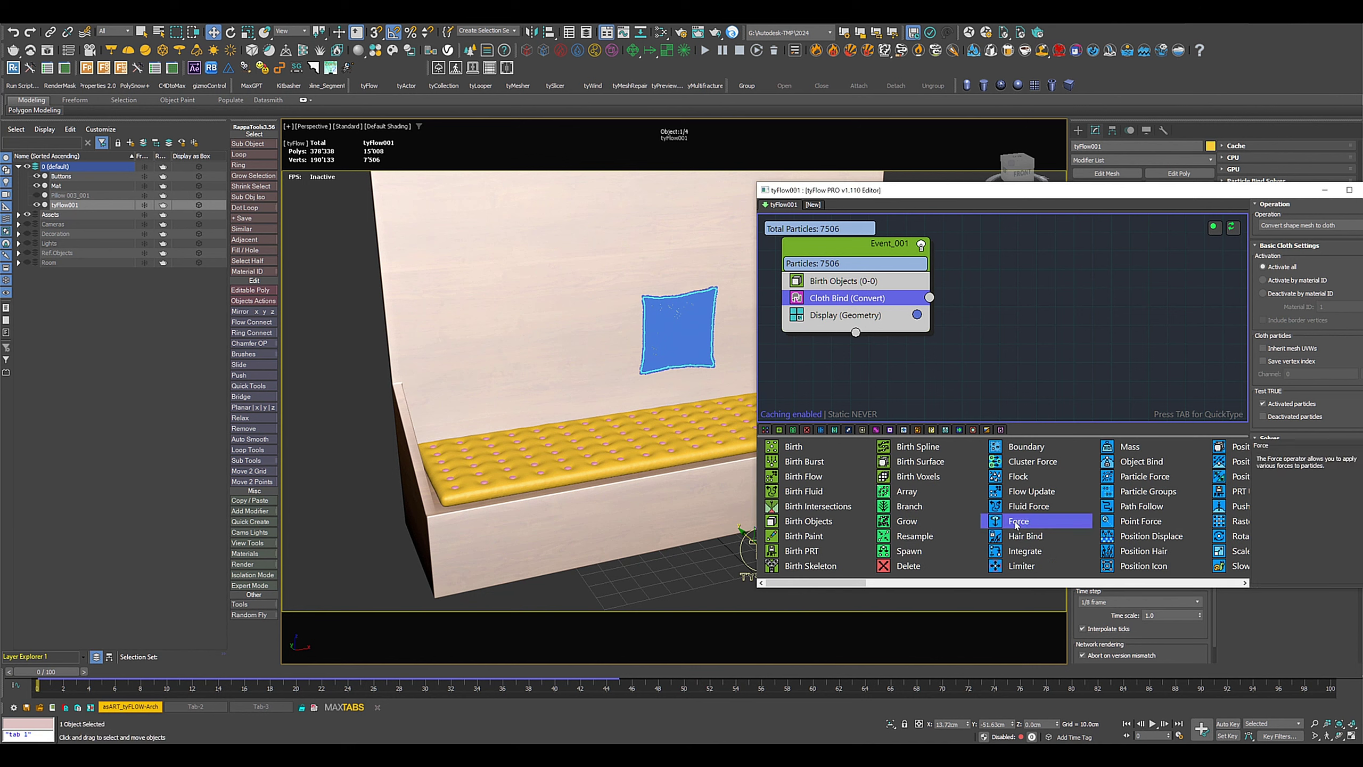
left_click_drag(880, 393, 839, 310)
scroll(942, 483, "down", 3)
scroll(966, 516, "down", 6)
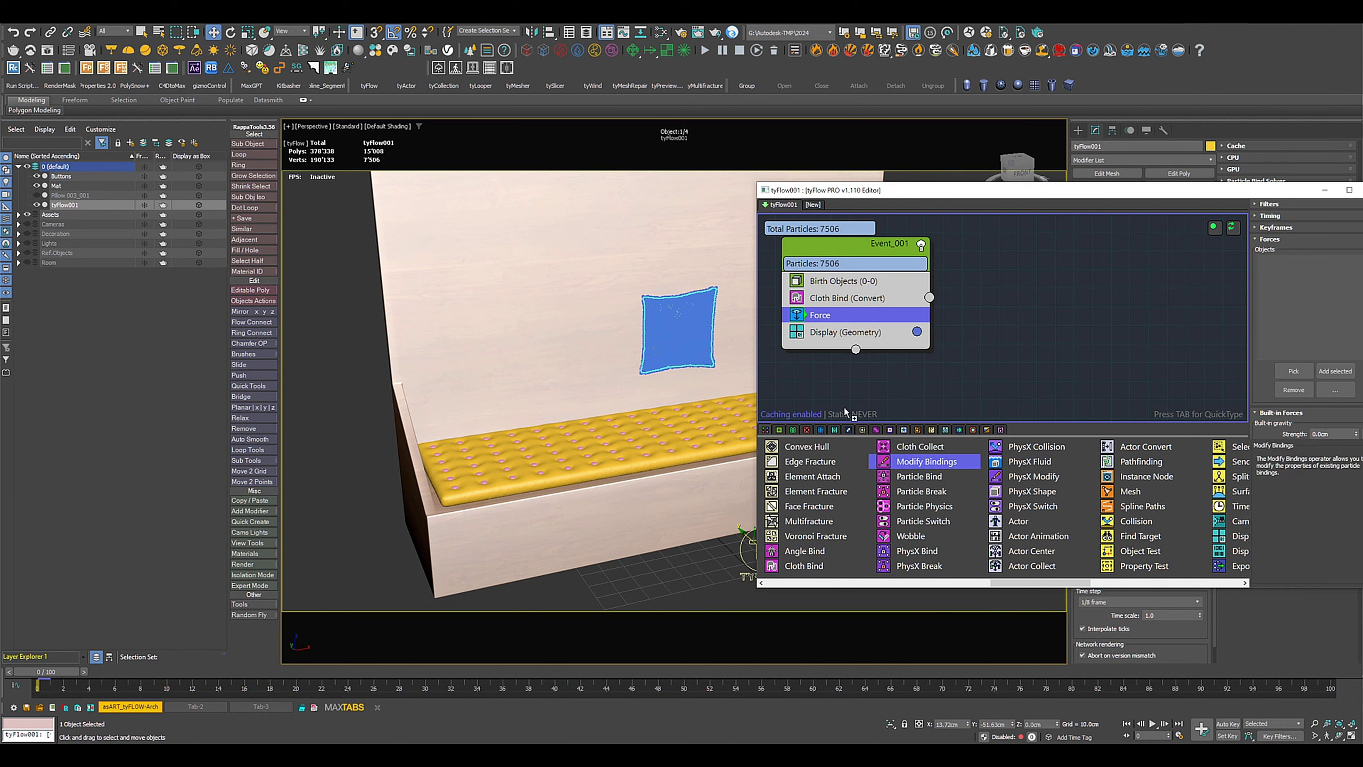
left_click_drag(845, 412, 835, 314)
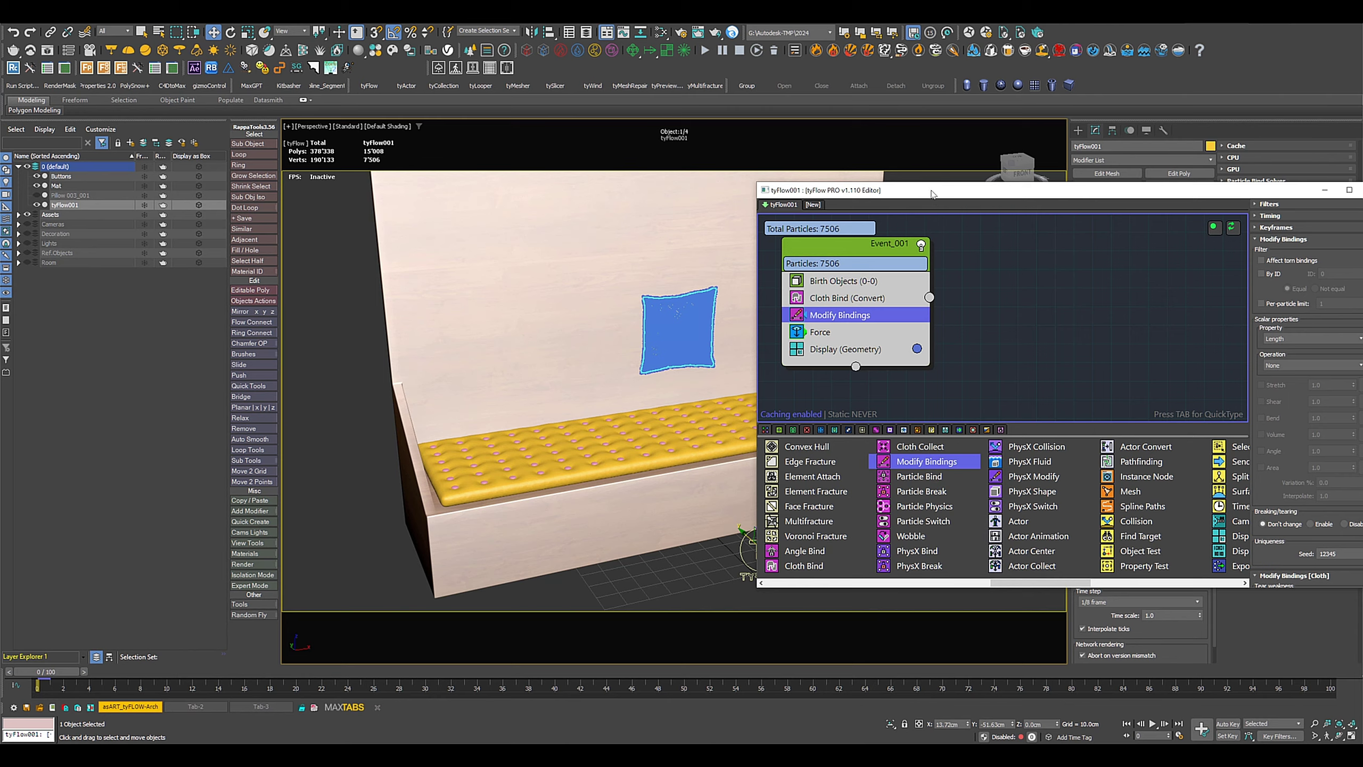
Step: Set the Modify Bindings timing to Continuous and its cloth inflation to 1.5 cm
left_click_drag(932, 194, 723, 198)
left_click(1060, 221)
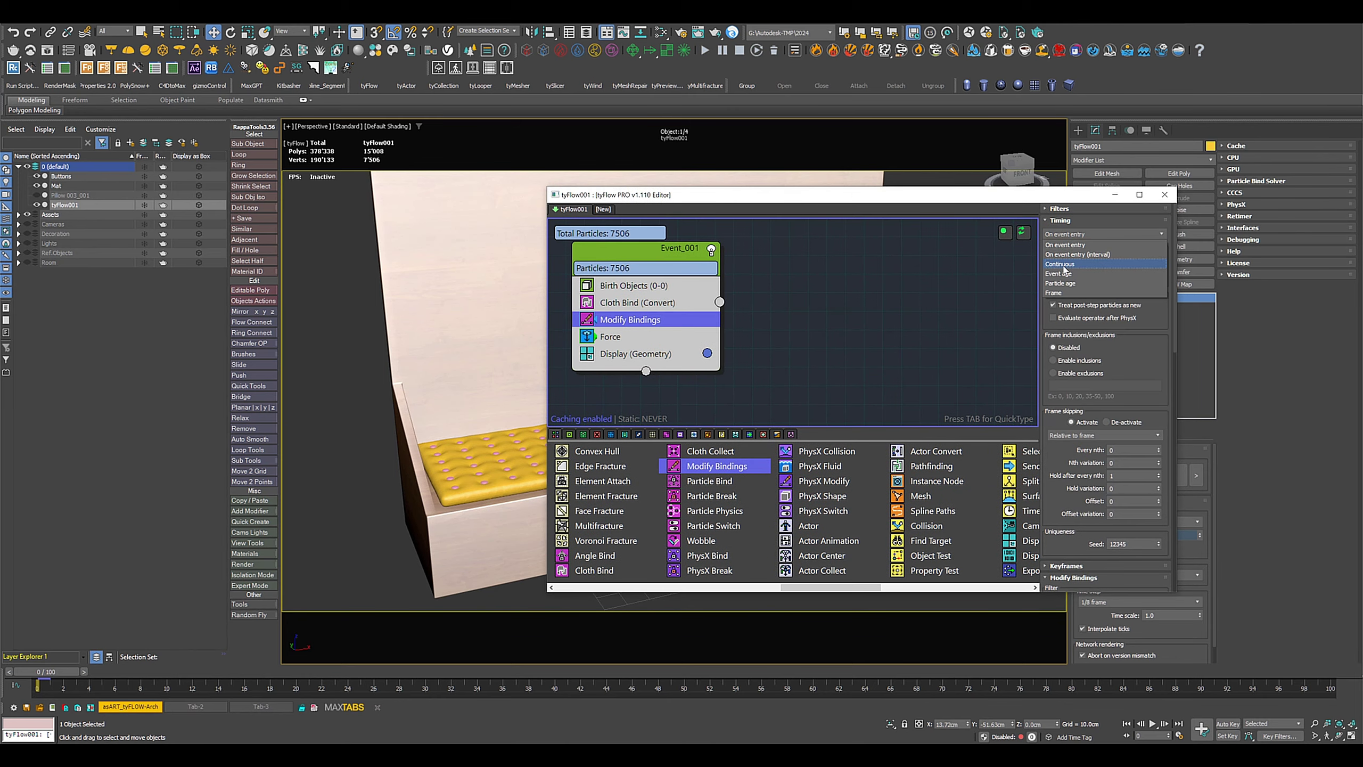
left_click(1061, 221)
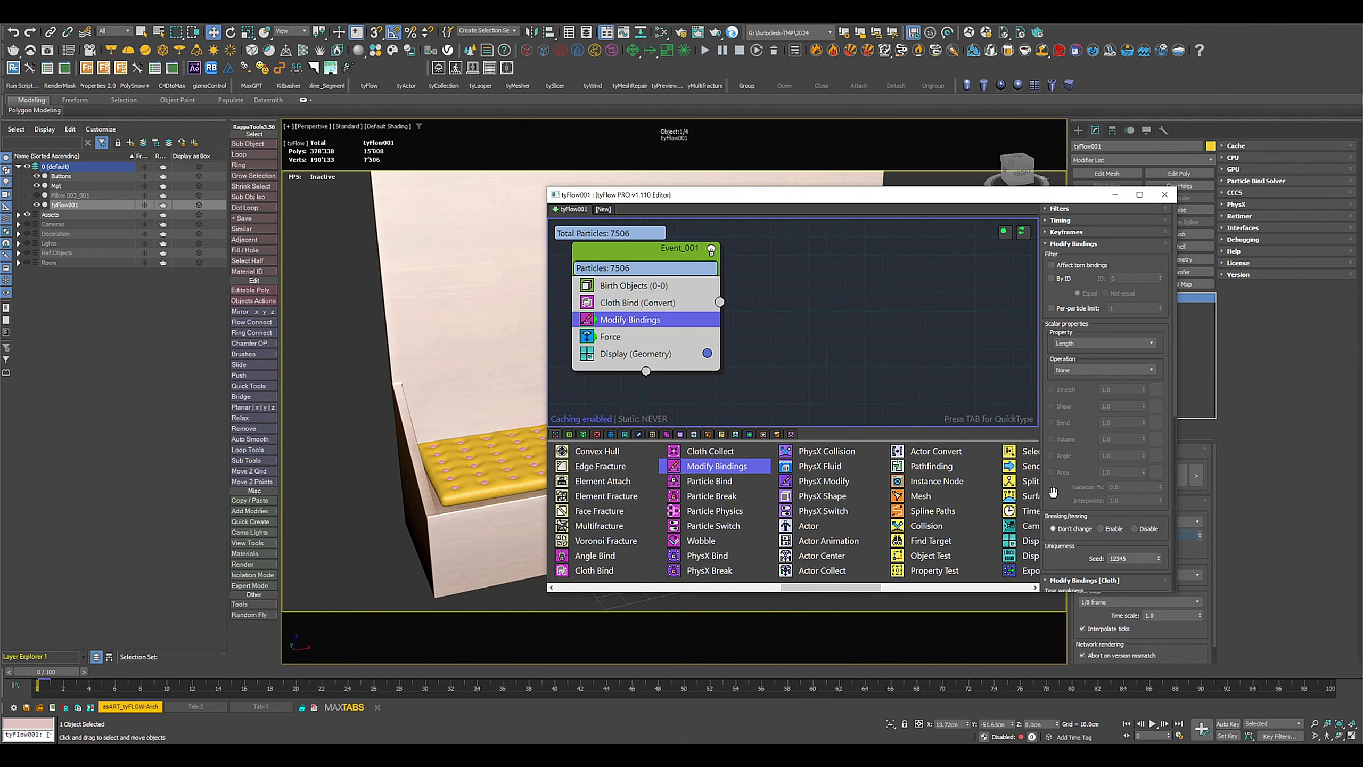
scroll(1052, 492, "down", 3)
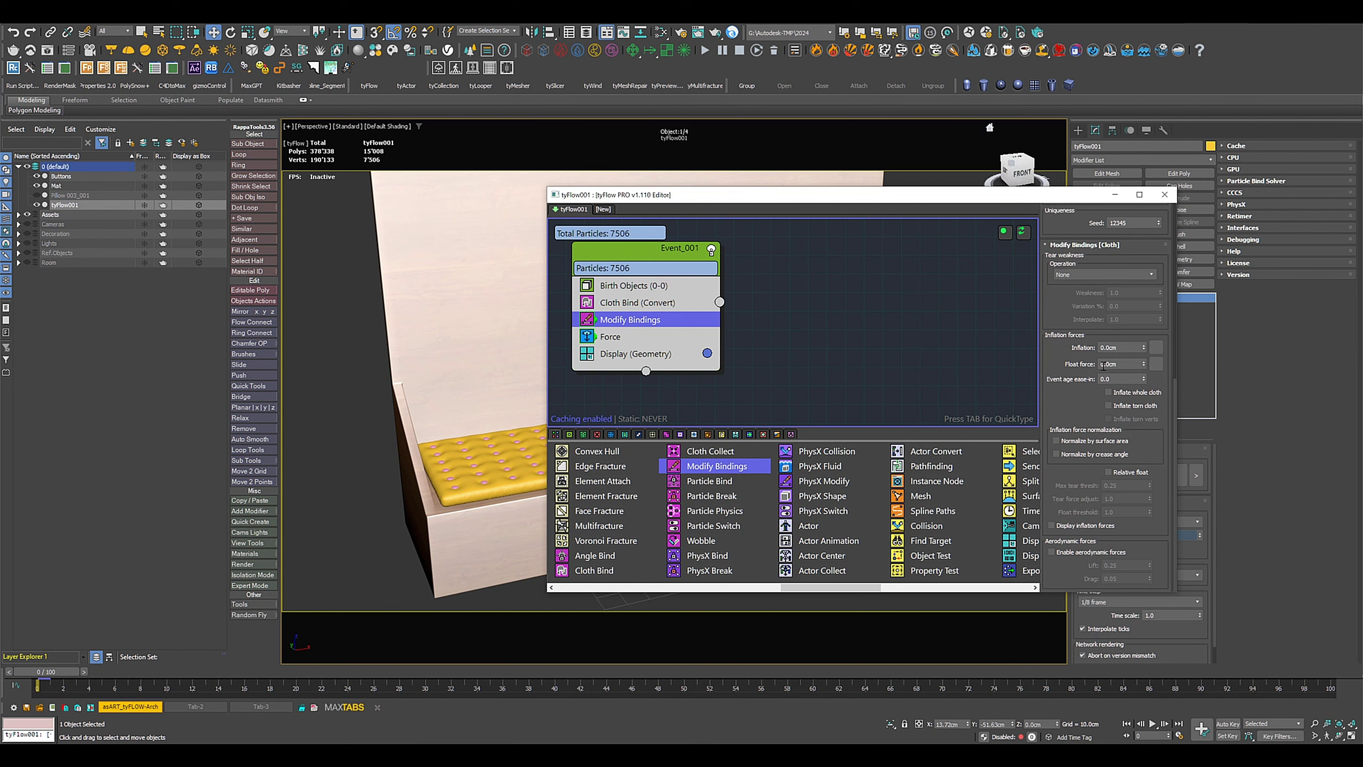
double_click(1124, 348)
type("10.5")
key("Return")
Step: Shrink the tyFlow editor and move it clear of the pillow, then disable the Display operator in Event_001
left_click_drag(725, 204, 879, 195)
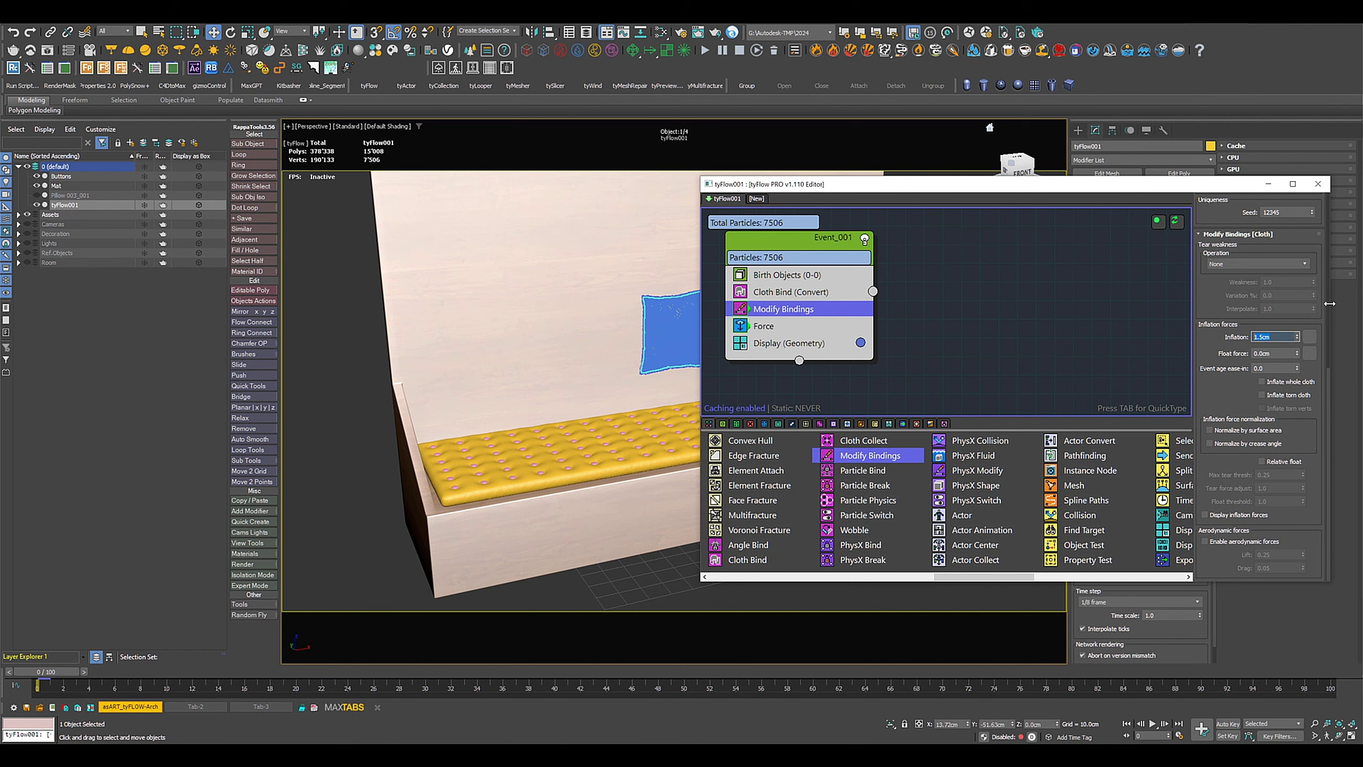
left_click_drag(1330, 304, 1185, 304)
left_click_drag(995, 189, 1109, 170)
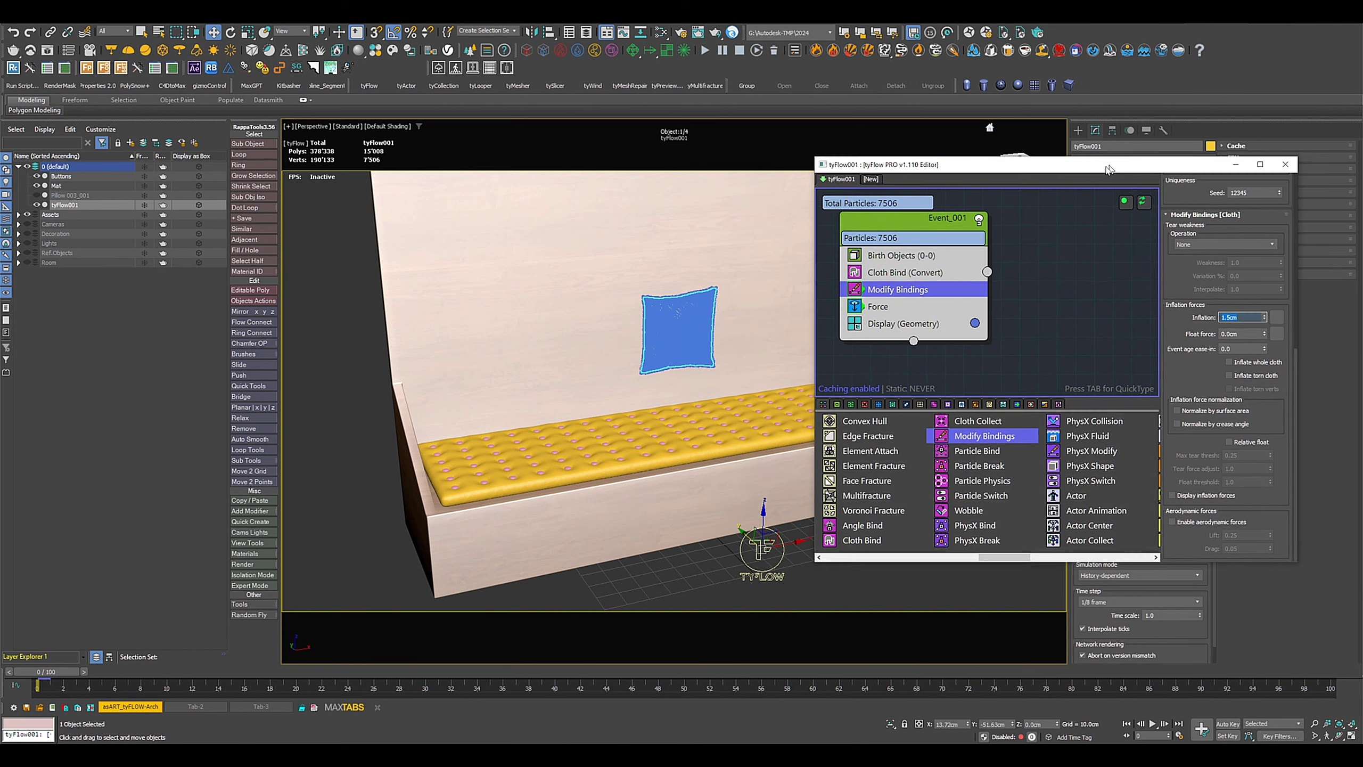
middle_click_drag(563, 344, 501, 363)
left_click(854, 323)
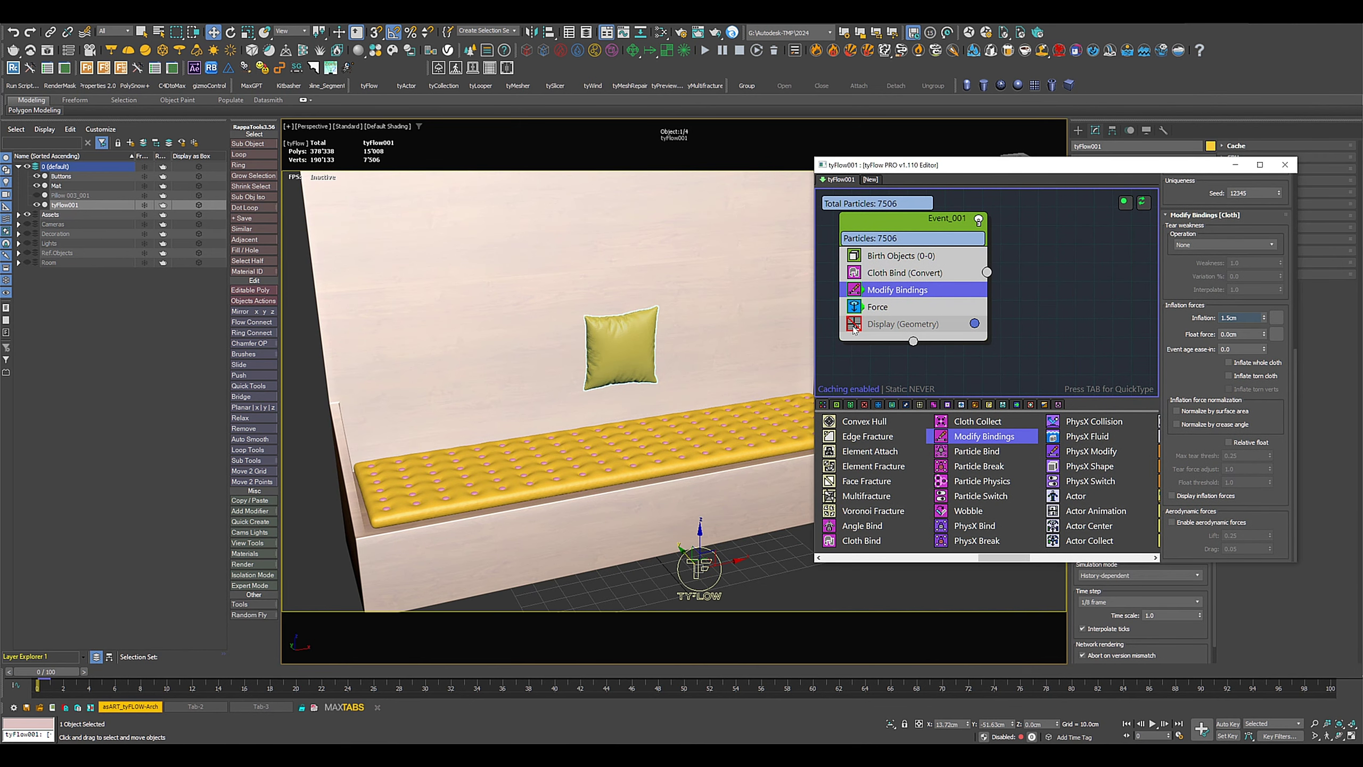
middle_click_drag(666, 355, 637, 357)
Step: Add a Collision operator below Force in Event_001 and pick Mat and Bench as its collision objects
scroll(1079, 475, "down", 3)
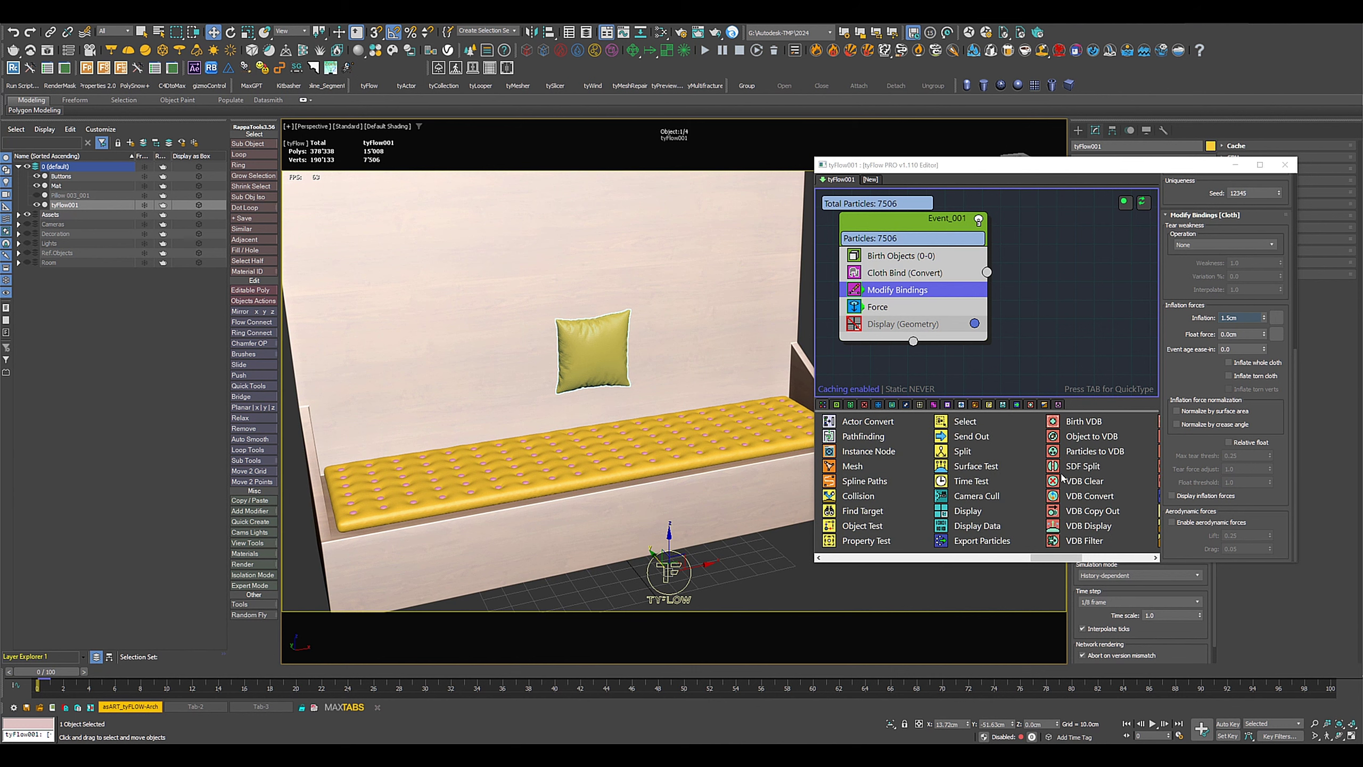
mouse_move(851, 500)
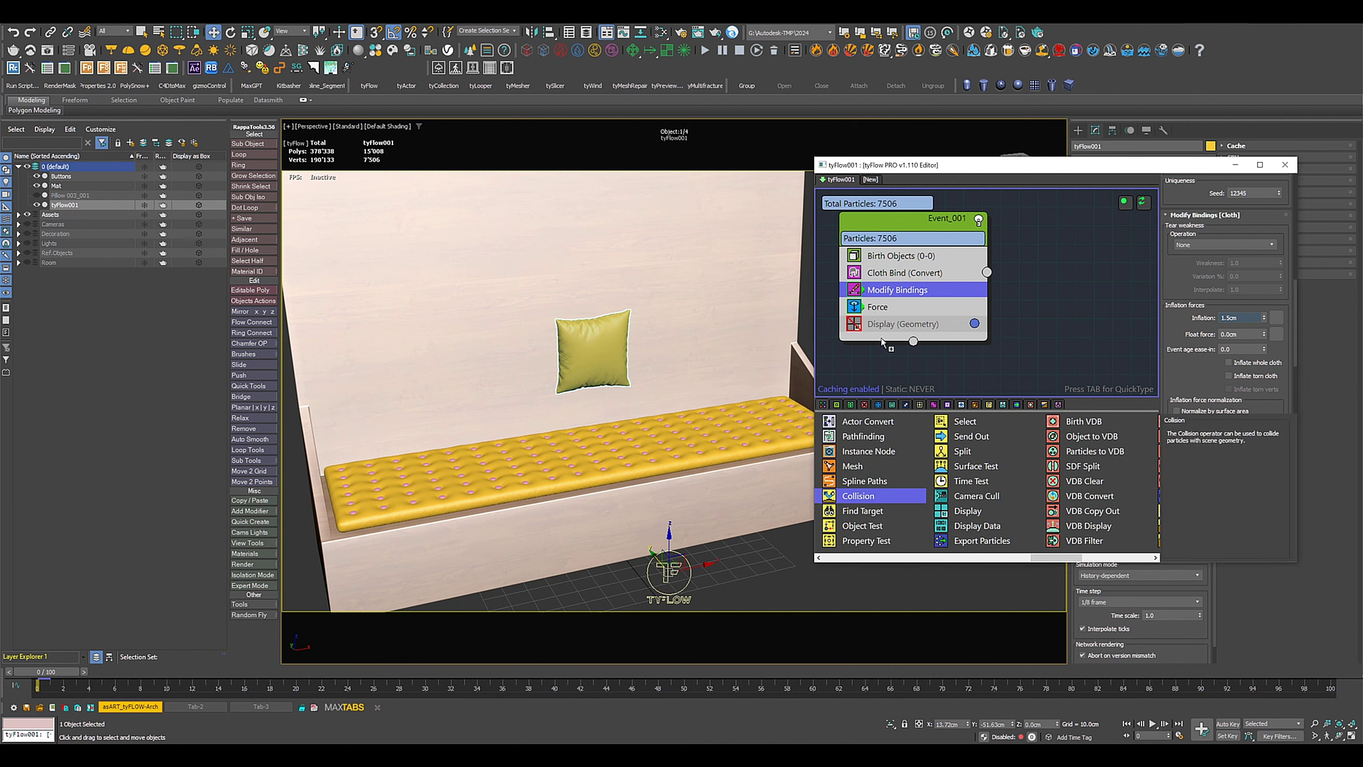
left_click_drag(883, 342, 885, 325)
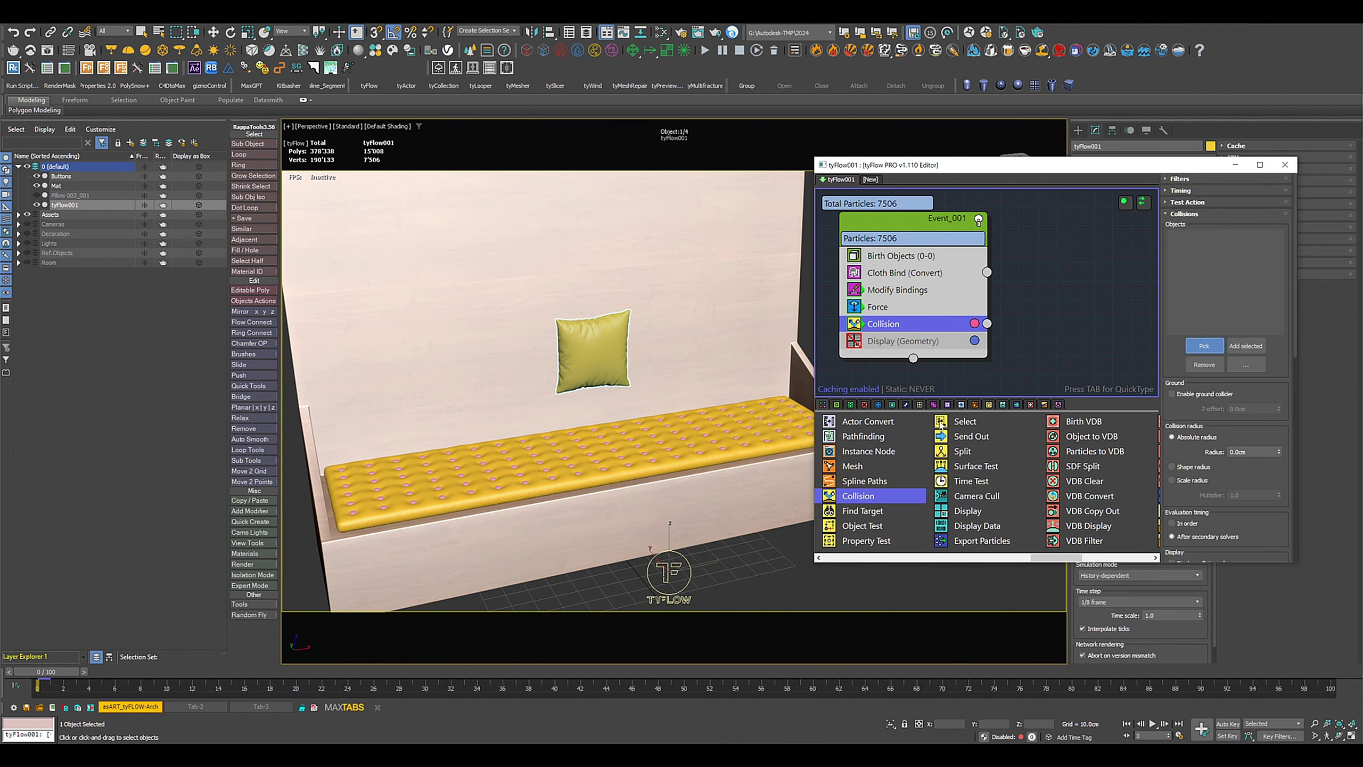
left_click(769, 452)
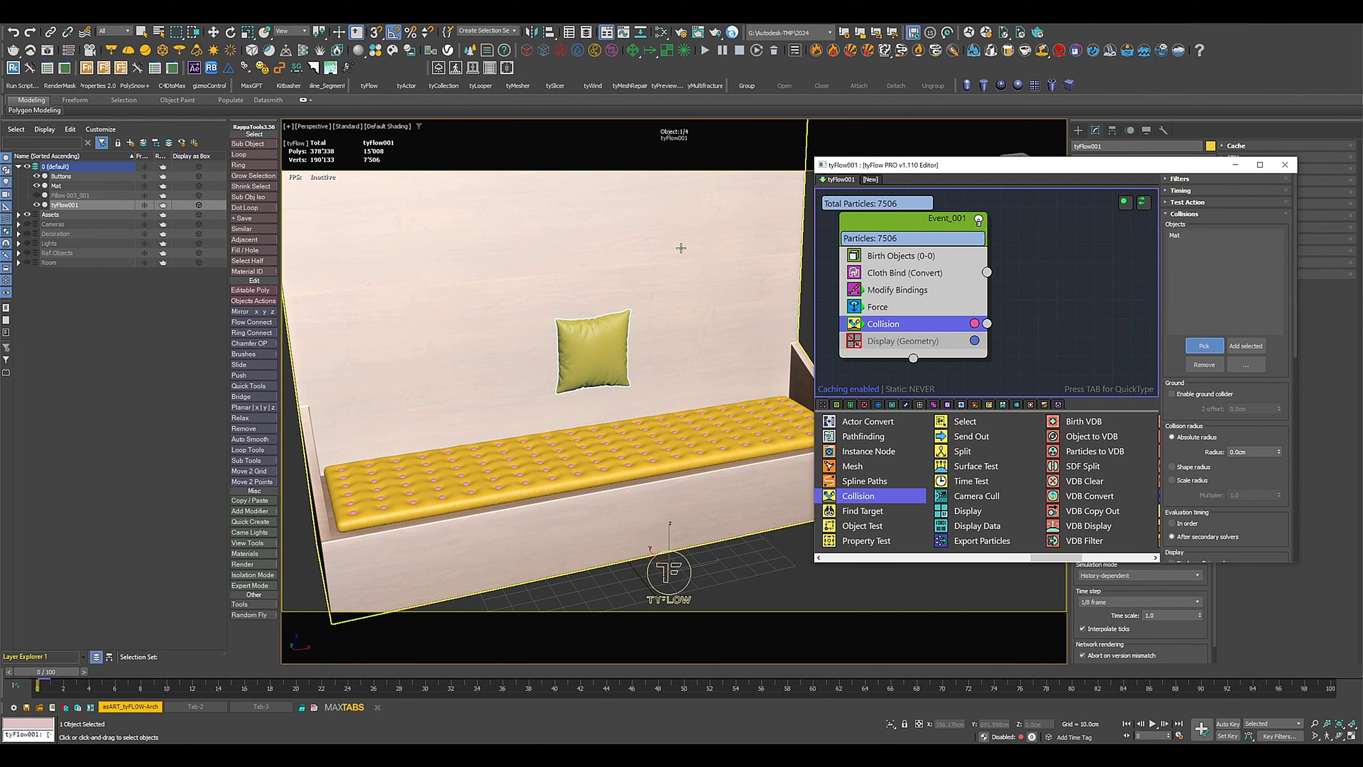
left_click(770, 354)
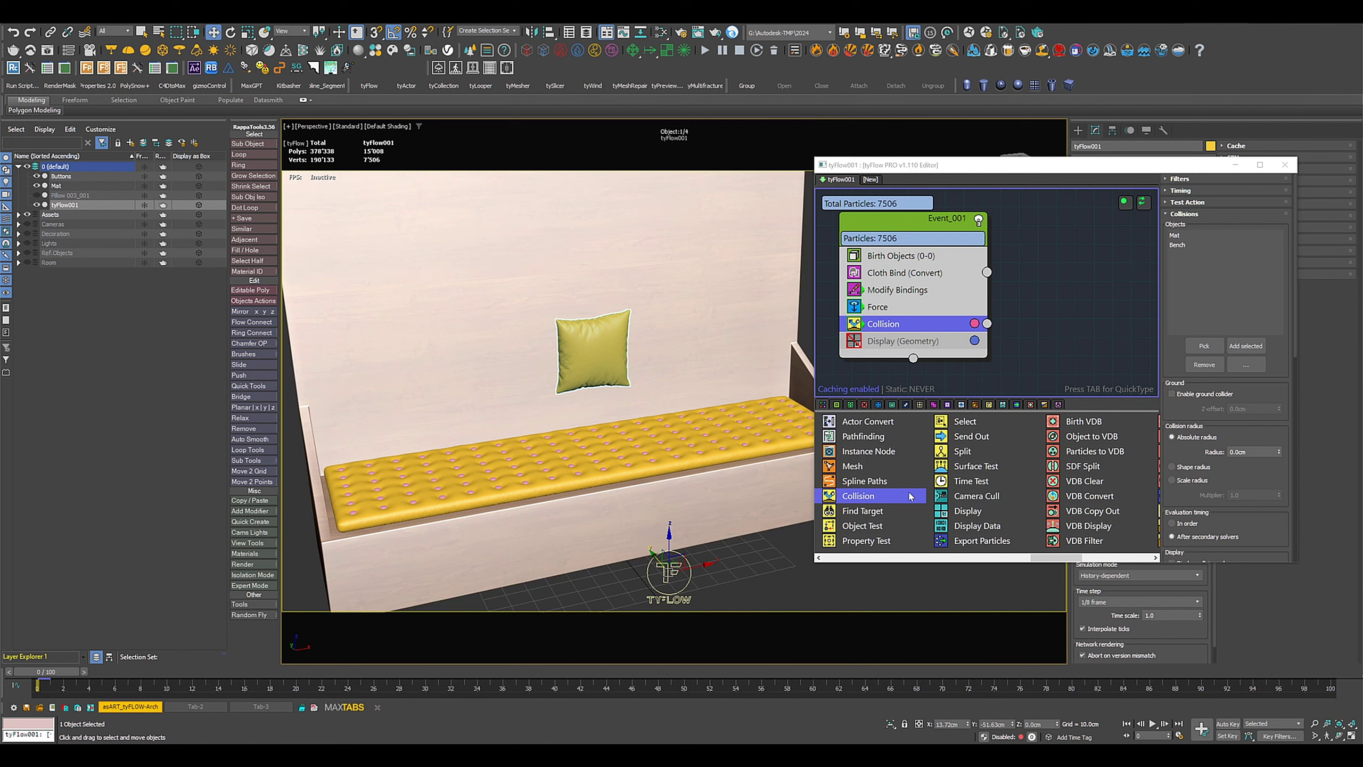
Step: Insert a Particle Physics operator below Cloth Bind and set its collide radius to Absolute with a value of 0.3 cm
scroll(909, 496, "left", 3)
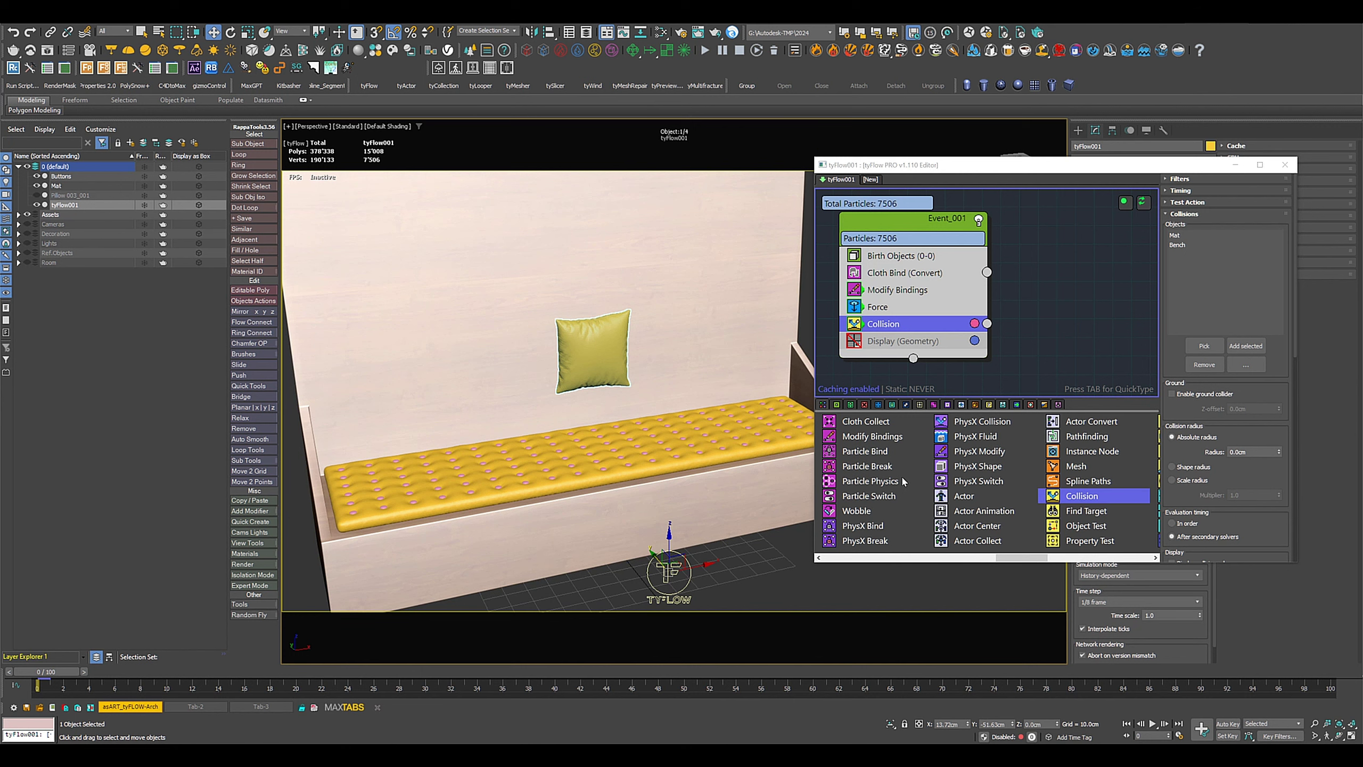
left_click(874, 483)
left_click_drag(864, 483, 934, 292)
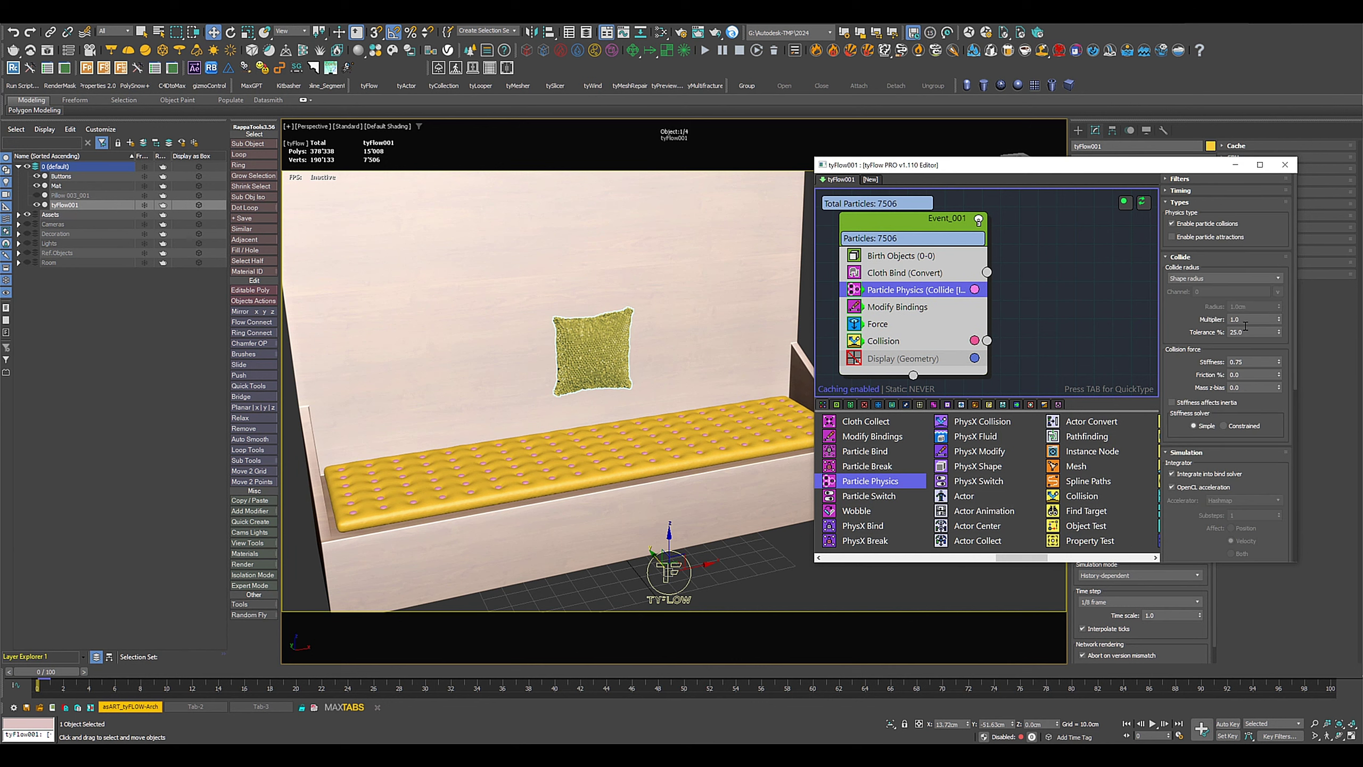
left_click(1188, 278)
left_click(1187, 289)
type(".3")
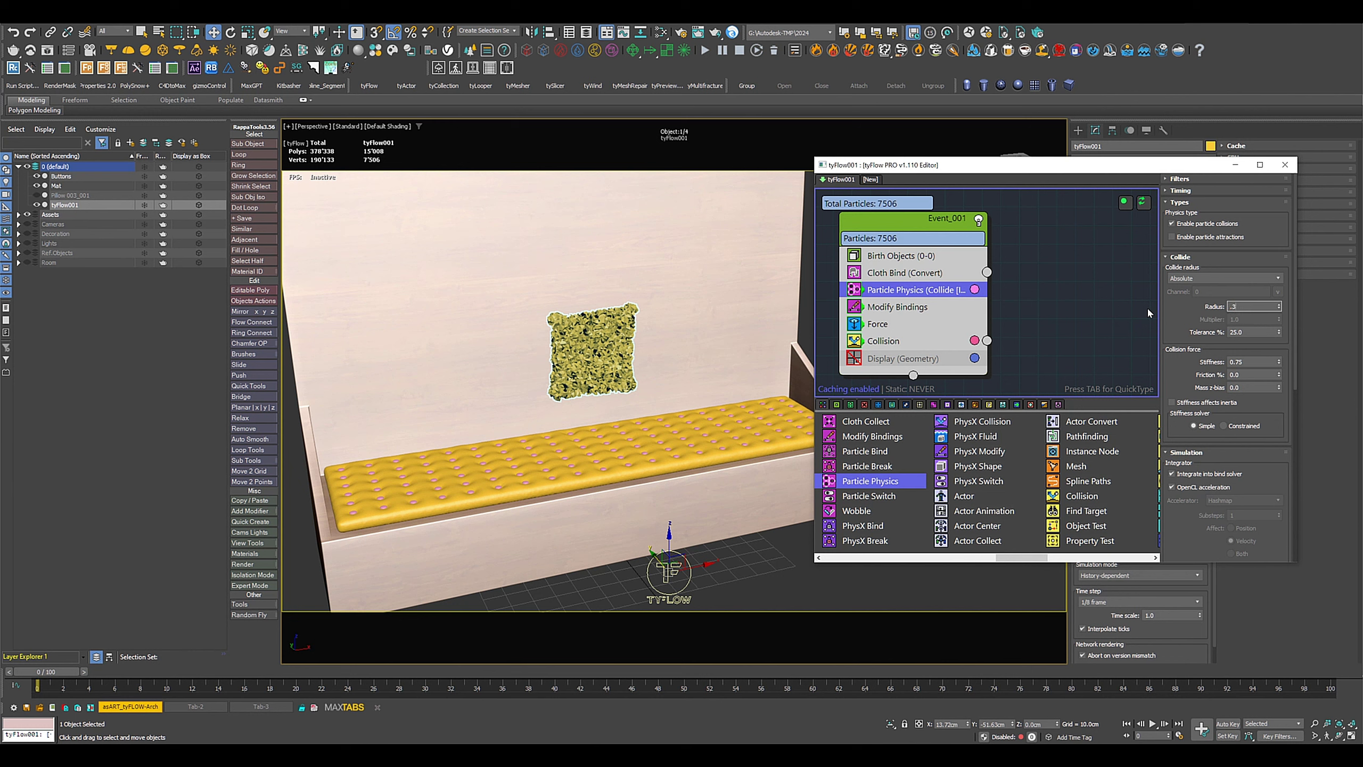
key("Return")
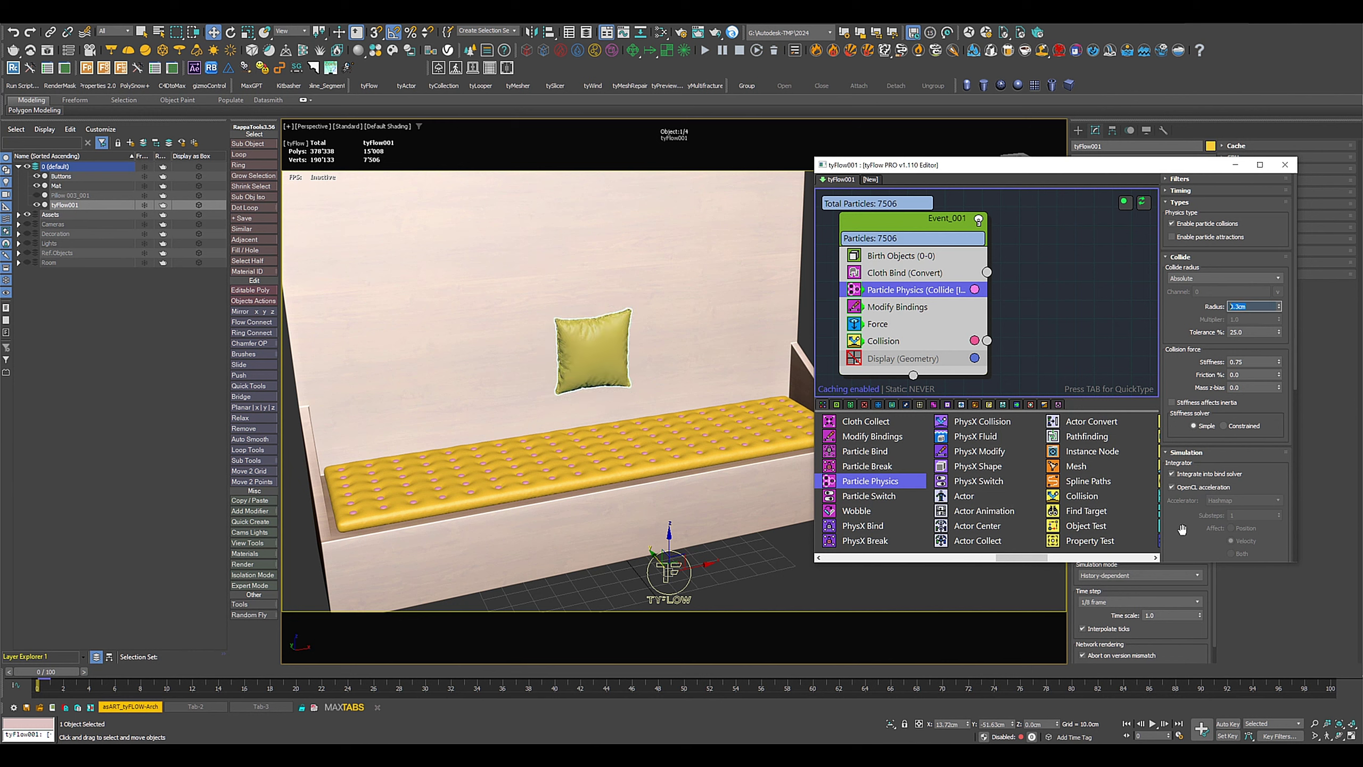
Step: Make Particle Physics ignore binding neighbors and starting penetrations
left_click_drag(1183, 530, 1168, 272)
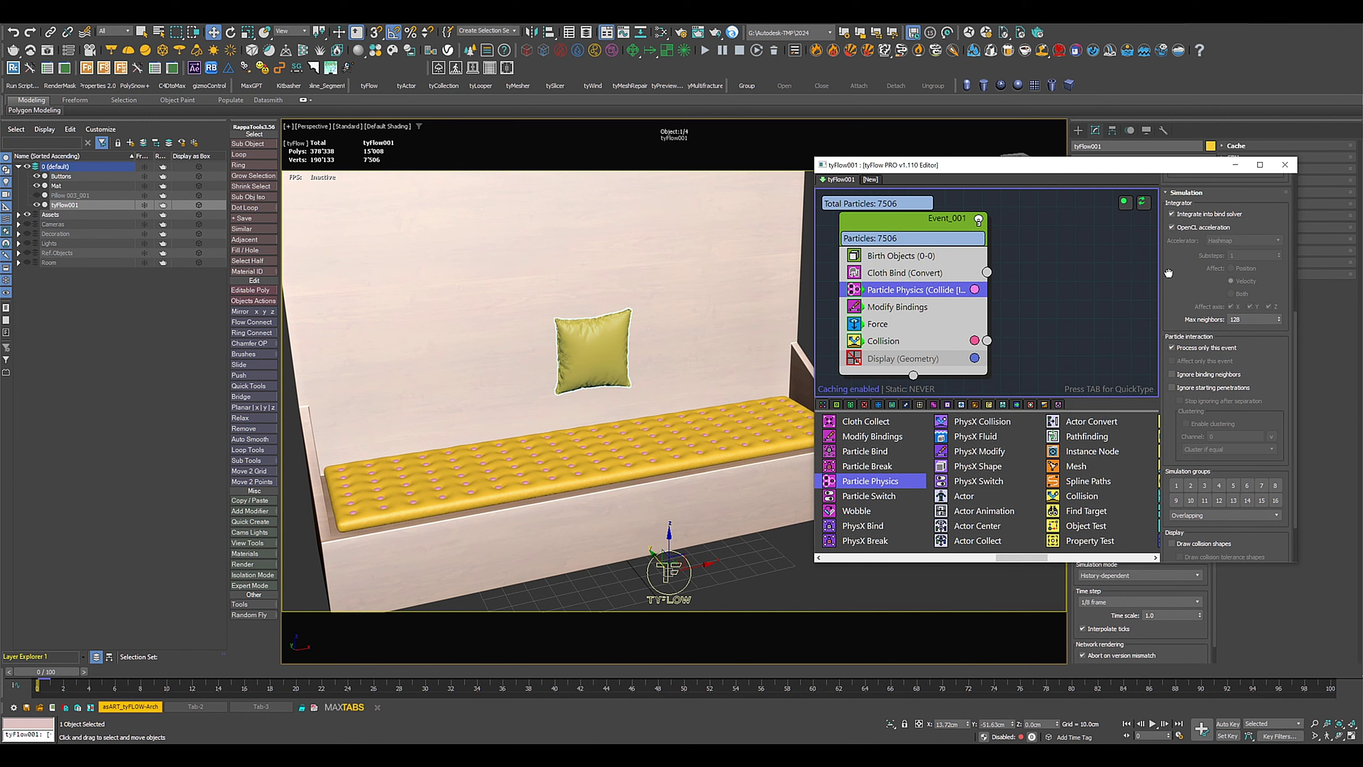
left_click(1197, 378)
left_click(1187, 389)
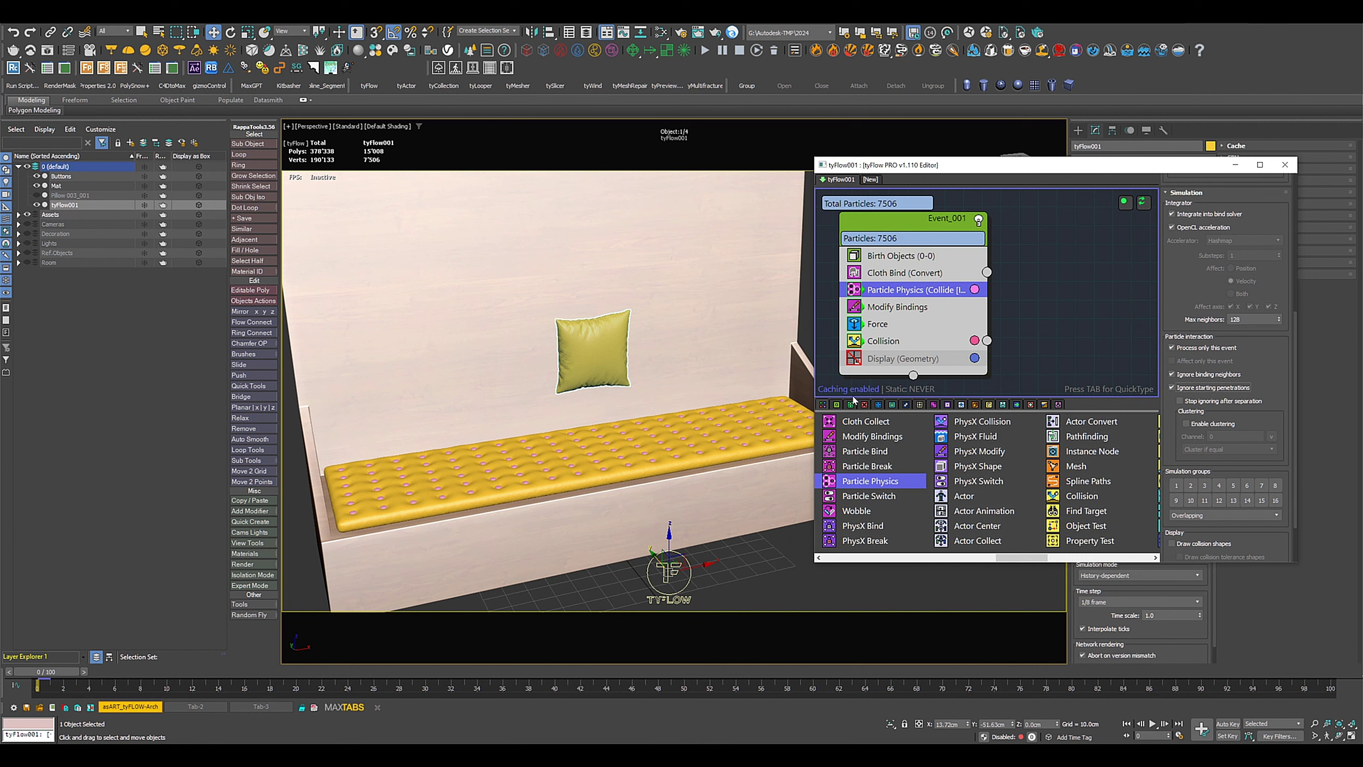
Step: Set the Force operator's built-in gravity strength to -0.1 cm and play the simulation
left_click(877, 323)
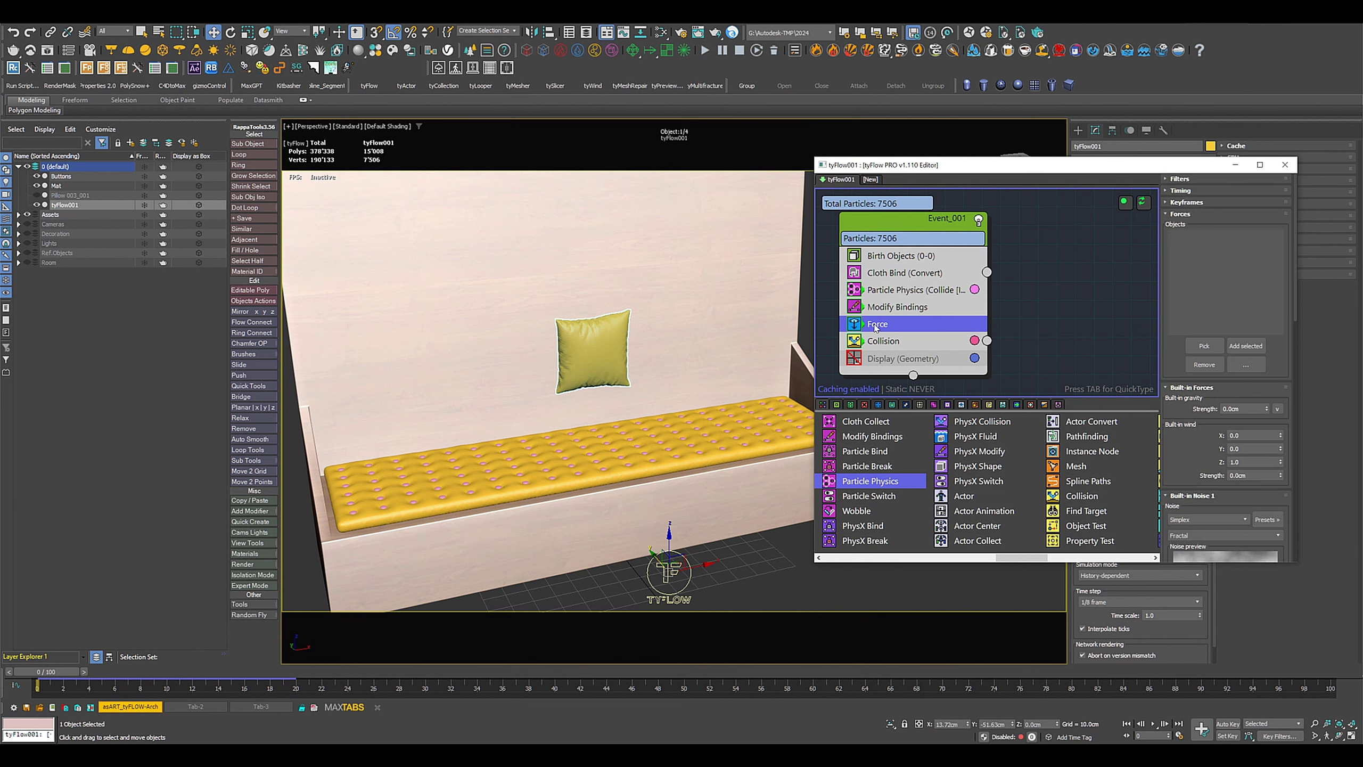
left_click(1267, 410)
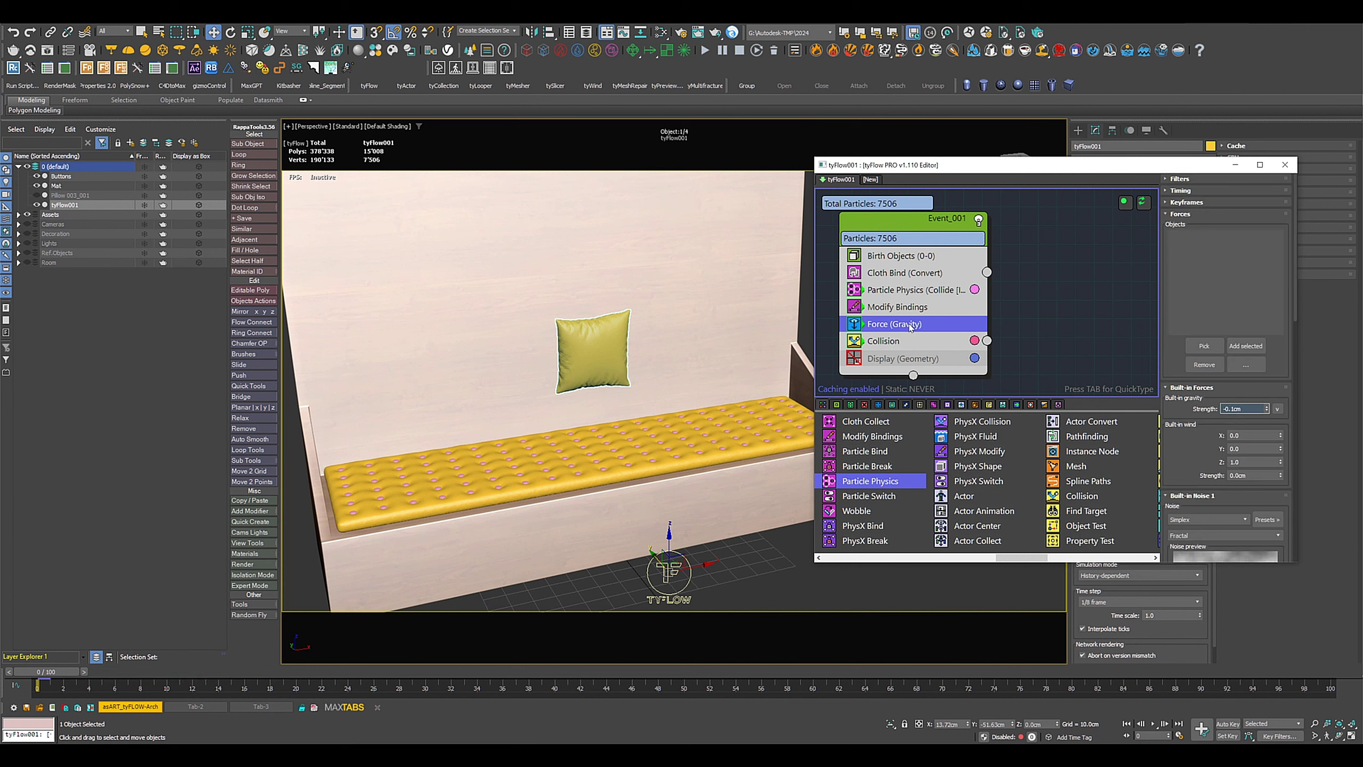
left_click(1155, 726)
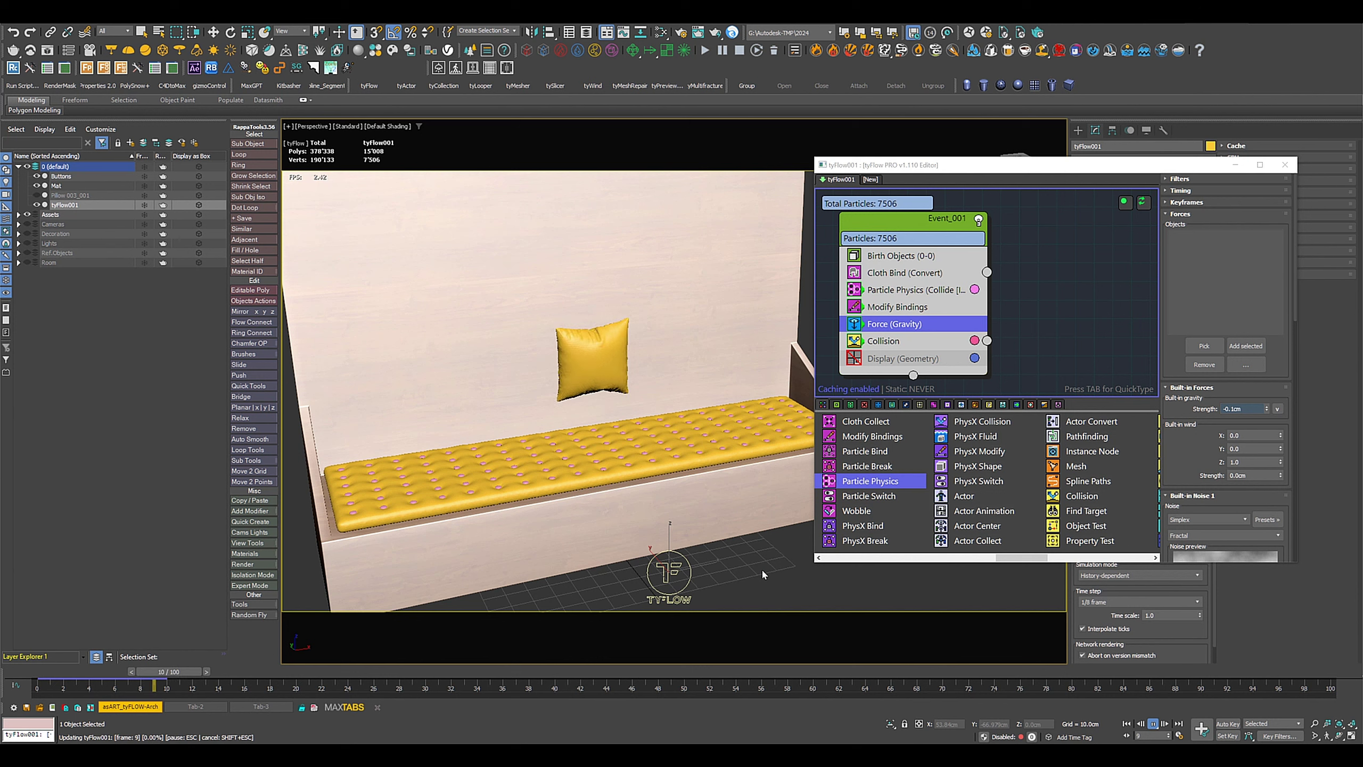
left_click(940, 688)
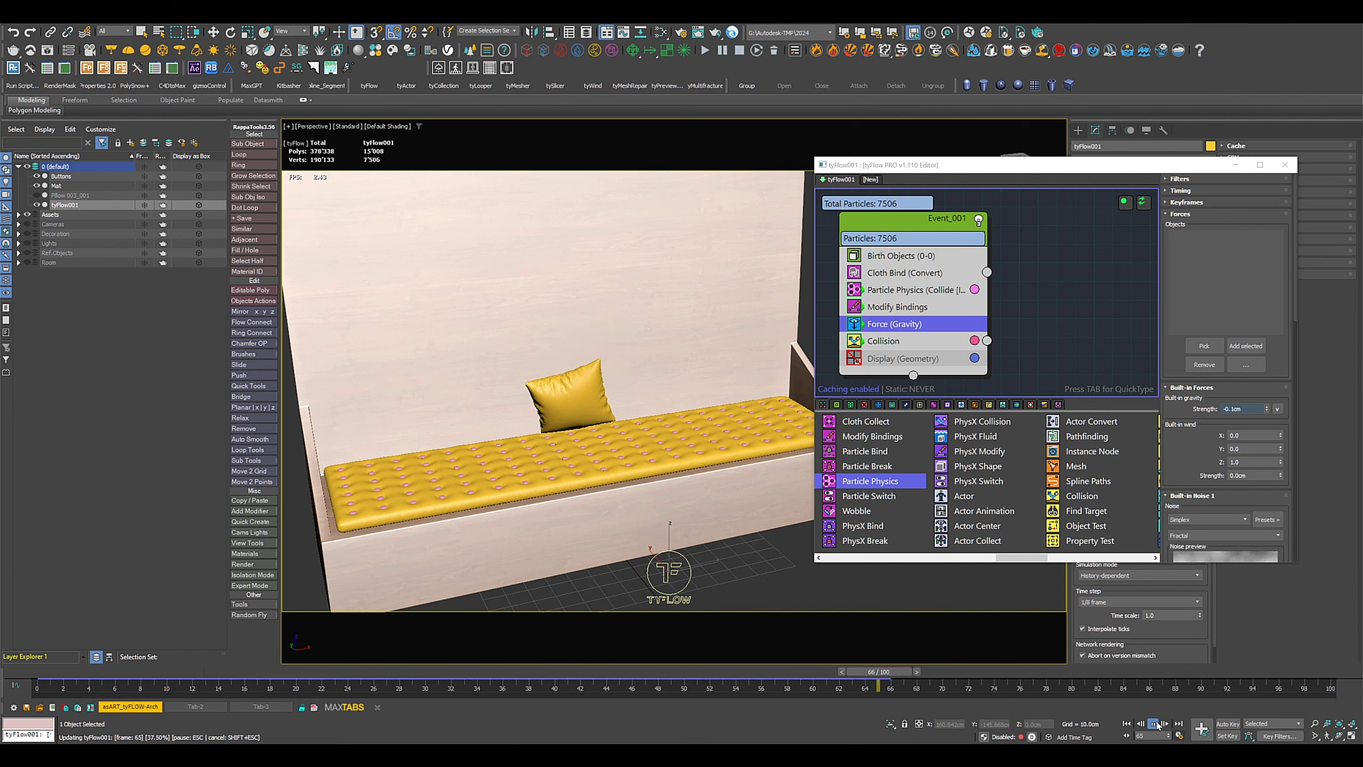
Step: Scrub back through the cached frames to examine the pillow's fall from the side, ending at frame 0
left_click_drag(774, 673, 545, 642)
key("w")
middle_click_drag(556, 416, 602, 430, "alt")
scroll(516, 414, "up", 4)
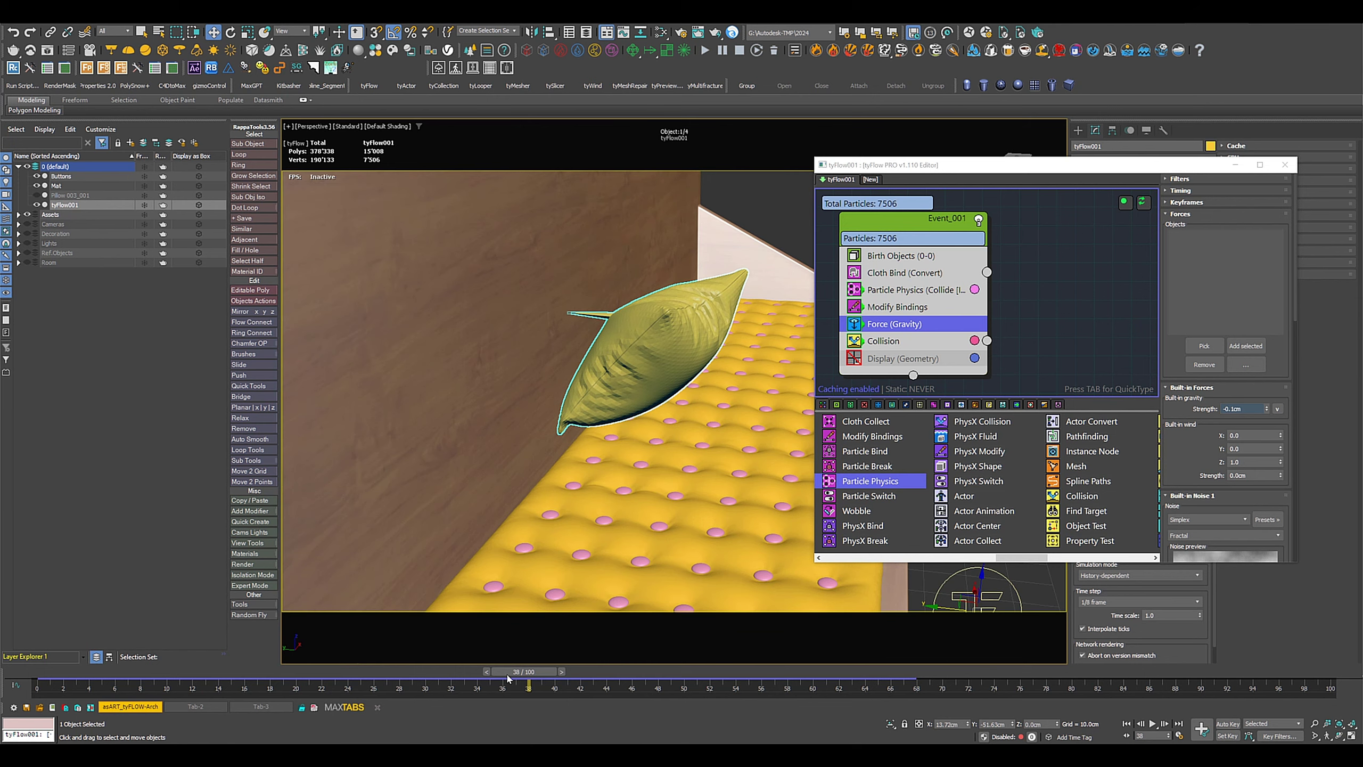
left_click_drag(507, 677, 27, 672)
scroll(532, 409, "down", 3)
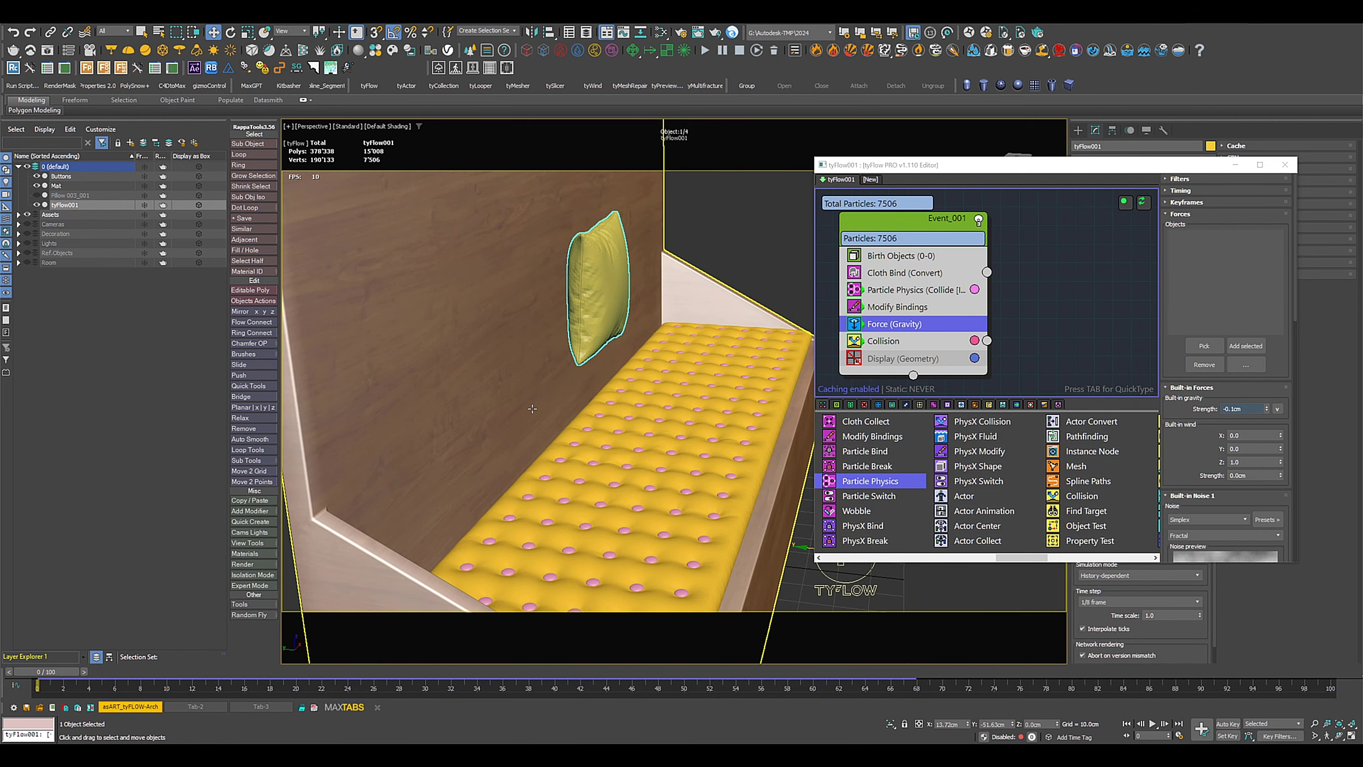
Step: Select the source pillow Pillow 003_001 and shift it slightly away from the backrest in the top view
middle_click_drag(532, 408, 301, 322, "alt")
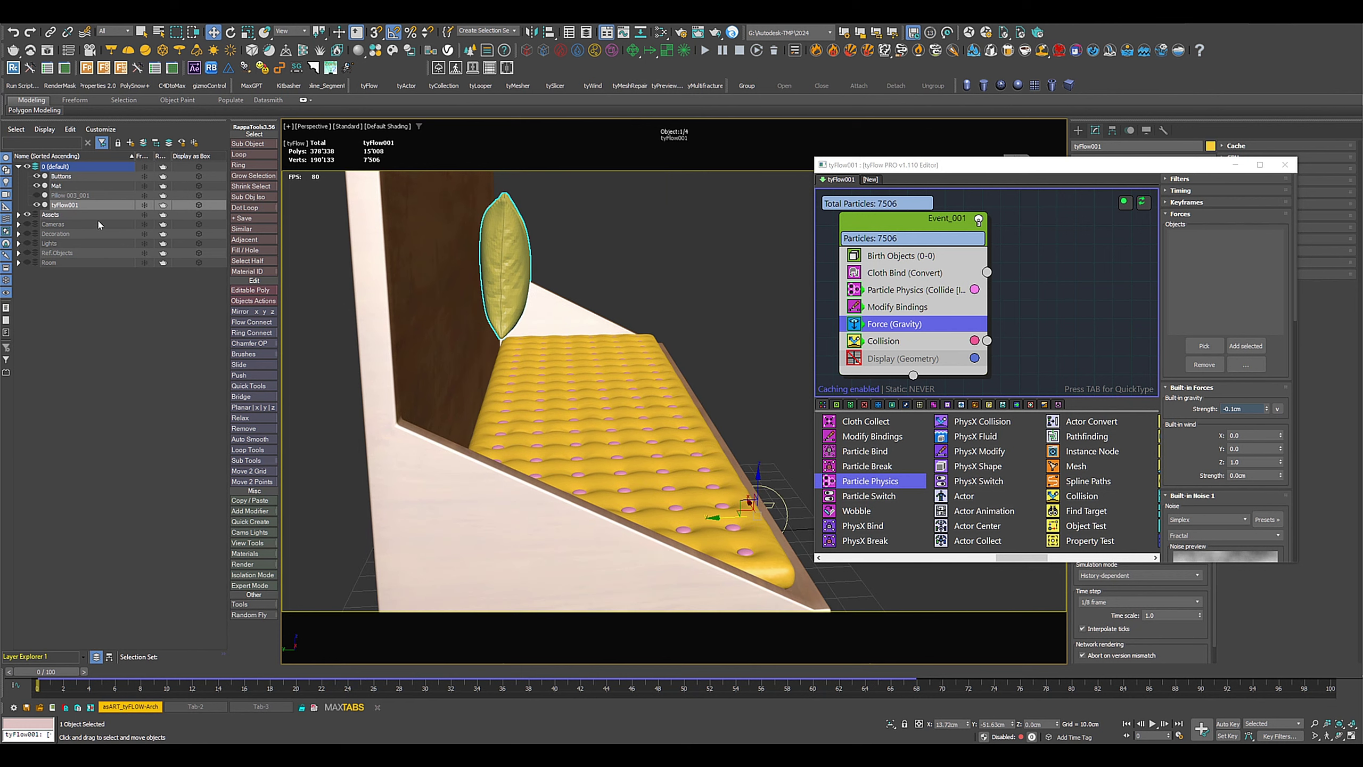
left_click(69, 195)
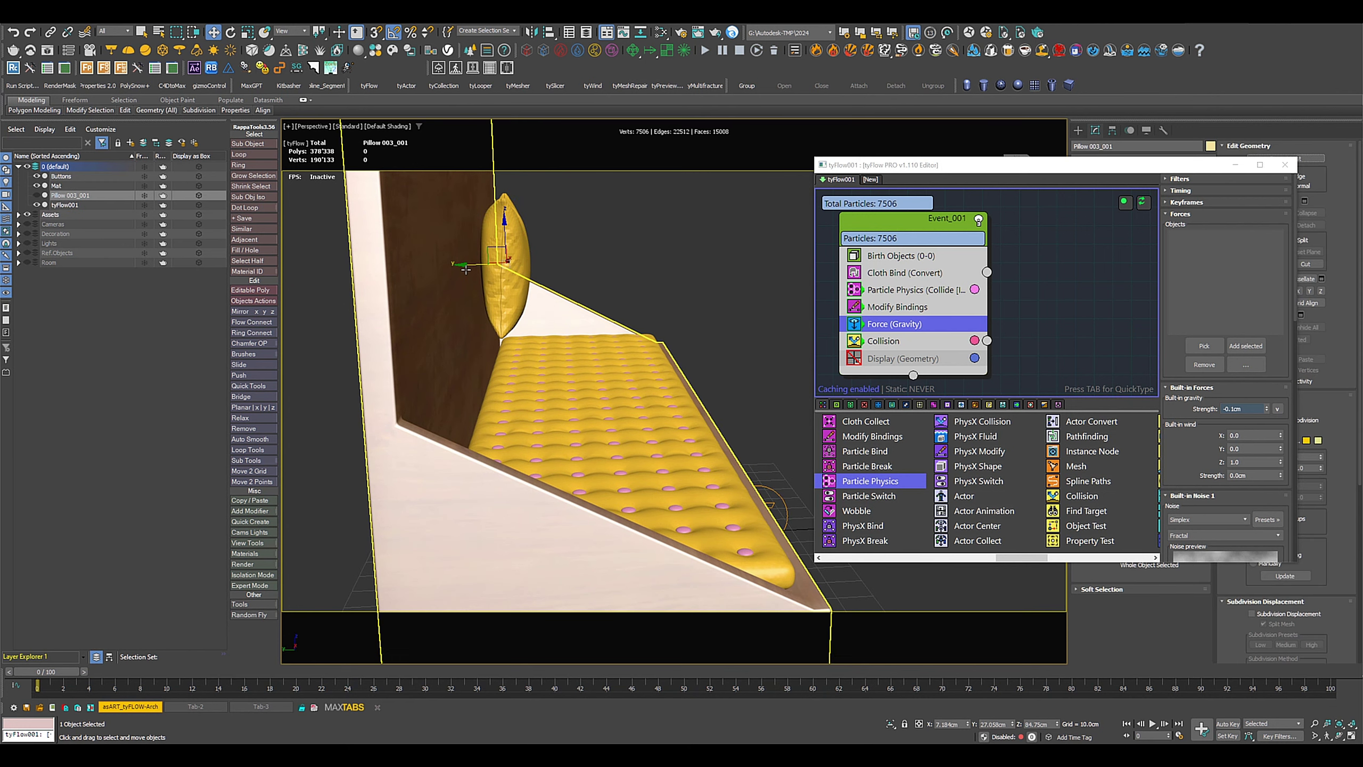
key("t")
scroll(540, 330, "up", 6)
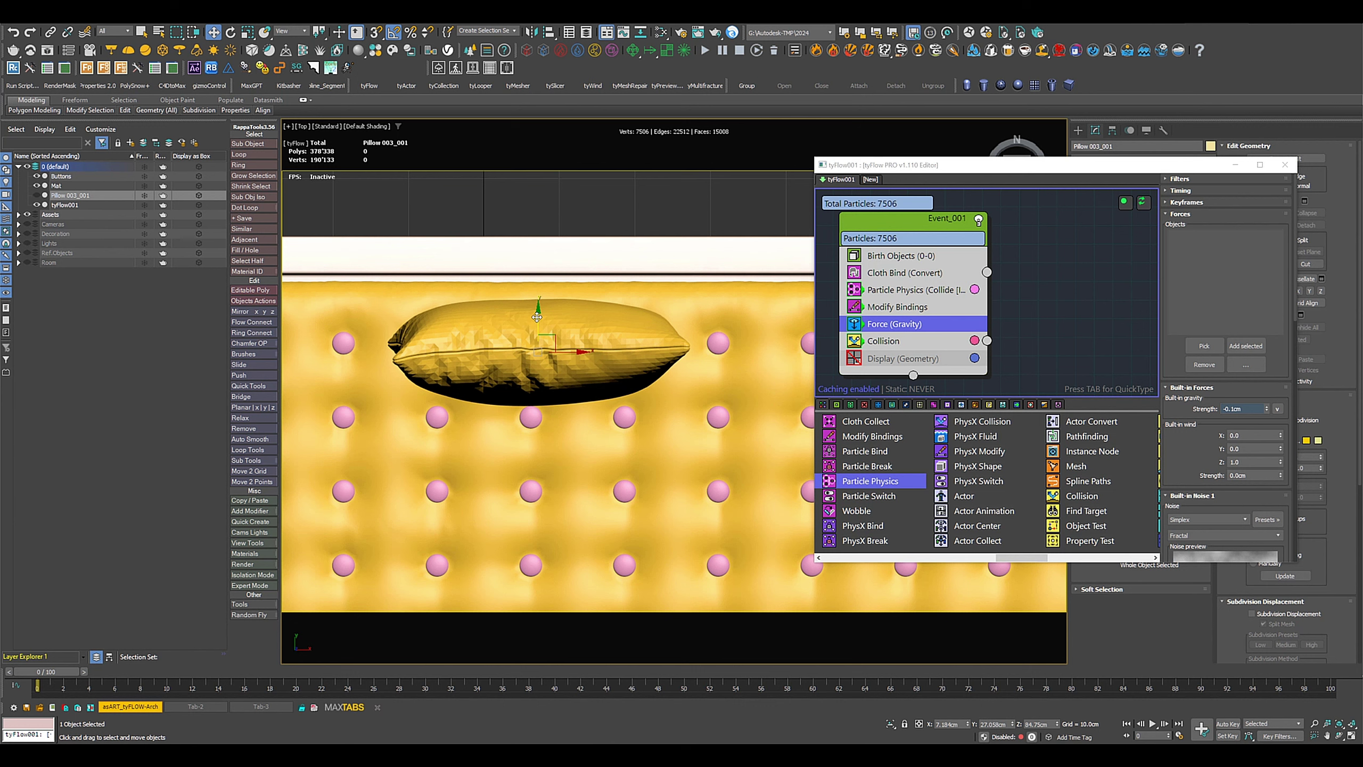
left_click_drag(537, 318, 538, 320)
scroll(483, 349, "down", 2)
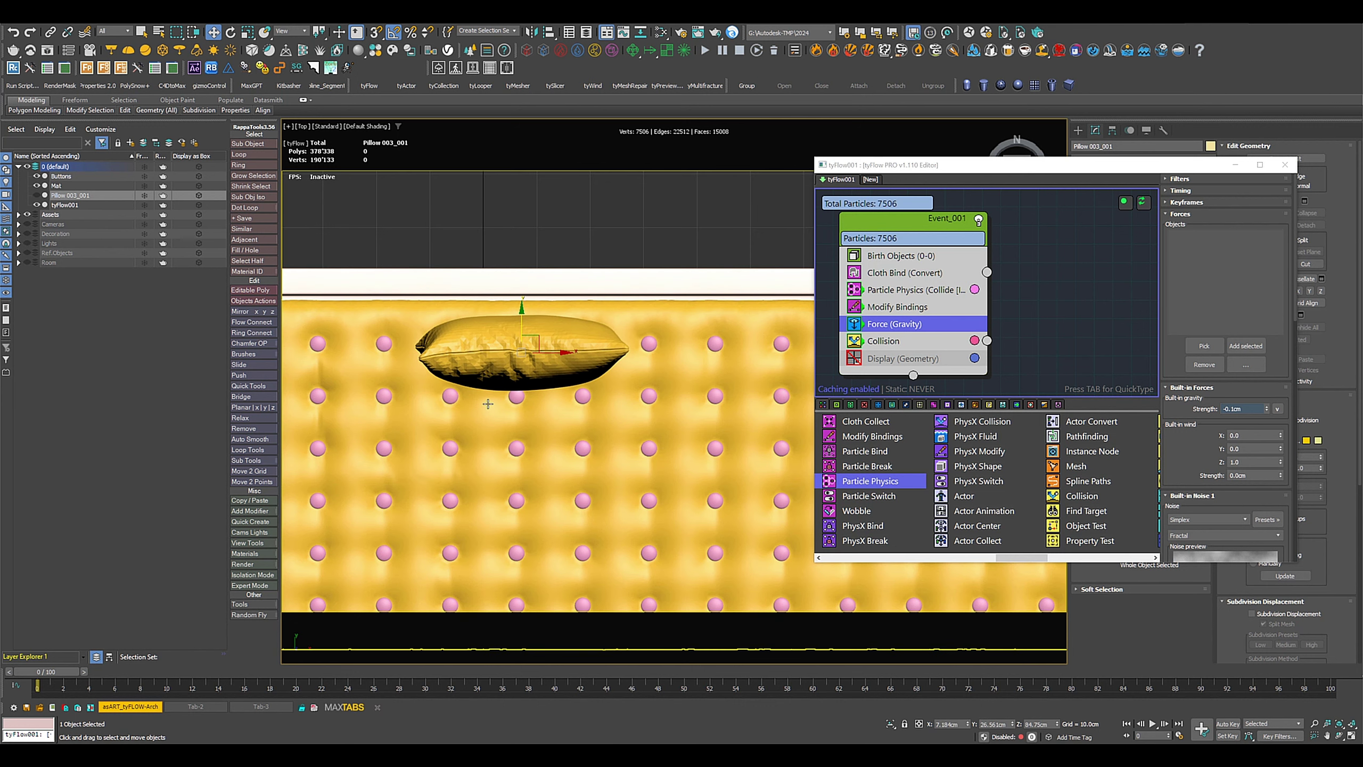
Step: In the left wireframe view, rotate the pillow 10° so its top leans toward the backrest, and move it slightly forward
key("l")
key("F3")
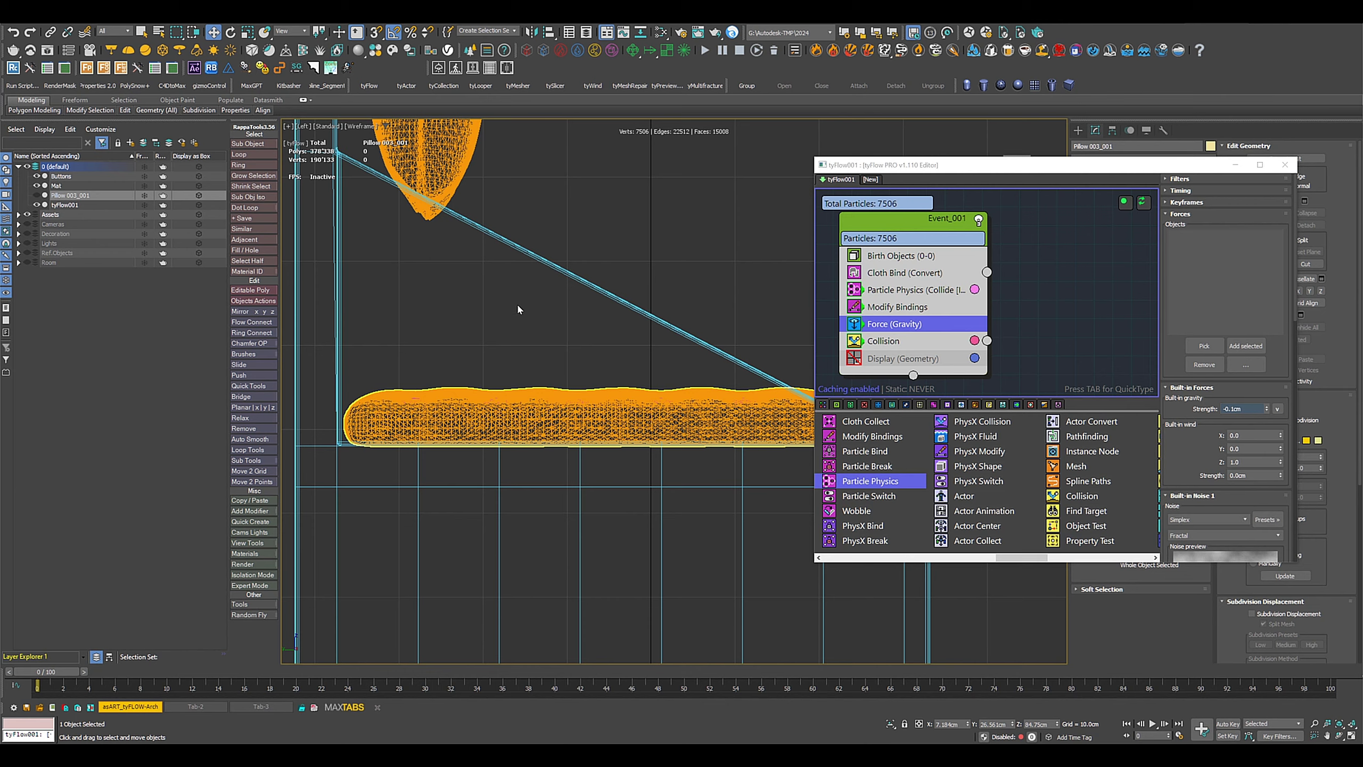
middle_click_drag(518, 310, 551, 524)
scroll(551, 524, "down", 2)
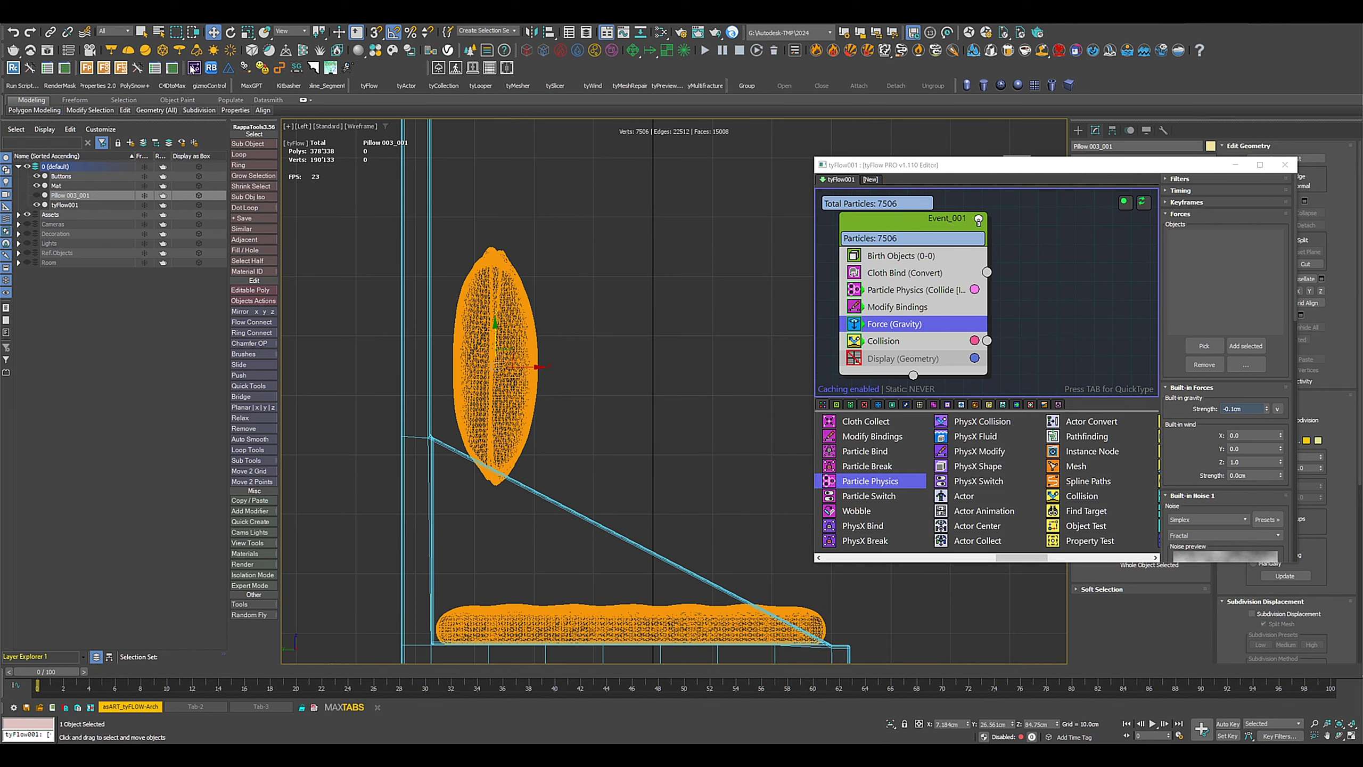
left_click(230, 33)
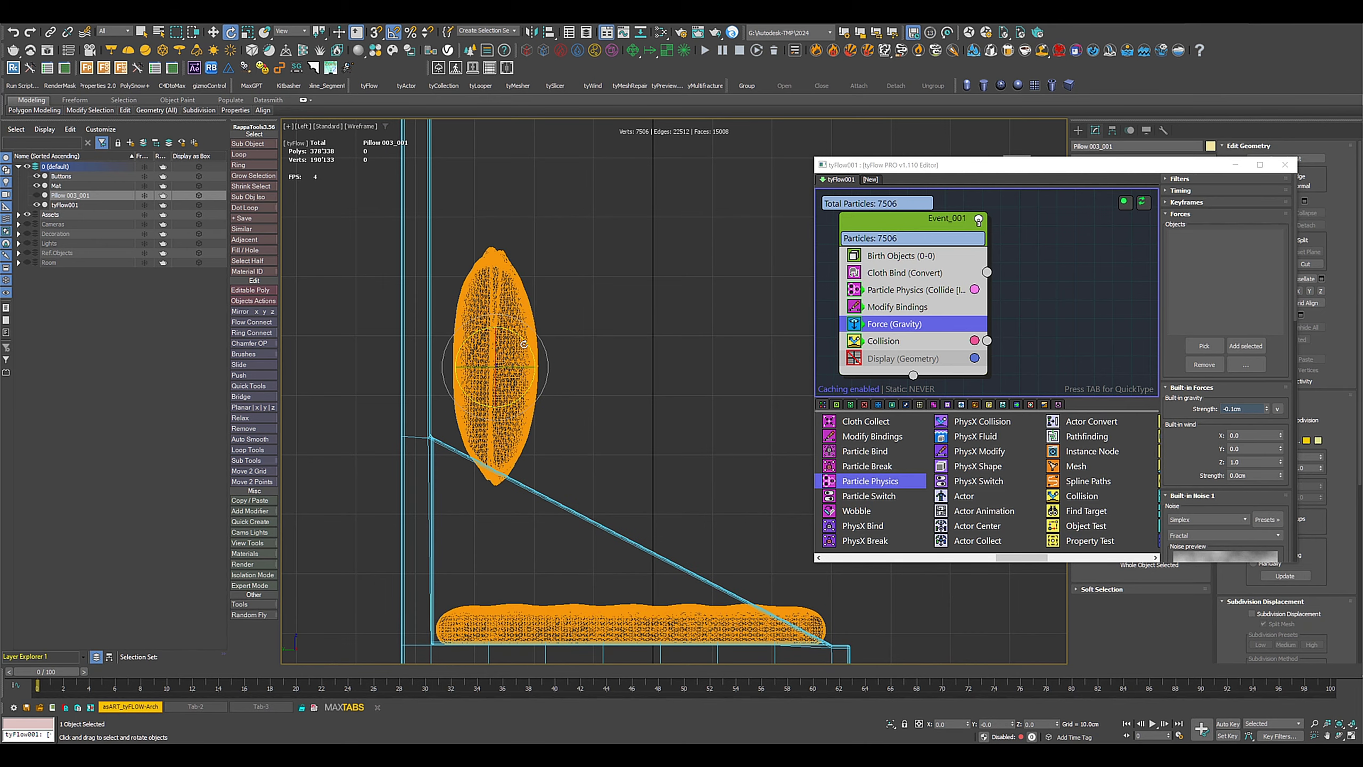
left_click_drag(523, 341, 480, 310)
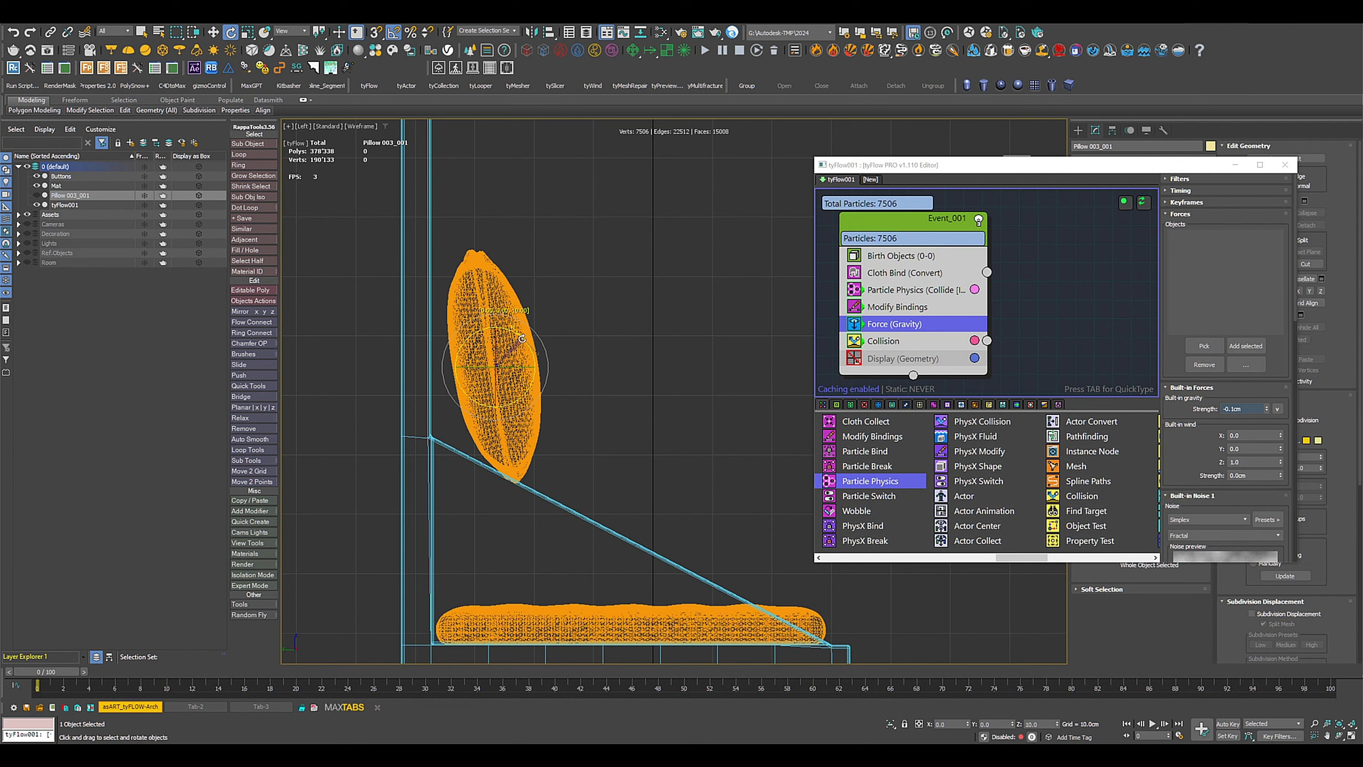
left_click(213, 33)
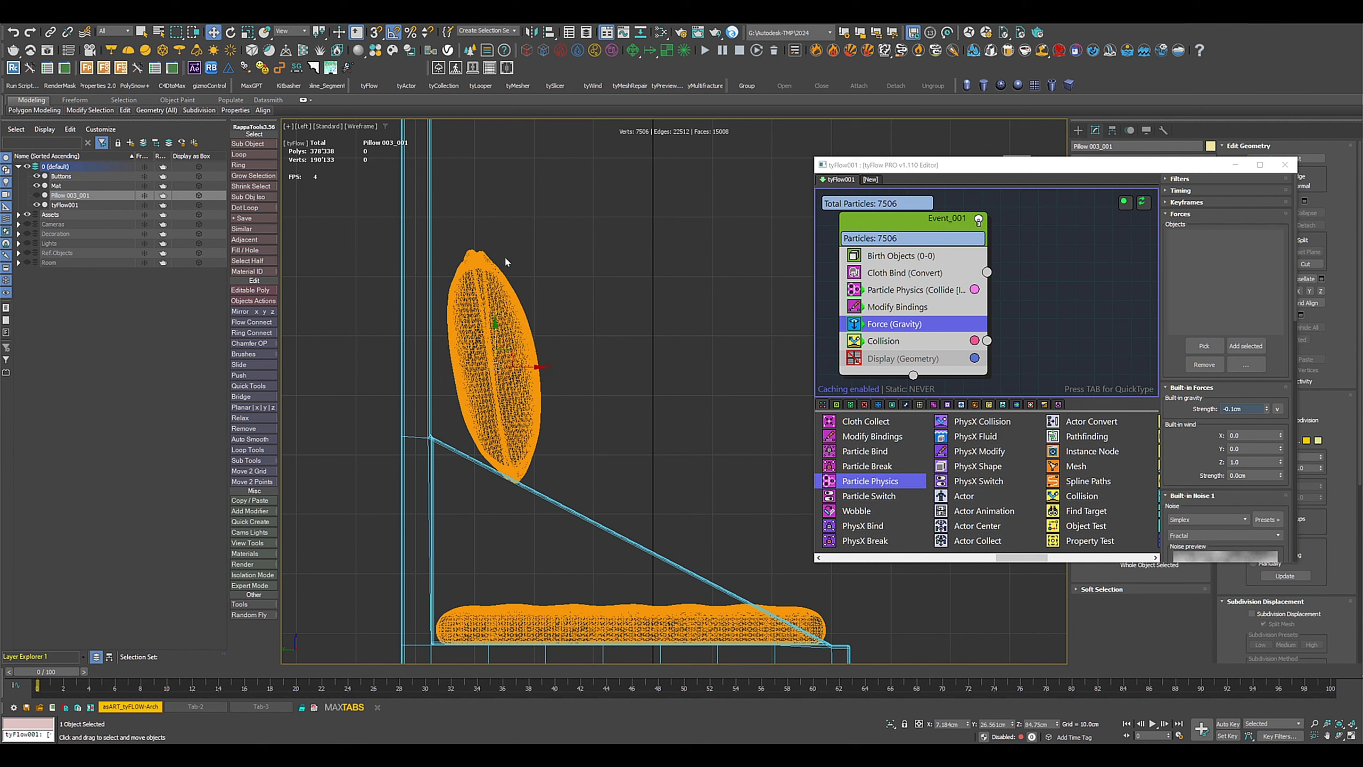
left_click_drag(536, 367, 545, 367)
Step: Return to the shaded perspective view, play the pillow simulation to check the fall, and rewind to frame 0
key("p")
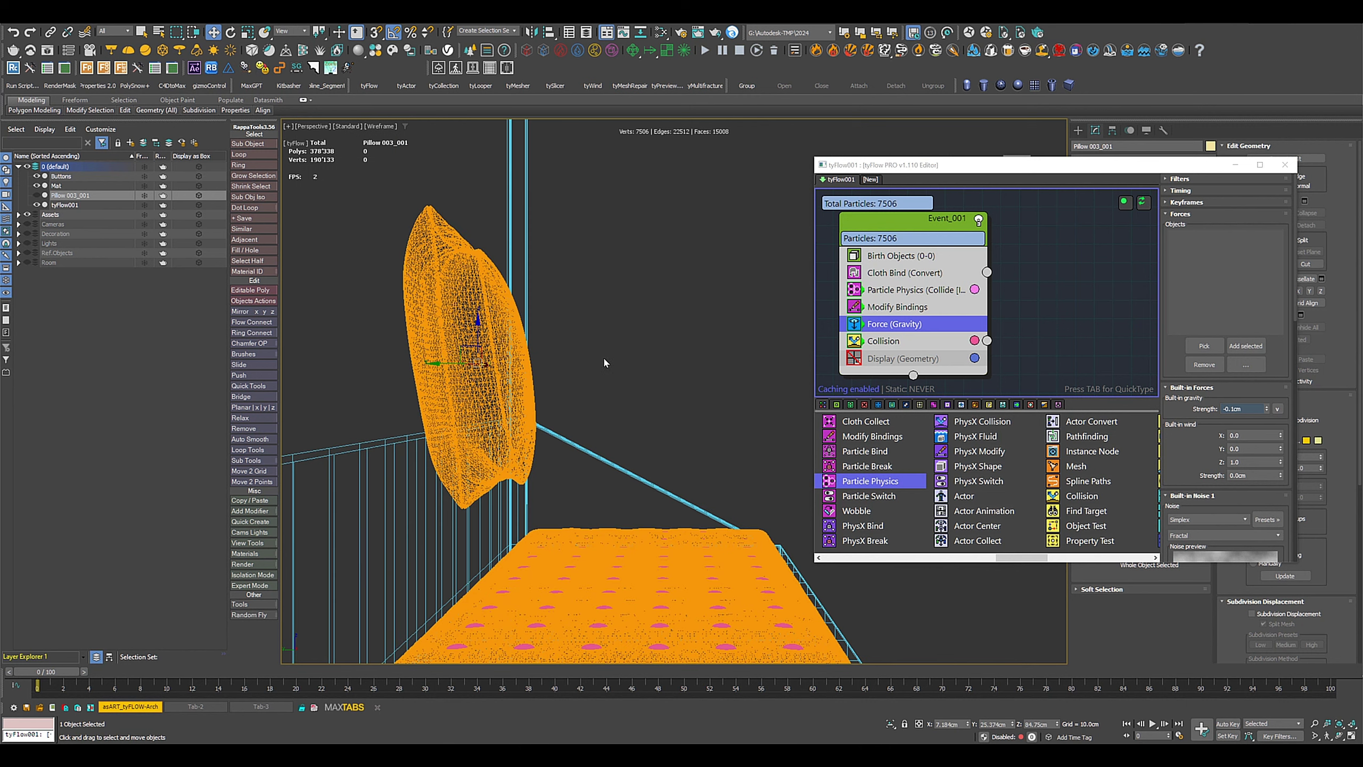
key("F3")
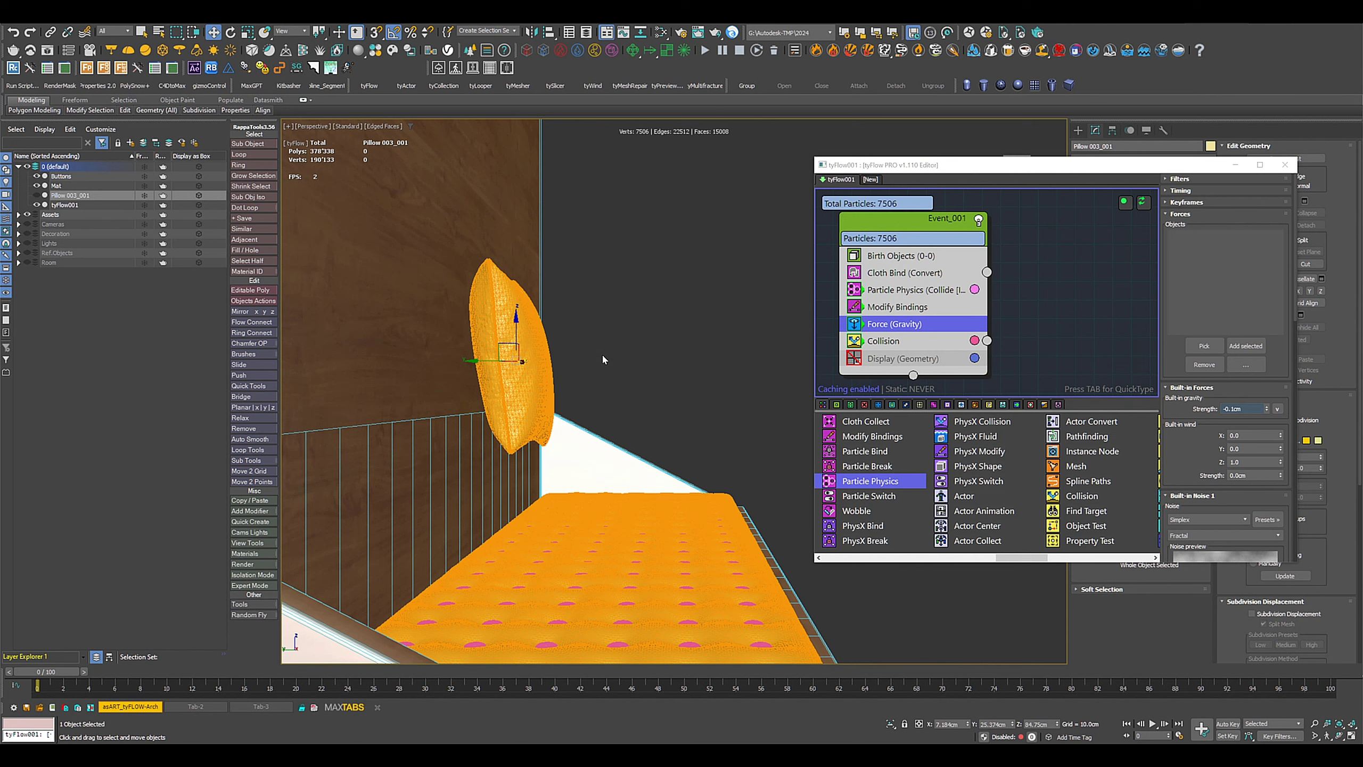
middle_click_drag(612, 359, 532, 362, "alt")
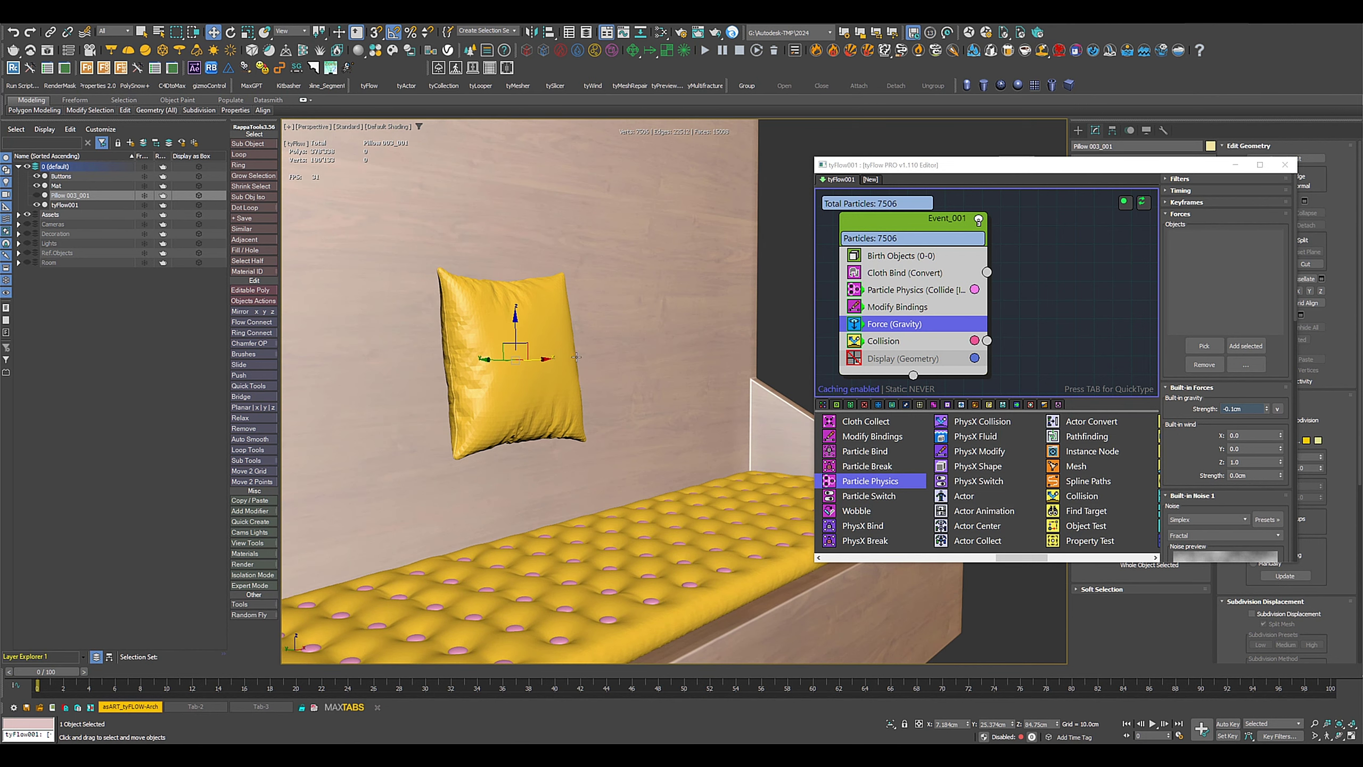
left_click(1154, 726)
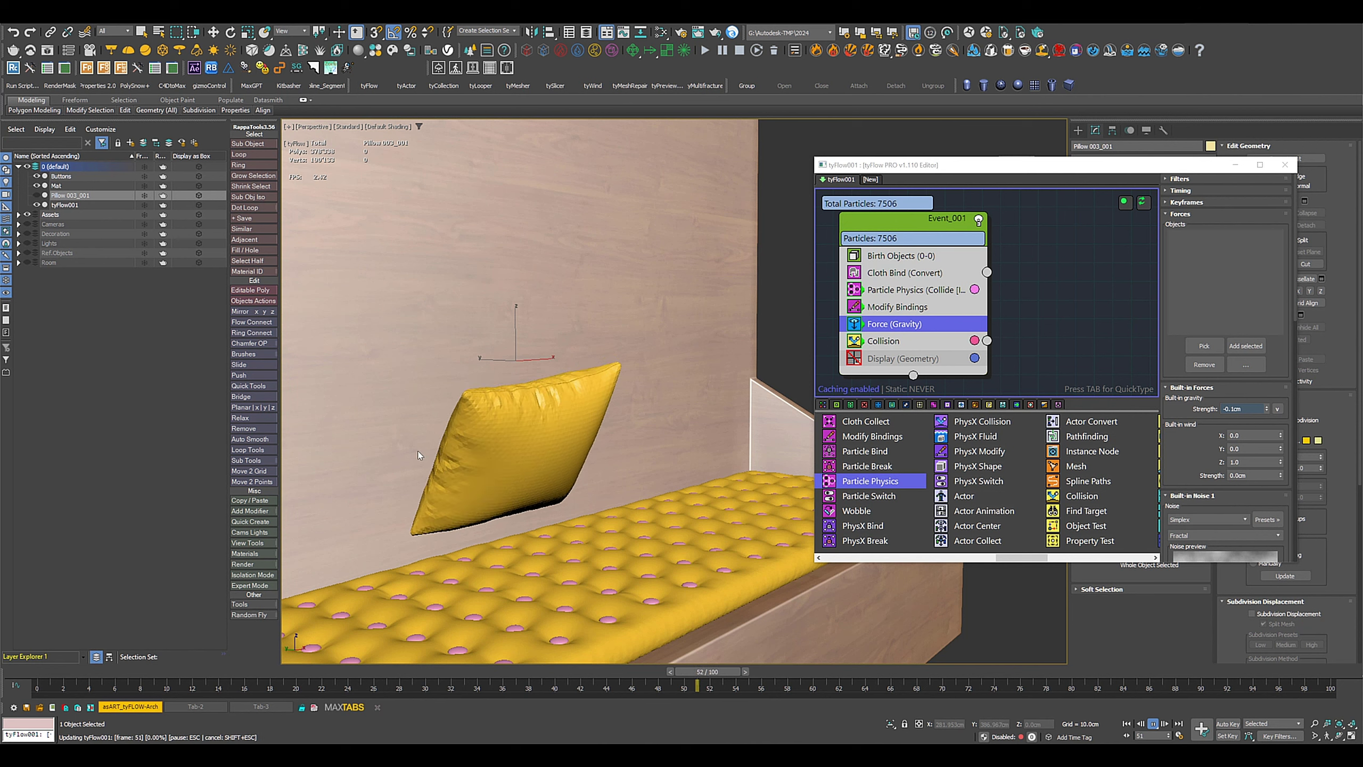
left_click(1126, 723)
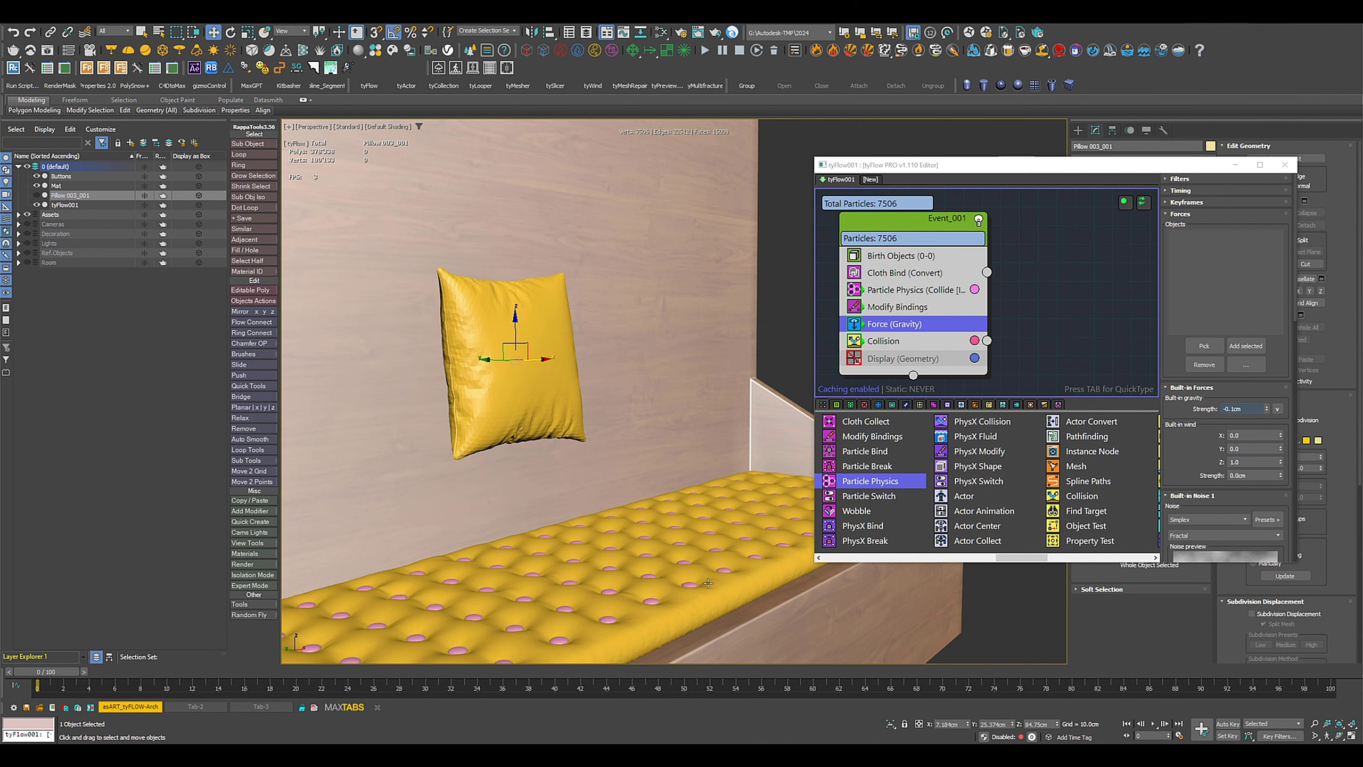
mouse_move(69, 676)
left_mouse_down()
mouse_move(644, 673)
mouse_move(46, 673)
left_mouse_up()
Step: Add a Slow operator below Collision in Event_001 and open the Collision operator's settings
scroll(1033, 497, "down", 3)
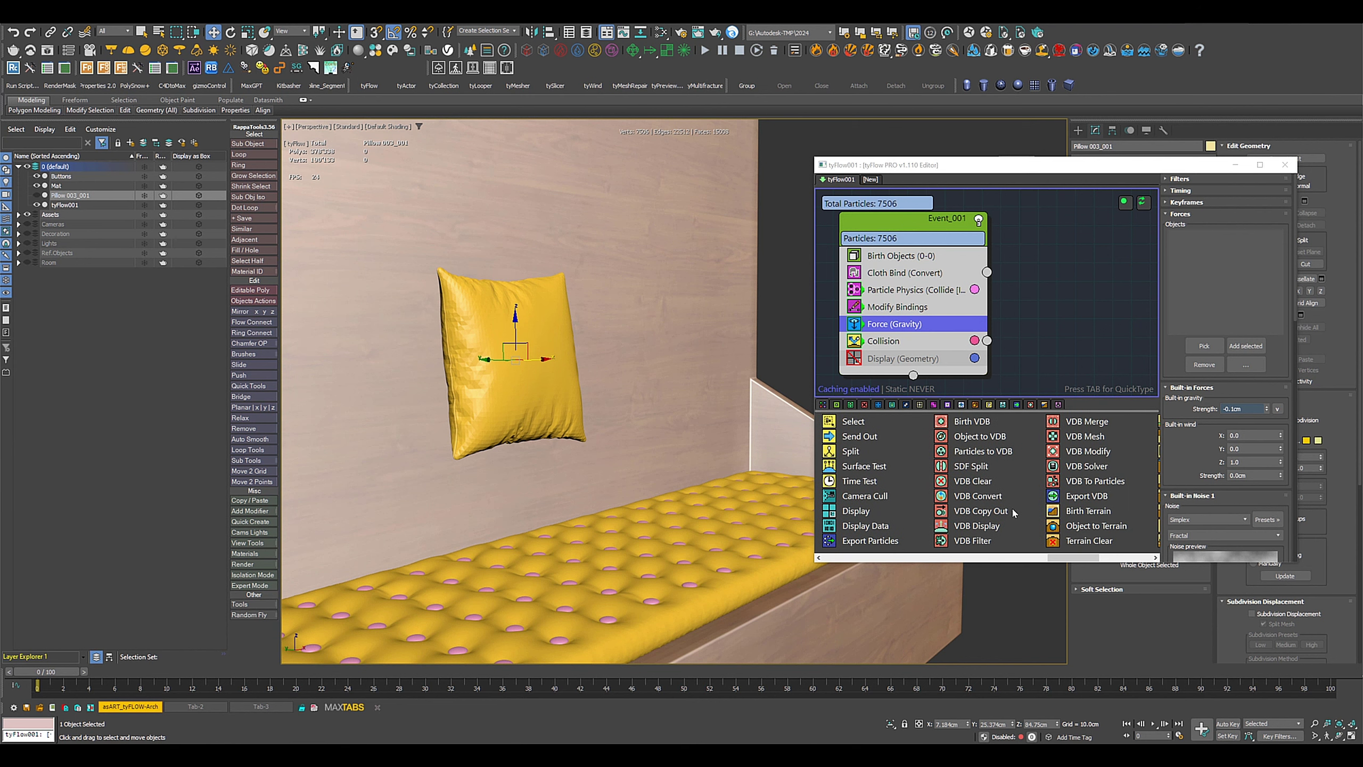
scroll(927, 534, "up", 6)
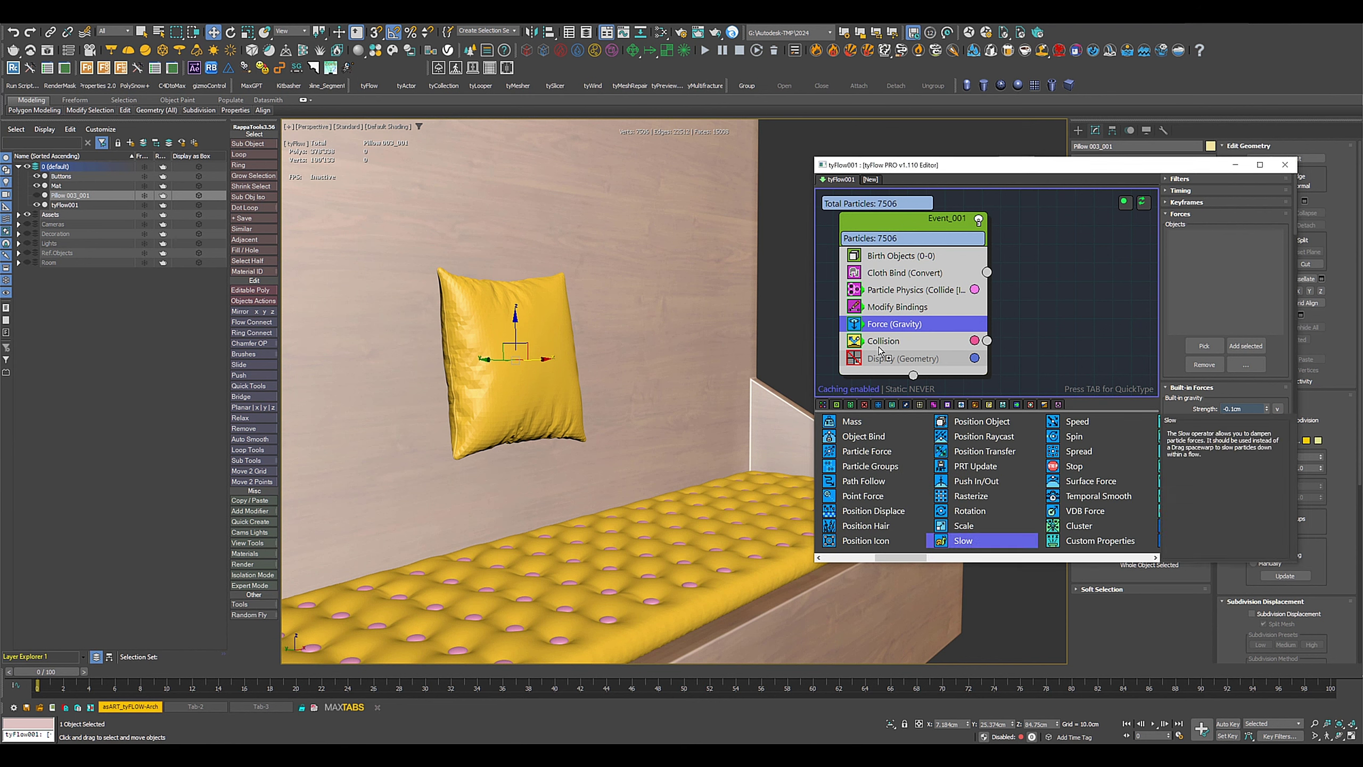
left_click_drag(880, 350, 883, 352)
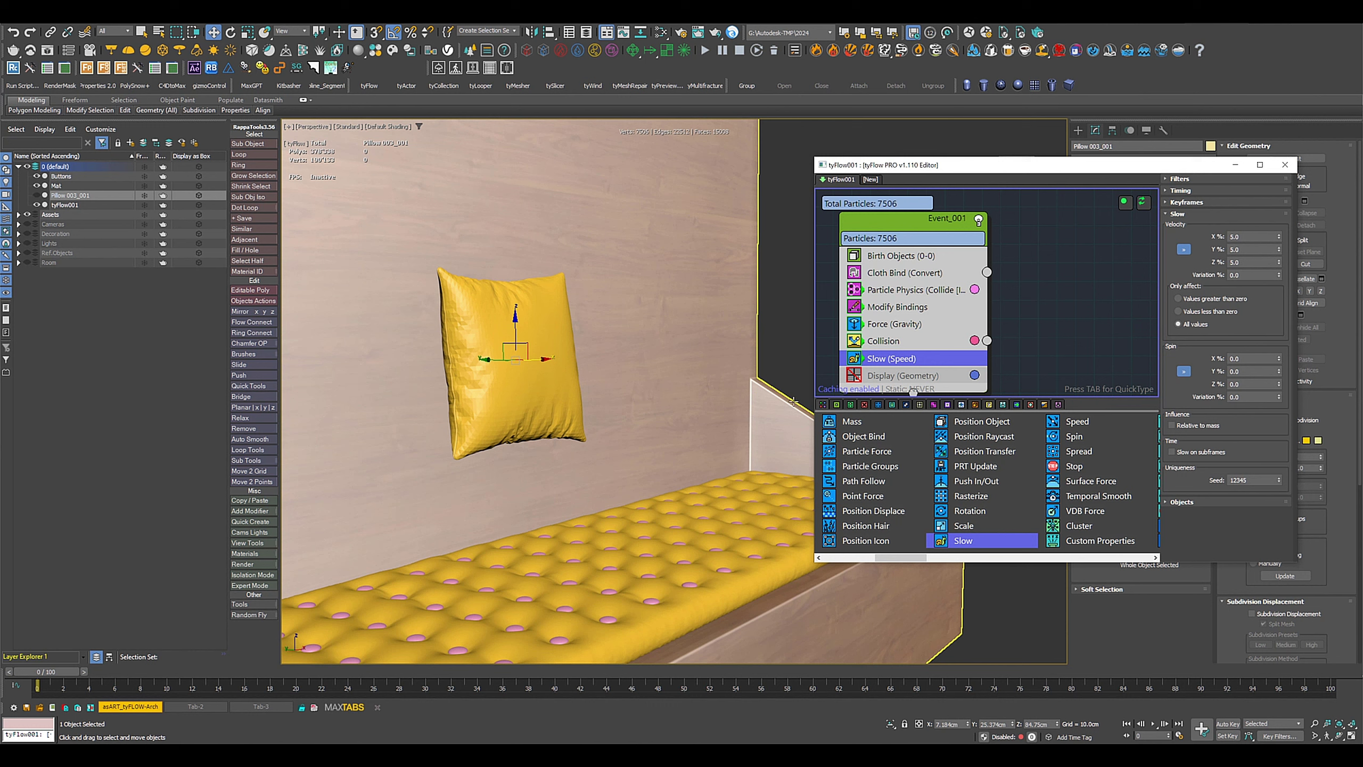
left_click(880, 341)
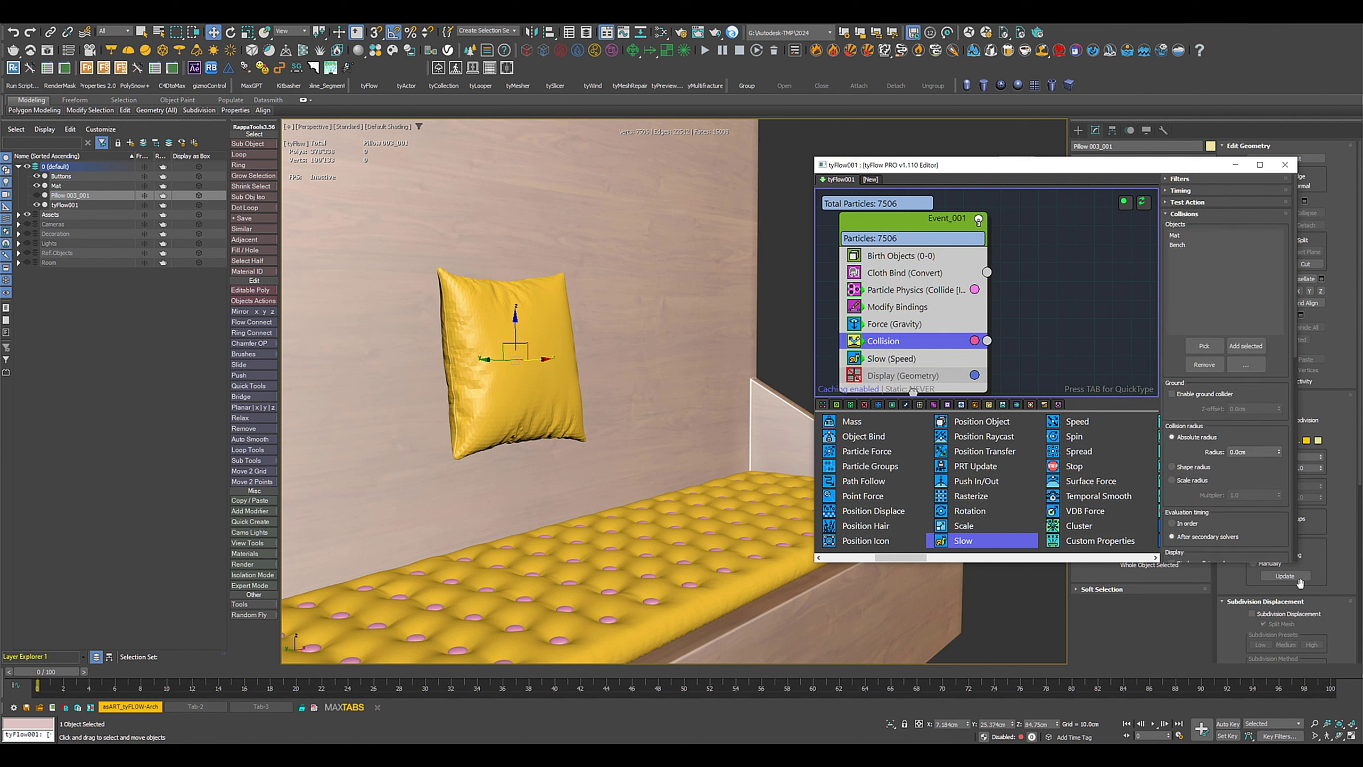
Step: Set the Collision operator's friction to 90% and play the pillow simulation
scroll(1191, 501, "down", 10)
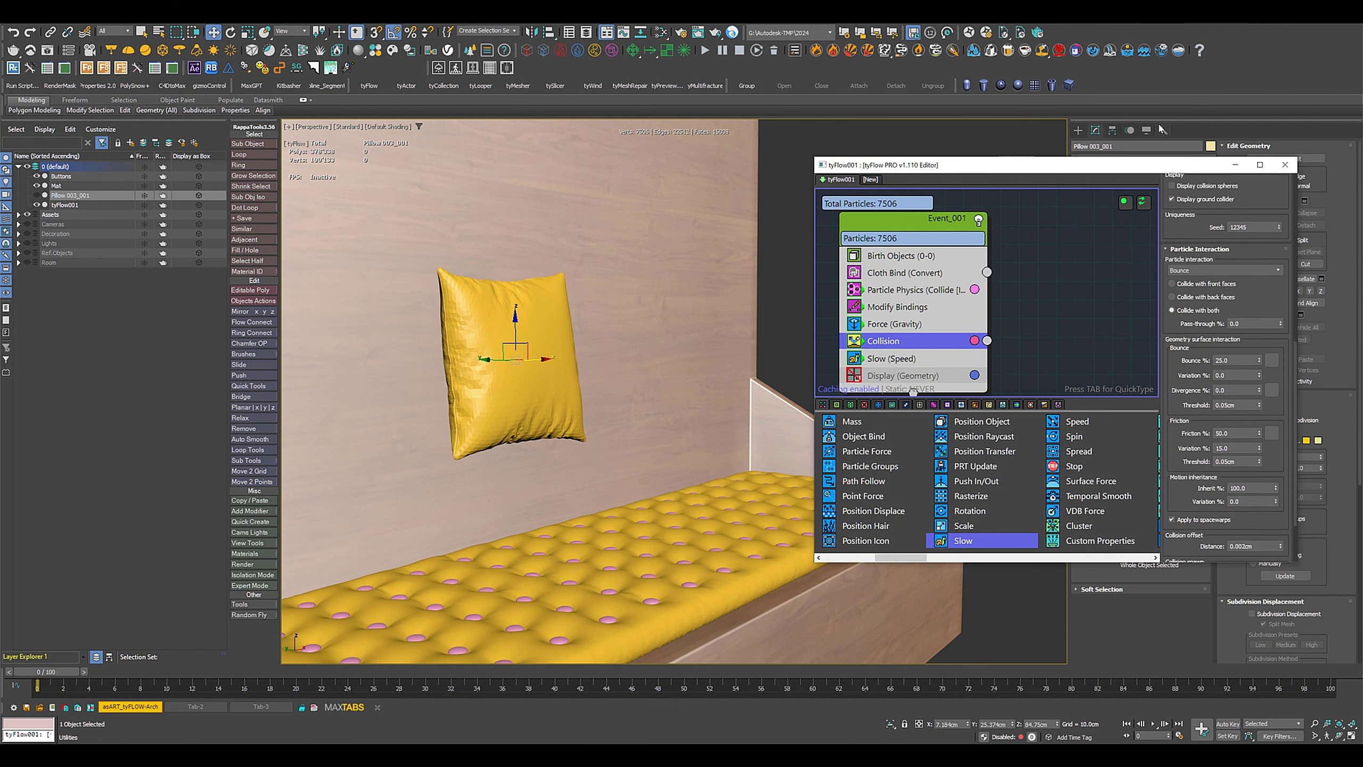
left_click_drag(1229, 438, 1179, 429)
key("Return")
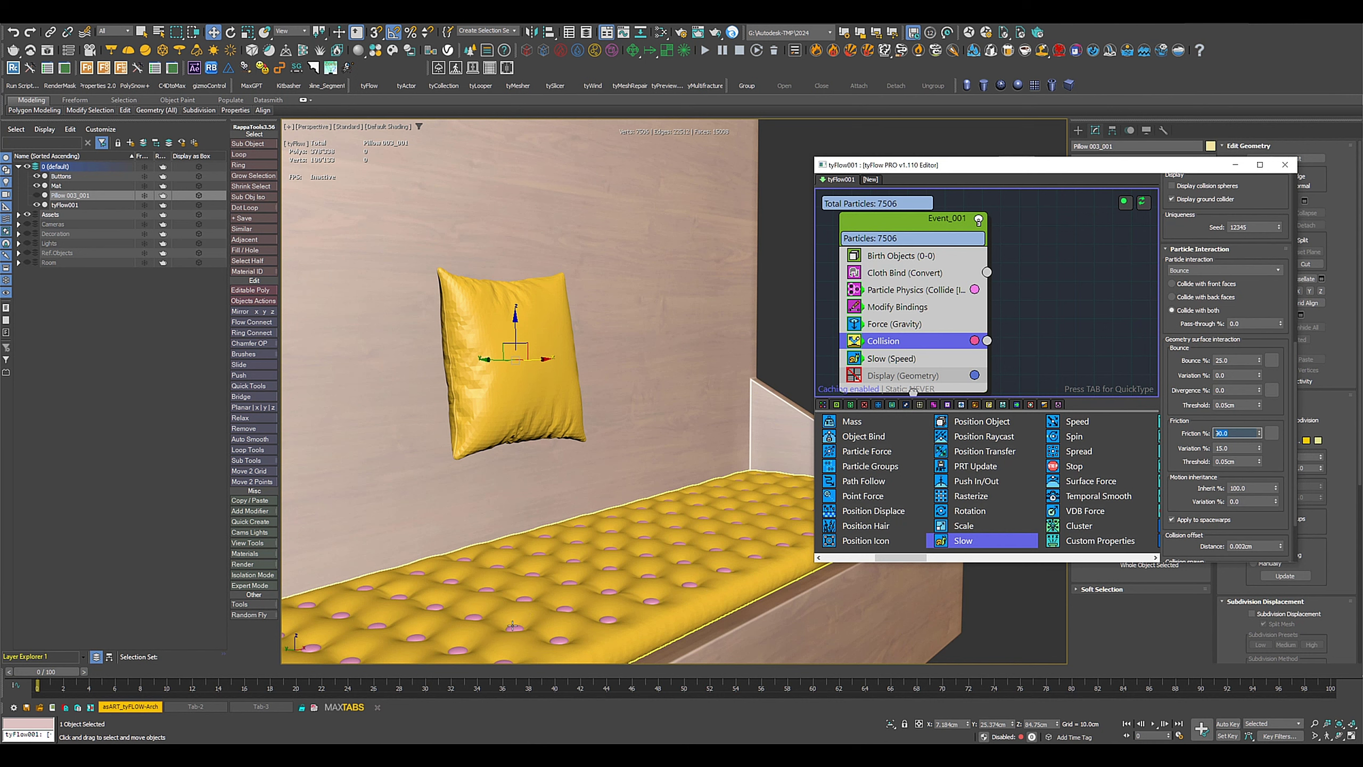
left_click(1153, 723)
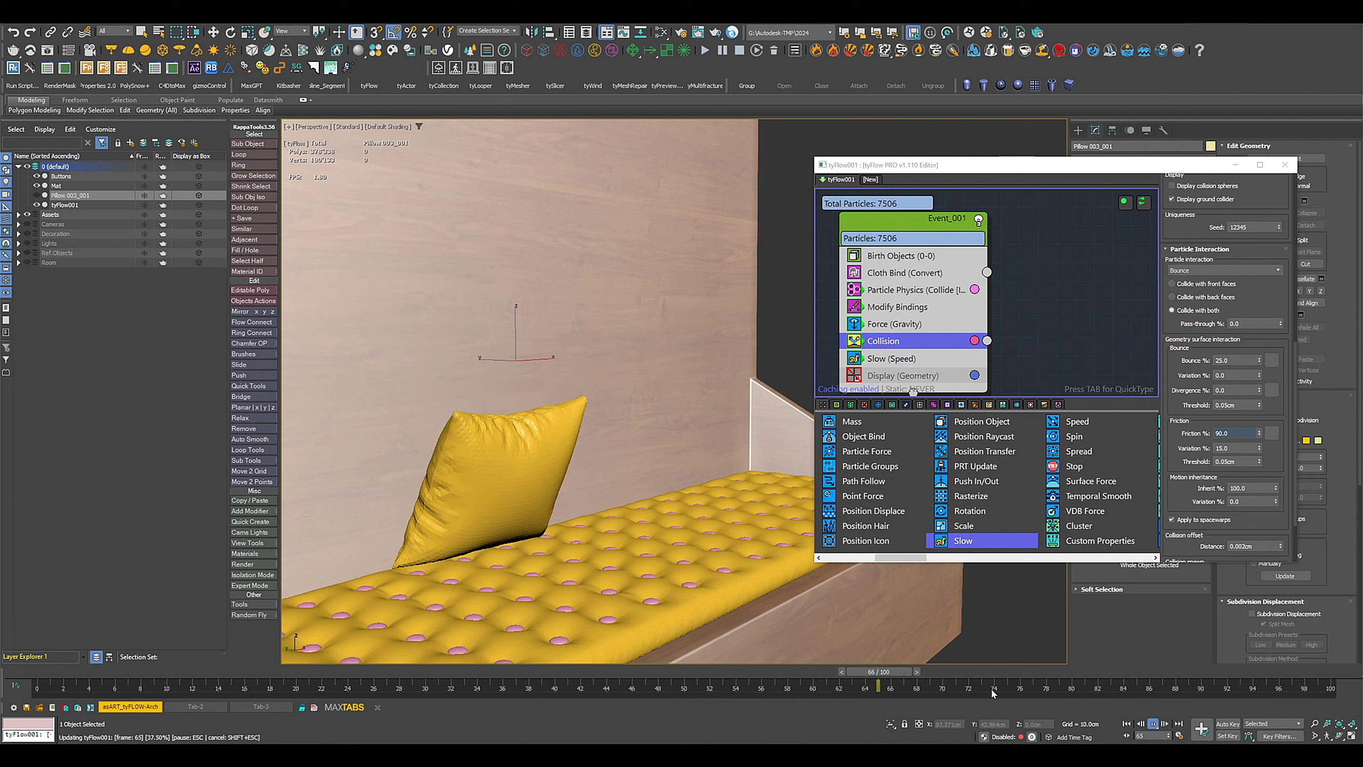
Step: Go to frame 25 and examine up close where the pillow's lower corners meet the seat mat
left_click_drag(915, 673, 370, 672)
key("w")
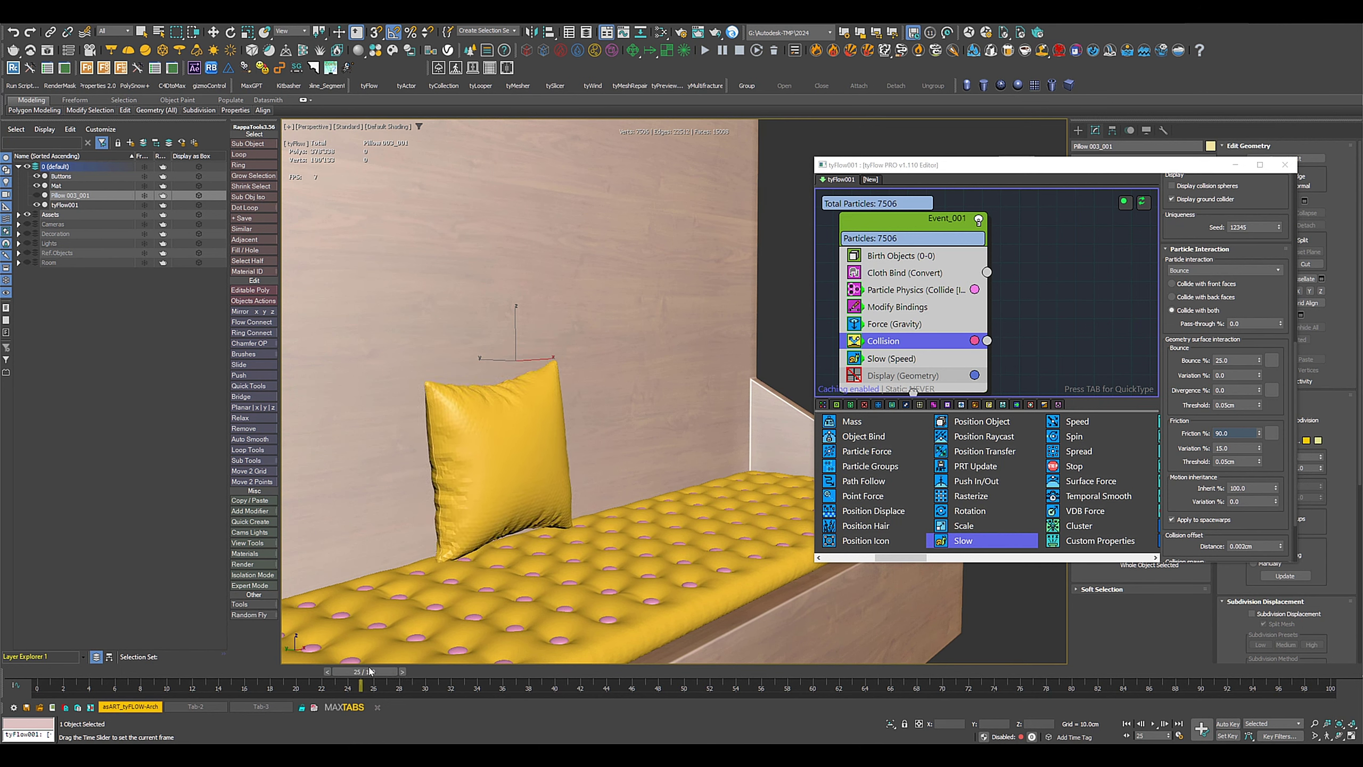
key("w")
scroll(599, 568, "up", 10)
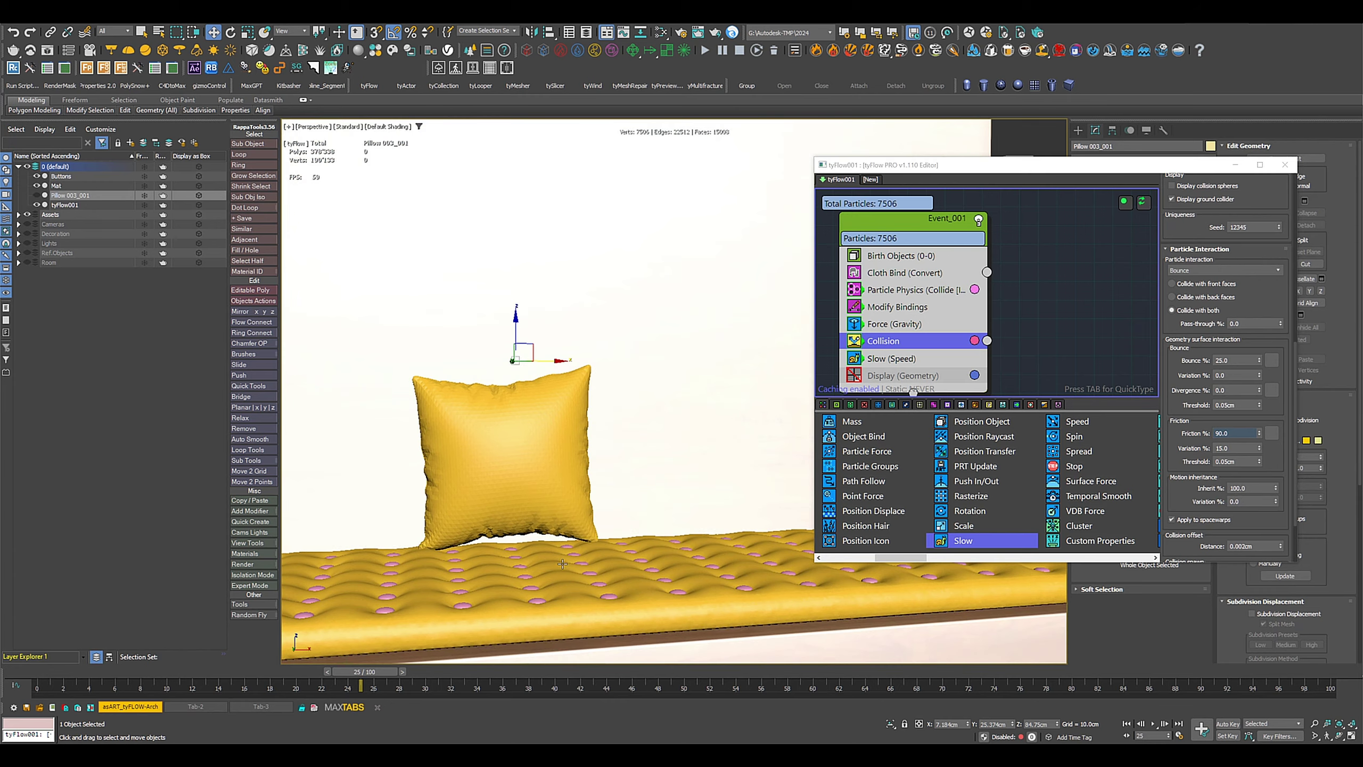
scroll(441, 561, "up", 3)
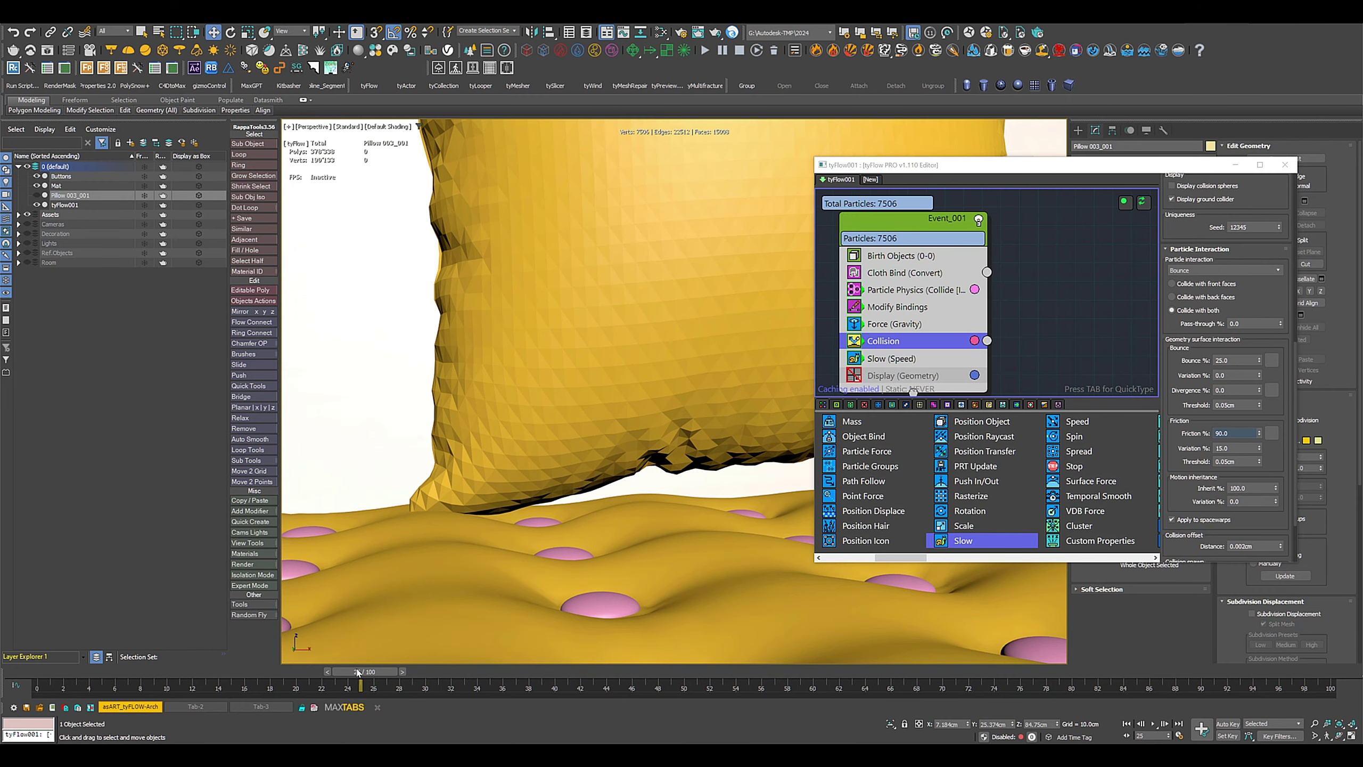
scroll(551, 534, "down", 10)
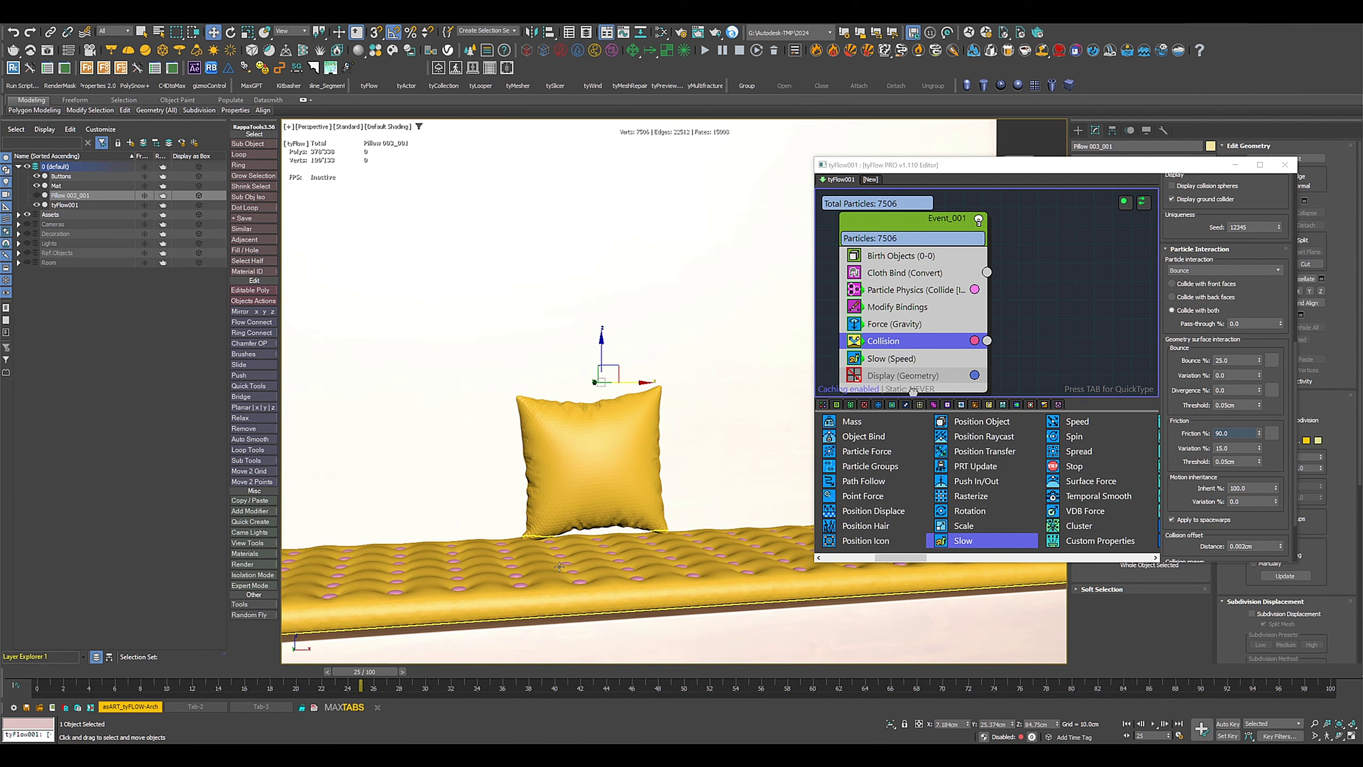
middle_click_drag(571, 554, 528, 501, "alt")
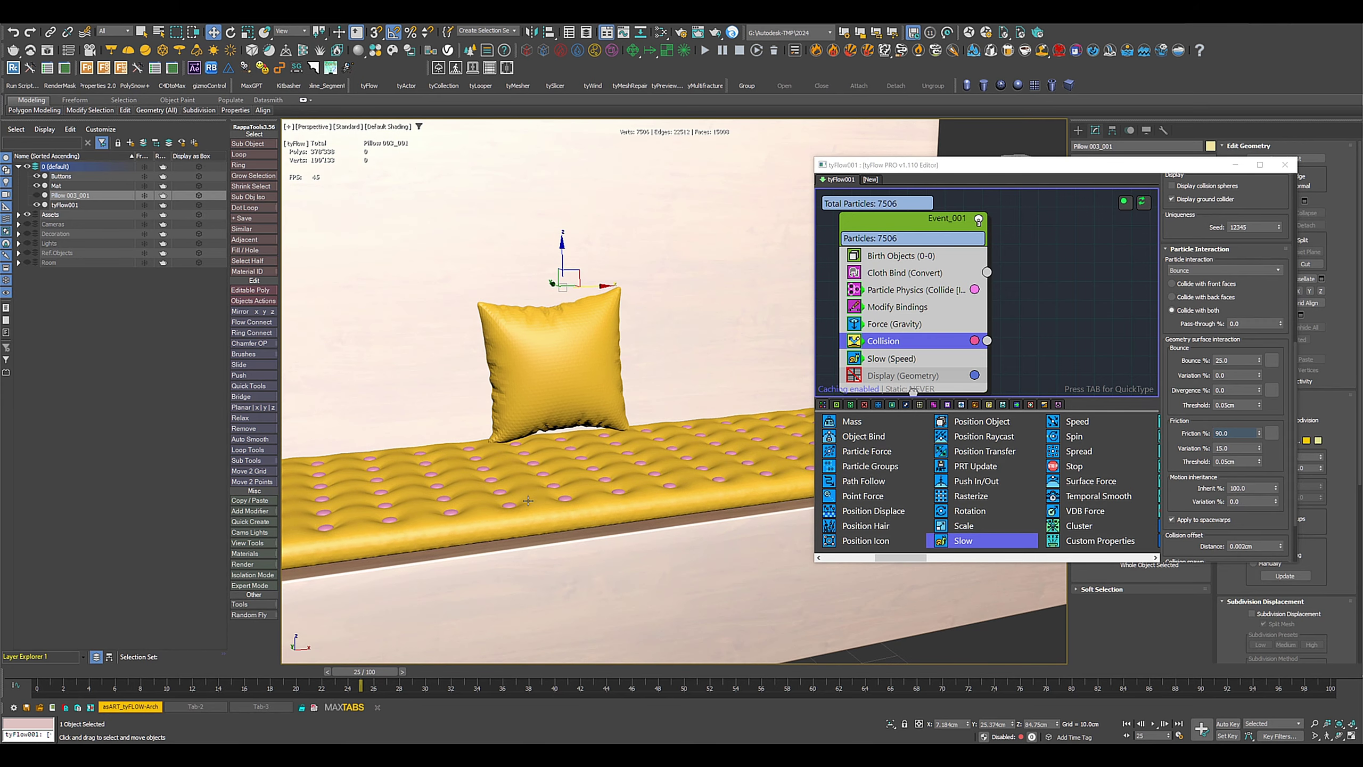
Step: Branch Event_001 into a new event through a Surface Test and pick Mat as the test object
scroll(1006, 317, "down", 2)
middle_click_drag(1007, 317, 1055, 304)
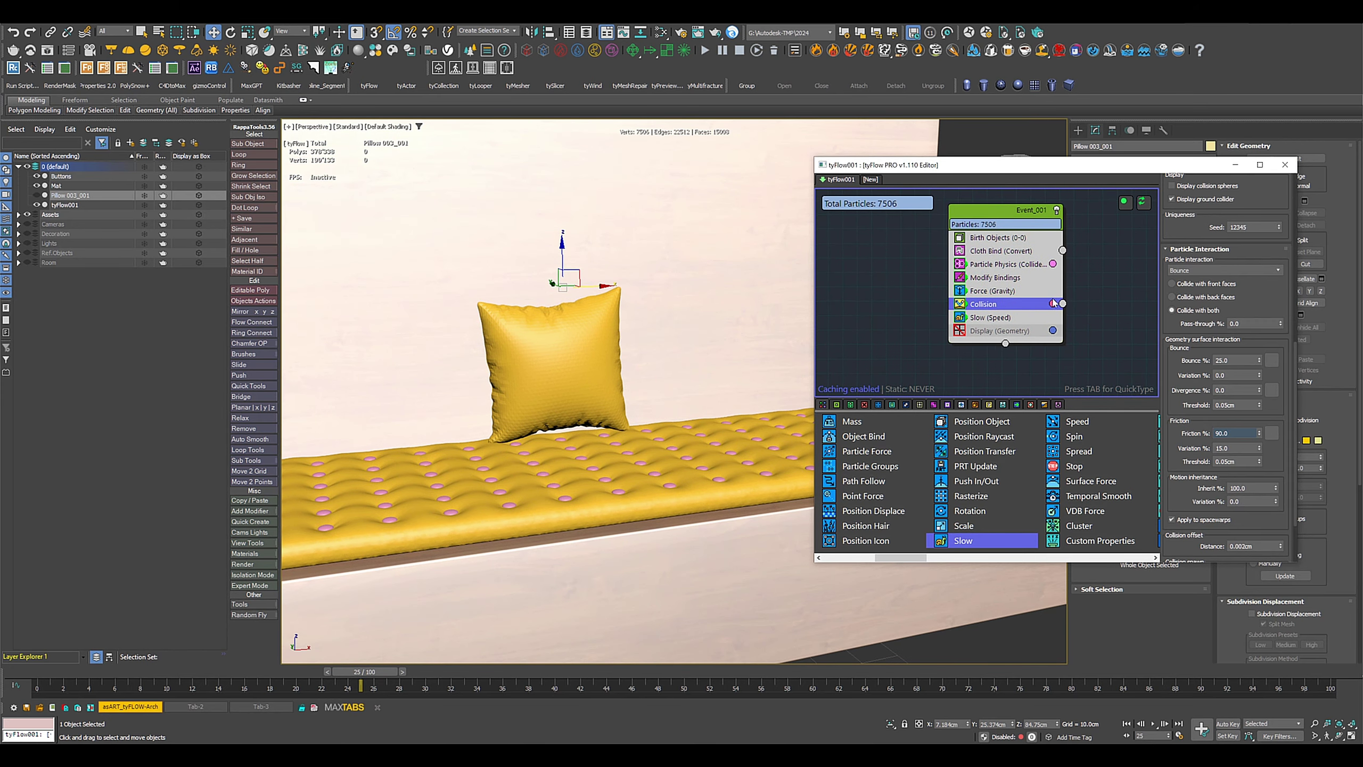
left_click_drag(1006, 343, 895, 356)
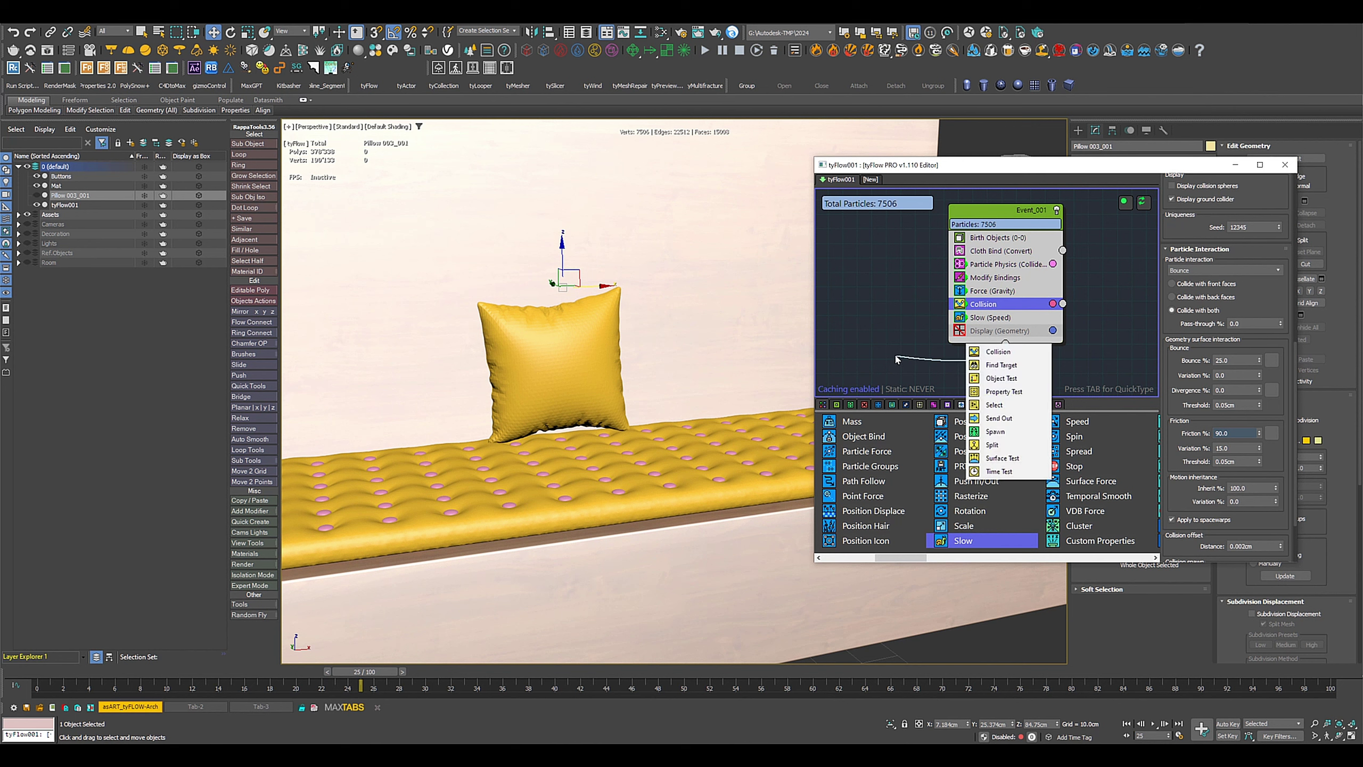
left_click(1006, 459)
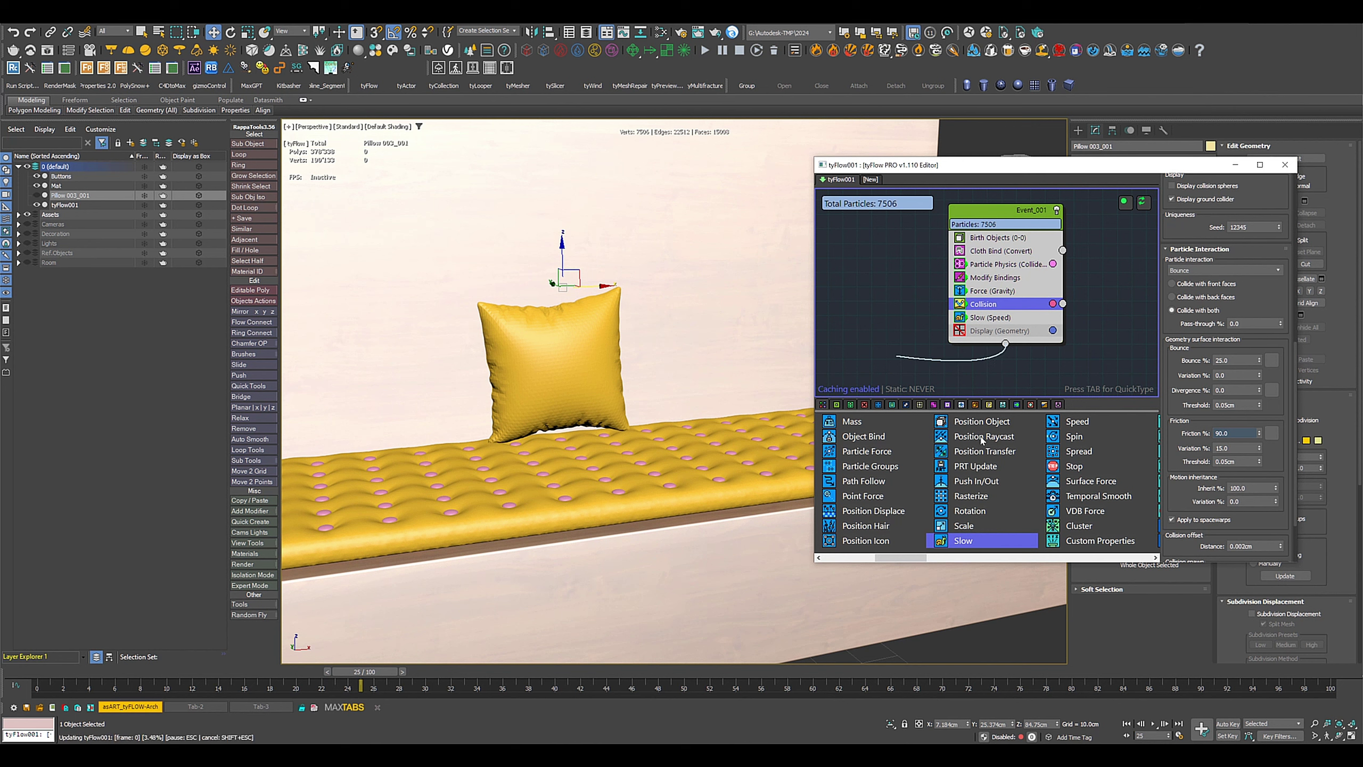
left_click(1204, 332)
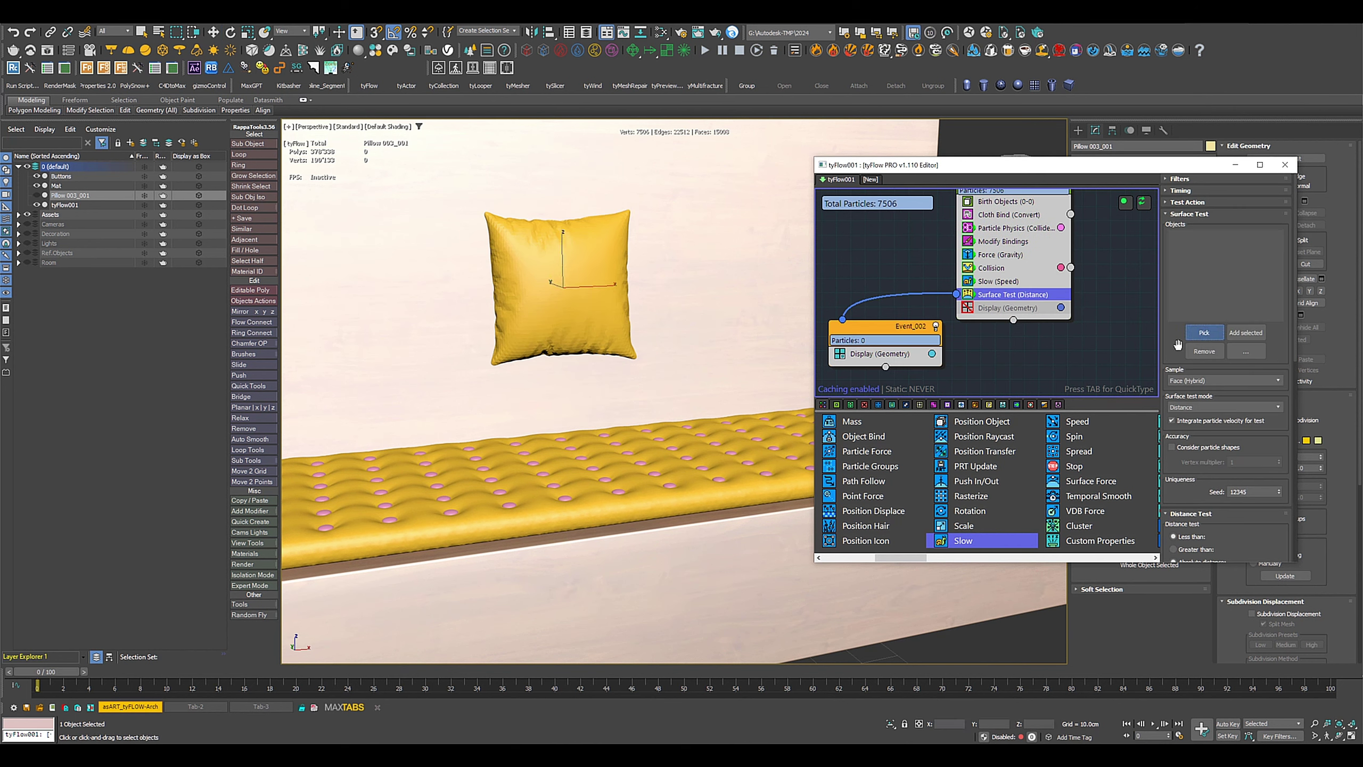
left_click(762, 491)
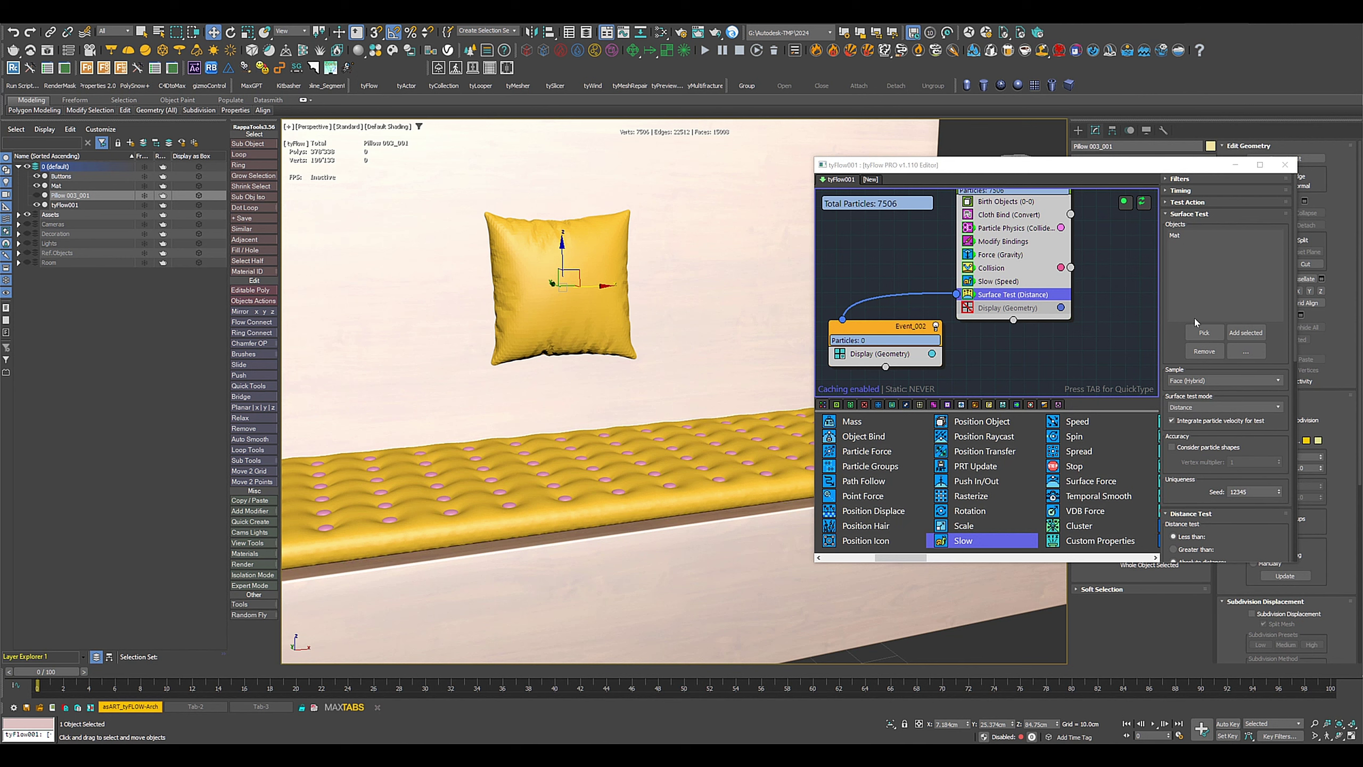
Step: Limit the Surface Test's timing to the frame range 25 to 26
left_click(1181, 191)
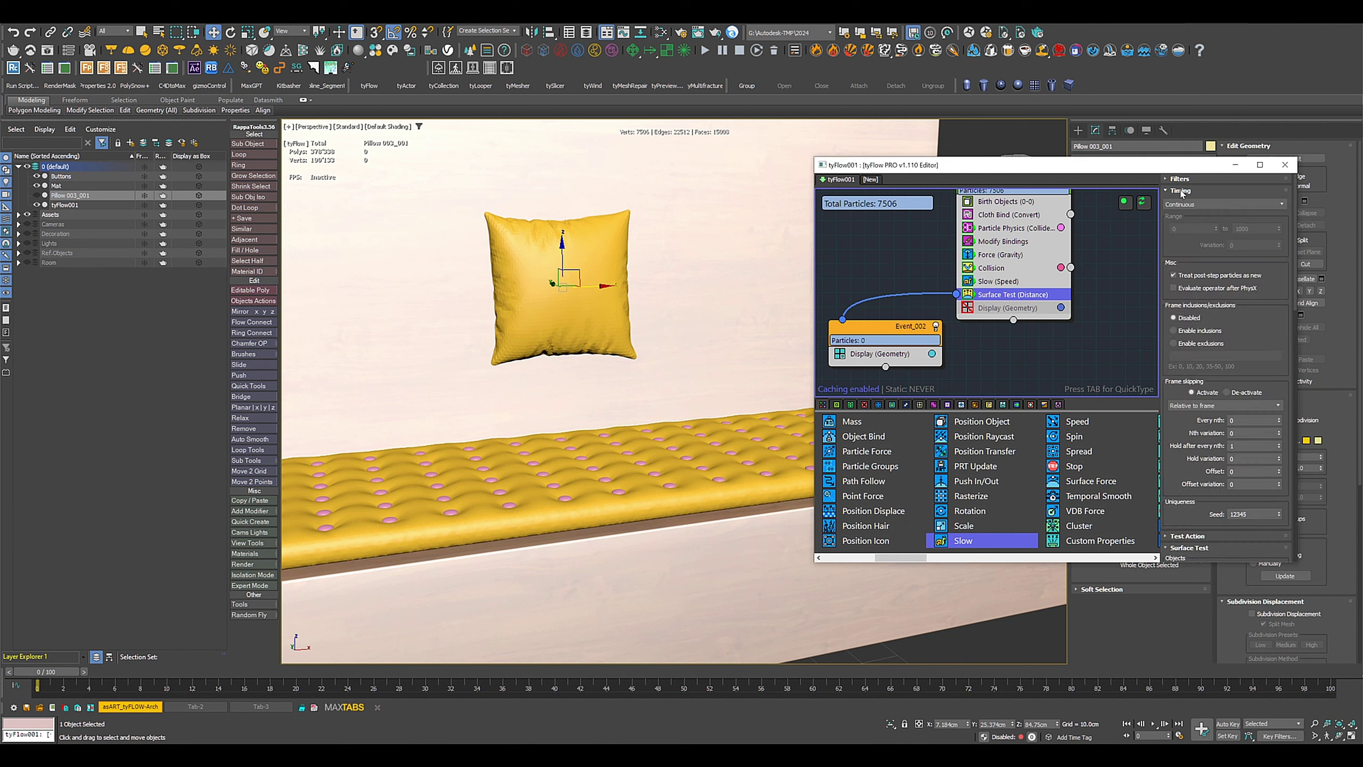
left_click(1223, 204)
left_click(1183, 249)
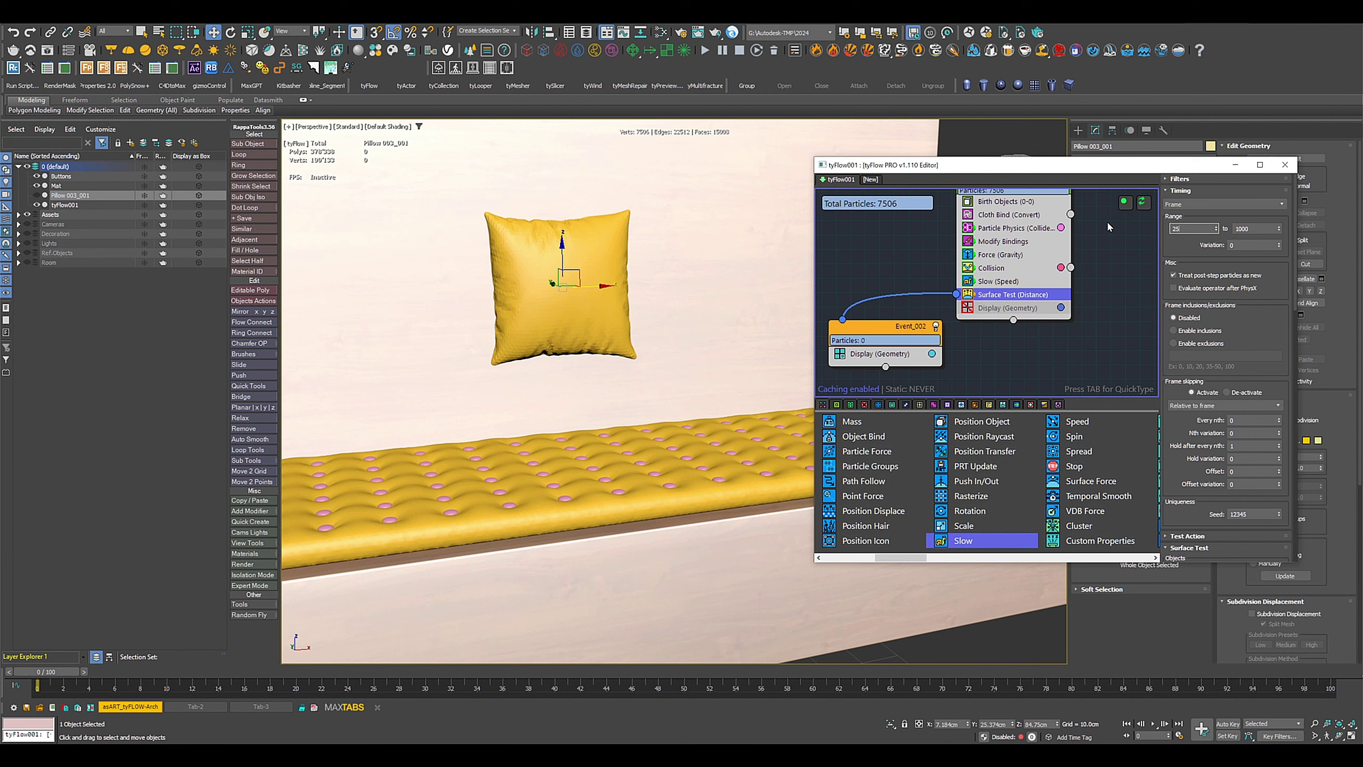
key("Tab")
type("25")
key("Return")
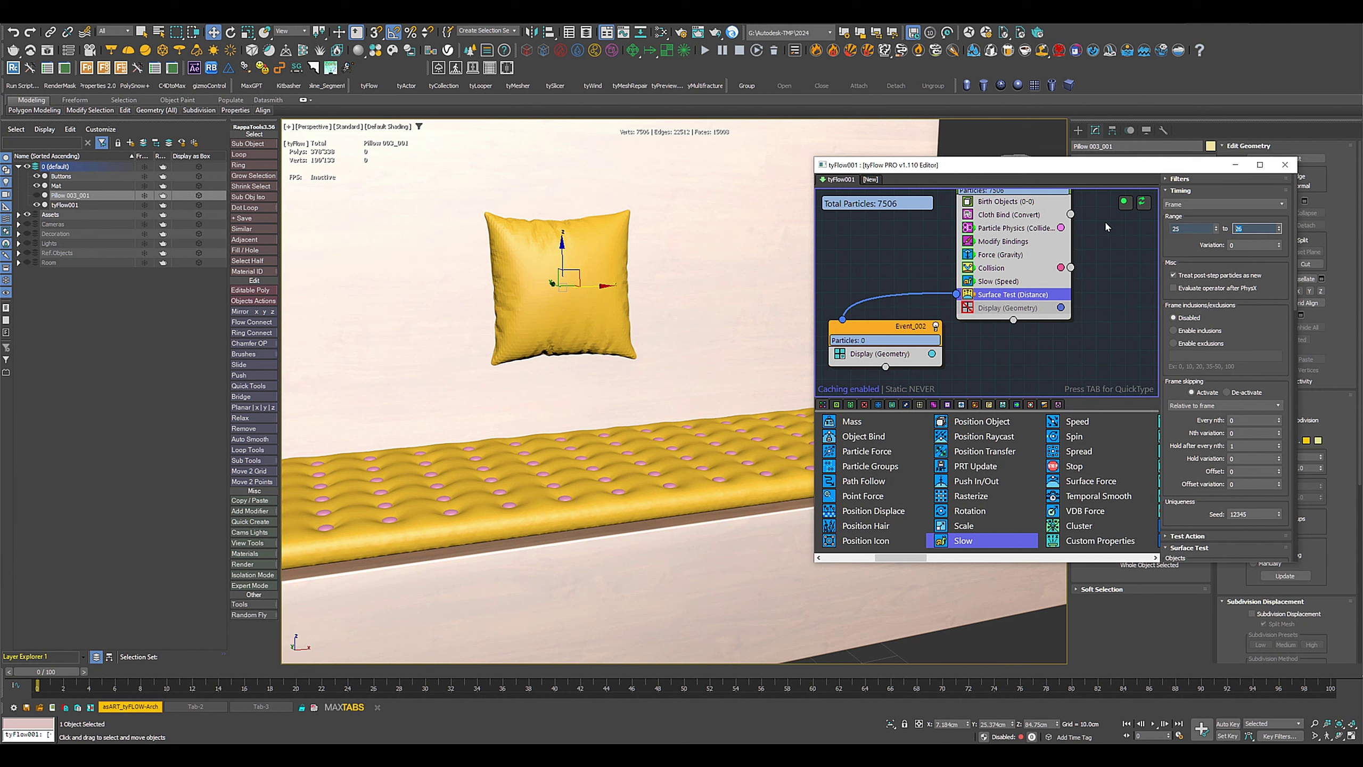
left_click(1181, 191)
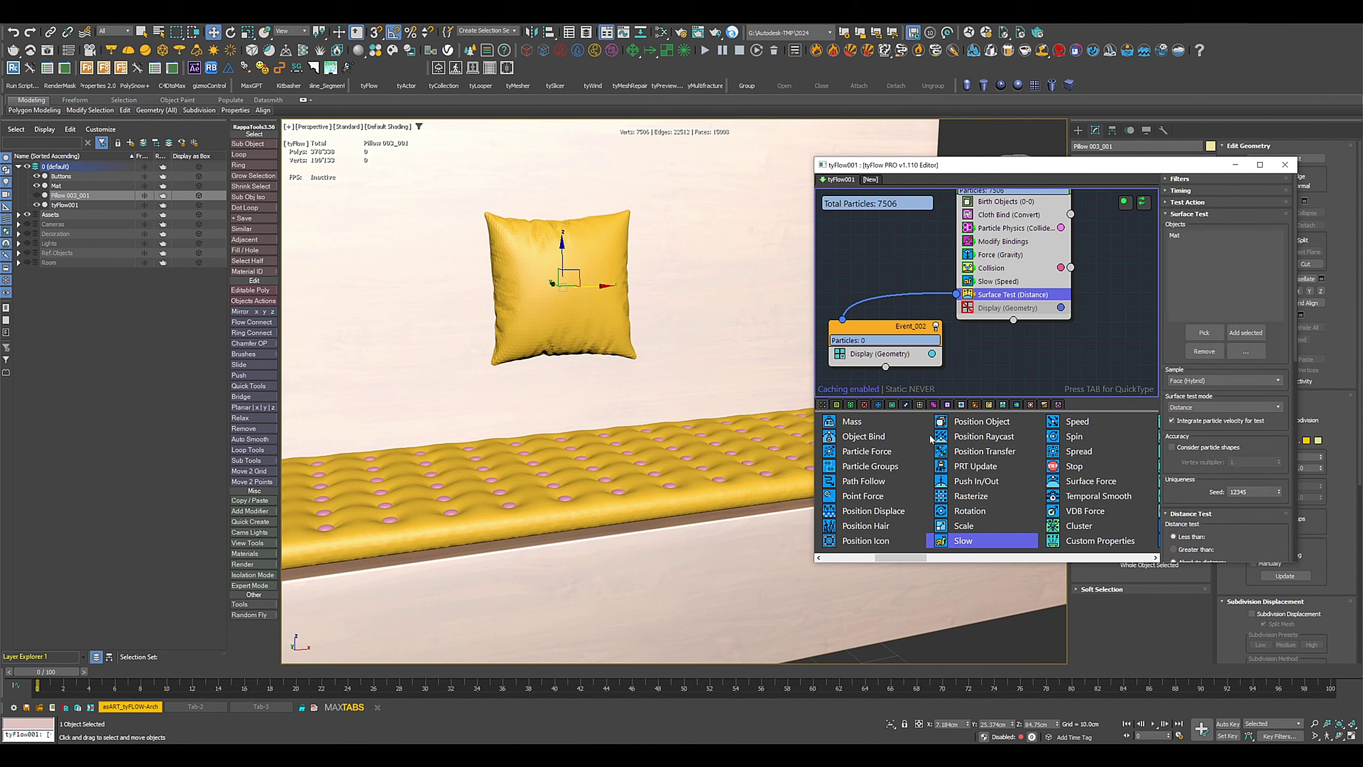
Step: Set the Surface Test's absolute distance value to 0.5 cm
left_click(1178, 237)
left_click_drag(1200, 502, 1147, 224)
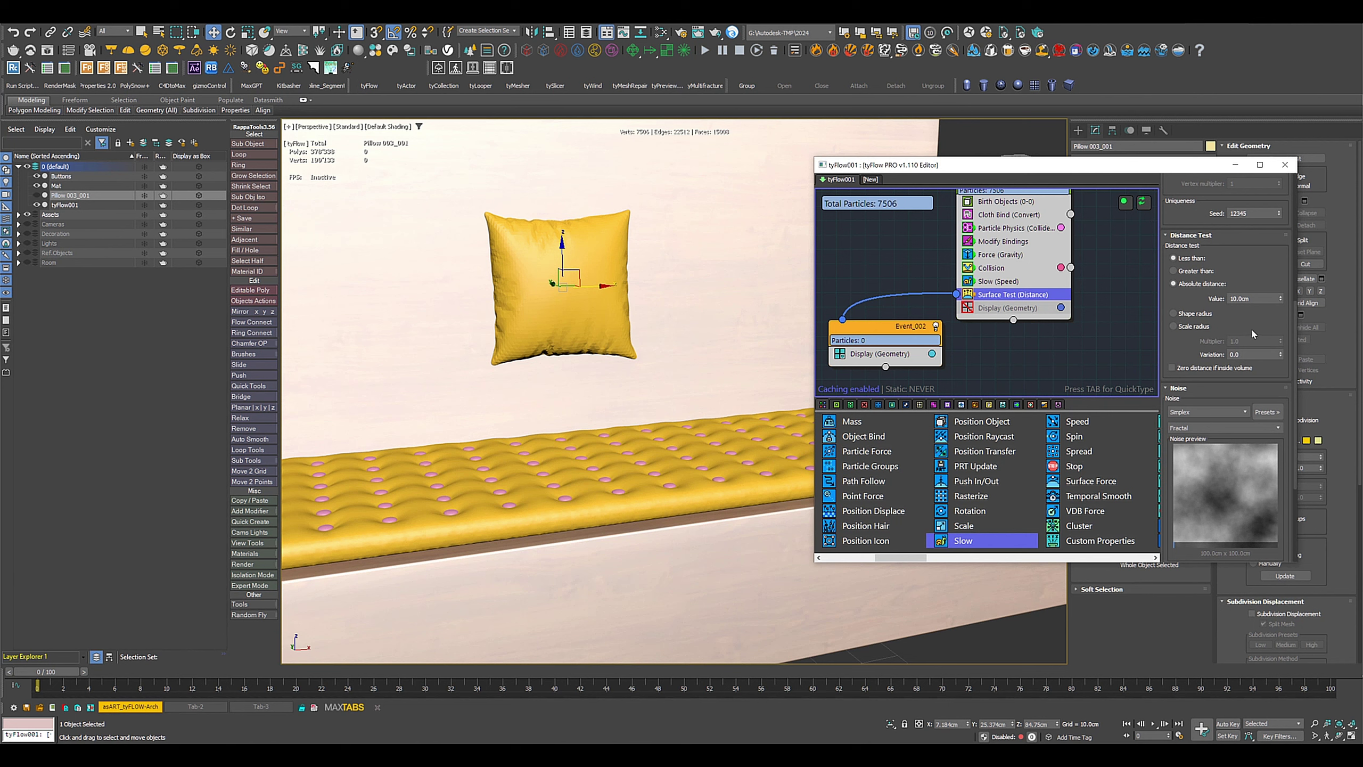
left_click(1259, 300)
type(".5")
key("Return")
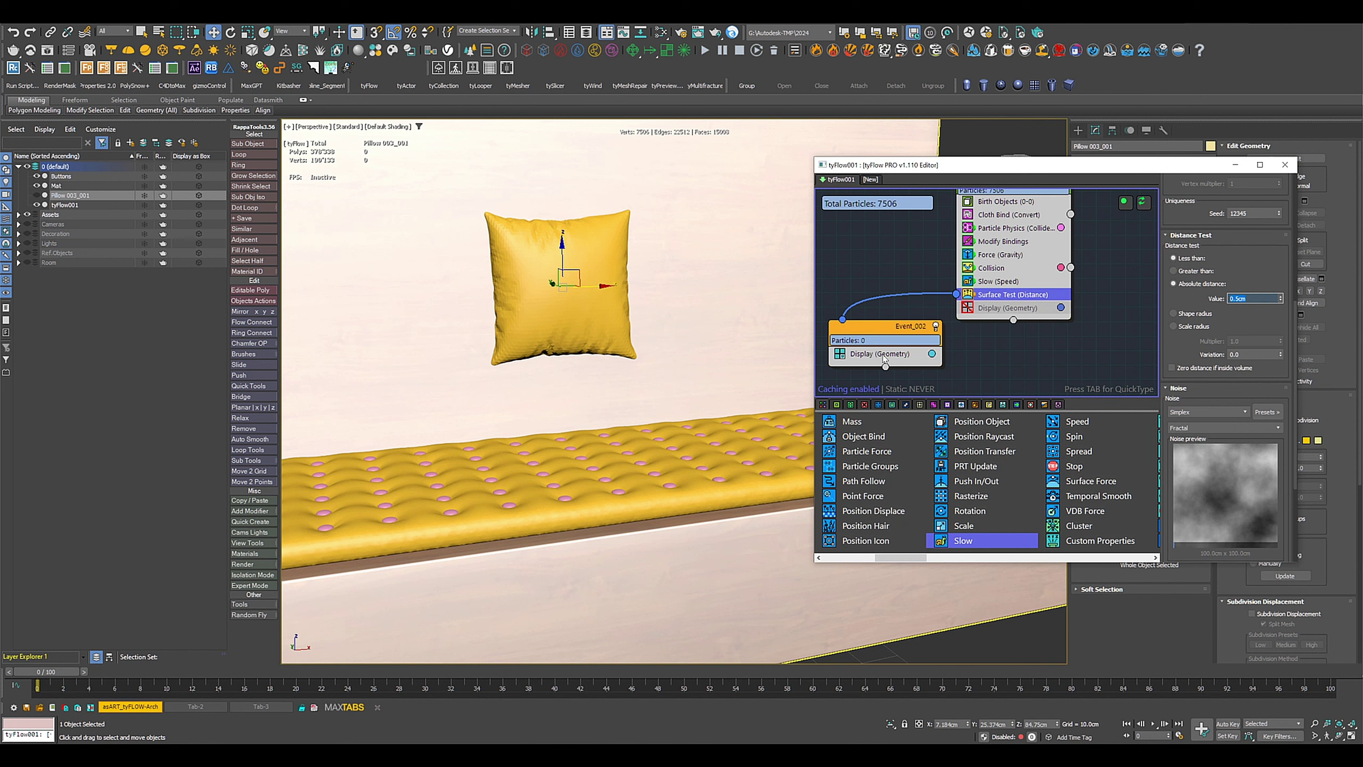
Step: Change the particle display colour of Event_002 to red
left_click(932, 355)
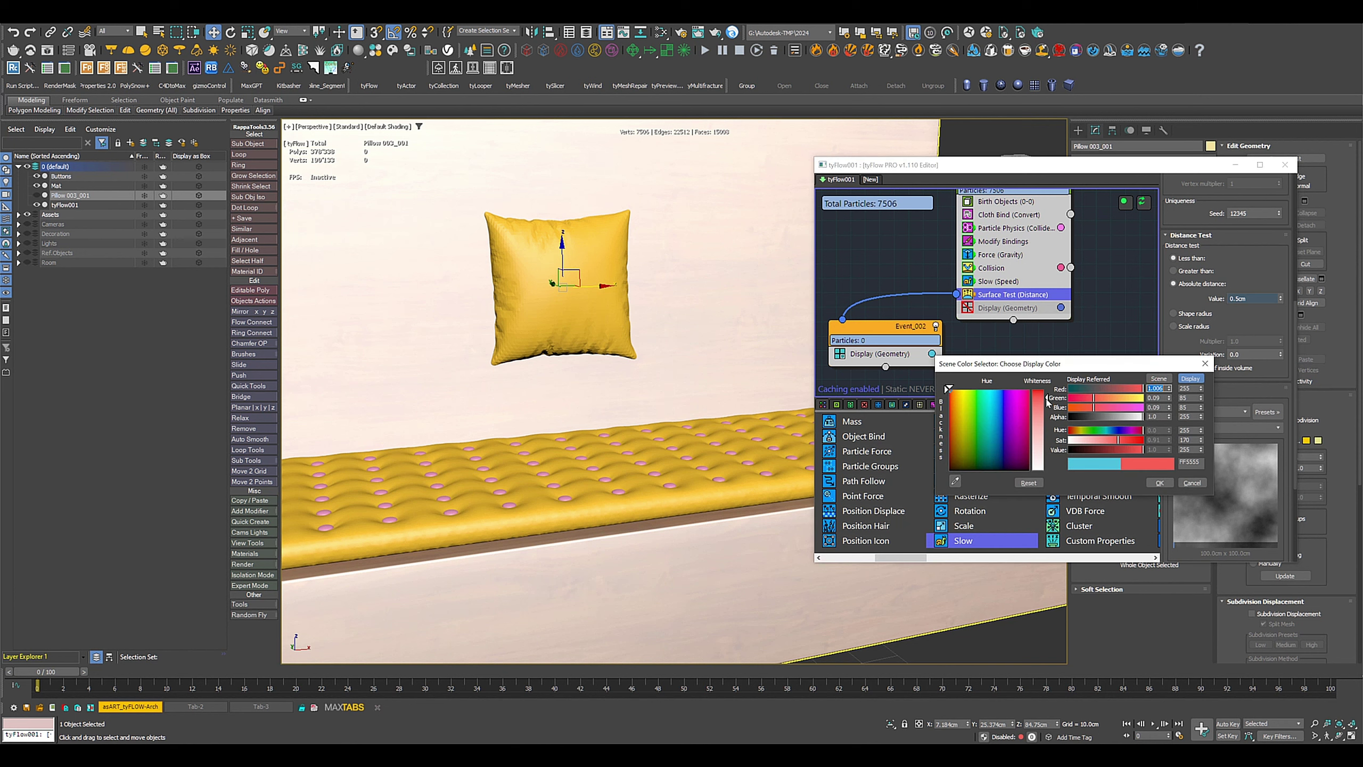
left_click_drag(948, 388, 949, 389)
left_click(1159, 483)
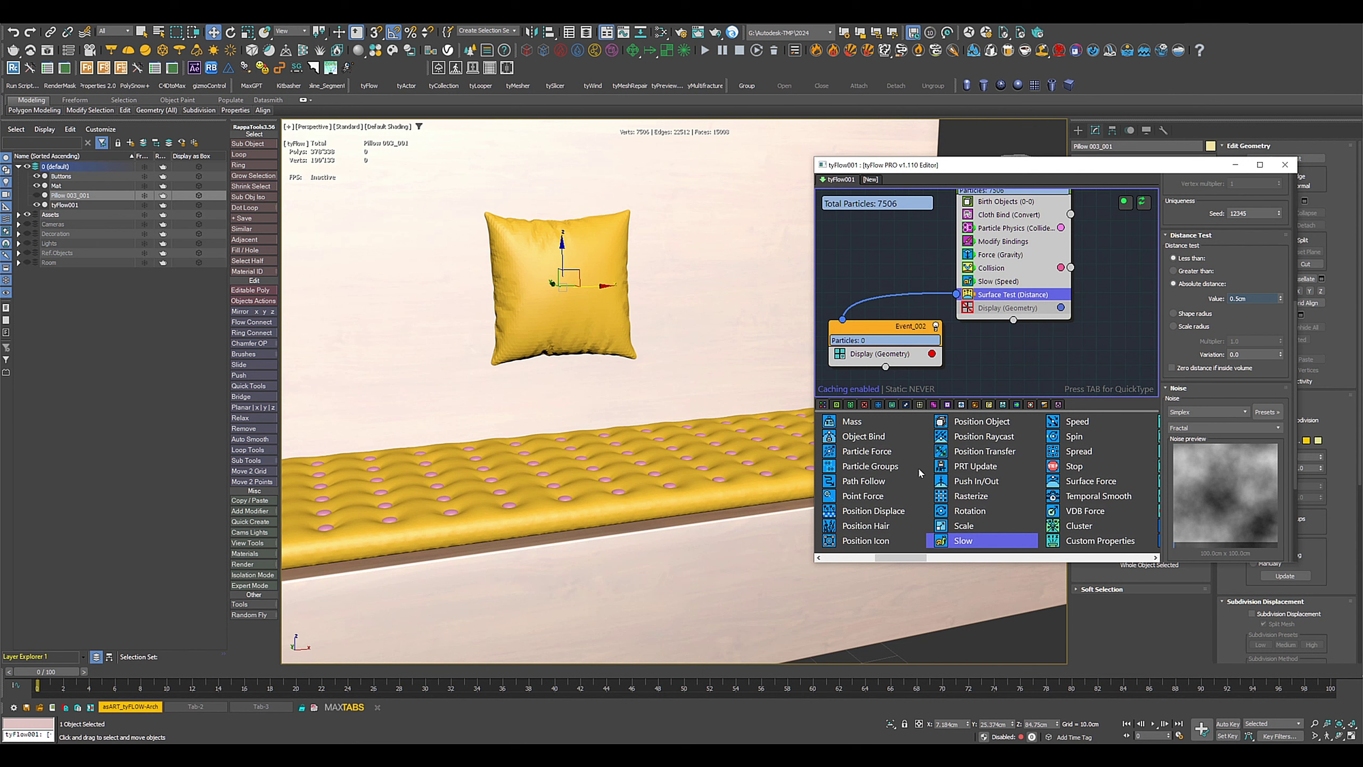
Step: Add an Object Bind operator to Event_002 and place a Particle Switch operator above it
left_click(859, 438)
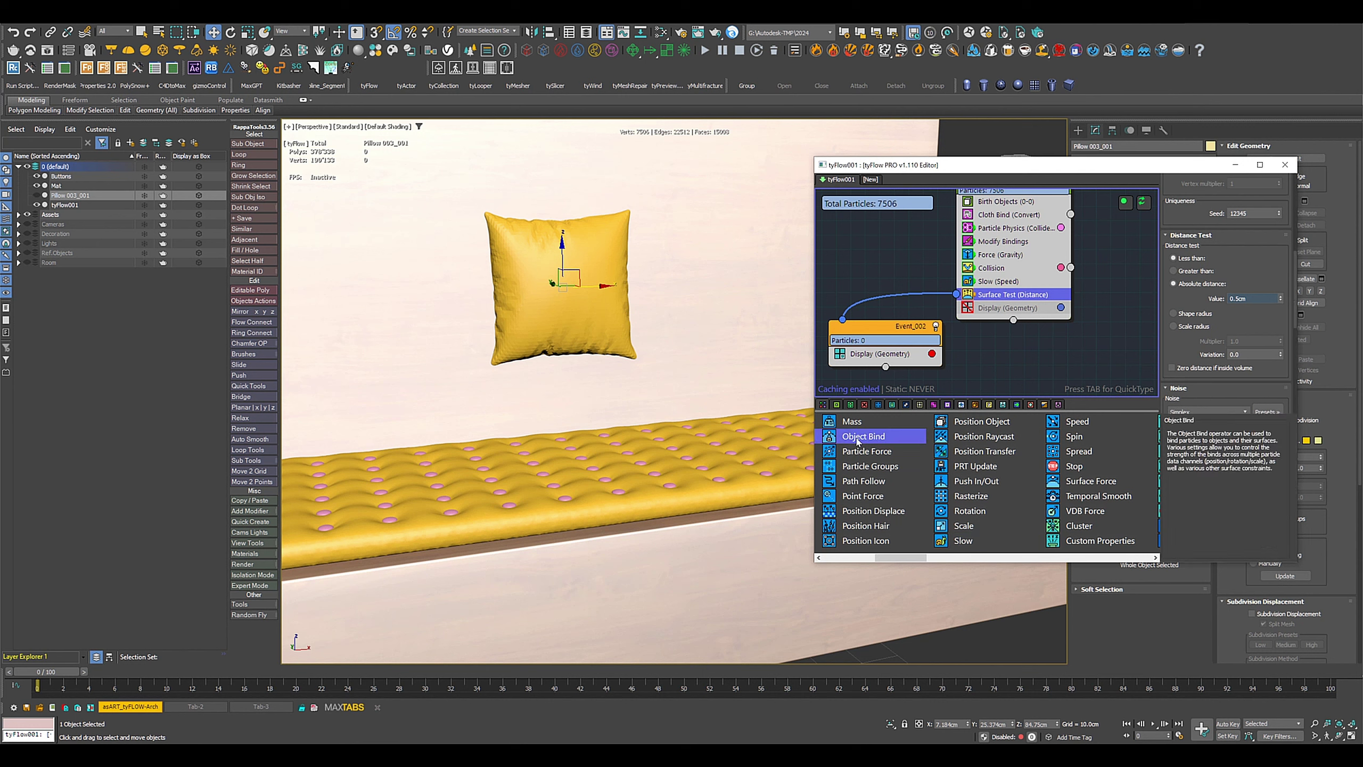
left_click_drag(873, 363, 875, 358)
scroll(977, 463, "down", 5)
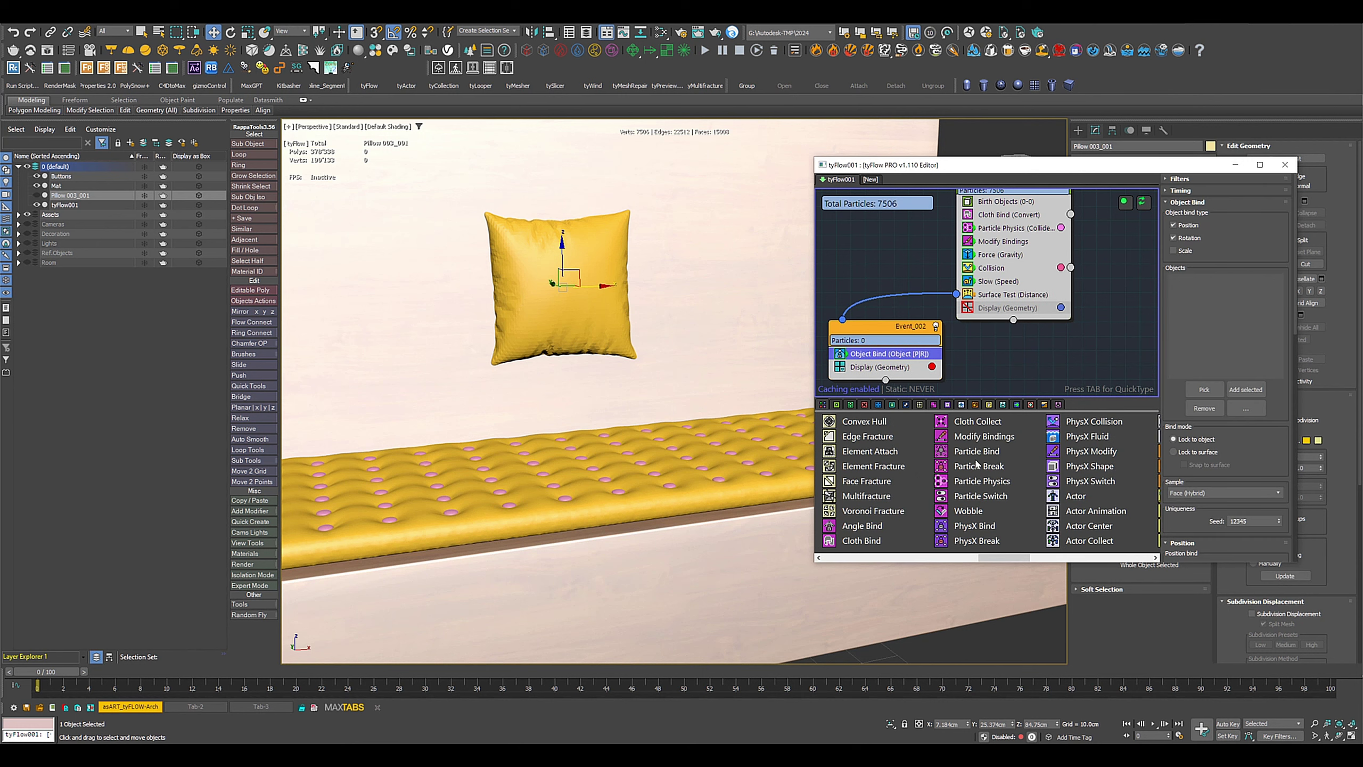
left_click(991, 497)
left_click_drag(906, 460, 879, 353)
Step: Pick Mat as the Object Bind's target, set its bind mode to Lock to surface, and play the simulation
left_click(889, 368)
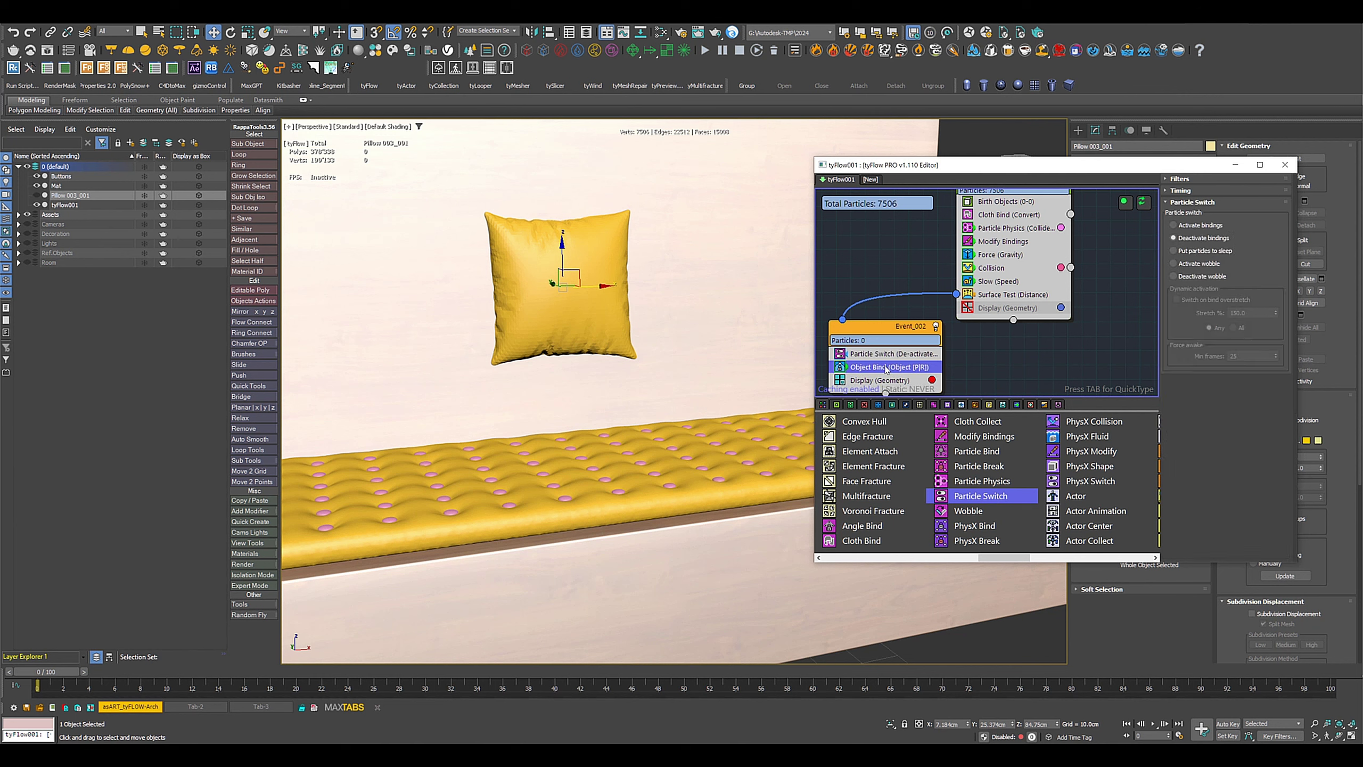
left_click(1205, 390)
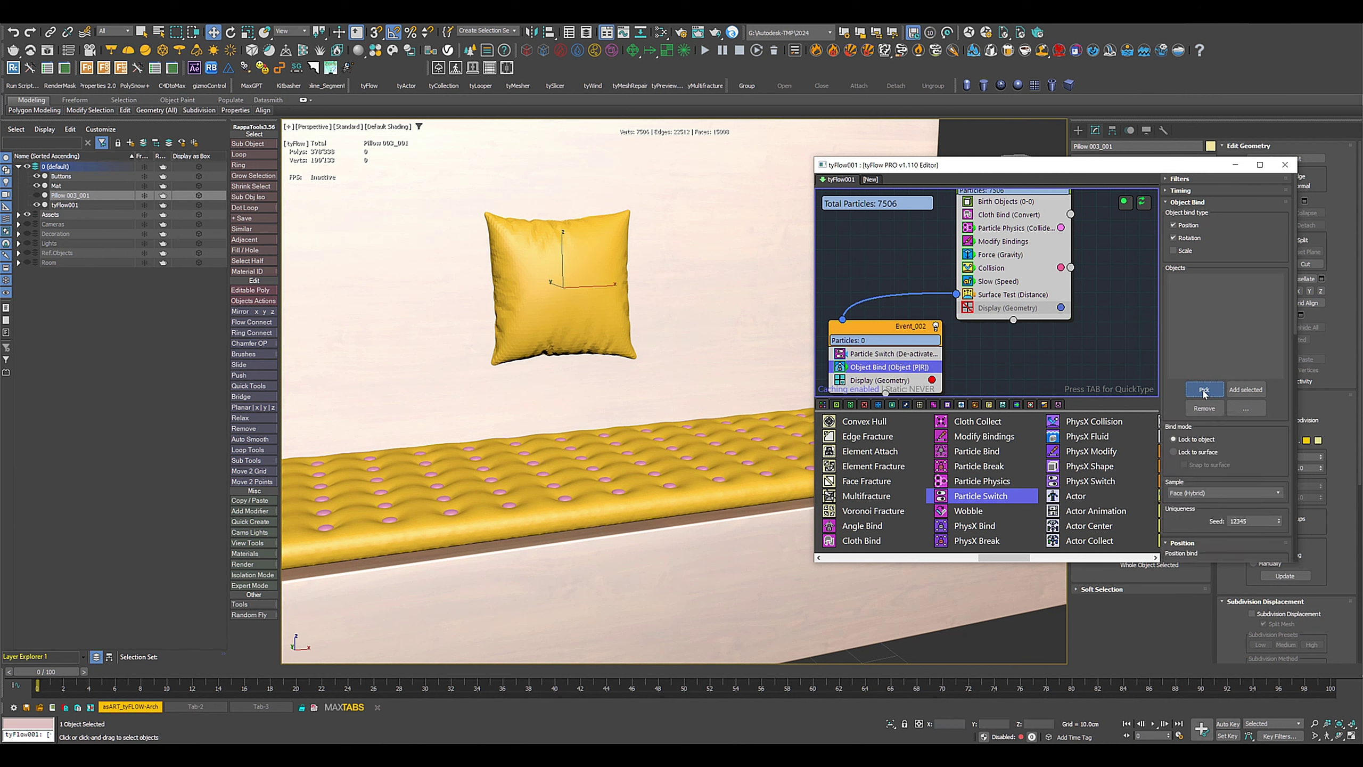
left_click(773, 487)
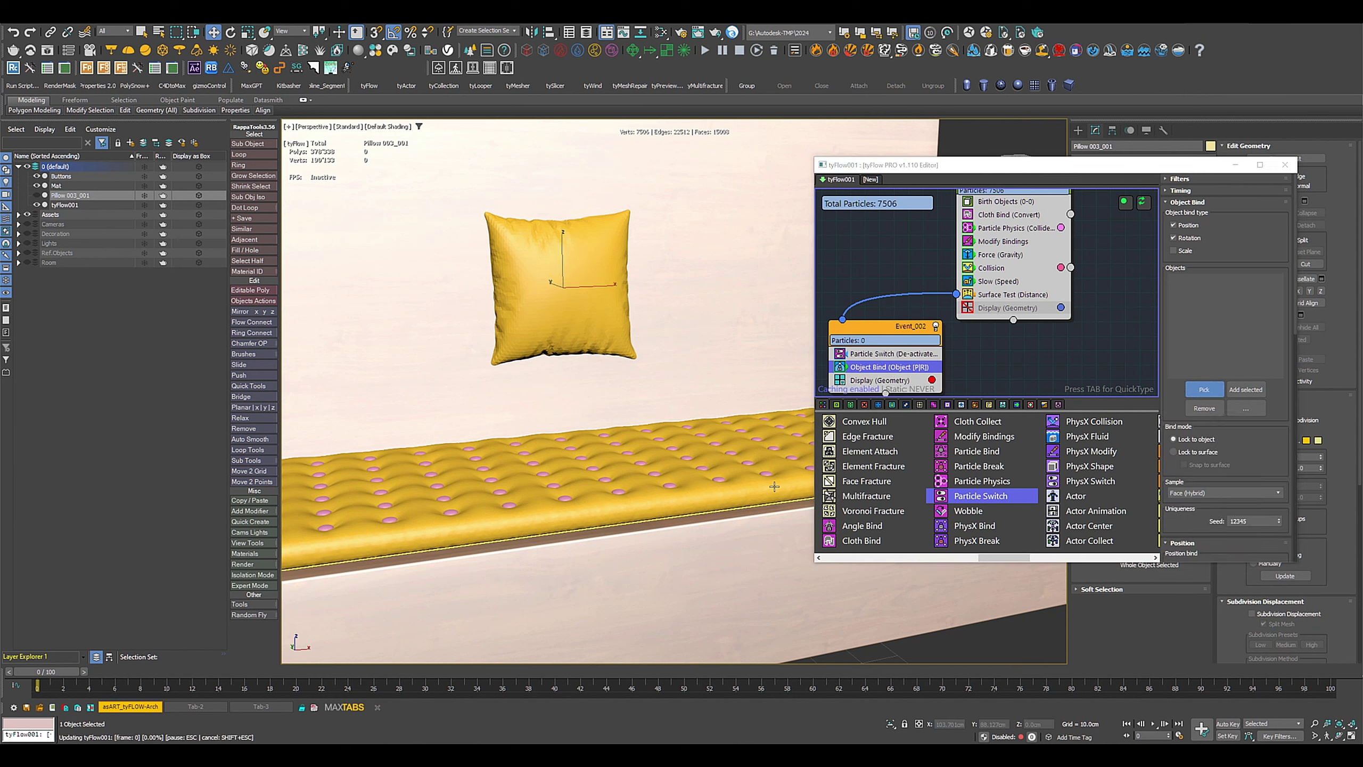
left_click(1194, 453)
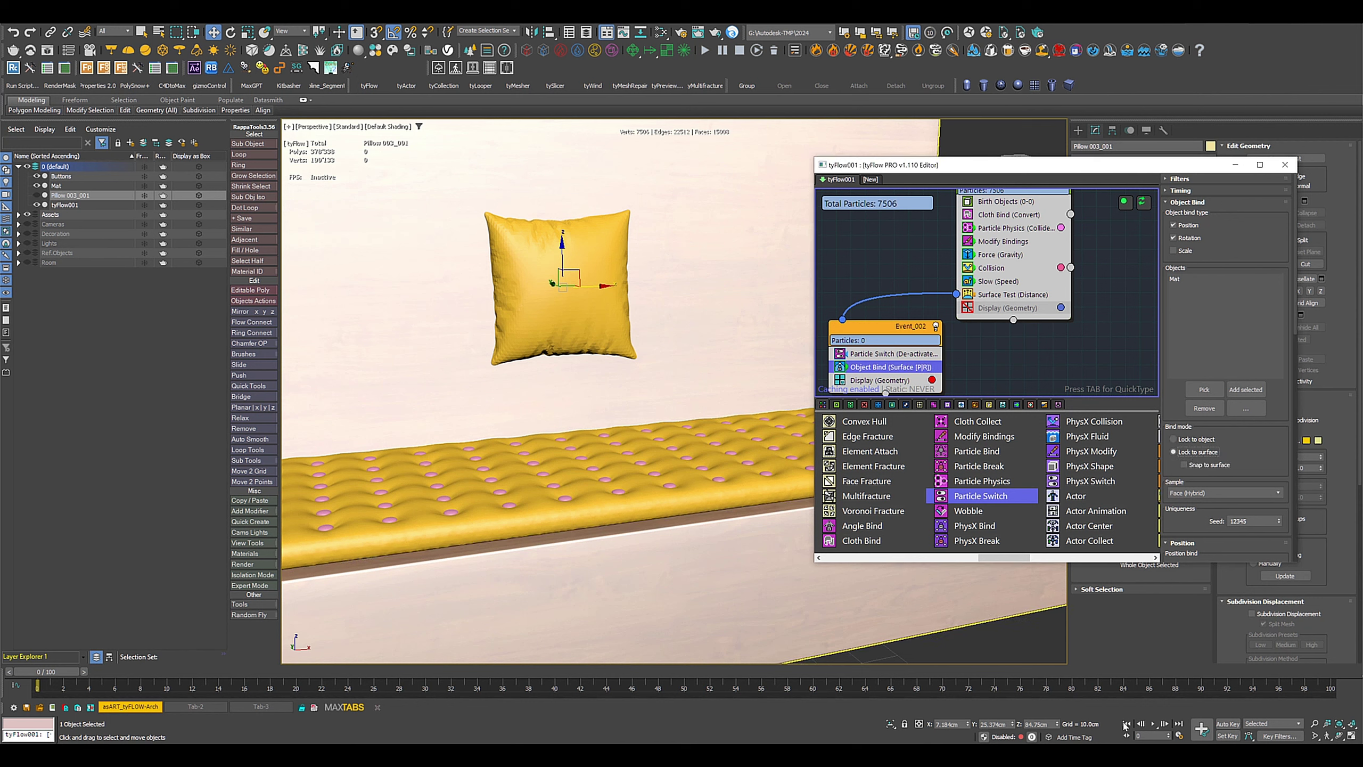
left_click(1153, 723)
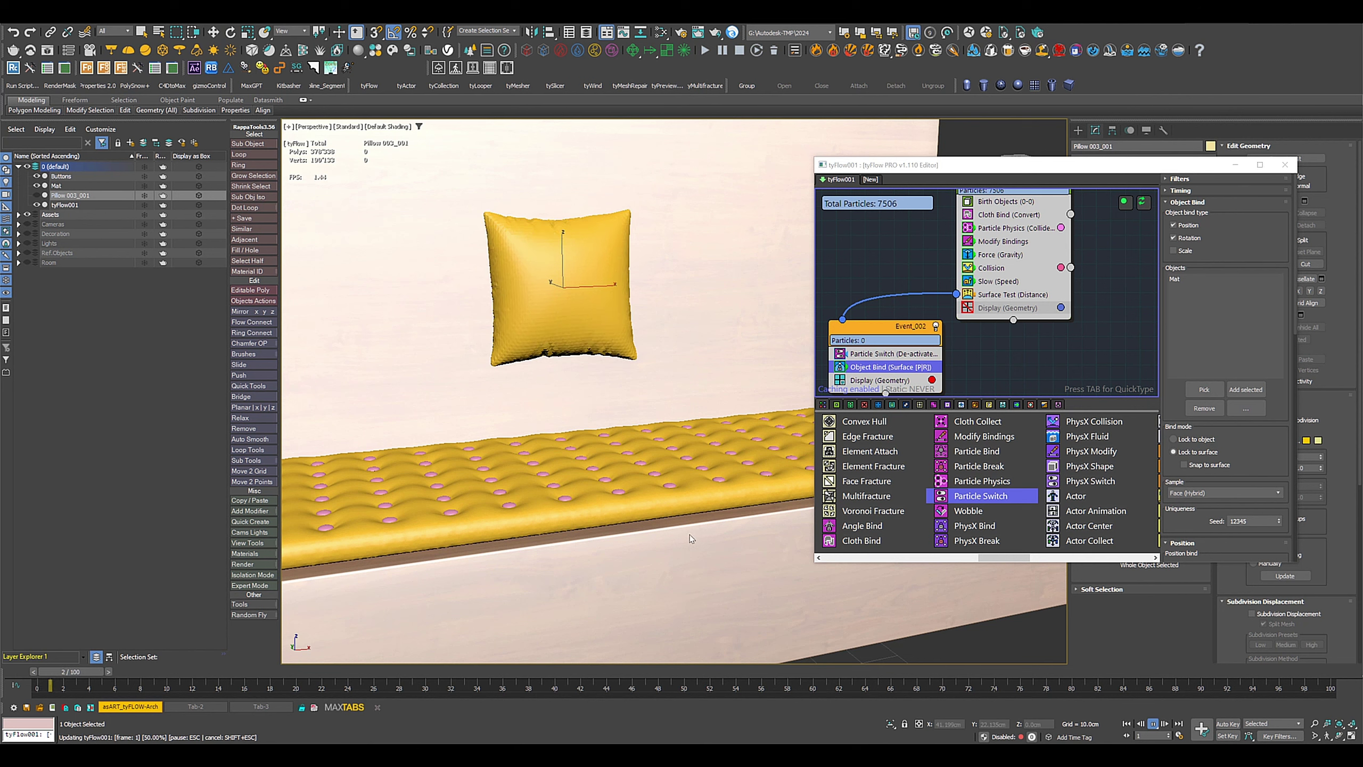
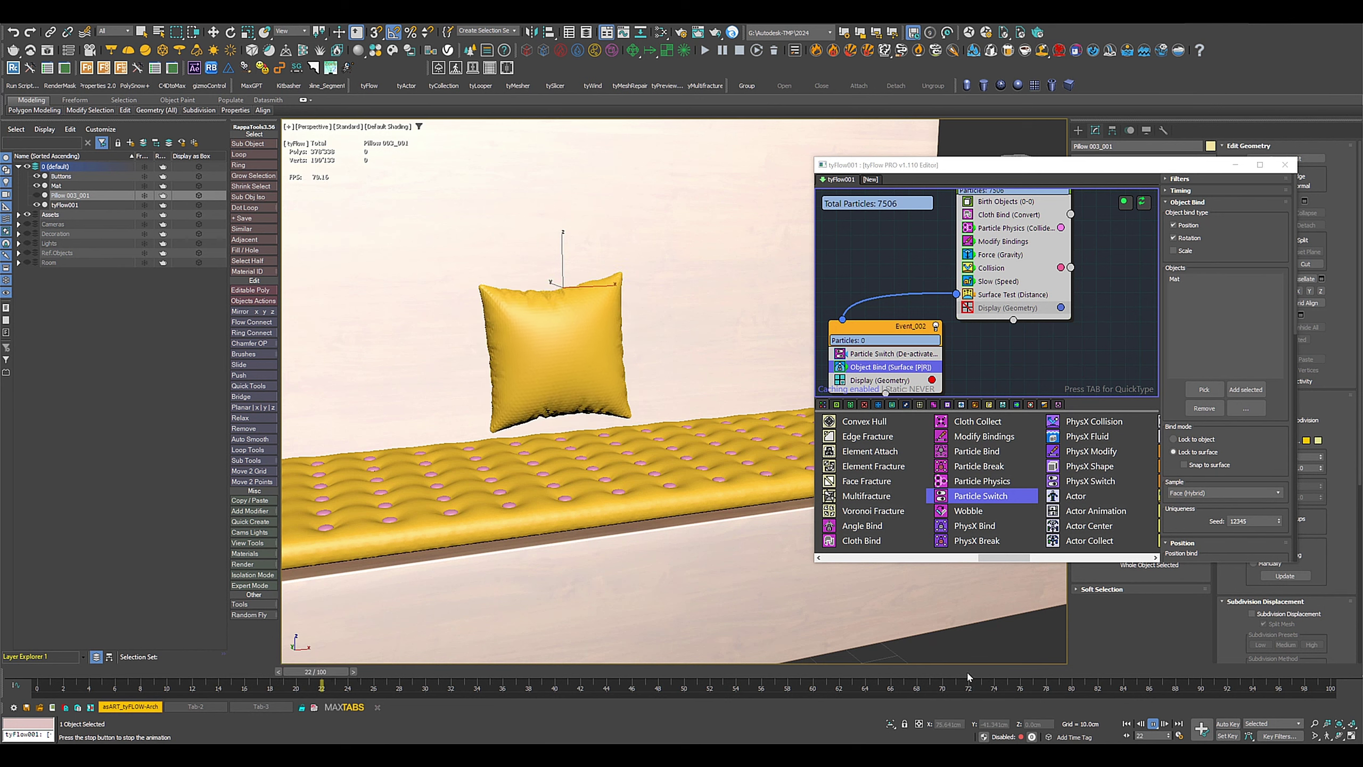
Step: Return the simulation to frame 0 and tilt the pillow's top slightly further back toward the bench backrest
key("w")
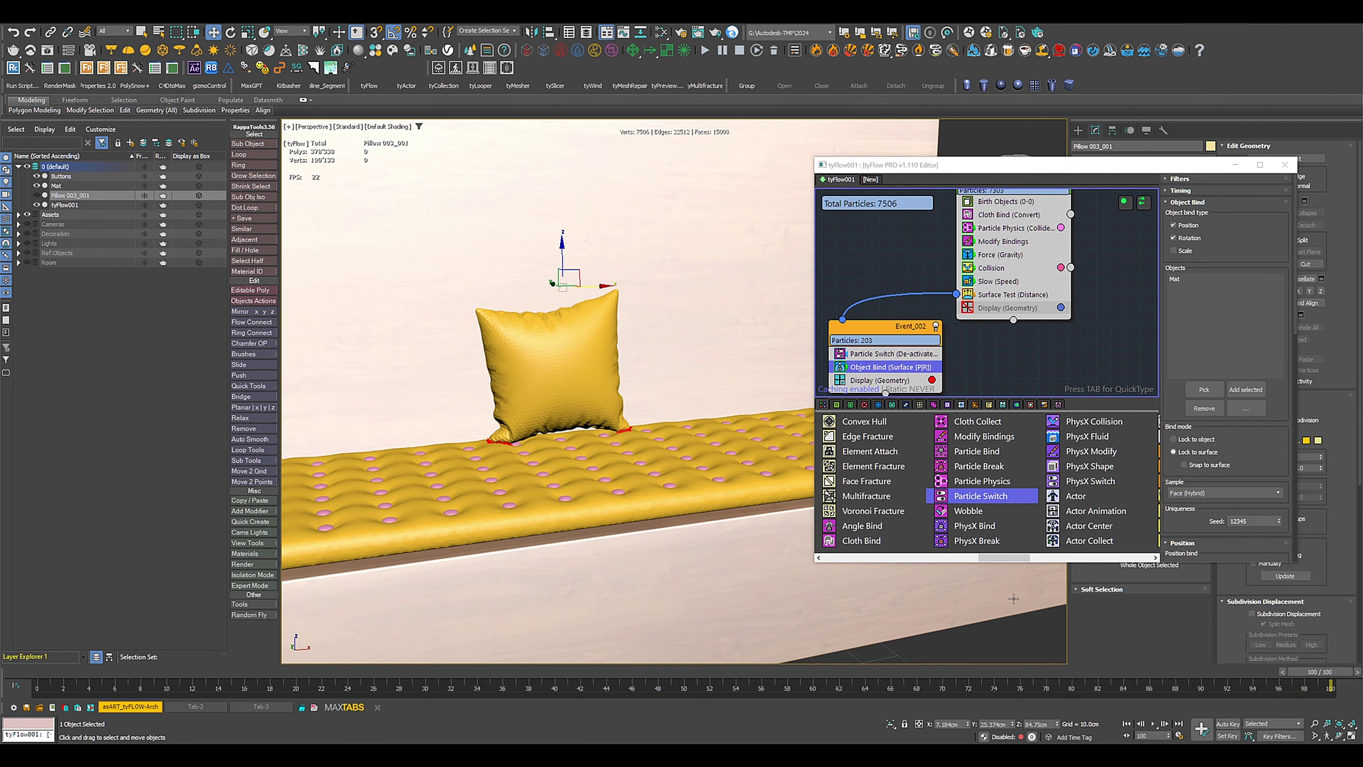
middle_click_drag(859, 537, 624, 447, "alt")
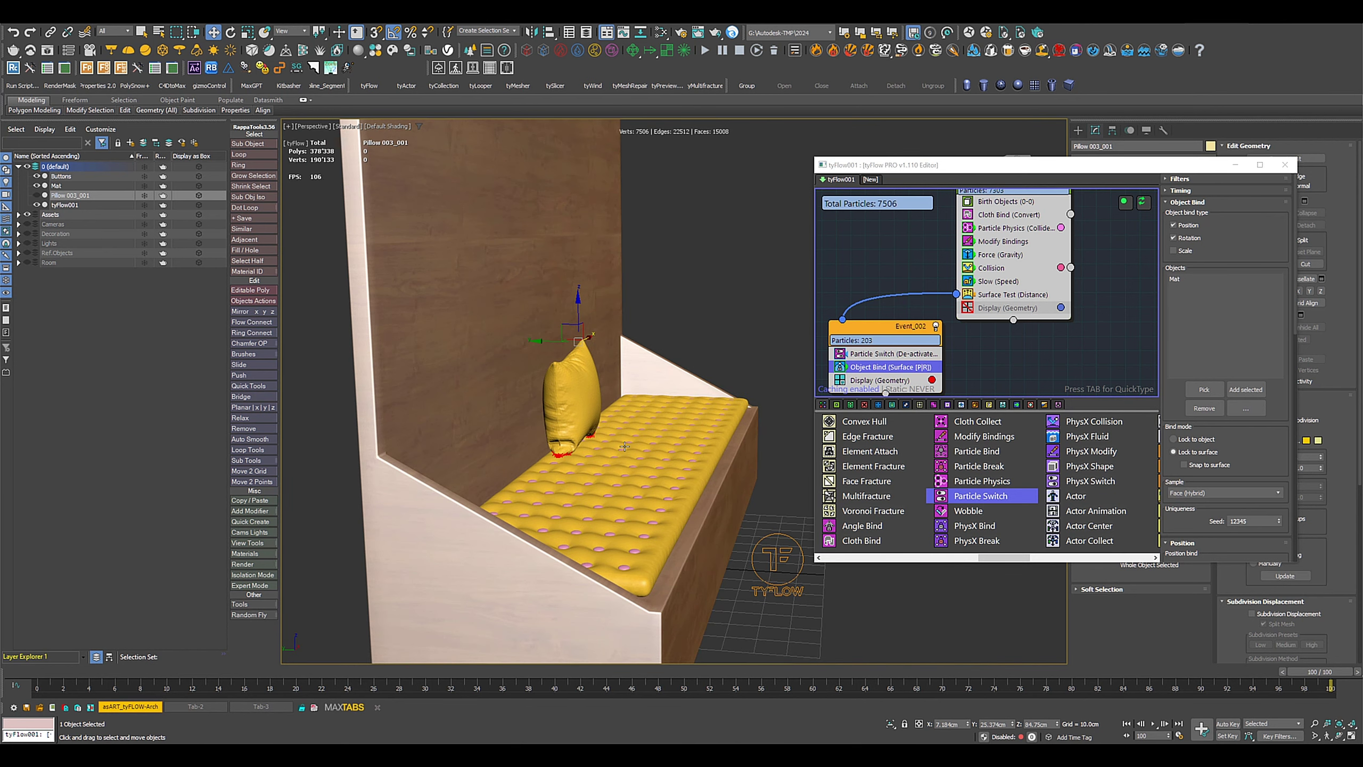
left_click(1126, 724)
middle_click_drag(643, 499, 615, 496, "alt")
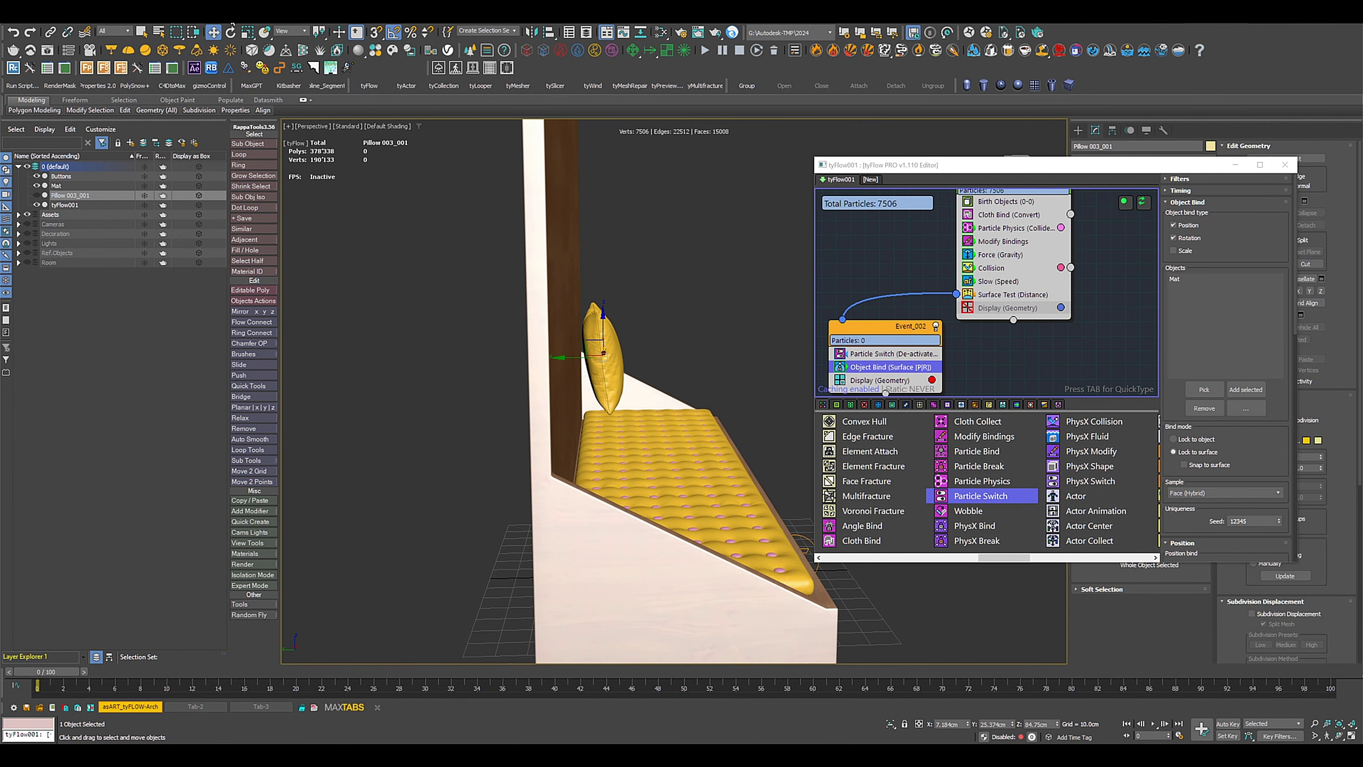
left_click(230, 32)
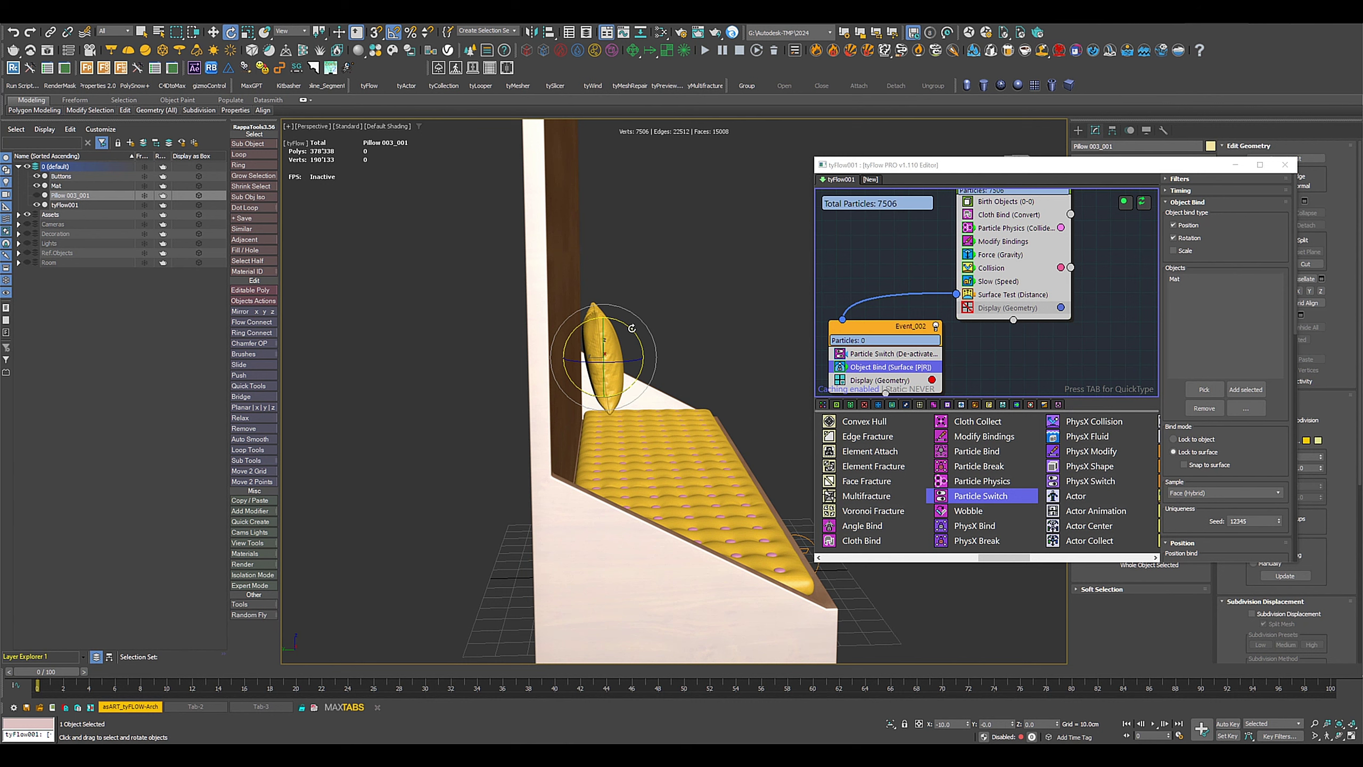
left_click_drag(632, 328, 630, 327)
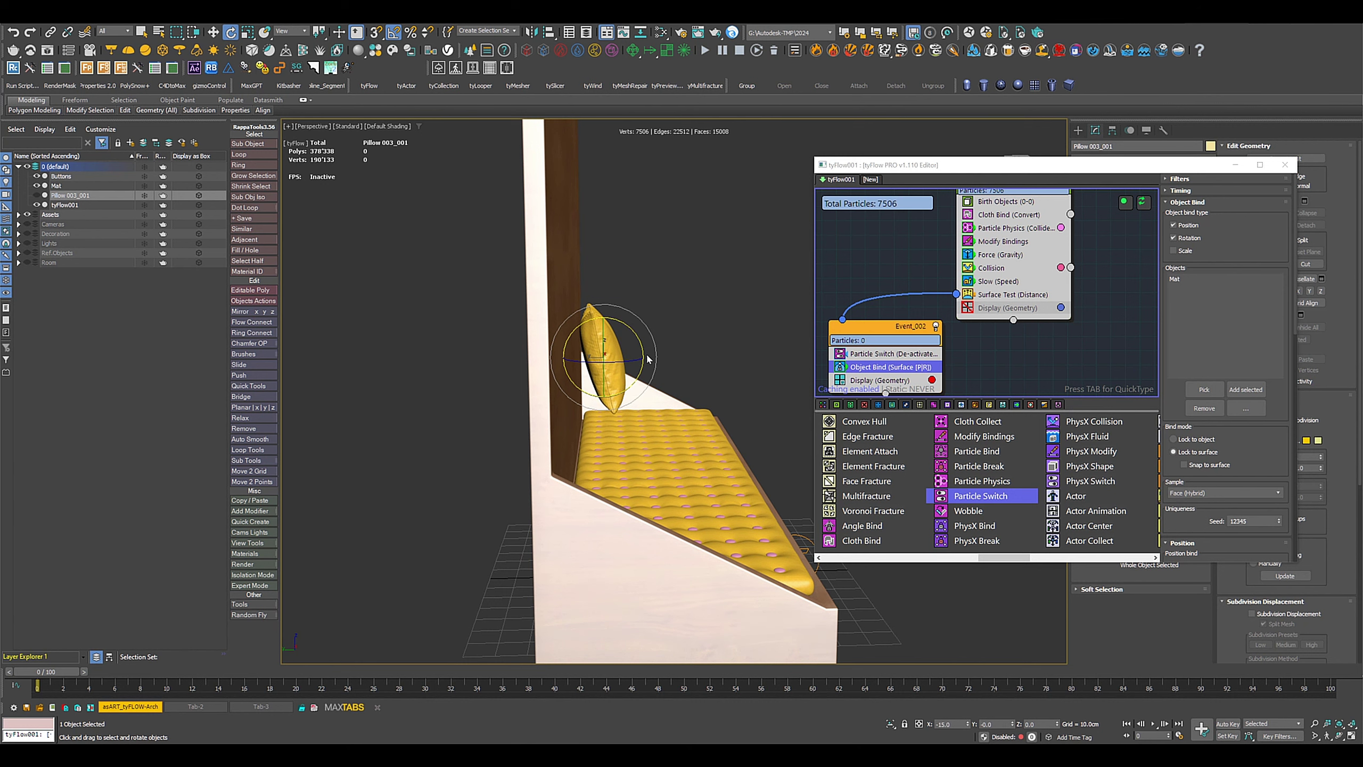
middle_click_drag(659, 365, 664, 369, "alt")
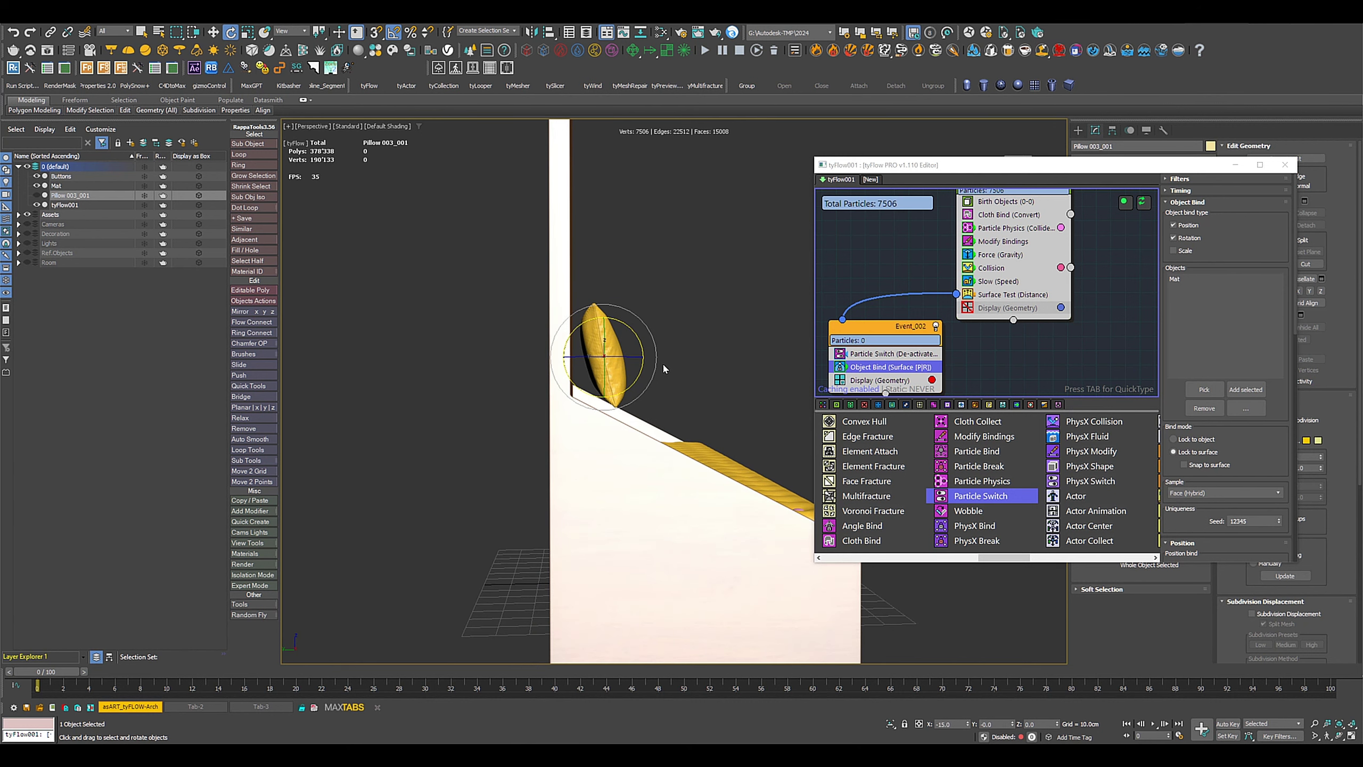
Step: In the Top view, move the pillow closer to the backrest, to about Y 26 cm
key("t")
left_click(213, 32)
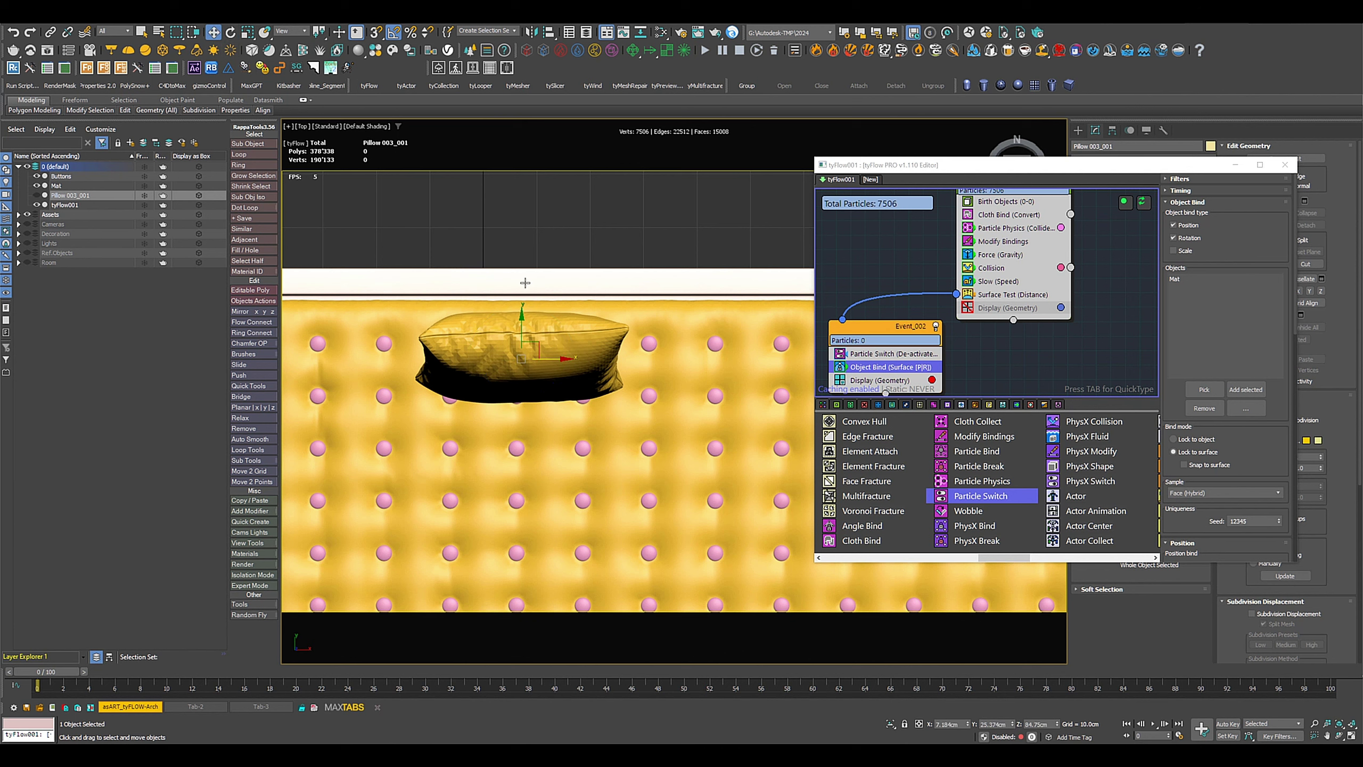
left_click_drag(520, 321, 525, 320)
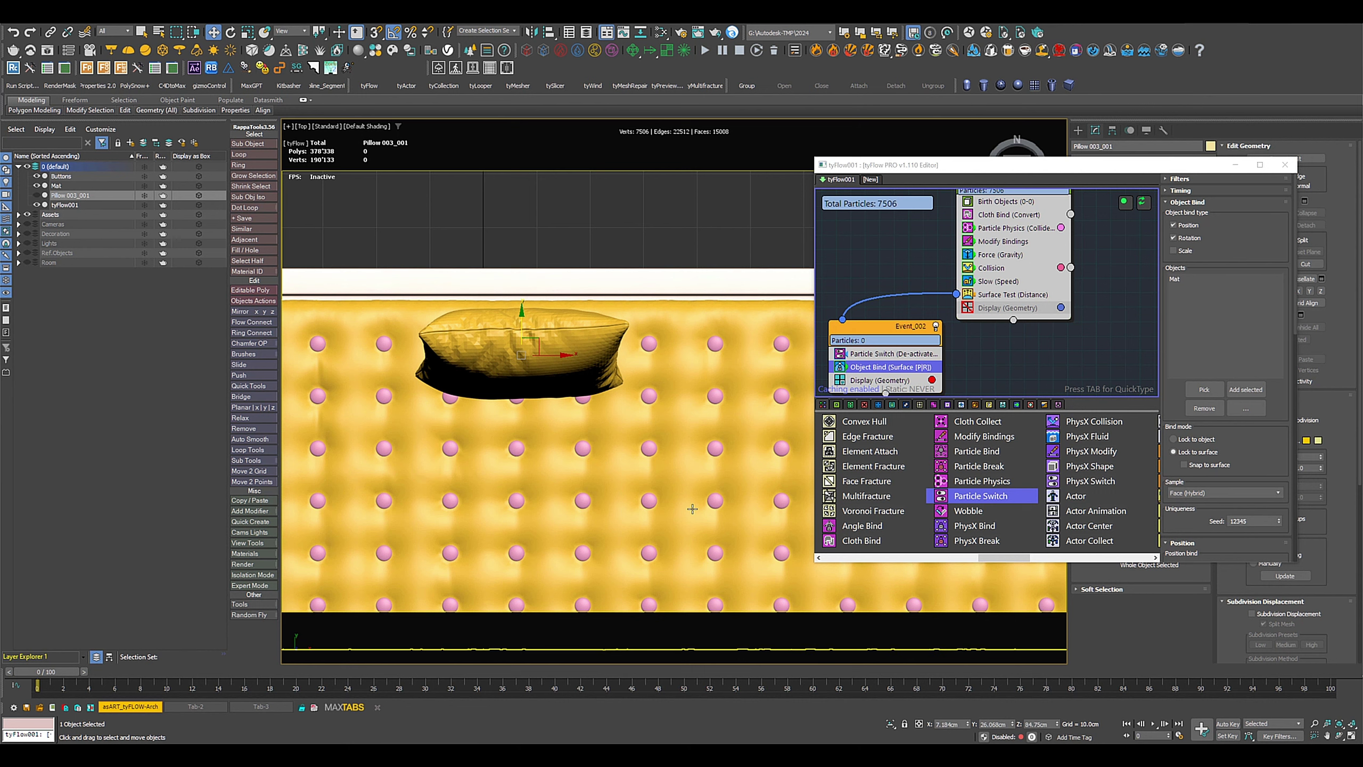
Step: Play the simulation in the perspective view, stop around frame 69, and inspect how the pillow lands on the mat
middle_click_drag(692, 508, 574, 462, "alt")
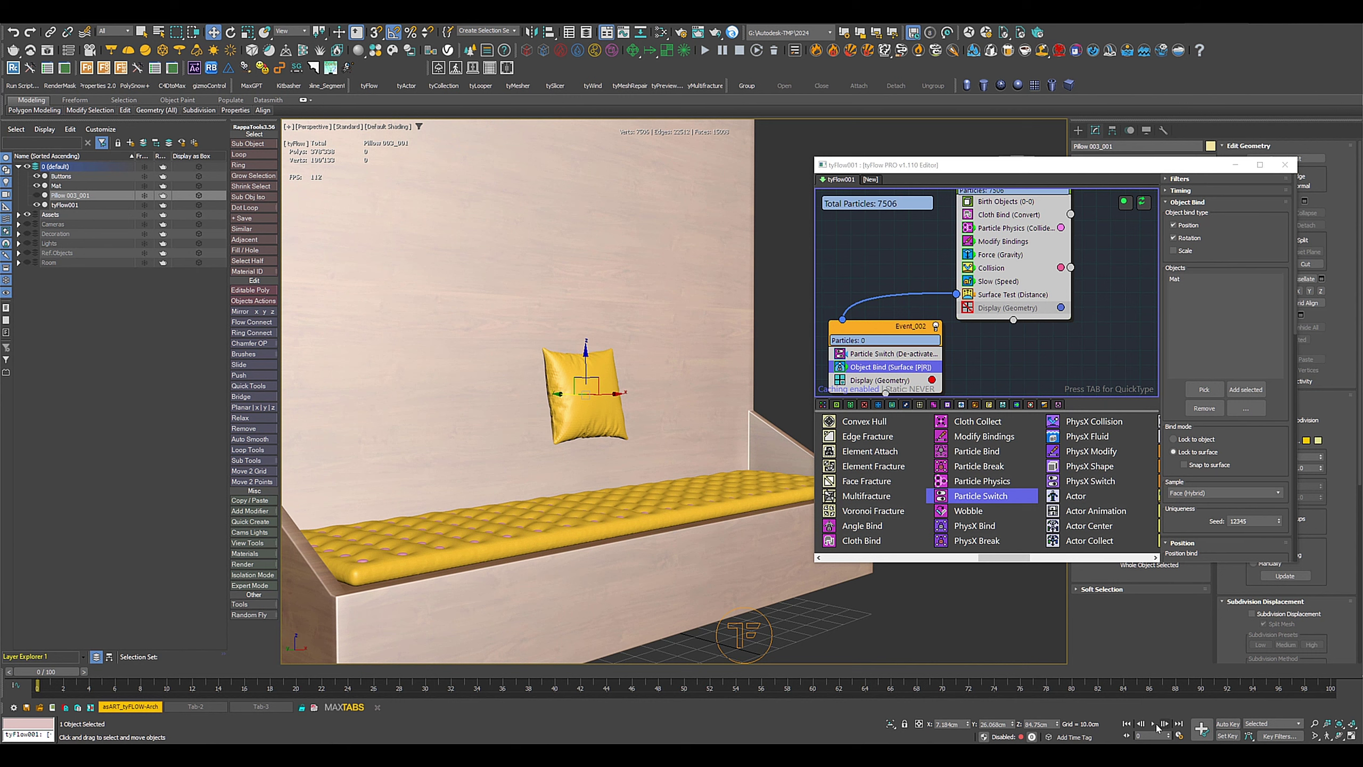
left_click(1154, 725)
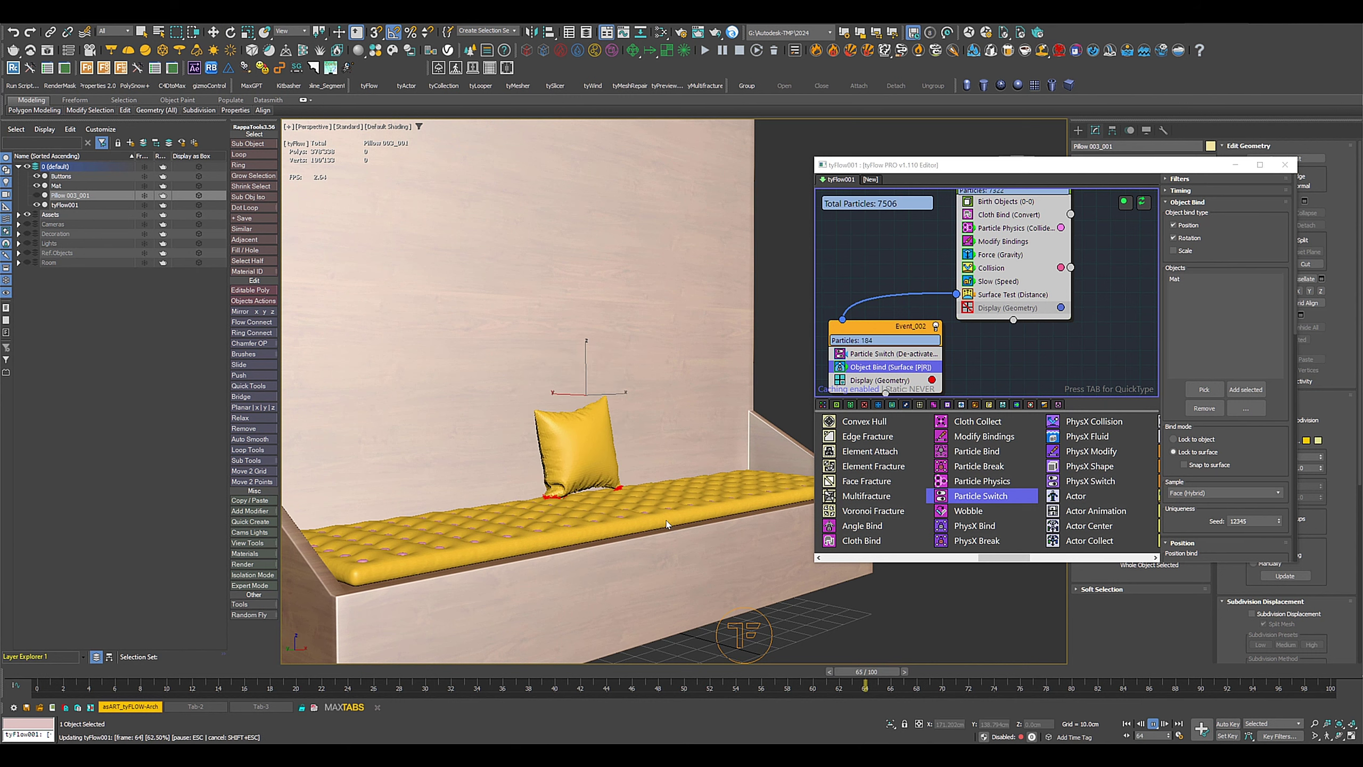
key("w")
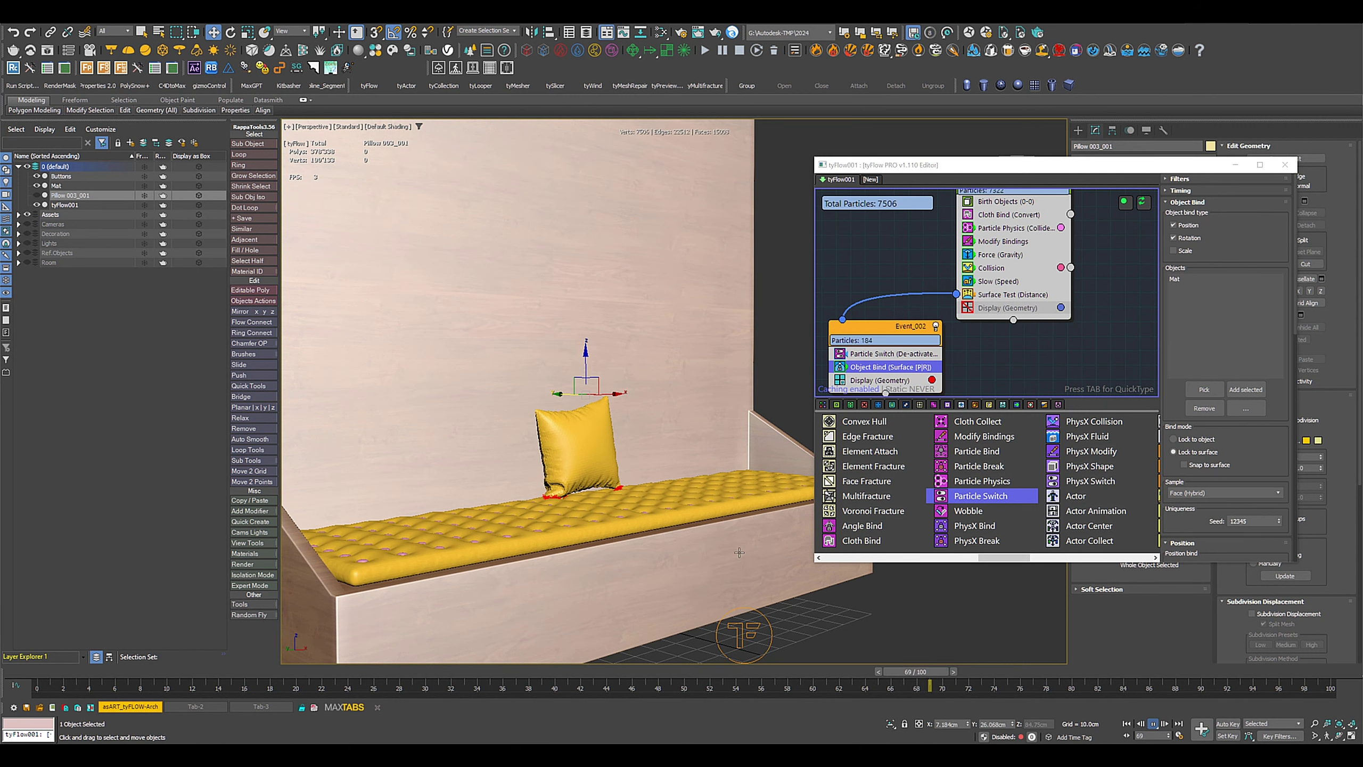
middle_click_drag(671, 532, 577, 444, "alt")
Step: Set the cloth Inflation force of the Modify Bindings operator to 0.8 cm
left_click(990, 243)
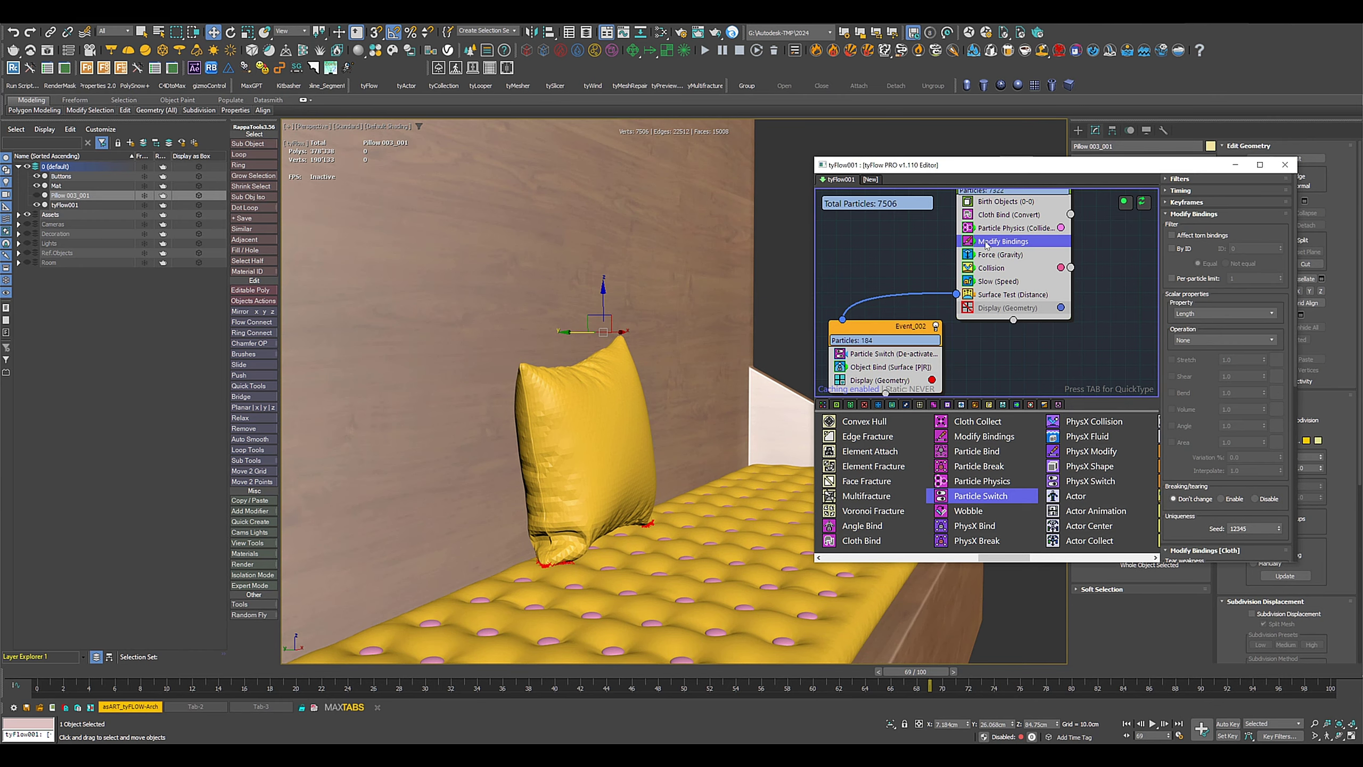
scroll(1175, 457, "down", 5)
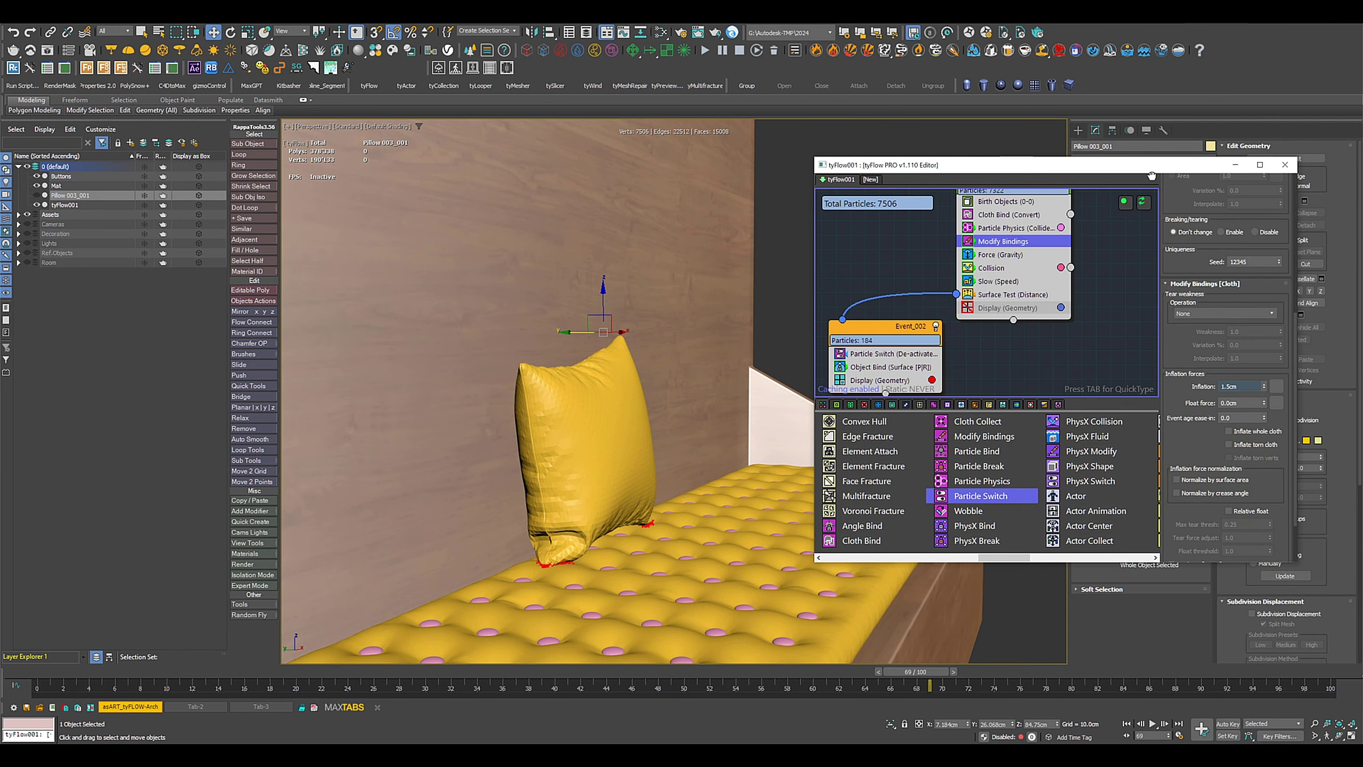
double_click(1241, 363)
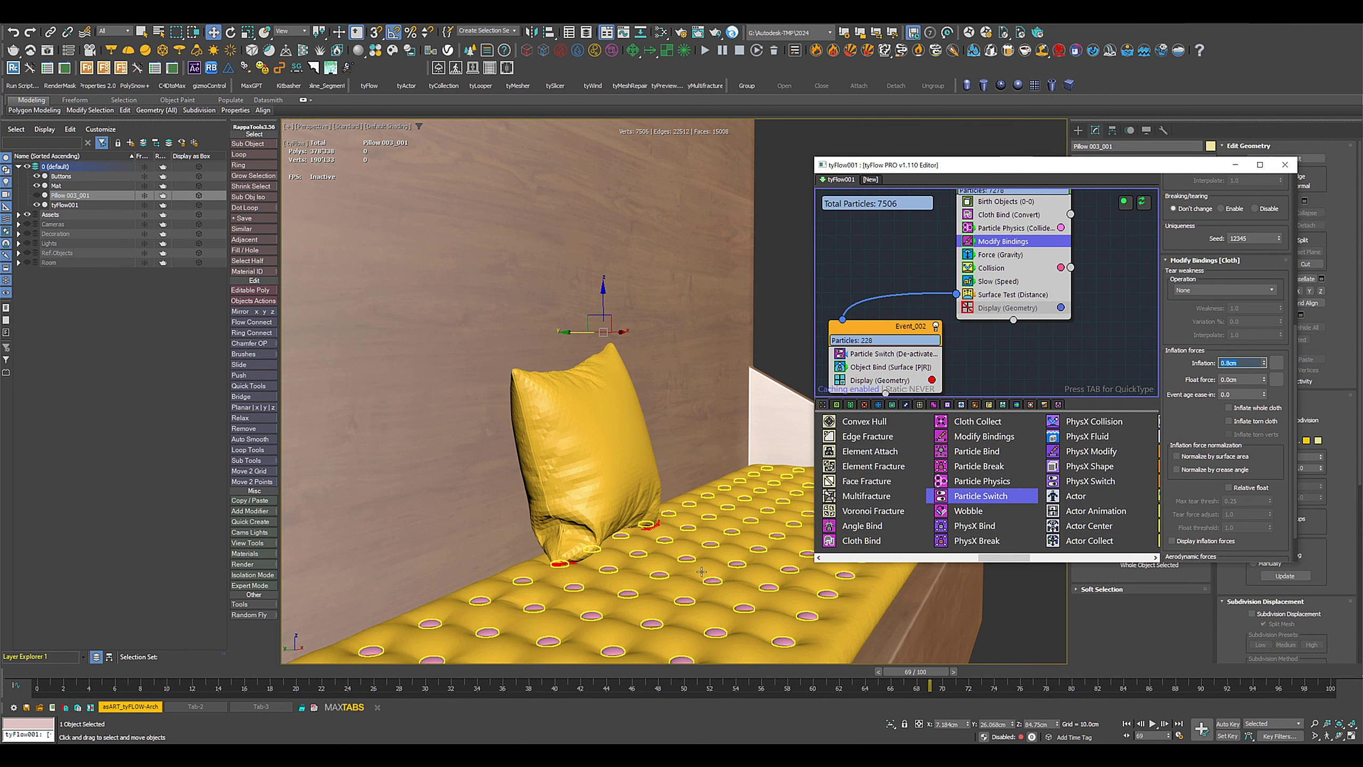
Step: Advance the simulation to frame 100 and examine the softer pillow's folds from the front
middle_click_drag(767, 598, 655, 567, "alt")
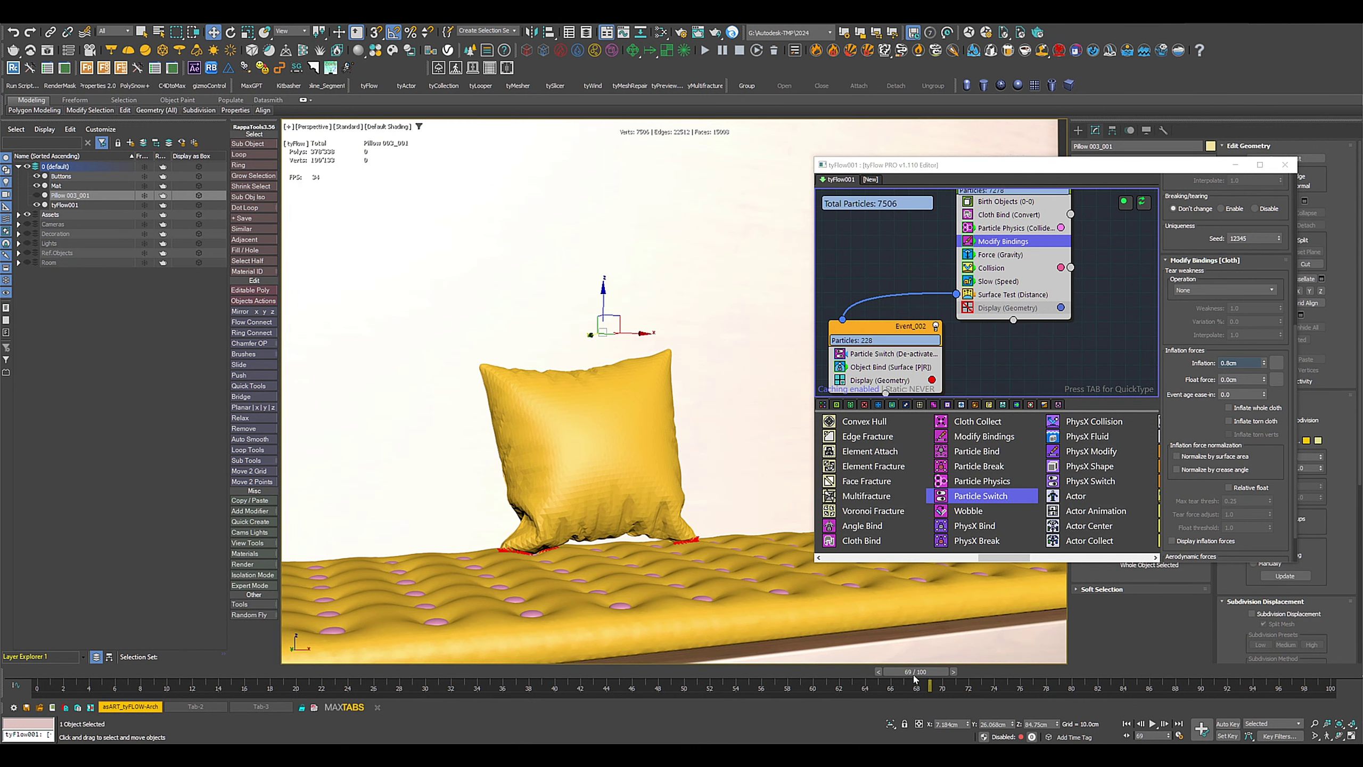
left_click_drag(915, 679, 1165, 671)
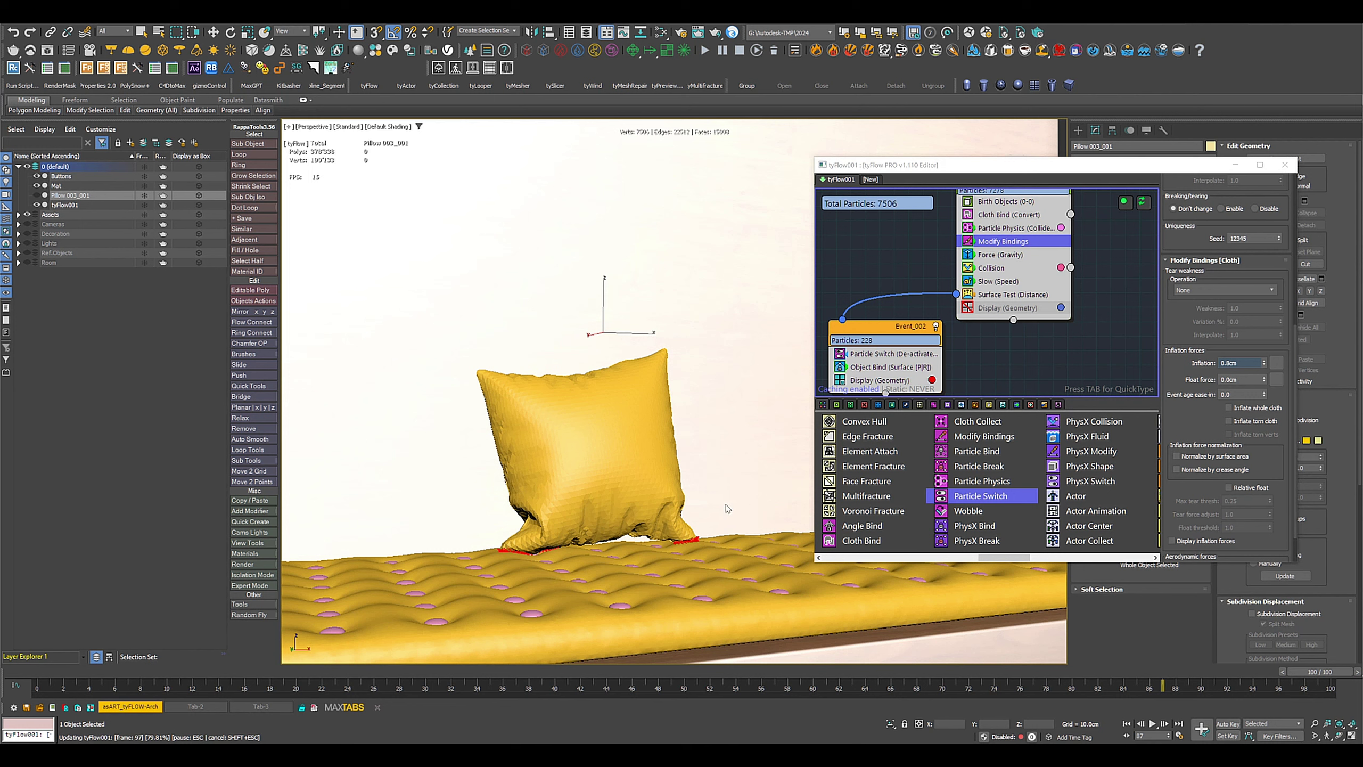
key("w")
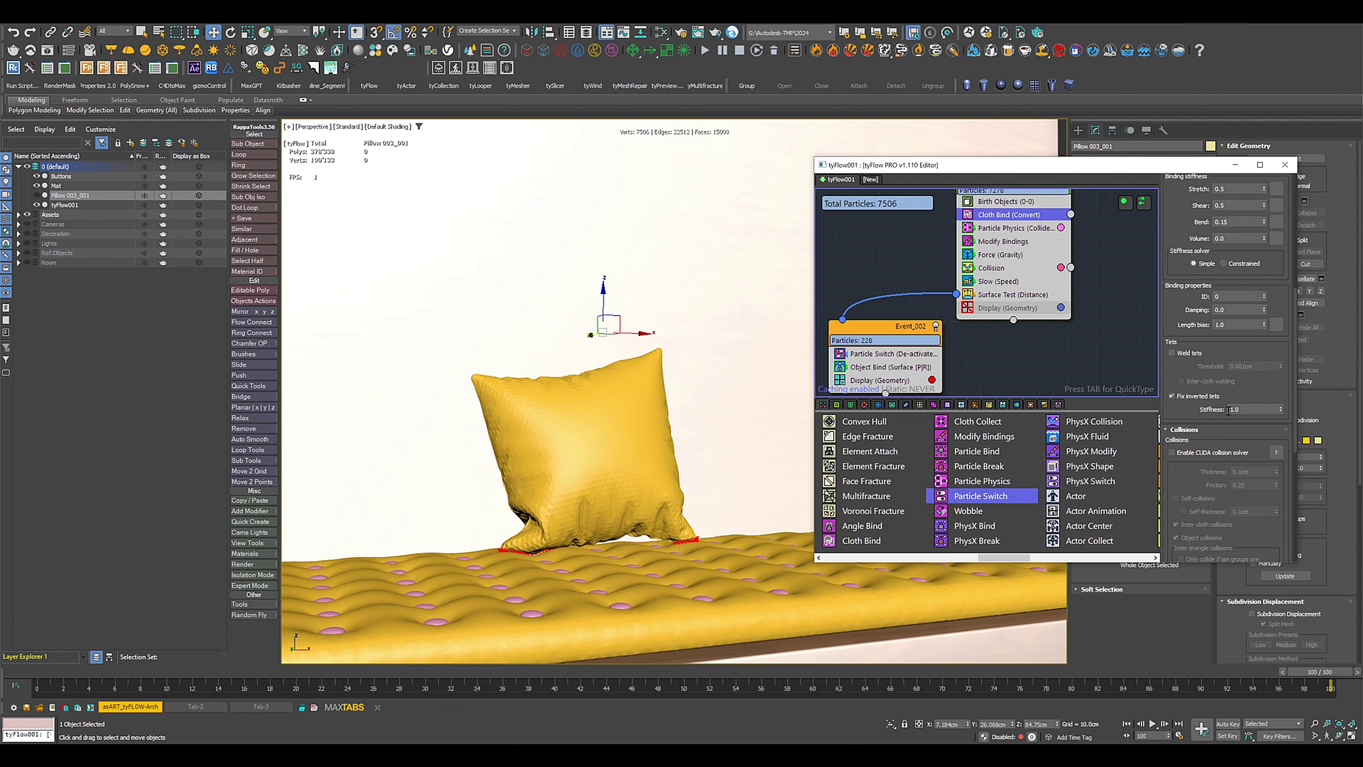
Step: Set the Stretch and Shear binding stiffness of the Cloth Bind operator to 0.3
left_click_drag(1179, 239, 1185, 355)
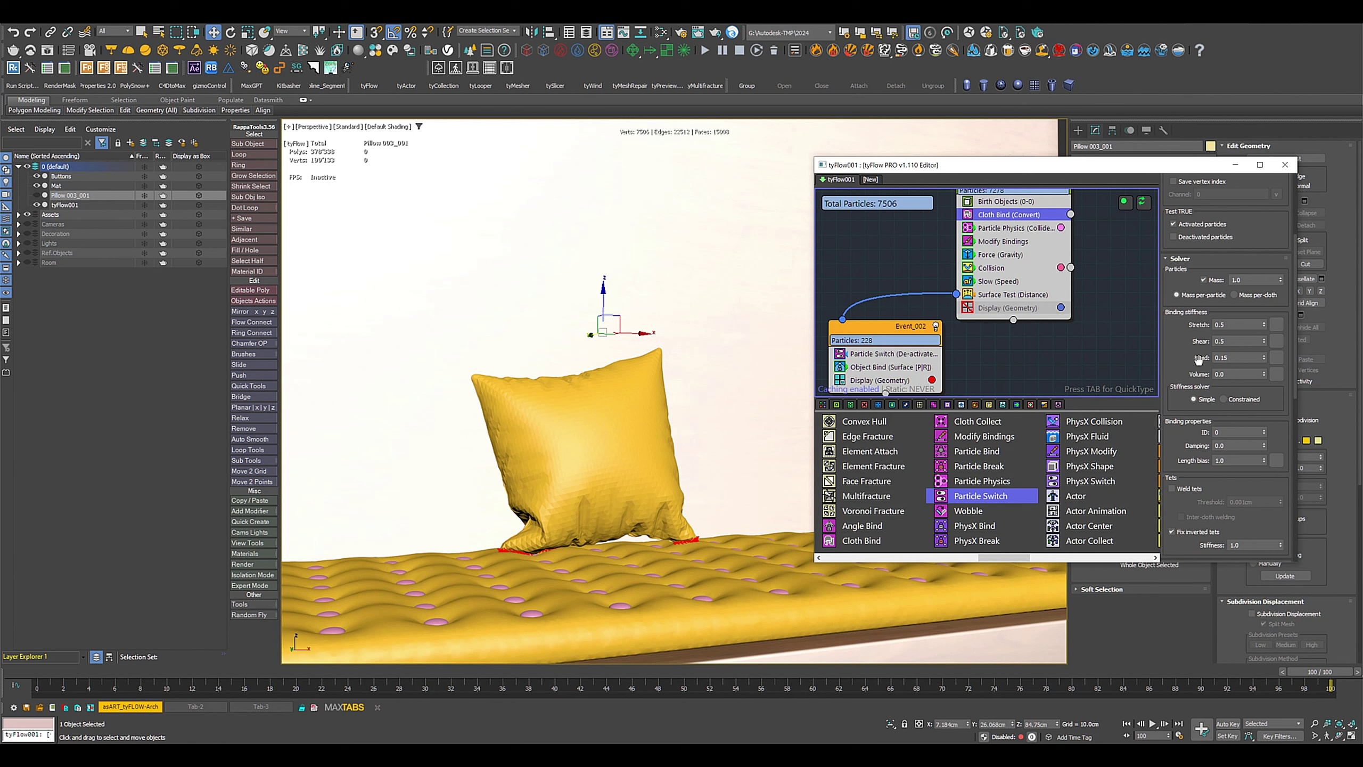
double_click(1237, 324)
type(".3")
key("Return")
key("Tab")
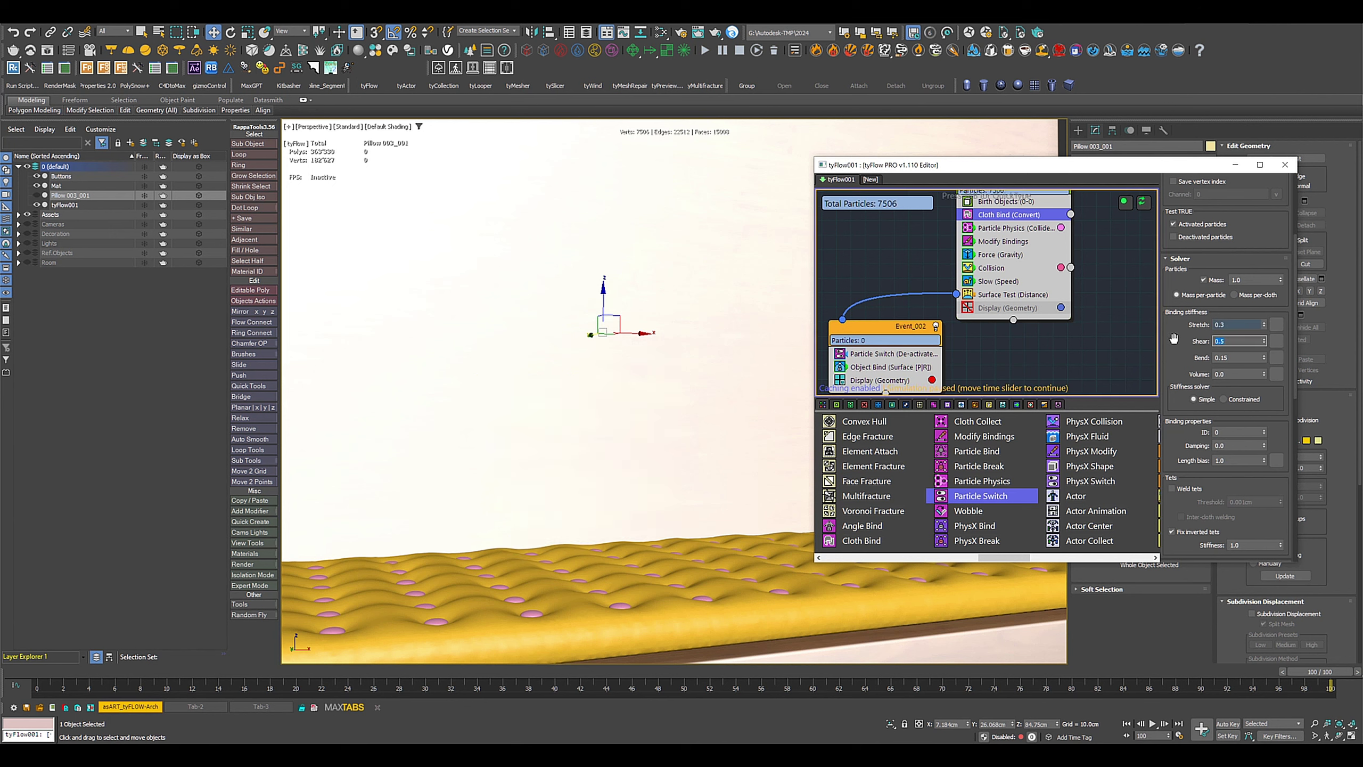
key("Return")
Step: Rerun the simulation from frame 0, stop on frame 38 for the pillow's shape, and close the tyFlow editor
left_click(1126, 723)
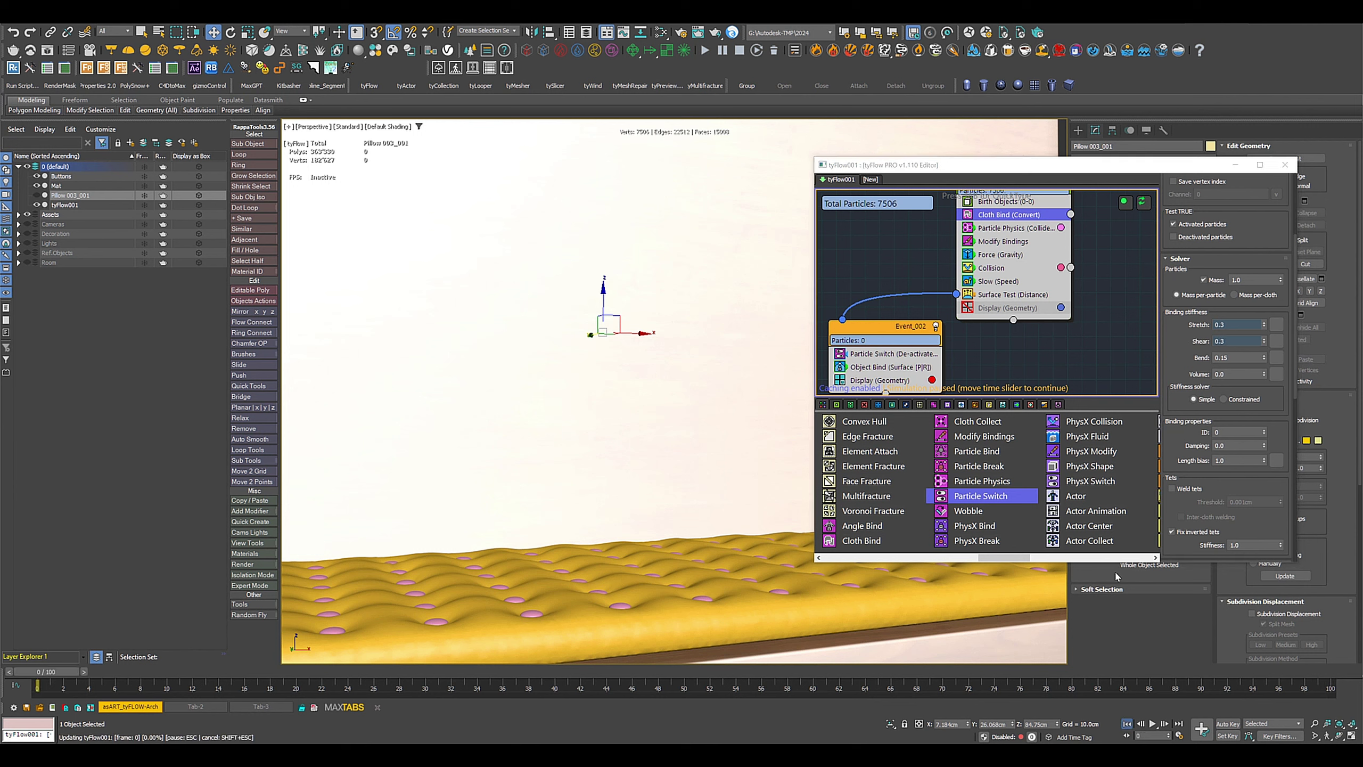
left_click(1143, 203)
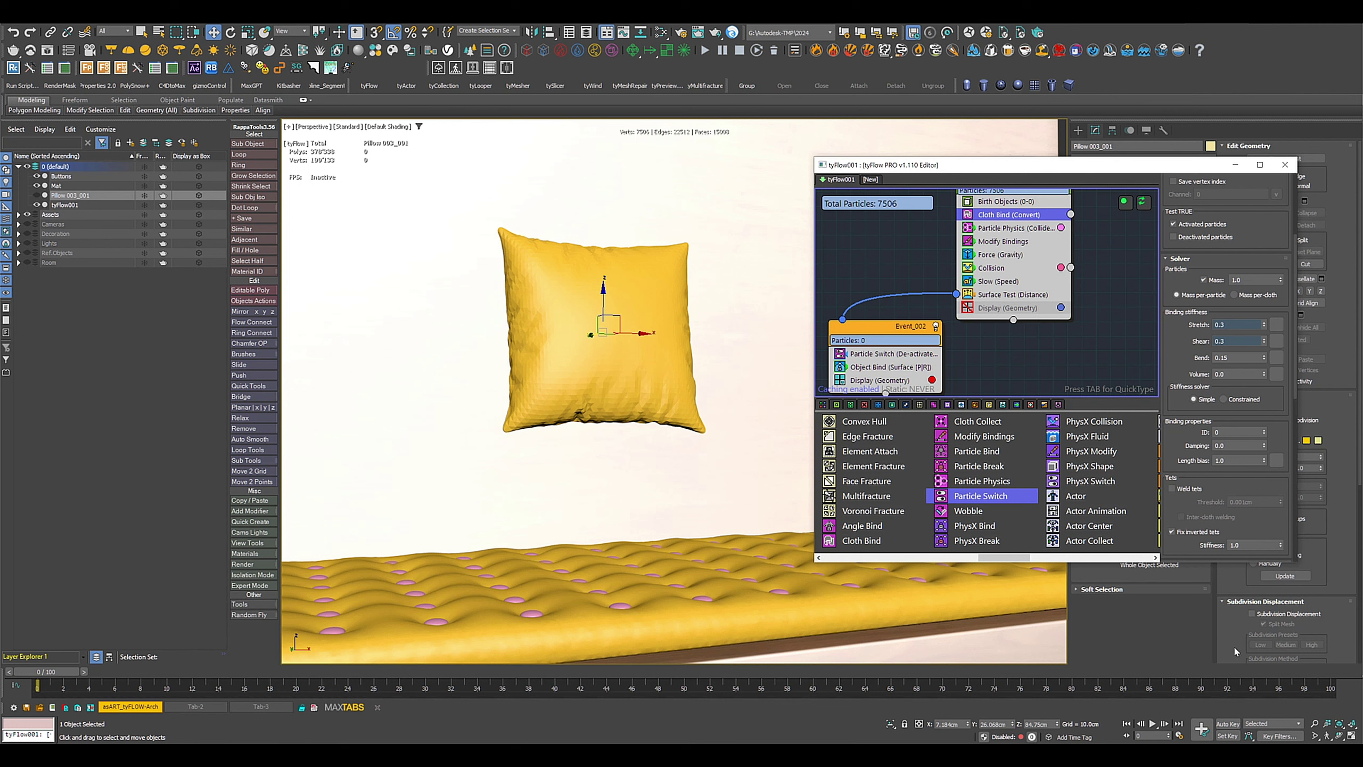
left_click(1152, 723)
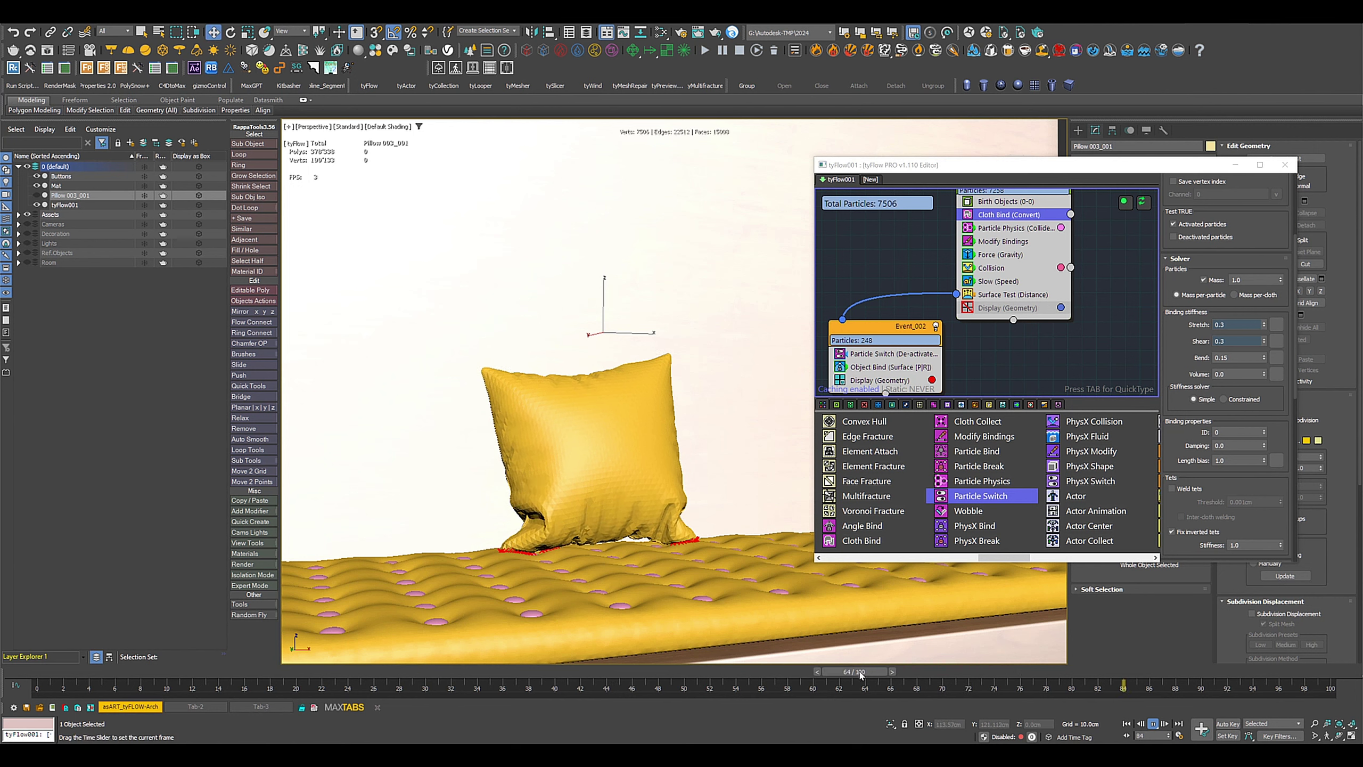
left_click_drag(859, 668, 532, 681)
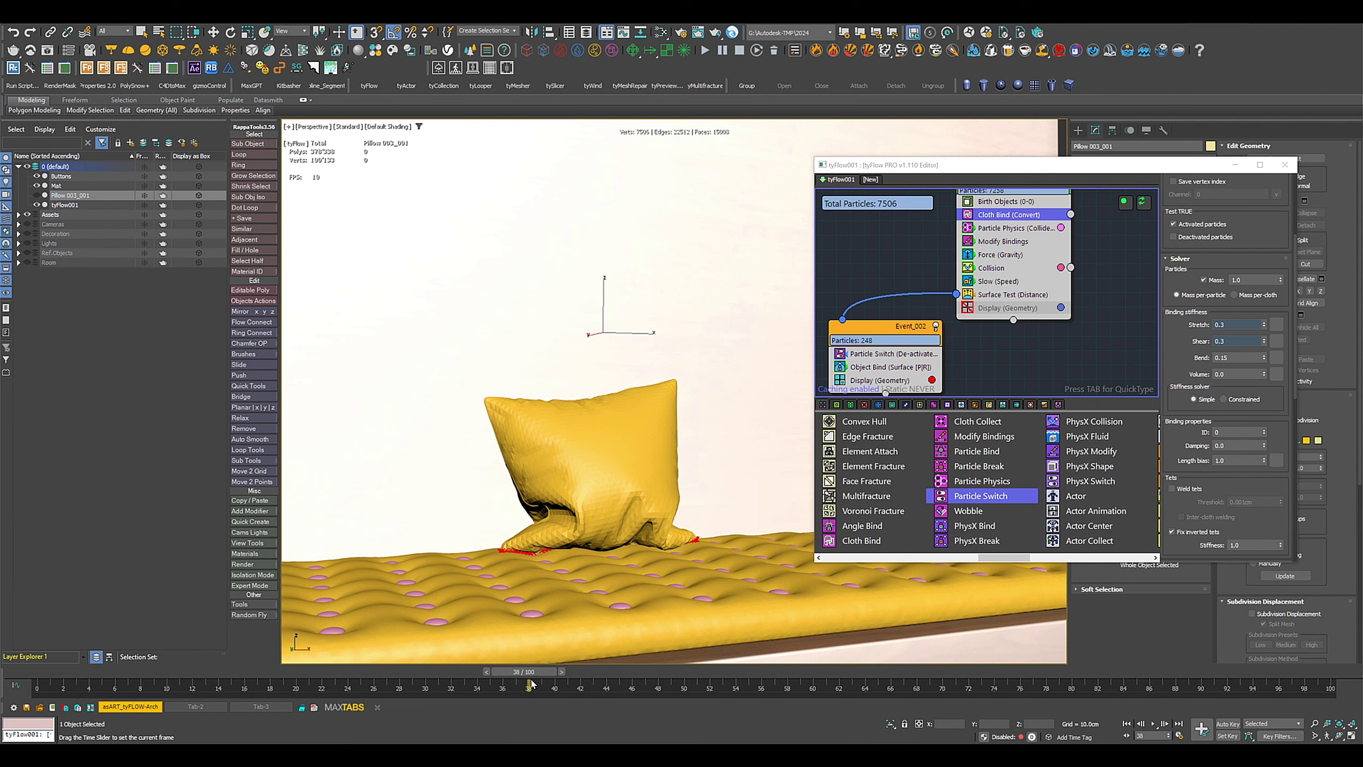
key("w")
left_click(1285, 164)
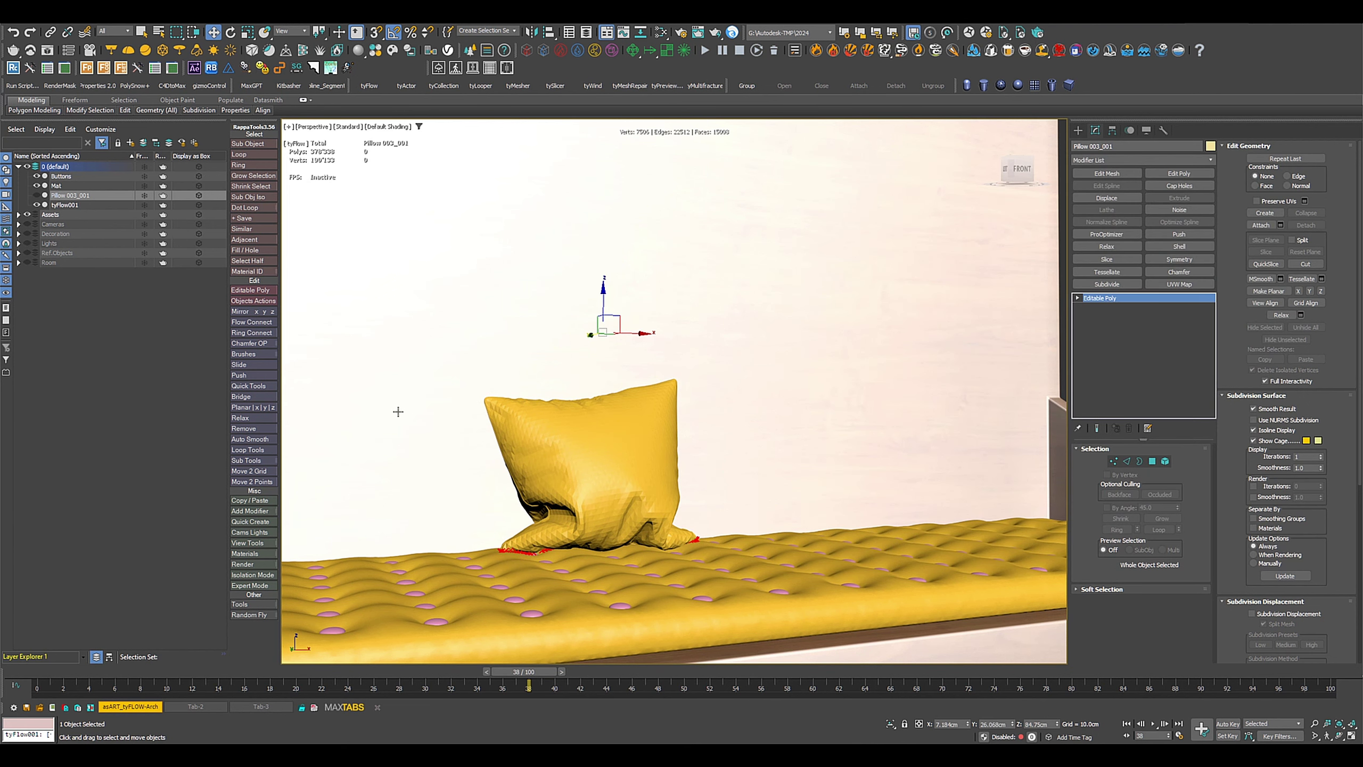
Step: Add an Edit Poly modifier to tyFlow001 and select the whole pillow element
left_click(66, 205)
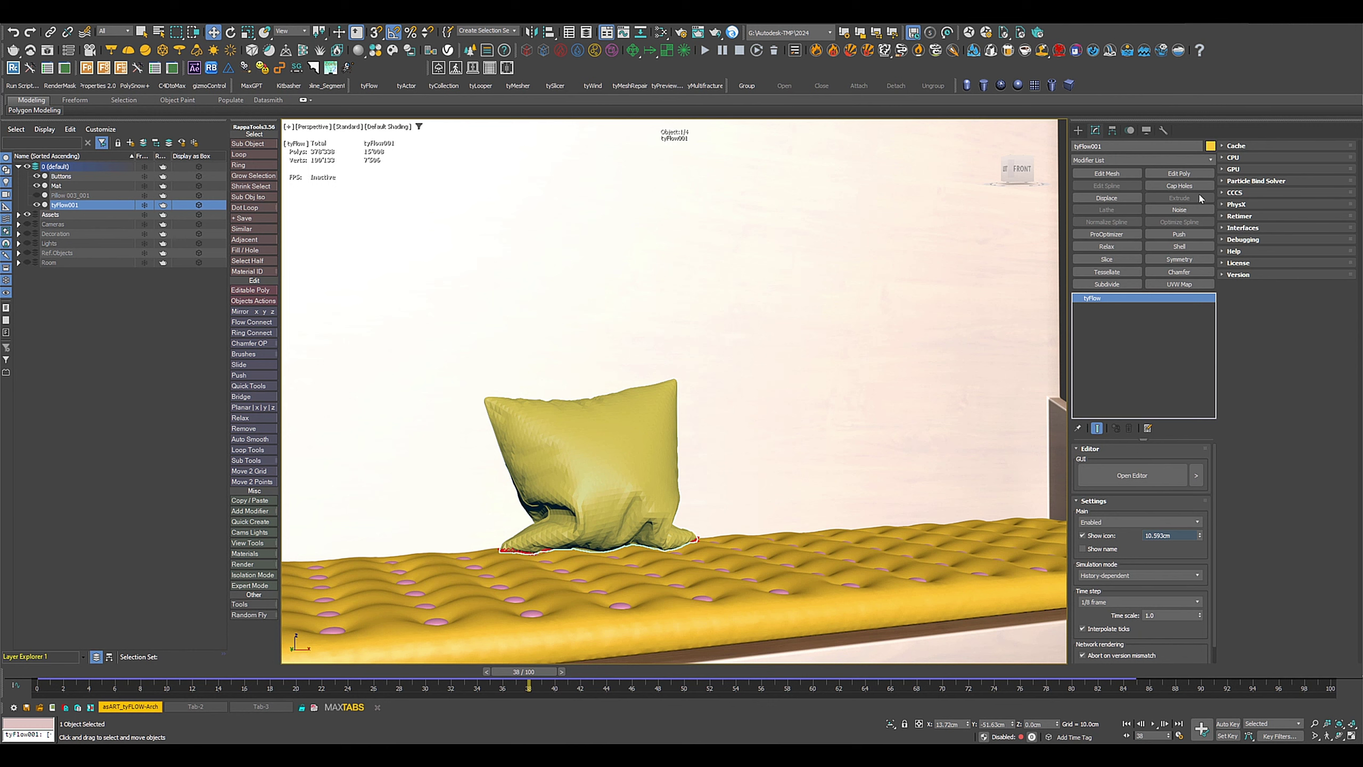
left_click(1179, 174)
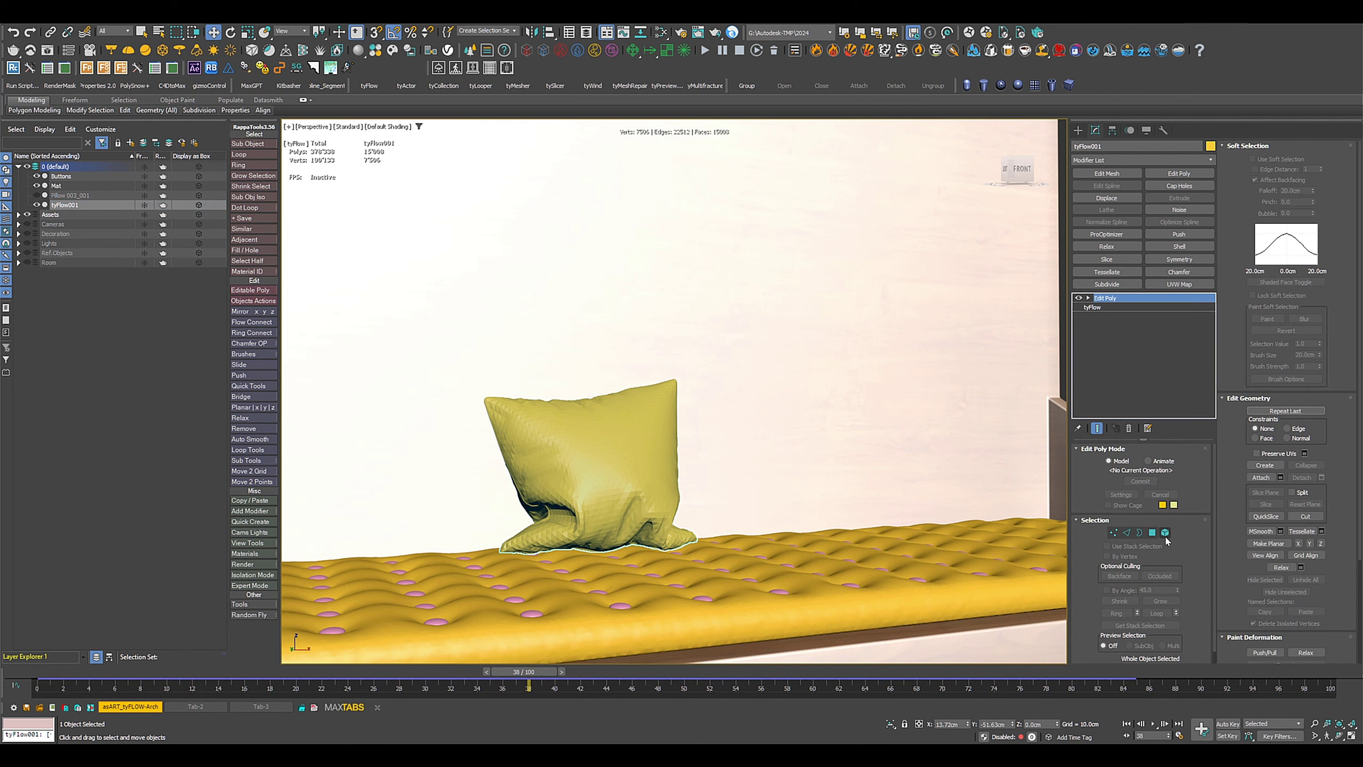
left_click(1166, 532)
left_click(581, 470)
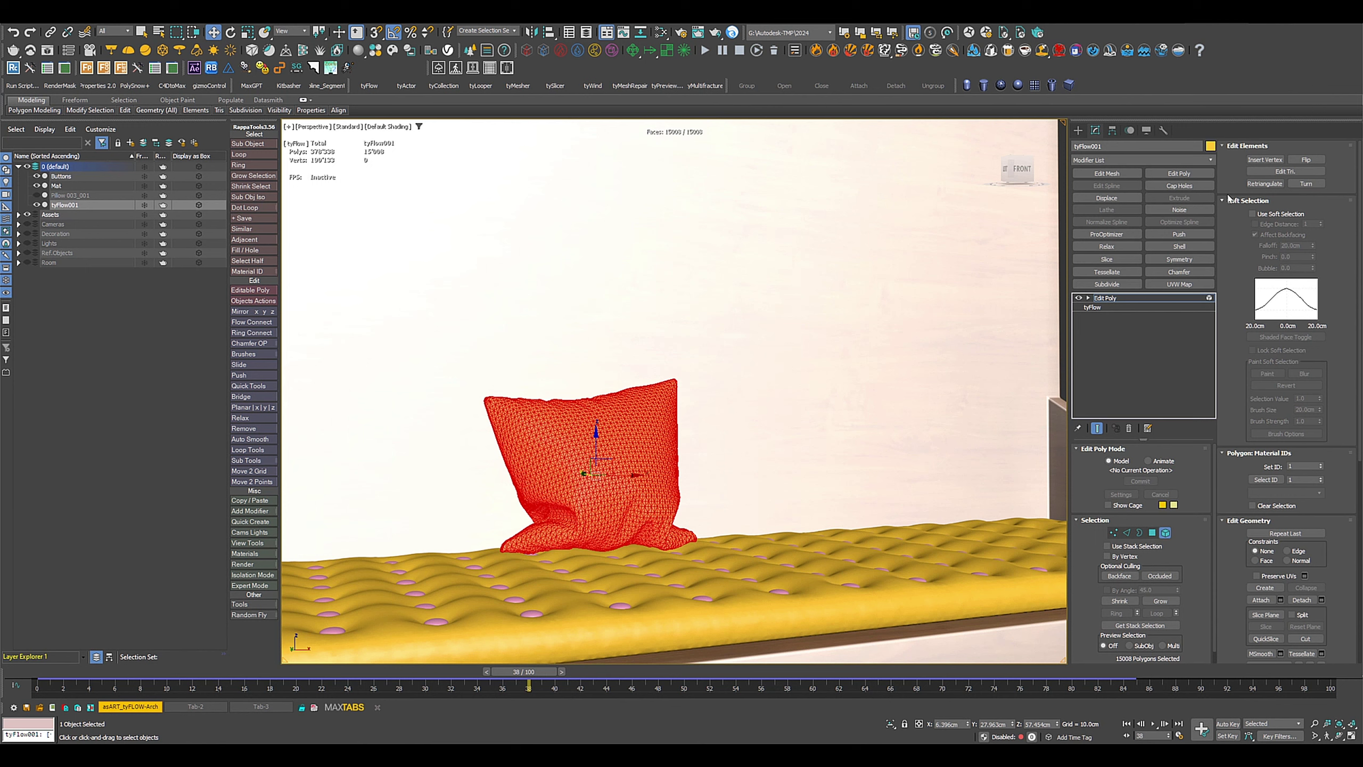
Step: Detach the selected pillow element as a clone and hide the tyFlow001 object
left_click(1228, 201)
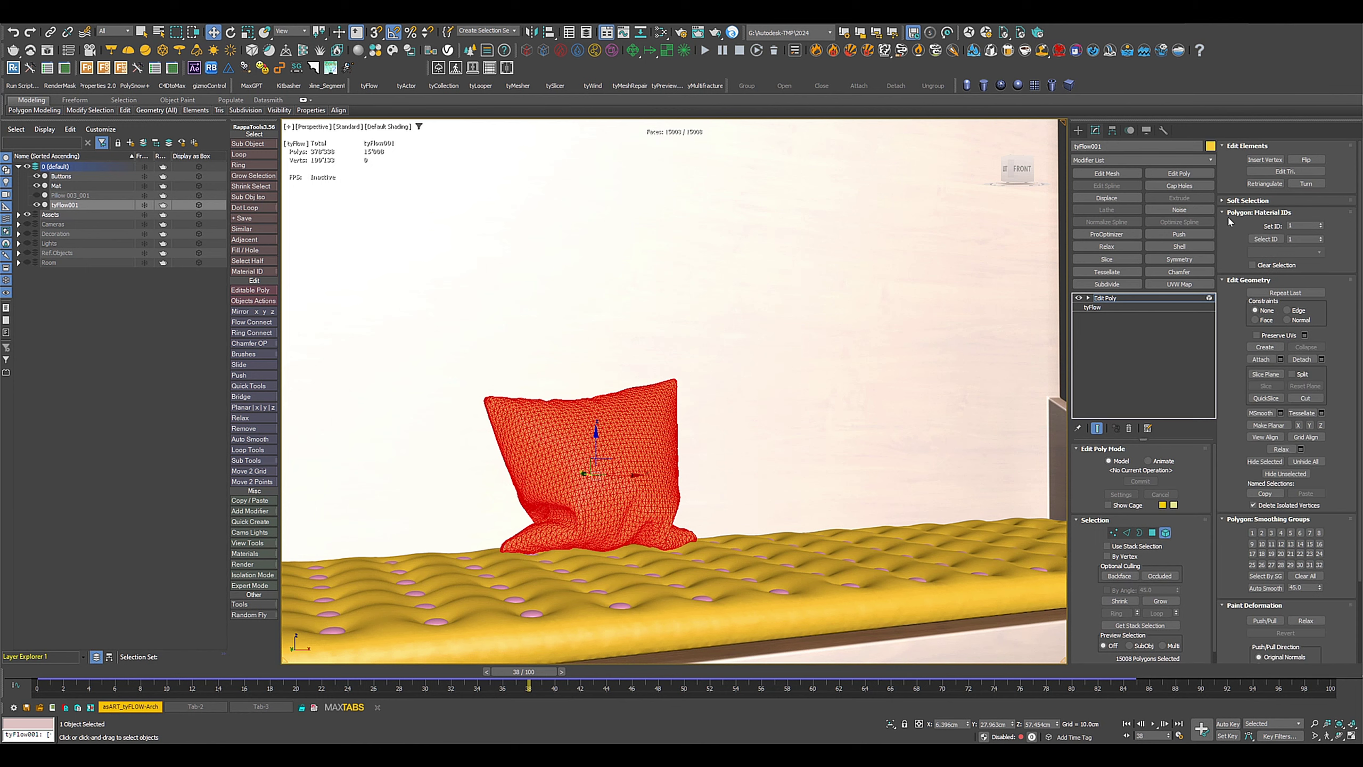
left_click(1321, 360)
left_click(659, 395)
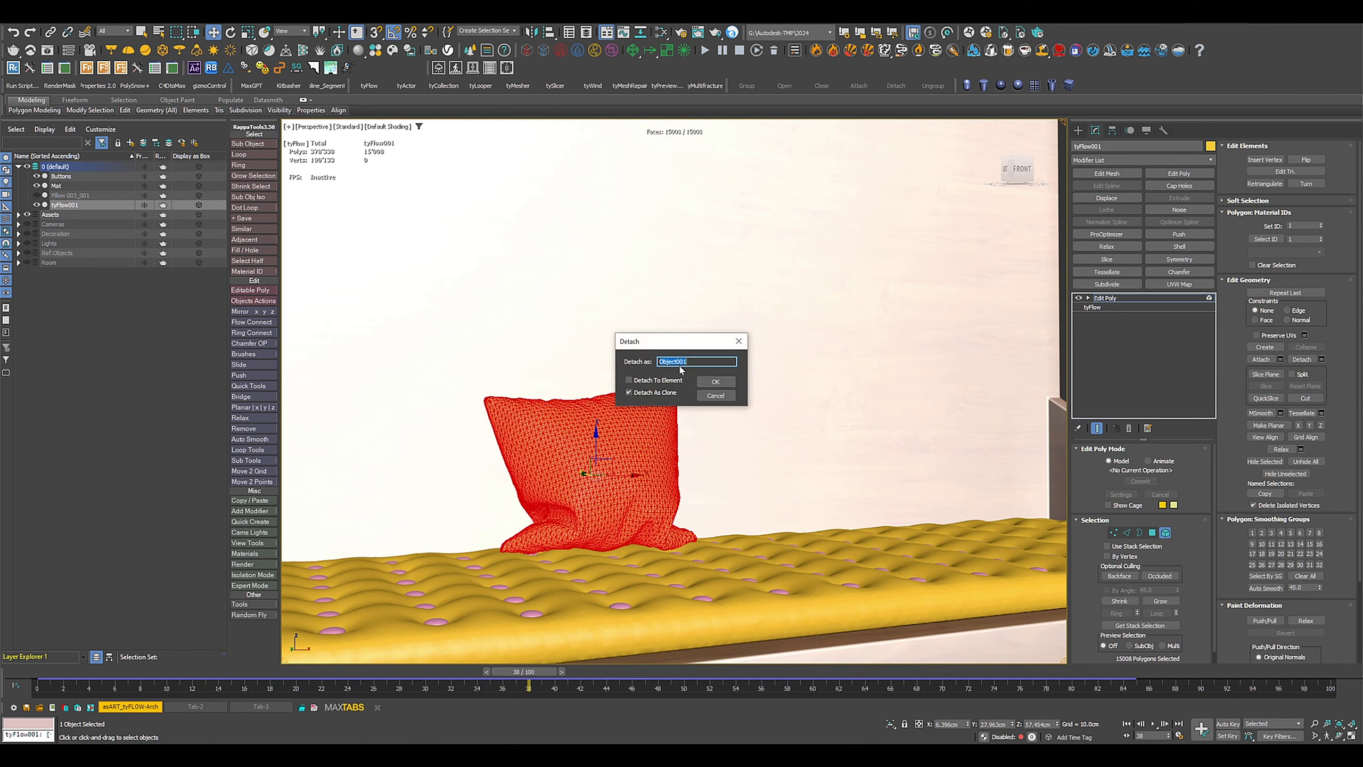
left_click(729, 382)
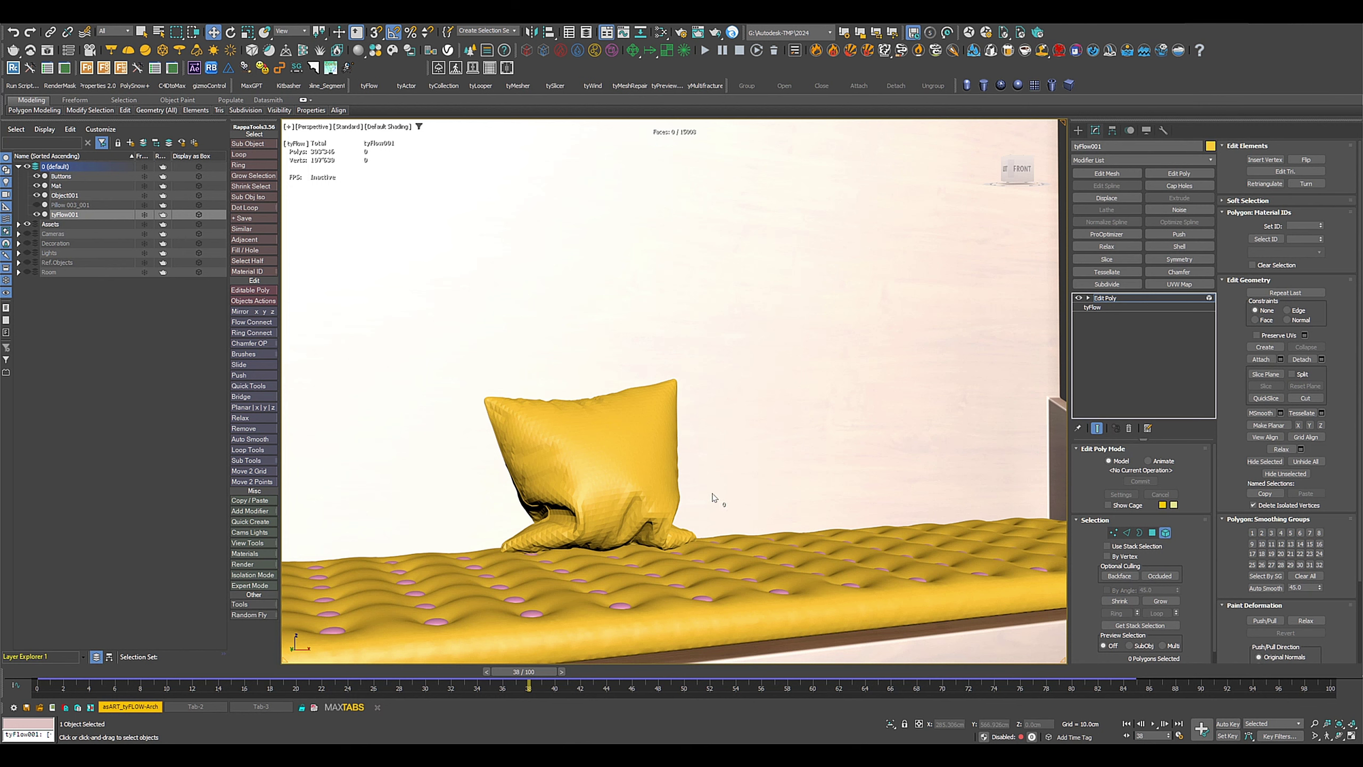
left_click(1104, 298)
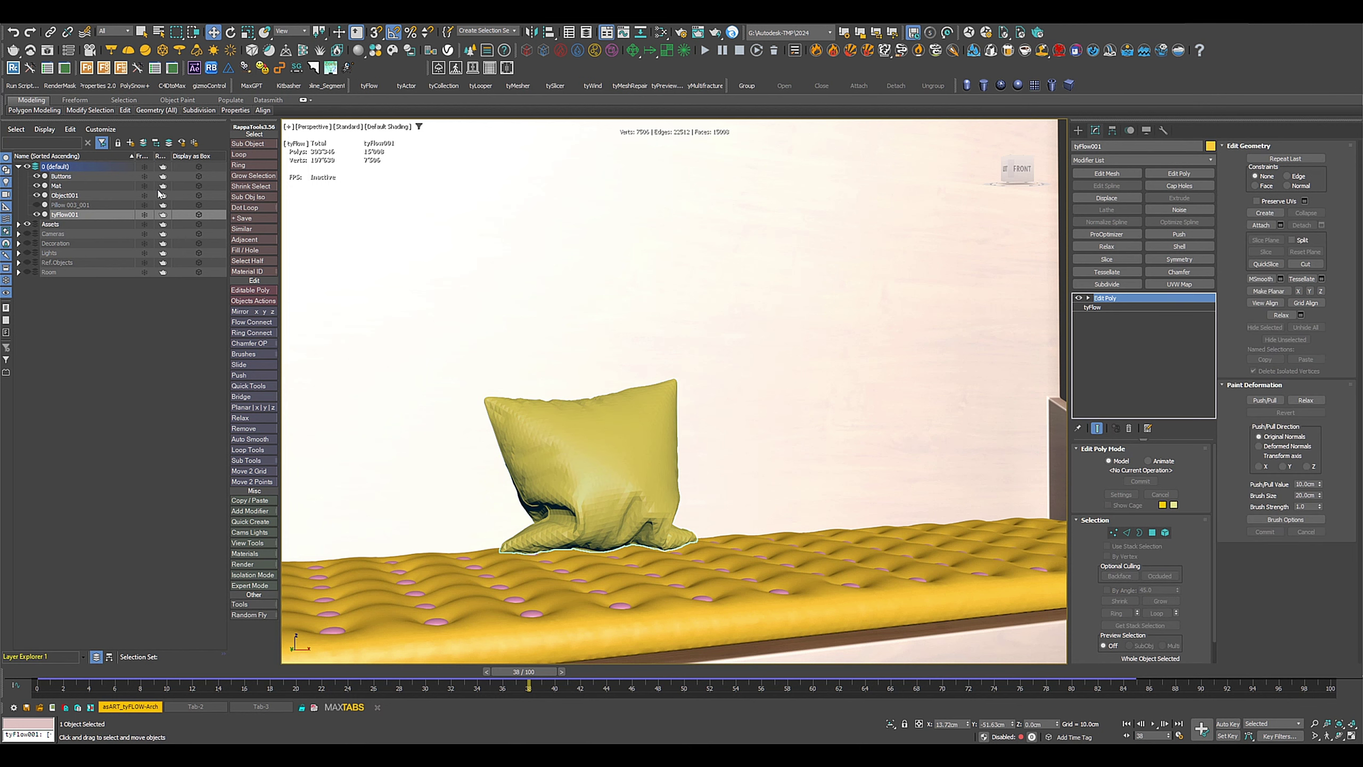
left_click(37, 214)
Step: Center the detached pillow's pivot to the object and move the pillow about 89 cm along X toward the bench's end panel
left_click(64, 195)
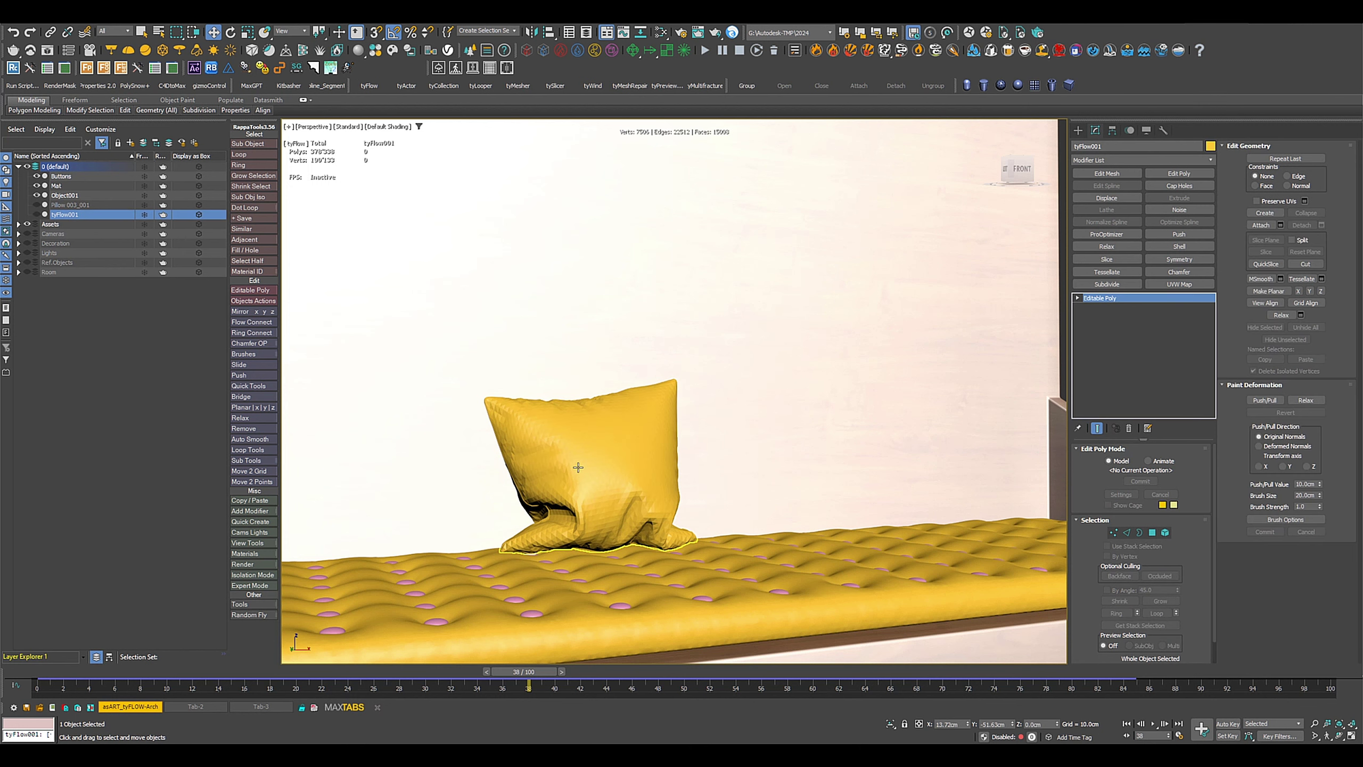
scroll(594, 474, "down", 2)
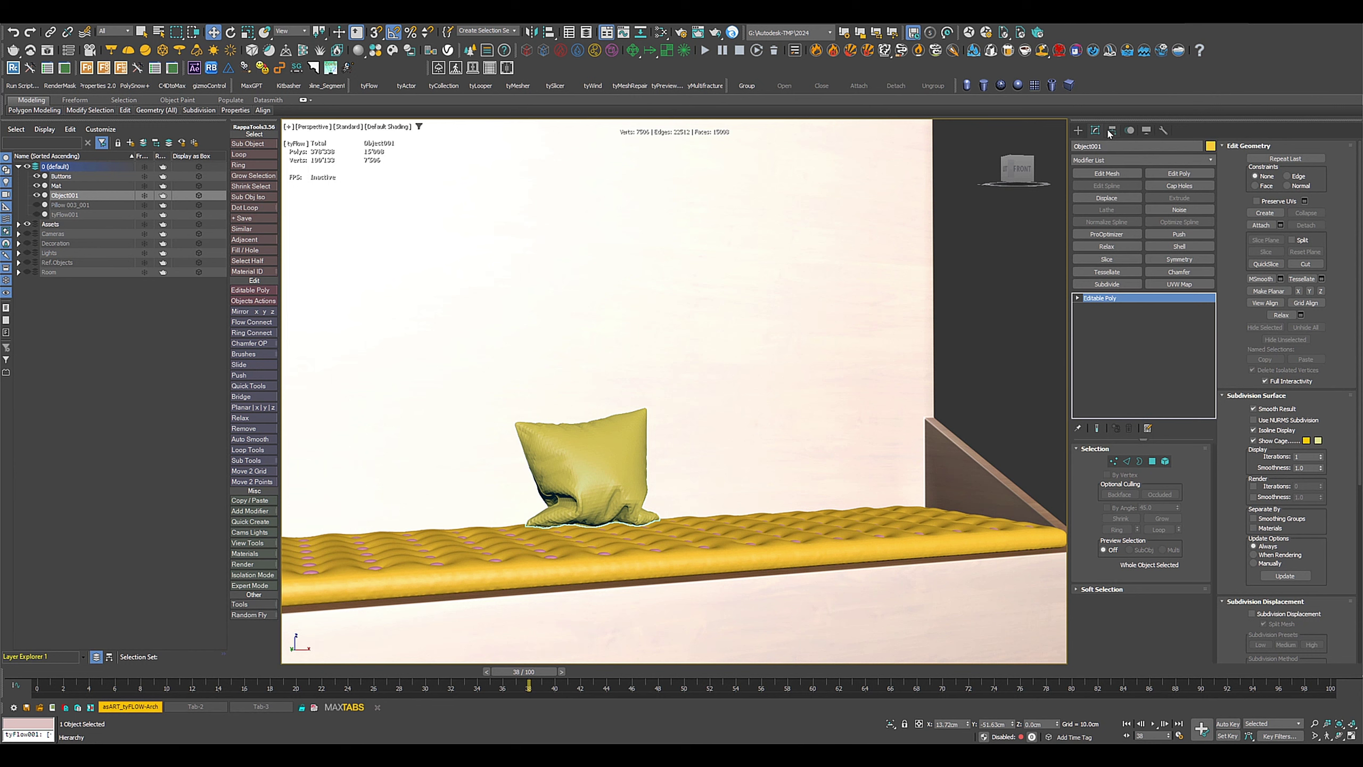
left_click(1113, 129)
left_click(1141, 204)
left_click(1141, 260)
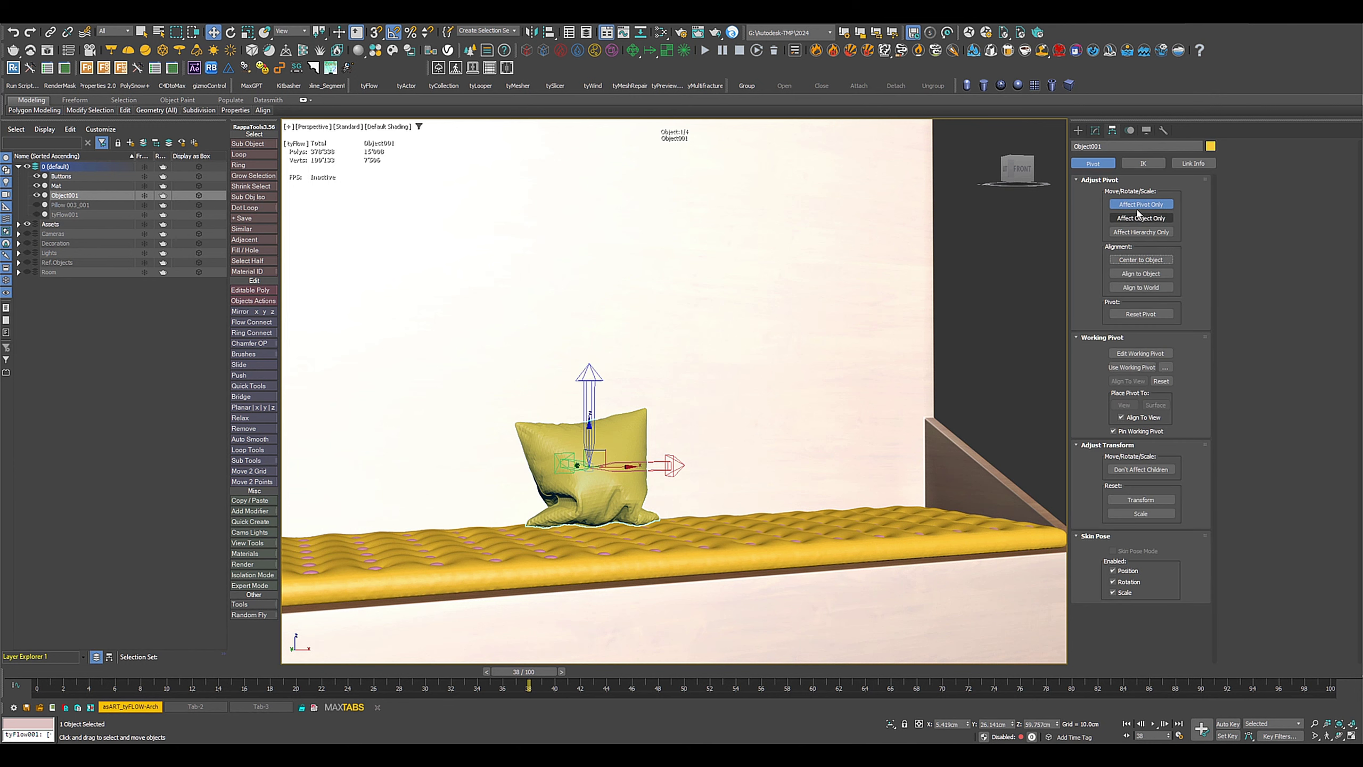
left_click(1141, 204)
left_click_drag(627, 465, 898, 464)
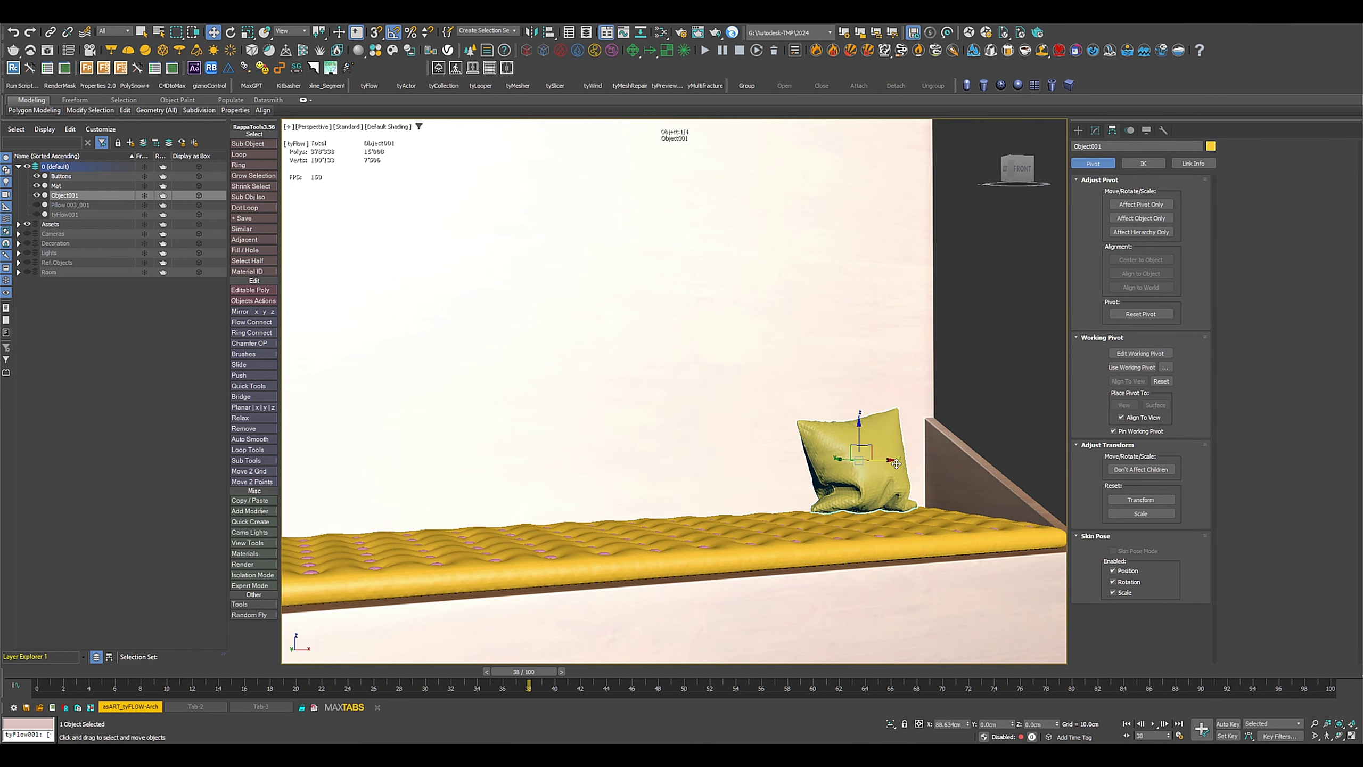
Step: Unhide and select the tyFlow001 object, and set the timeline to frame 28 for a different pillow shape
middle_click_drag(865, 484, 639, 417, "alt")
left_click(37, 214)
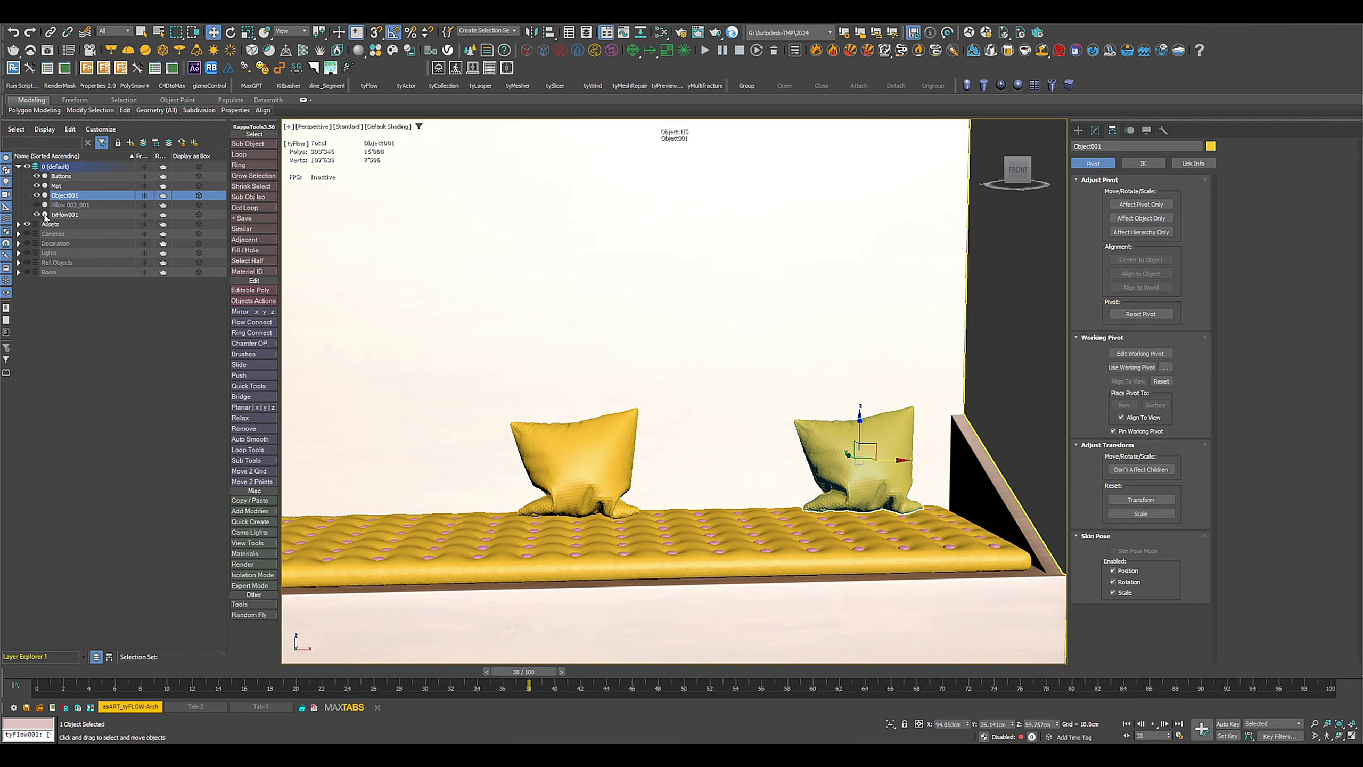
left_click(64, 214)
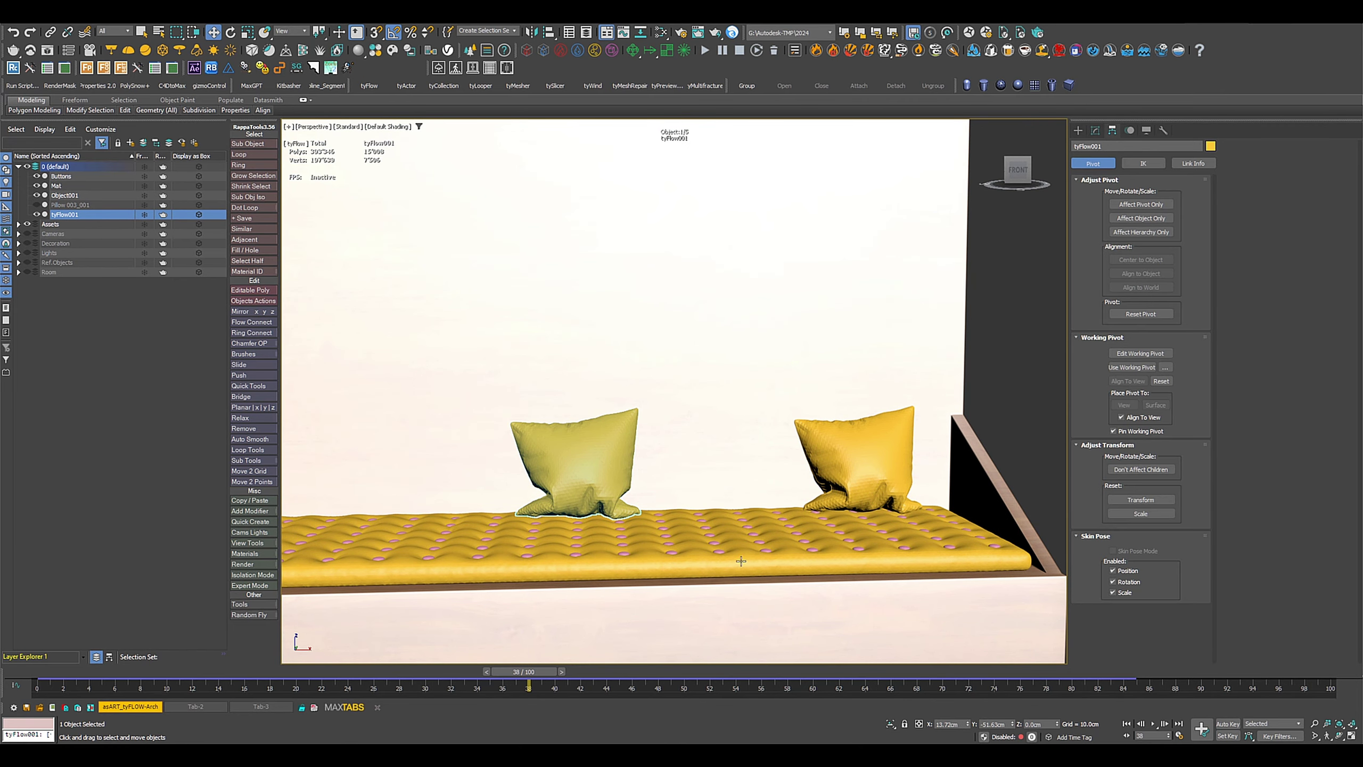
left_click_drag(550, 668, 402, 666)
key("w")
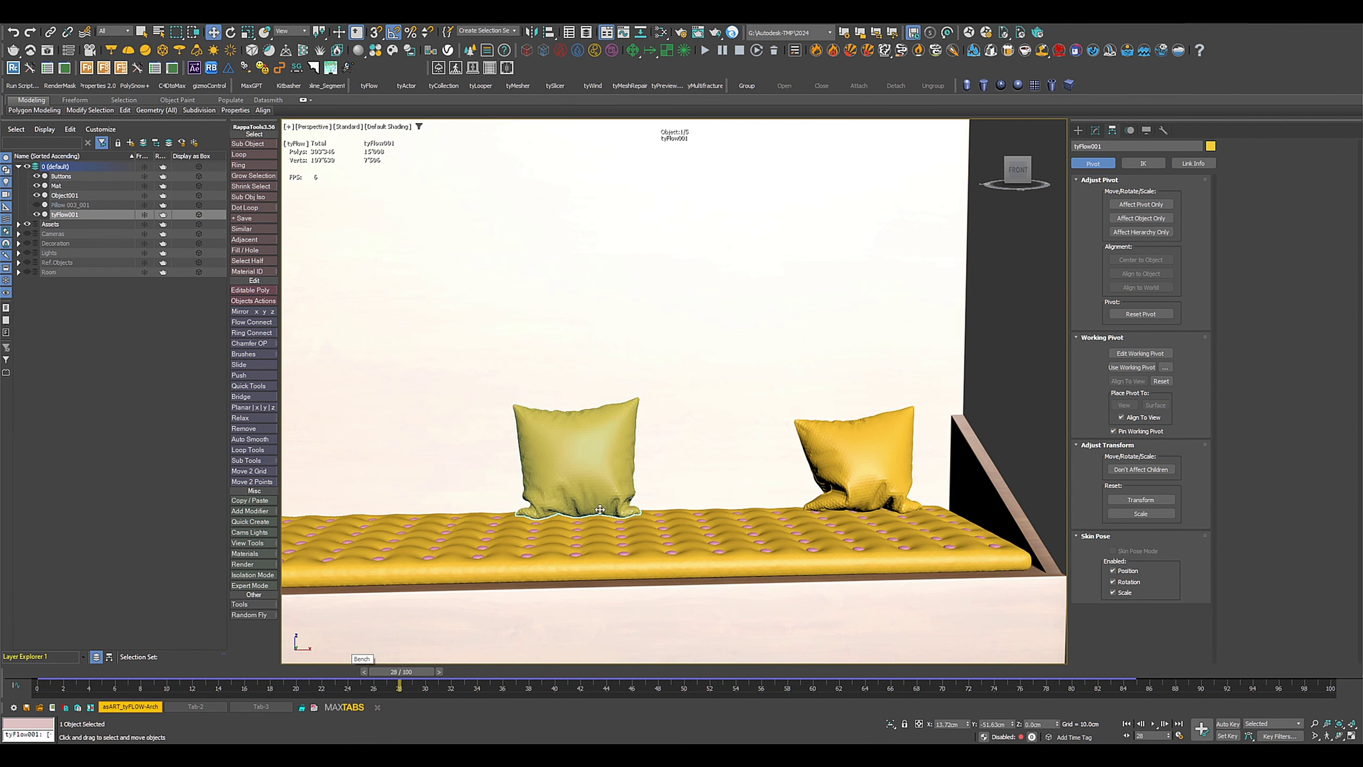
Step: Add another Edit Poly modifier to tyFlow001, select the whole pillow element and detach it as a clone named Object002
left_click(1095, 130)
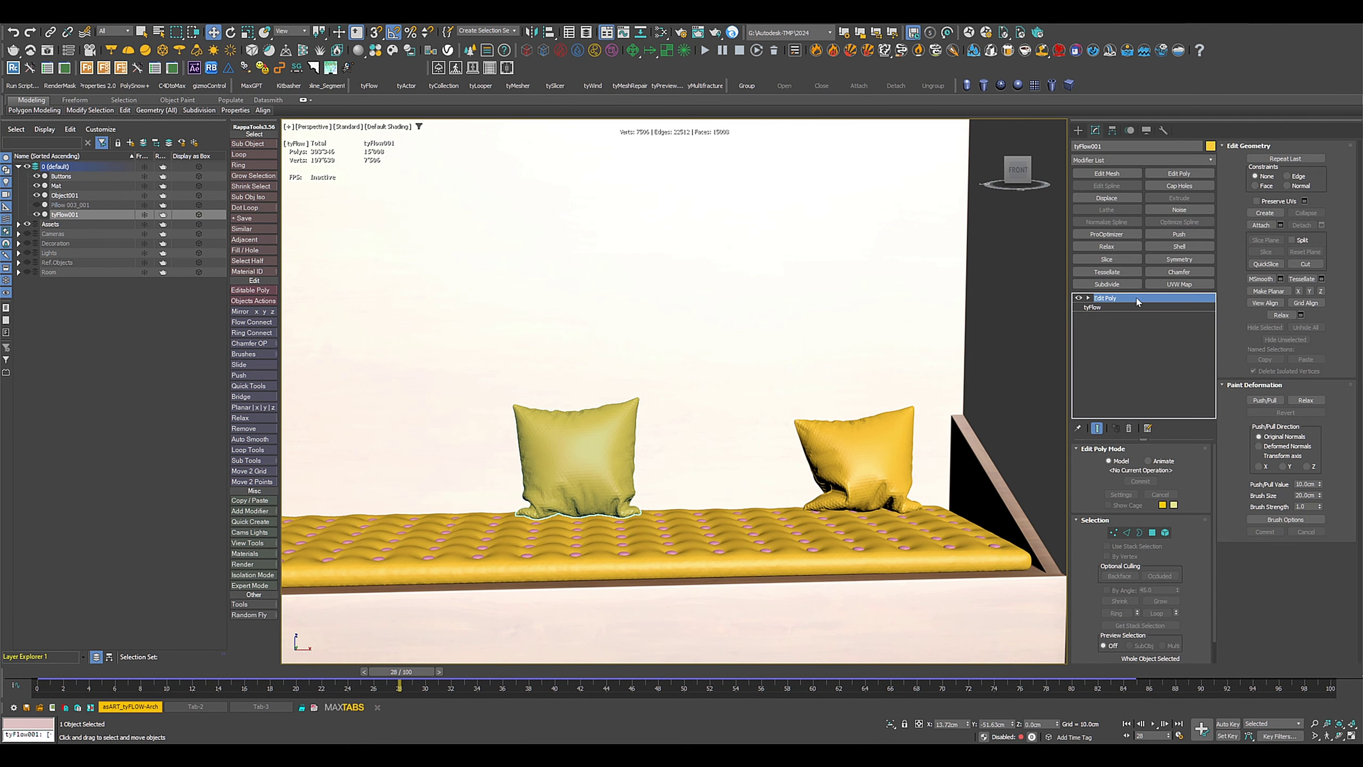
left_click(1179, 173)
left_click(1165, 532)
left_click(623, 465)
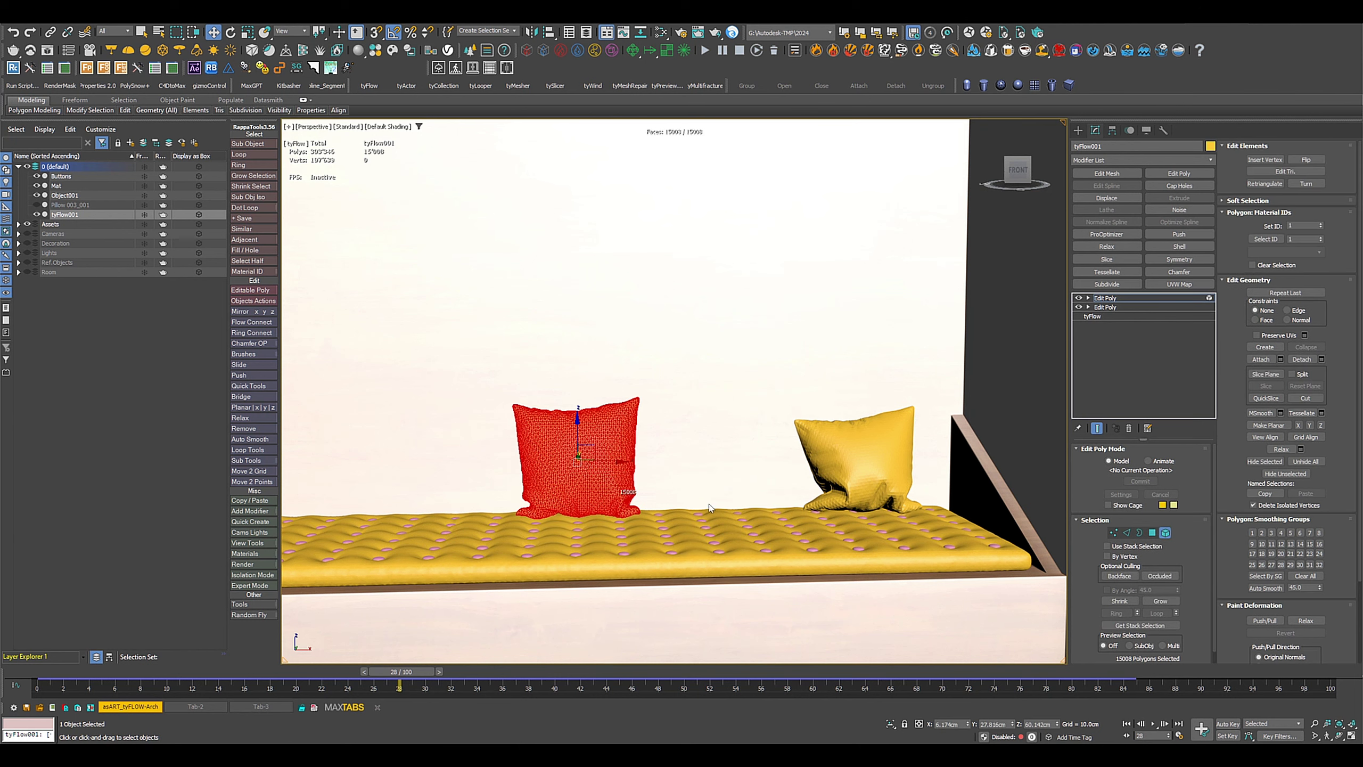
left_click(1321, 360)
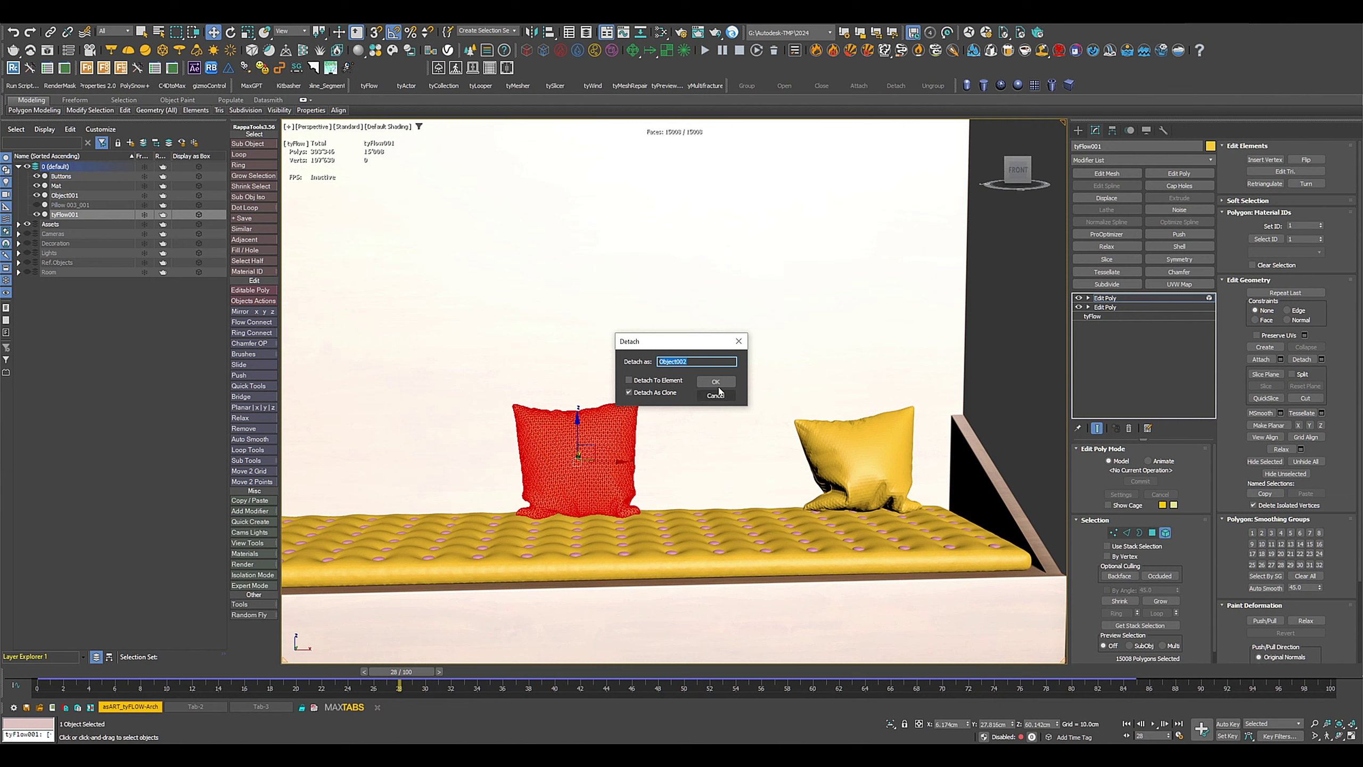
left_click(715, 381)
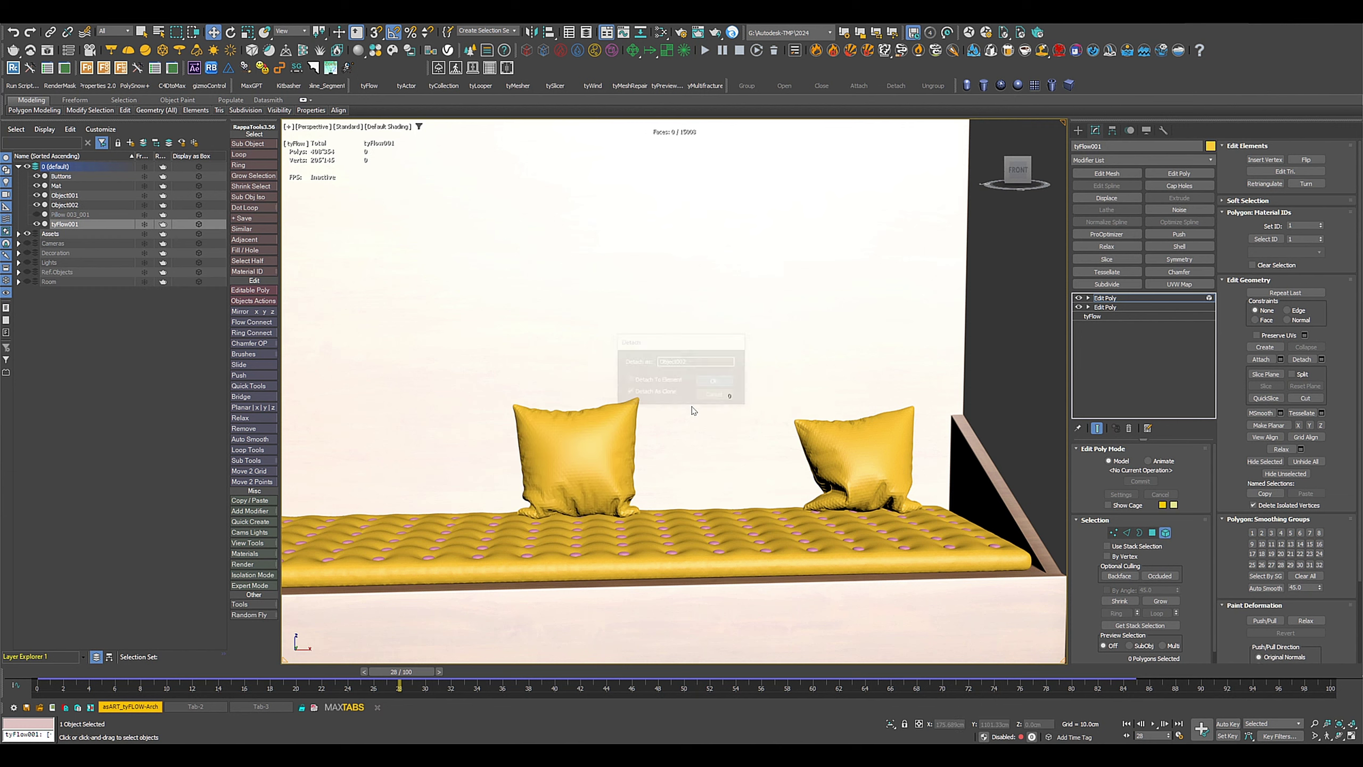
Step: Delete both Edit Poly modifiers from tyFlow001
left_click(1135, 298)
left_click(1121, 308, "ctrl")
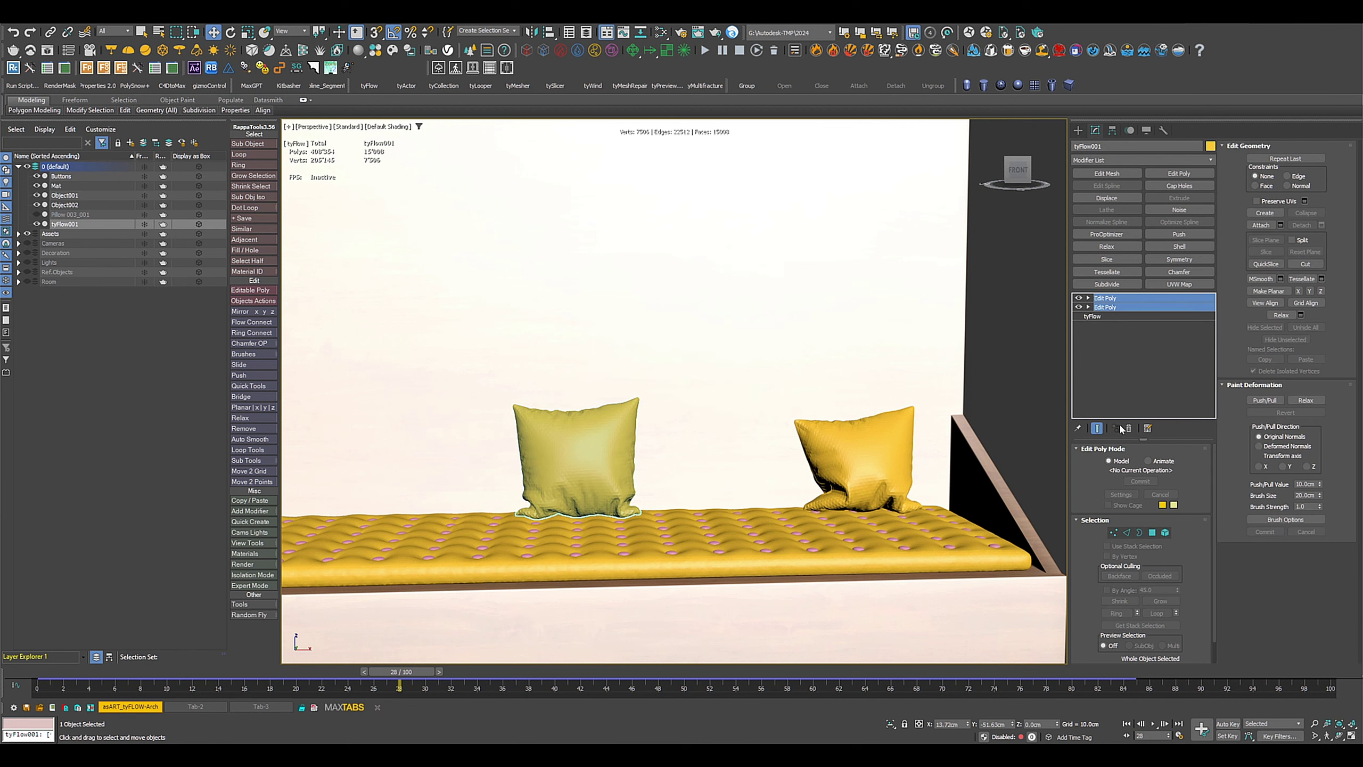
left_click(1129, 428)
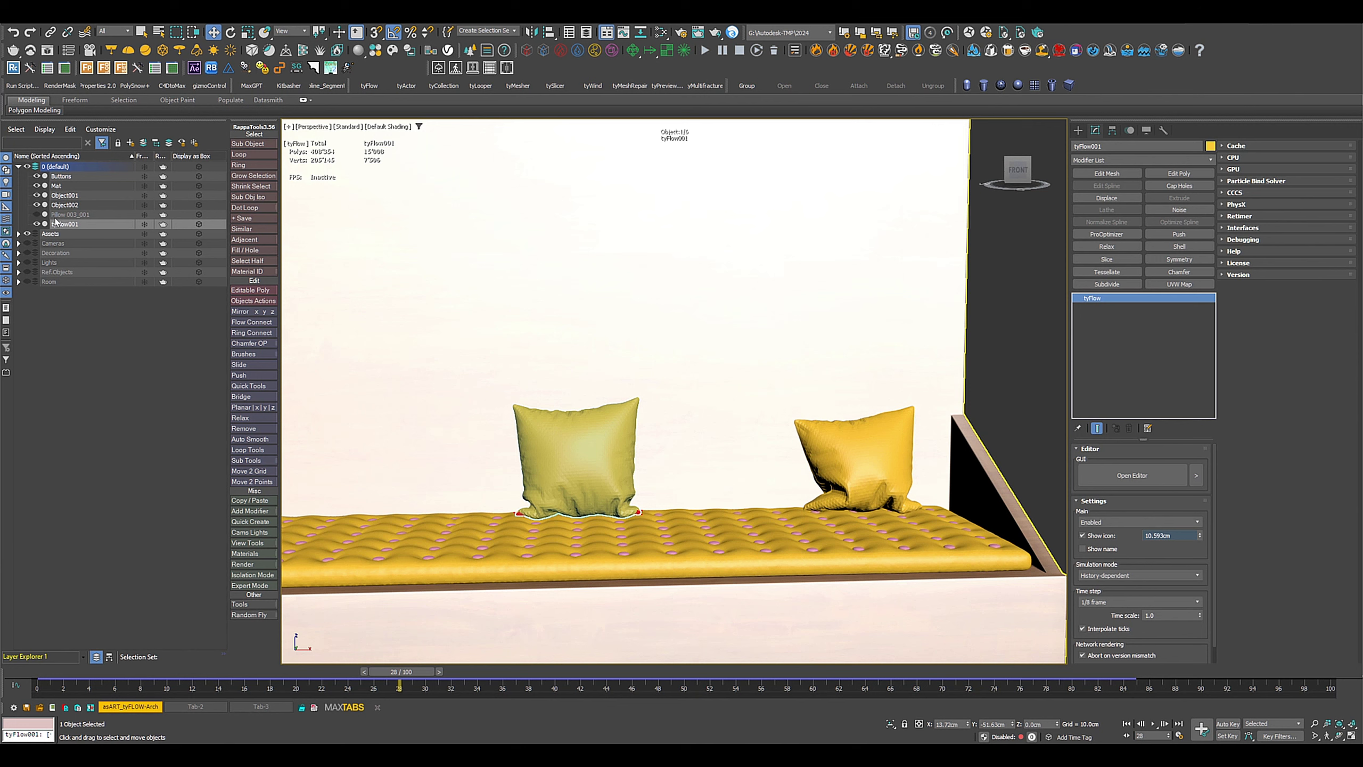
Step: Hide tyFlow001, center Object002's pivot to the object and move this pillow along X toward the bench's opposite end
left_click(69, 205)
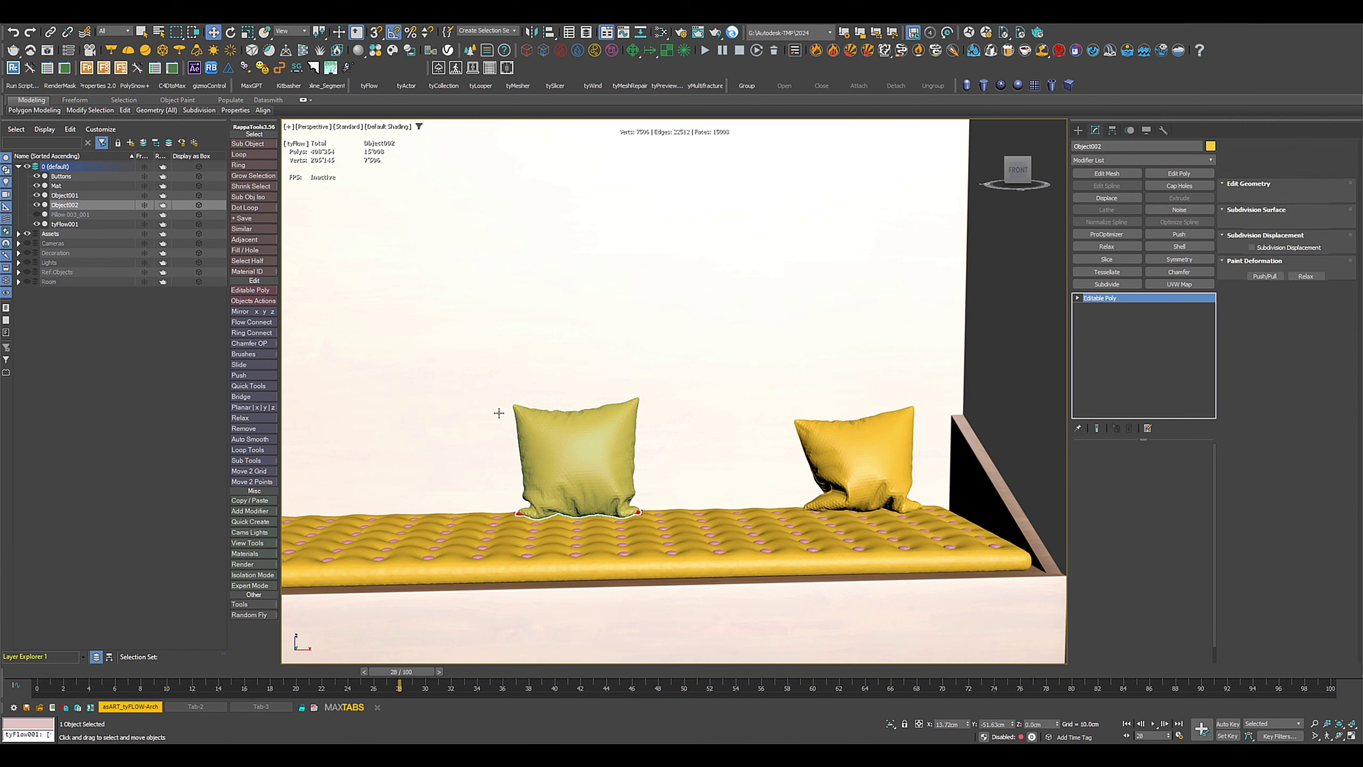
left_click(36, 224)
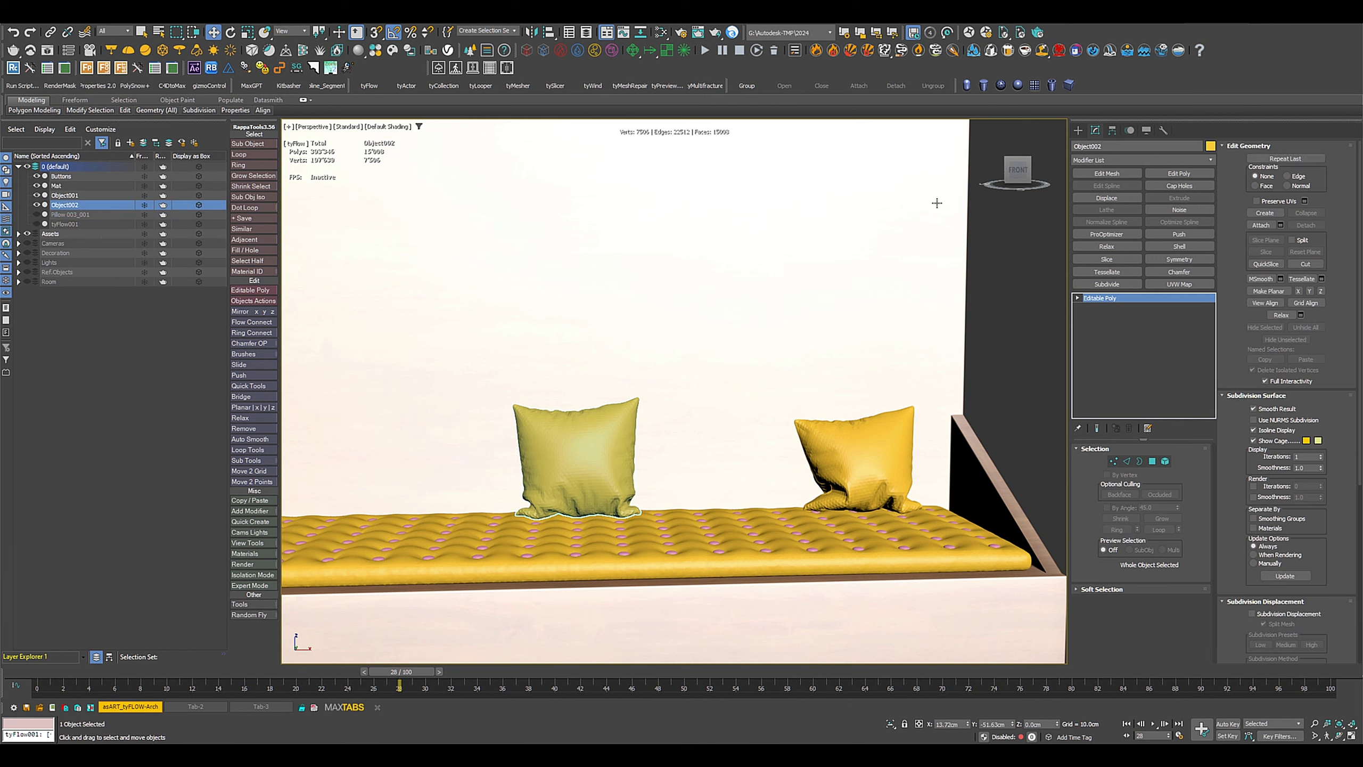
left_click(1112, 130)
left_click(1142, 204)
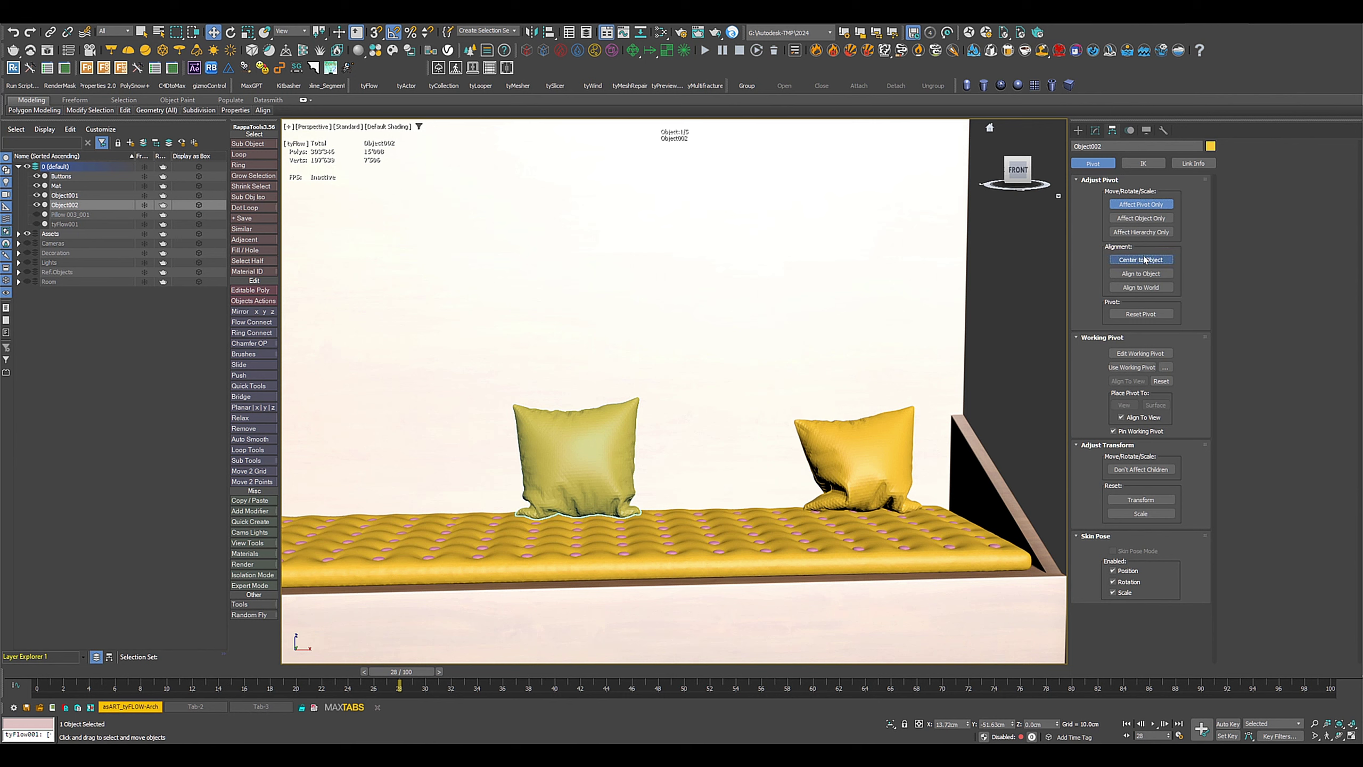
key("Insert")
left_click_drag(611, 457, 446, 464)
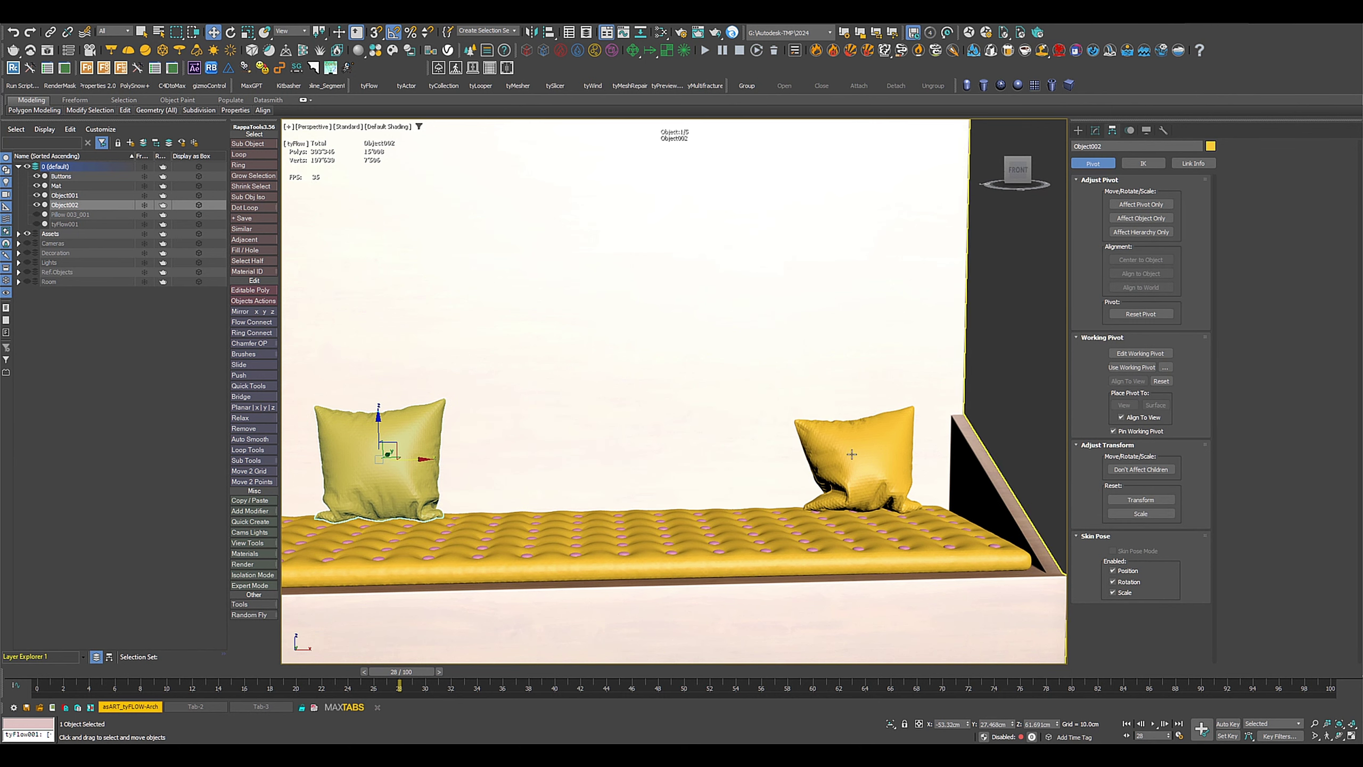
Step: Delete both detached pillows, Object001 and Object002, and unhide and select the original Pillow 003_001
left_click(872, 456, "ctrl")
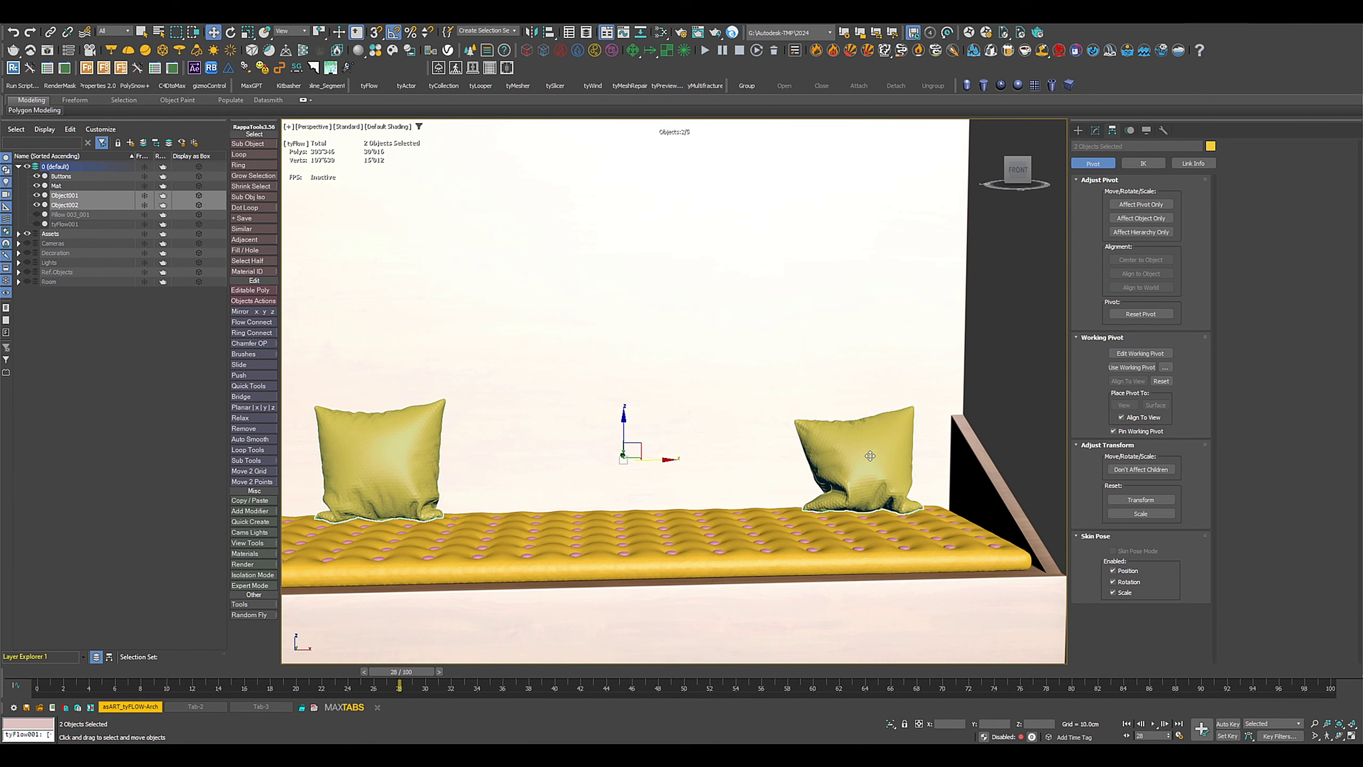
key("Delete")
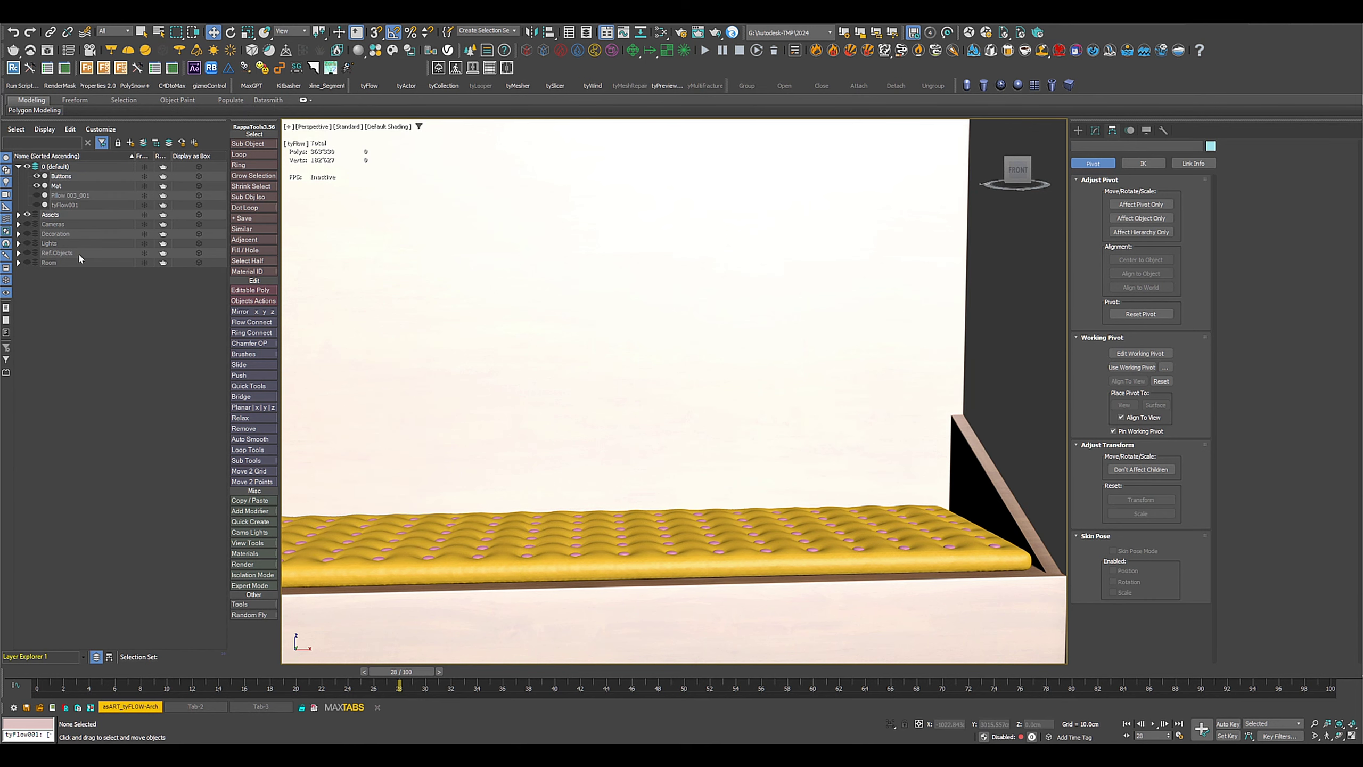
left_click(37, 195)
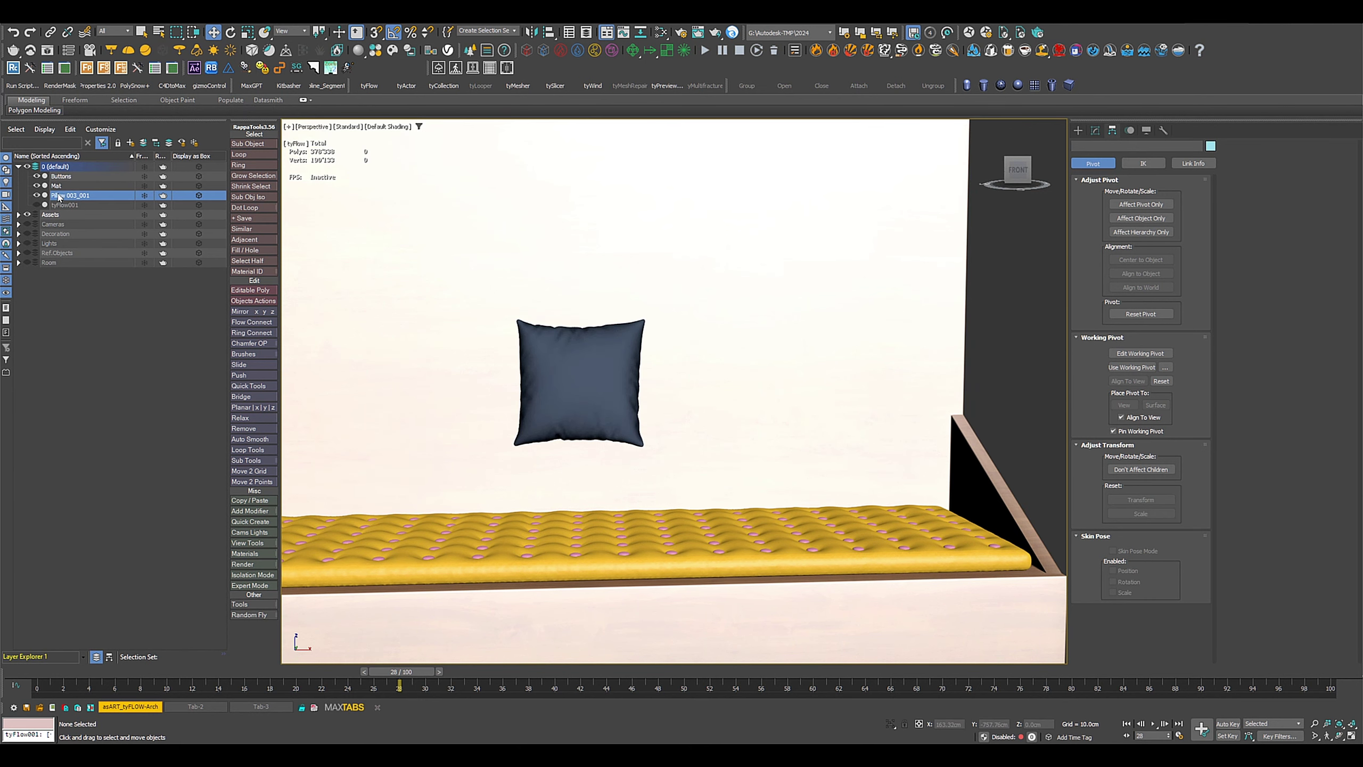
left_click(70, 195)
Step: Move Pillow 003_001 toward one end of the bench and clone it along X as three evenly spaced instances
scroll(487, 350, "down", 3)
middle_click_drag(487, 349, 587, 381)
mouse_move(689, 378)
left_mouse_down()
mouse_move(492, 395)
mouse_move(614, 377)
left_mouse_up()
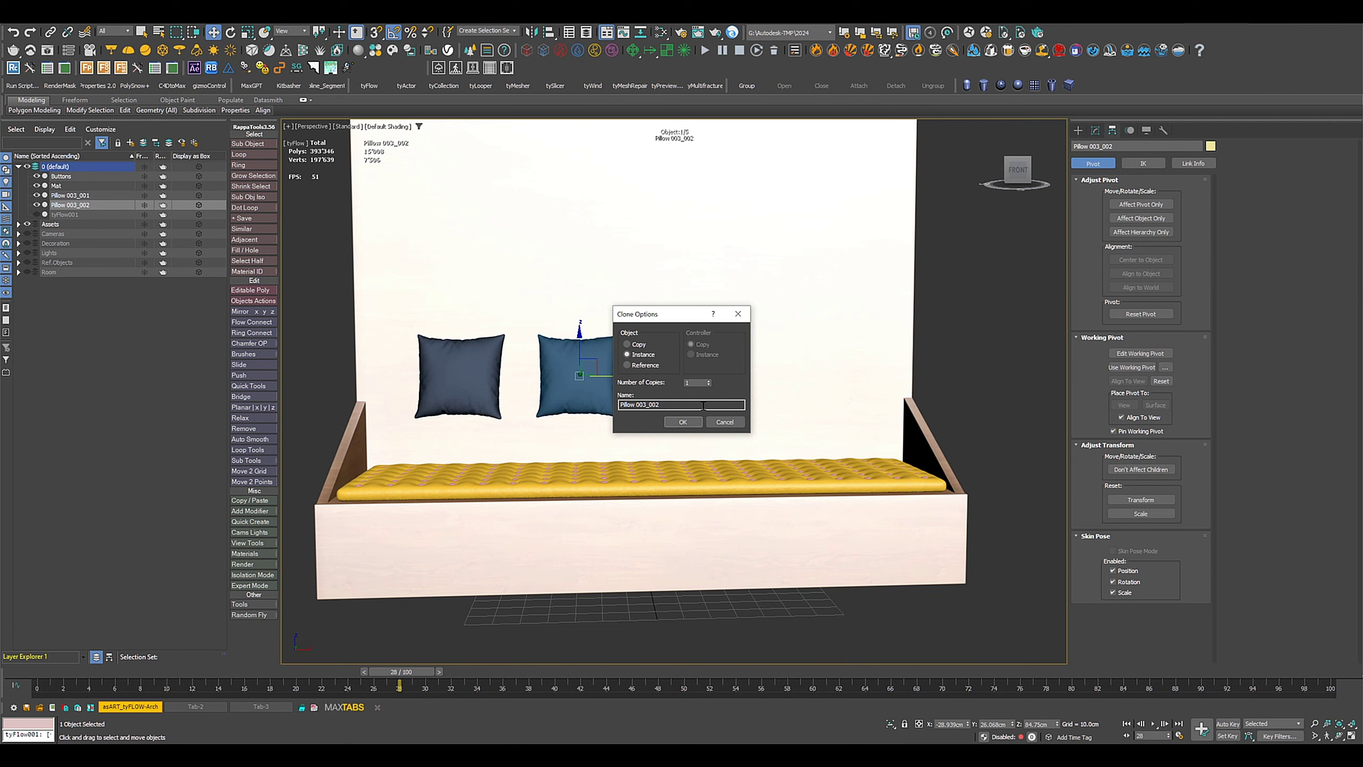
left_click(708, 380)
left_click(708, 380)
left_click(683, 422)
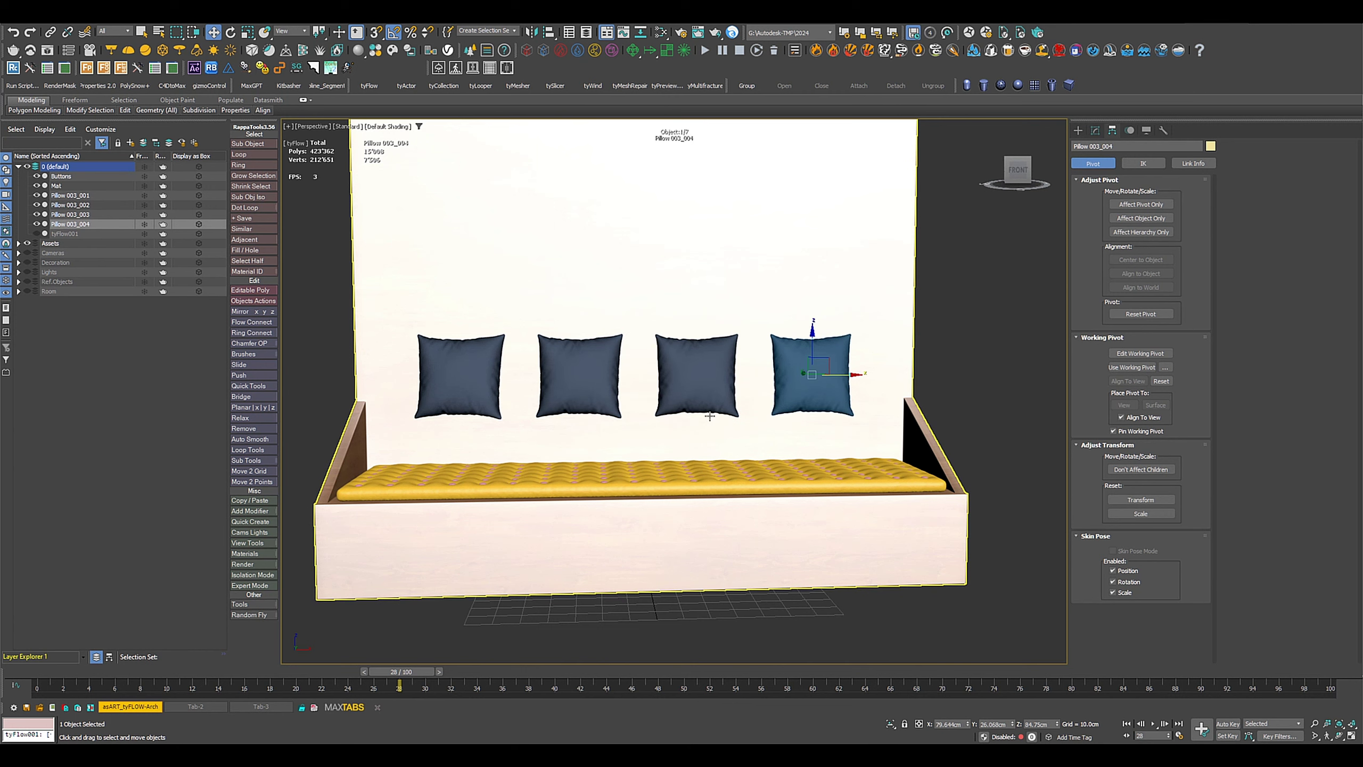
Step: Select the three cloned pillows and add them to the objects of tyFlow001's Birth Objects operator
left_click(612, 372)
left_click(691, 376, "ctrl")
left_click(834, 375, "ctrl")
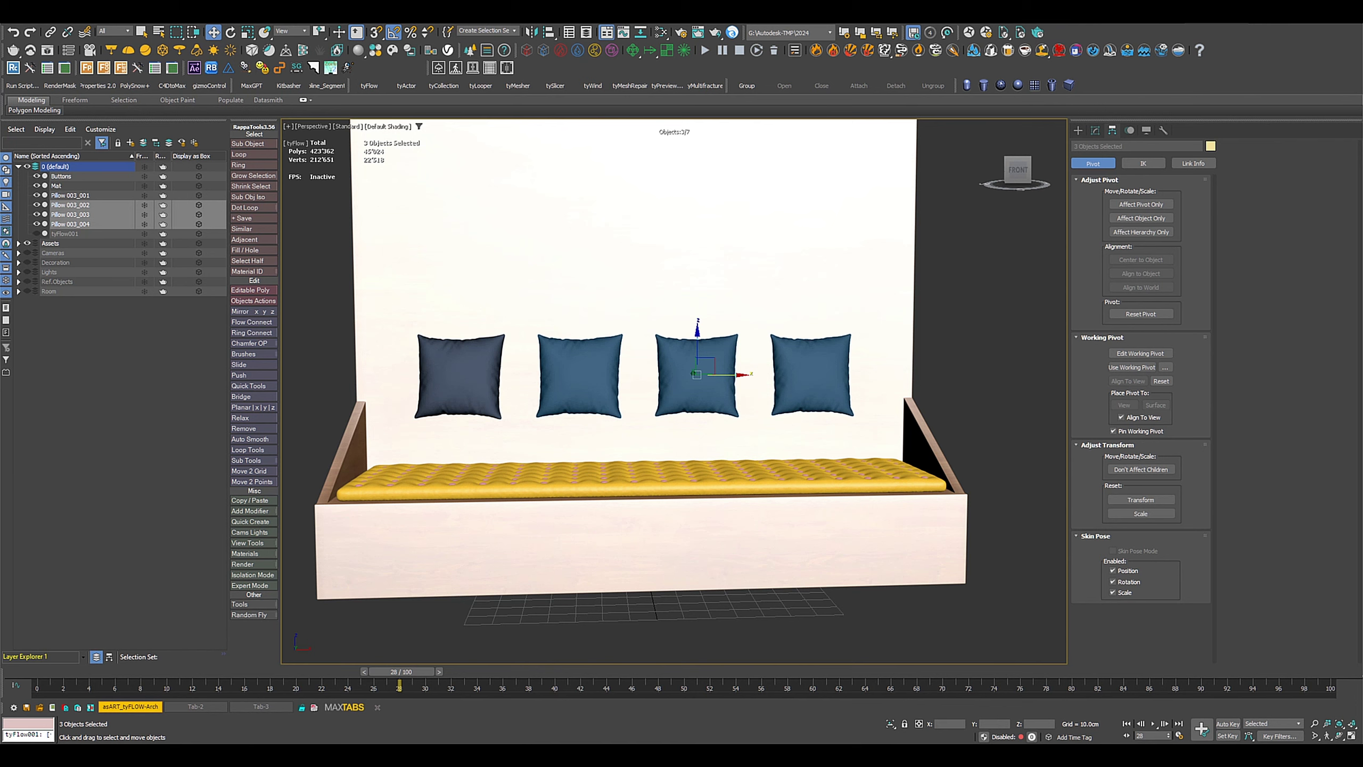
left_click(646, 231)
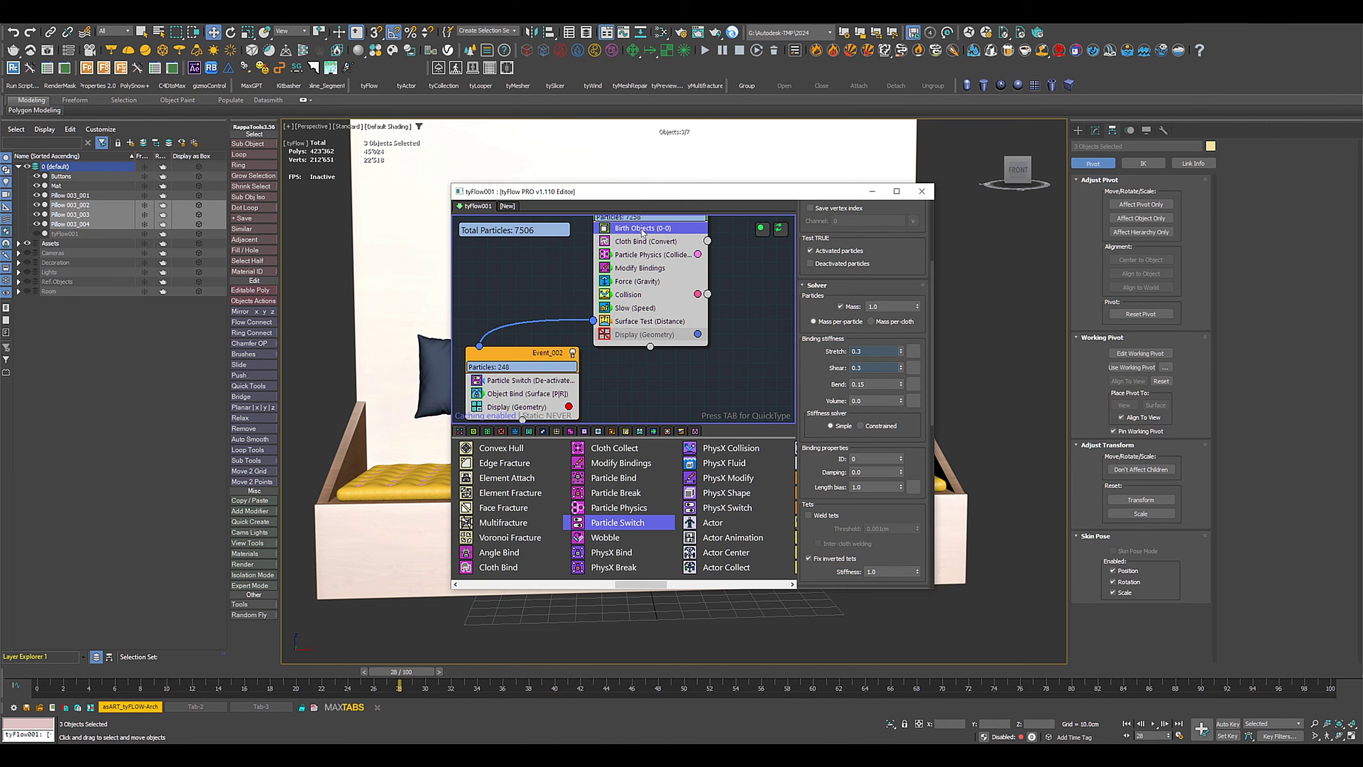
left_click(883, 337)
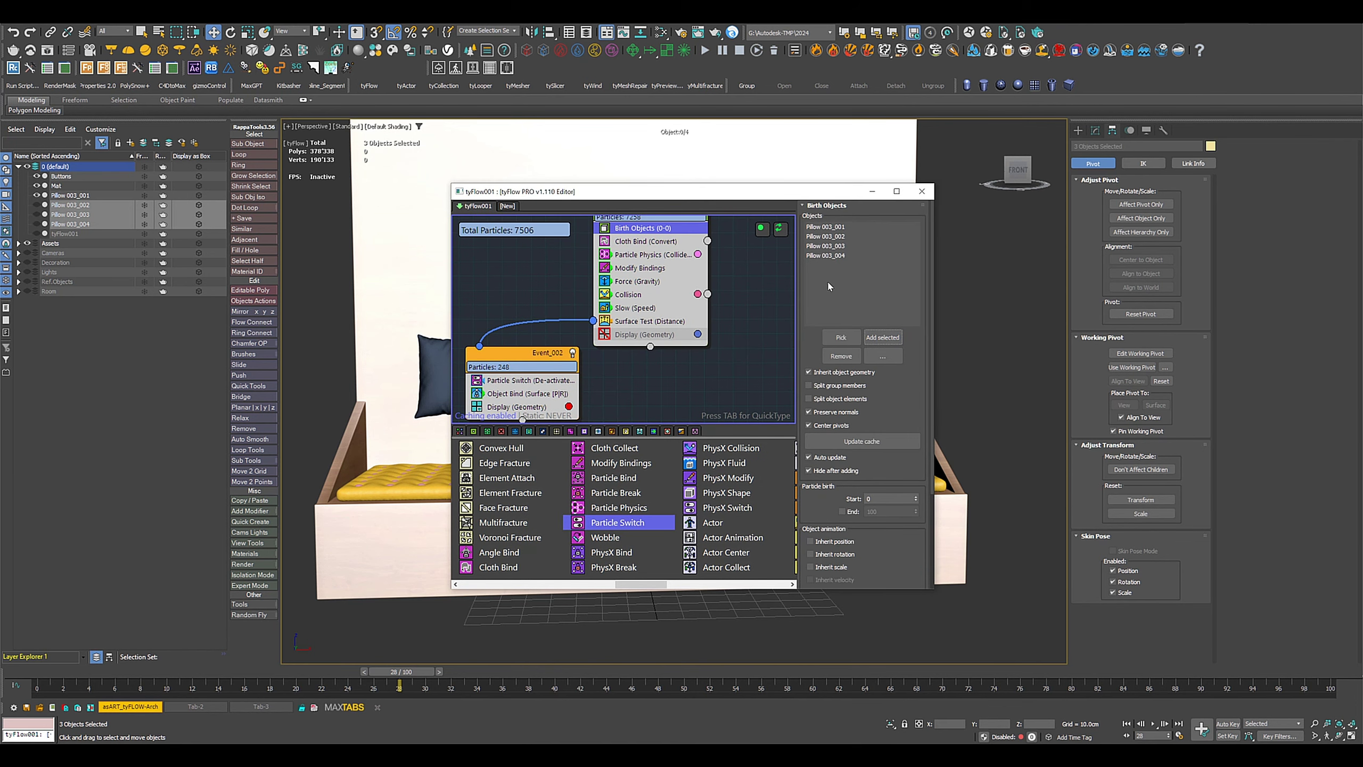
Step: Unhide tyFlow001, return to frame 0, hide Pillow 003_001 and close the tyFlow editor
left_click_drag(608, 198, 648, 227)
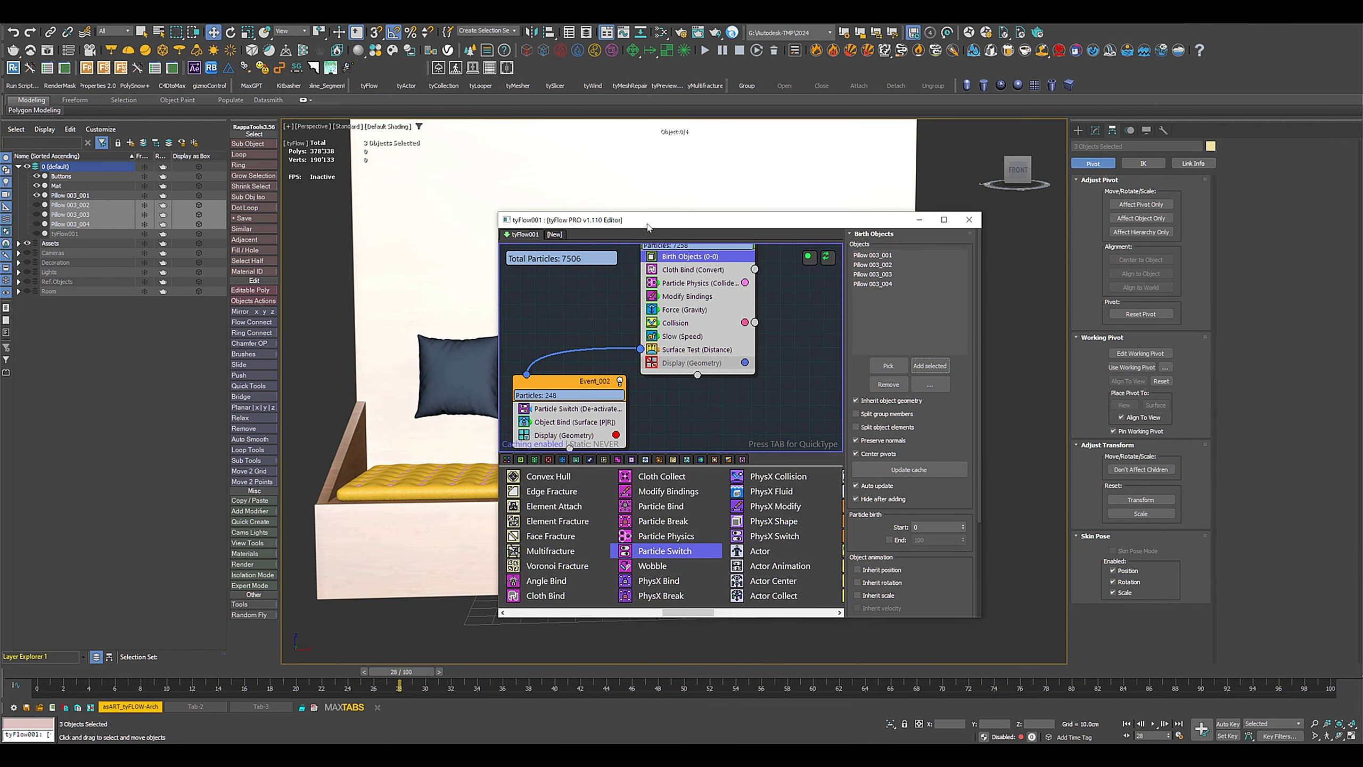
left_click(41, 240)
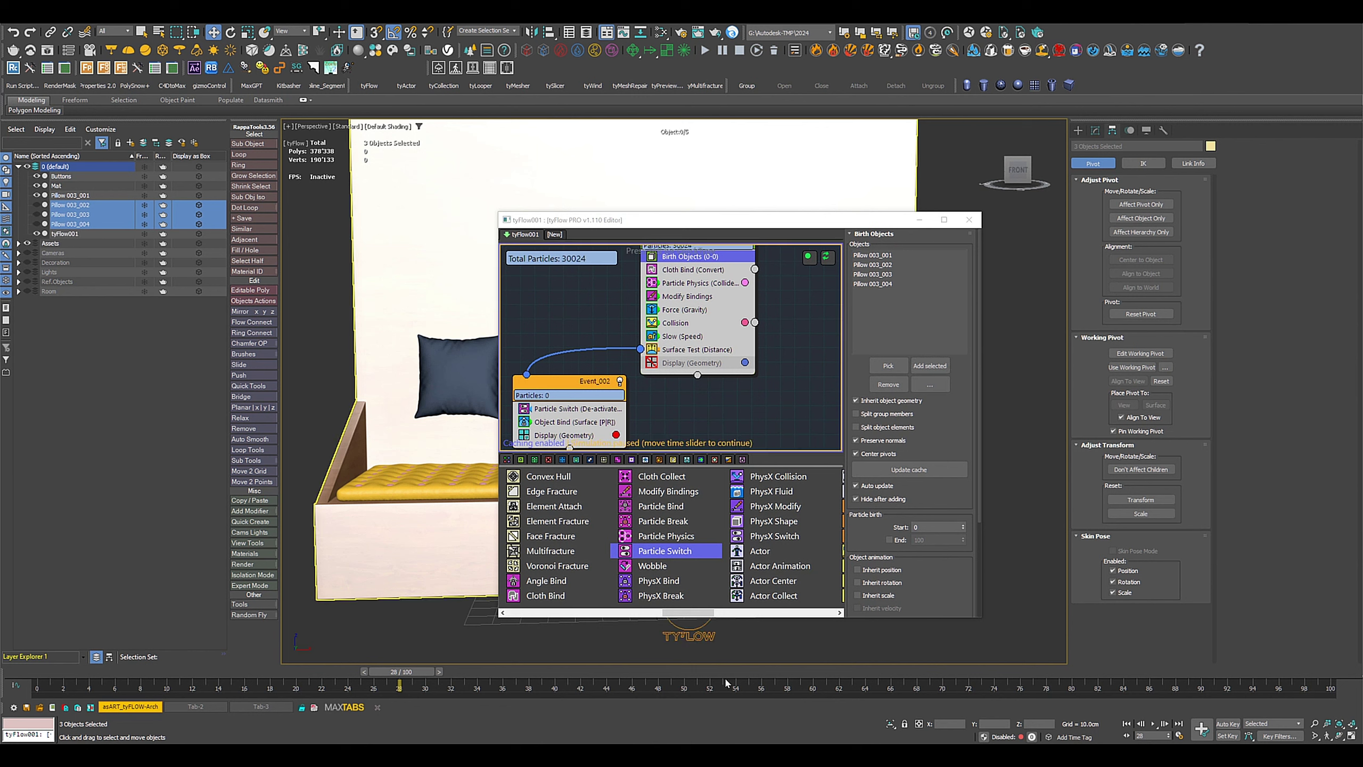
left_click(1125, 724)
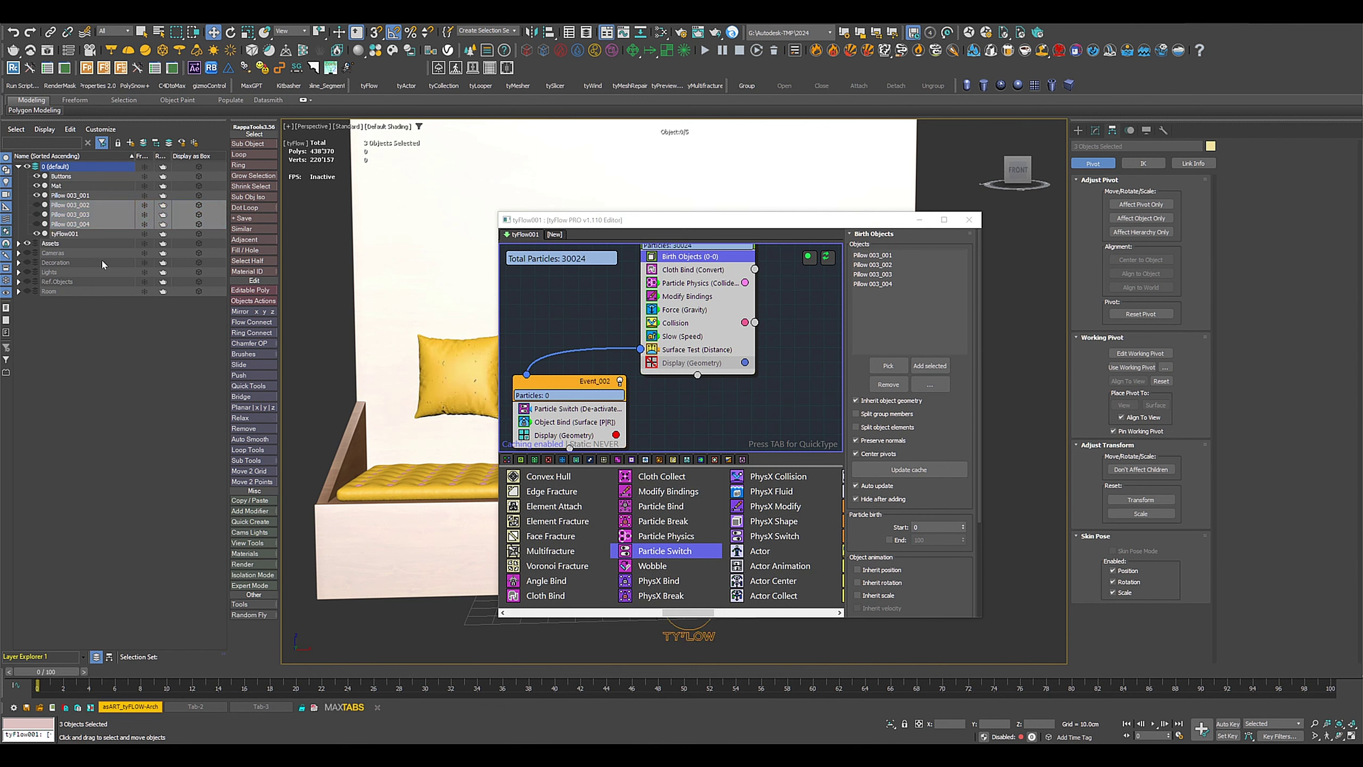
left_click(72, 300)
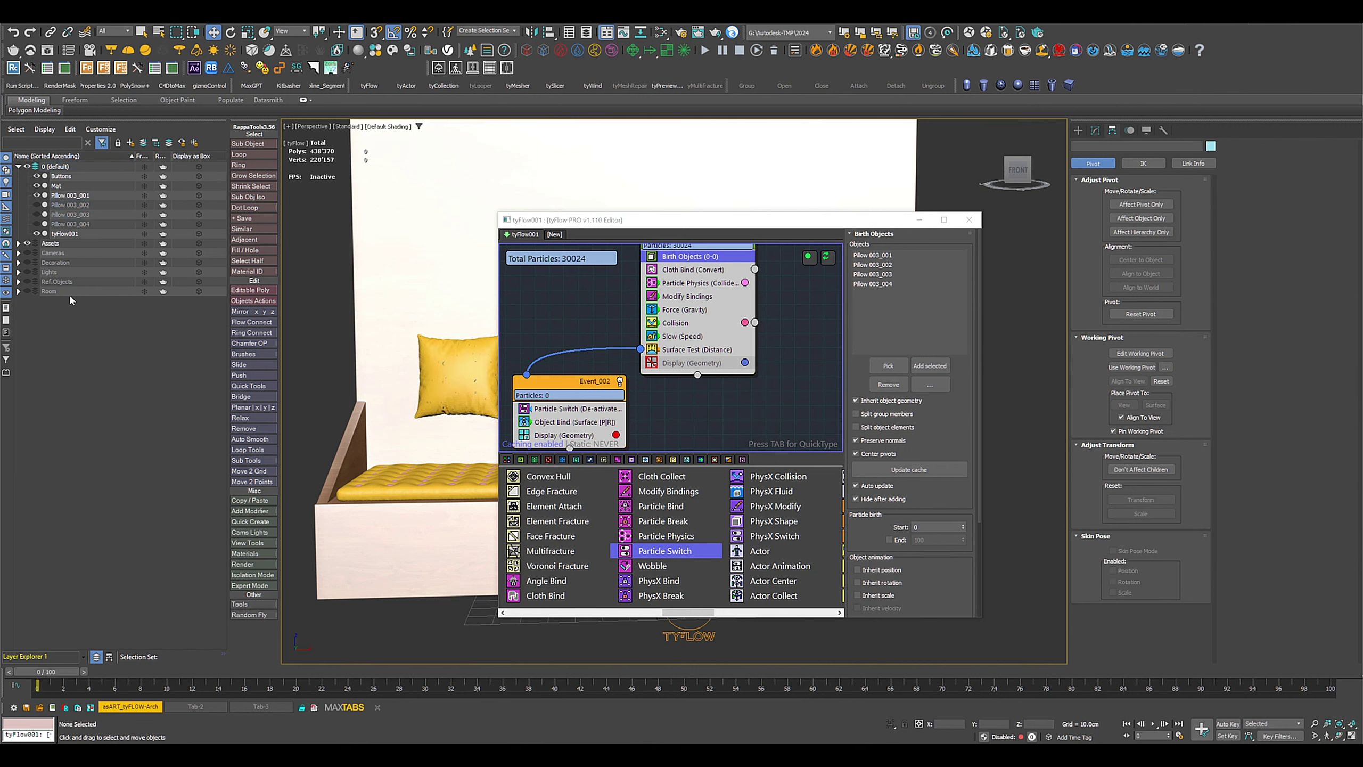
left_click(37, 195)
left_click(969, 219)
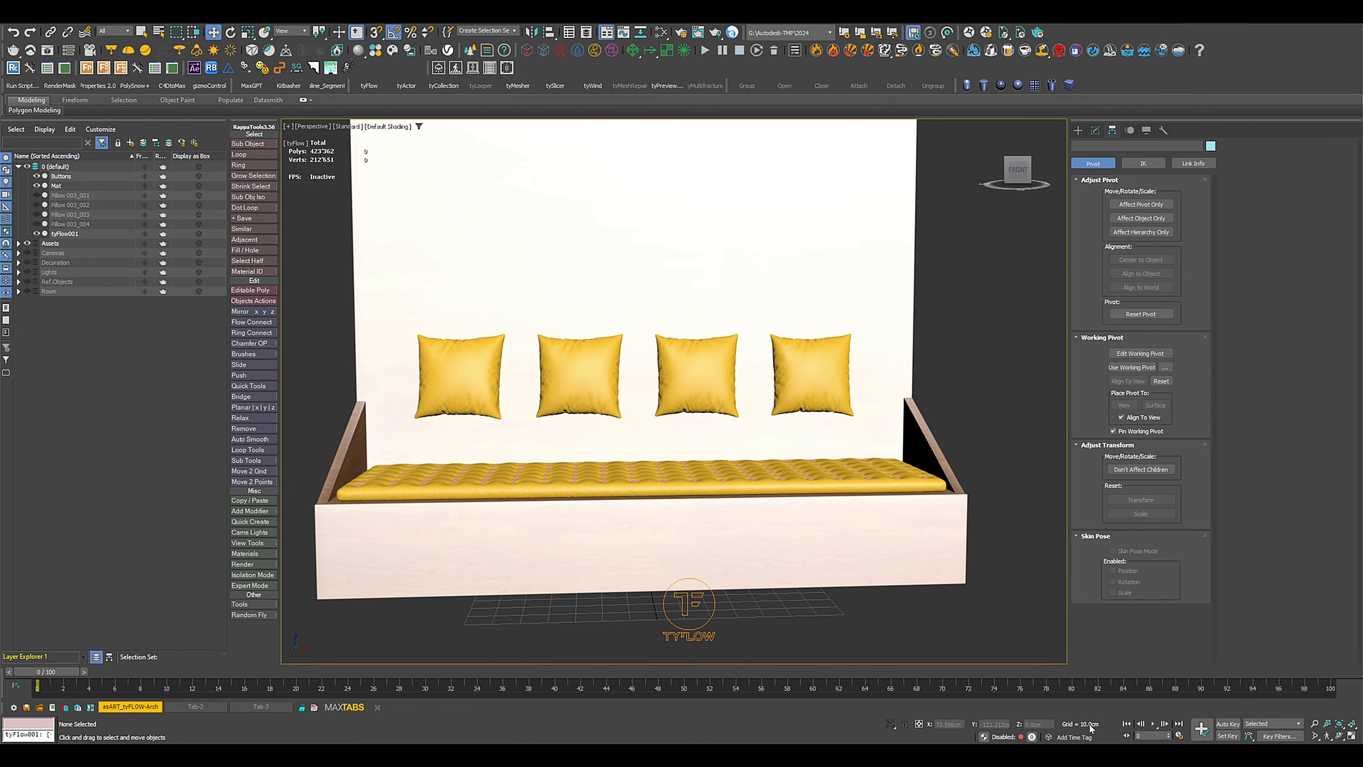
Step: Play the four-pillow simulation through frame 100, scrub back toward the start and play it again
key("/")
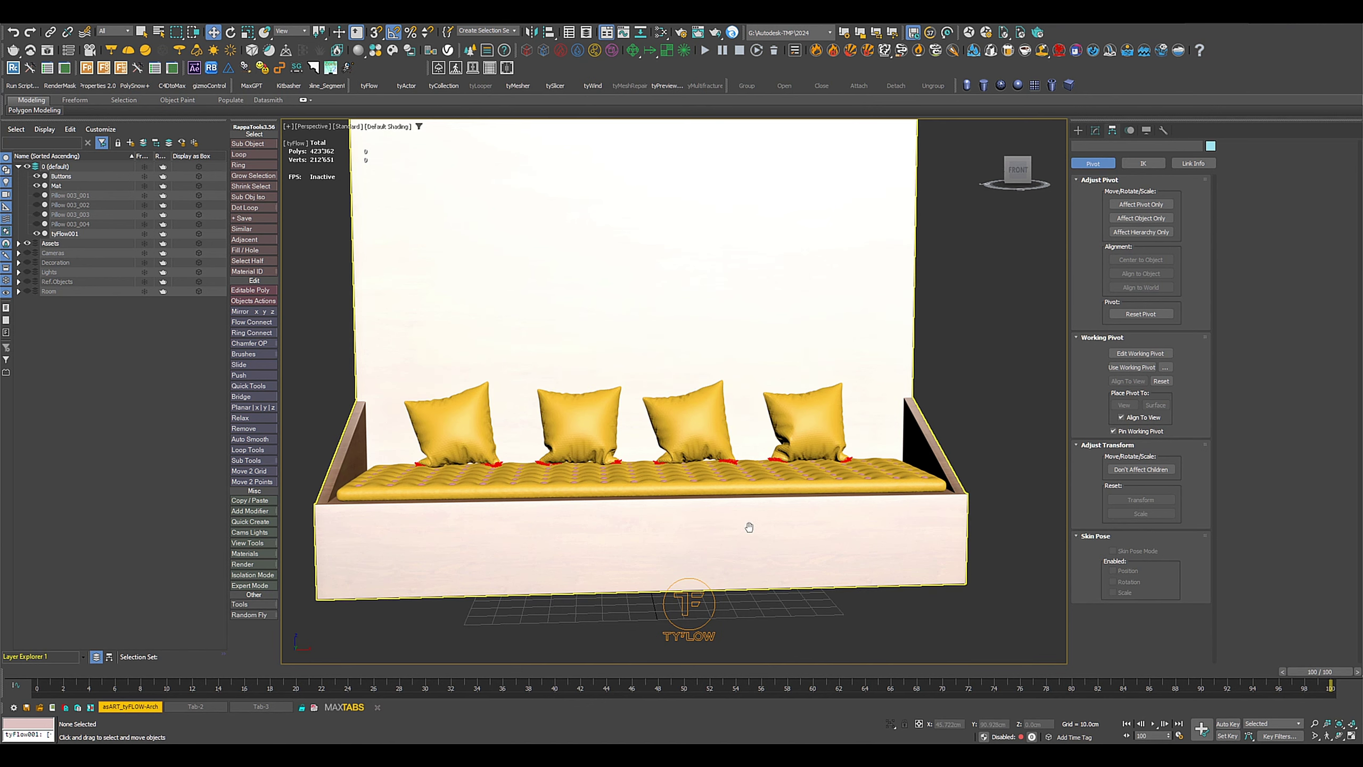
middle_click_drag(749, 527, 799, 532, "alt")
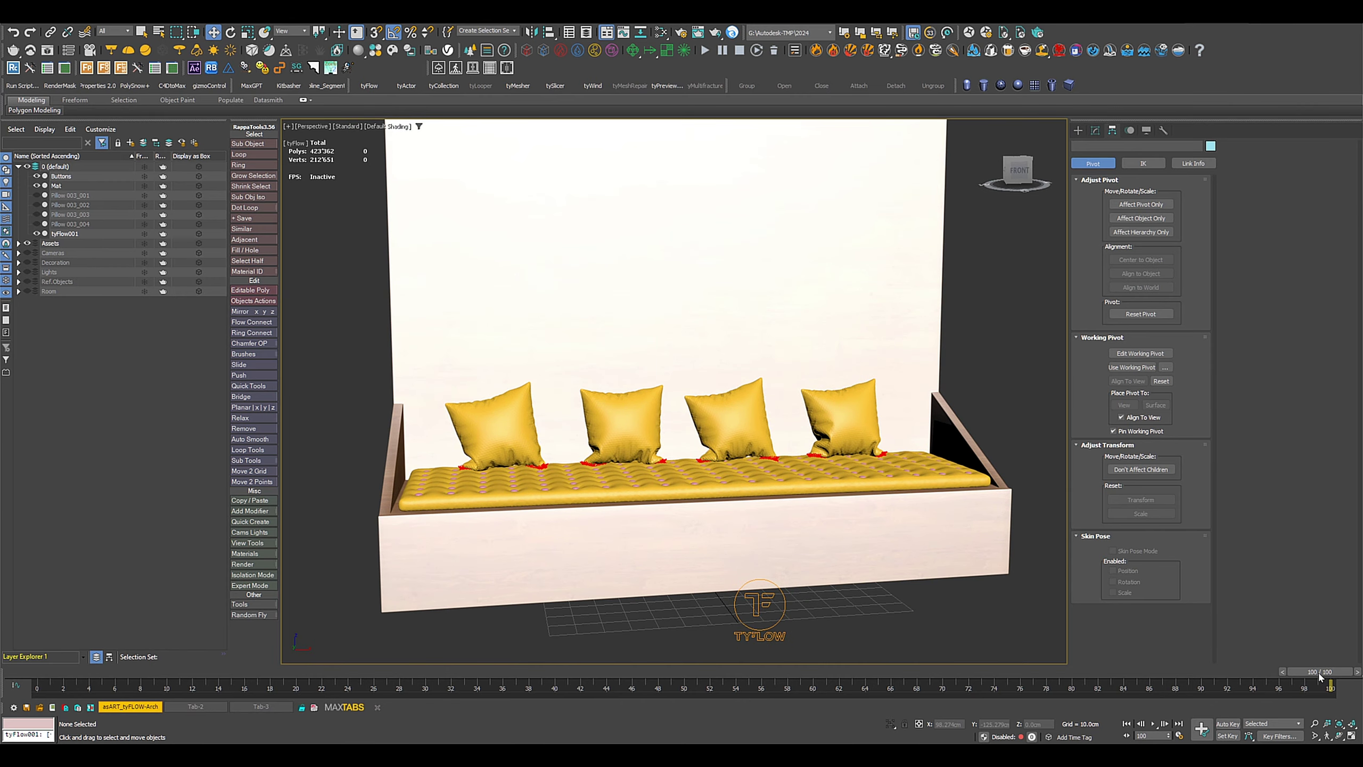
left_click_drag(1318, 672, 93, 620)
key("/")
Step: Open tyFlow001's editor, examine the Cloth Bind and Modify Bindings inflation settings, and move the editor clear of the pillows
left_click(759, 602)
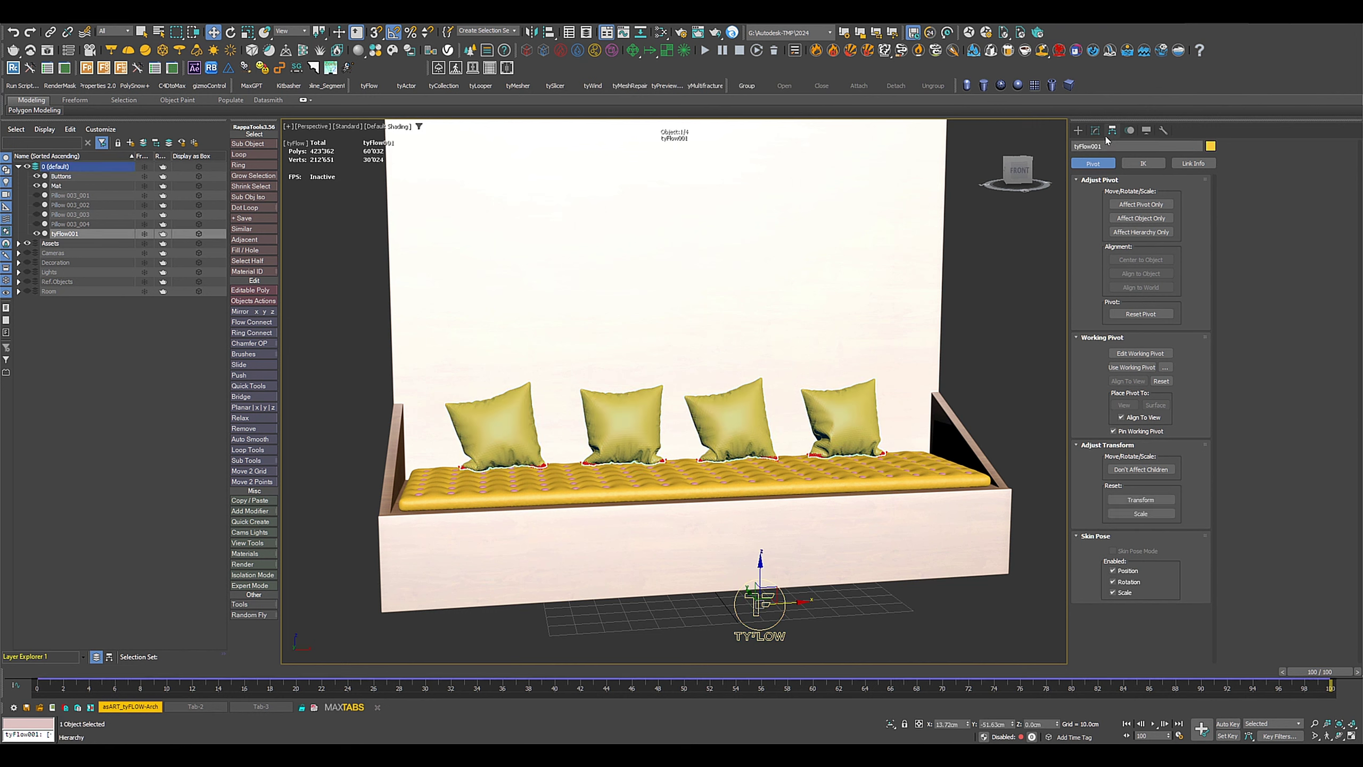
left_click(1095, 130)
left_click(1133, 474)
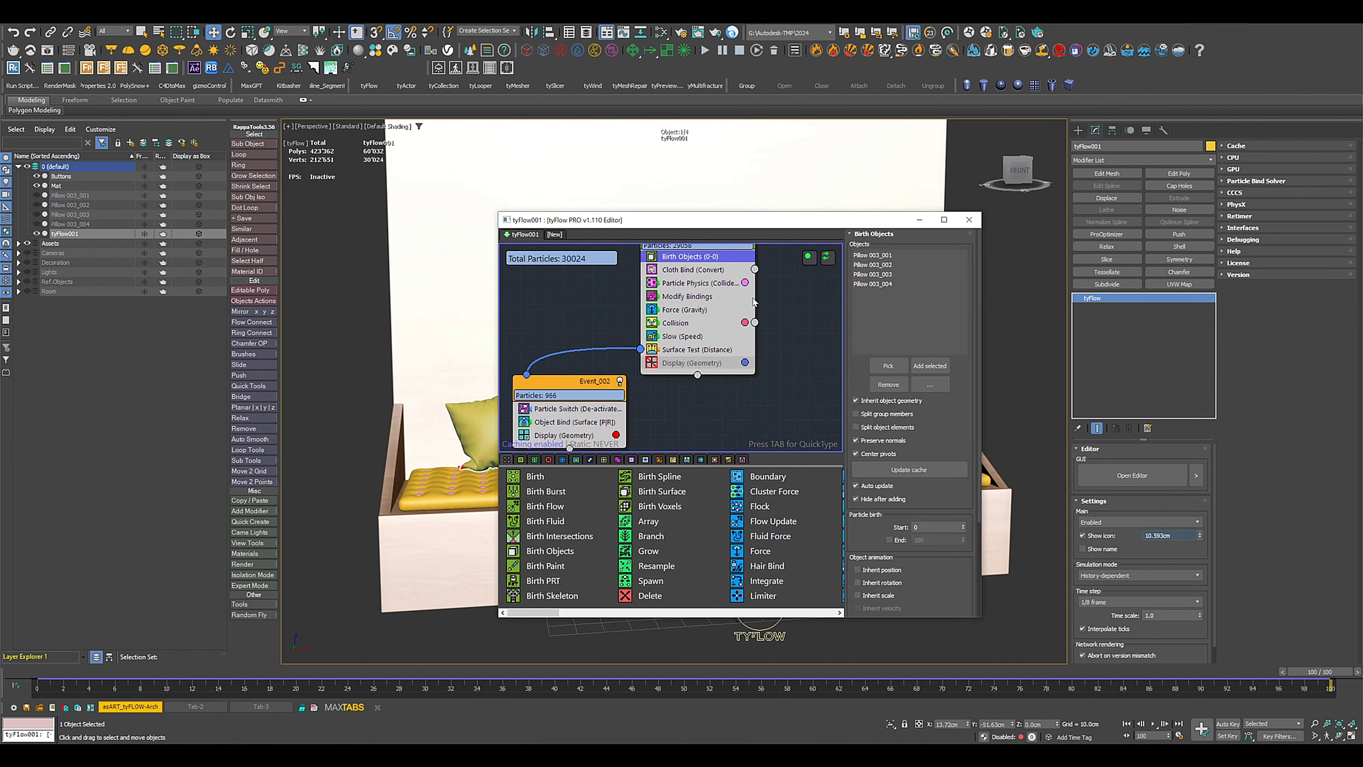
left_click(678, 270)
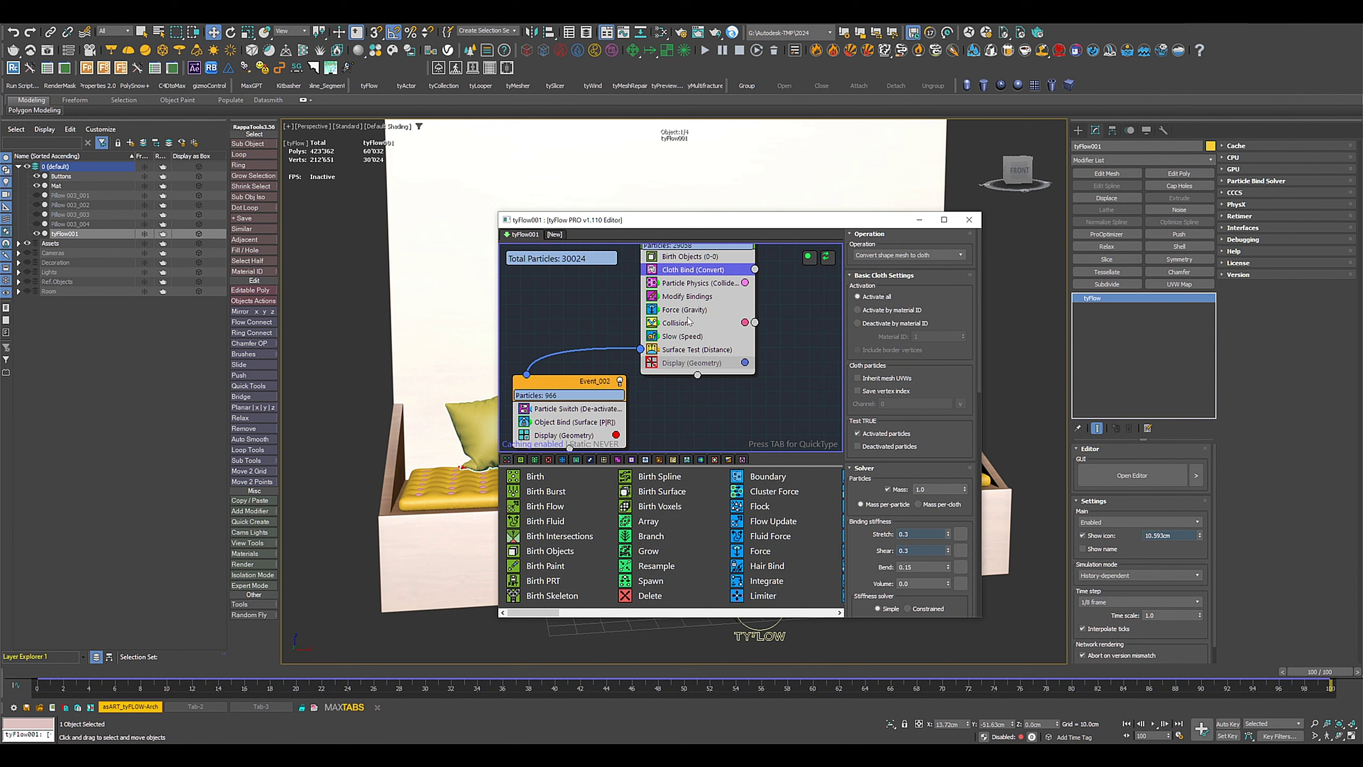
left_click(687, 298)
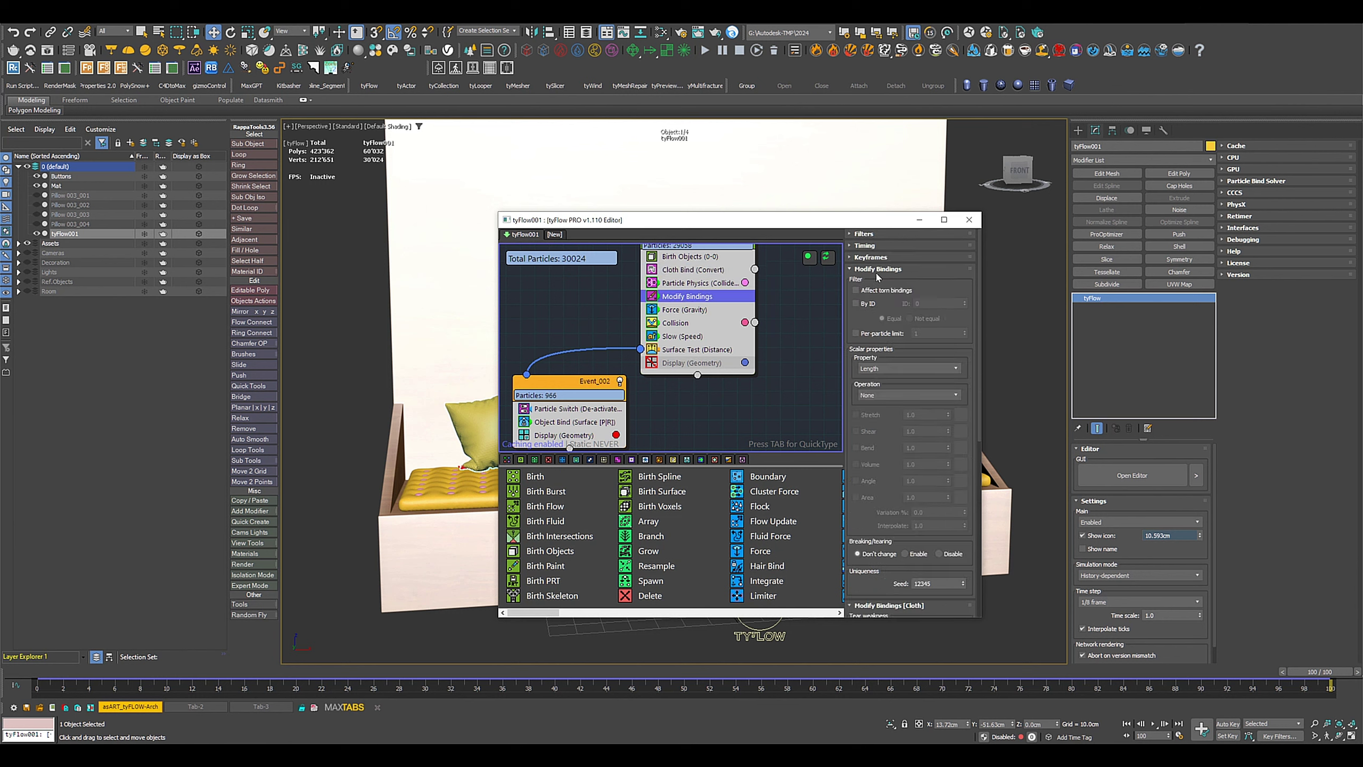
scroll(872, 504, "down", 3)
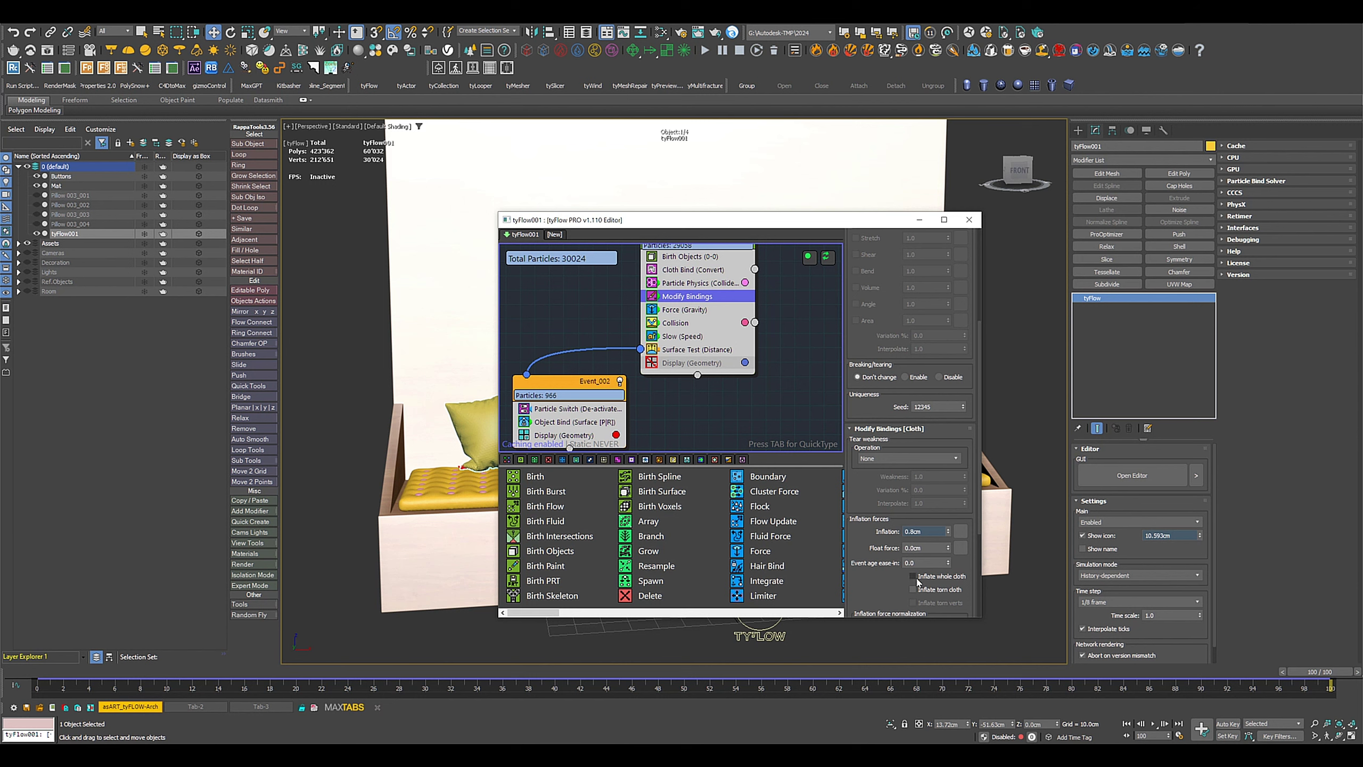
left_click_drag(674, 228, 907, 197)
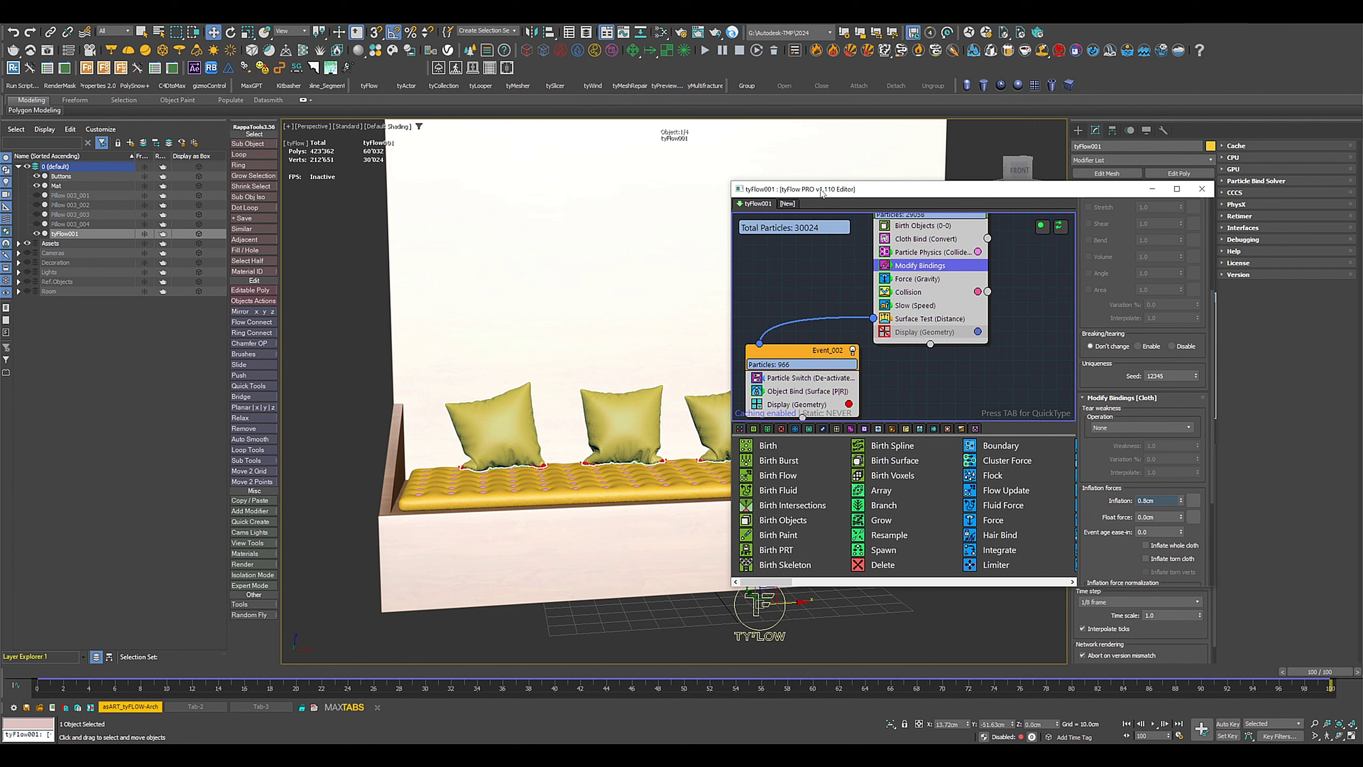
left_click_drag(821, 192, 910, 156)
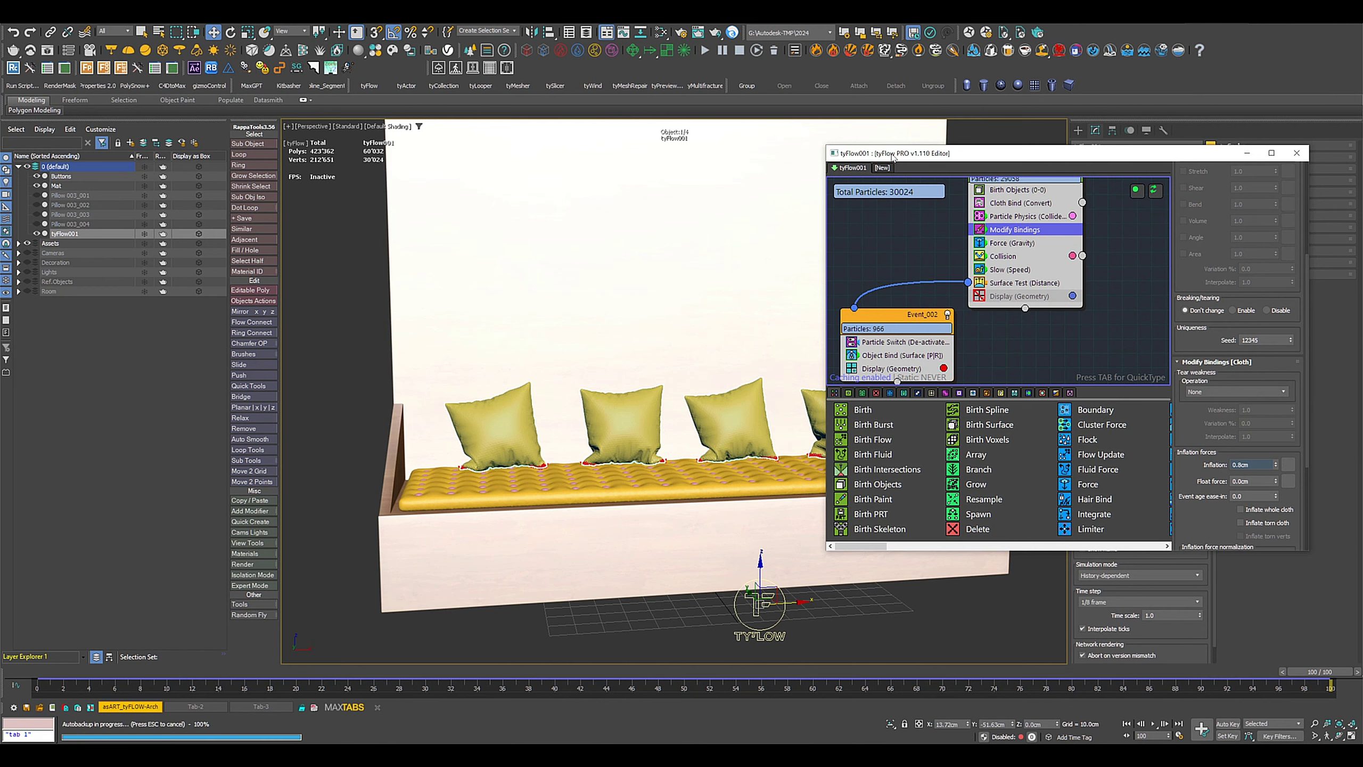
Step: Minimise the tyFlow editor, add an Edit Poly modifier to tyFlow001 and collapse the stack into an editable poly
left_click_drag(892, 156, 407, 199)
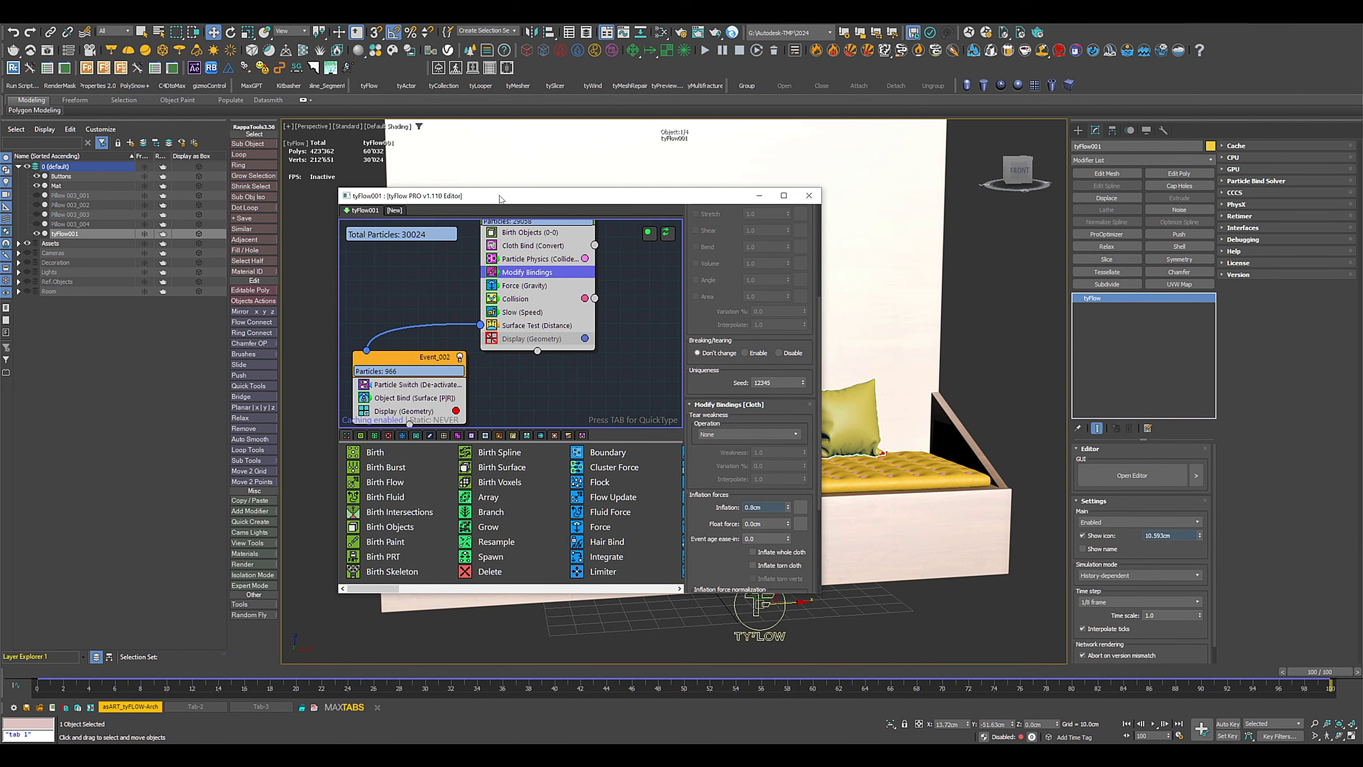
left_click_drag(499, 203, 942, 162)
left_click(1250, 157)
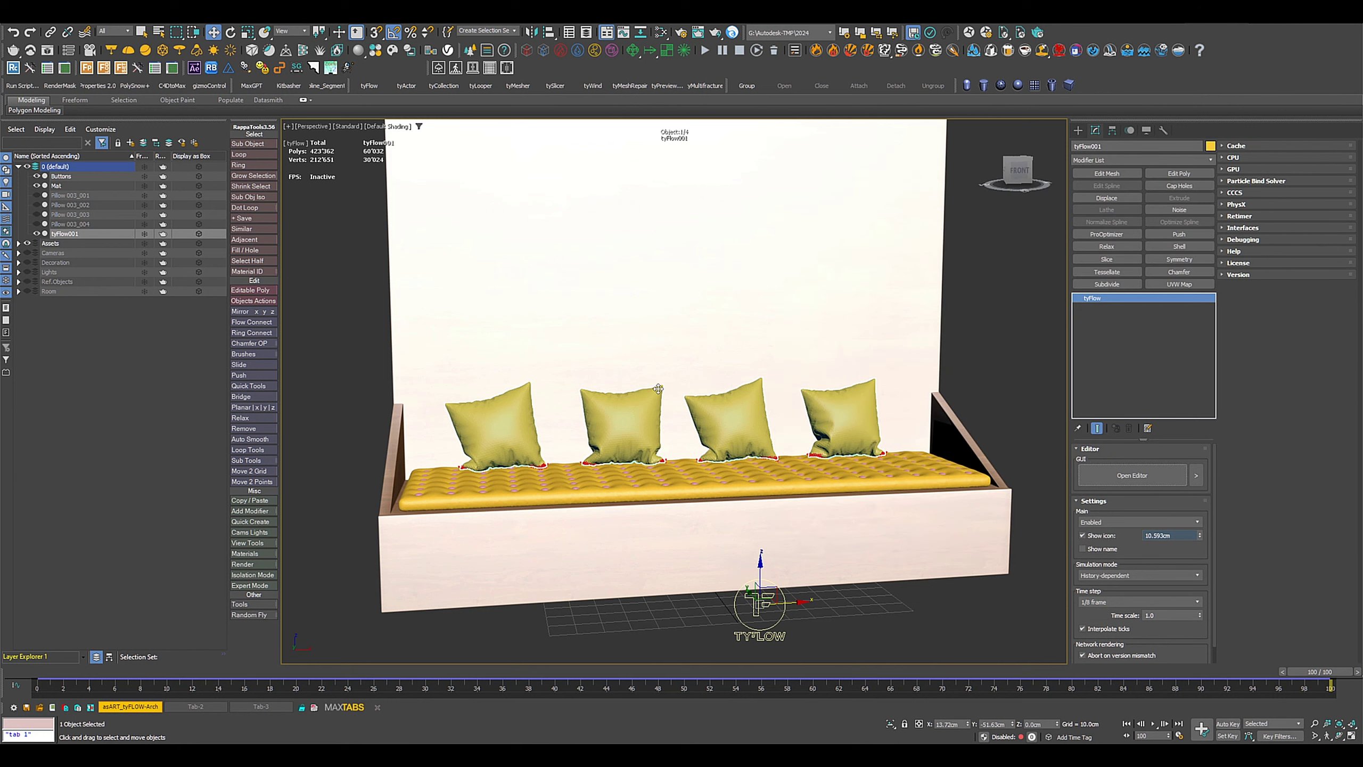
left_click(1183, 173)
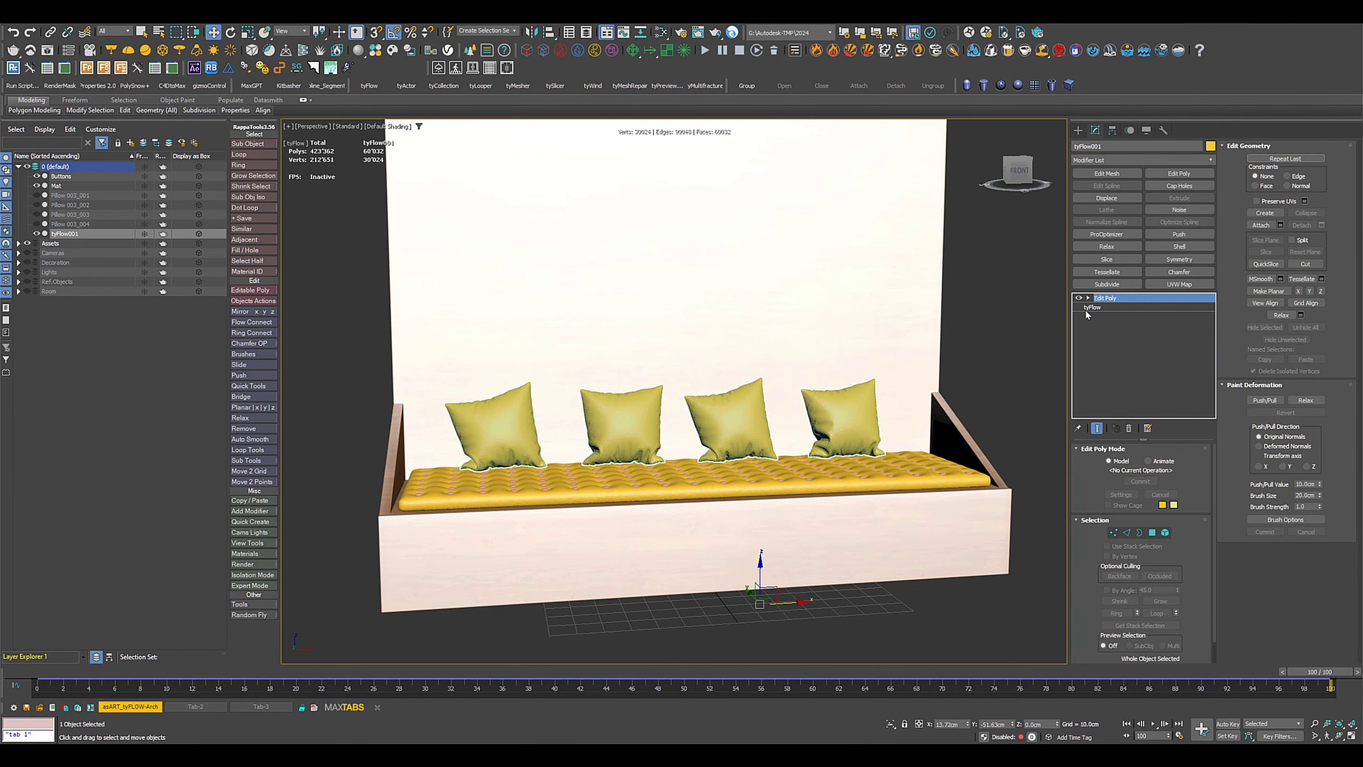
right_click(1116, 304)
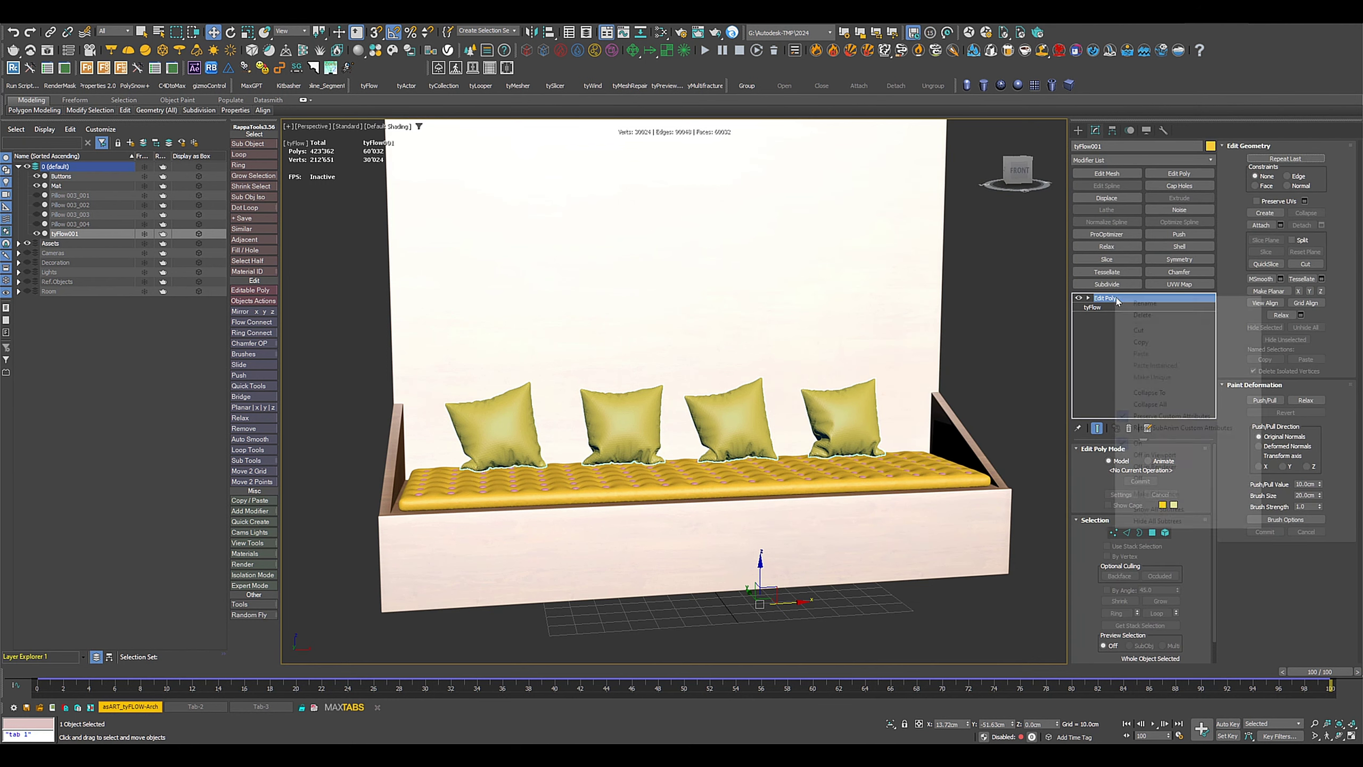
left_click(1170, 394)
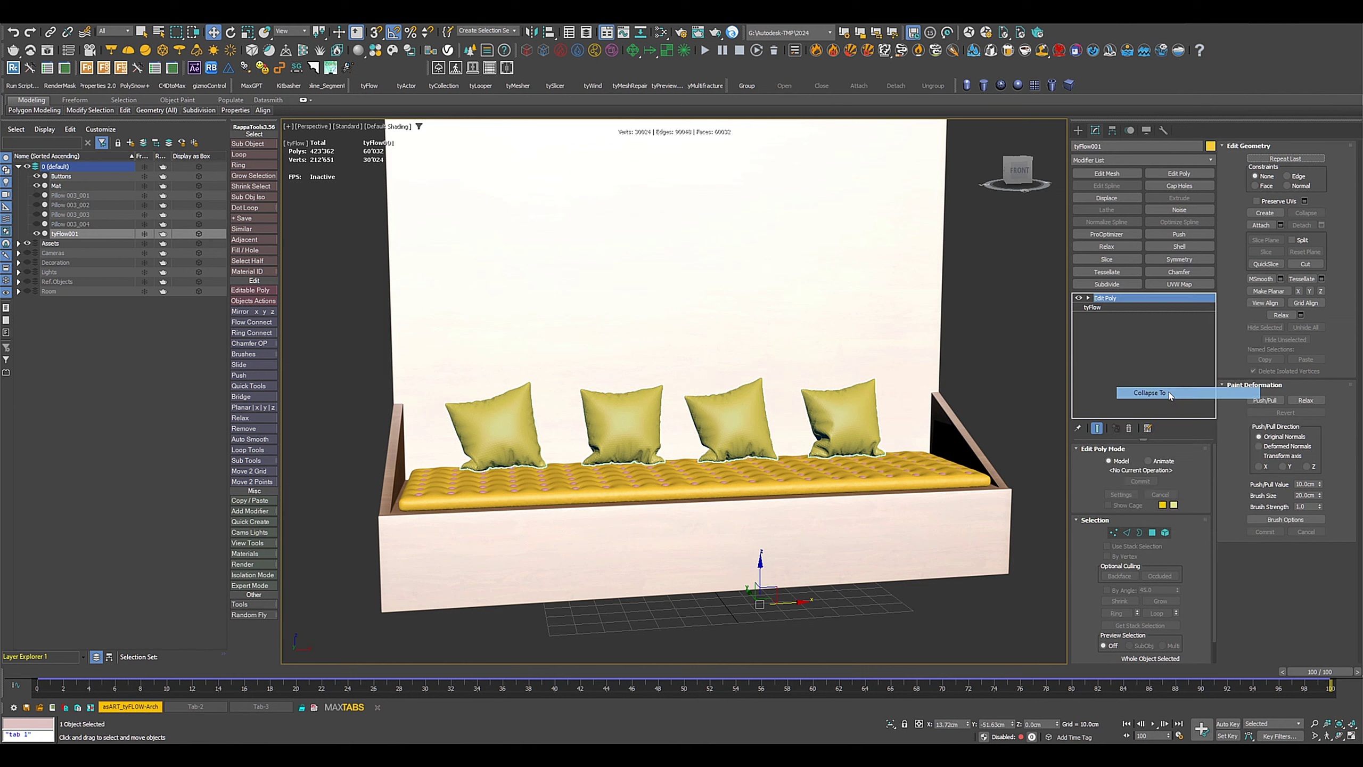
Step: Rename the collapsed tyFlow001 mesh as Pillows and delete the four hidden source pillows, Pillow 003_001 to 003_004
double_click(80, 235)
type("Pillows")
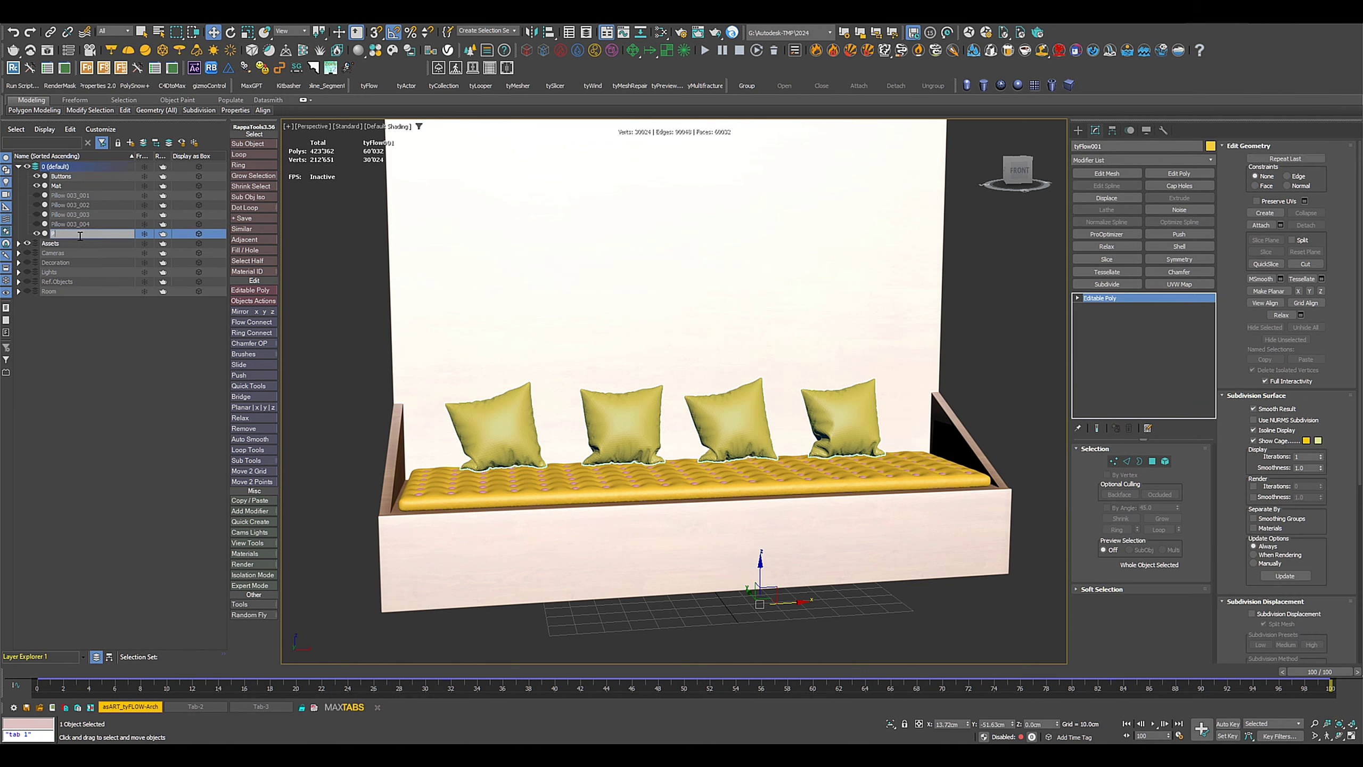
key("Return")
left_click(89, 196)
left_click(89, 224, "shift")
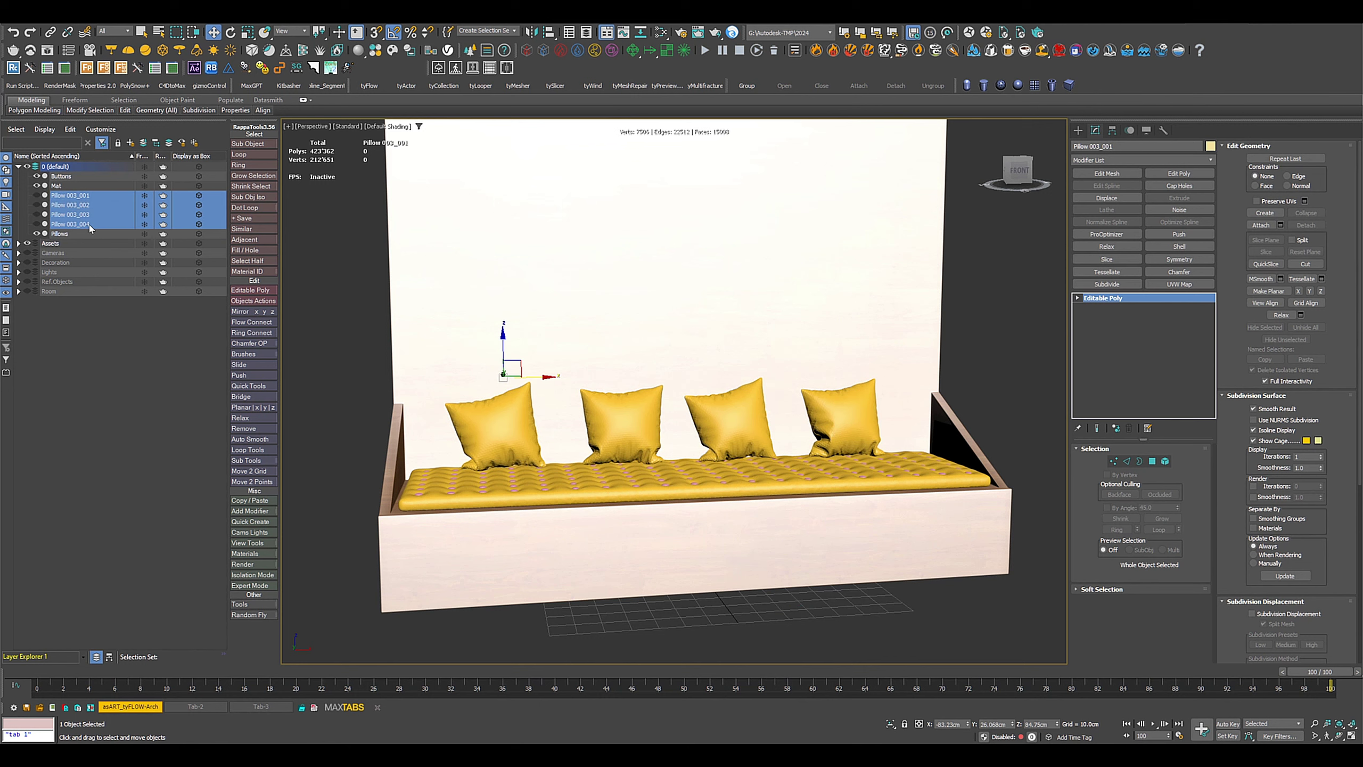
key("Delete")
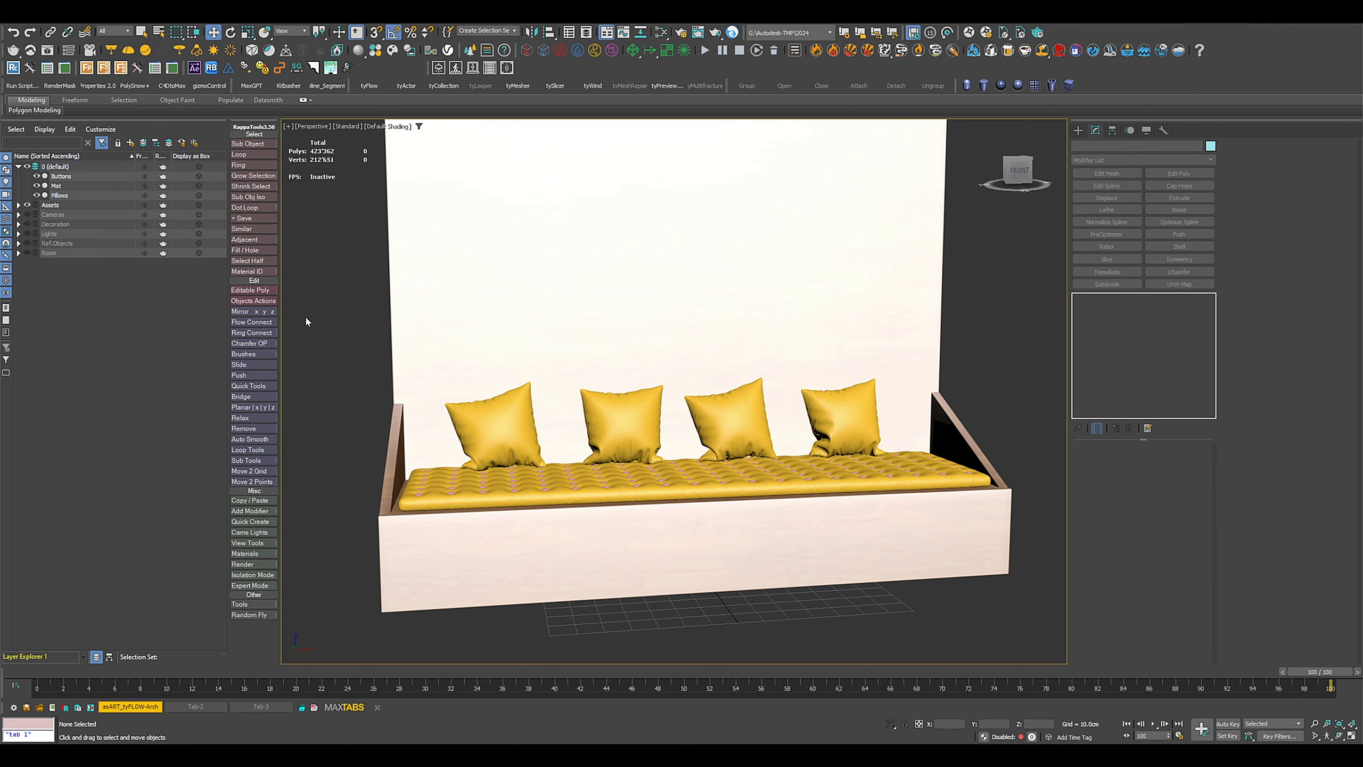
Step: Centre the pivot of the Pillows mesh on the object
left_click(515, 424)
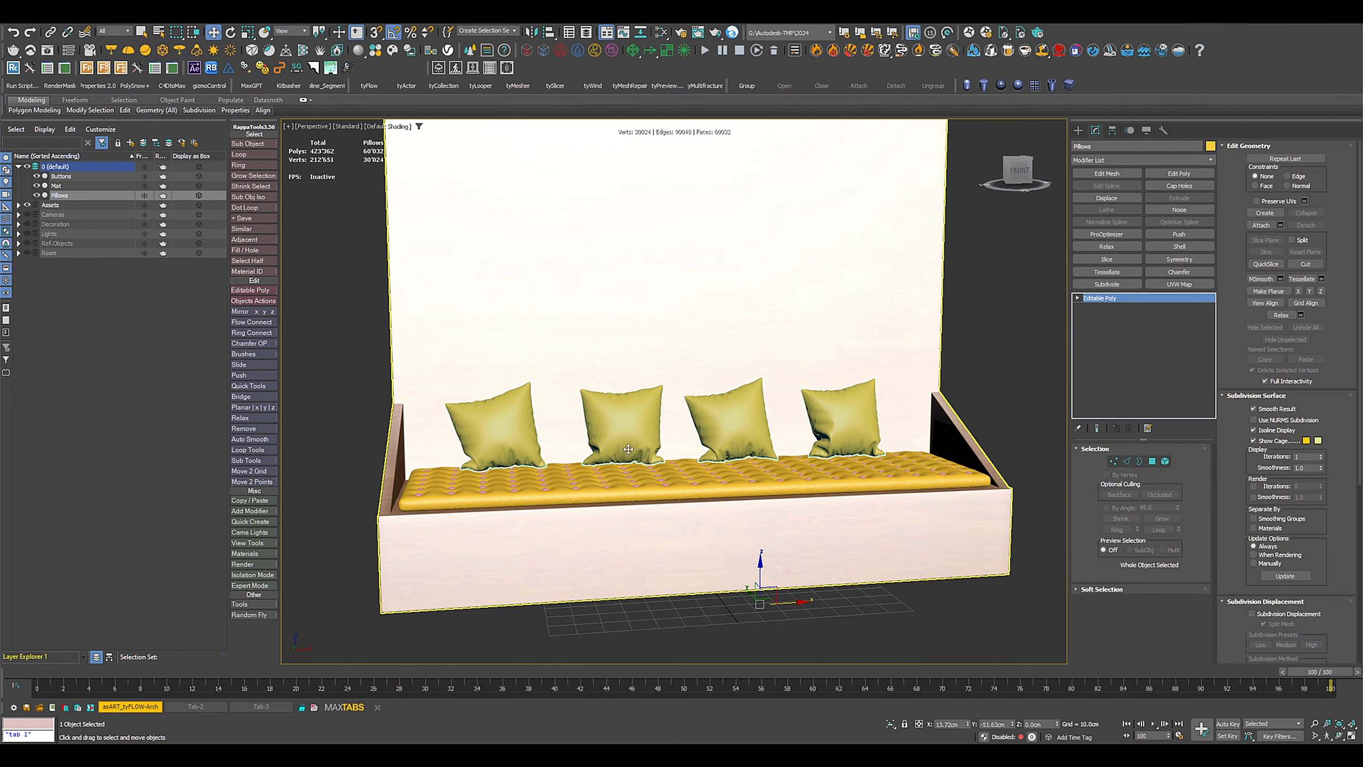
left_click(1112, 130)
left_click(1142, 204)
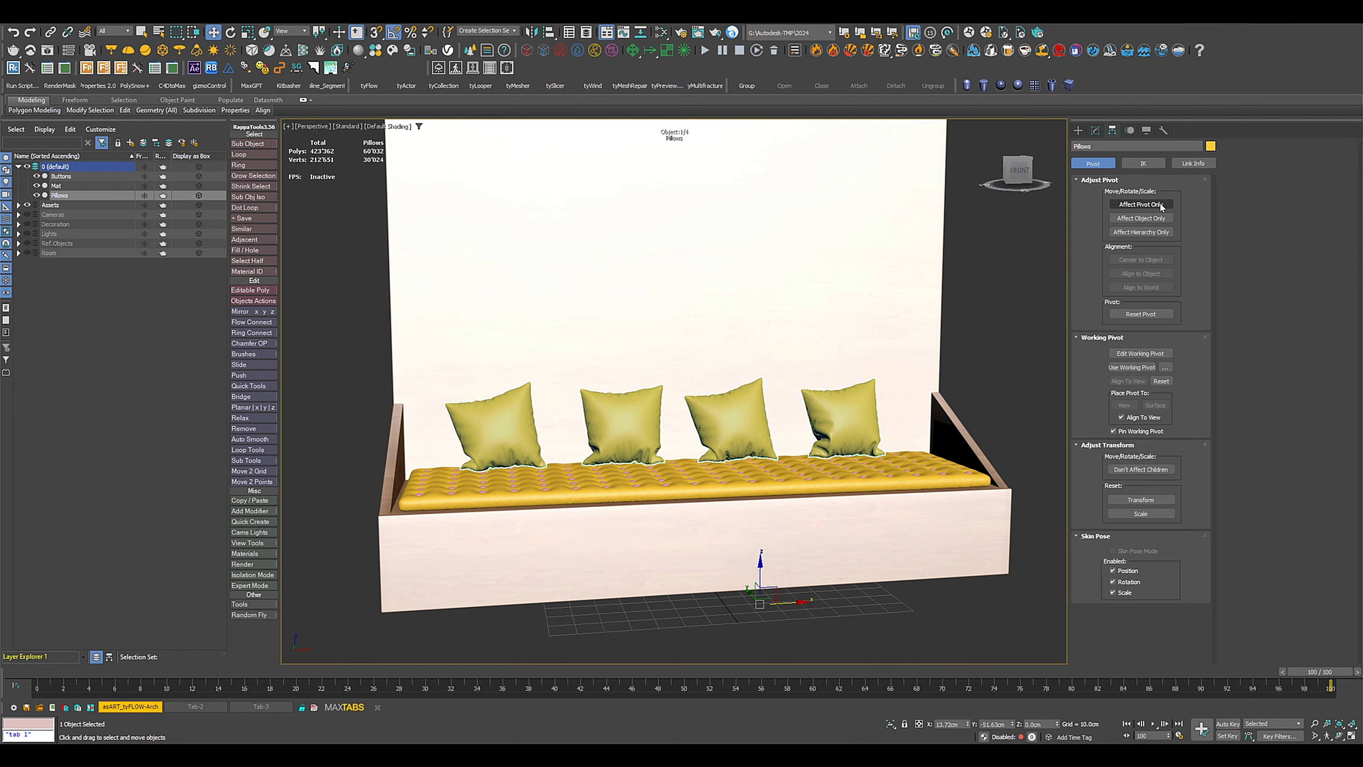
left_click(1140, 259)
left_click(1141, 204)
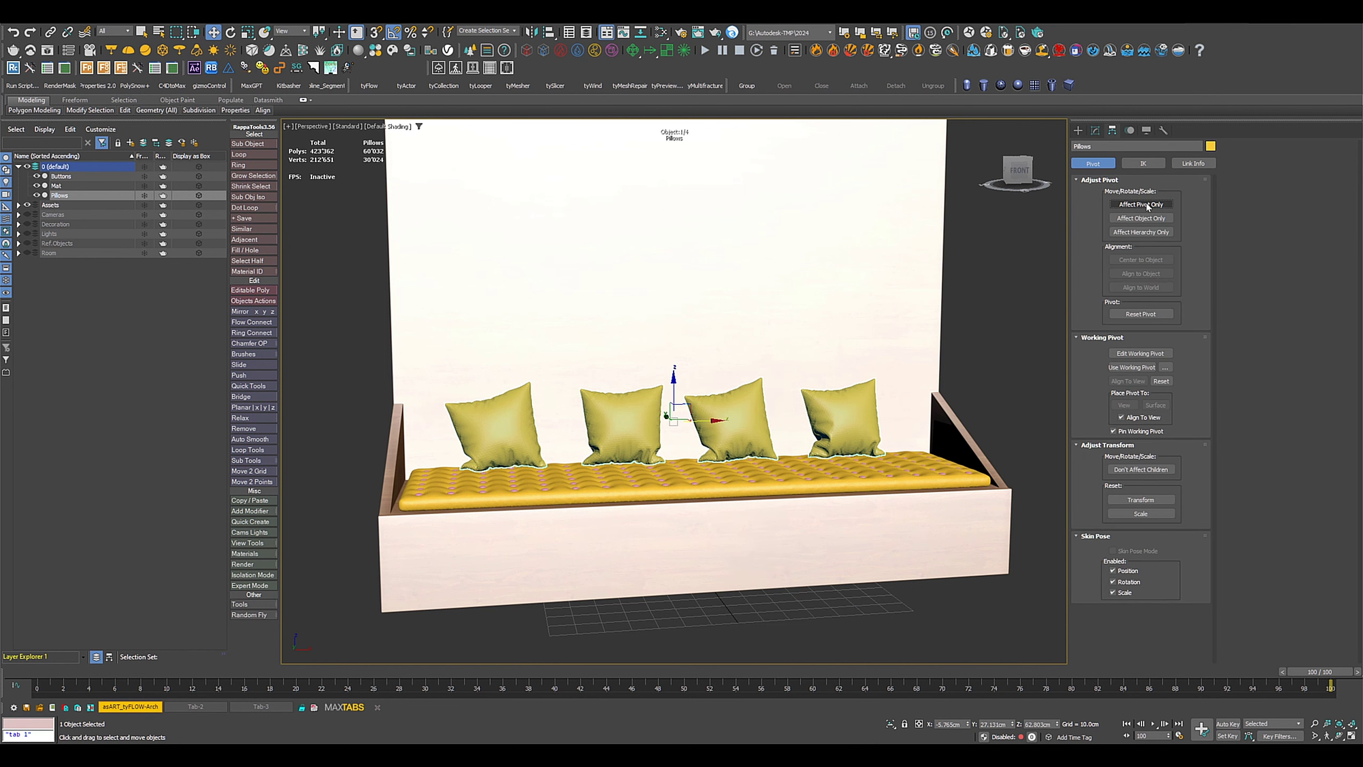
Step: Create a geosphere with a radius of about 12.8 cm in front of the bench and turn off its Hemisphere option
middle_click_drag(822, 334, 742, 409)
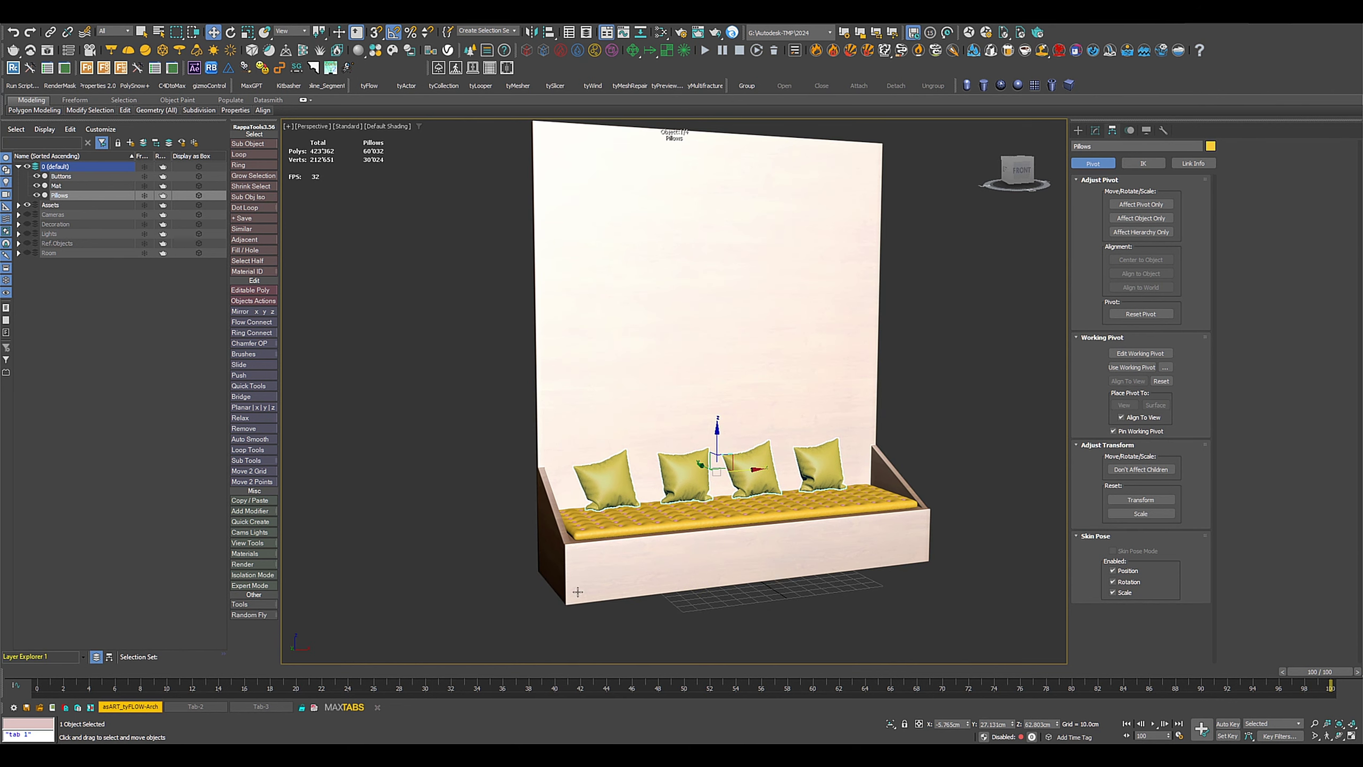
left_click(1001, 85)
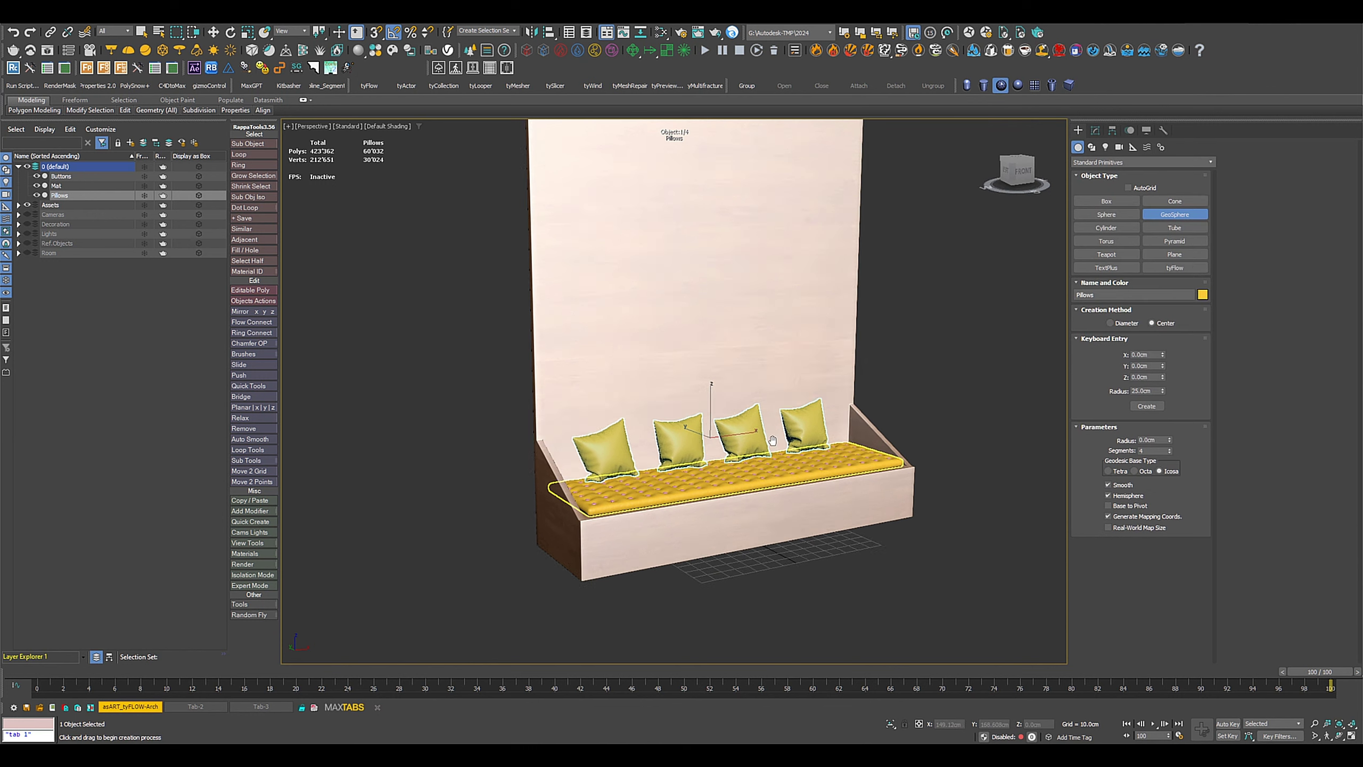
left_click_drag(795, 513, 803, 520)
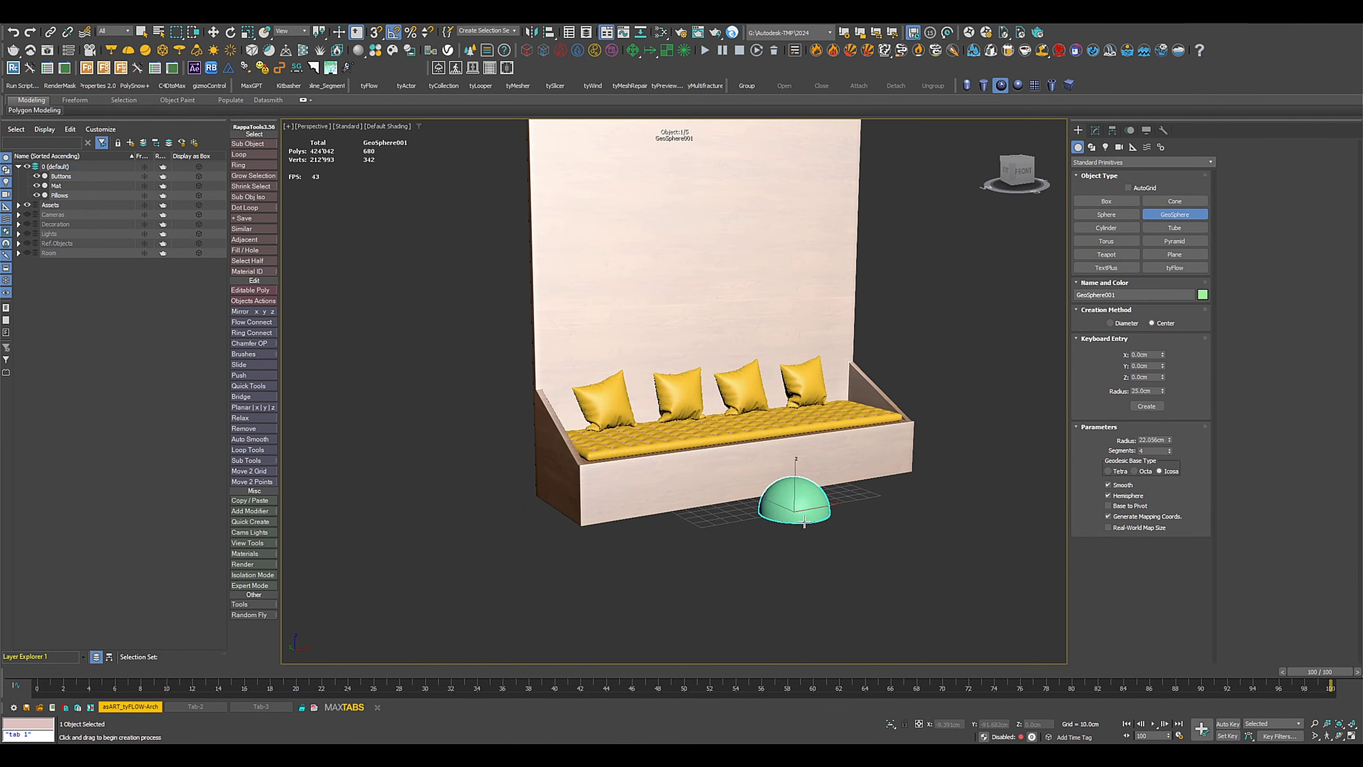
right_click(803, 520)
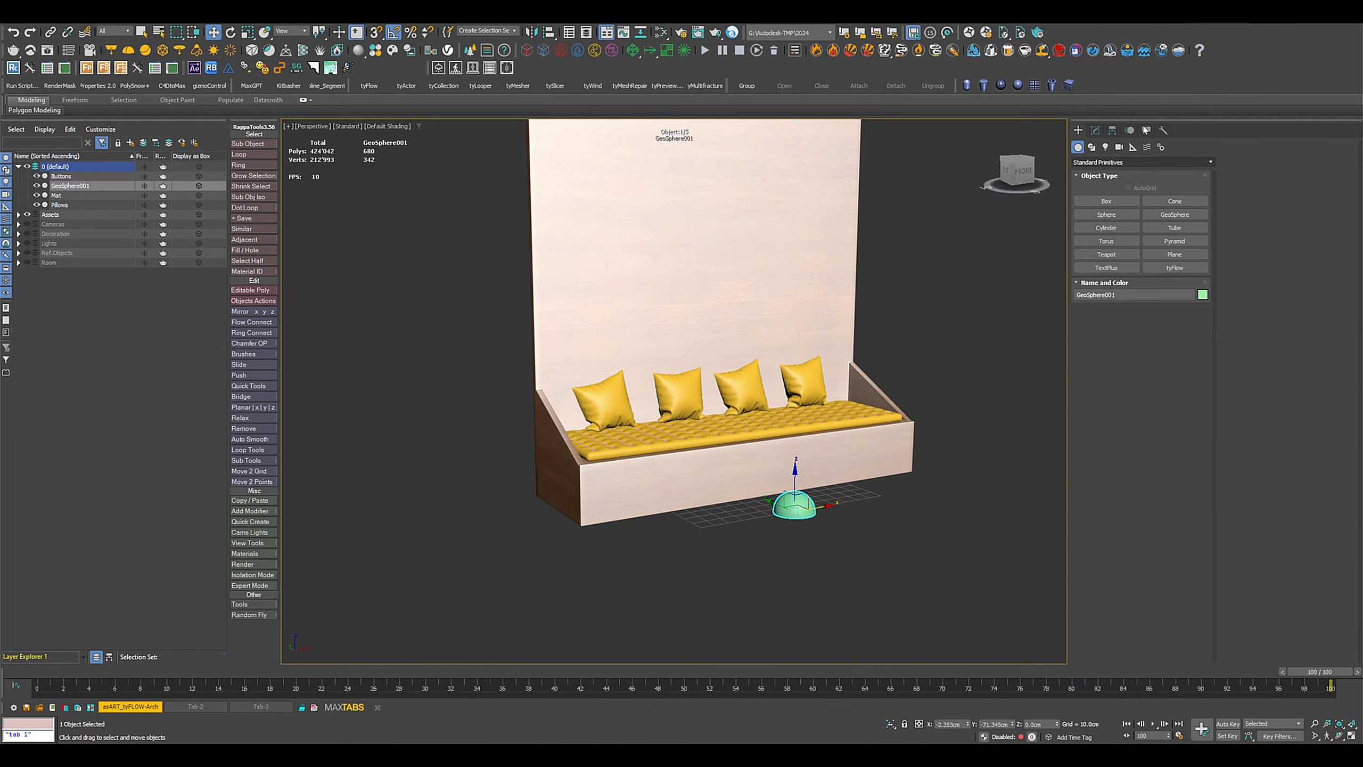
left_click(1095, 130)
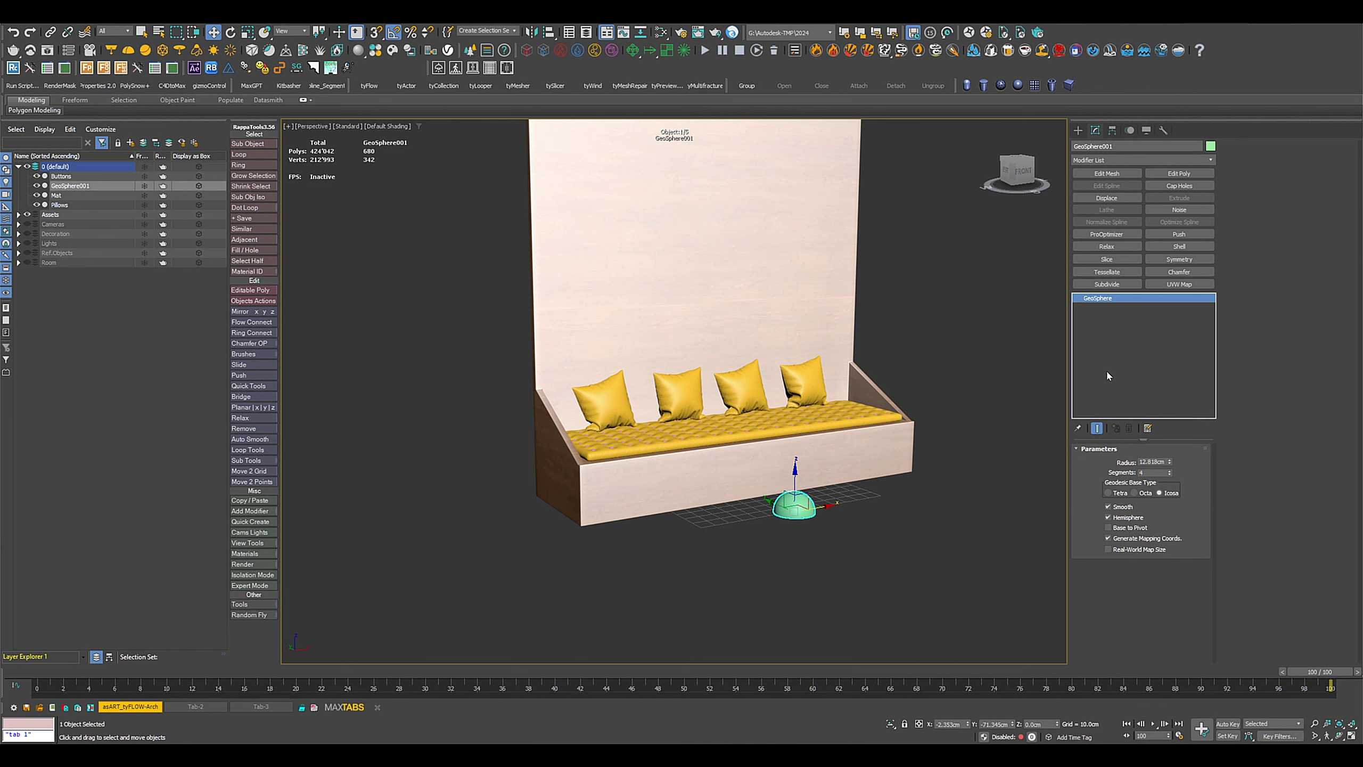
left_click(1123, 518)
Step: Position the geosphere at X 0, Y 0 and about Z 66.6 cm, and isolate it with edged faces shown
scroll(824, 507, "up", 2)
left_click_drag(778, 479, 822, 372)
key("F4")
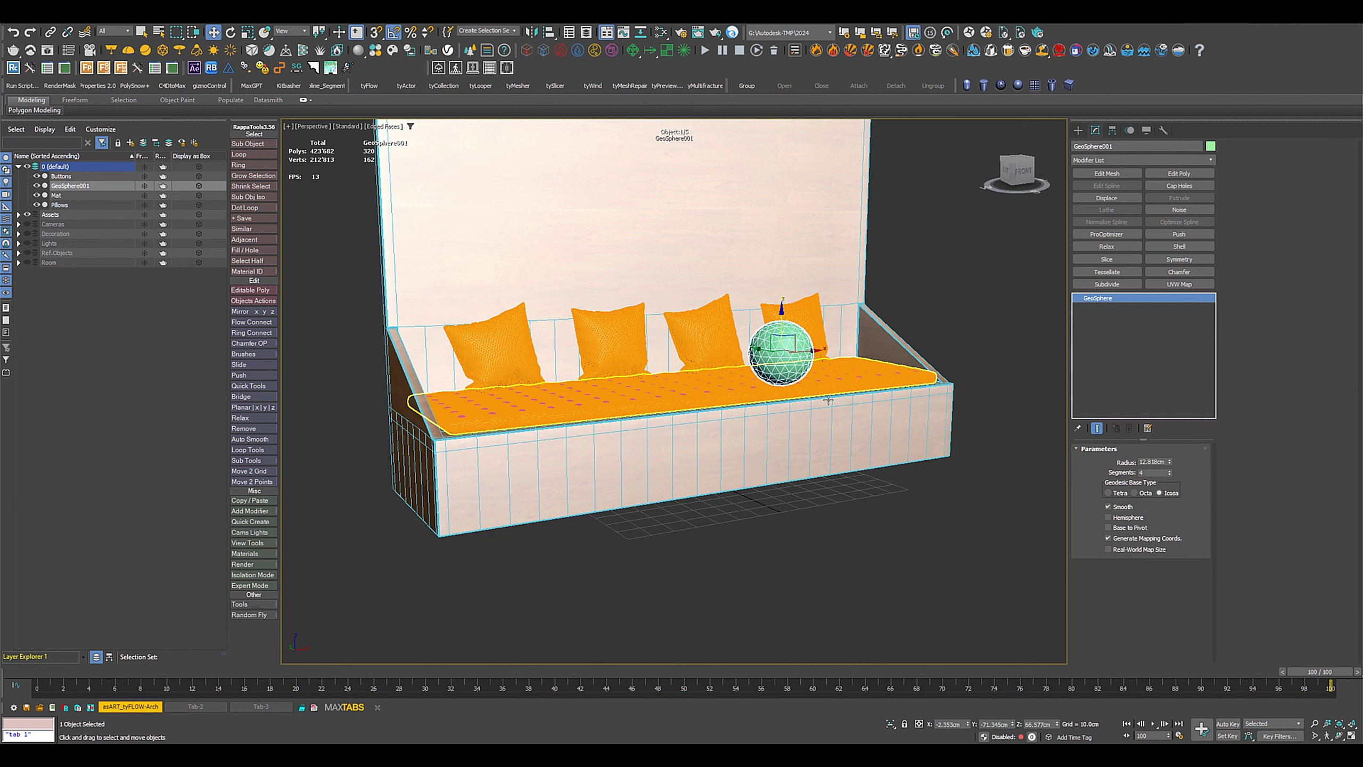
key("alt+q")
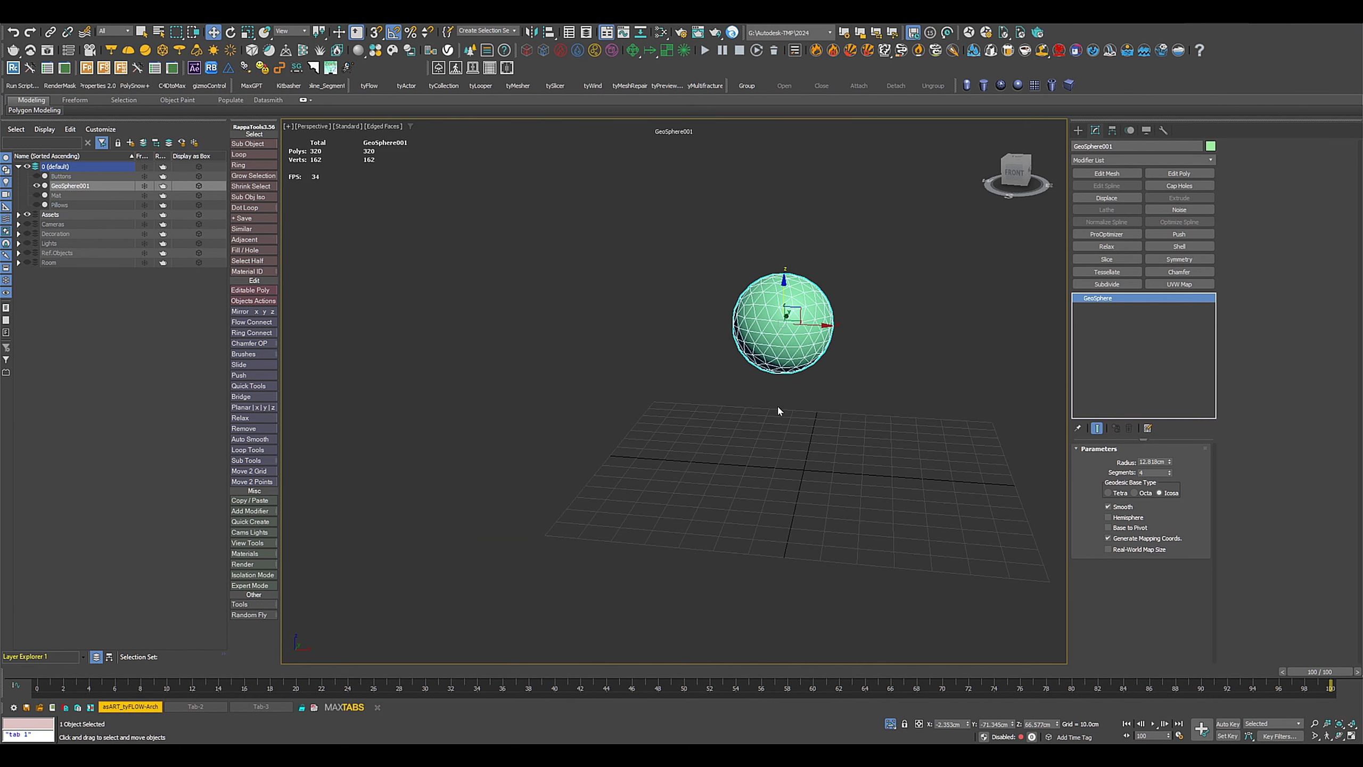
right_click(967, 725)
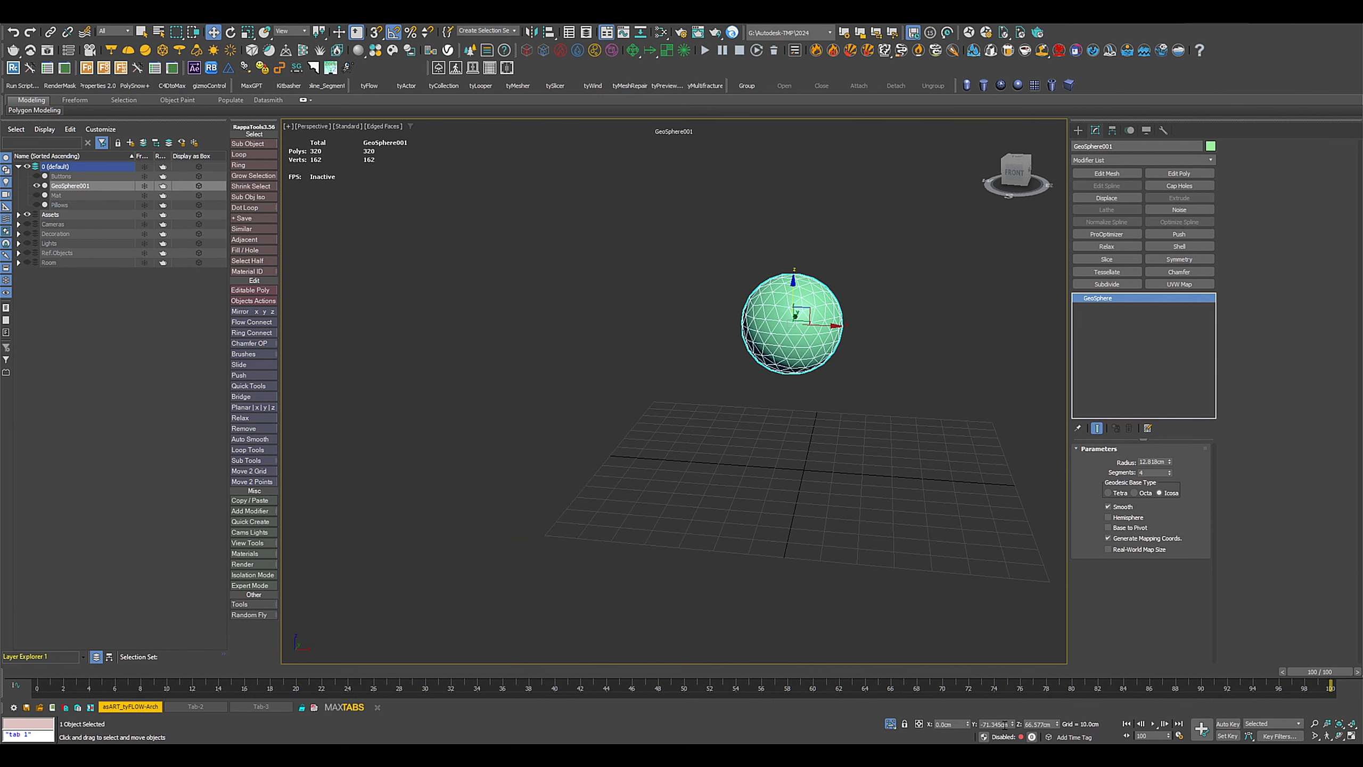
right_click(1012, 725)
Step: Add an Edit Poly modifier to the geosphere and select its two central pole vertices in the wireframe top view
middle_click_drag(859, 460, 763, 460, "alt")
scroll(760, 461, "up", 3)
key("t")
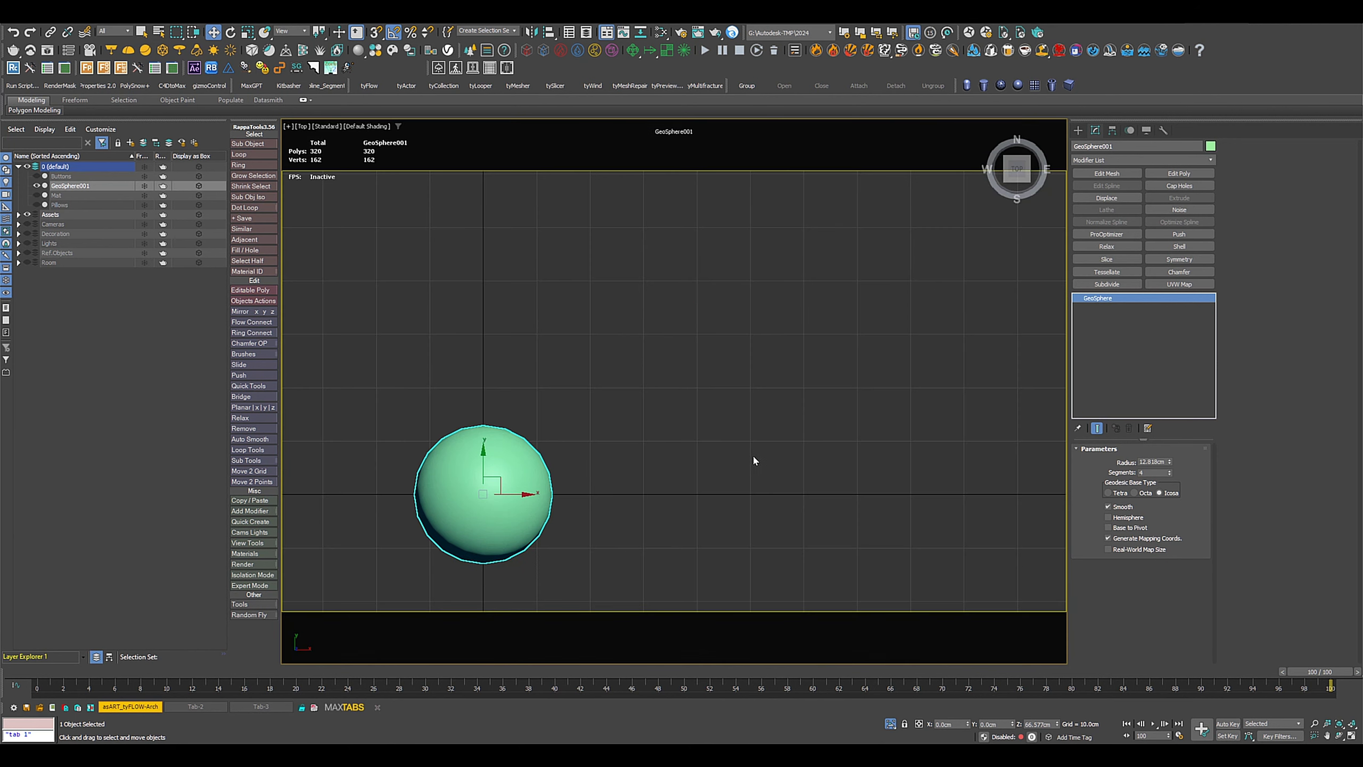
middle_click_drag(595, 508, 810, 417)
left_click(1179, 173)
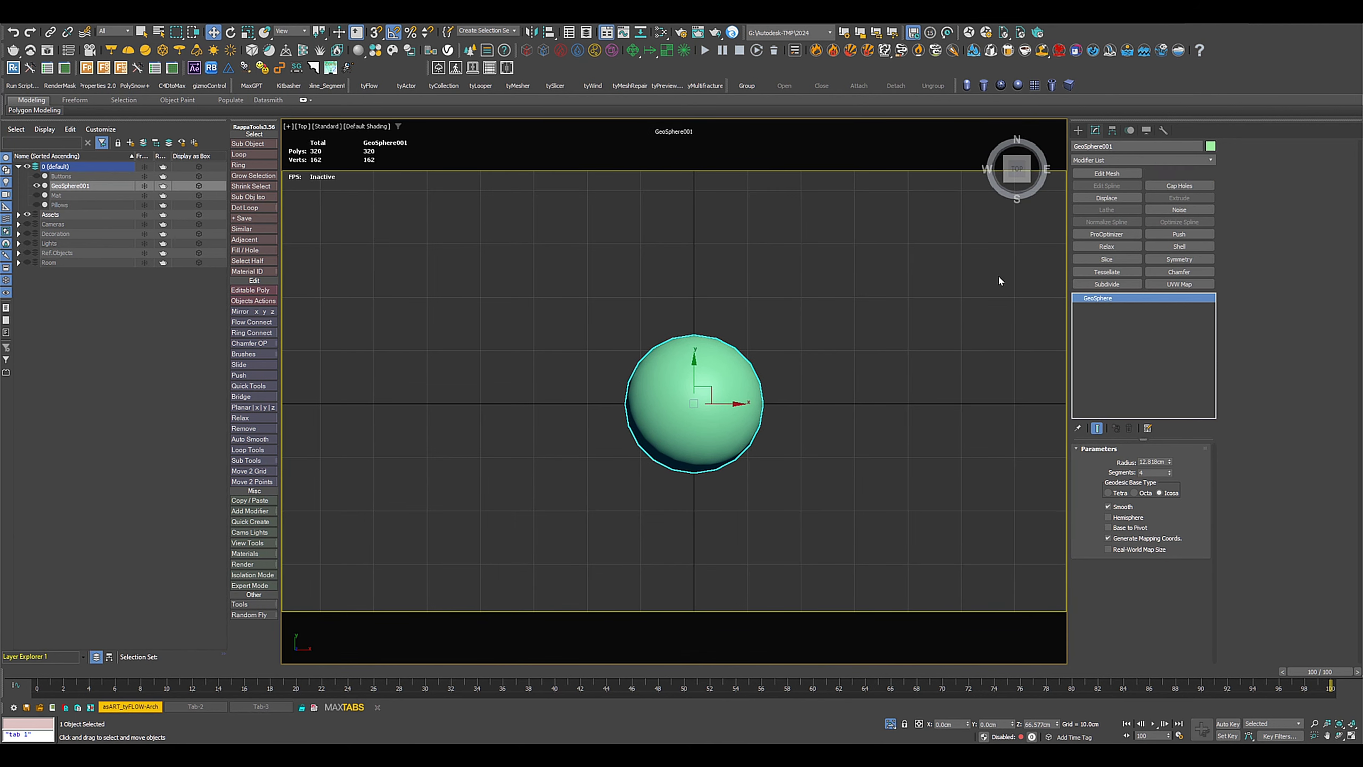
key("F3")
scroll(774, 452, "up", 2)
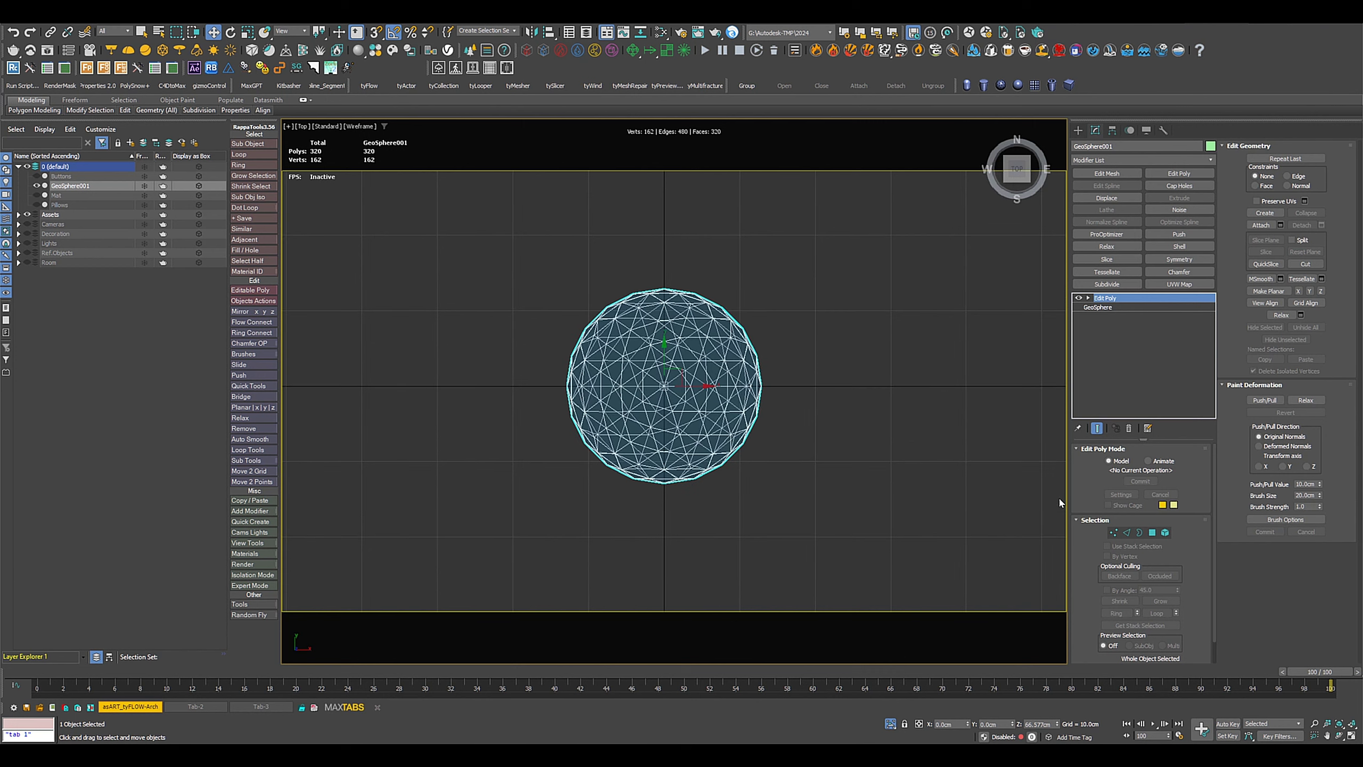
left_click(1113, 532)
scroll(665, 400, "up", 5)
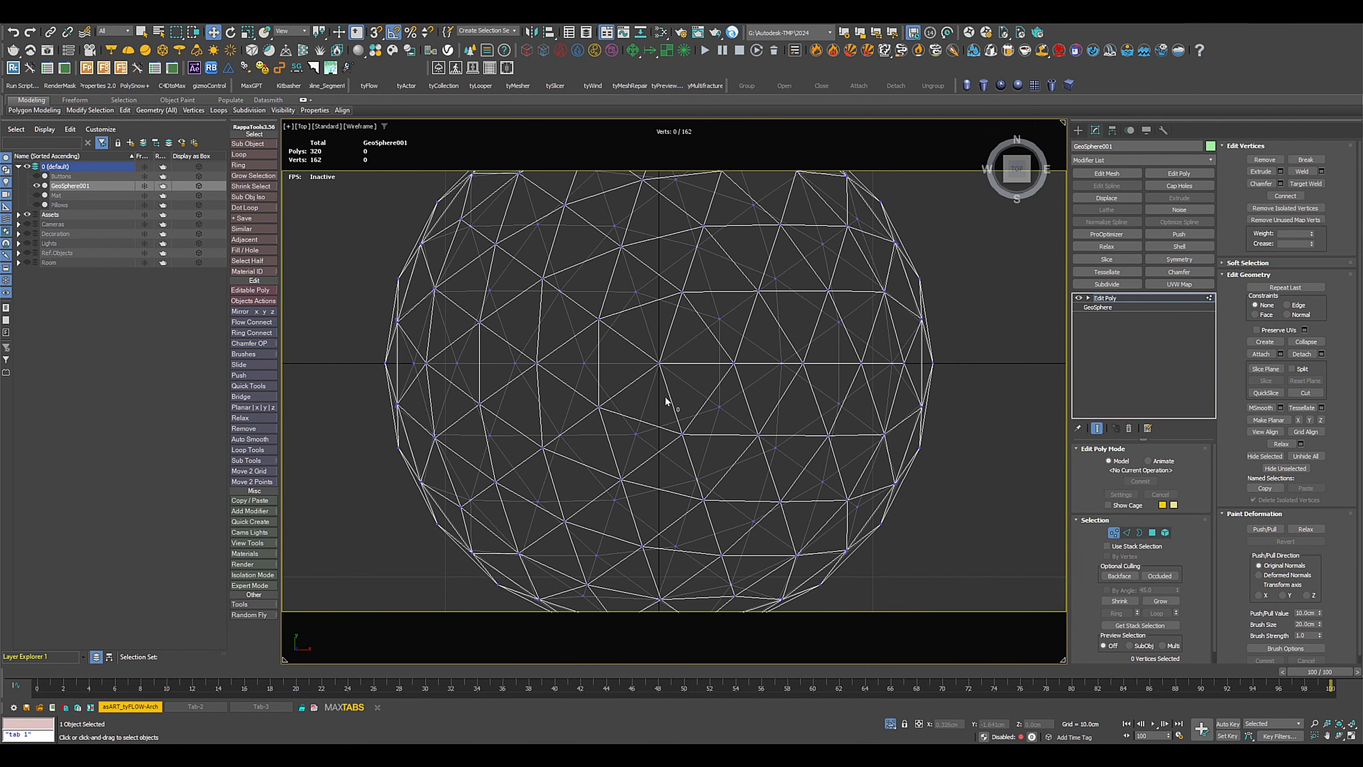
left_click_drag(672, 381, 673, 389)
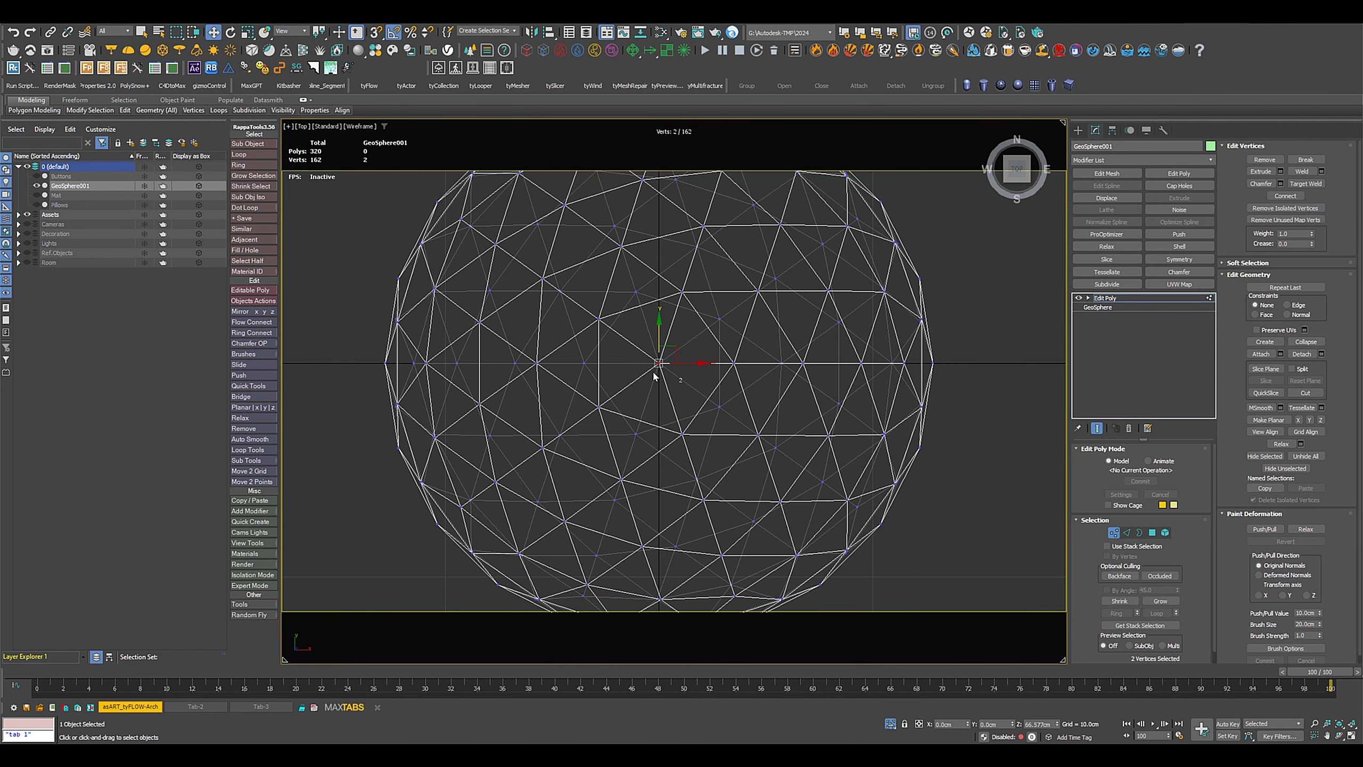
Step: Reduce the vertex selection to only the lowest pole vertex of the geosphere in the perspective view
key("p")
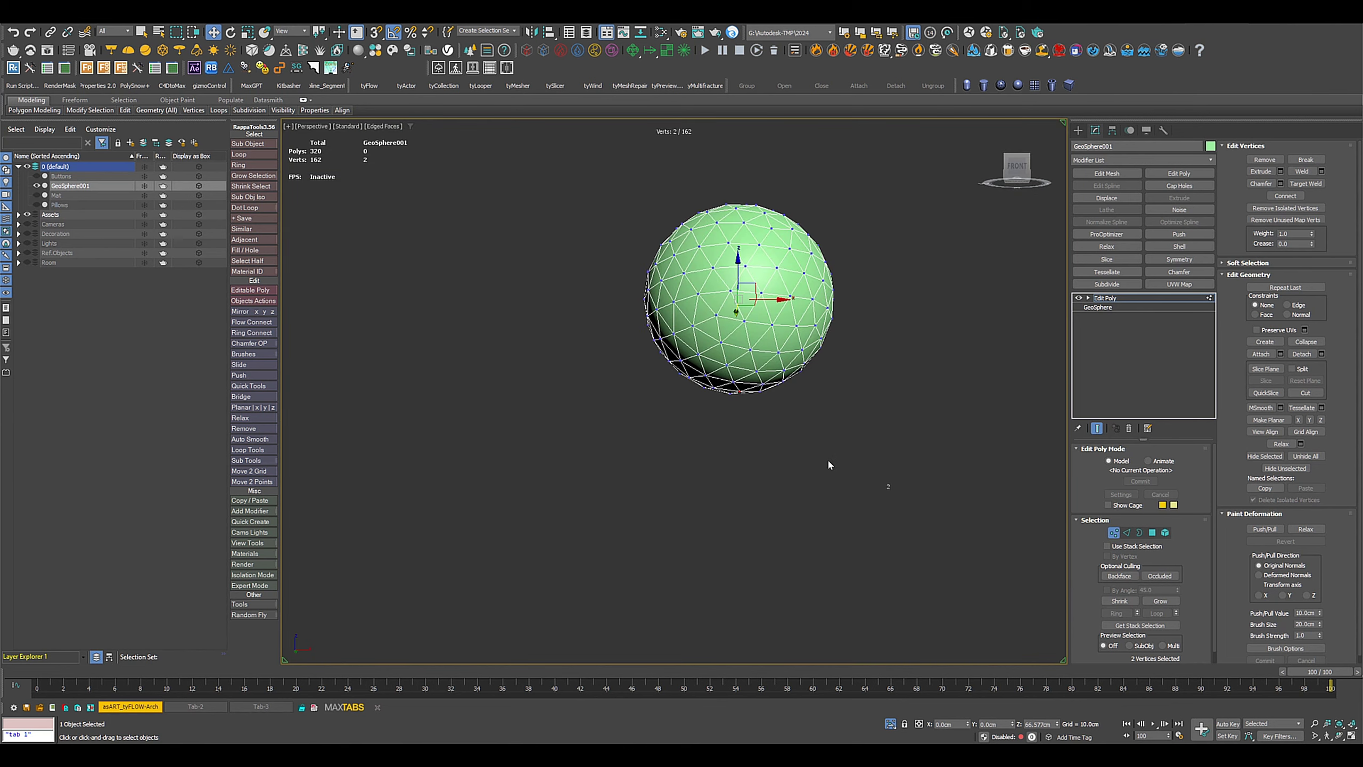
mouse_move(827, 466)
middle_mouse_down("alt")
mouse_move(740, 548)
mouse_move(756, 546)
middle_mouse_up("alt")
key("ctrl+z")
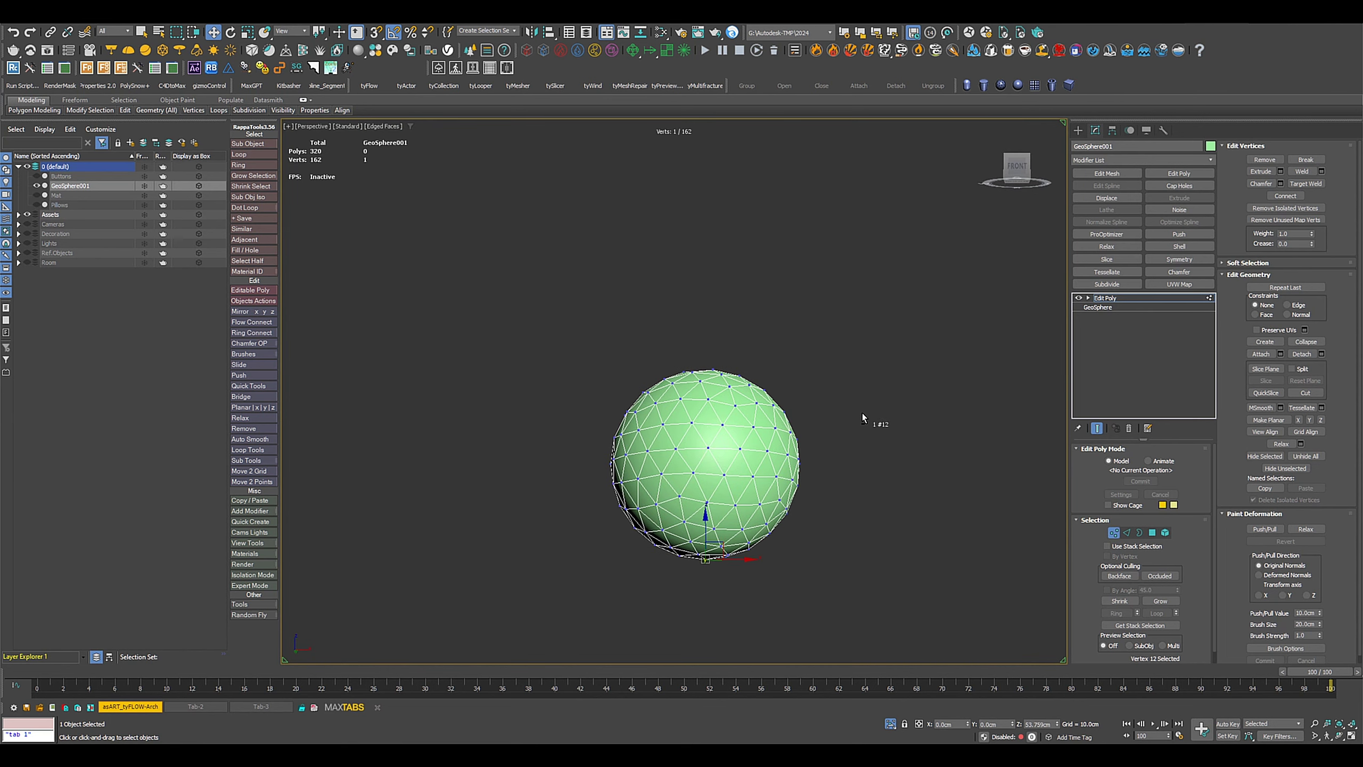
middle_click_drag(854, 454, 788, 370)
middle_click_drag(872, 358, 917, 345)
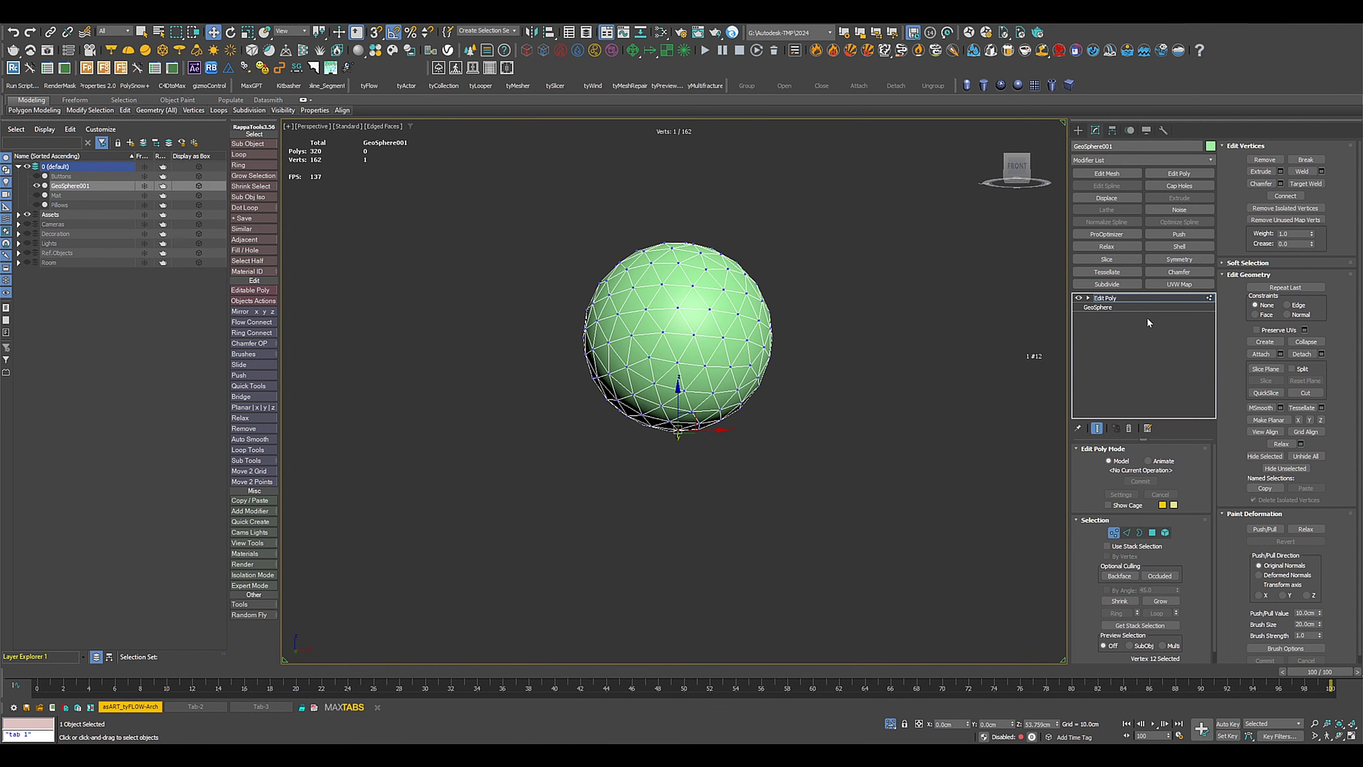
Step: Enable soft selection with a 21 cm falloff, pull the lowest vertex down about 9 cm into an egg shape and leave vertex editing
left_click(1245, 263)
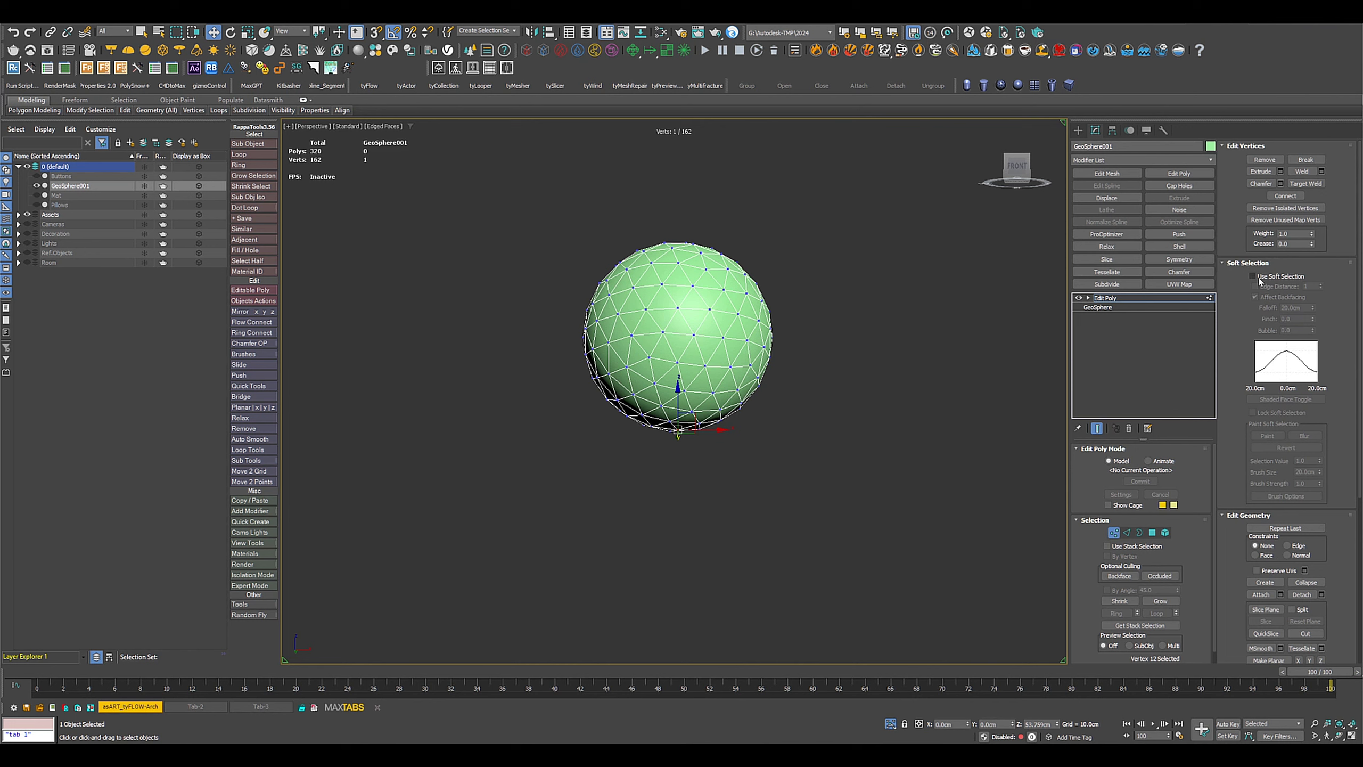
left_click(1253, 276)
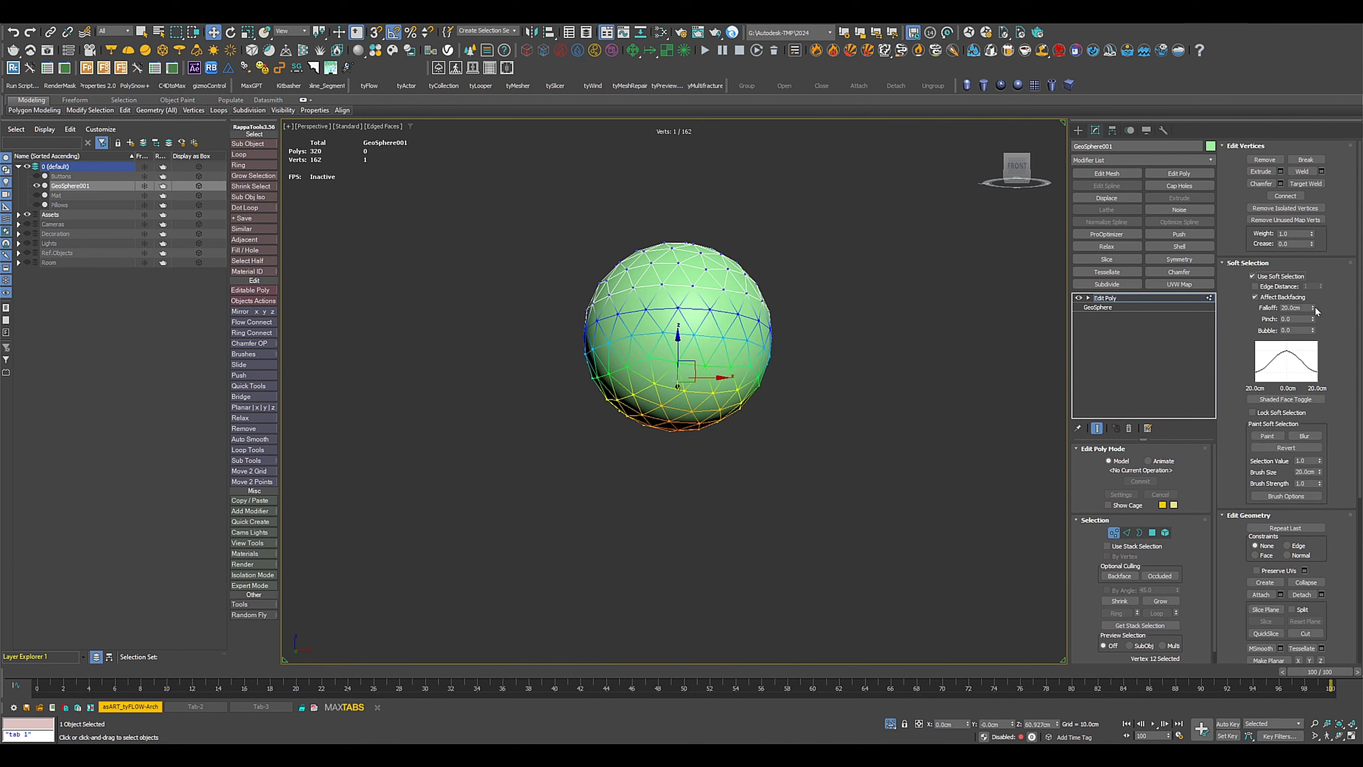
left_click_drag(1313, 311, 1312, 305)
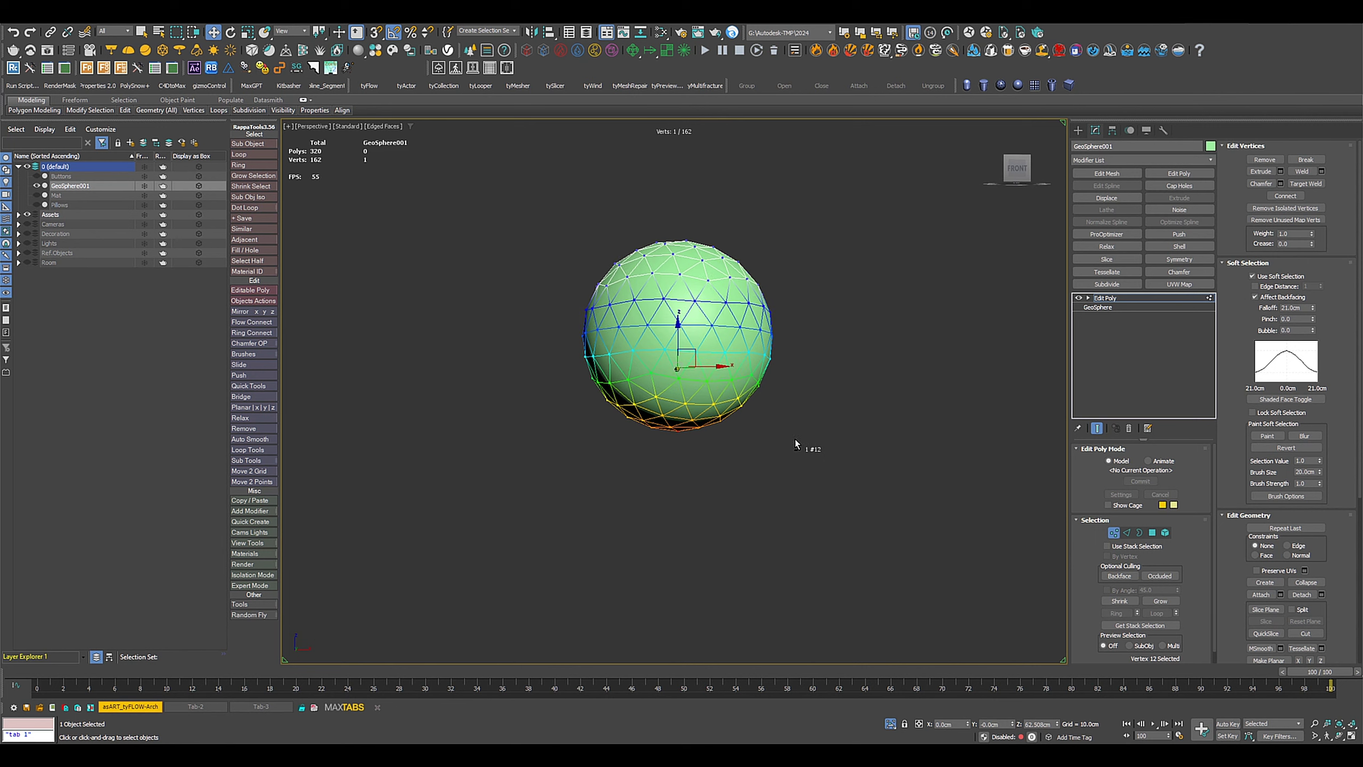
left_click_drag(679, 330, 684, 400)
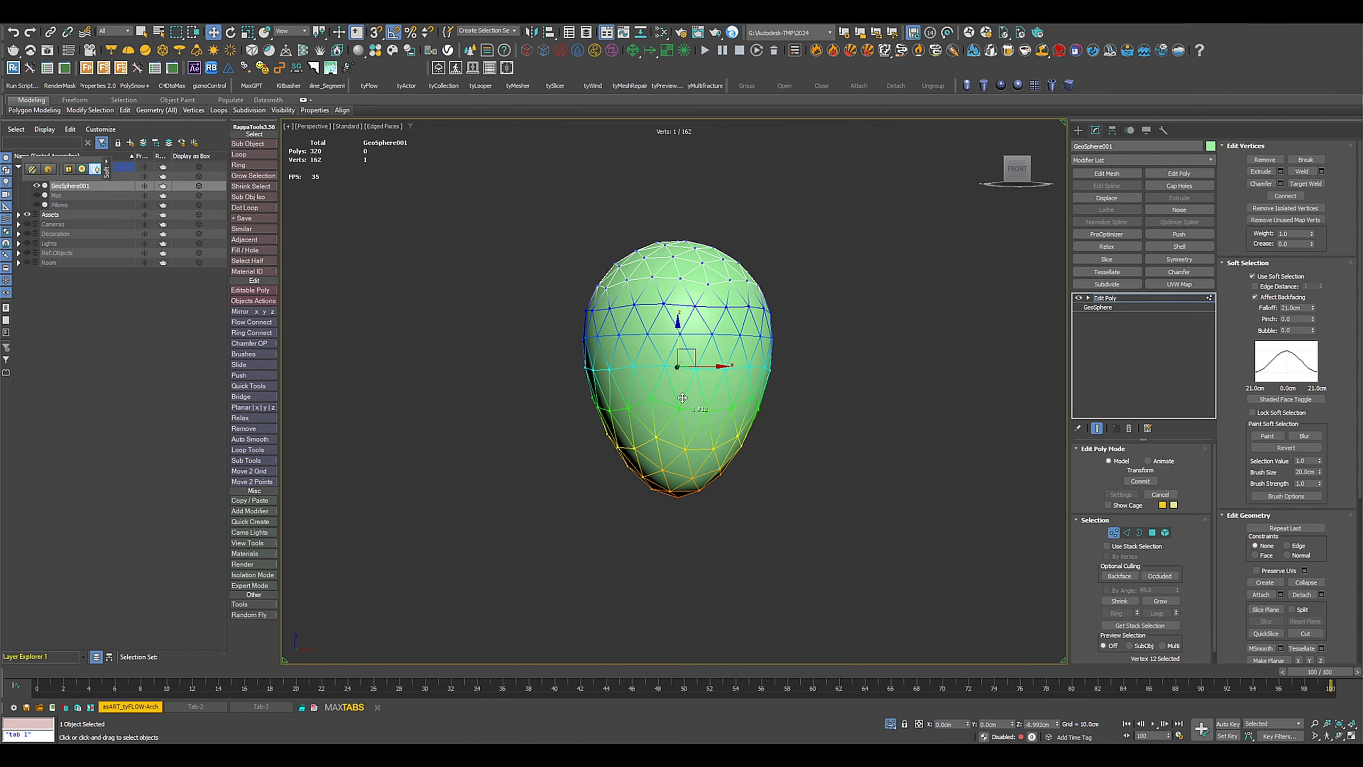
left_click(1121, 339)
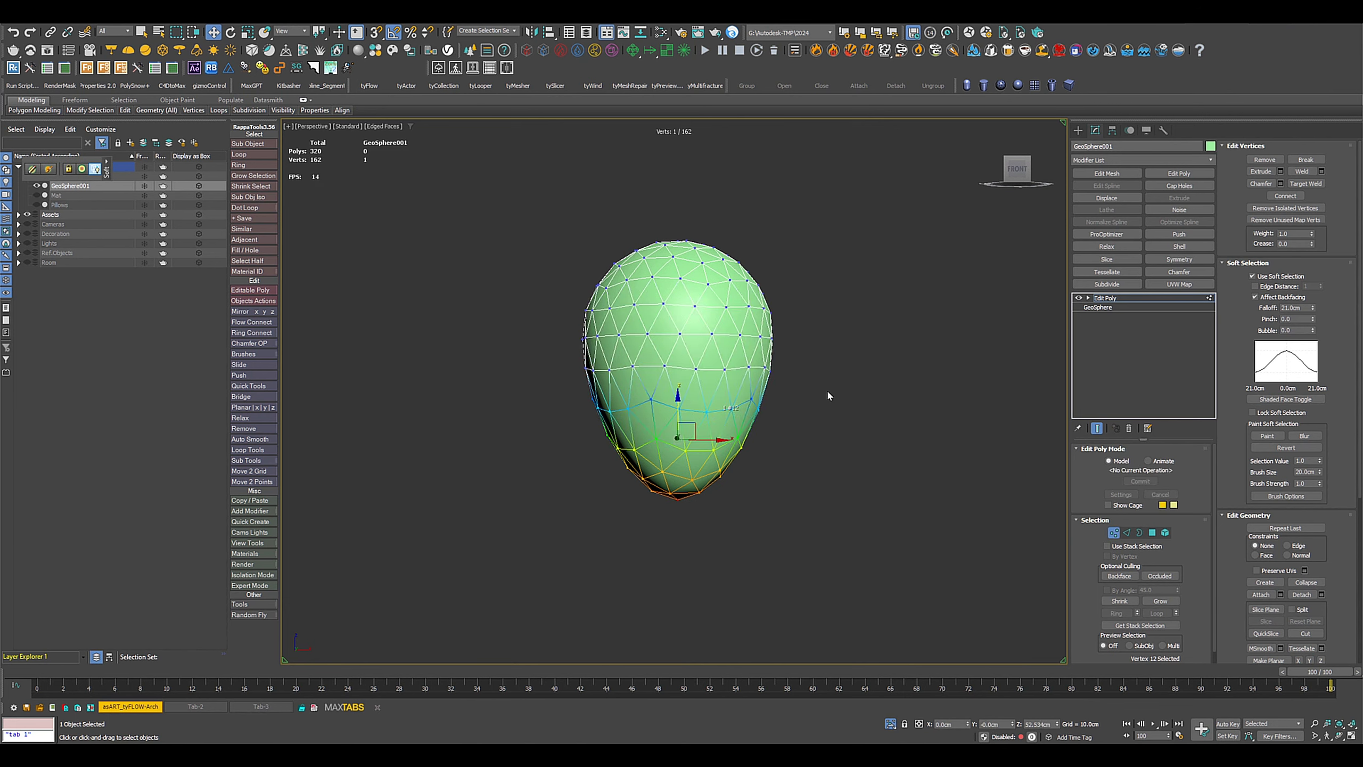
left_click(1111, 300)
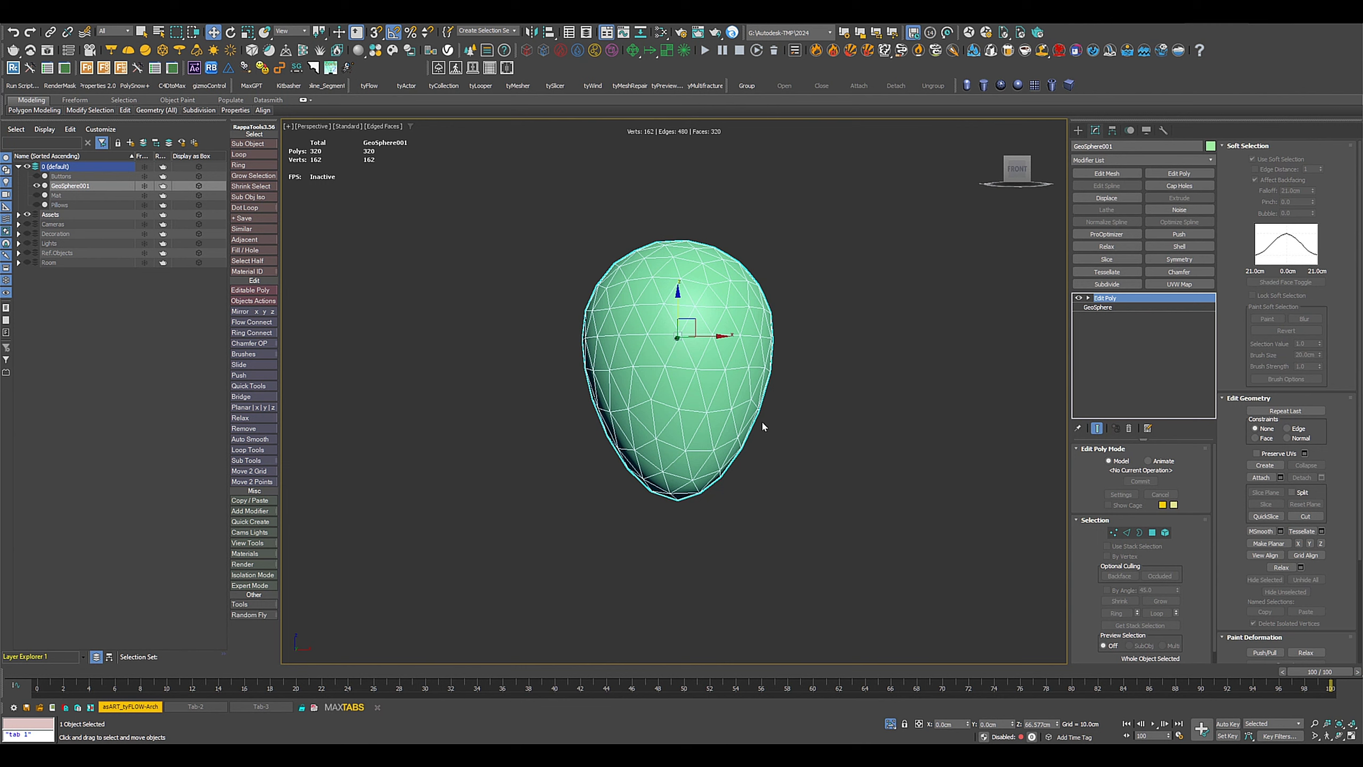
scroll(729, 409, "down", 3)
scroll(741, 397, "down", 1)
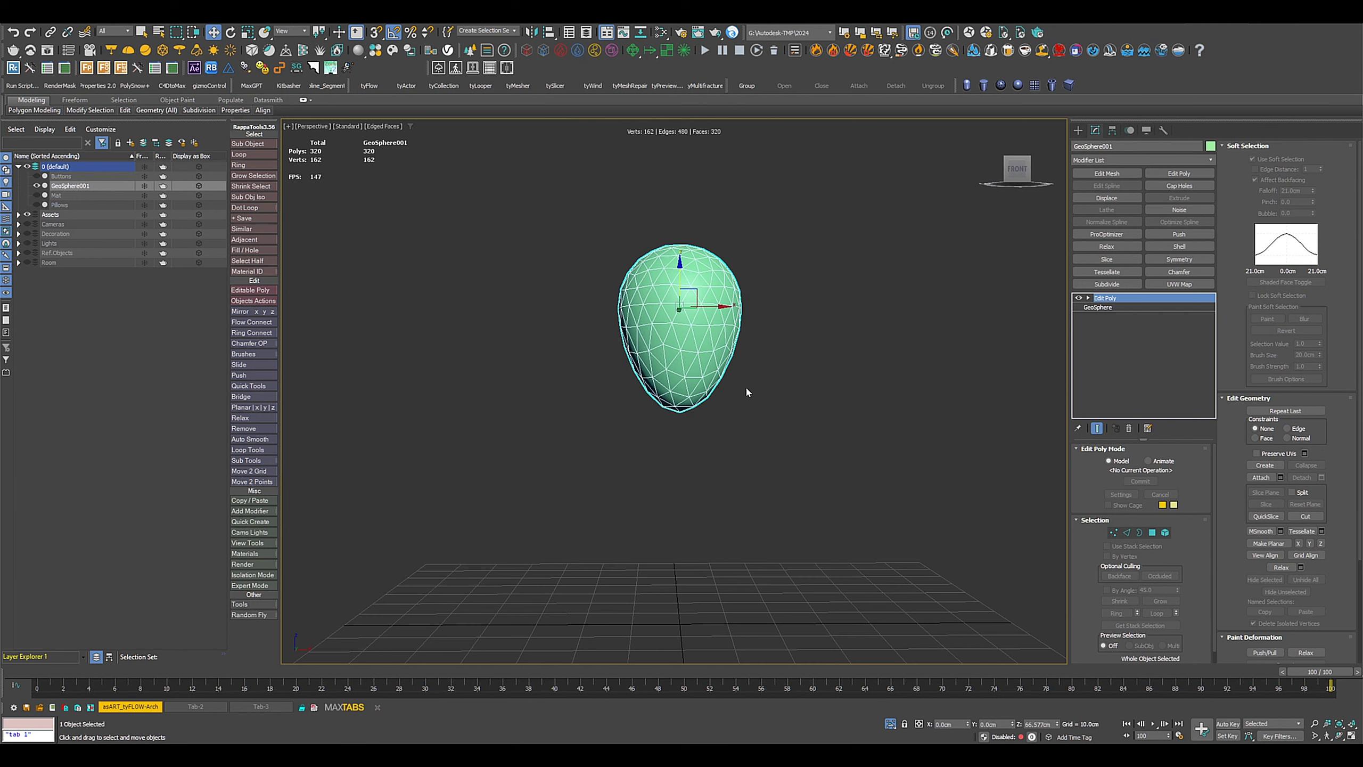
scroll(747, 393, "down", 3)
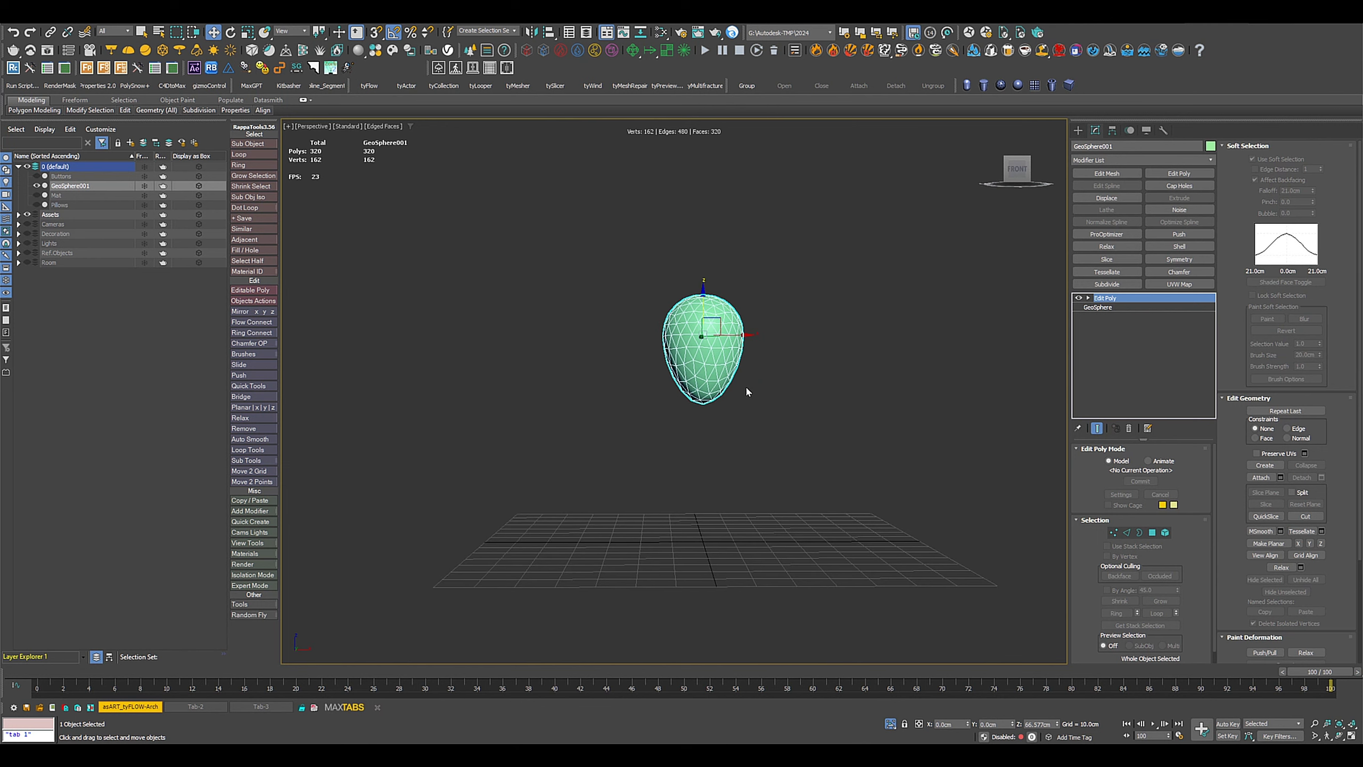
Step: Scale the egg-shaped geosphere uniformly to about 77.5 % and end its isolation so the bench scene shows again
left_click(231, 32)
left_click(248, 33)
left_click_drag(698, 344, 713, 398)
scroll(761, 396, "up", 2)
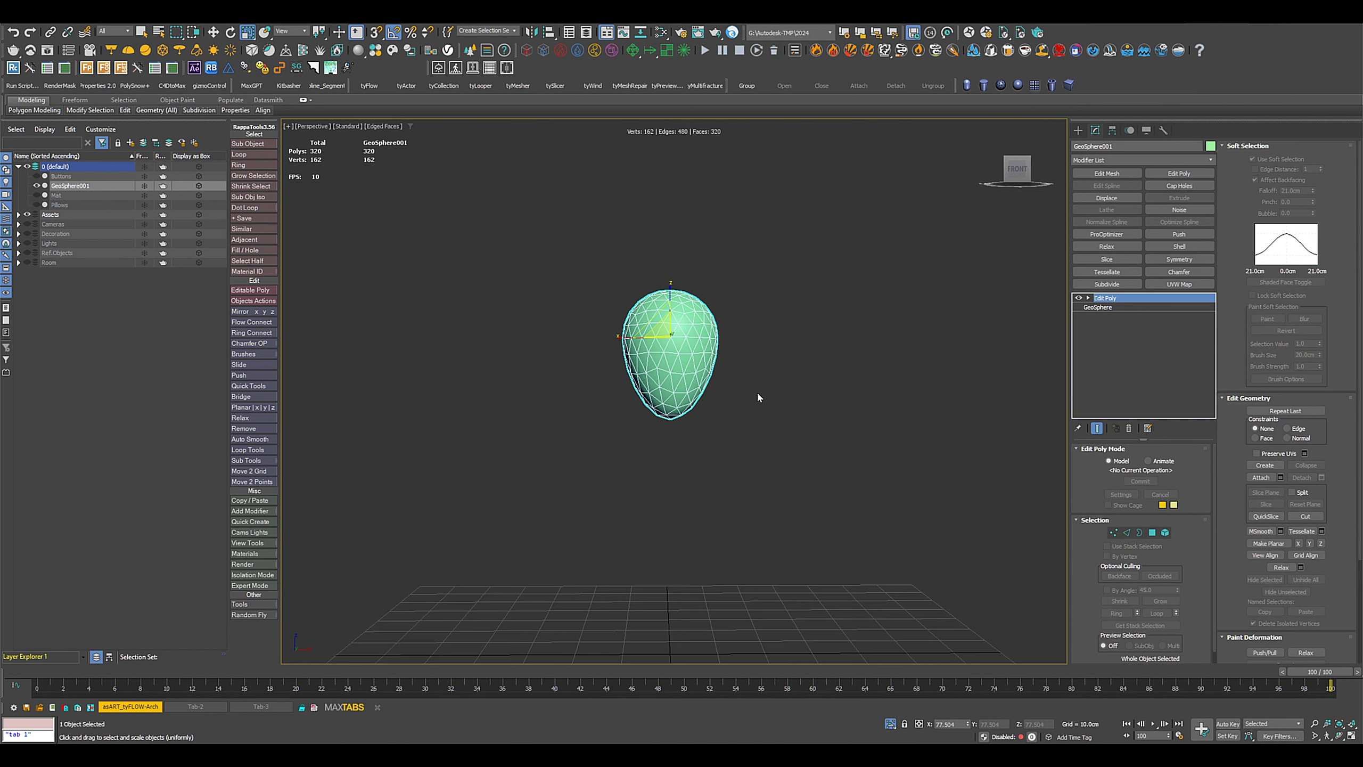
middle_click_drag(758, 395, 785, 498, "alt")
scroll(788, 505, "down", 2)
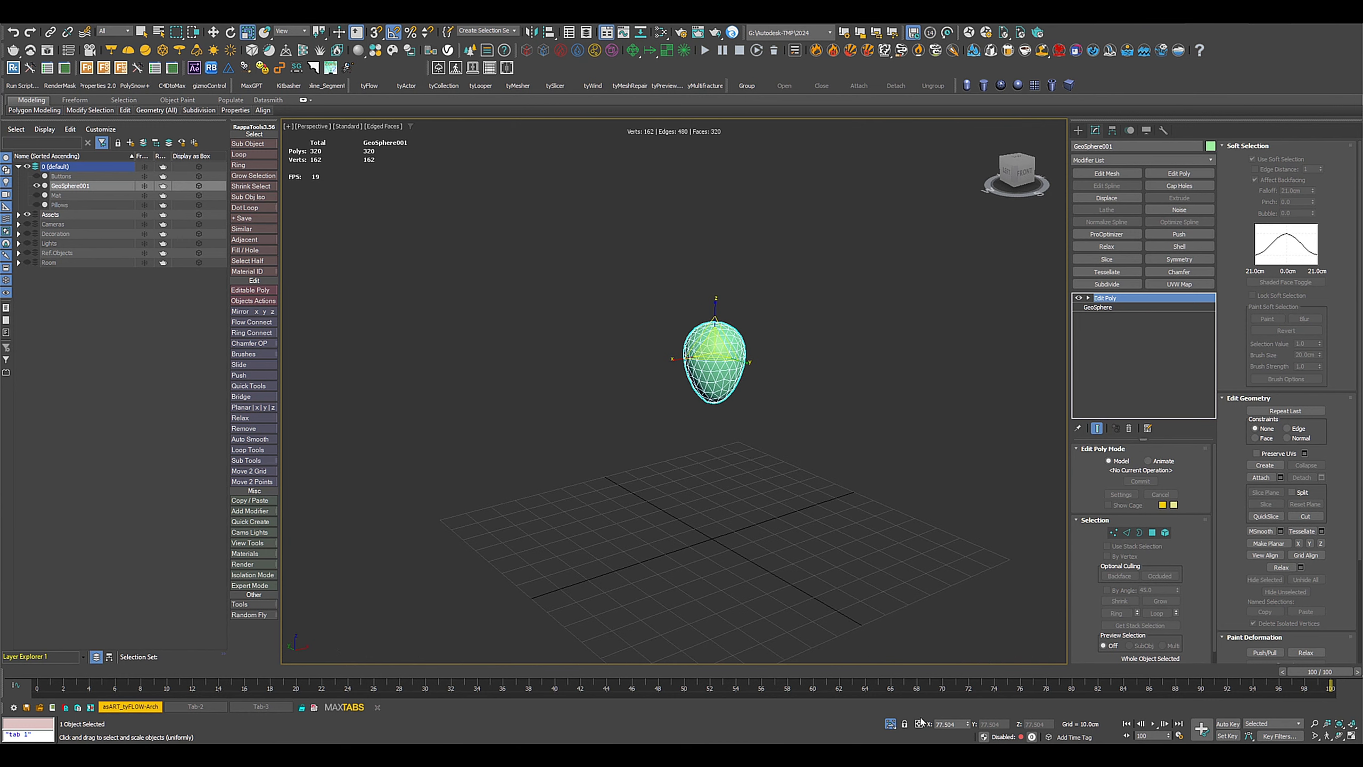
left_click(890, 725)
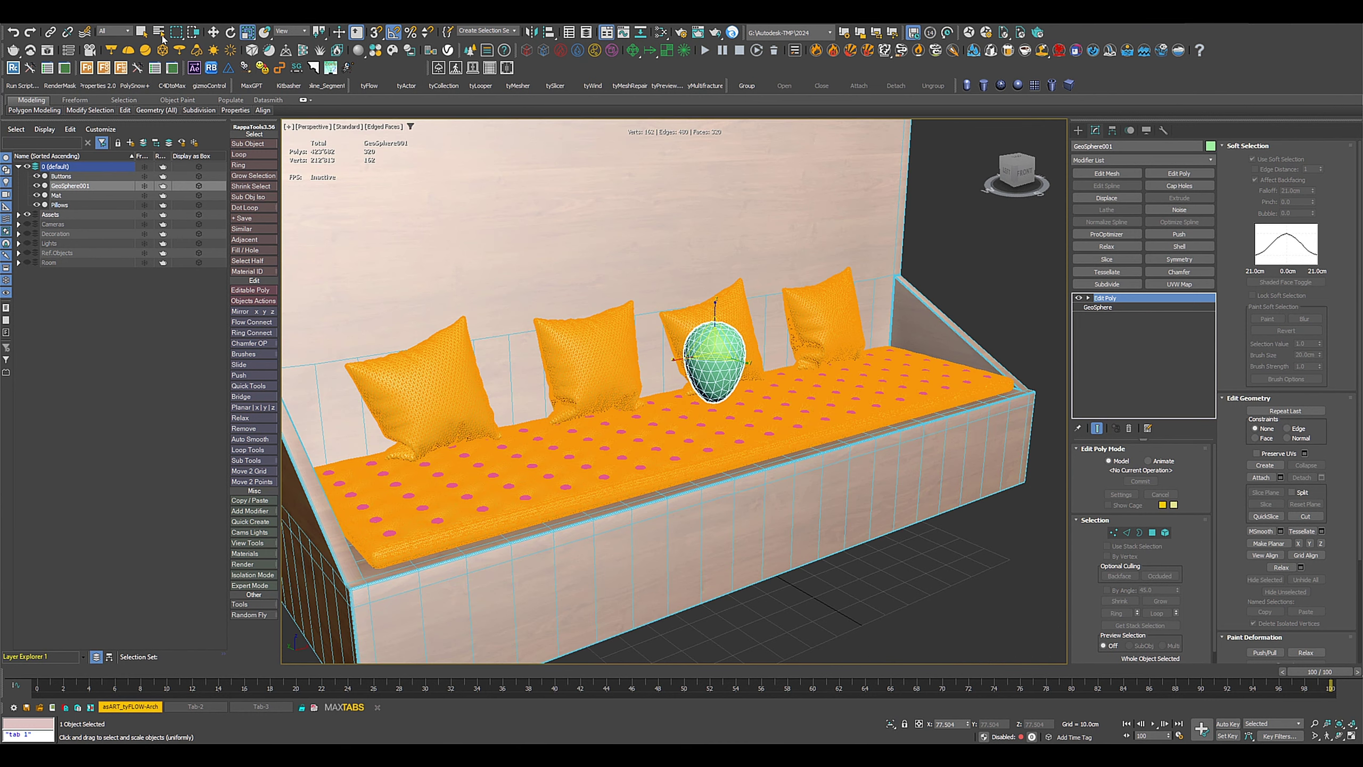
Step: Move the egg over the bench's front corner by the first pillow, at about X -129.9 cm, Y -31.6 cm
left_click(214, 32)
middle_click_drag(538, 386, 549, 396, "alt")
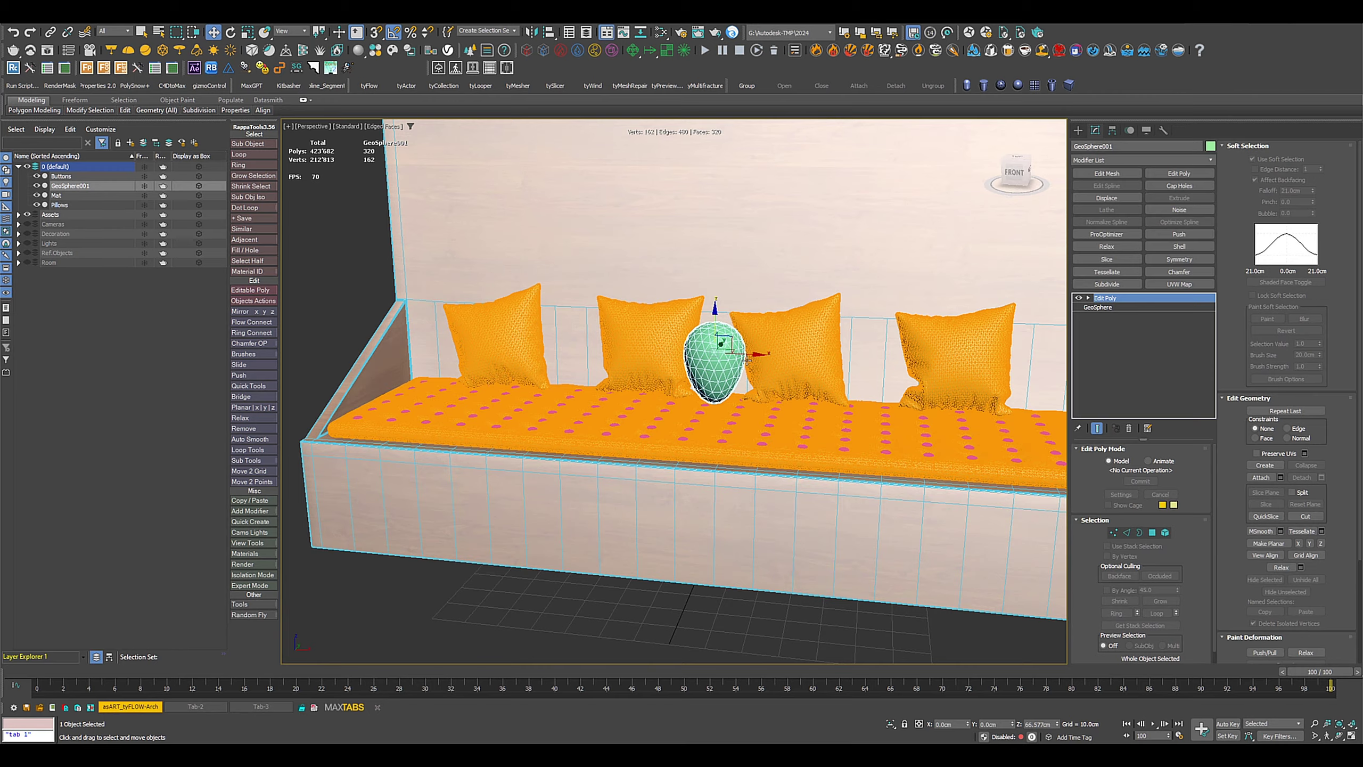
left_click_drag(749, 359, 361, 354)
middle_click_drag(361, 355, 416, 385, "alt")
key("t")
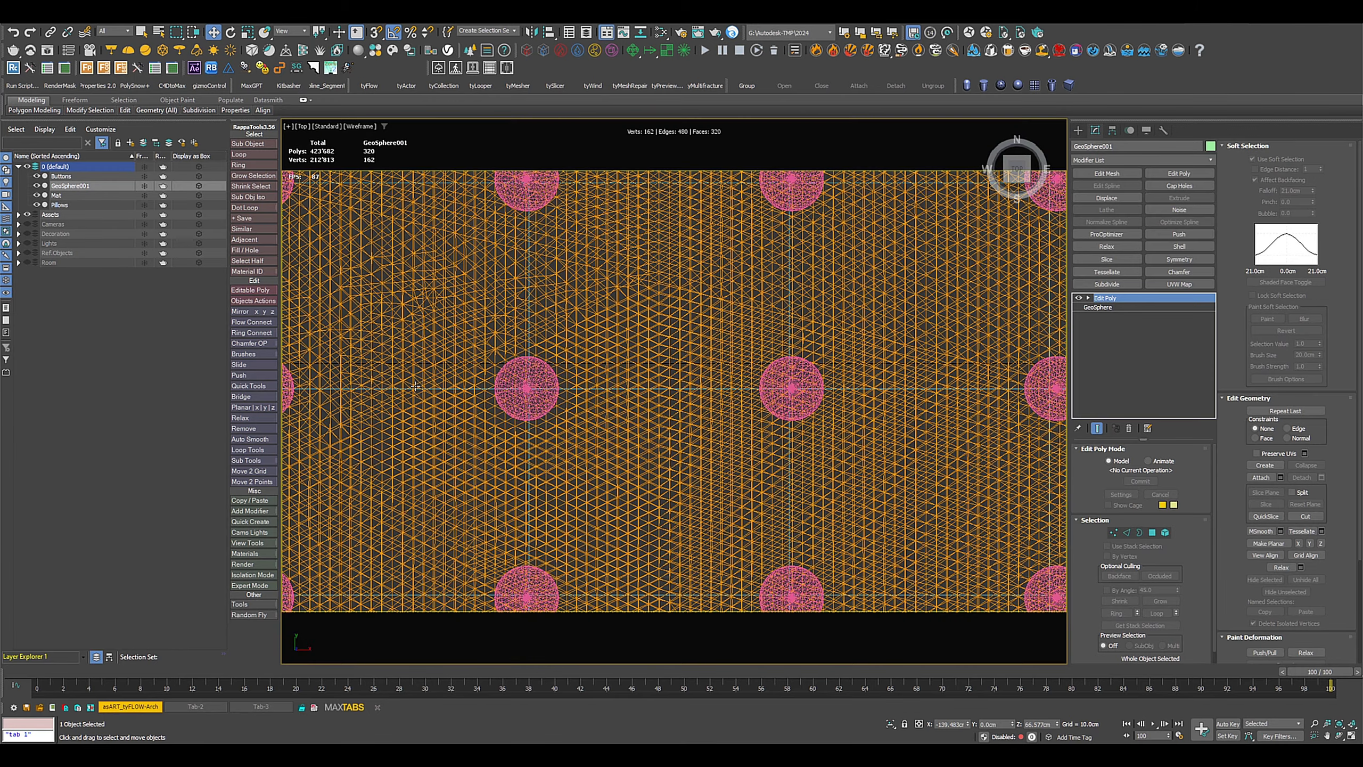
scroll(560, 378, "down", 10)
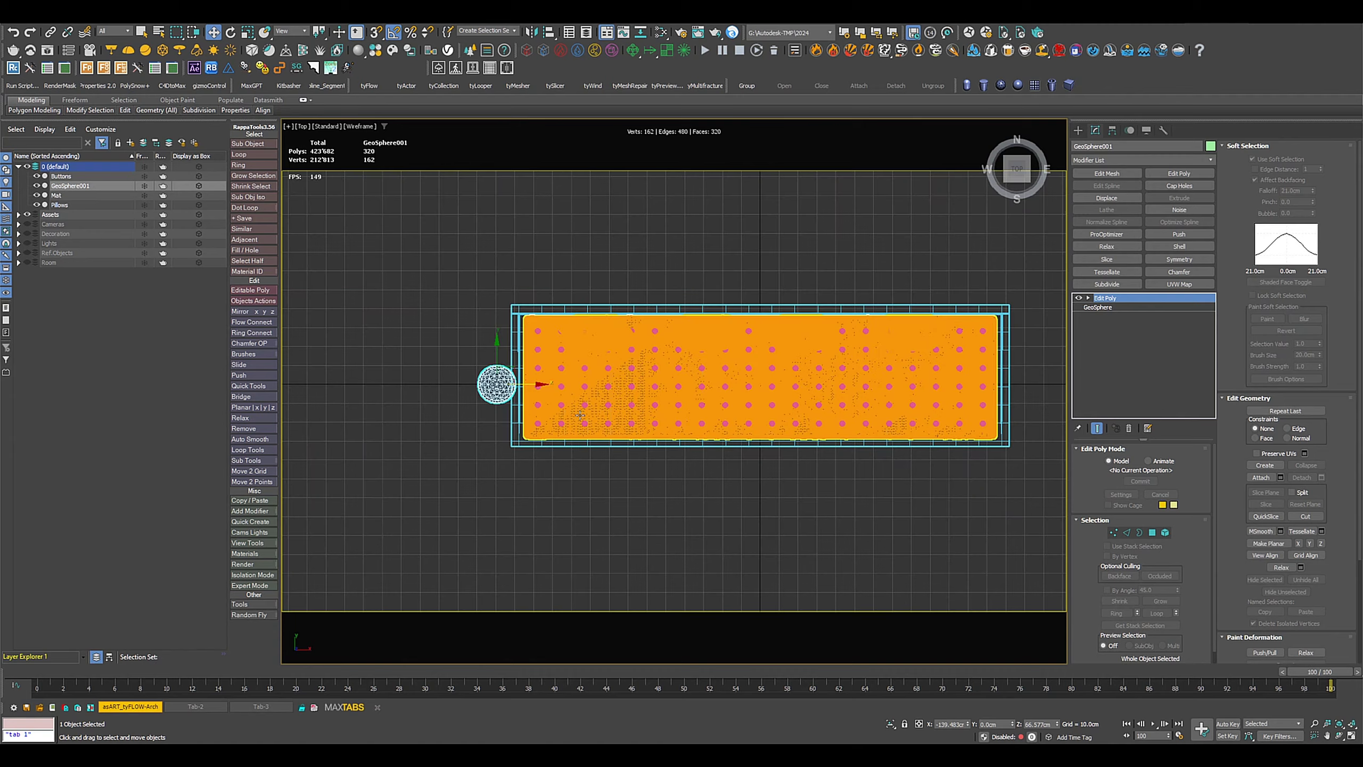
scroll(547, 417, "up", 5)
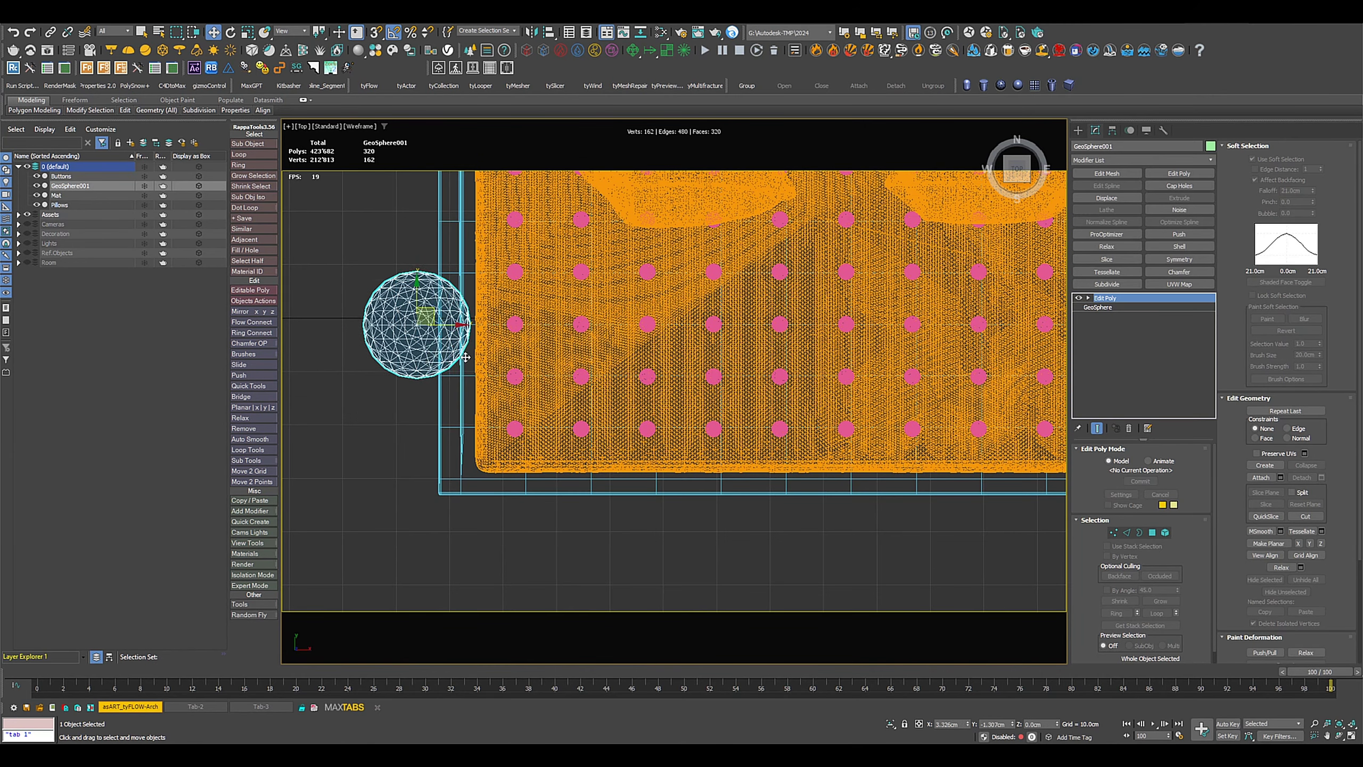
left_click_drag(466, 357, 465, 469)
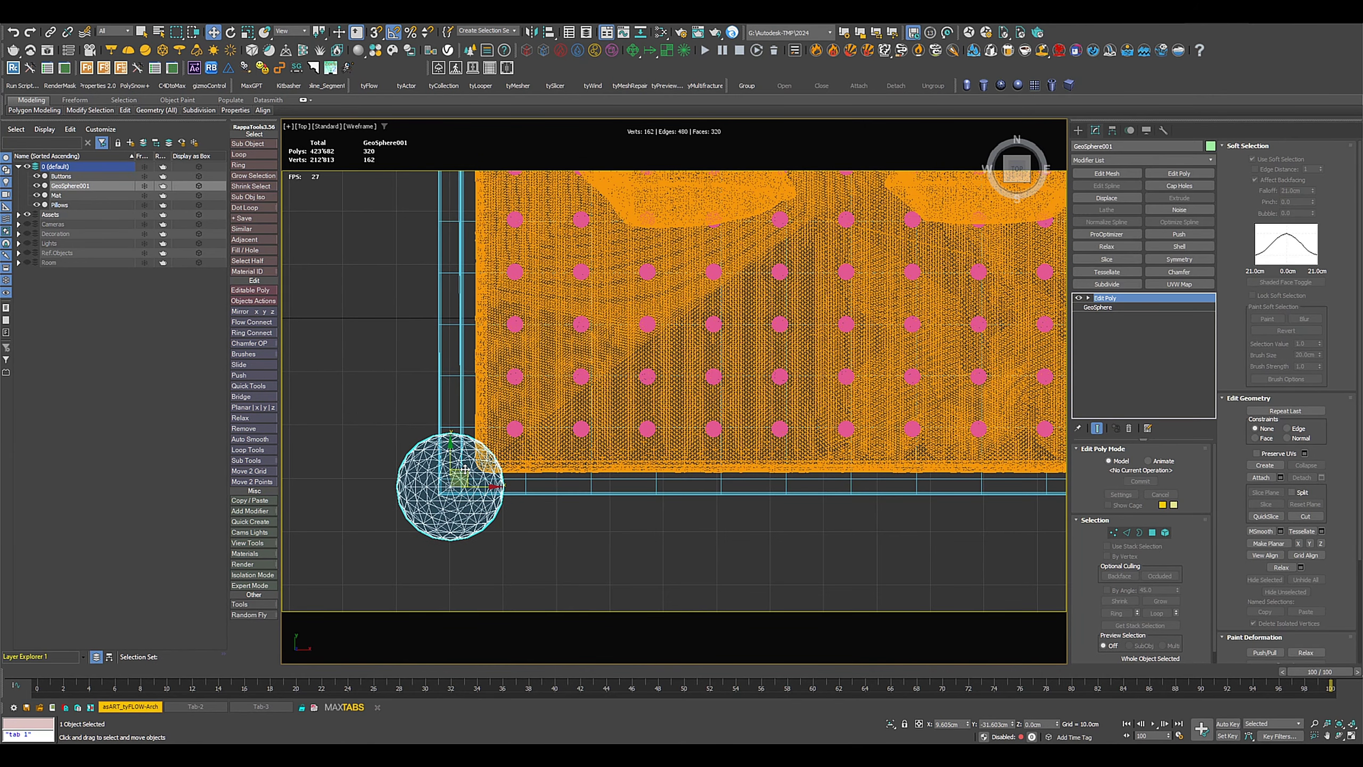
scroll(557, 456, "down", 2)
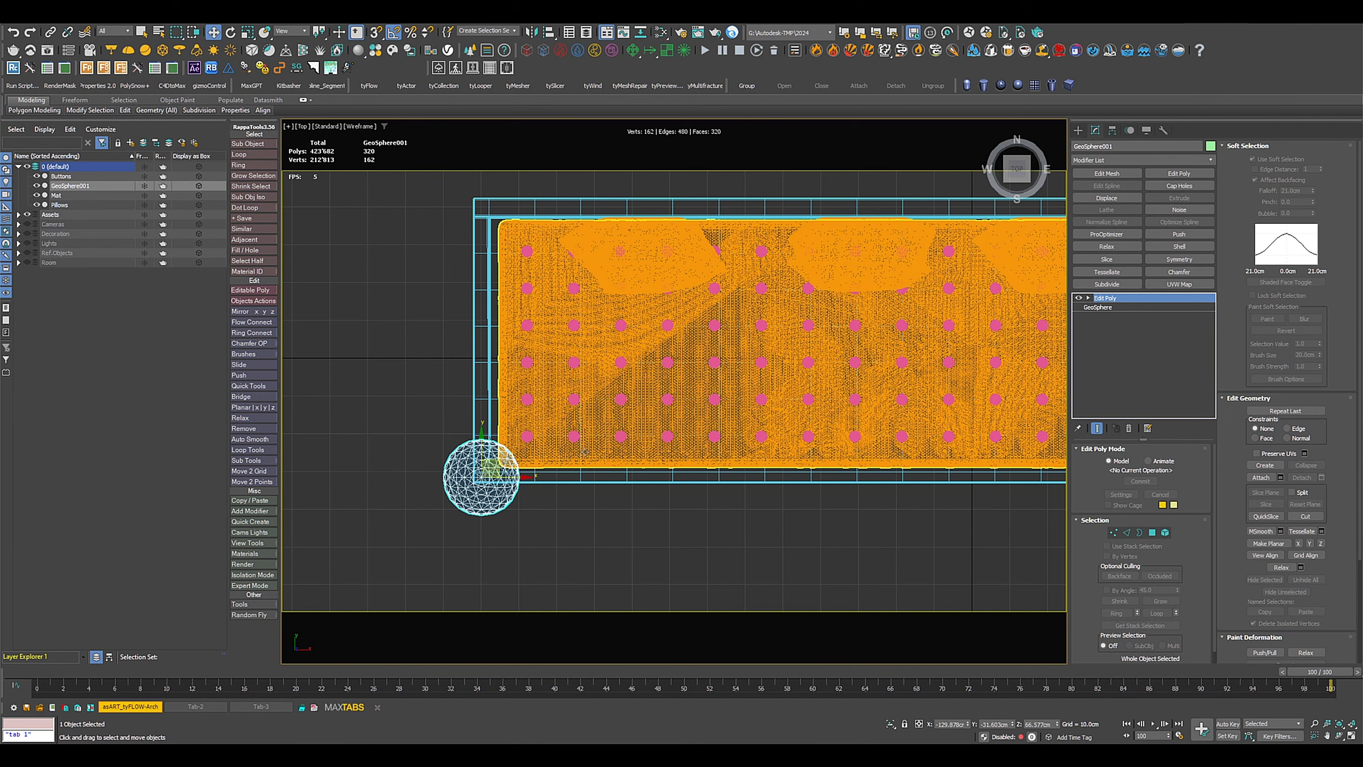
Step: Raise the egg vertically in the perspective view so it hovers well above the bench corner
key("p")
middle_click_drag(552, 430, 516, 413, "alt")
left_click_drag(503, 362, 504, 290)
mouse_move(594, 400)
middle_mouse_down()
mouse_move(648, 404)
mouse_move(590, 391)
middle_mouse_up()
Step: Create a tyFlow object in front of the bench with an icon of about 12.7 cm and set its time step to 1/6 frame
left_click(368, 86)
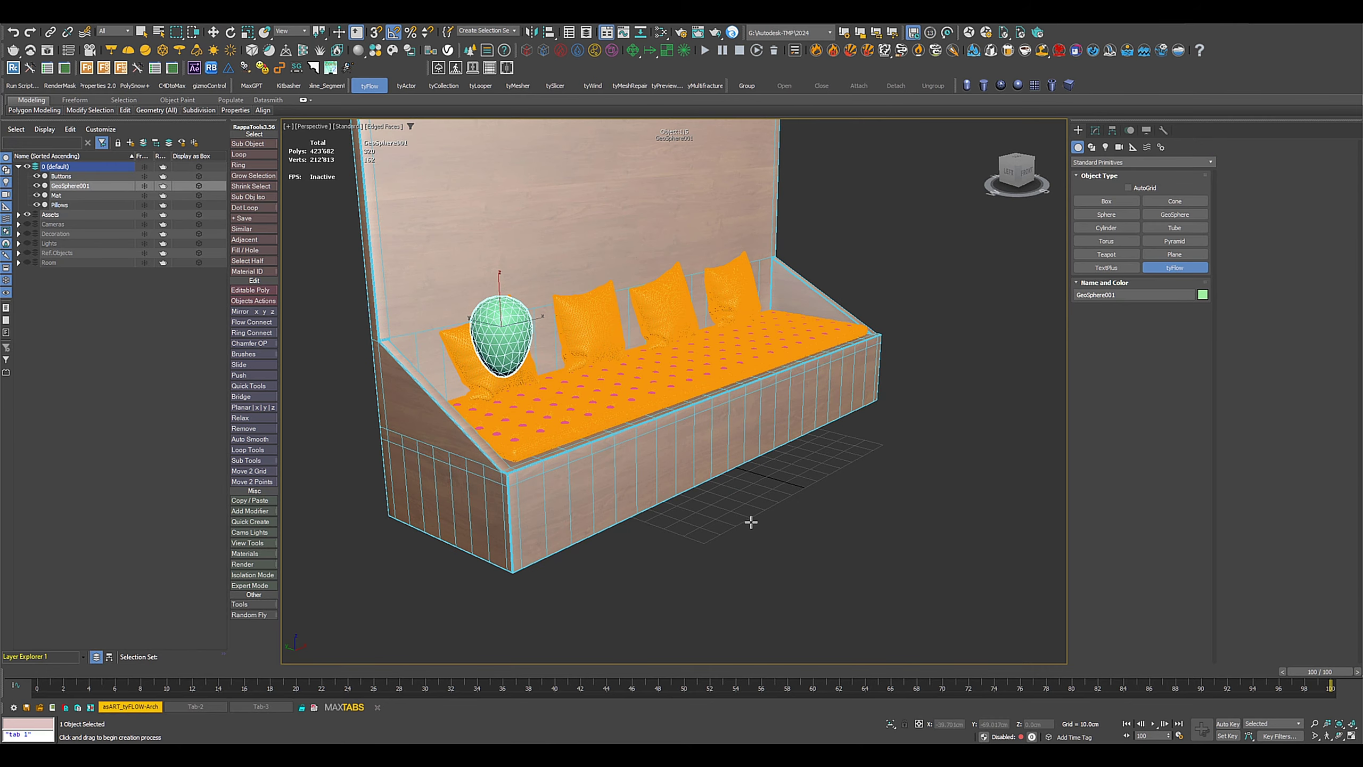
left_click_drag(767, 497, 796, 513)
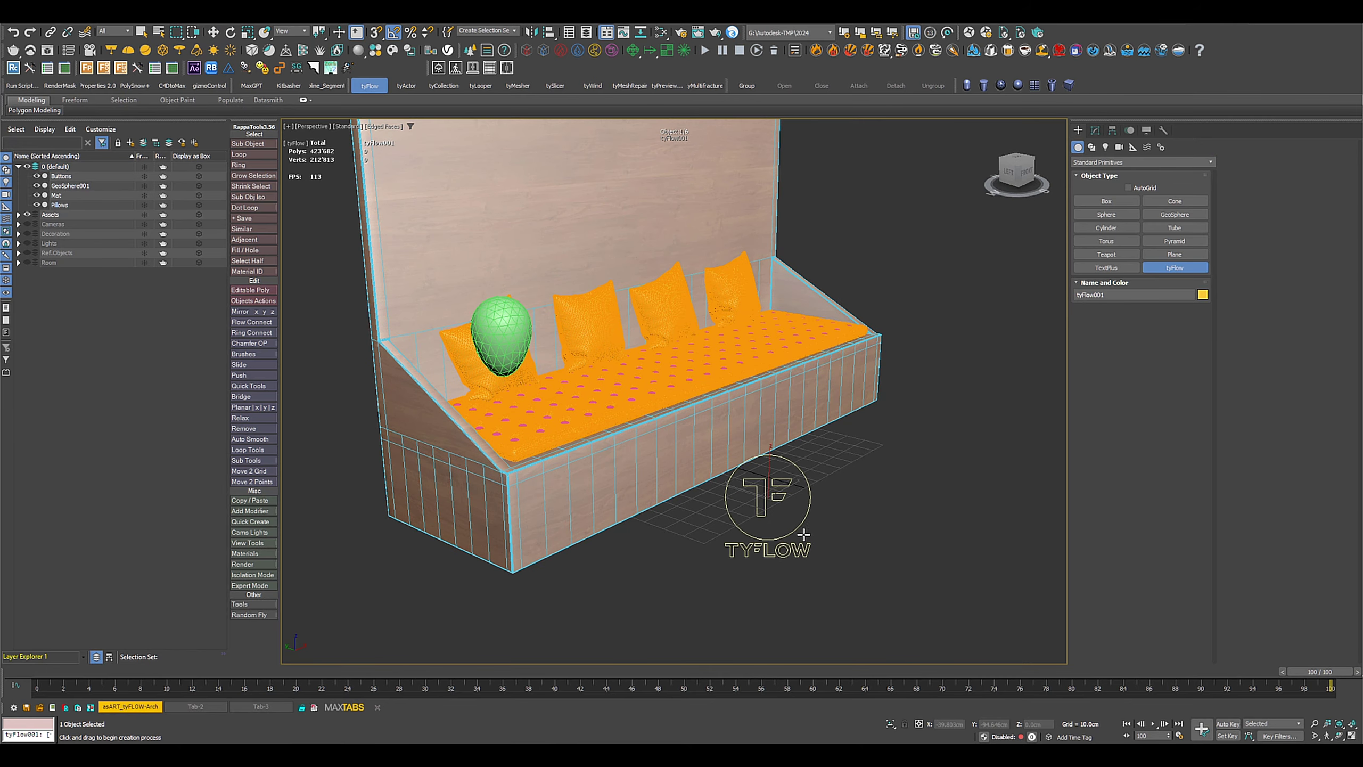
left_click(1096, 132)
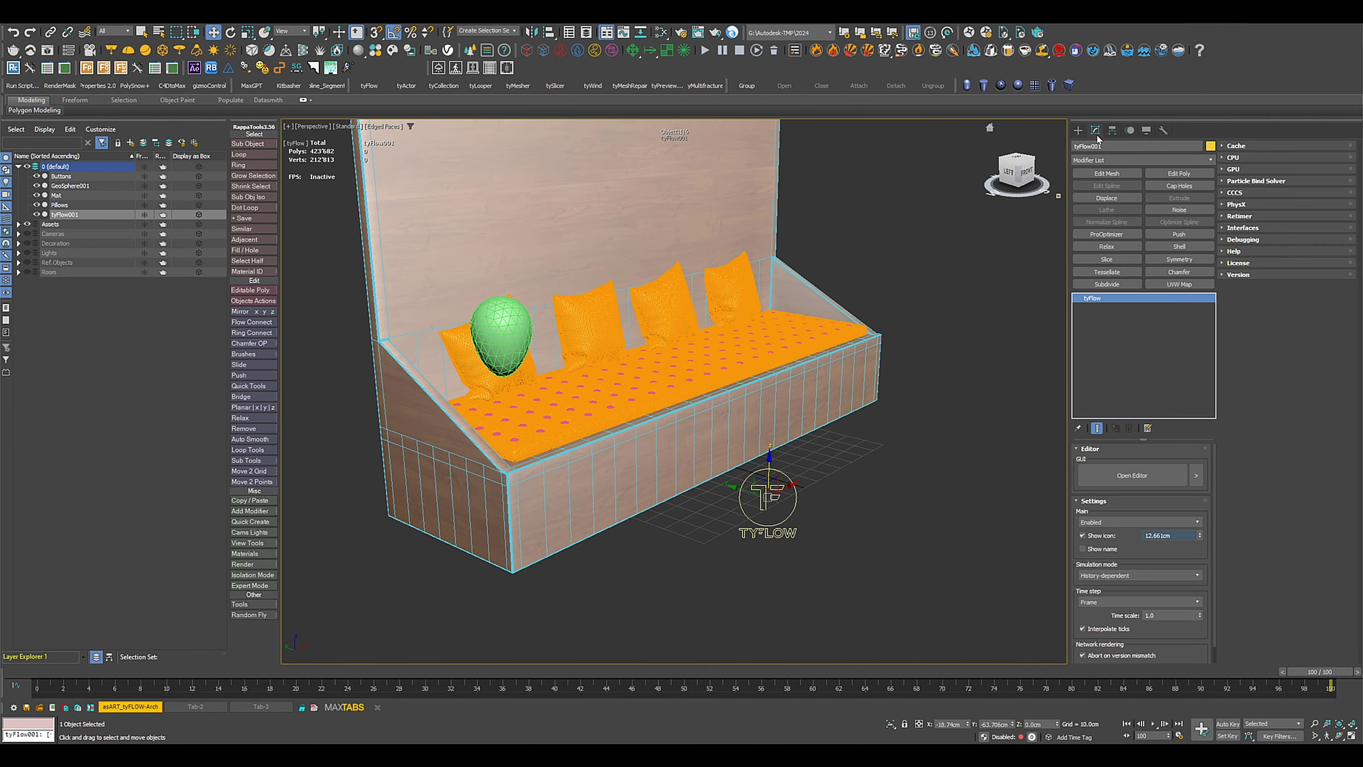
left_click(1095, 604)
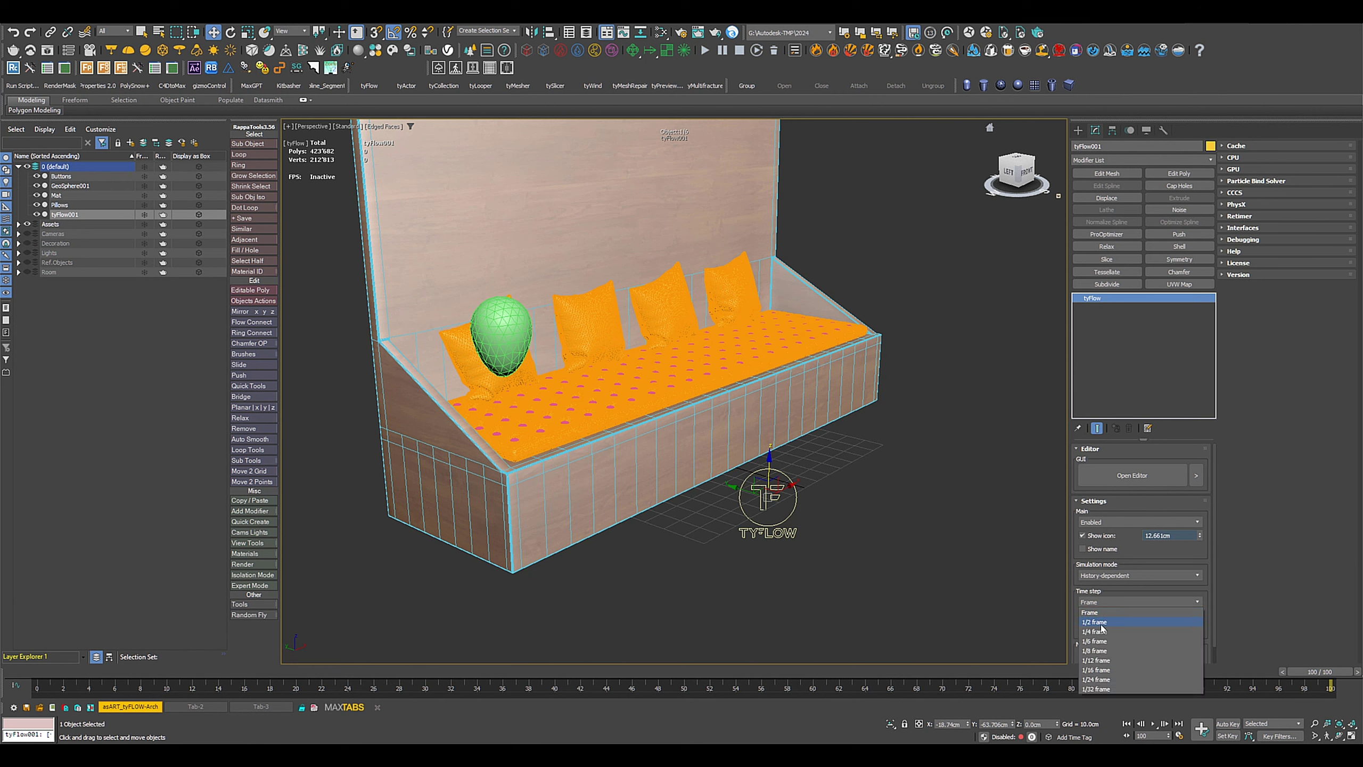
left_click(1095, 641)
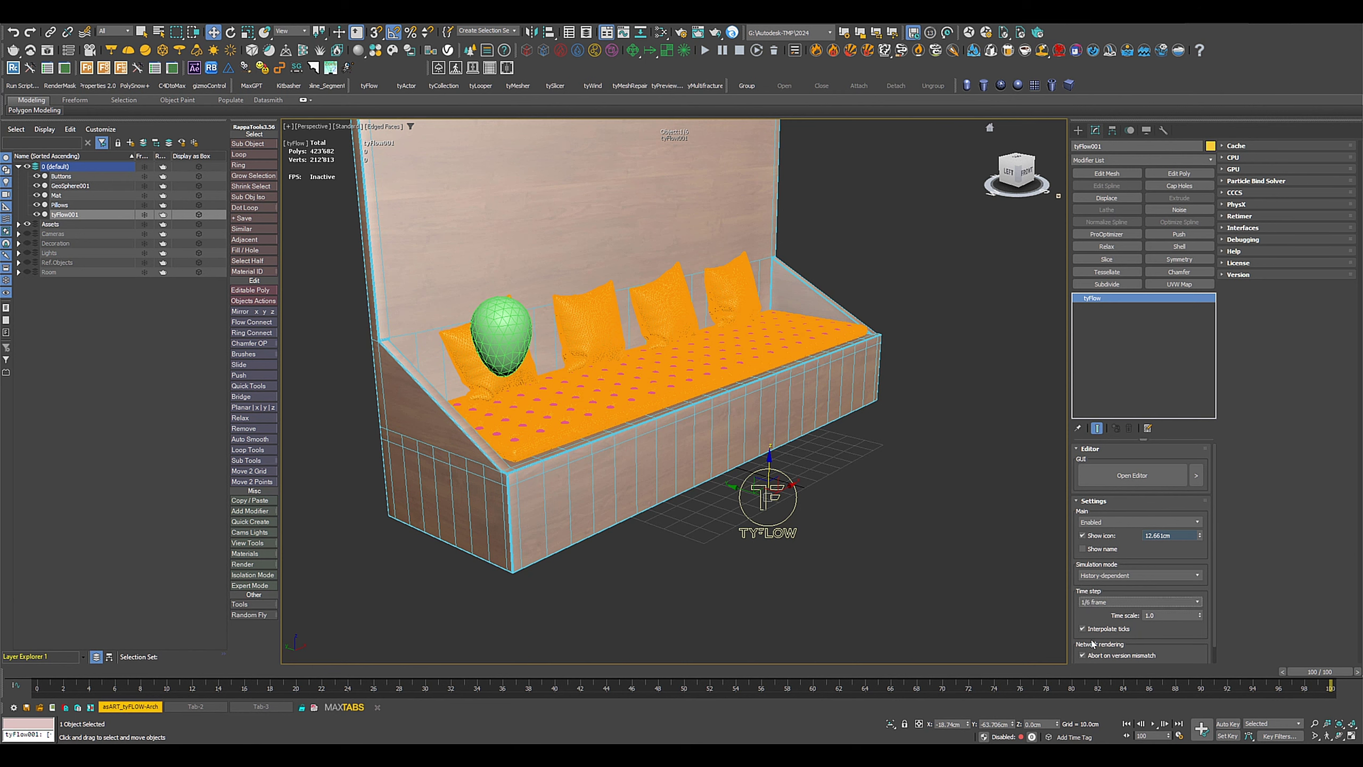
Step: In the tyFlow editor, create an event with a Birth Objects operator that uses the egg-shaped geosphere
left_click(1132, 477)
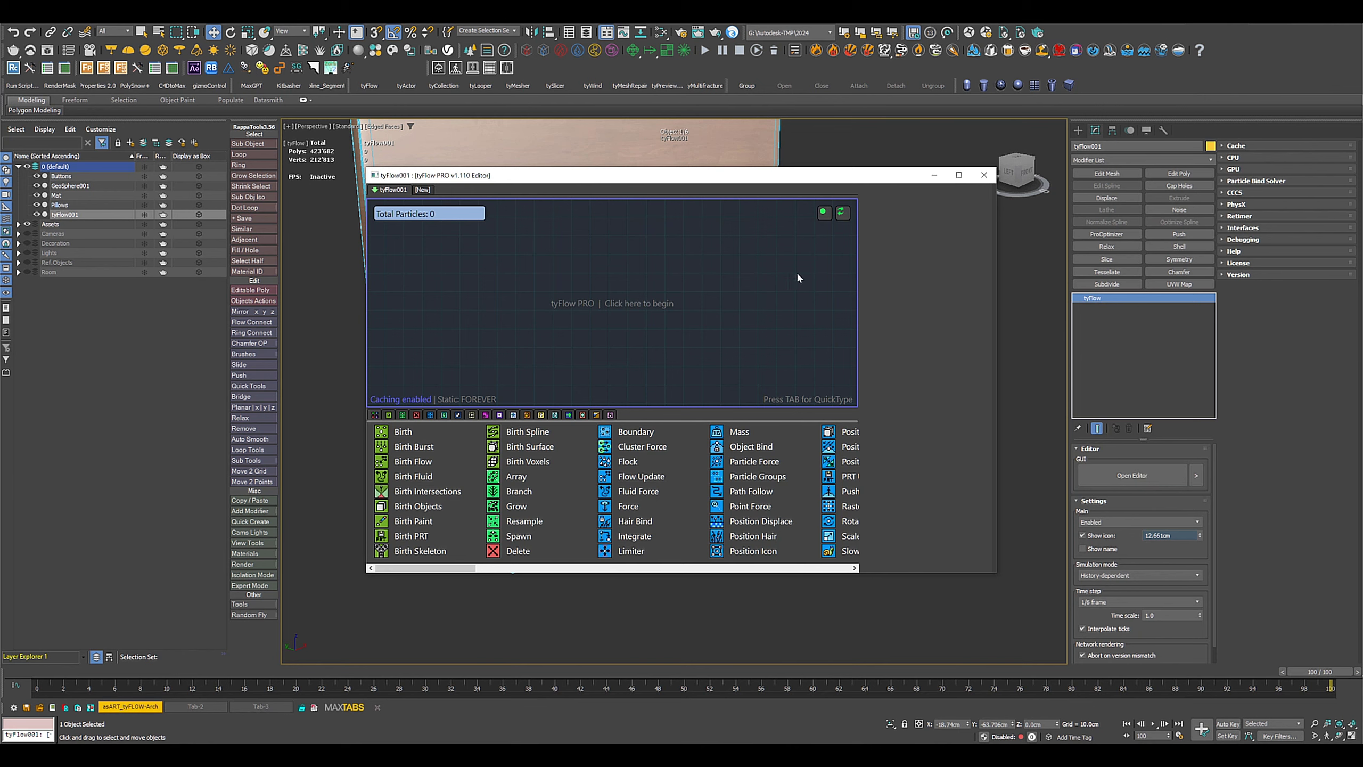
left_click_drag(627, 184, 877, 187)
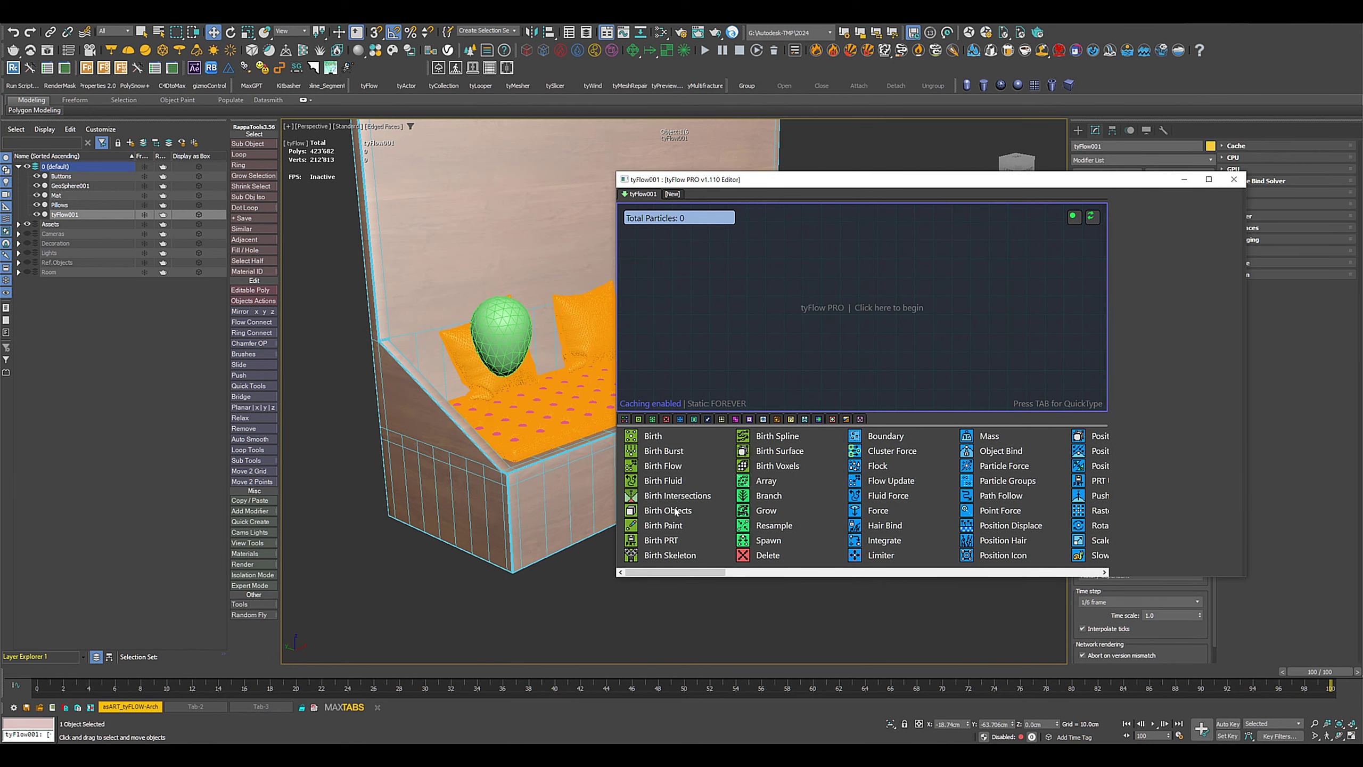
left_click_drag(712, 267, 711, 268)
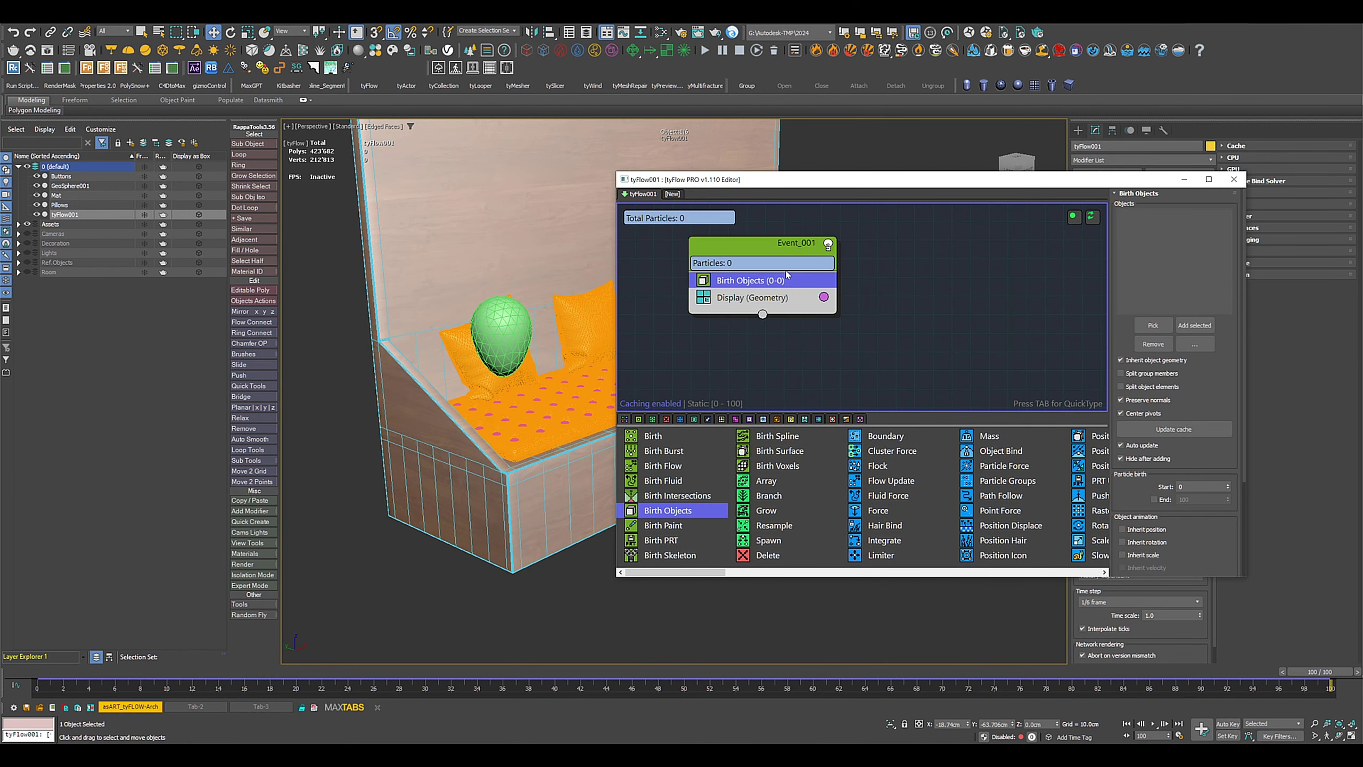
left_click(1153, 324)
left_click(498, 327)
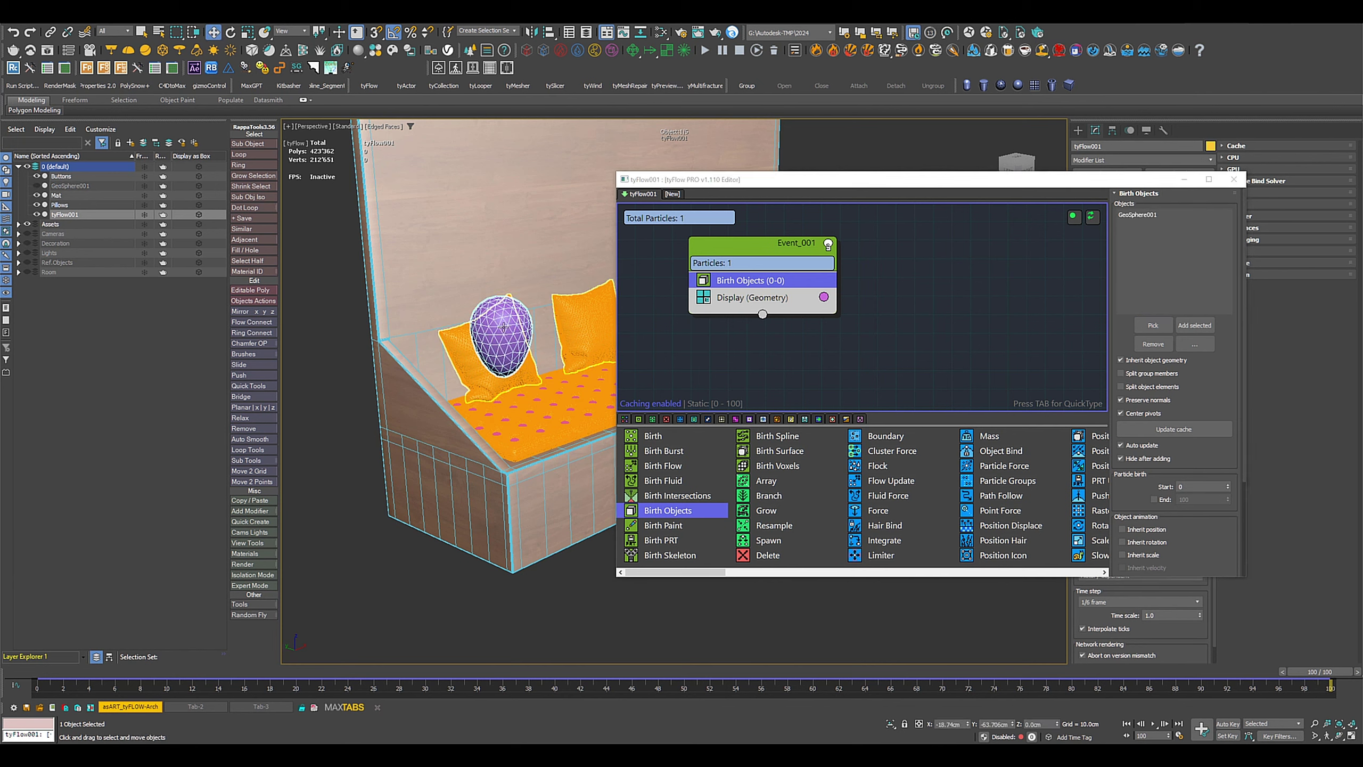
Step: Add Cloth Bind and Modify Bindings operators to the first event, between Birth Objects and Display
scroll(841, 486, "right", 3)
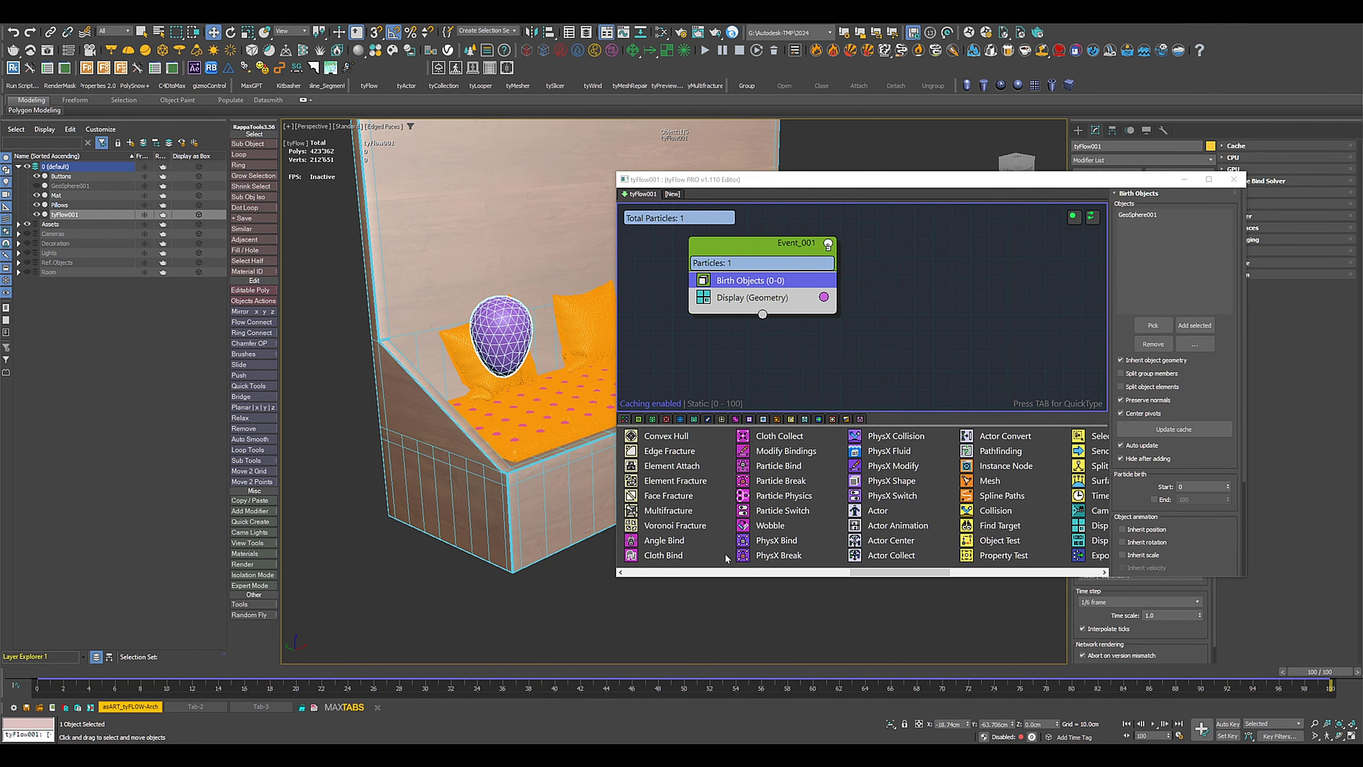
left_click_drag(766, 295, 767, 293)
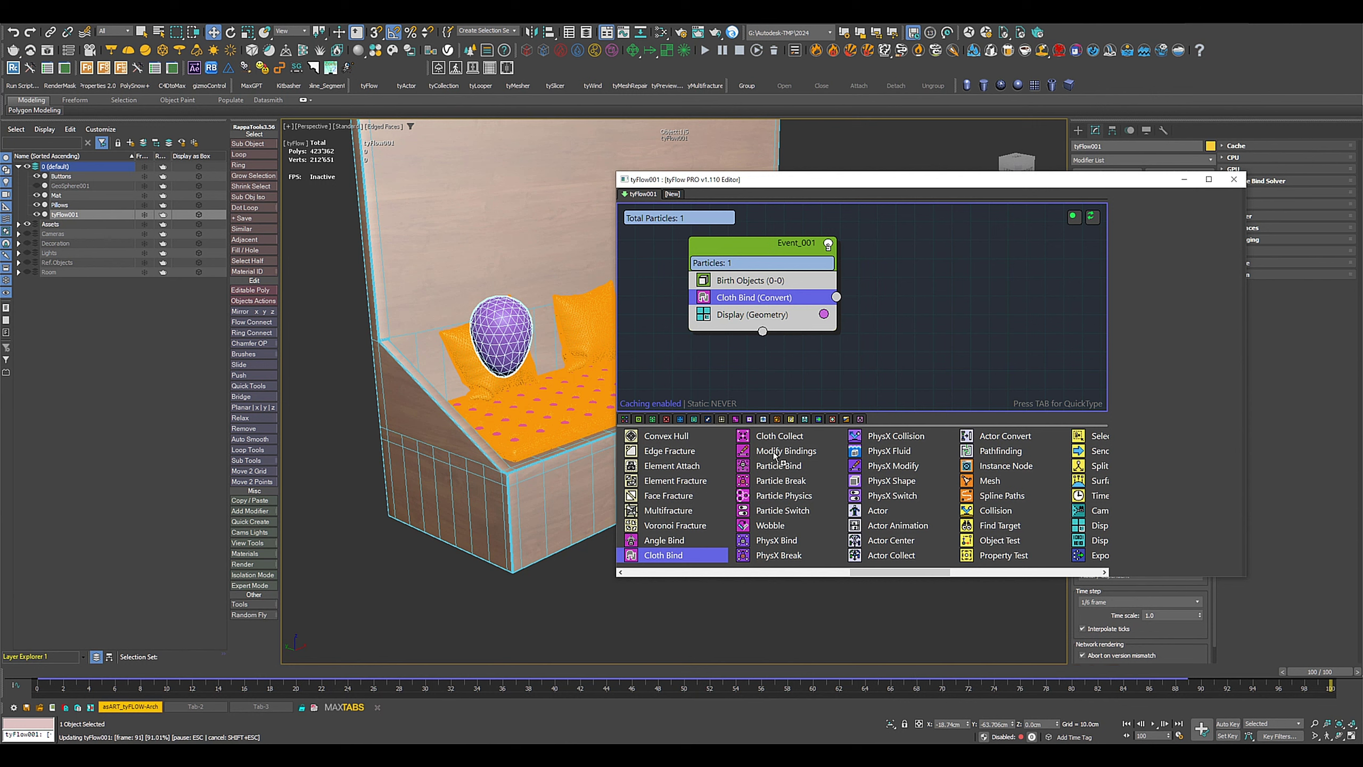
left_click_drag(726, 319, 727, 318)
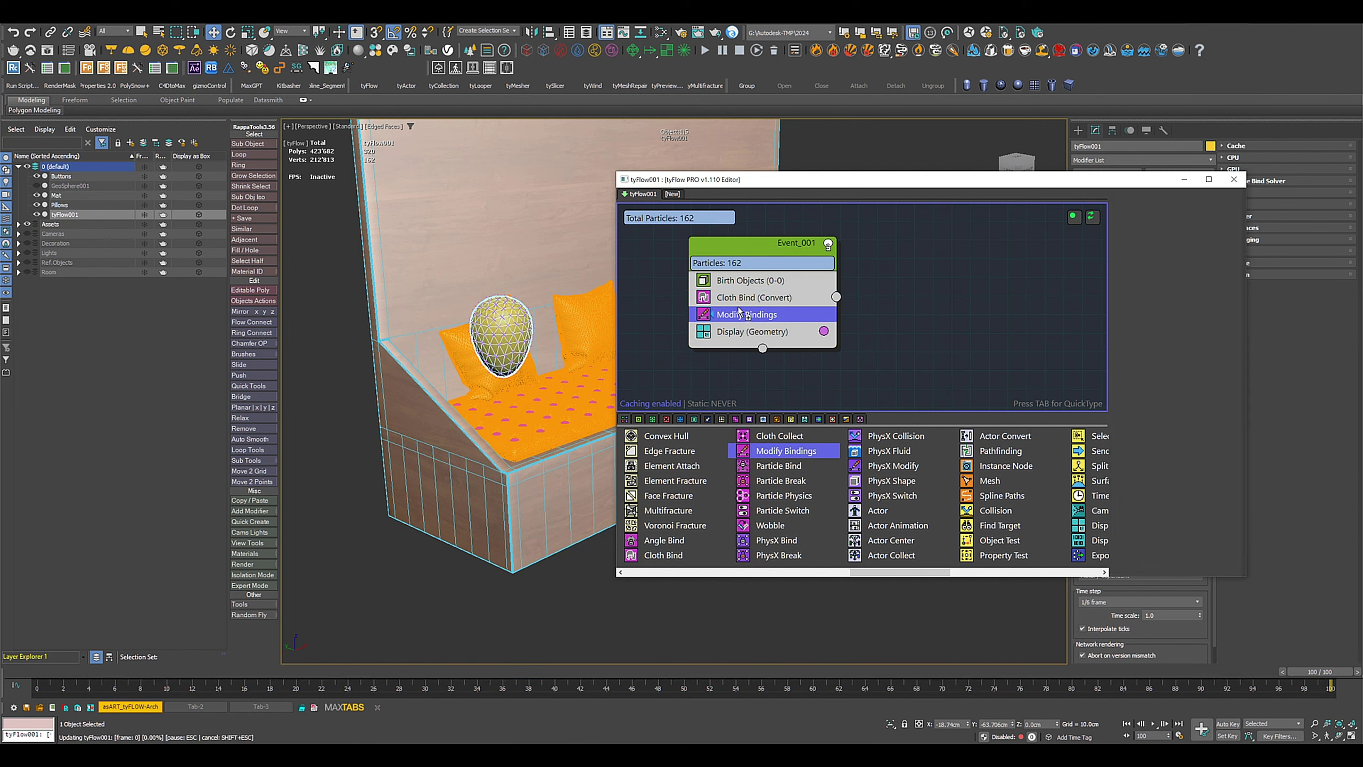
Step: Keep the Modify Bindings timing at On event entry and set its cloth inflation to 1 cm
left_click(1131, 219)
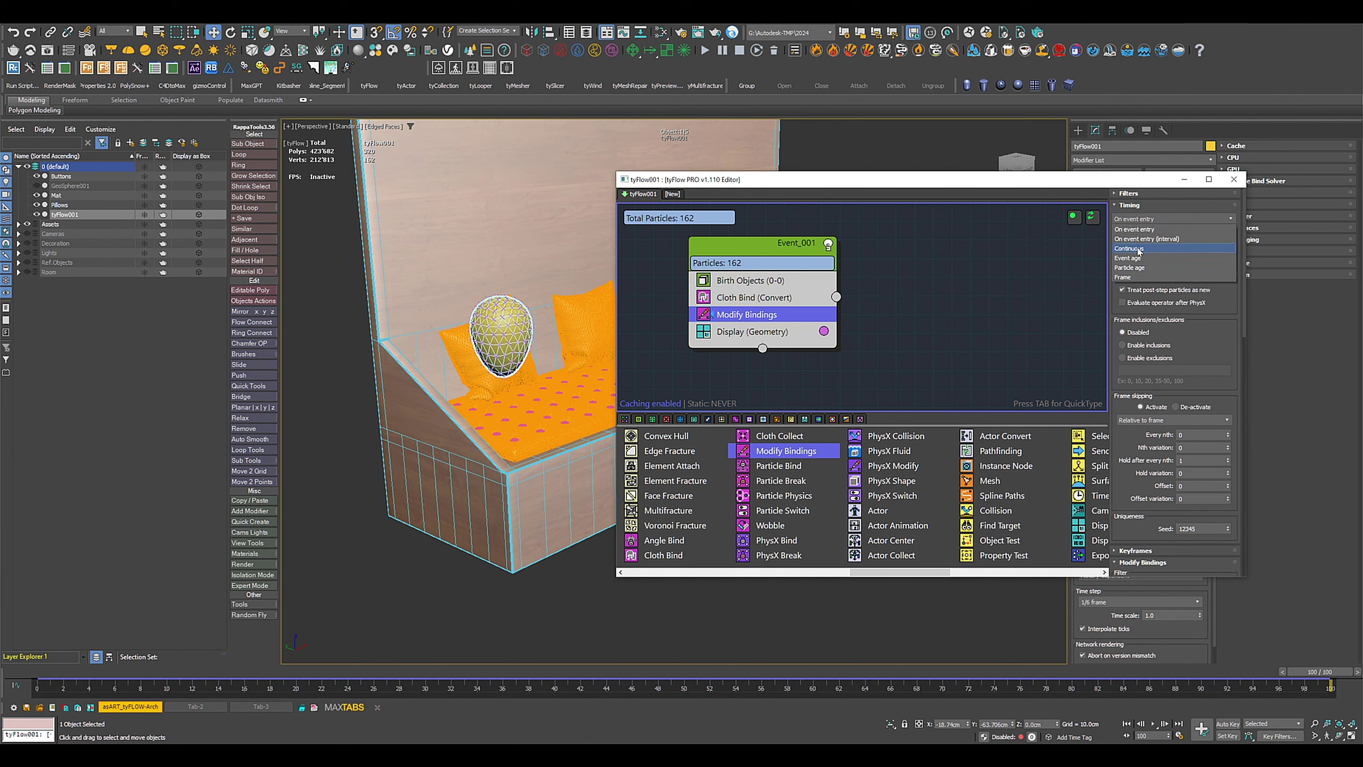
left_click(1135, 229)
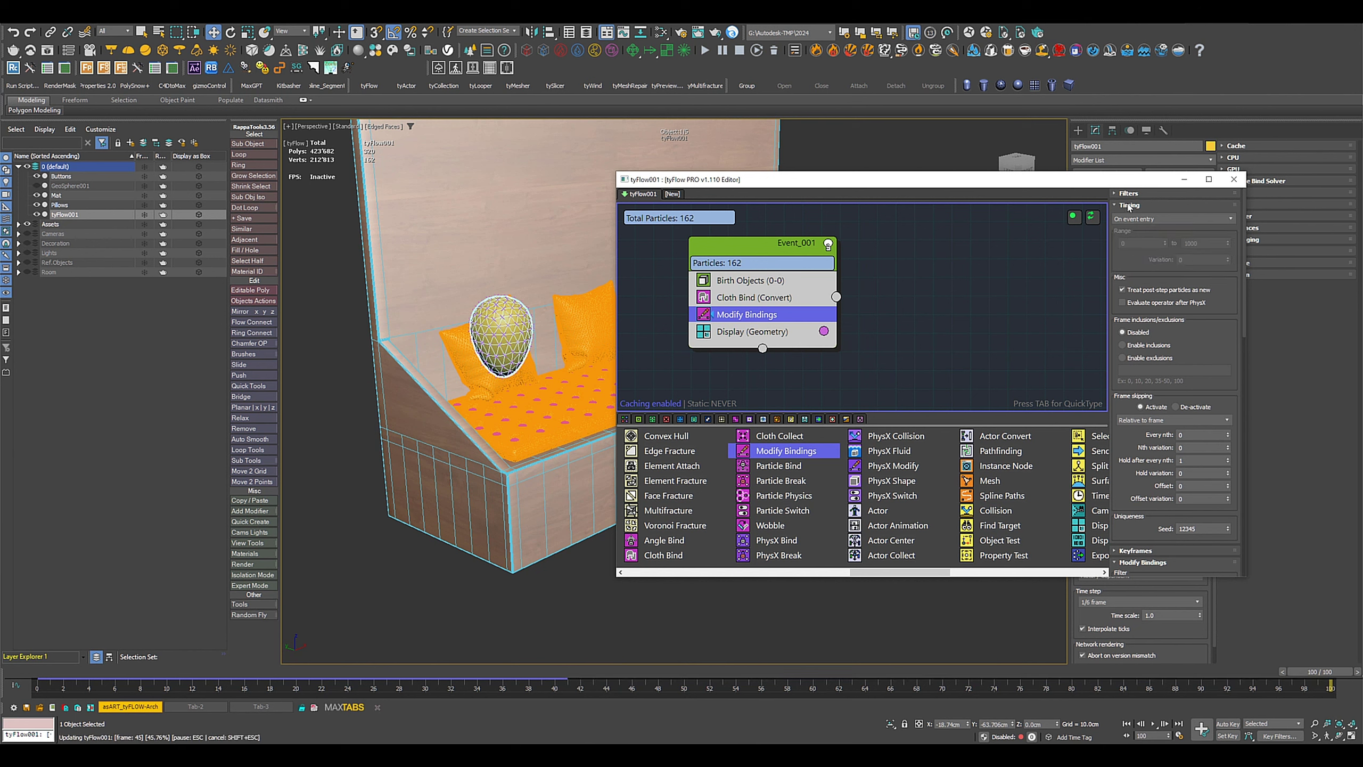
left_click(1129, 206)
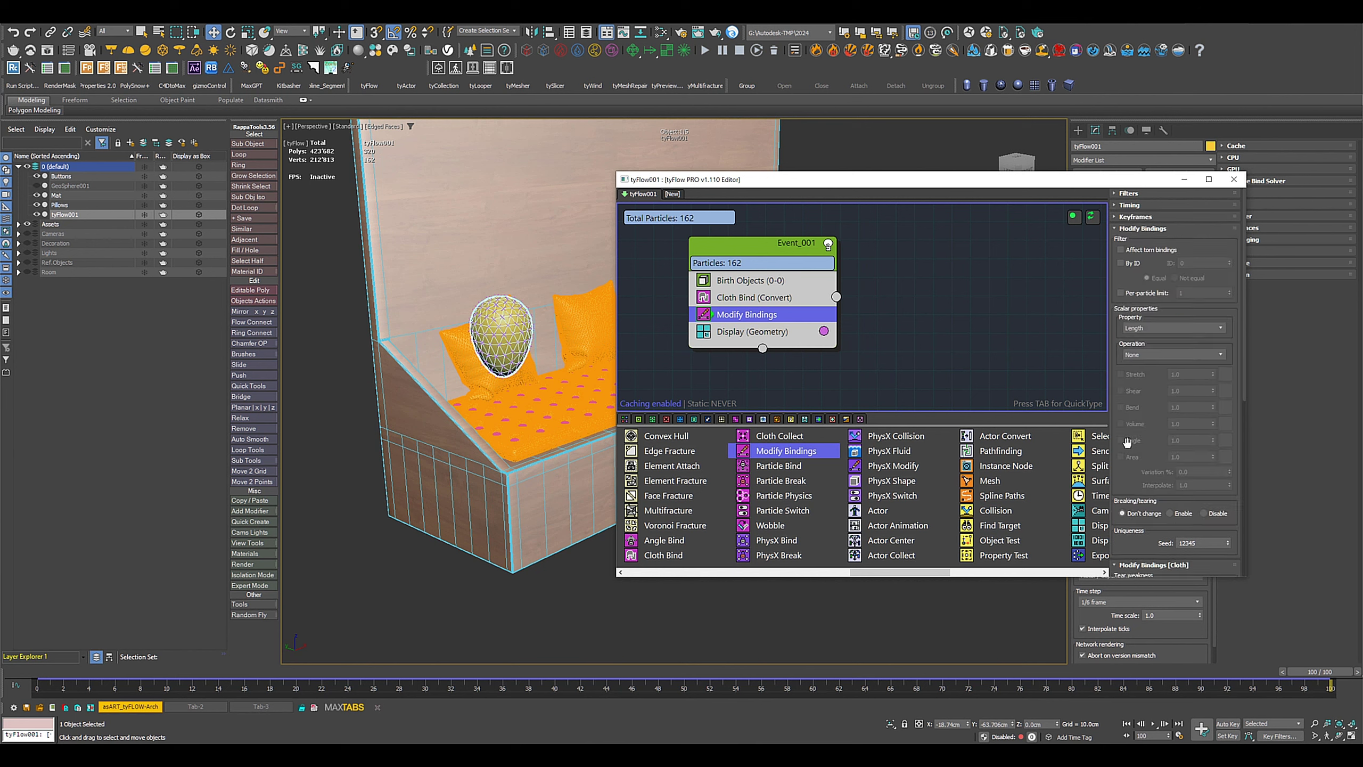
left_click(1130, 230)
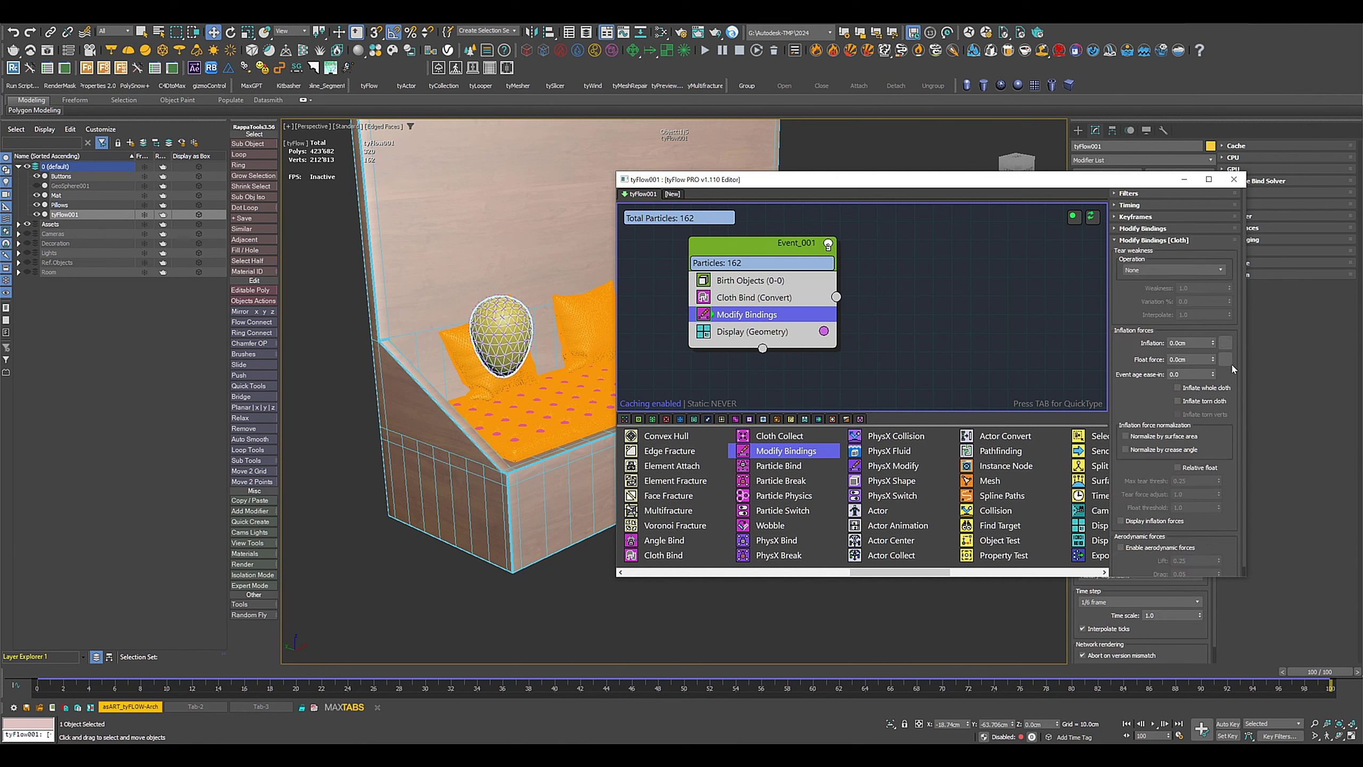
double_click(1195, 343)
type("1")
key("Return")
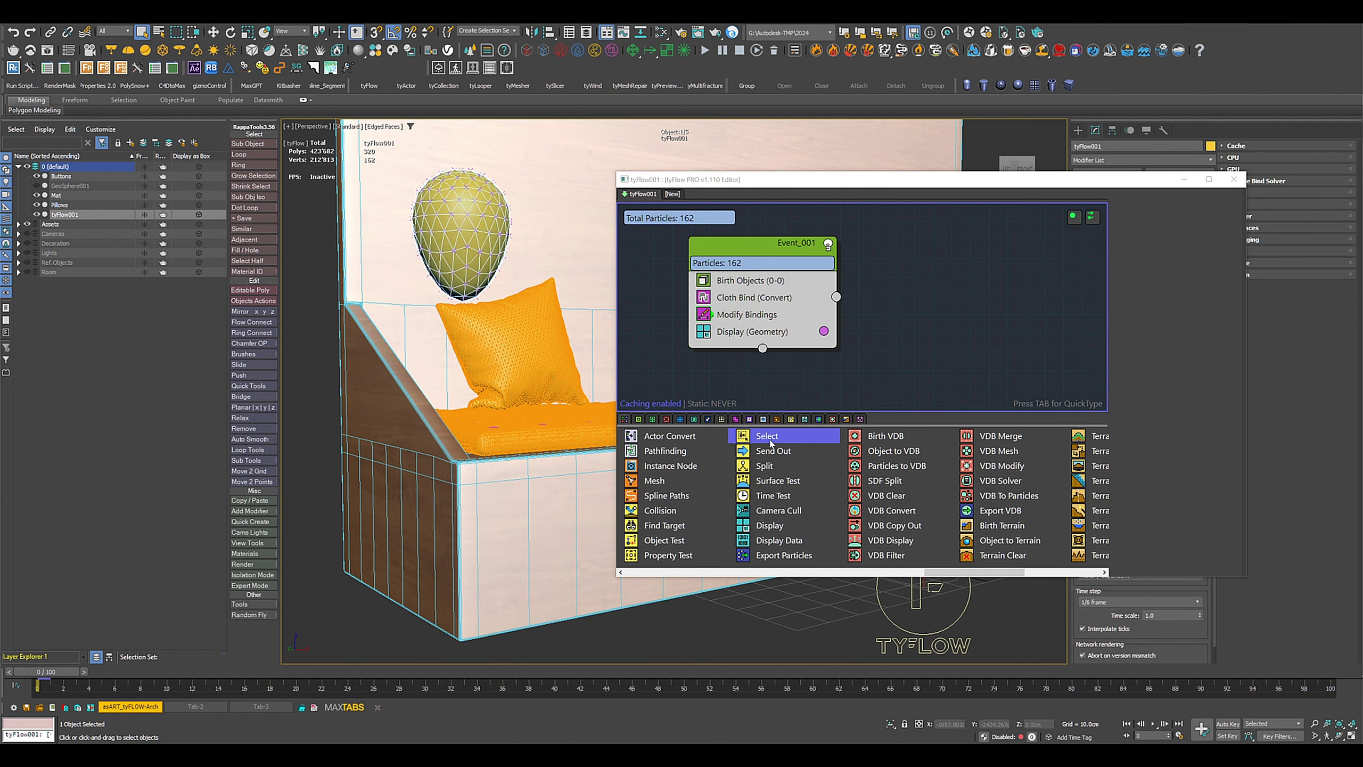
Step: Add a Select operator below Modify Bindings and pick the egg's lowest particle for its selection
left_click_drag(770, 442, 751, 330)
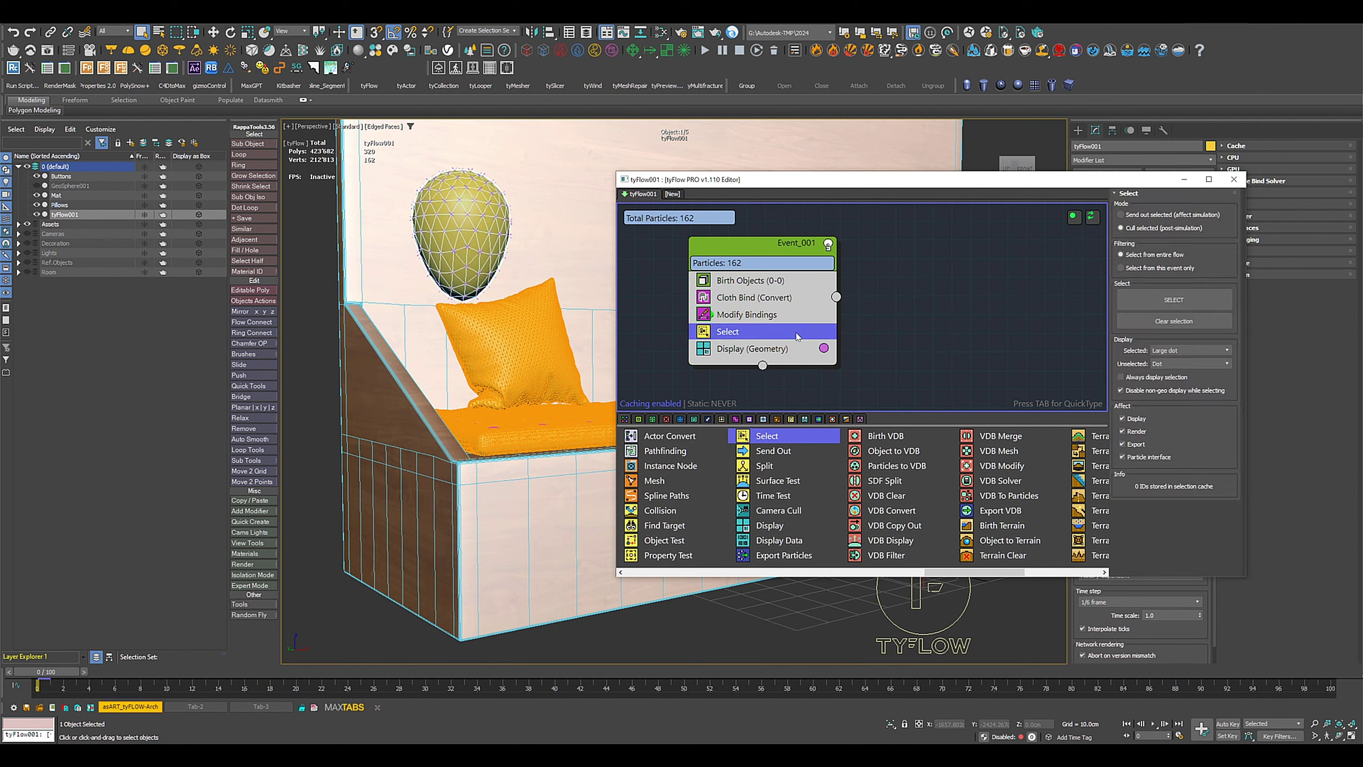
left_click(1135, 304)
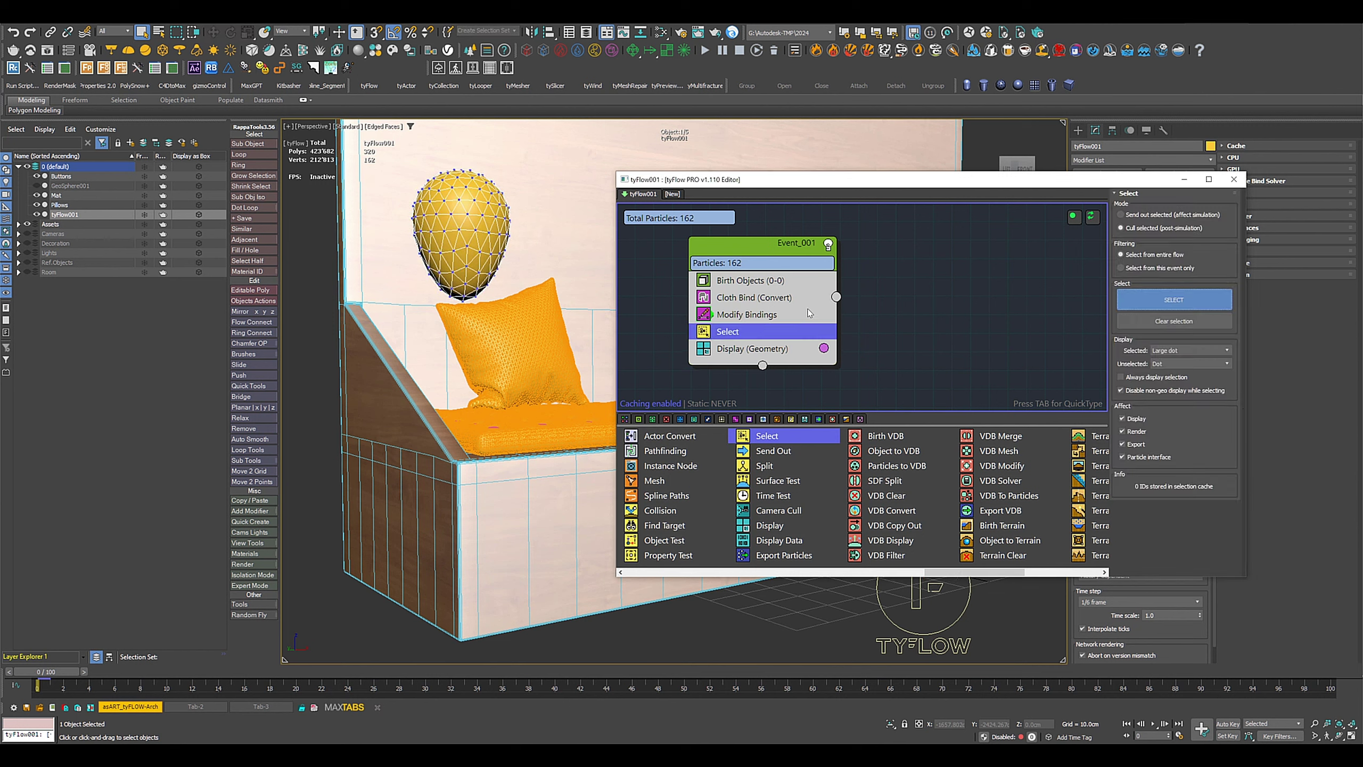
left_click(465, 313)
scroll(465, 315, "up", 5)
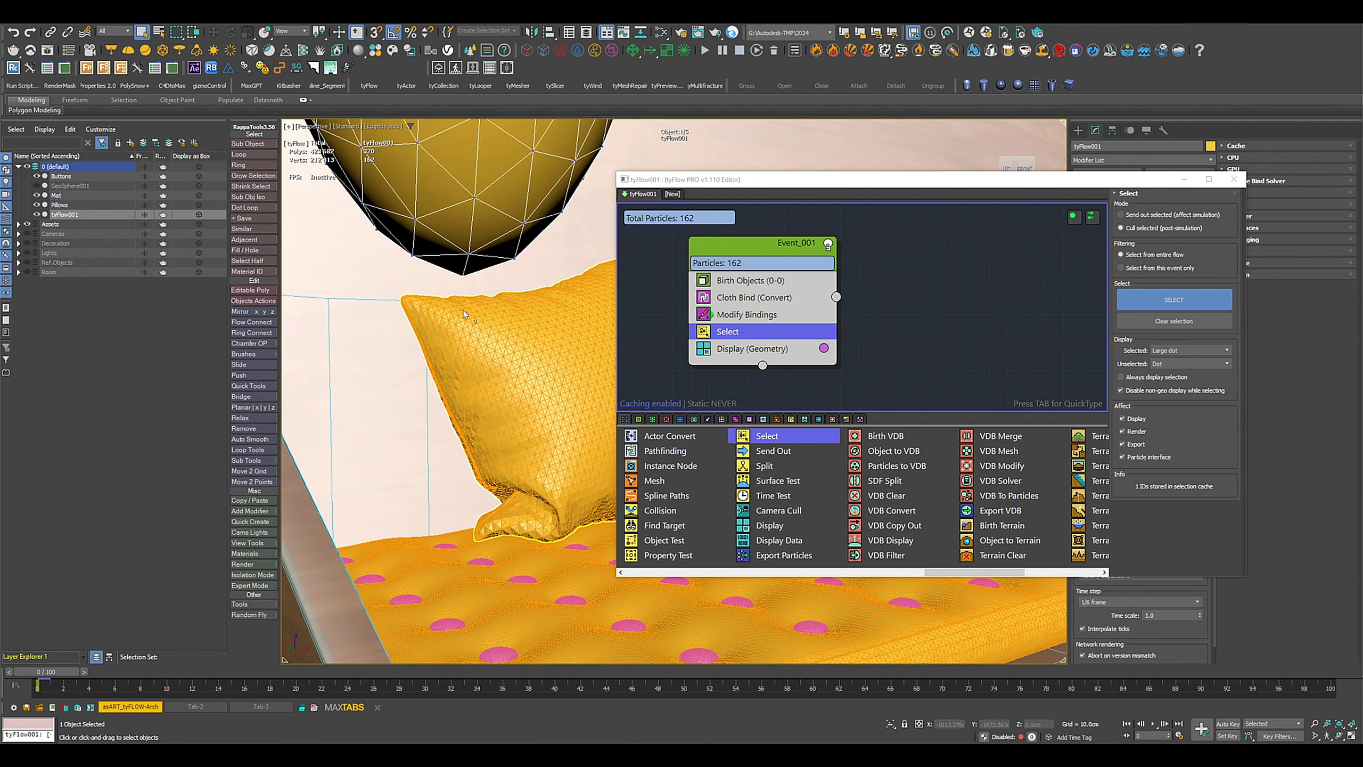
scroll(465, 314, "up", 6)
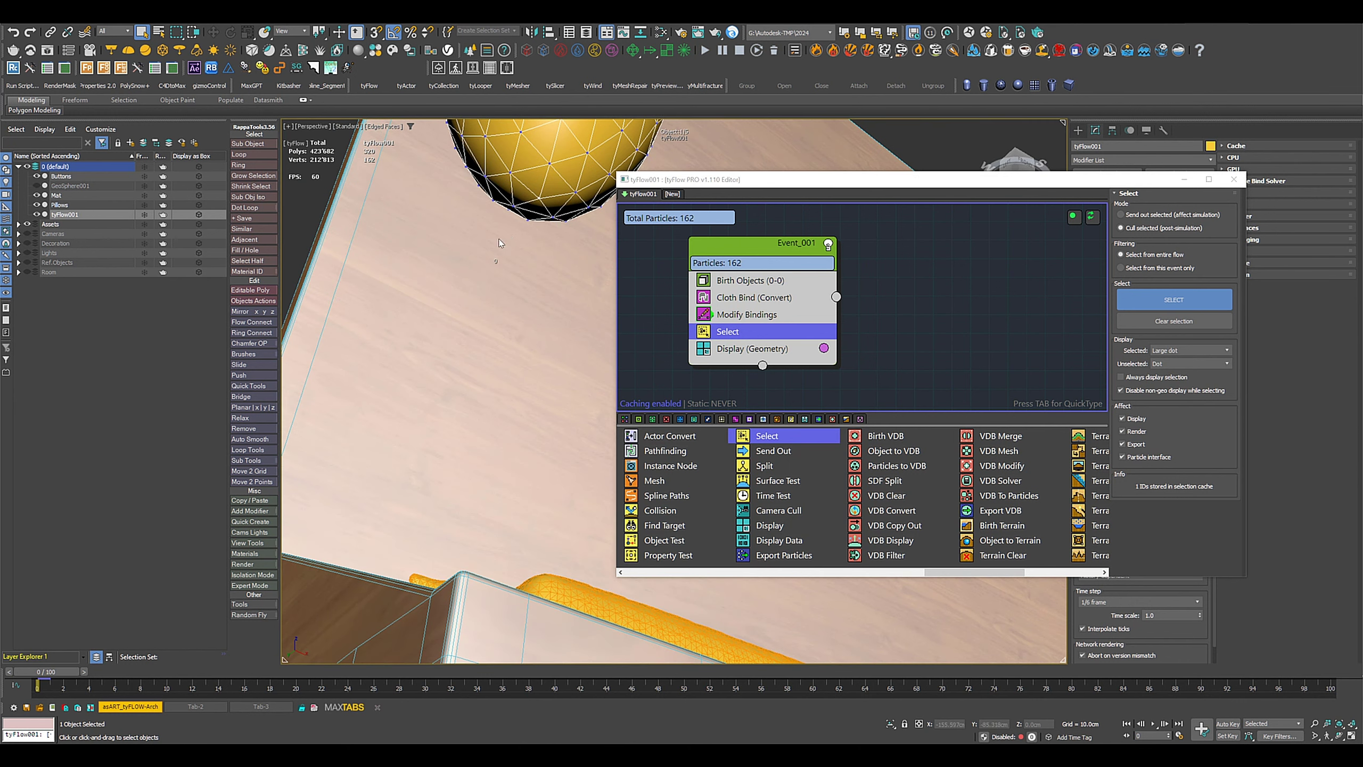
scroll(538, 200, "up", 4)
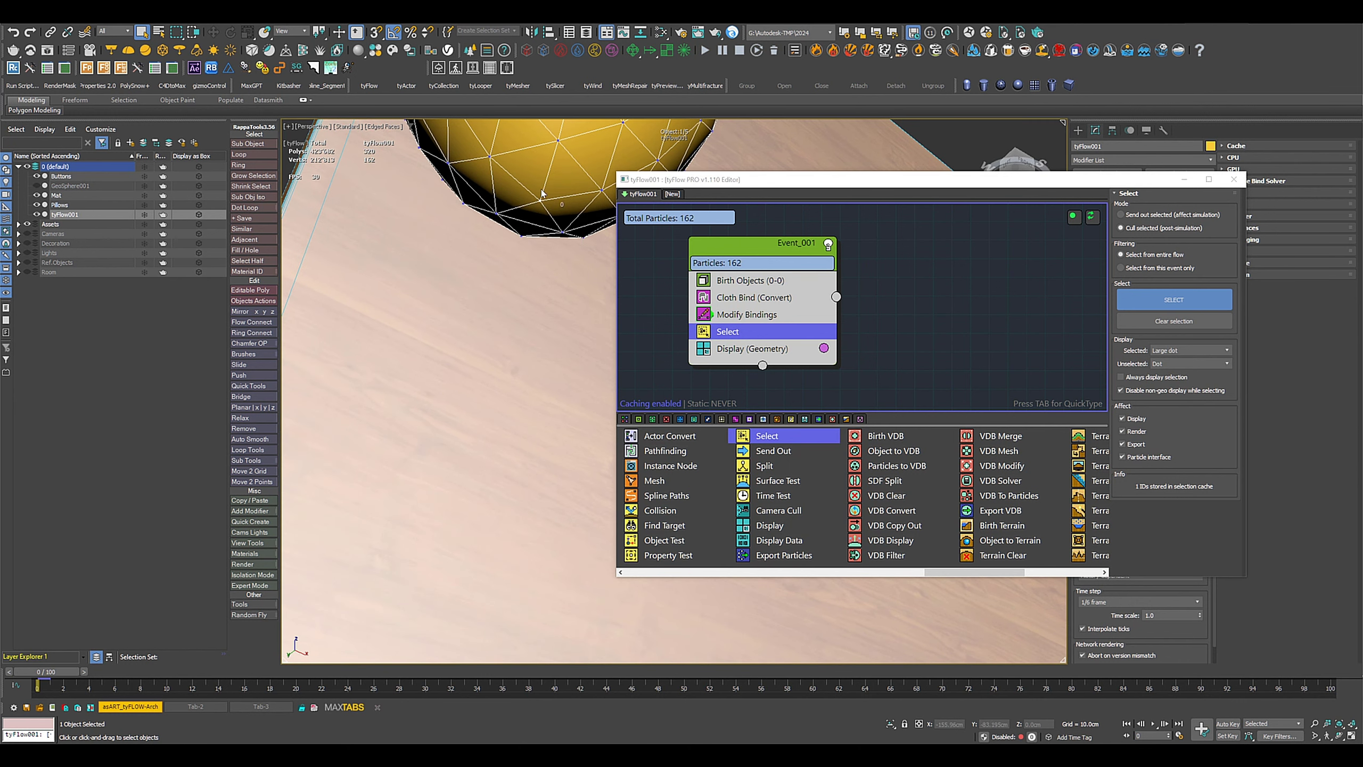
scroll(485, 296, "down", 6)
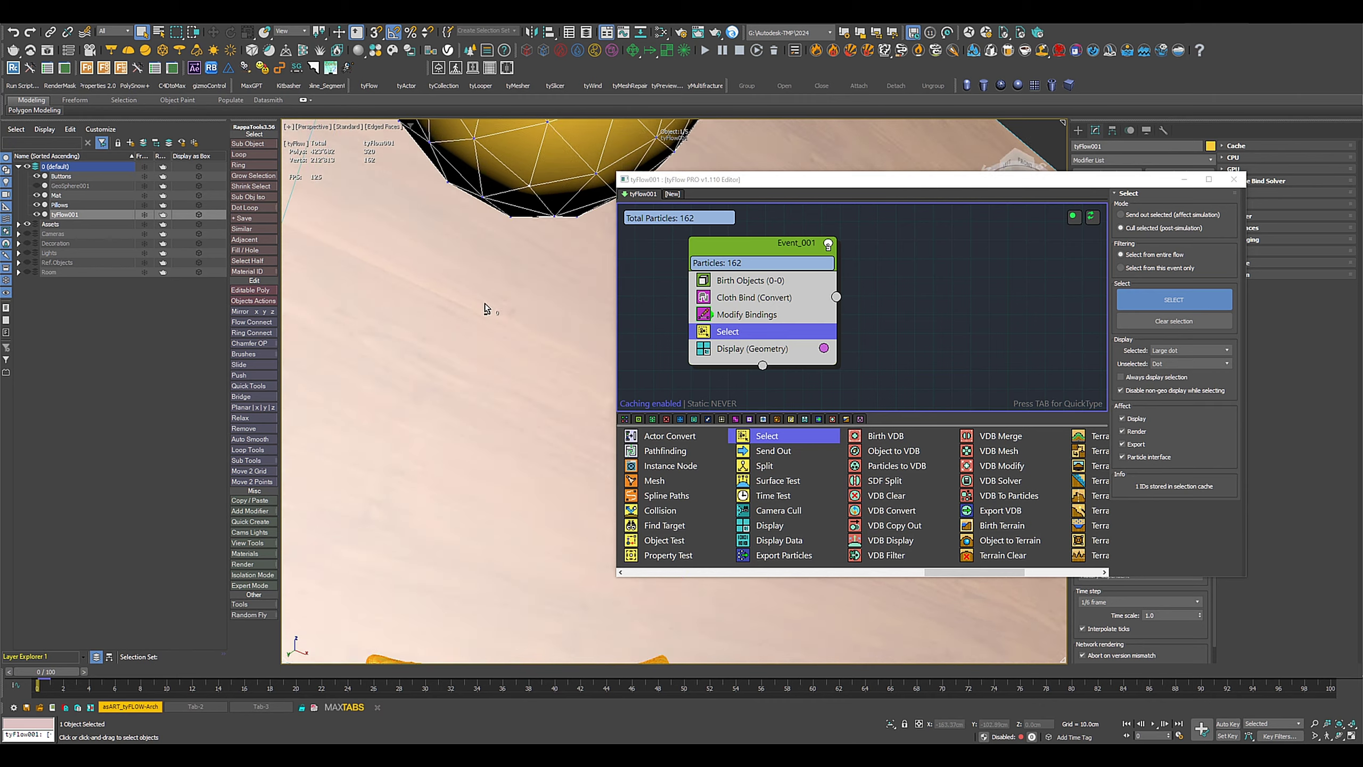
middle_click_drag(489, 293, 481, 338, "alt")
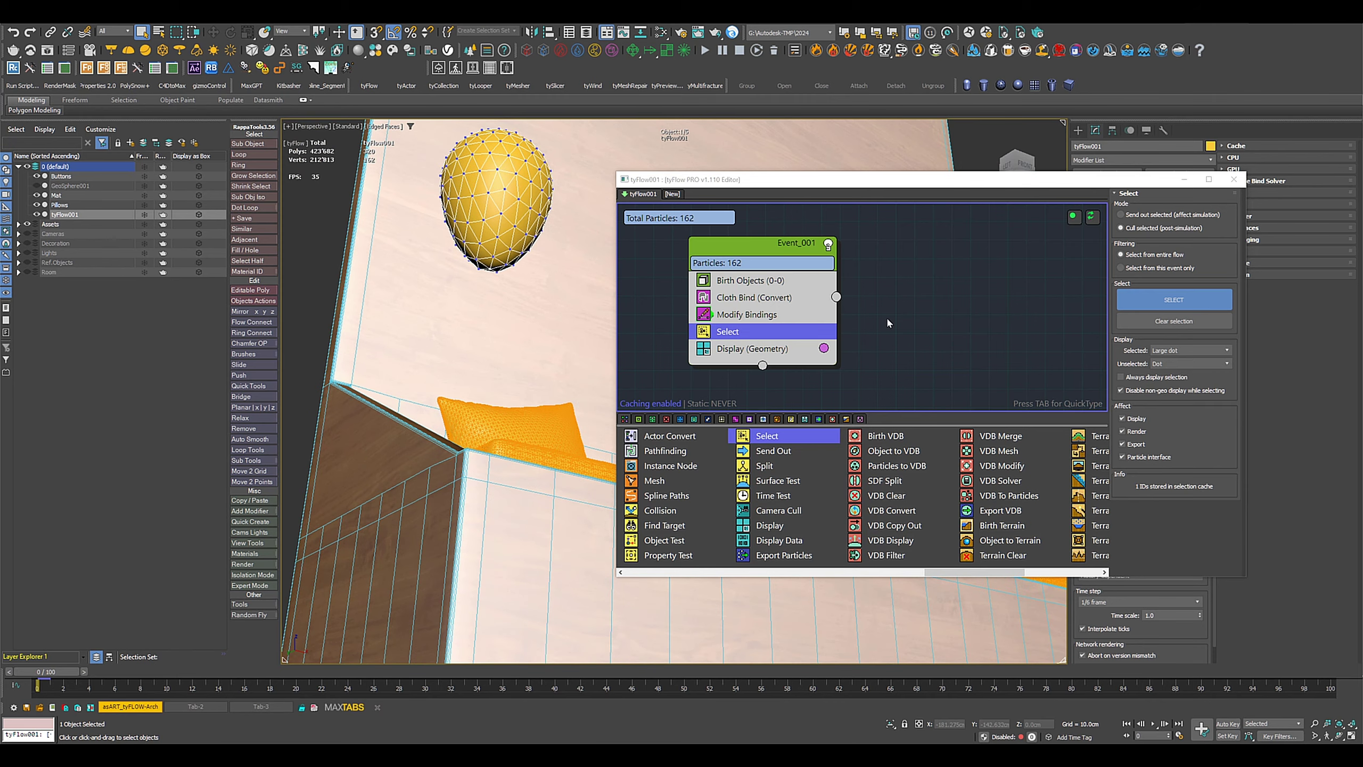
Step: Switch the Select operator to send out selected particles and connect its output to a new second event
left_click(1144, 215)
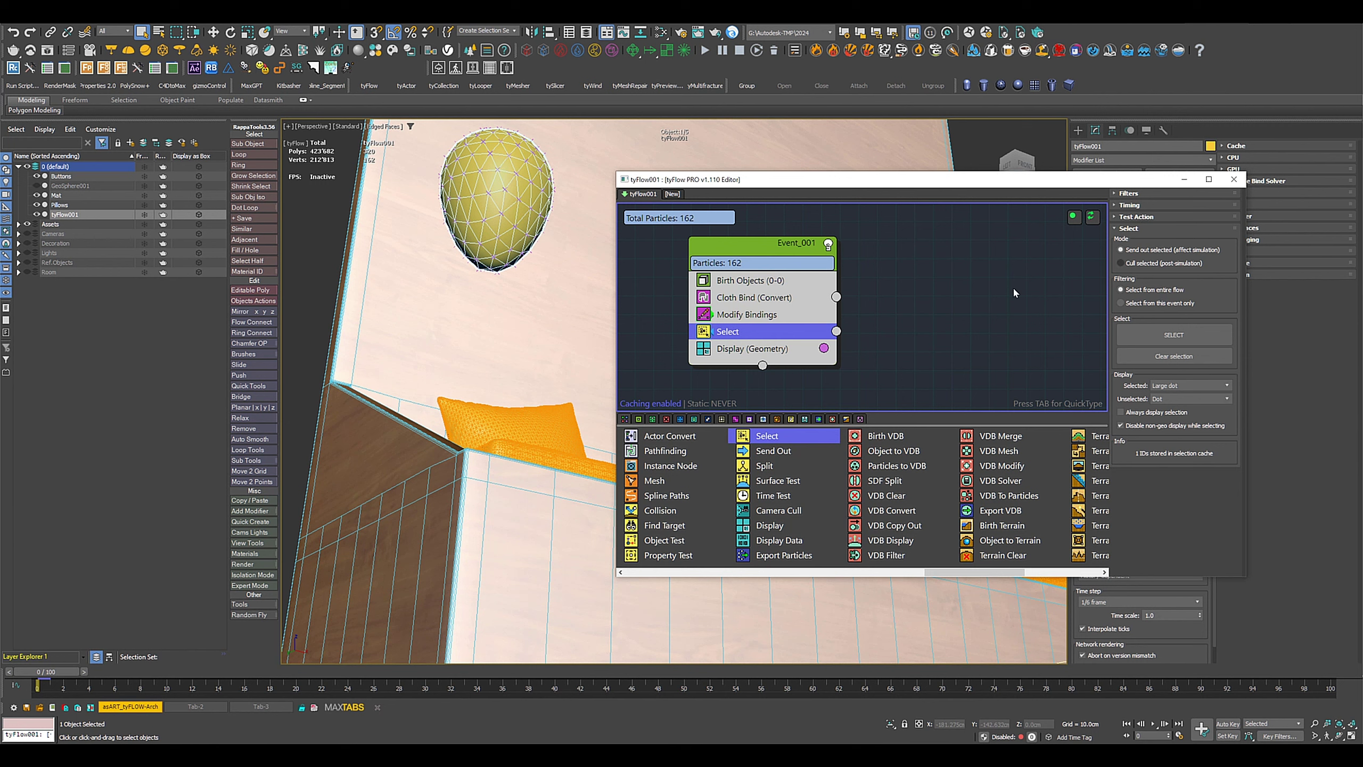
left_click_drag(838, 332, 915, 343)
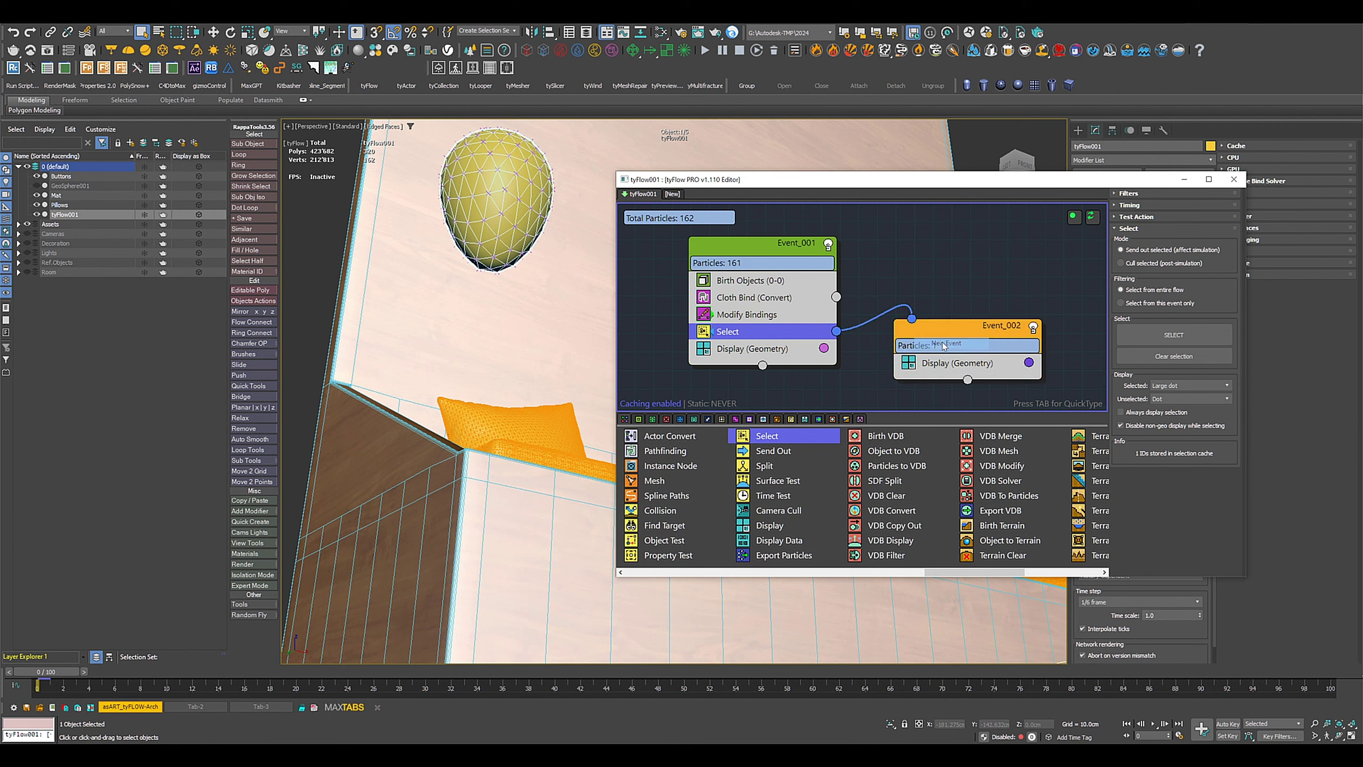
Step: Add a Spawn operator to the second event, output its particle to a new third event, and place that event clear of the second
middle_click_drag(942, 401, 892, 349)
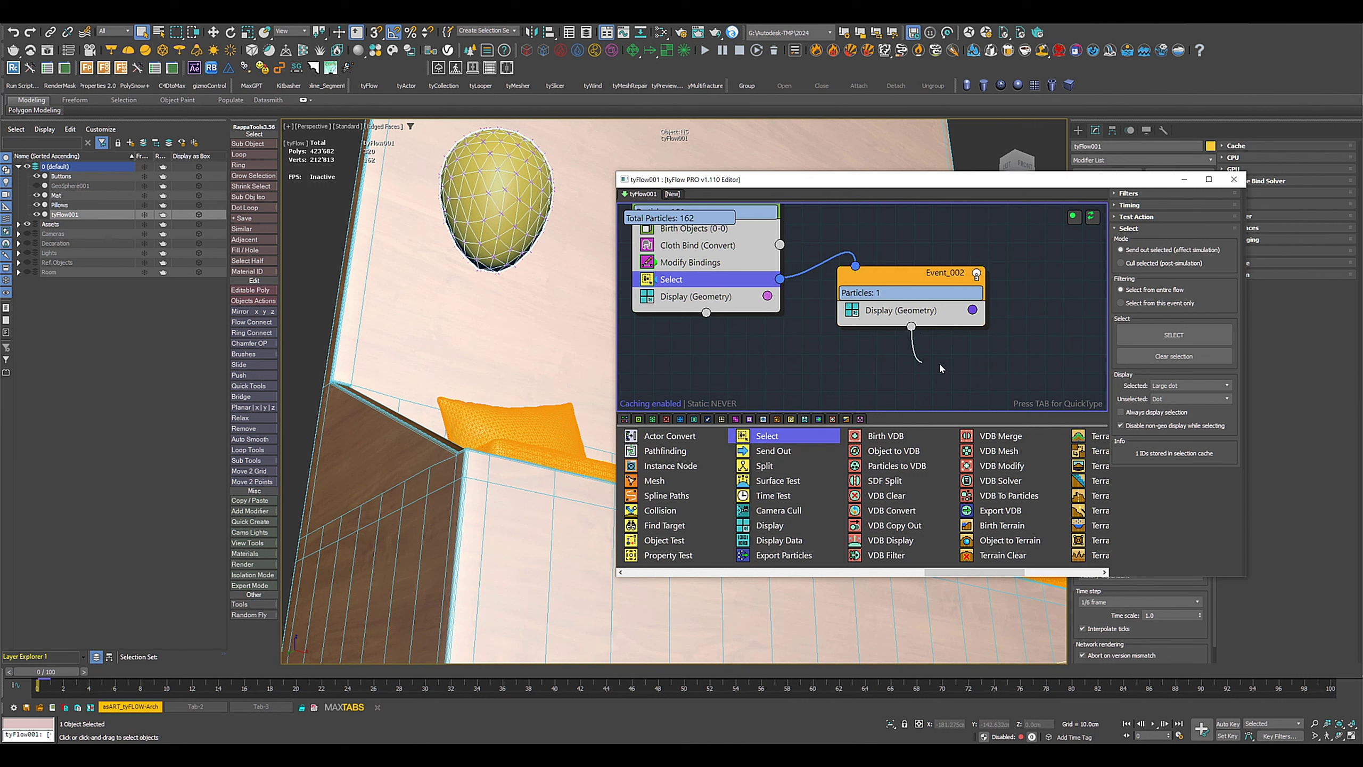
left_click_drag(939, 363, 957, 361)
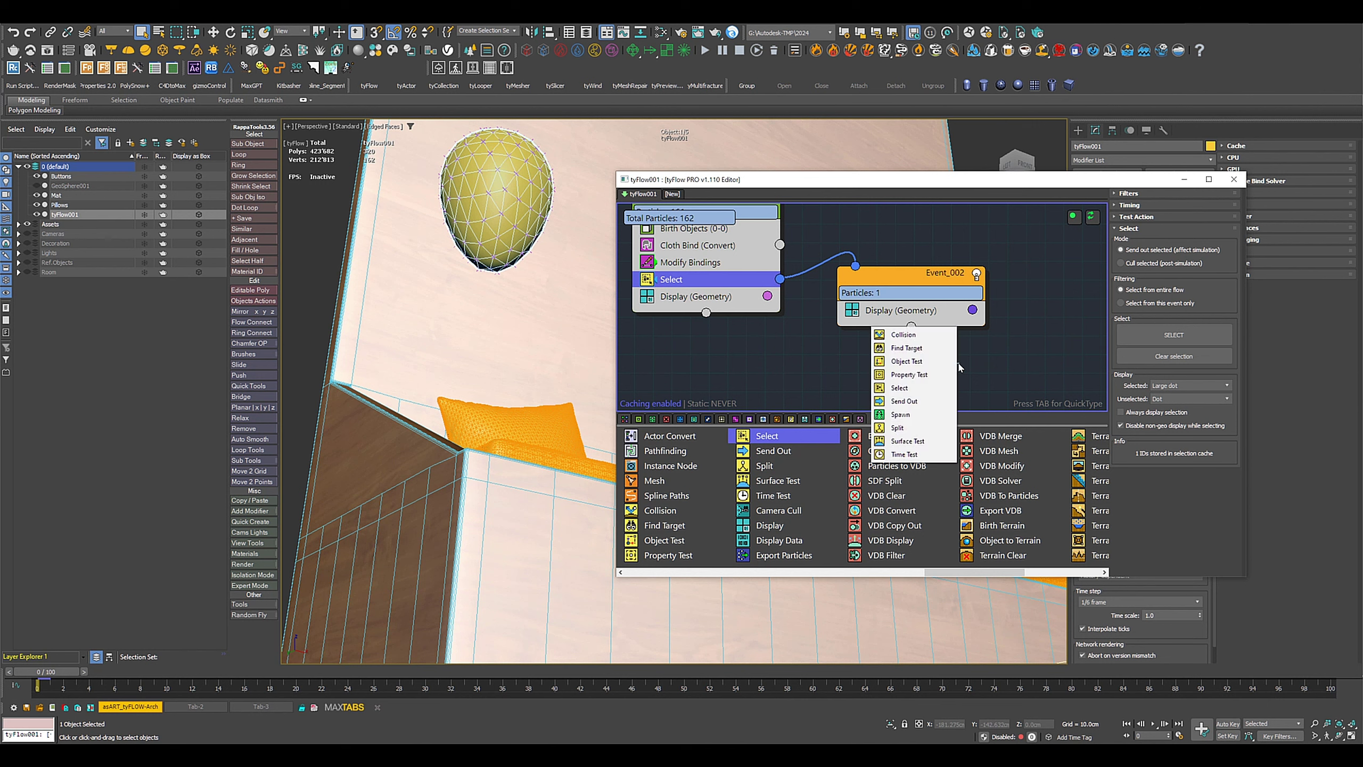
left_click(902, 414)
middle_click_drag(850, 368, 770, 349)
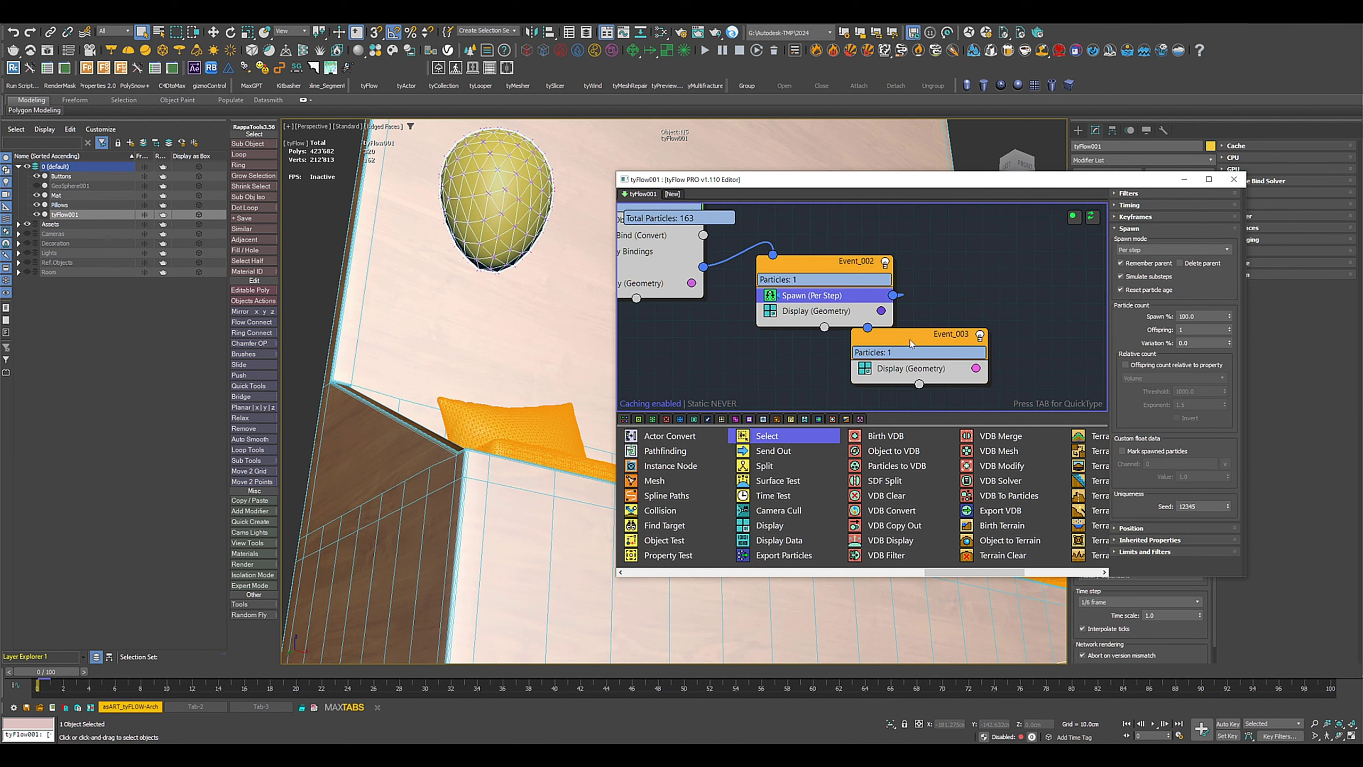
left_click_drag(910, 344, 971, 346)
Step: Add a Spread operator above Display in the third event and set its Z particle offset to about -27.6 cm
scroll(873, 449, "left", 5)
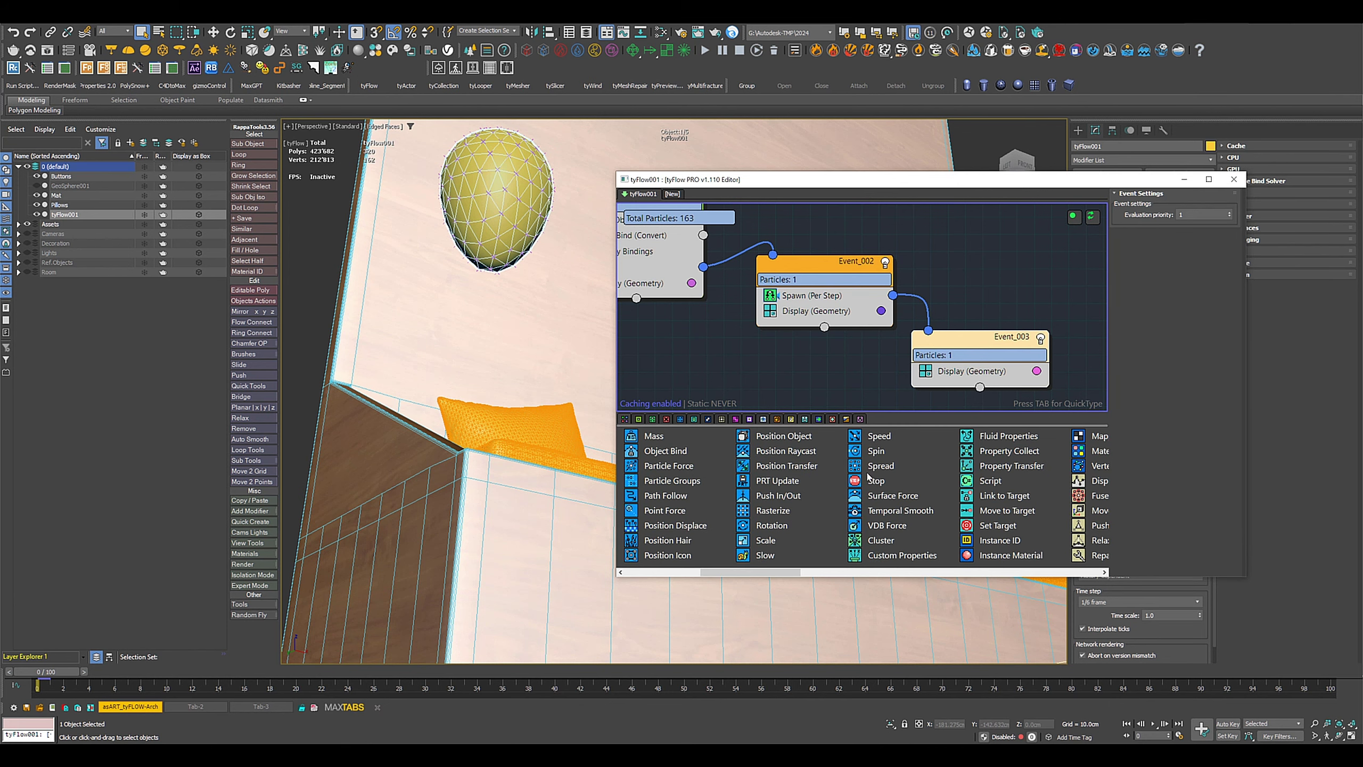
left_click_drag(880, 465, 953, 368)
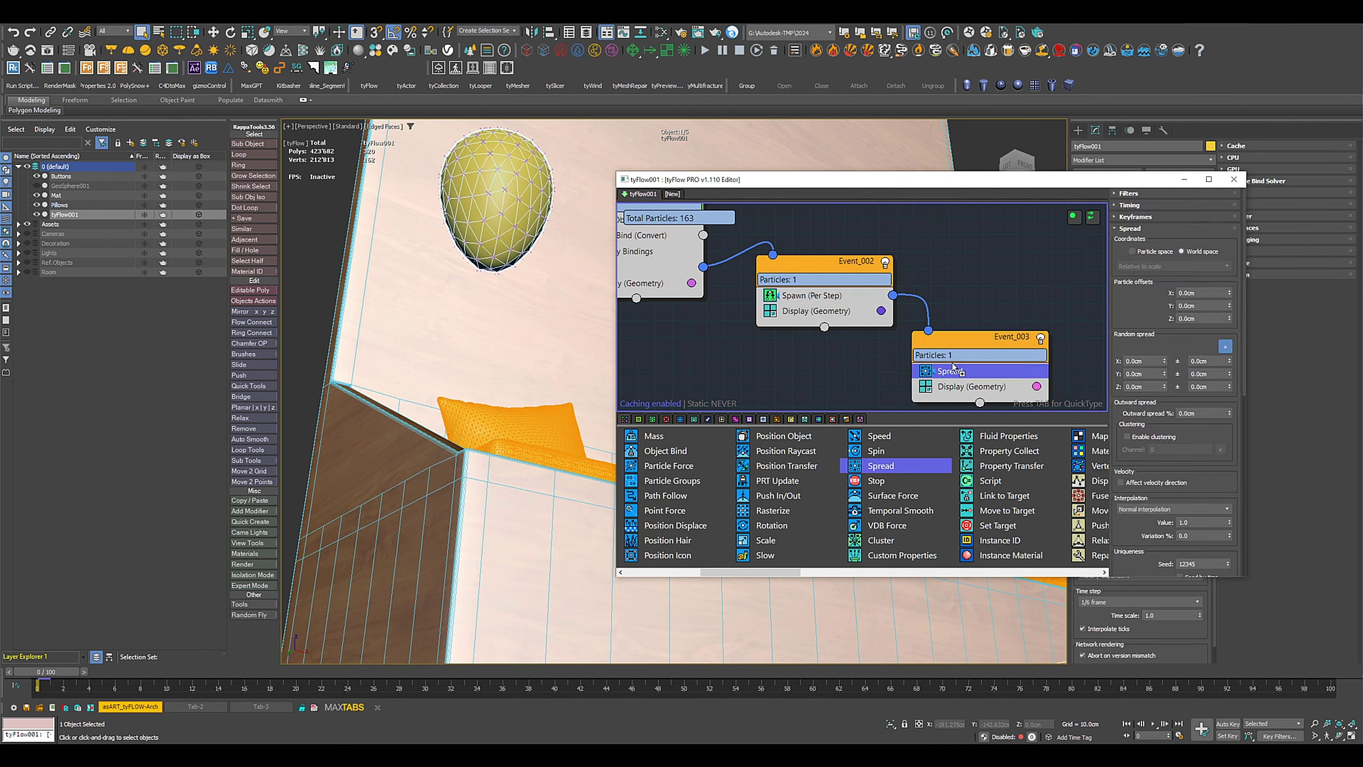
left_click_drag(1229, 321, 1221, 409)
middle_click_drag(506, 440, 485, 539, "alt")
scroll(484, 540, "up", 6)
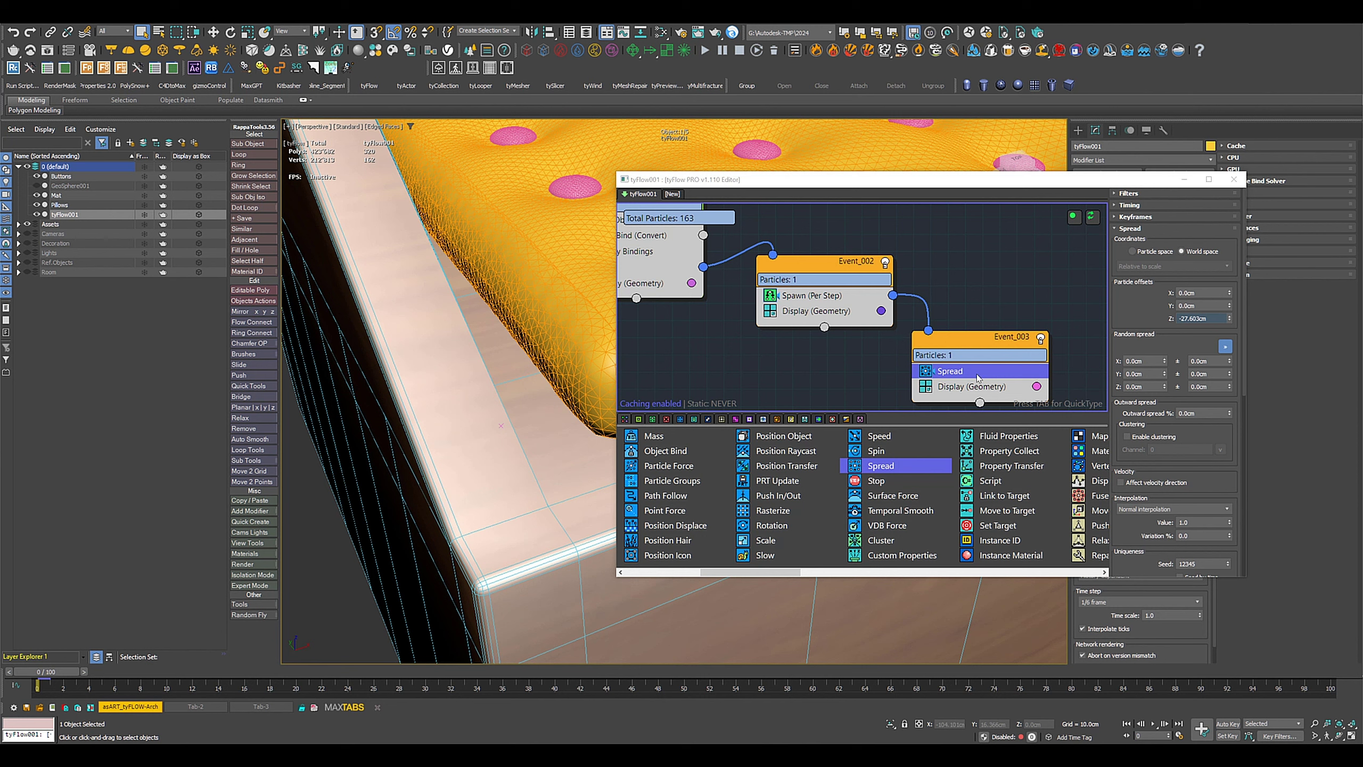
Step: Show the third event's particles as large dots with a size multiplier of 3
left_click(971, 386)
left_click(1173, 214)
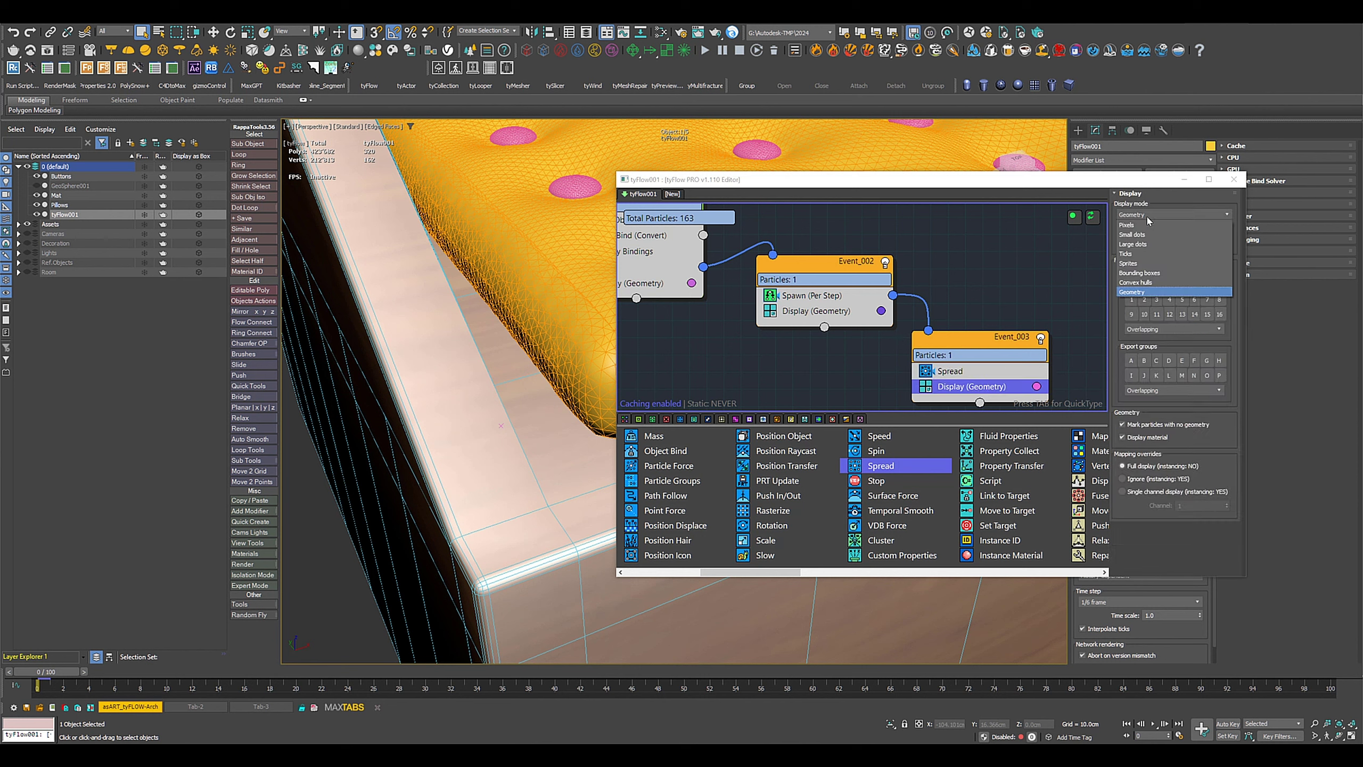
left_click(1135, 245)
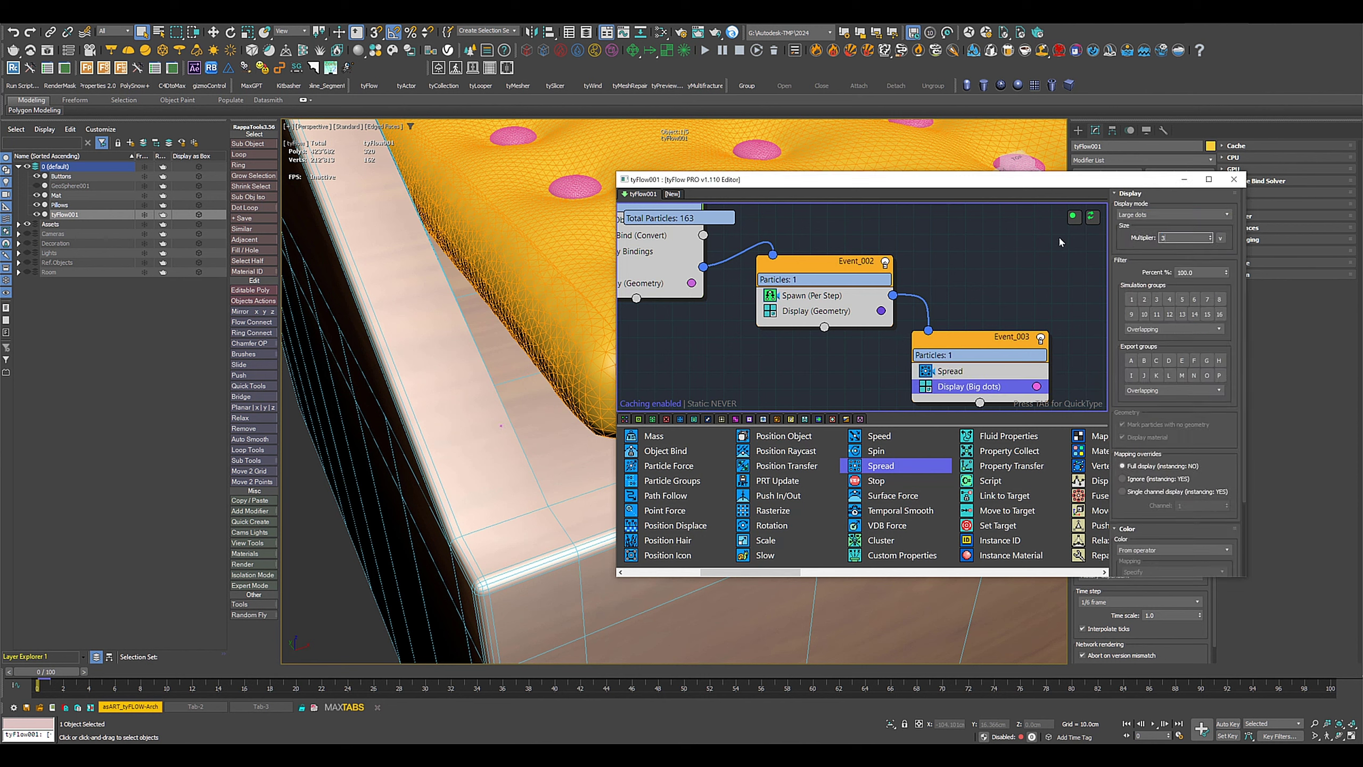
type("3")
key("Return")
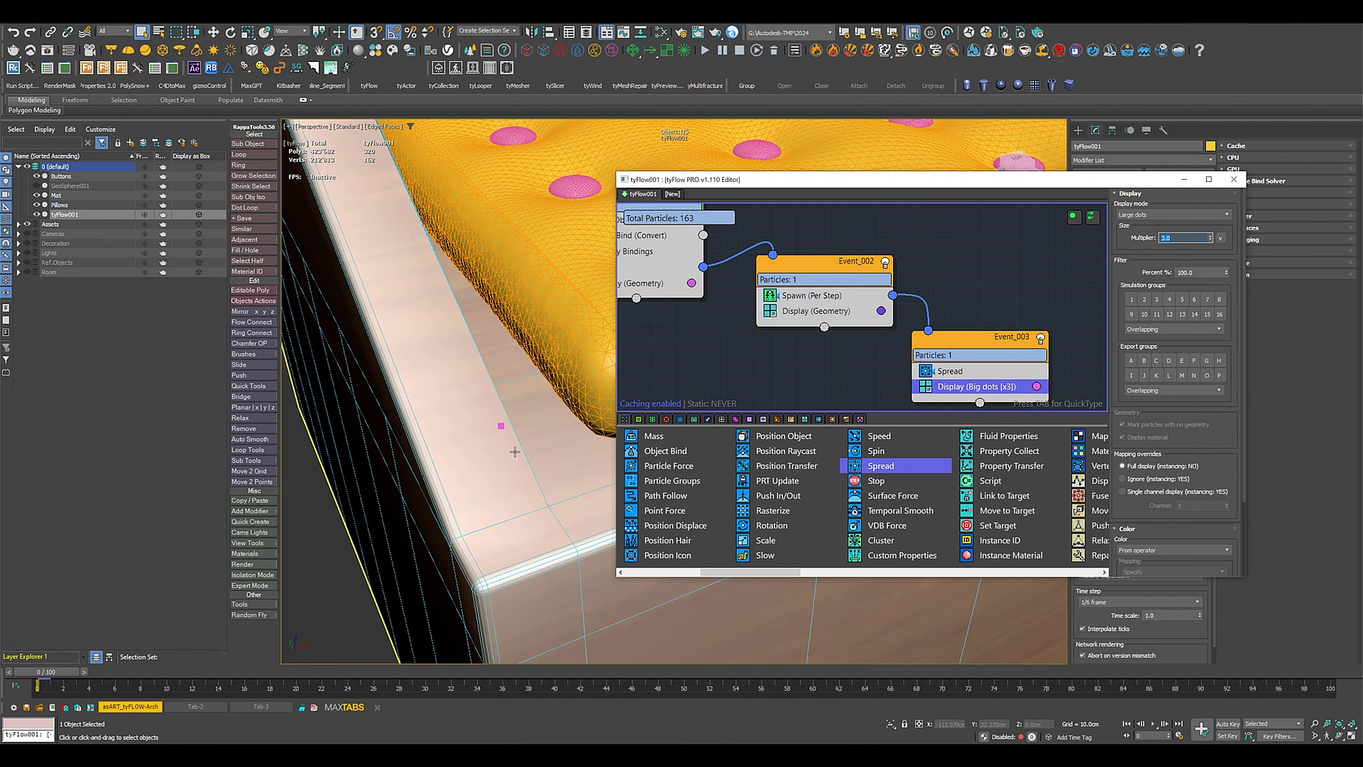
Step: Lower the Spread operator's Z particle offset to about -33.2 cm, bringing the spawned particle down to the bench corner
middle_click_drag(515, 452, 445, 442)
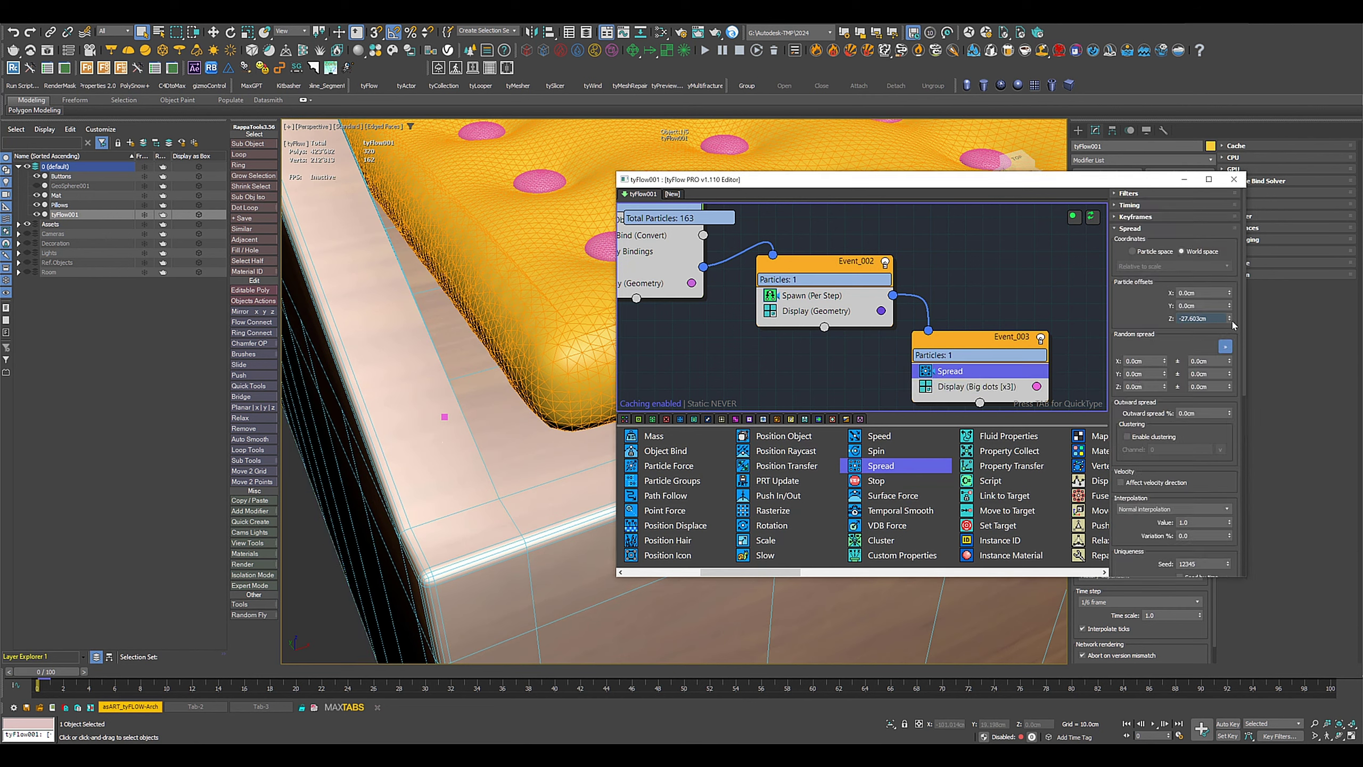
left_click_drag(1232, 325, 1236, 341)
scroll(864, 359, "down", 1)
scroll(863, 358, "down", 2)
scroll(466, 442, "down", 3)
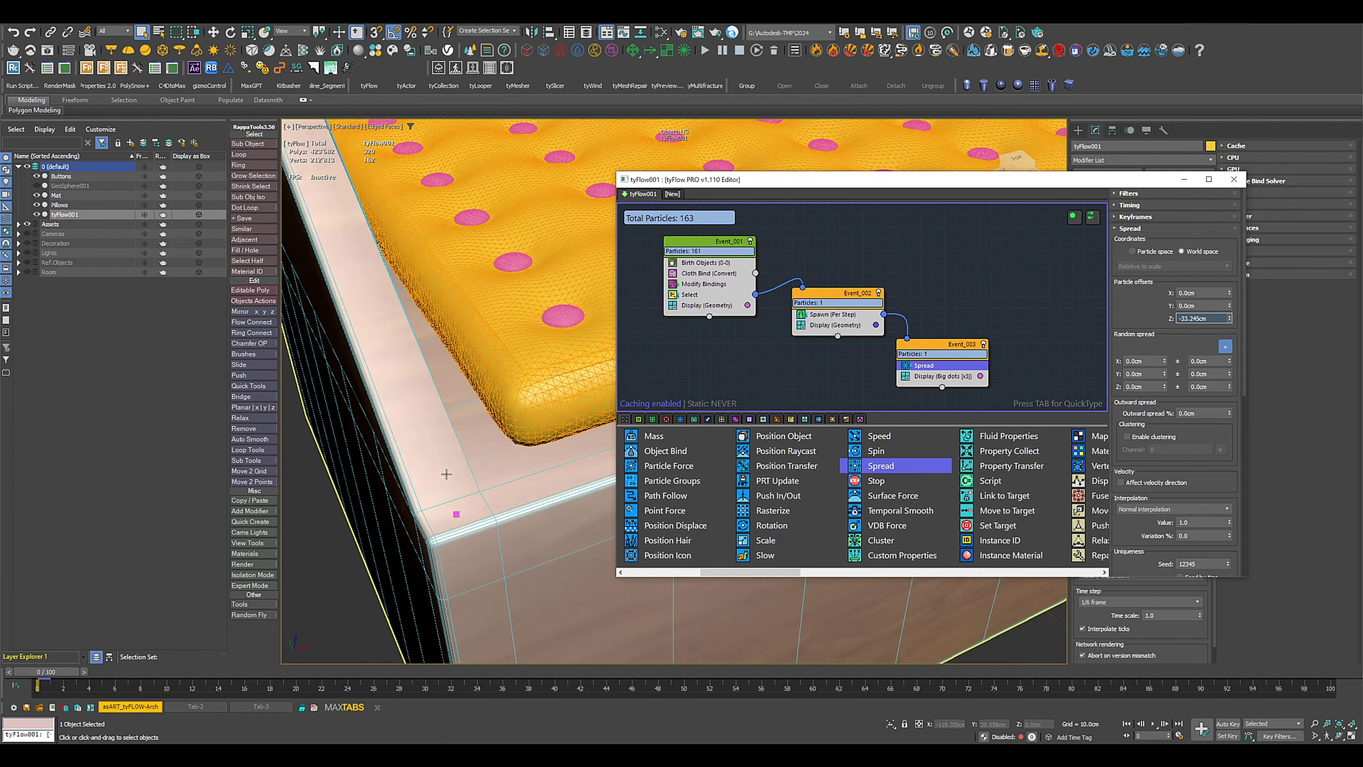
middle_click_drag(466, 441, 493, 353, "alt")
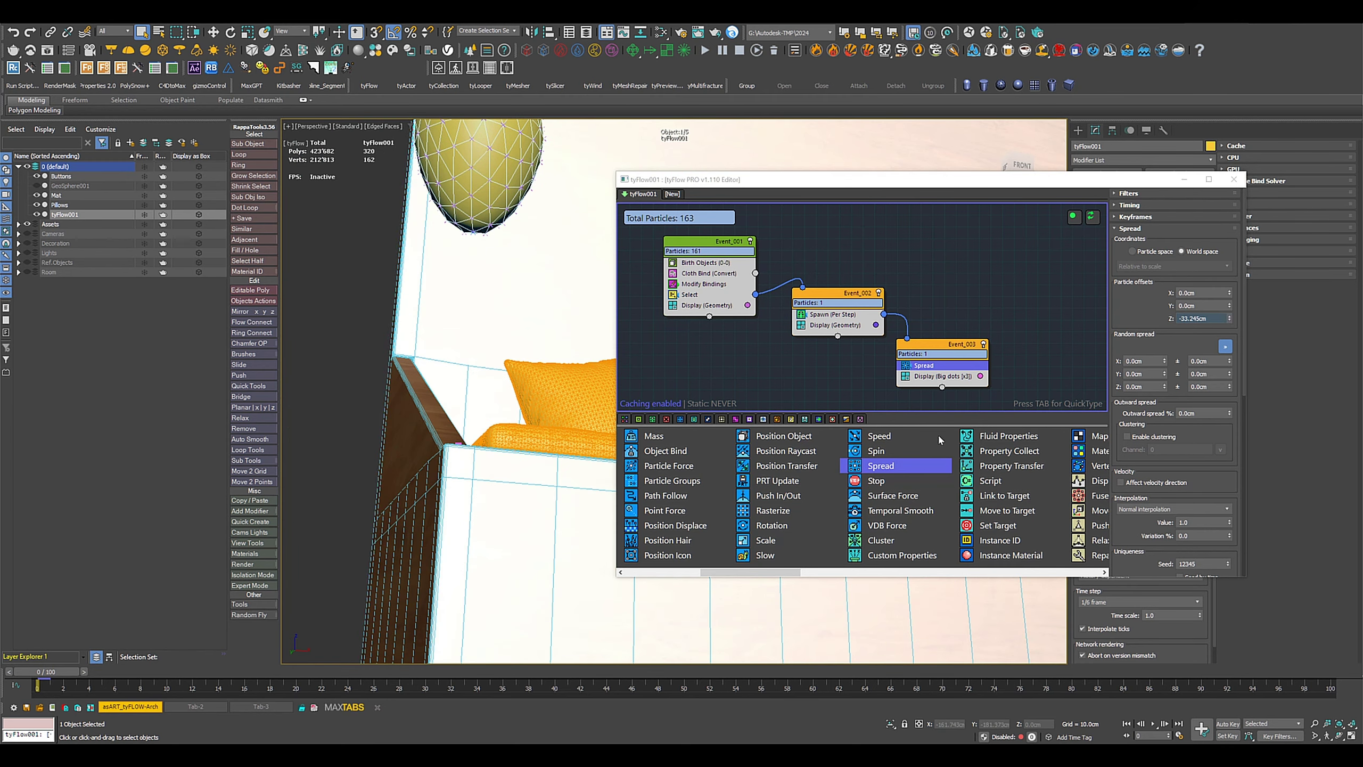
Step: Add a Particle Bind operator between Spread and Display in the third event
scroll(817, 509, "right", 5)
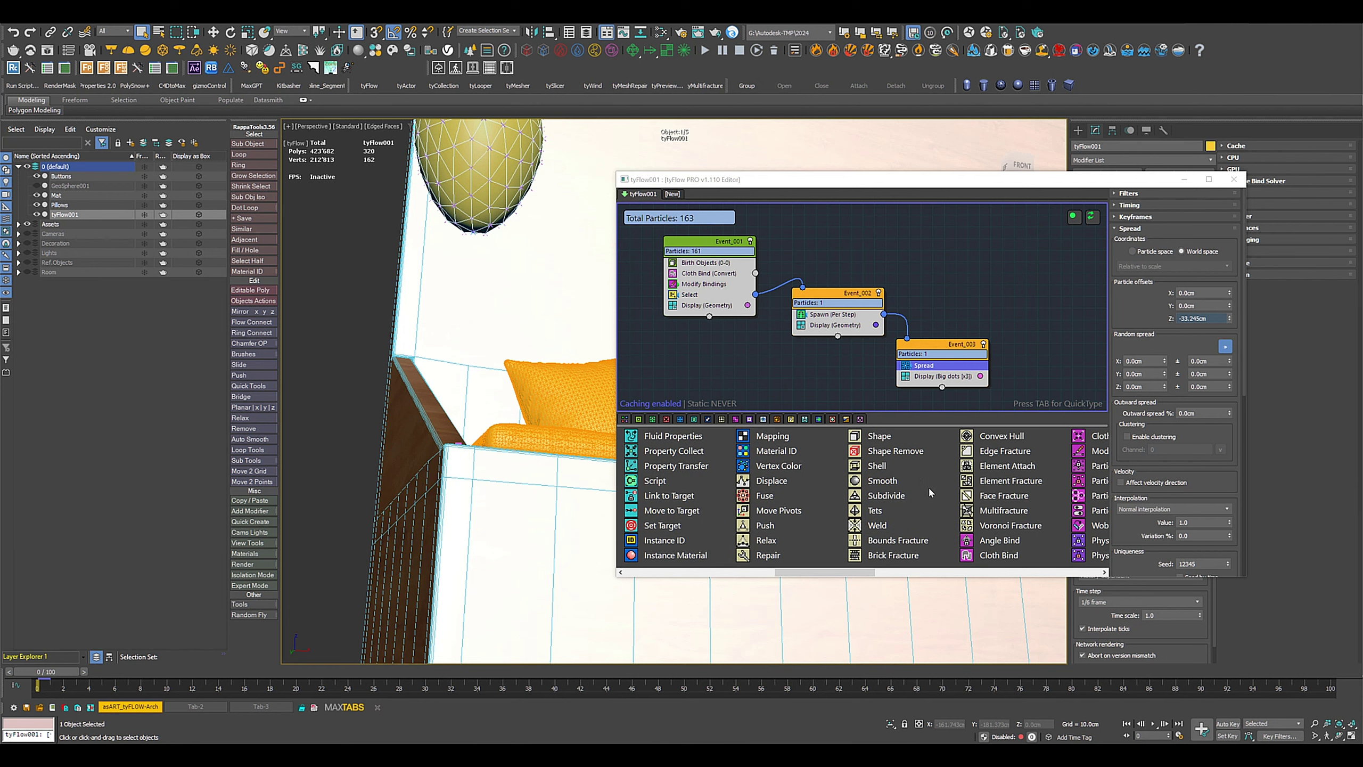
scroll(736, 481, "left", 3)
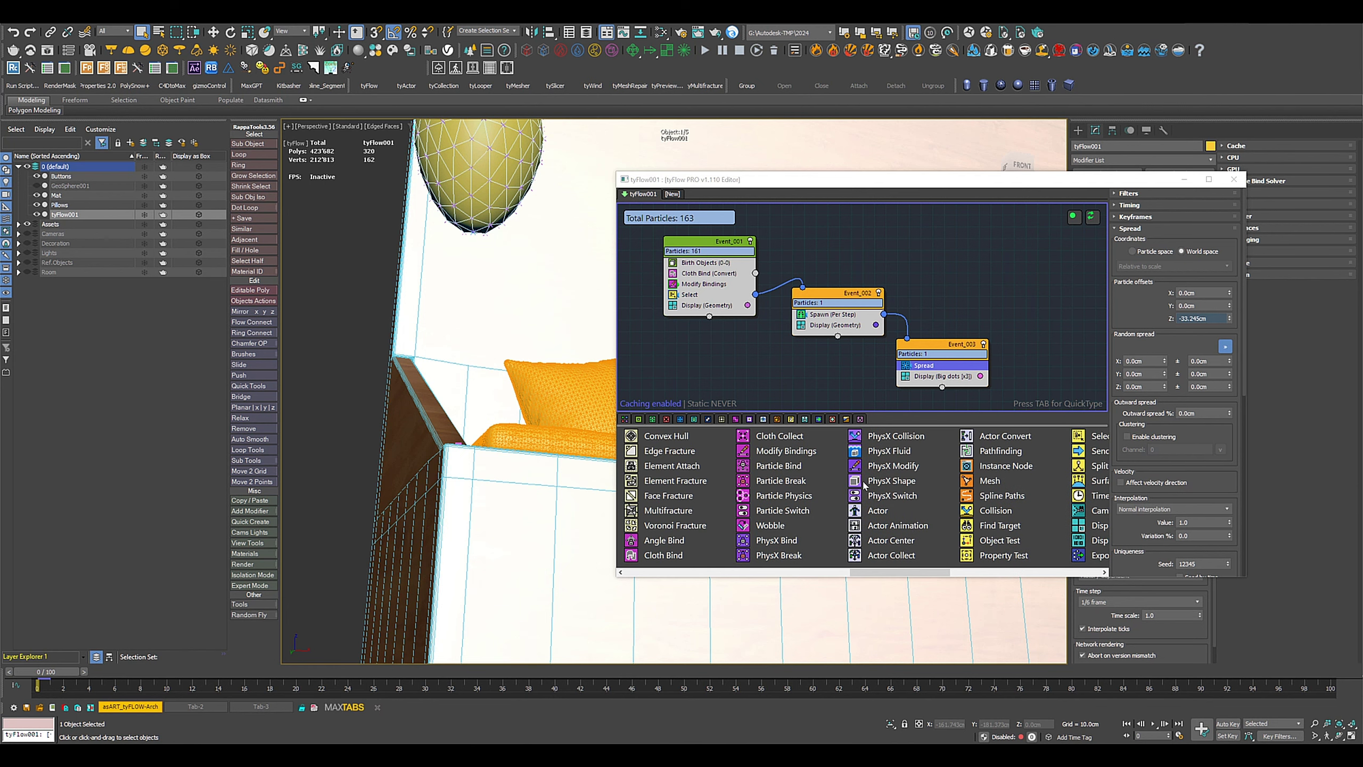
left_click_drag(783, 469, 919, 378)
scroll(833, 344, "up", 3)
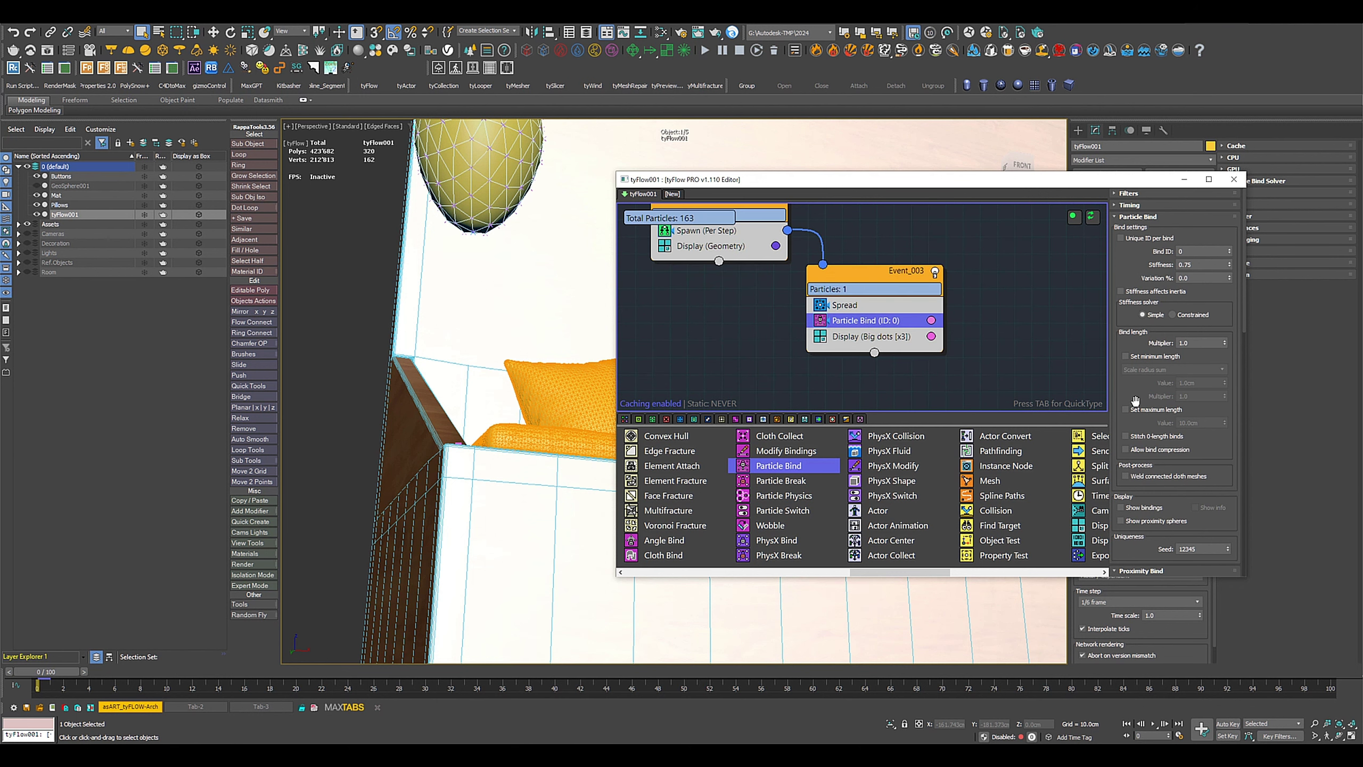
Step: Turn off the Particle Bind's proximity binding, enable Bind to parent under Family Bind, and turn on Show bindings
scroll(1135, 400, "down", 5)
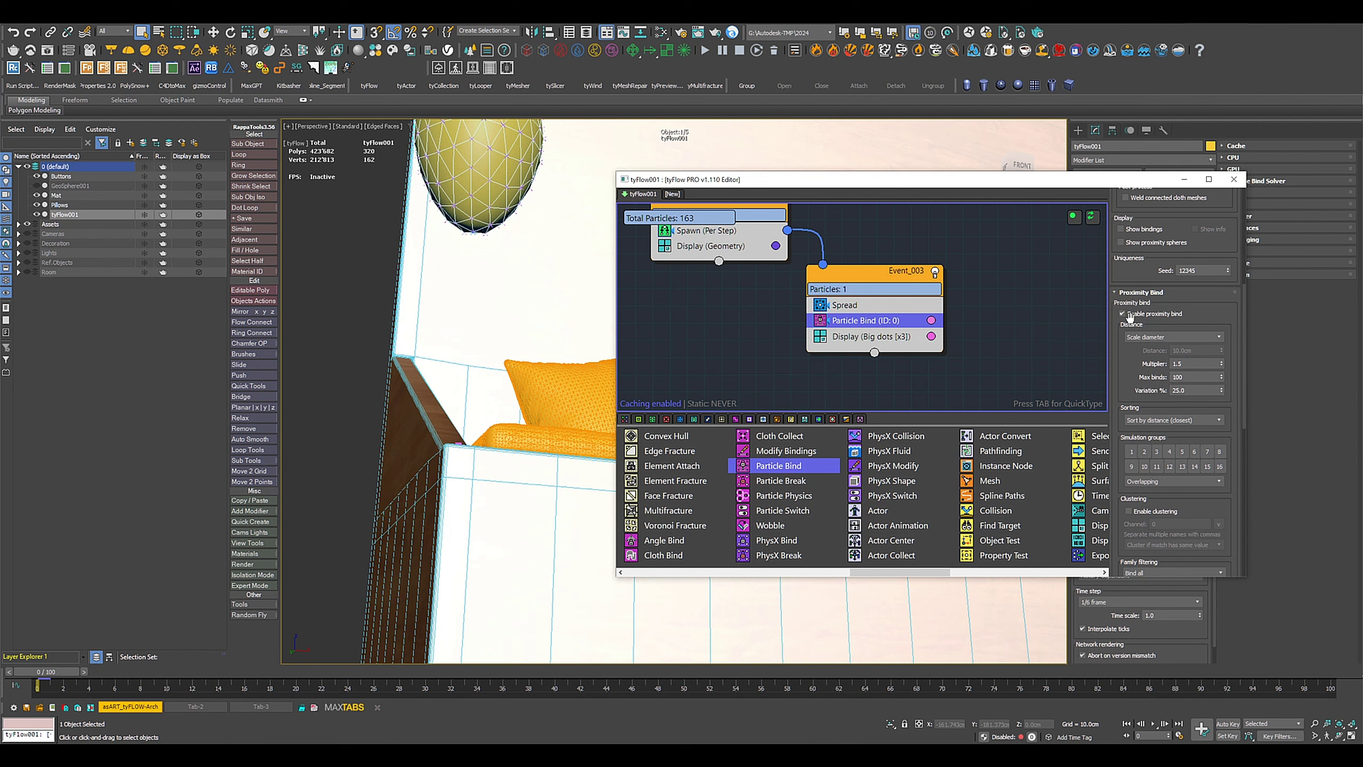
left_click(1135, 314)
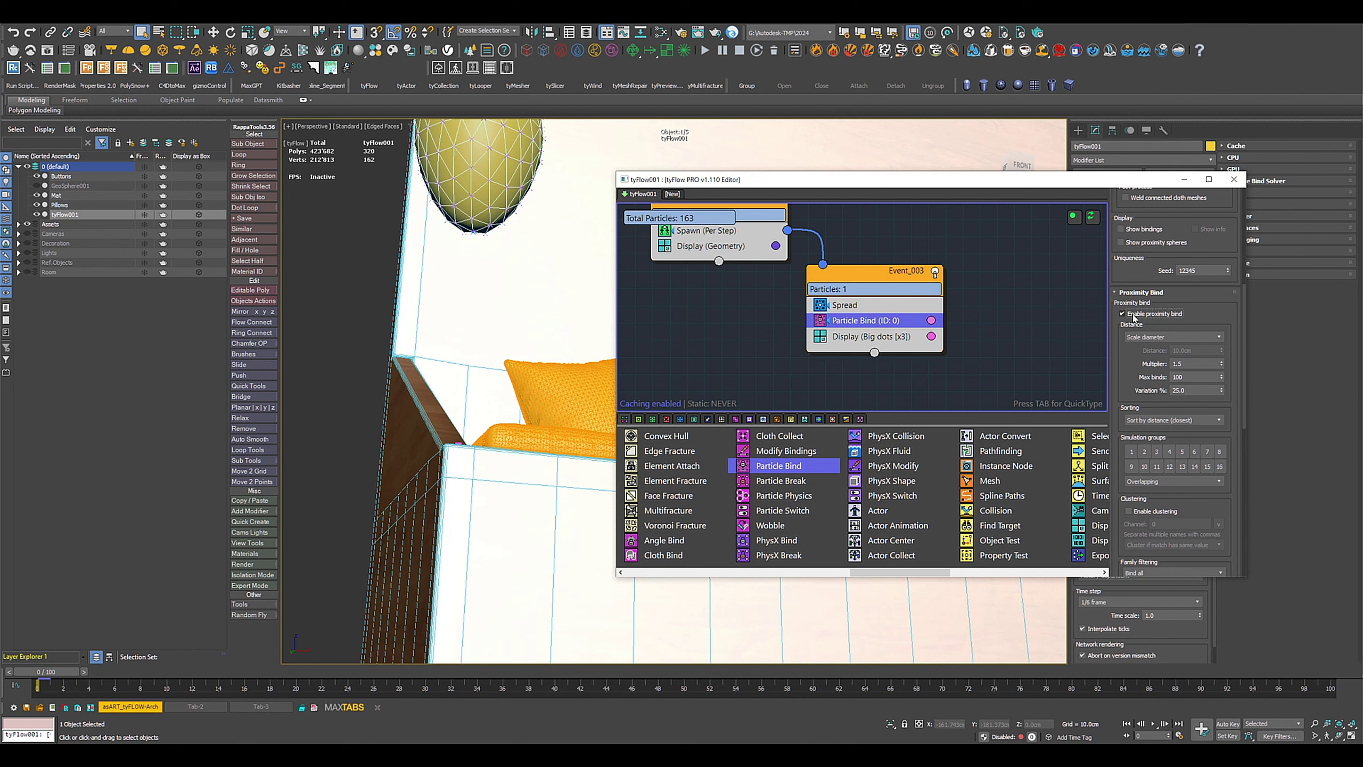
left_click(1138, 293)
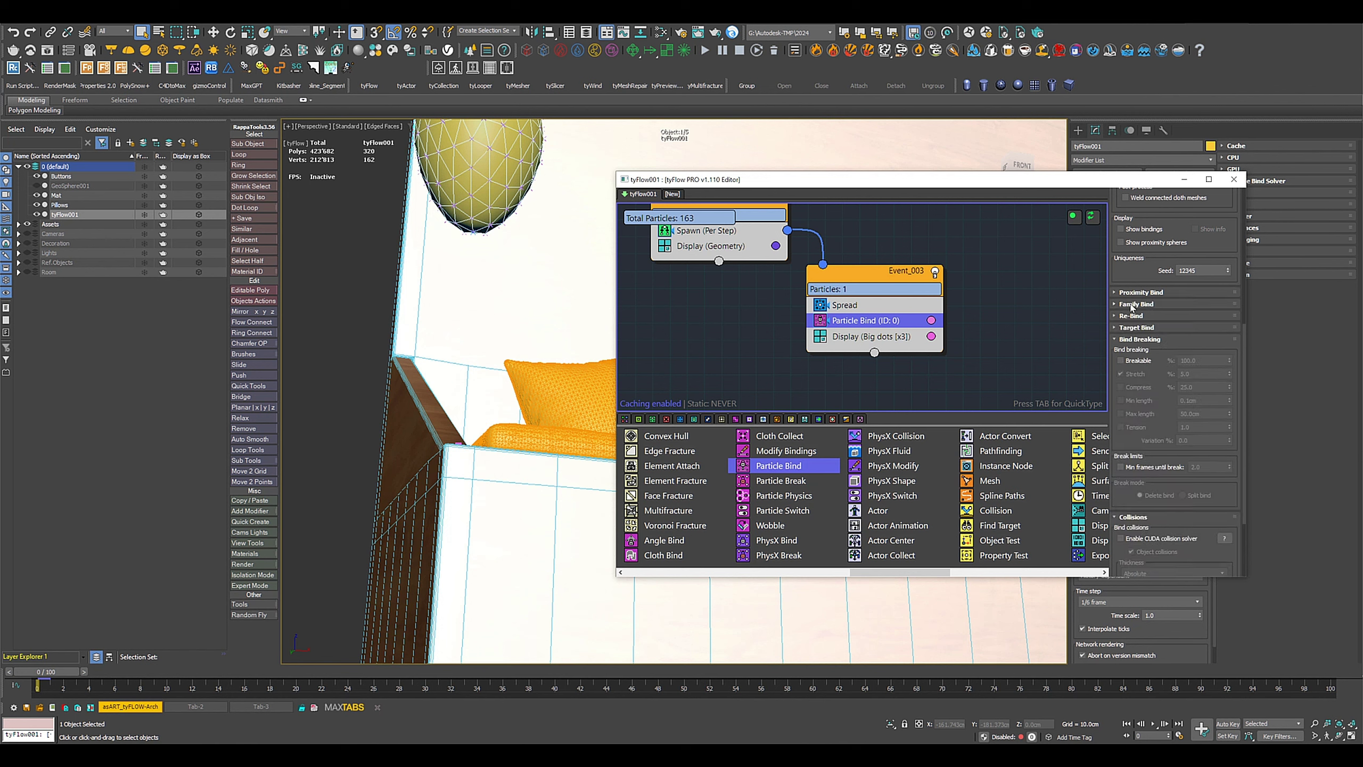
left_click(1134, 304)
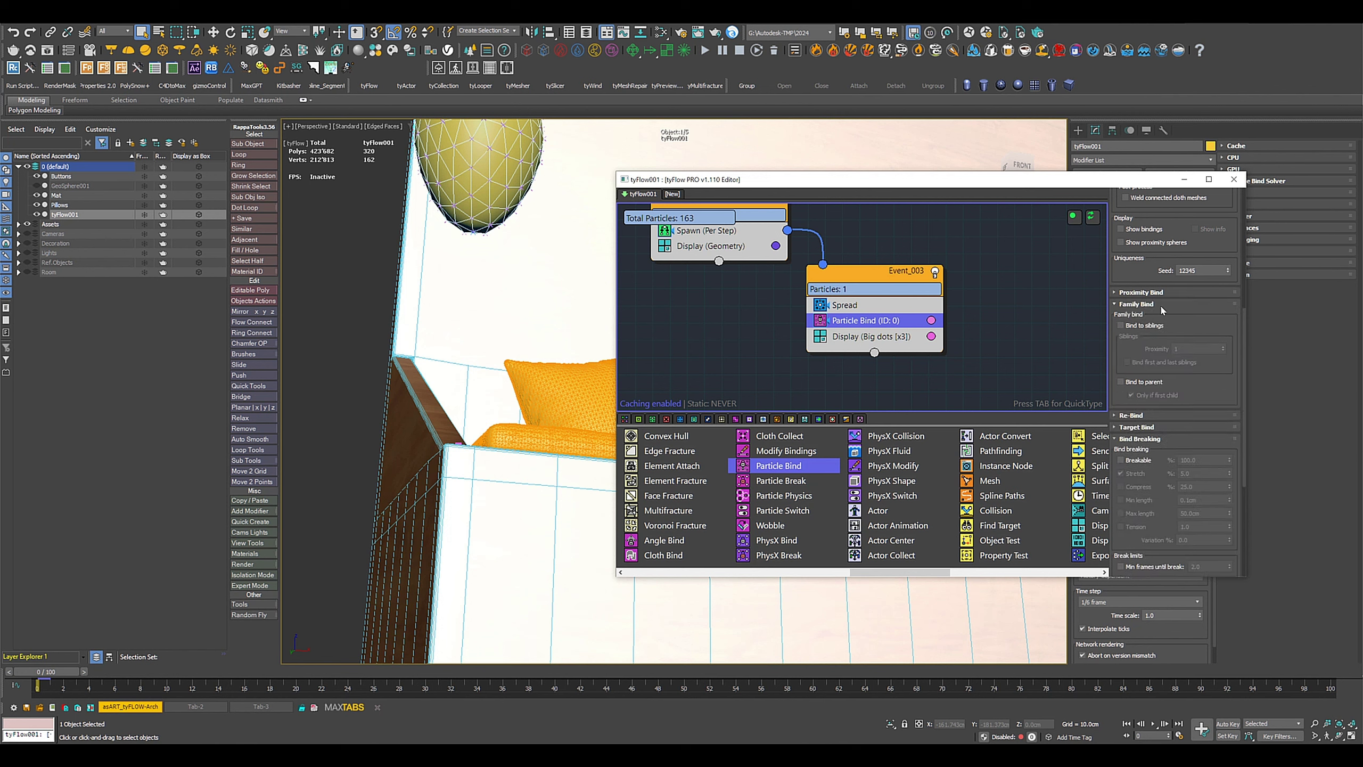
left_click(1122, 382)
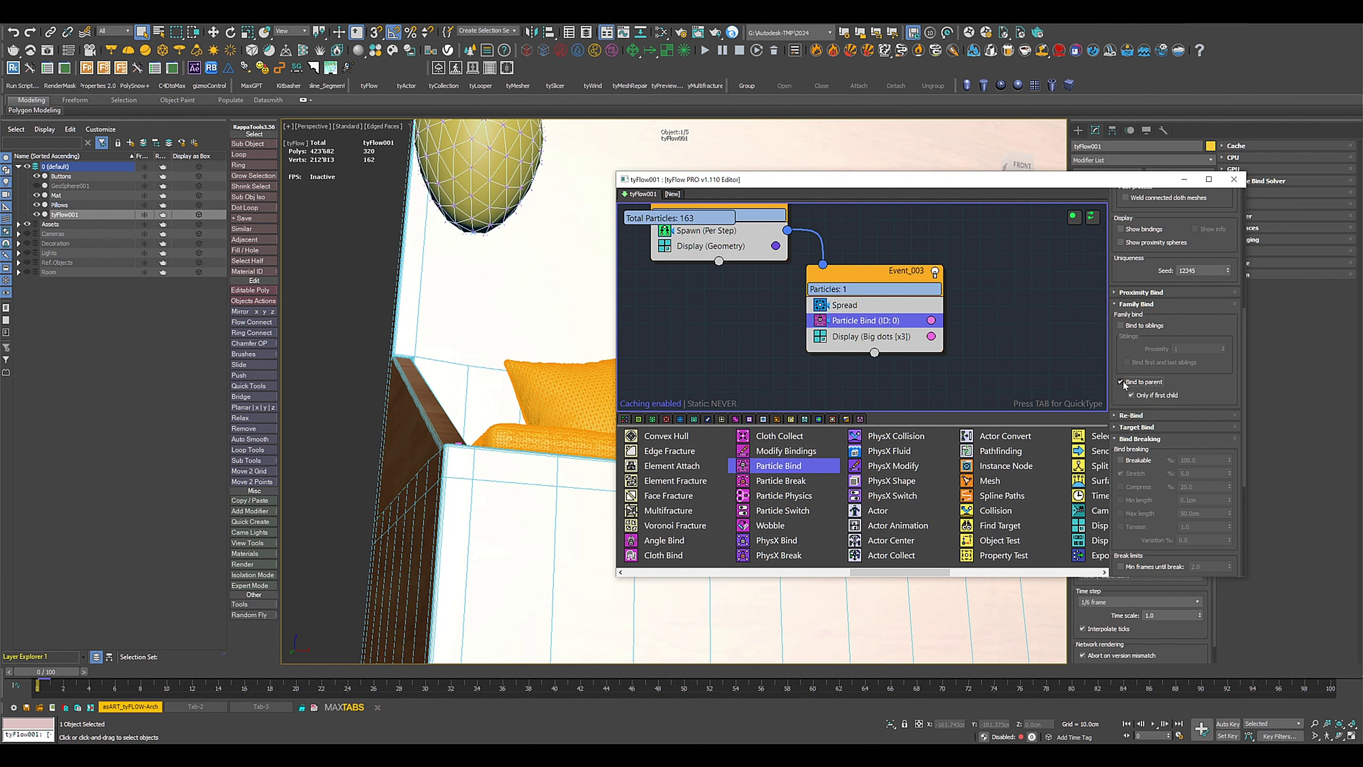
left_click(1140, 231)
scroll(552, 461, "down", 5)
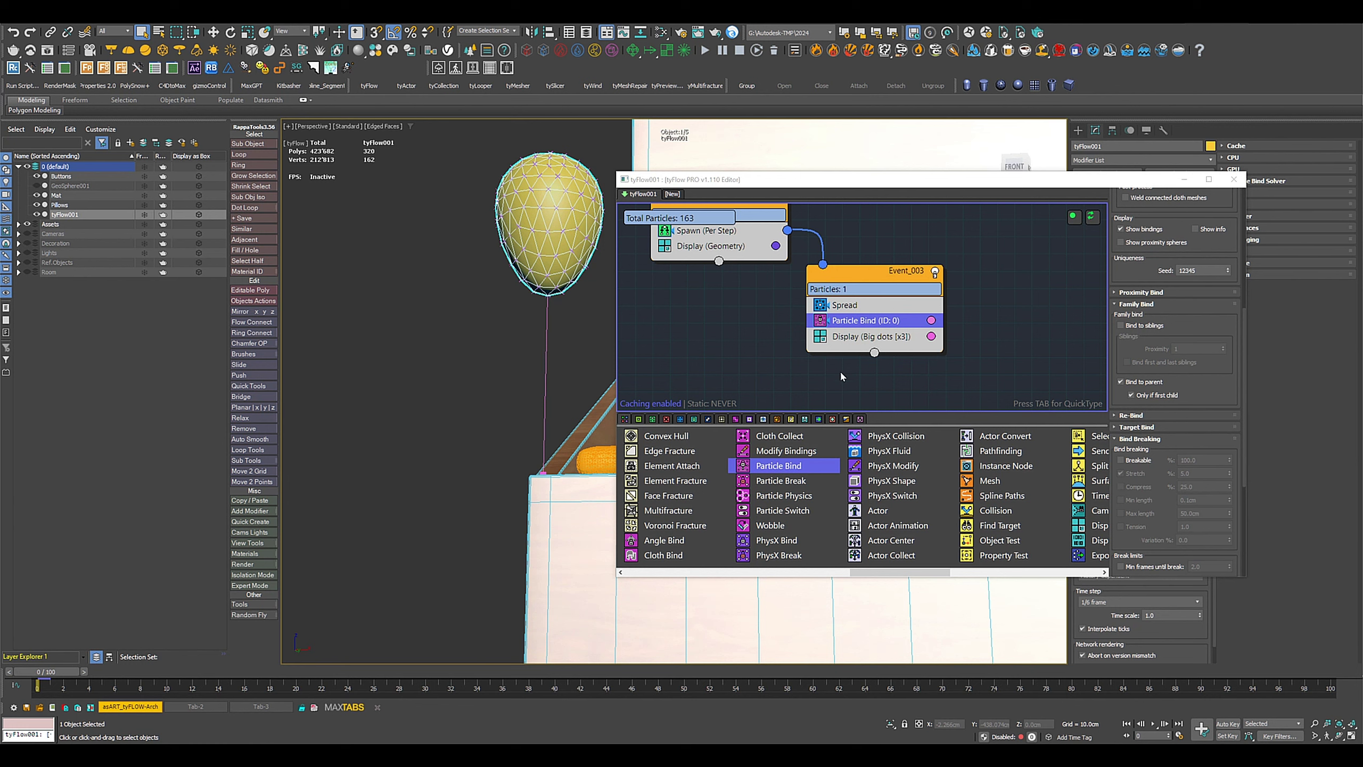
Step: Add a Resample operator below Particle Bind and switch its interpolation from siblings to particle binds
scroll(762, 363, "down", 1)
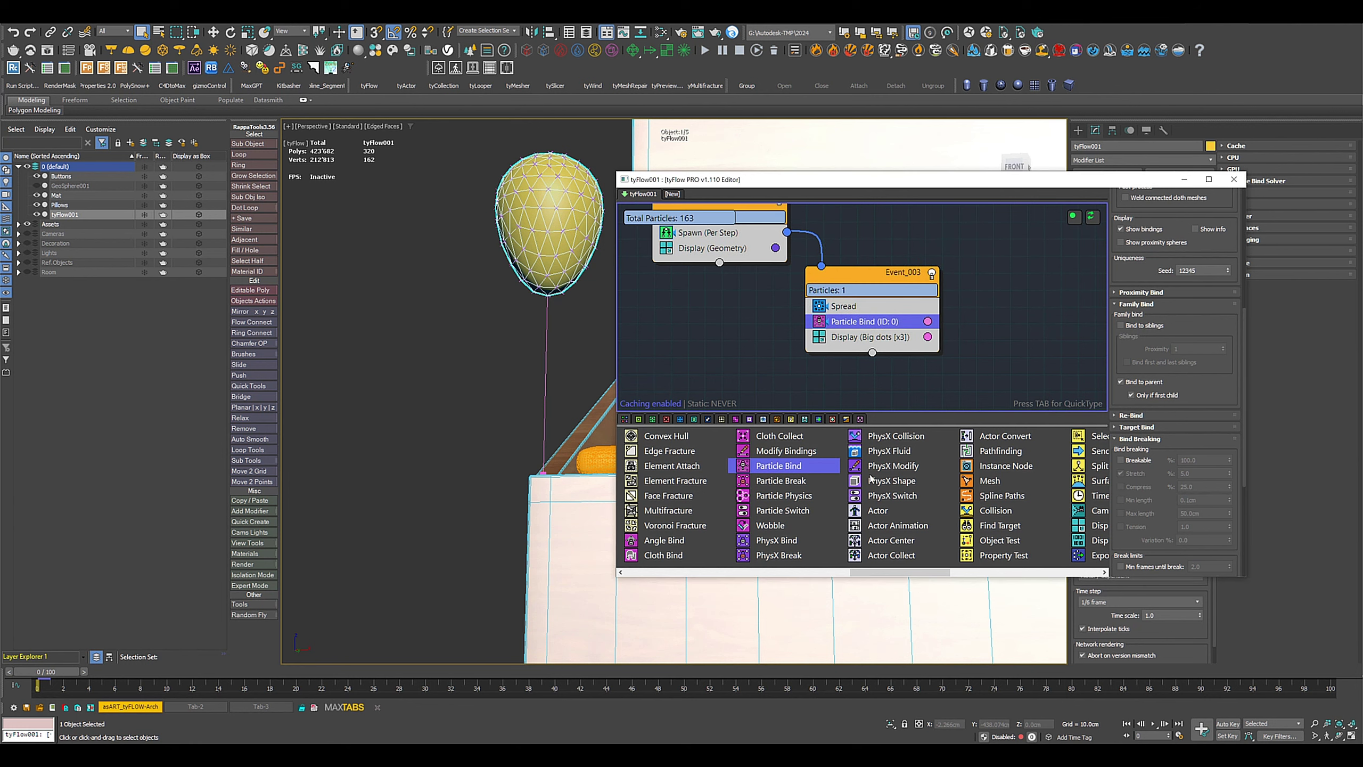
scroll(720, 515, "left", 3)
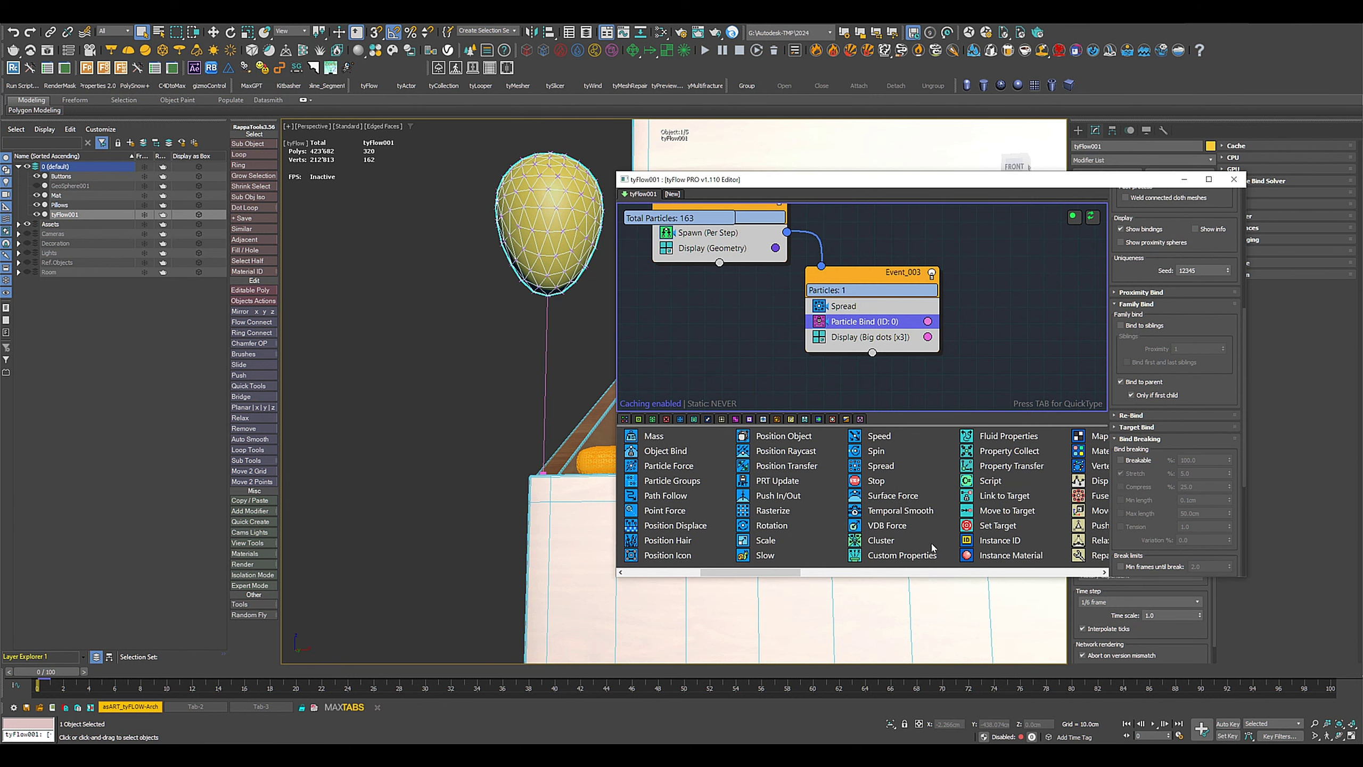
scroll(789, 516, "left", 3)
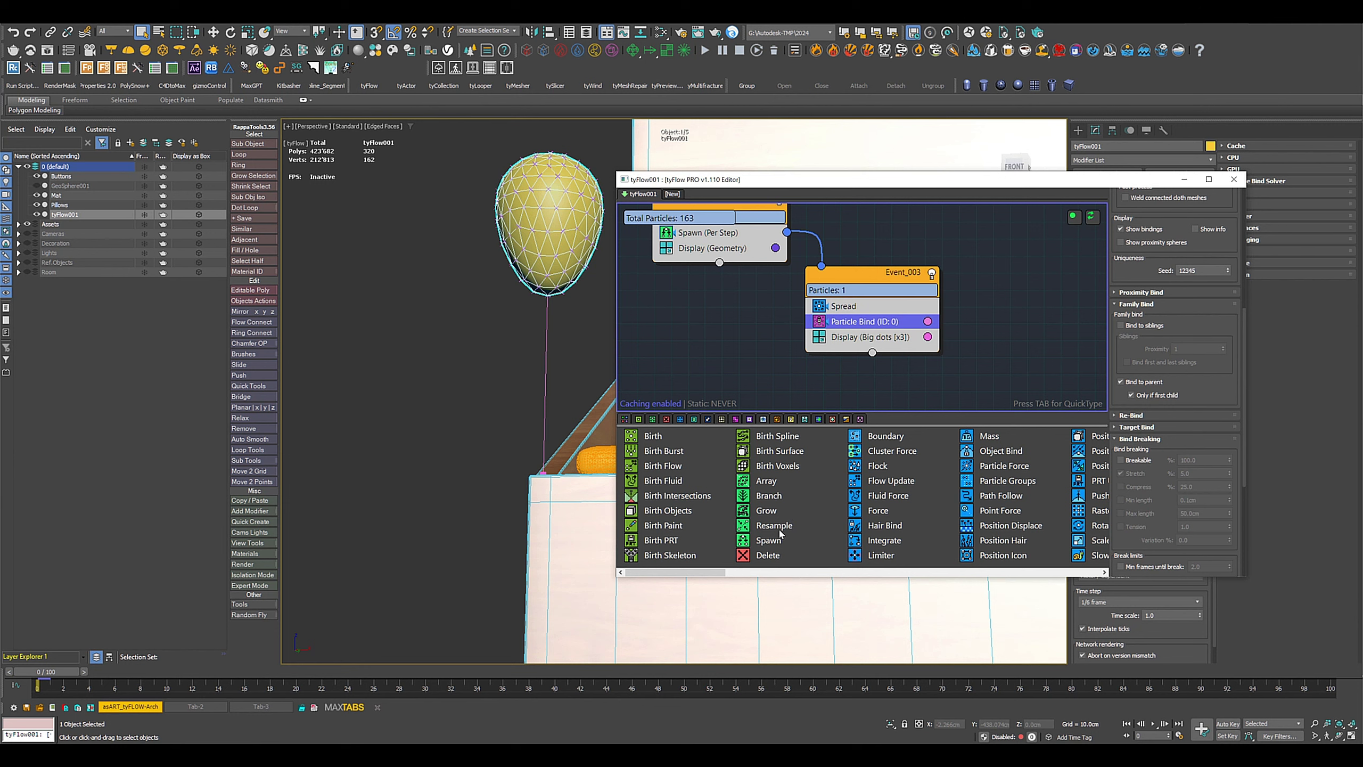
left_click_drag(814, 447, 872, 336)
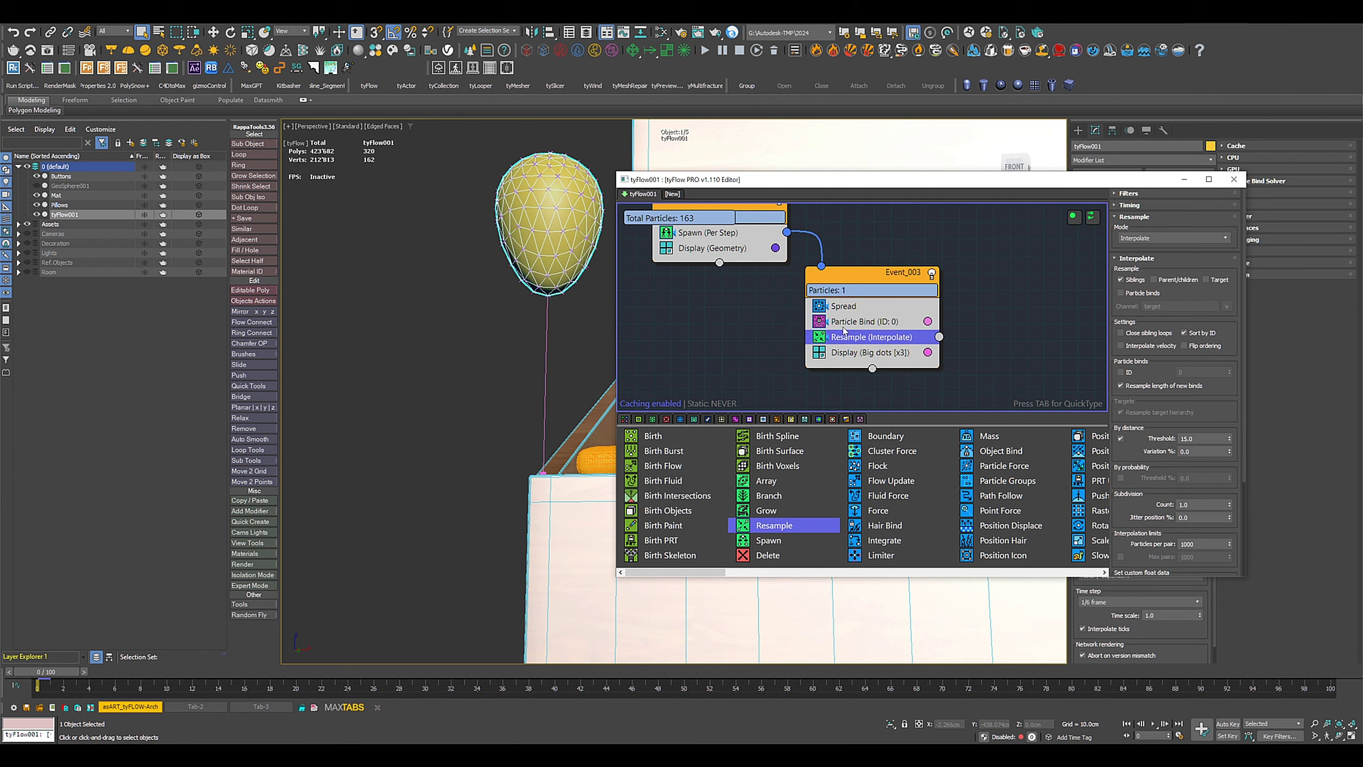
left_click(1134, 280)
left_click(1142, 293)
Step: Add a Force operator below Resample in the third event and set its gravity strength to -0.5 cm
left_click_drag(878, 510, 861, 348)
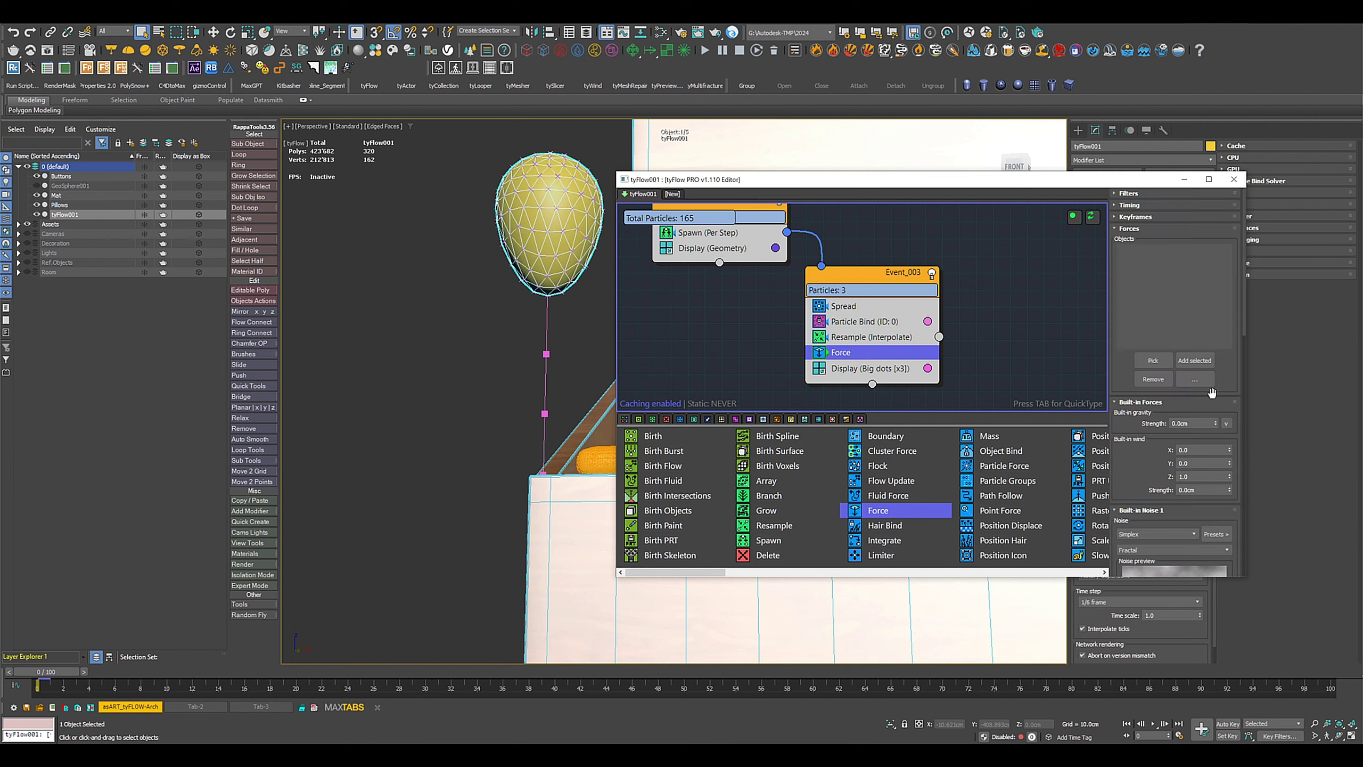
type("-0.5")
key("Return")
Step: Add a Force operator between Select and Display in the first event, with a gravity strength of 0.1 cm
middle_click_drag(674, 293, 954, 397)
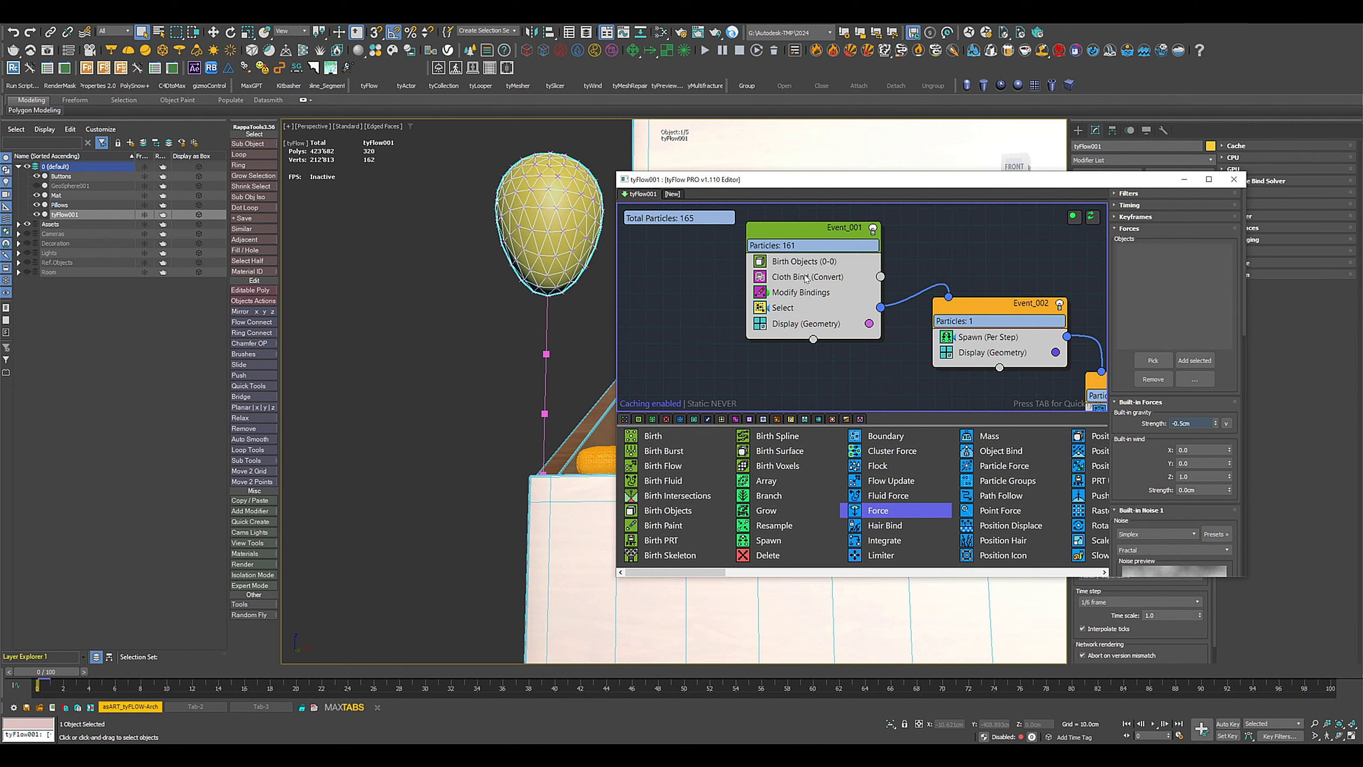
left_click_drag(875, 511, 785, 324)
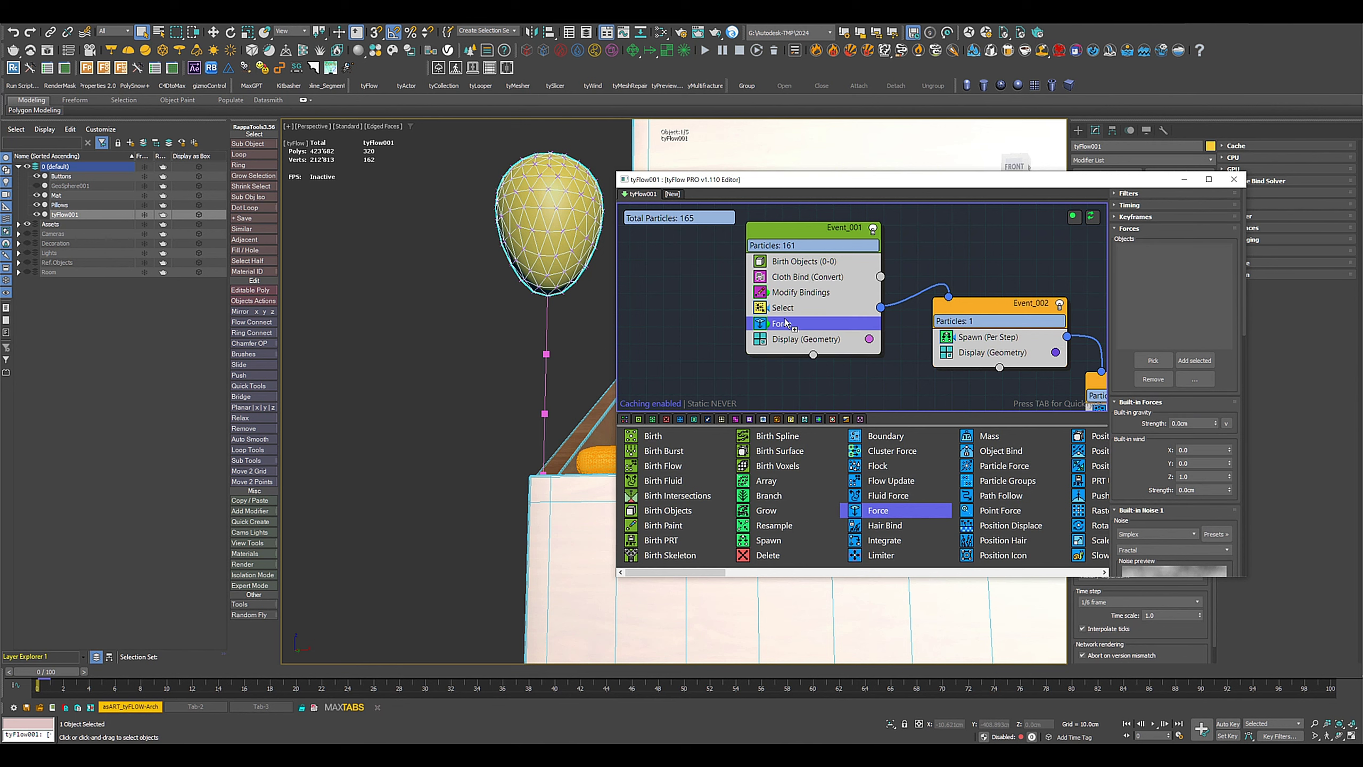
left_click(1207, 424)
key("Return")
middle_click_drag(541, 312, 526, 372)
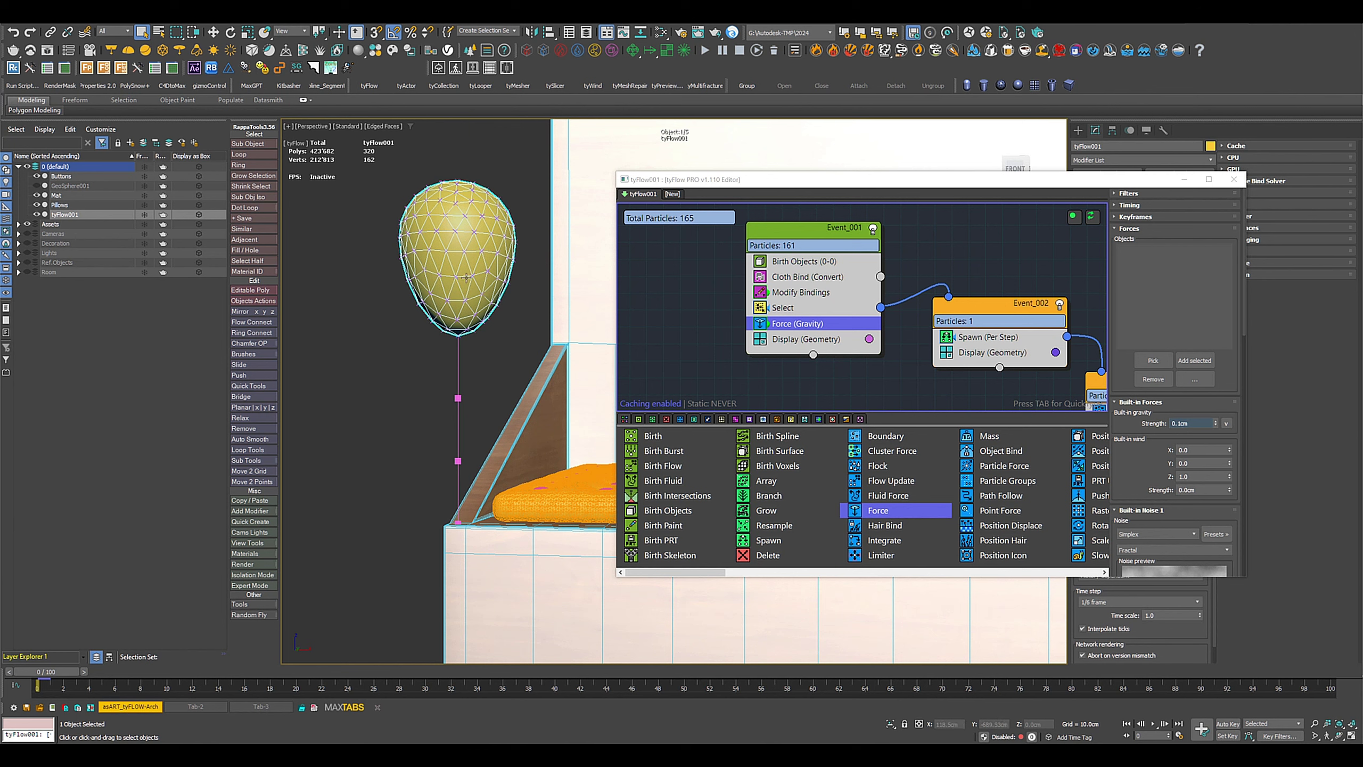
Step: Insert a Subdivide operator above Cloth Bind in the first event, with Relative to scale enabled and a 2 cm edge length
left_click(808, 278)
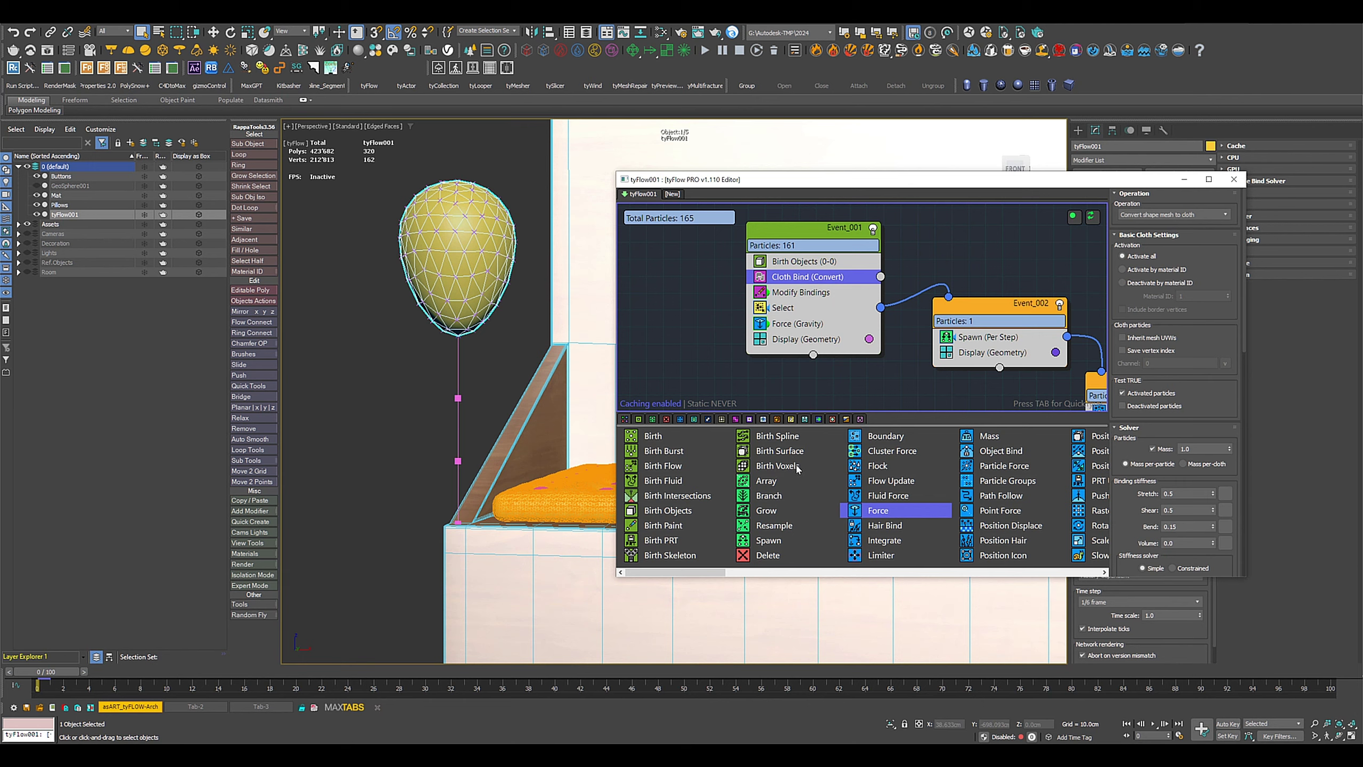
scroll(797, 469, "down", 5)
left_click_drag(873, 497, 804, 274)
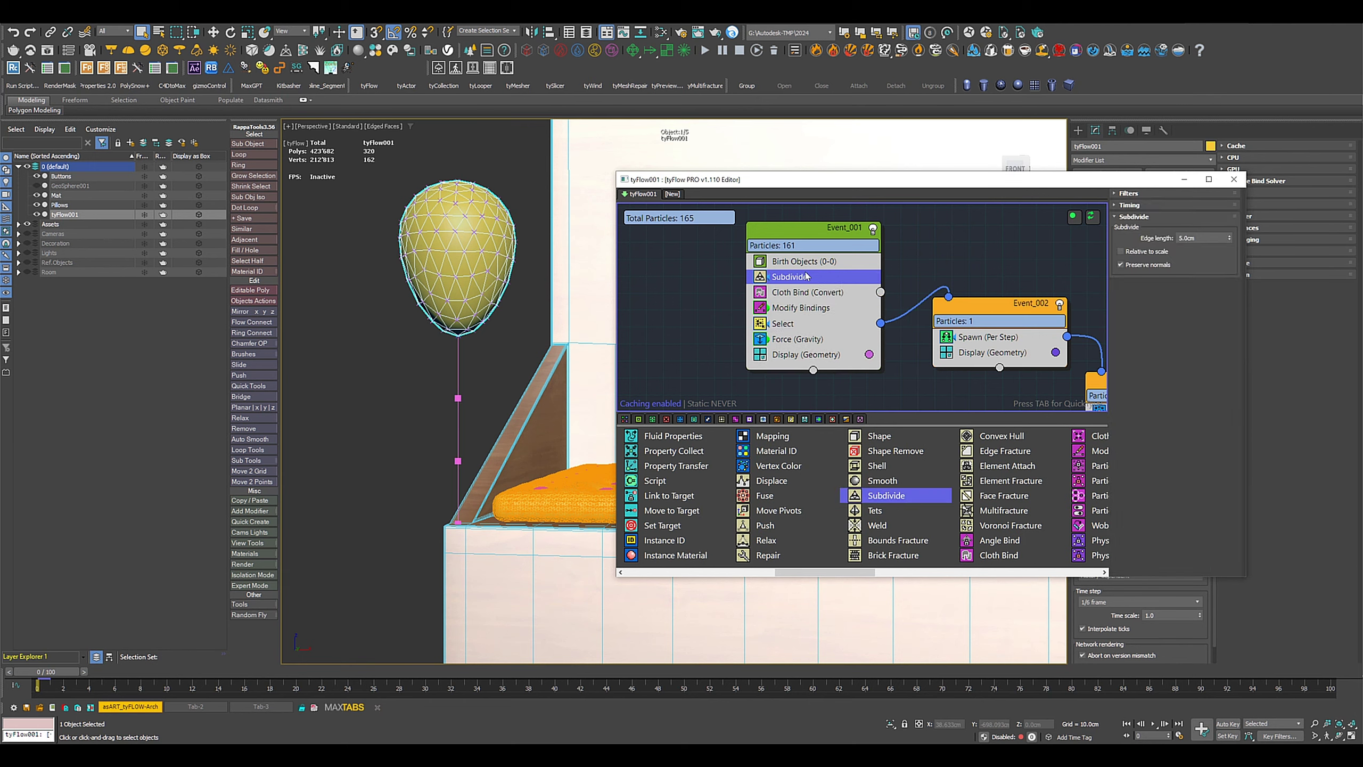
left_click(1135, 254)
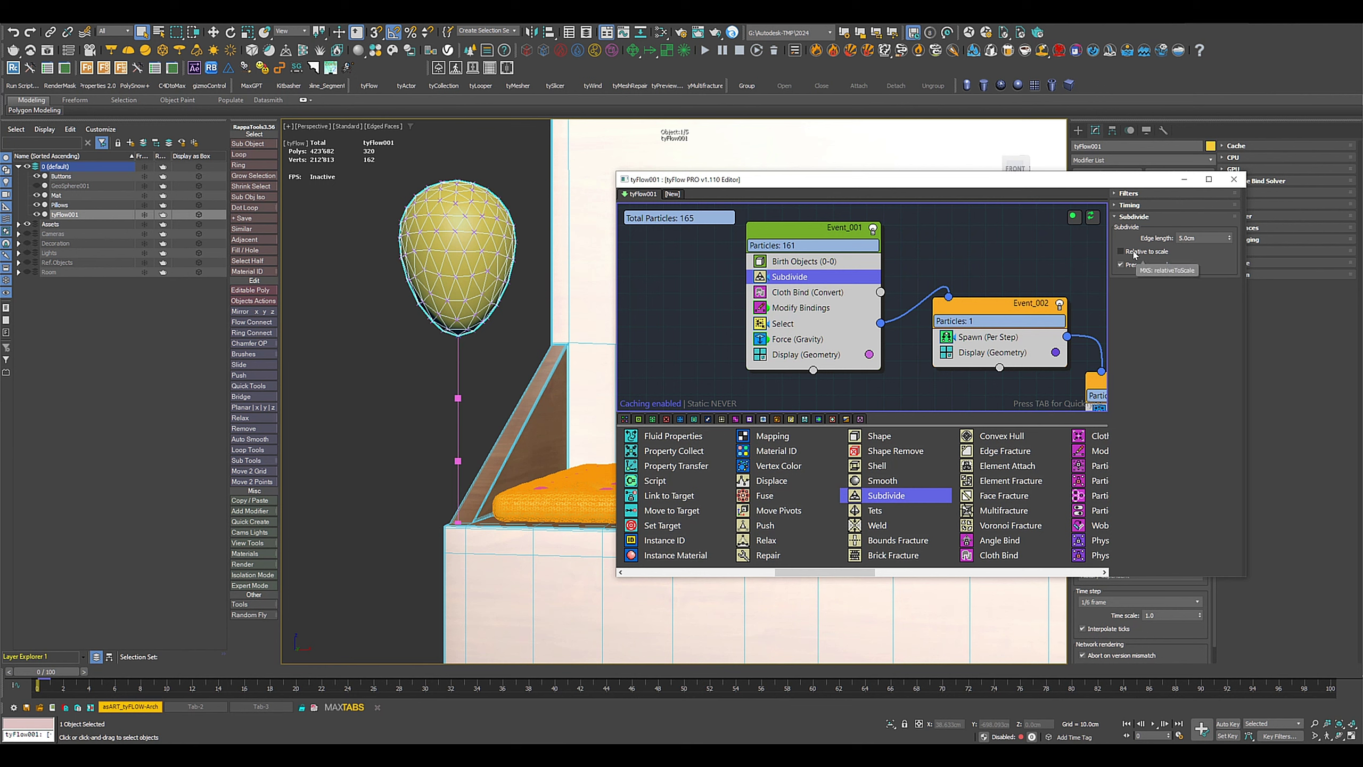
left_click(1224, 237)
type("2")
key("Return")
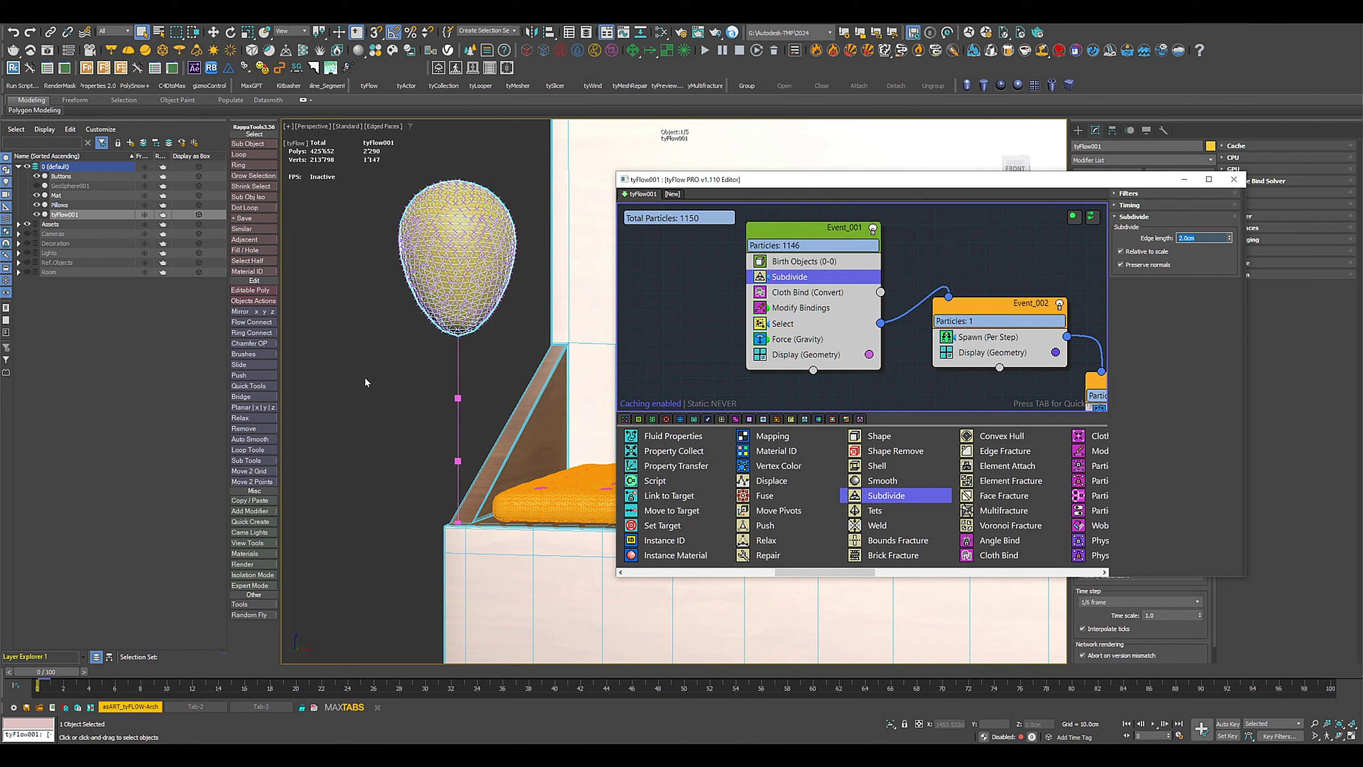
Step: Disable the Display operator in the first event
scroll(356, 377, "up", 5)
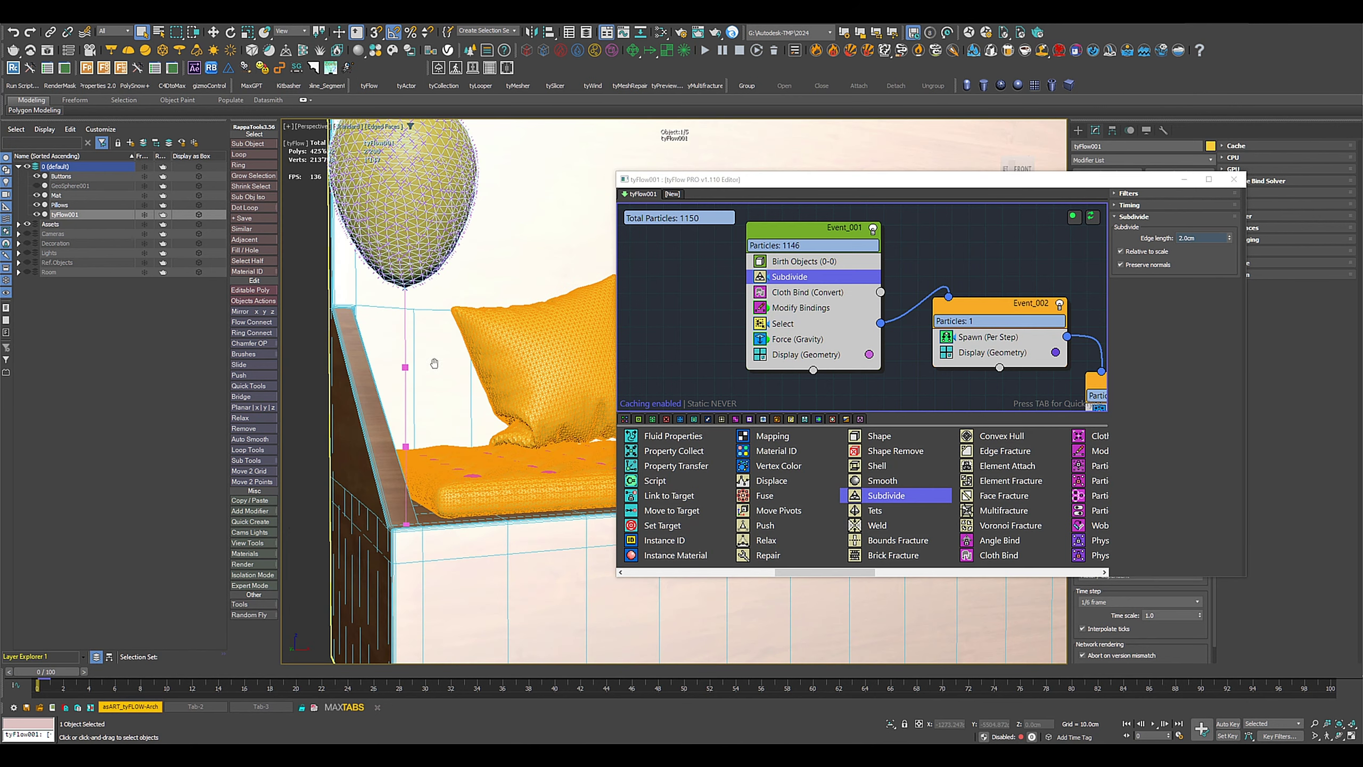
left_click(760, 355)
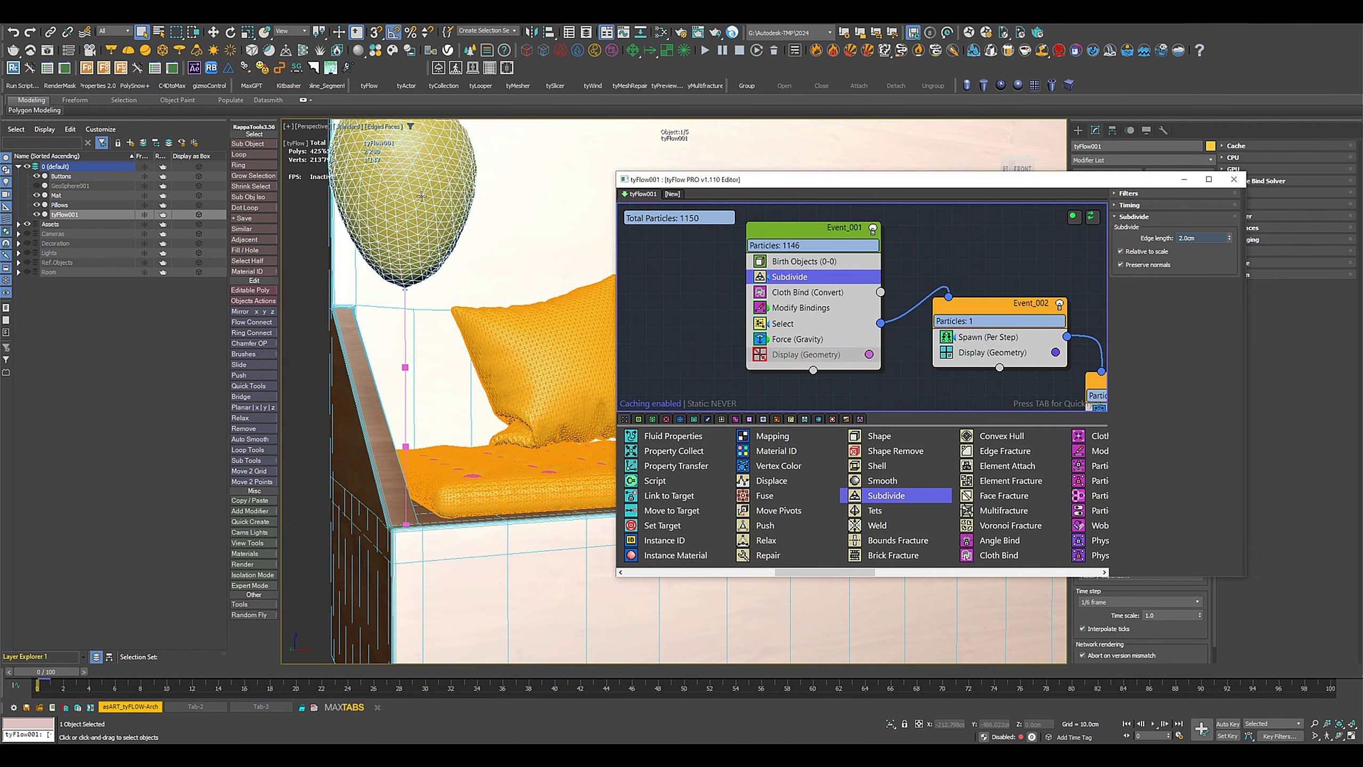
Step: Turn off Show bindings for the Particle Bind operator in the third event
scroll(422, 196, "down", 6)
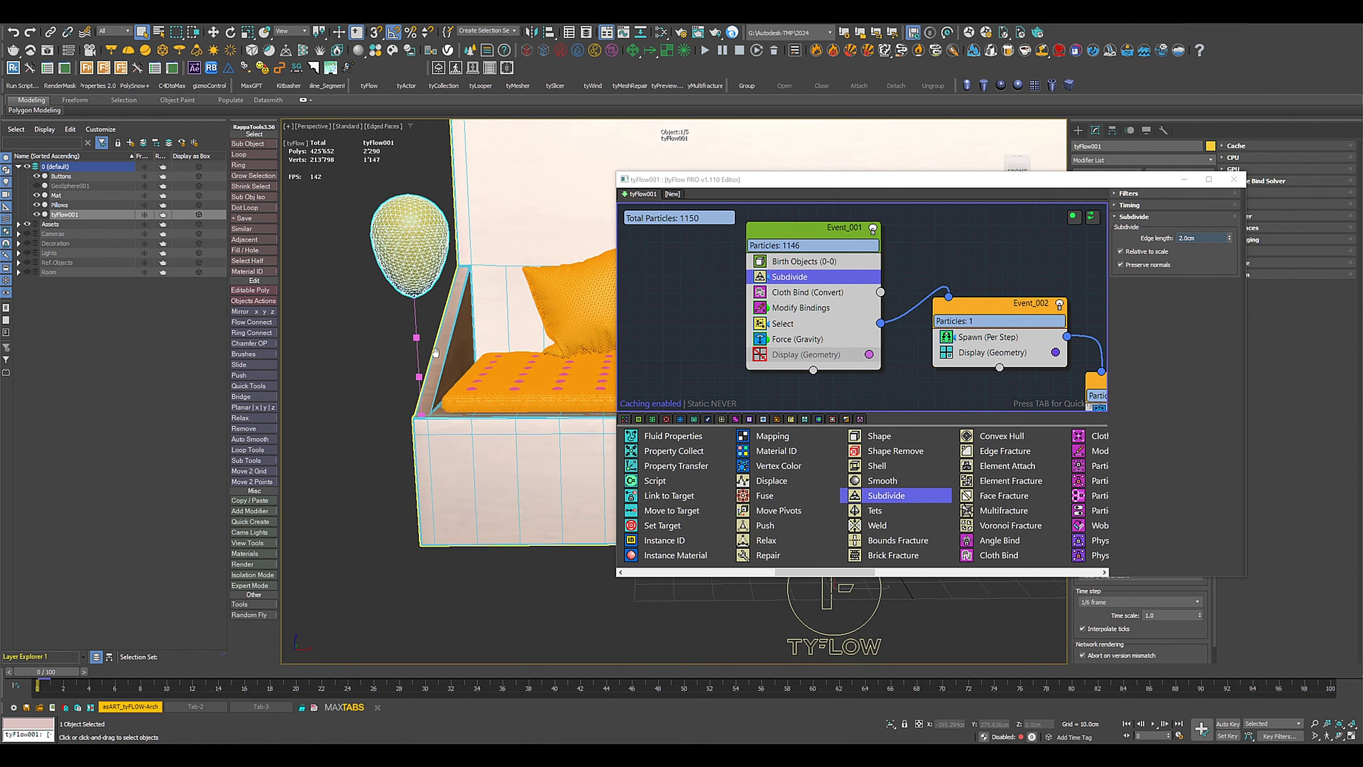
middle_click_drag(434, 352, 433, 345, "alt")
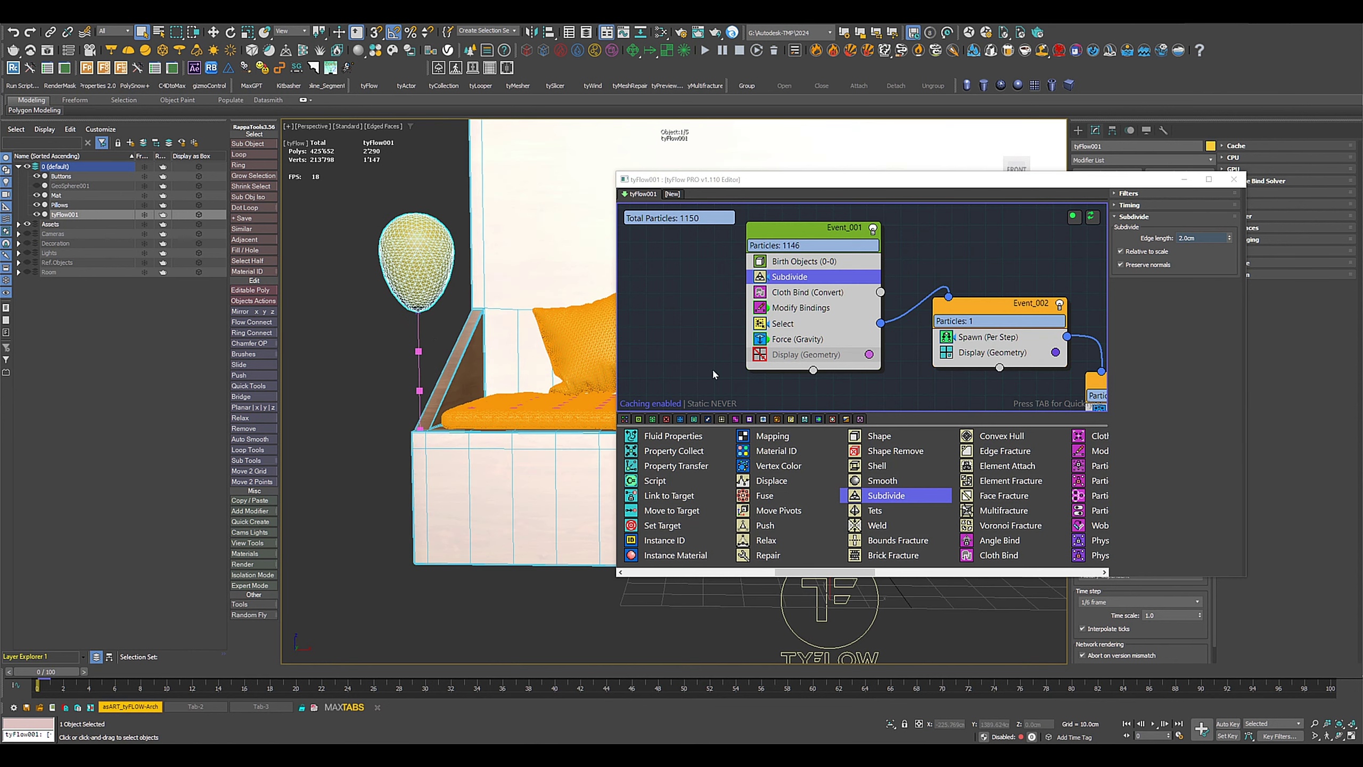
middle_click_drag(711, 368, 671, 320)
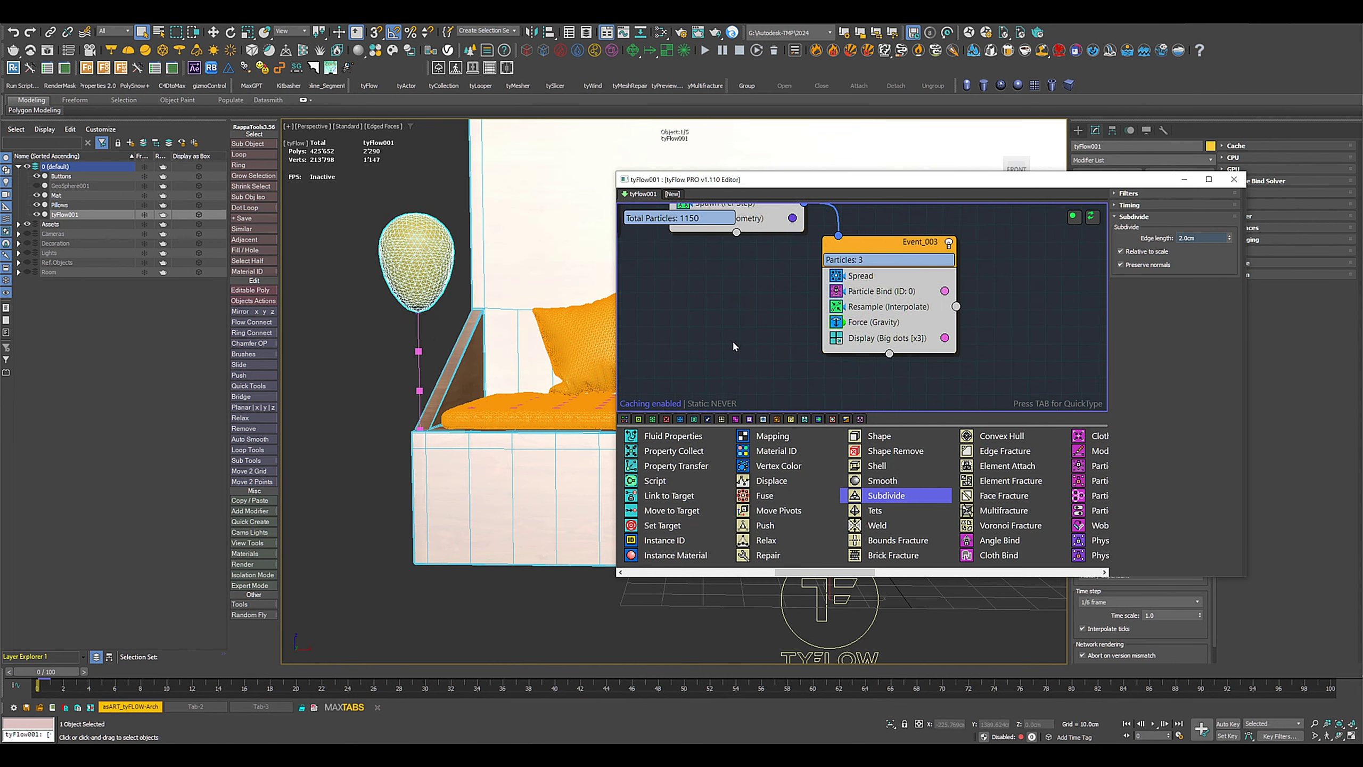
left_click(886, 249)
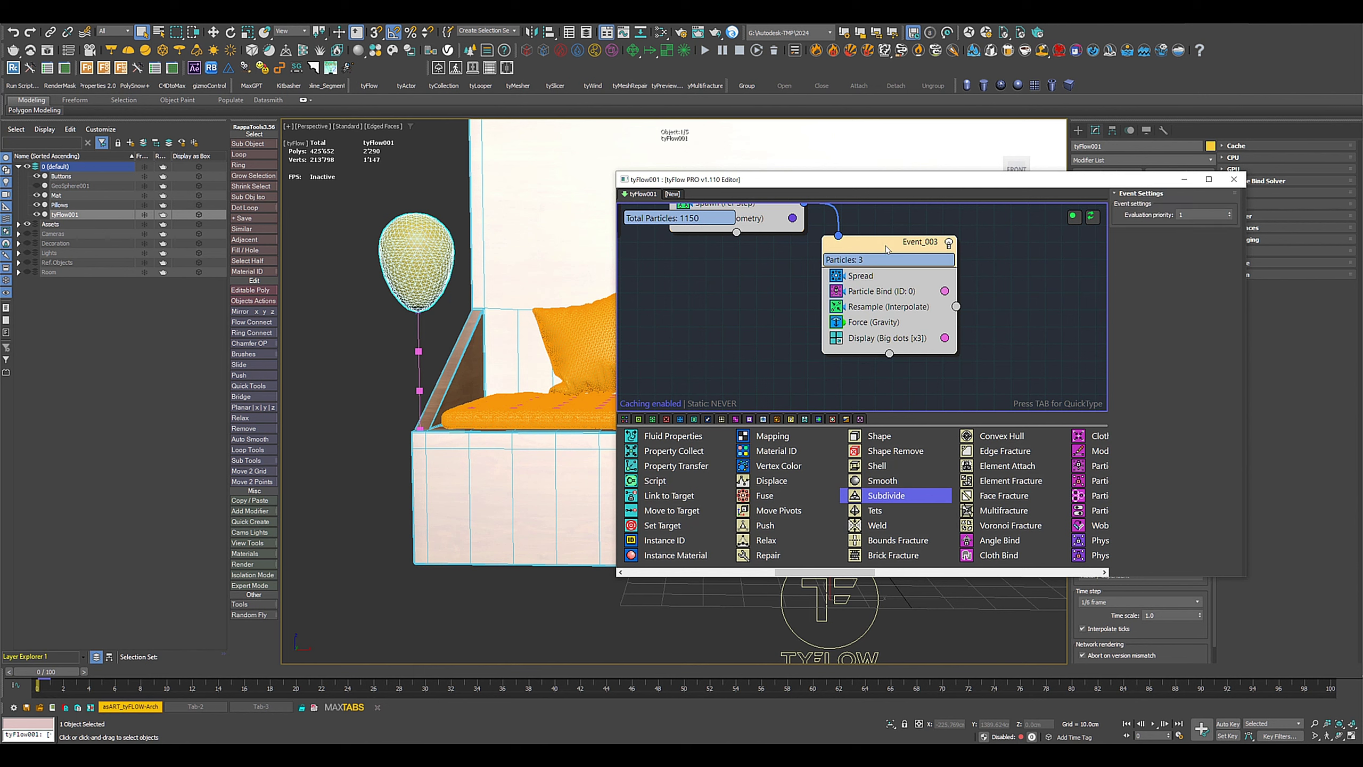
left_click_drag(885, 249, 888, 270)
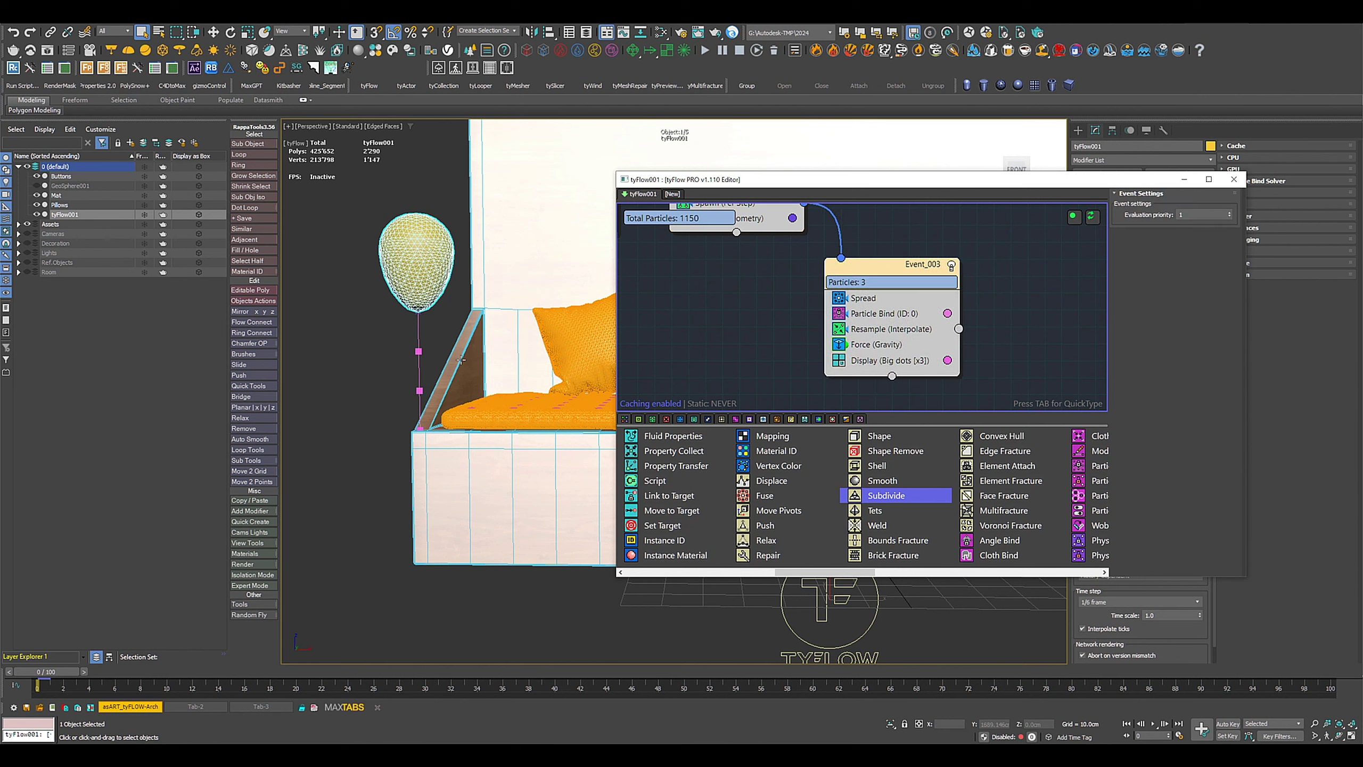
left_click(876, 314)
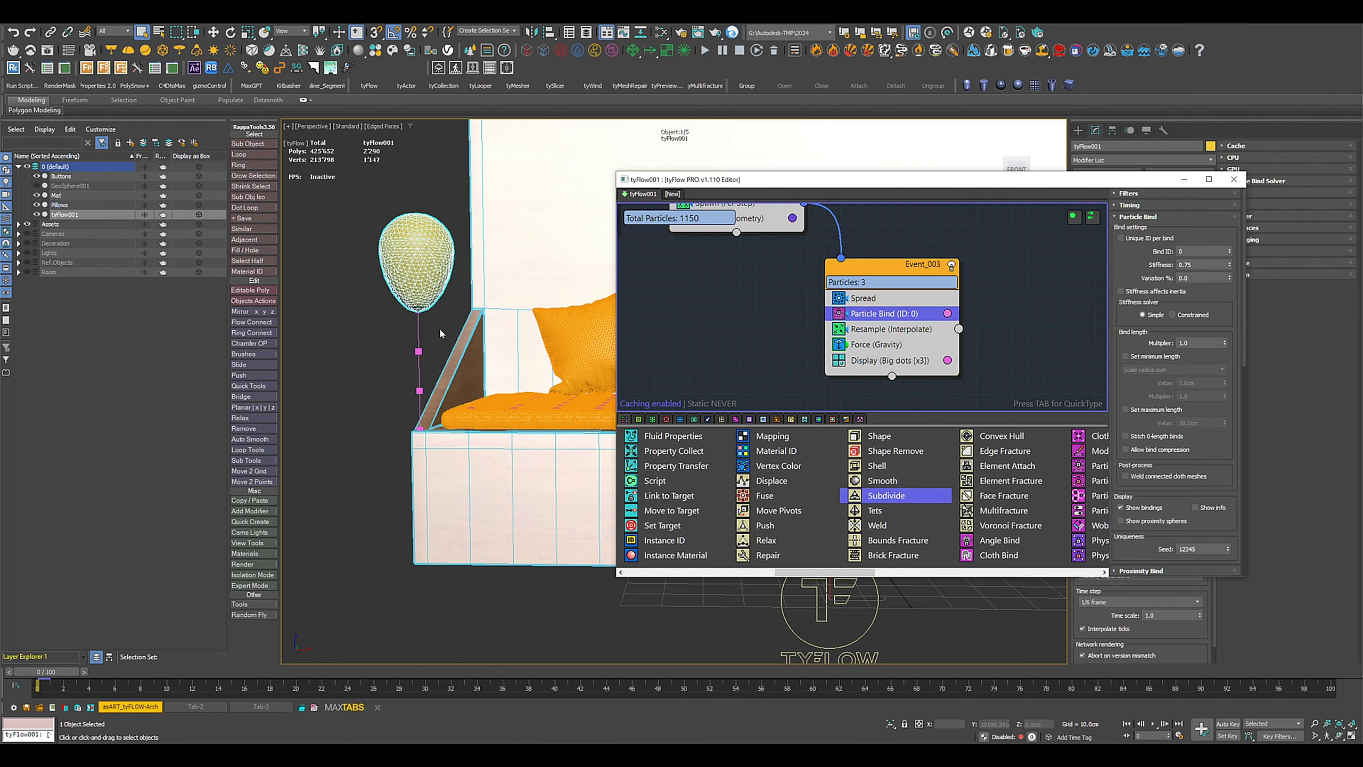
left_click(1121, 508)
Step: Add a Spline Paths operator above Display in the third event, create a new spline object for it, and set its mode to Particle bindings
scroll(928, 502, "down", 5)
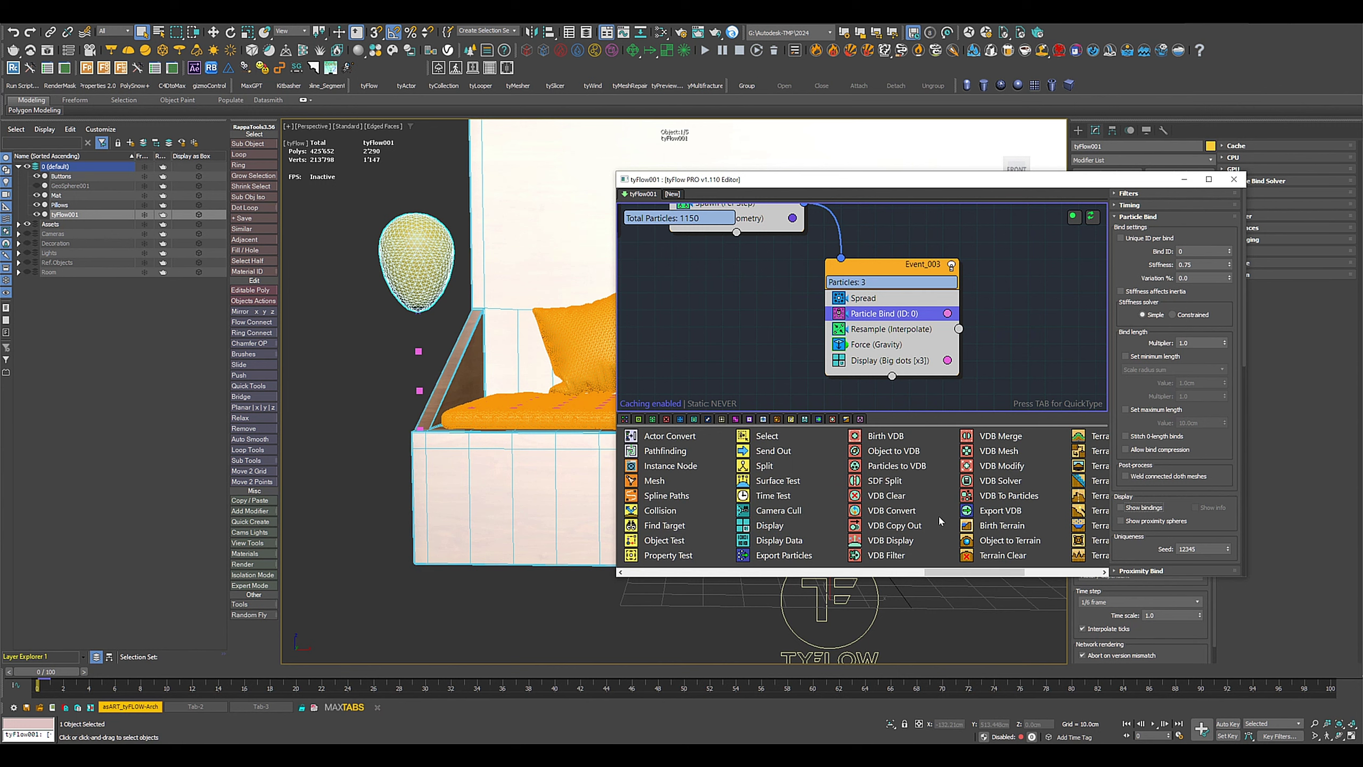
left_click_drag(664, 497, 868, 358)
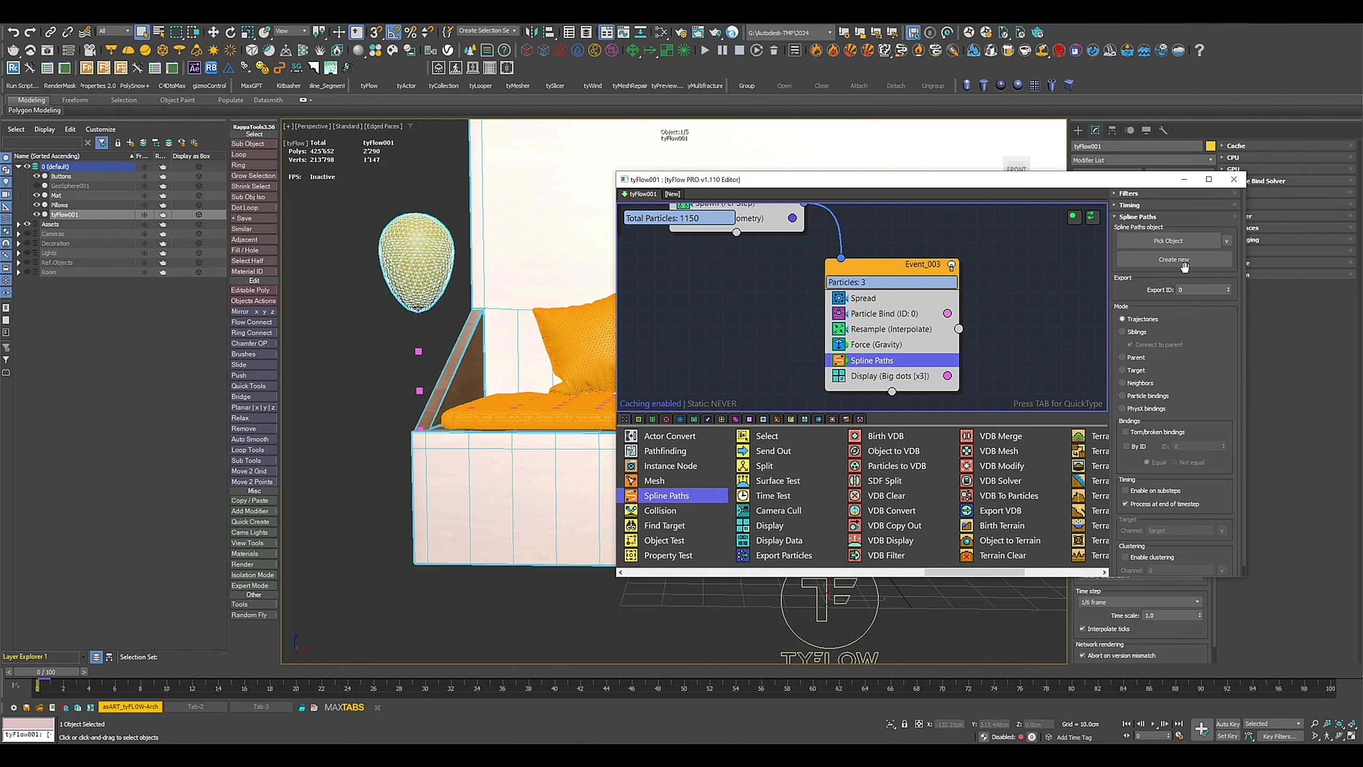
left_click(1163, 260)
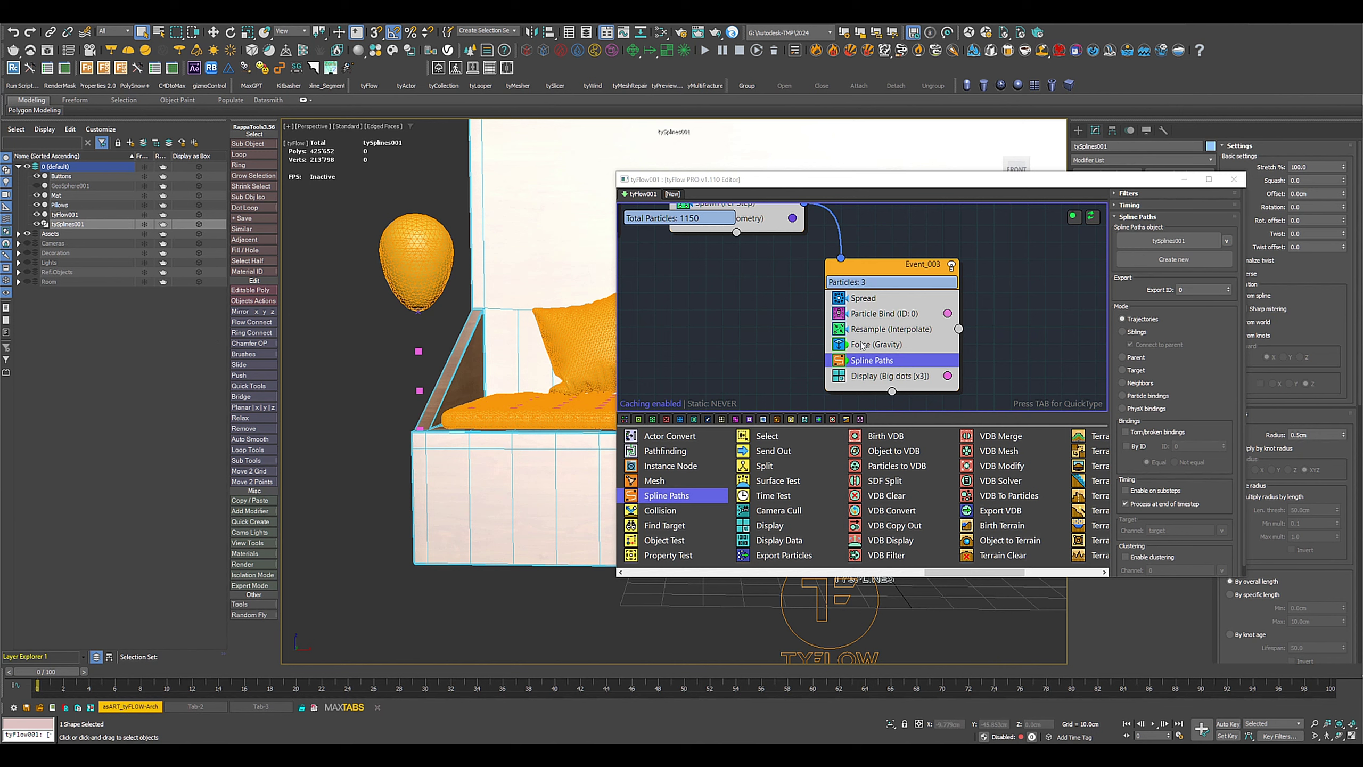
left_click(1141, 396)
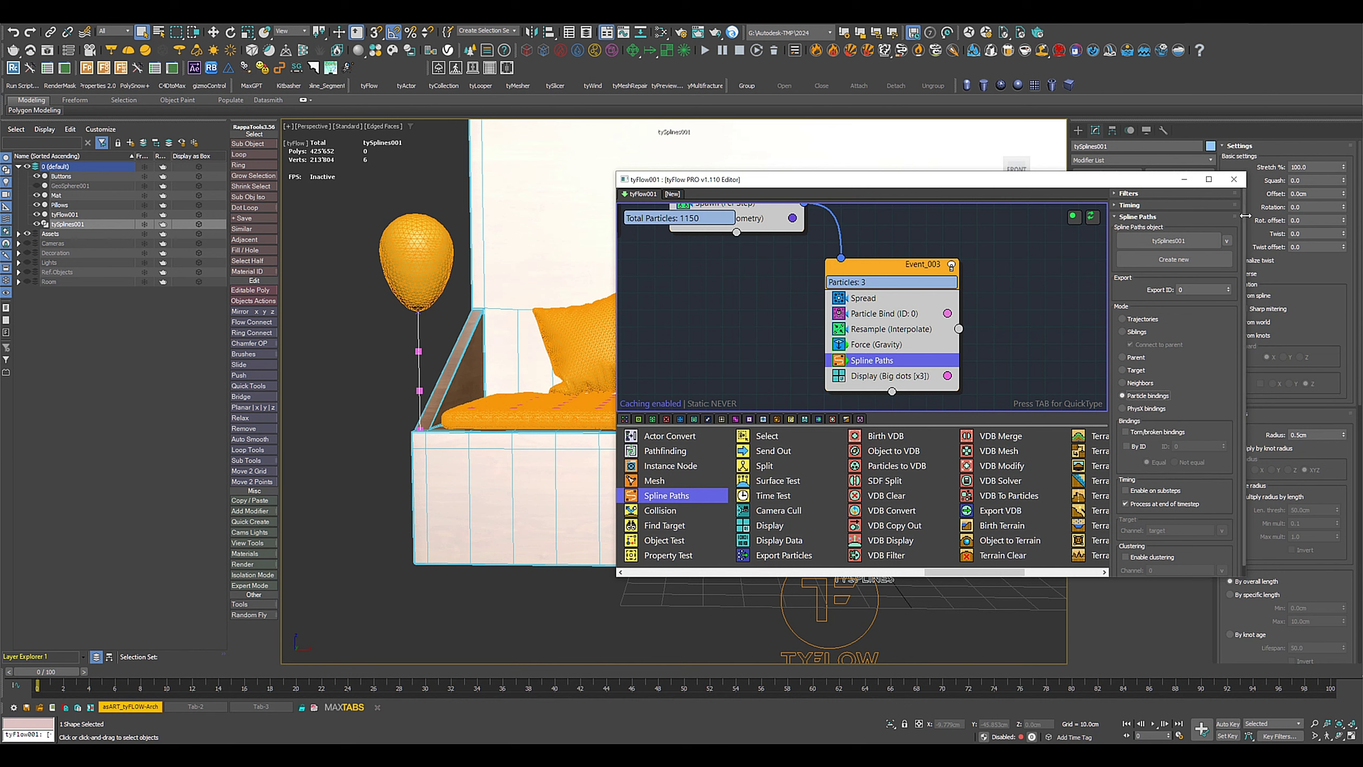
Step: Enable Weld bindings on the new tySplines object and activate its tySplineMesher modifier
left_click_drag(1245, 215, 1031, 215)
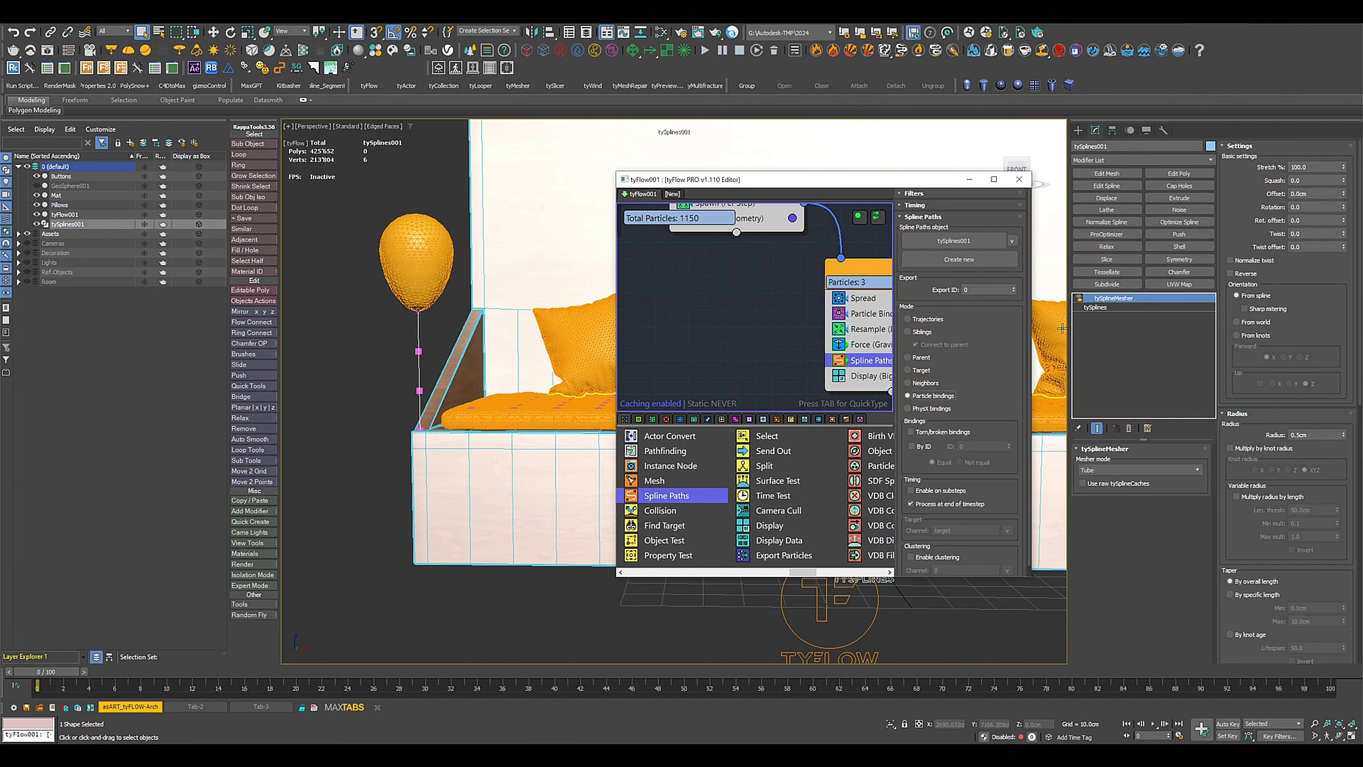
left_click(1097, 308)
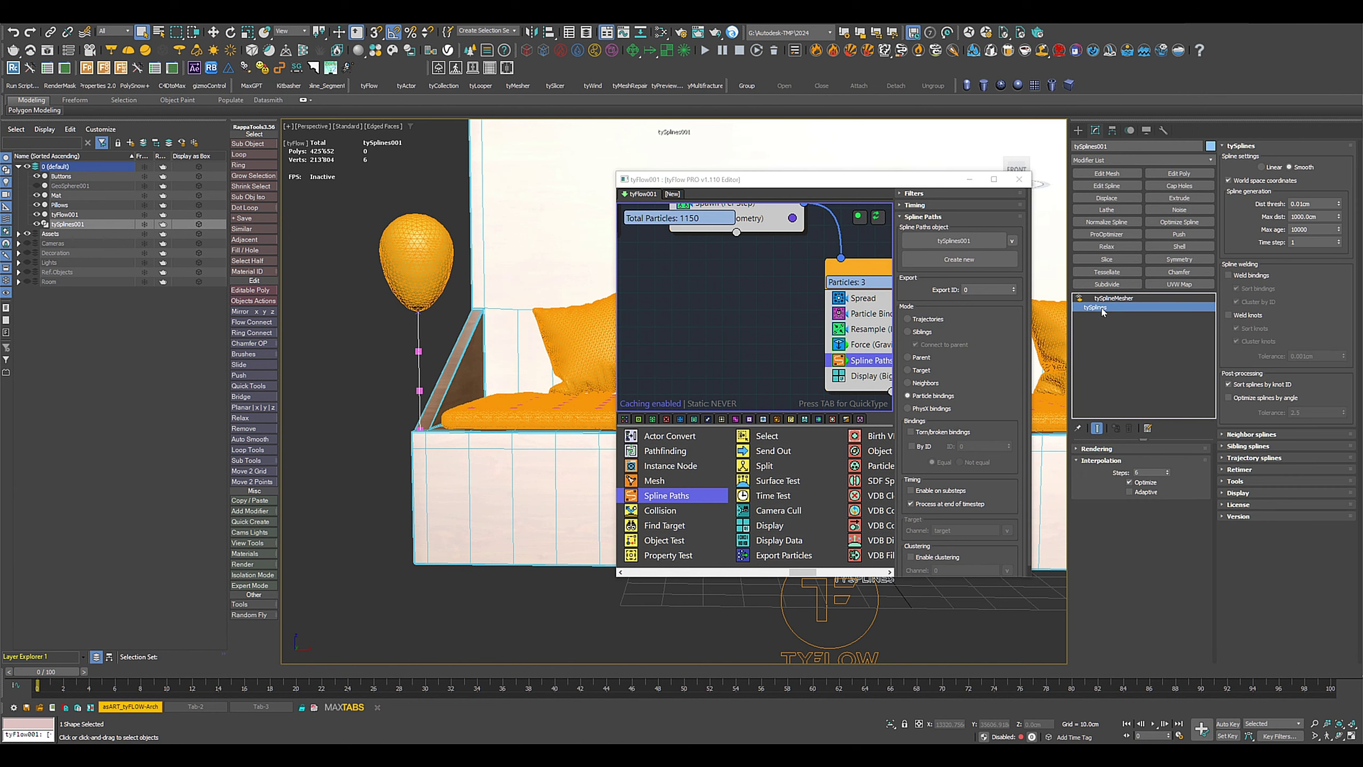
left_click(1229, 275)
left_click(1111, 299)
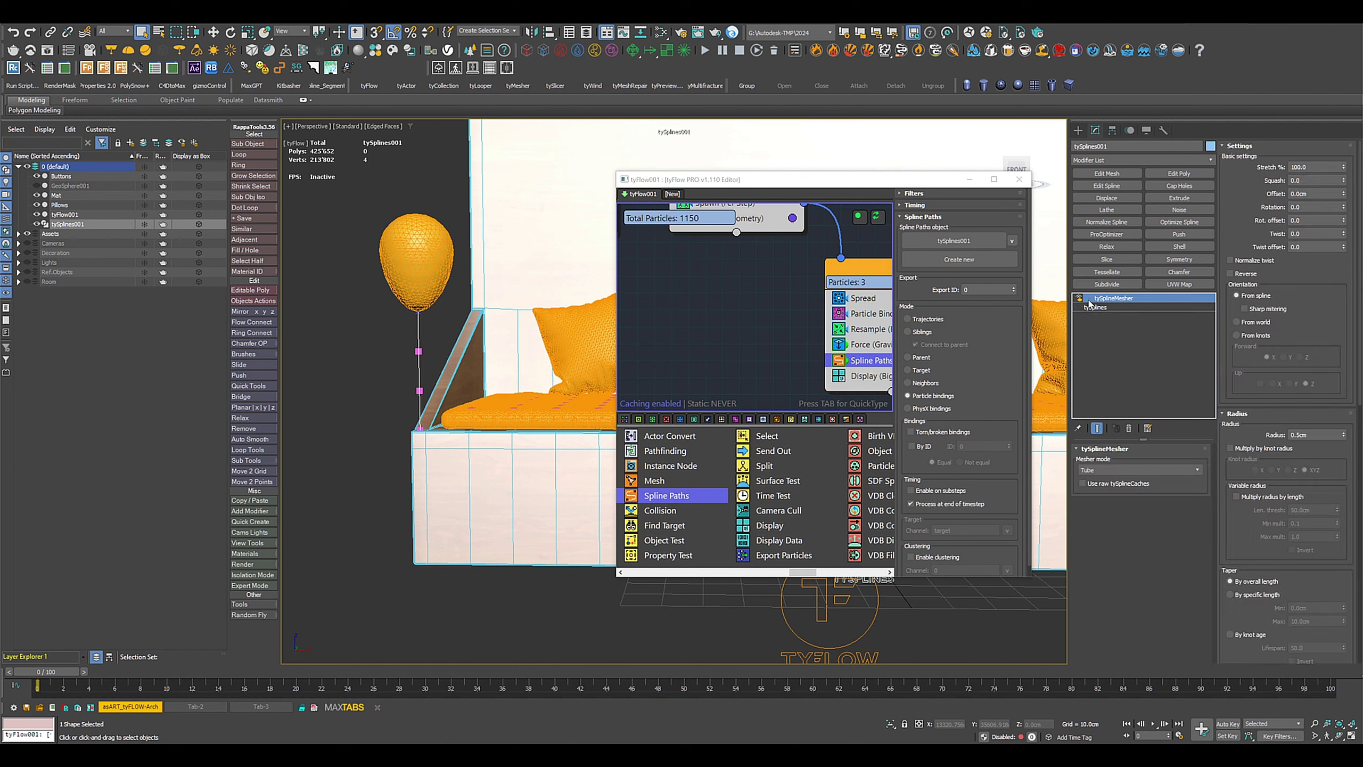
left_click(1079, 299)
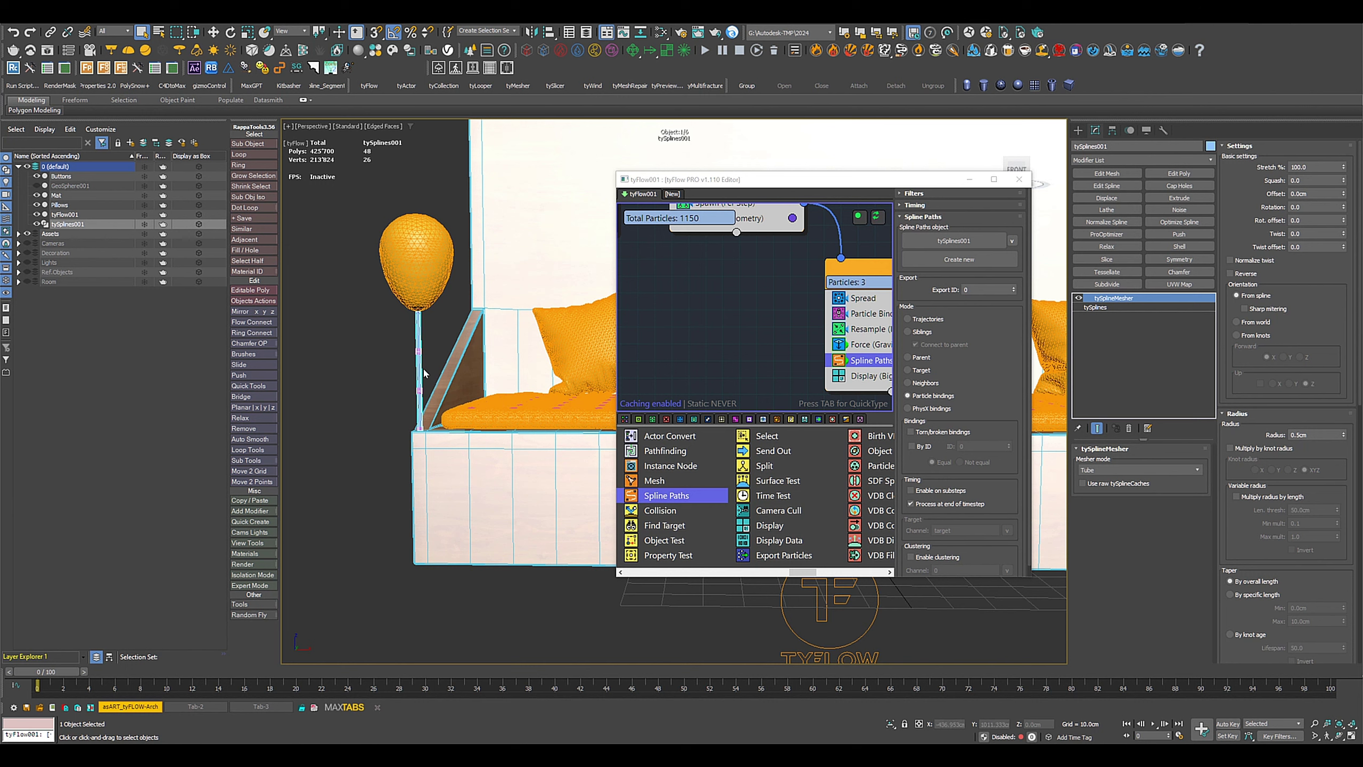
Step: Set the tySplineMesher radius of the balloon string to 0.15 cm
double_click(1332, 435)
type(".")
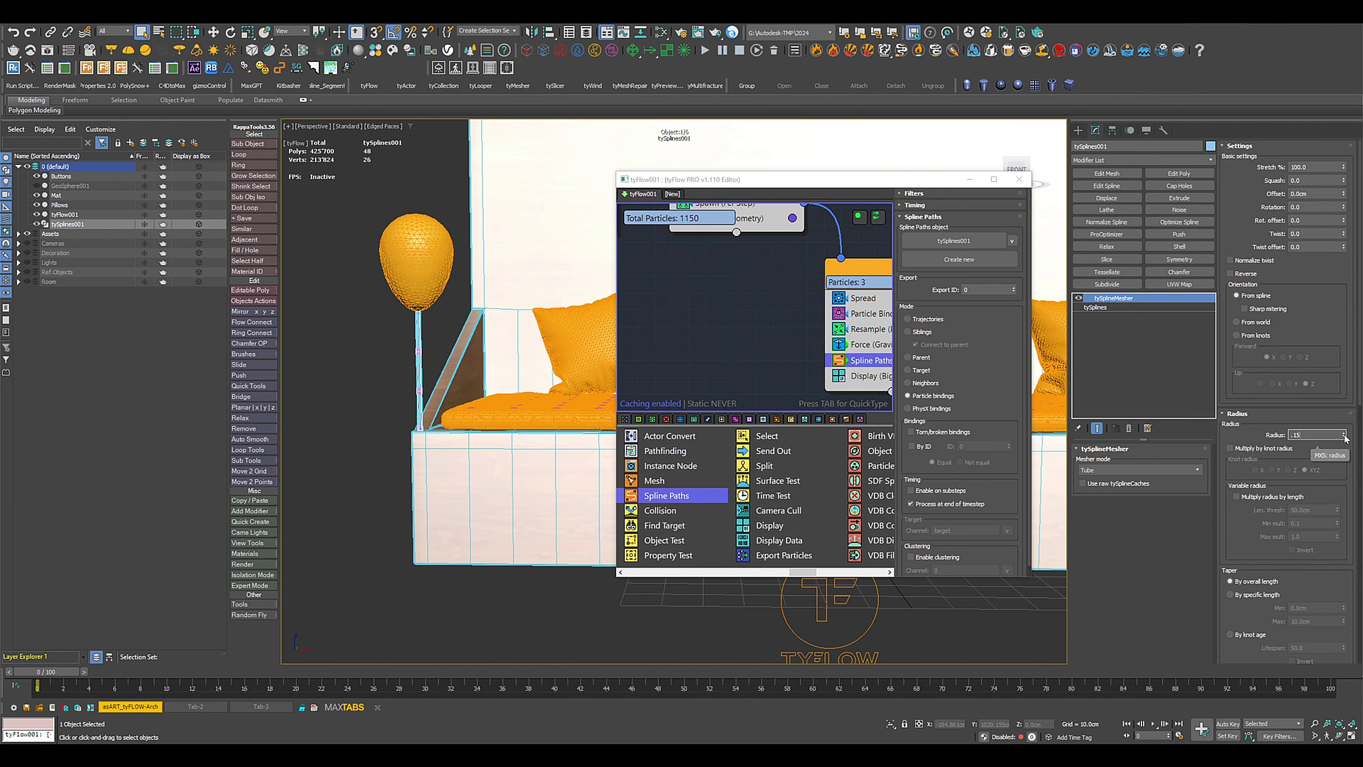
type("15")
key("Return")
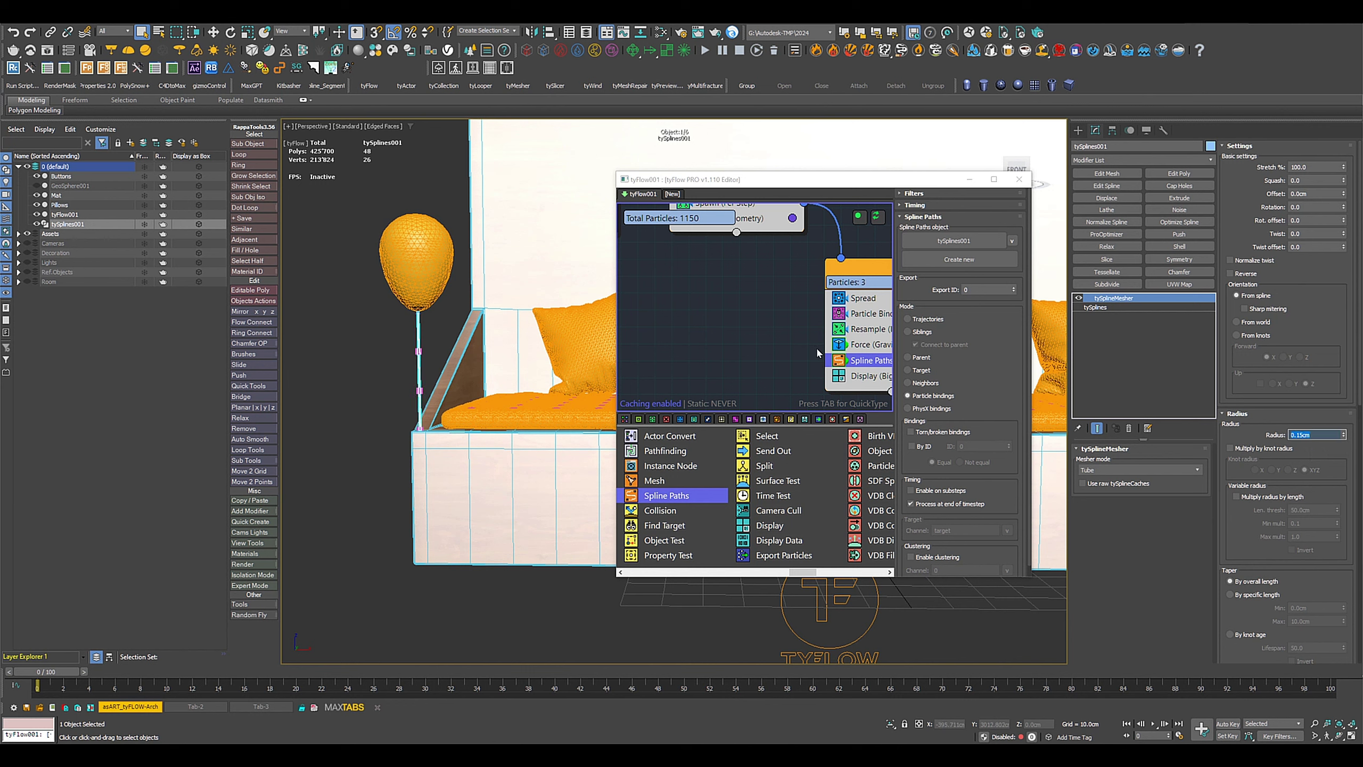
Step: Disable the Display operator in the third event
scroll(754, 325, "down", 1)
middle_click_drag(800, 356, 712, 319)
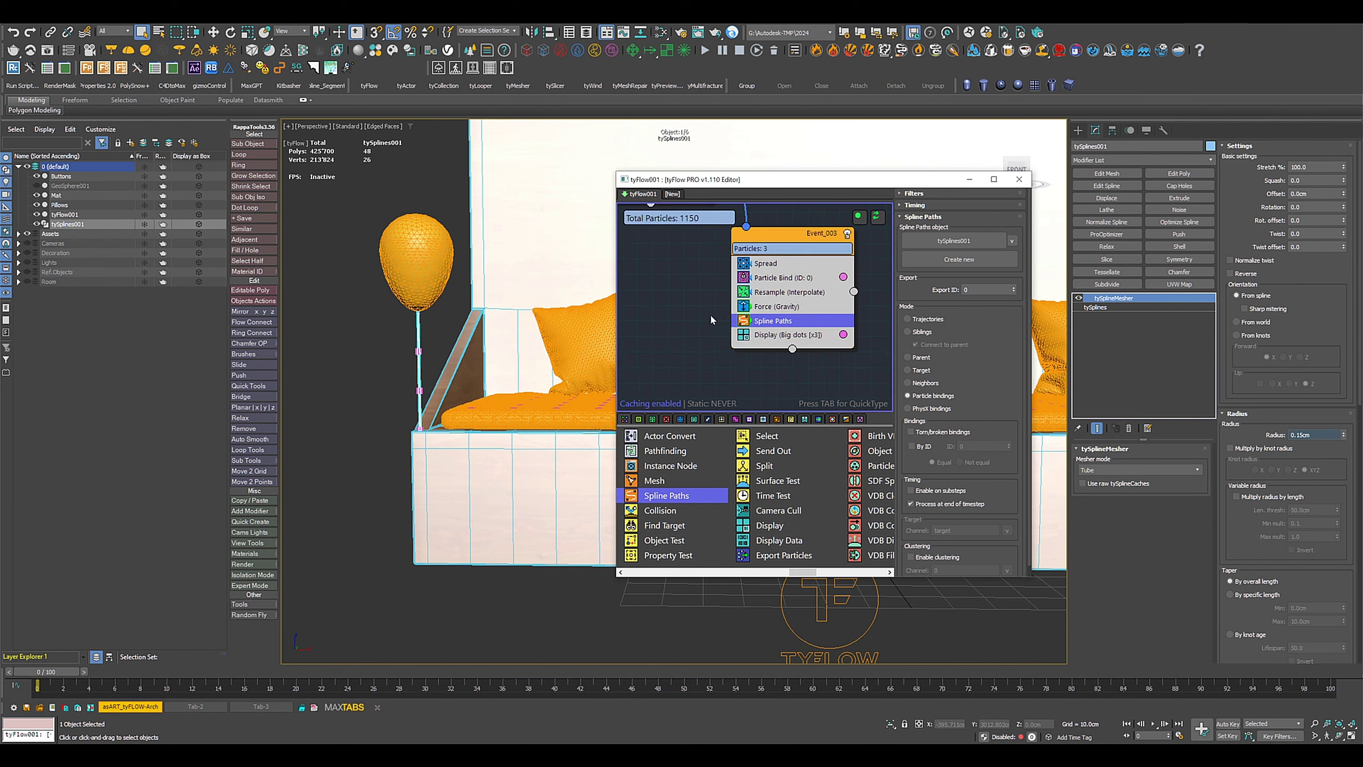
left_click(743, 336)
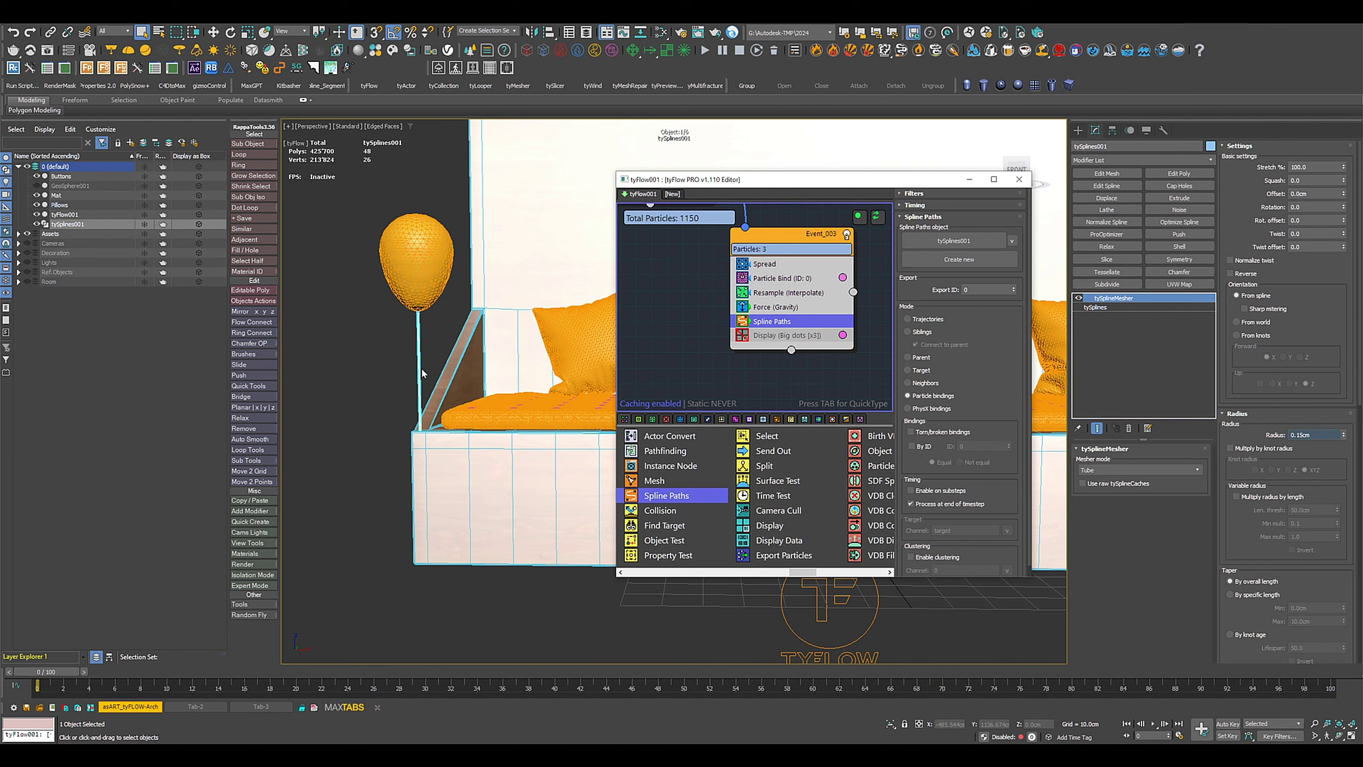
Step: Set the balloon string's tySplineMesher radius to 0.1 cm
scroll(422, 373, "up", 4)
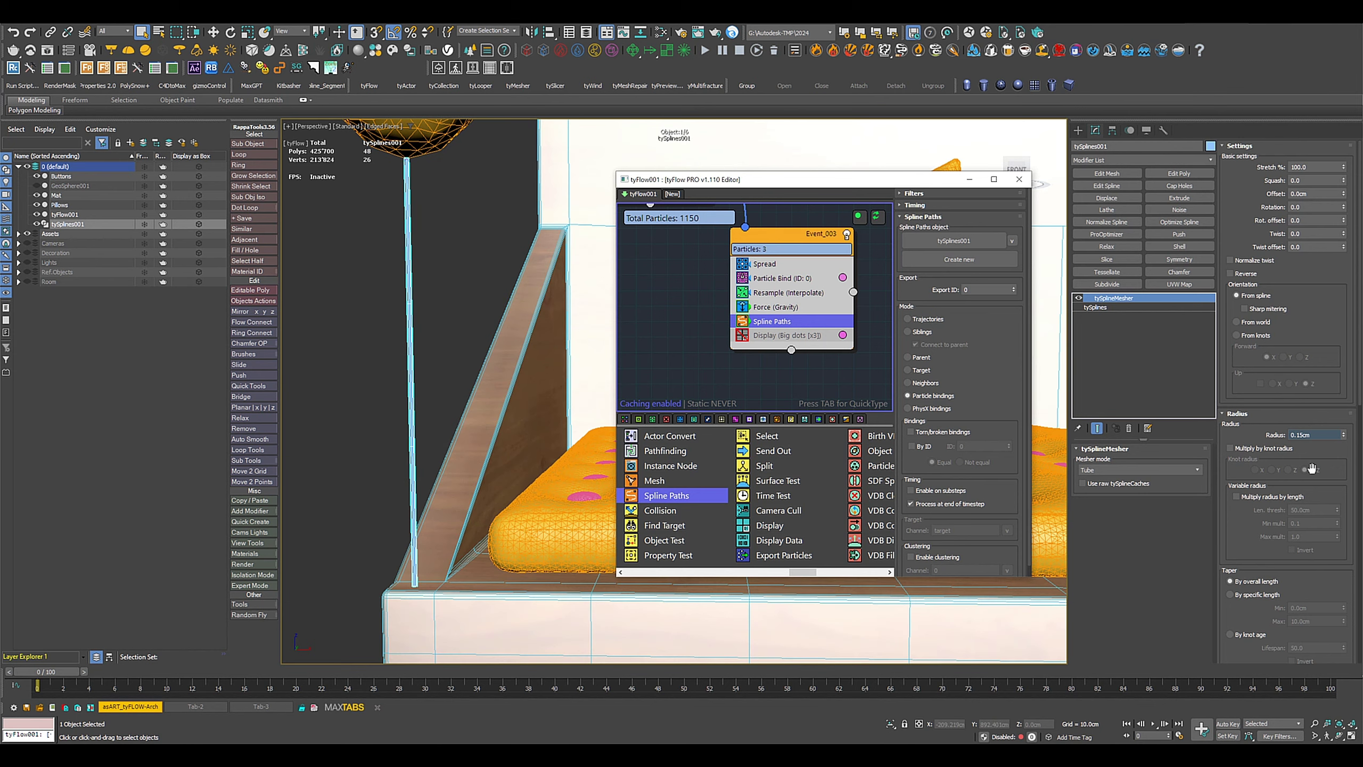
left_click_drag(1318, 435, 1205, 434)
type("0.1")
key("Return")
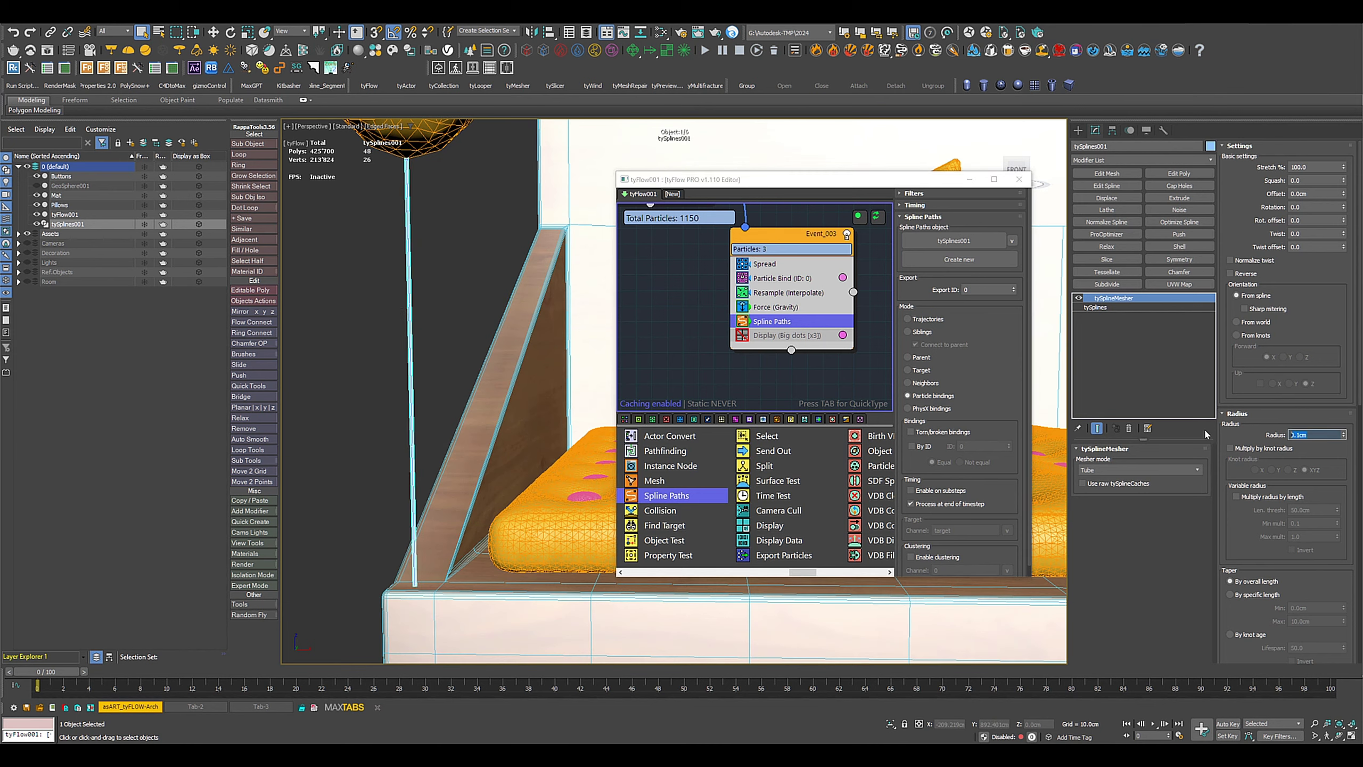
middle_click_drag(455, 347, 446, 396, "alt")
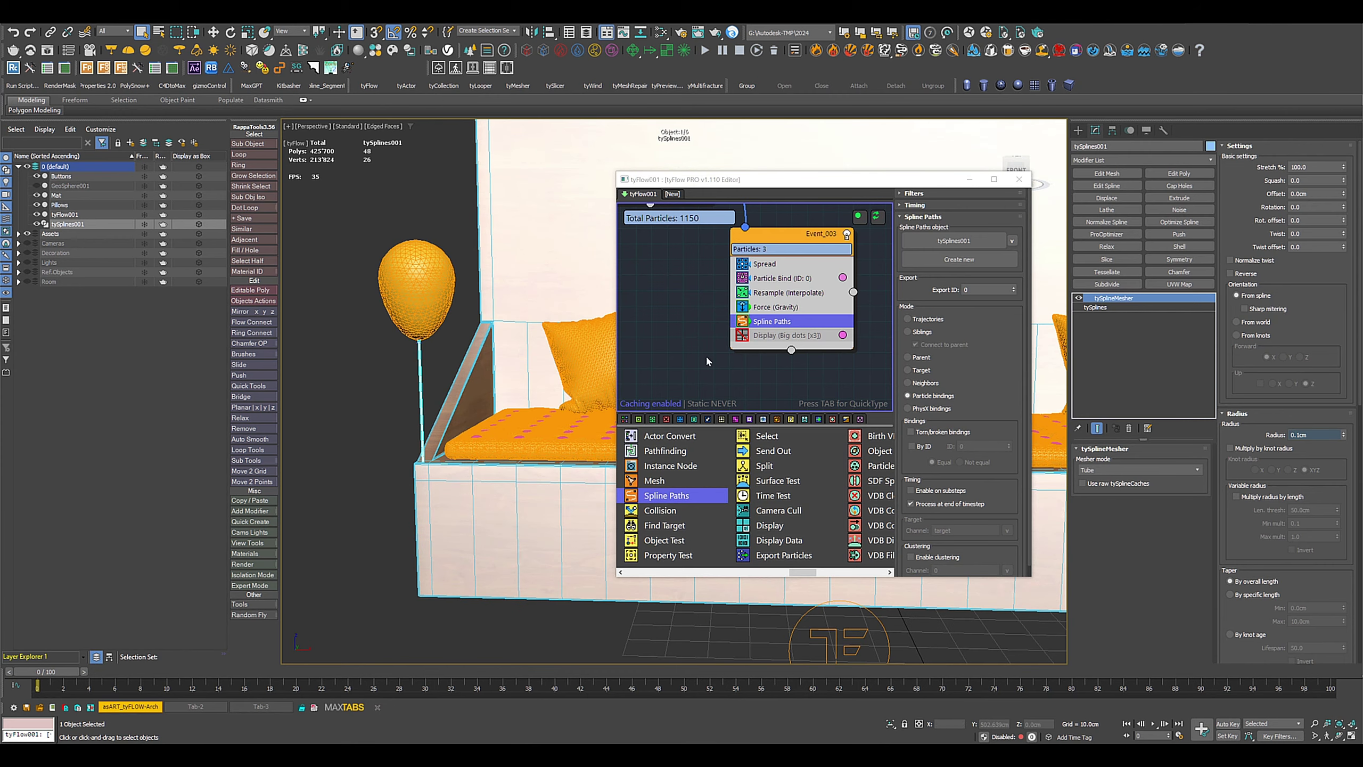
Step: Configure Built-in Noise 1 of the third event's Force operator with strength 0.1 cm, frequency 0.02 and scale 5
left_click(777, 308)
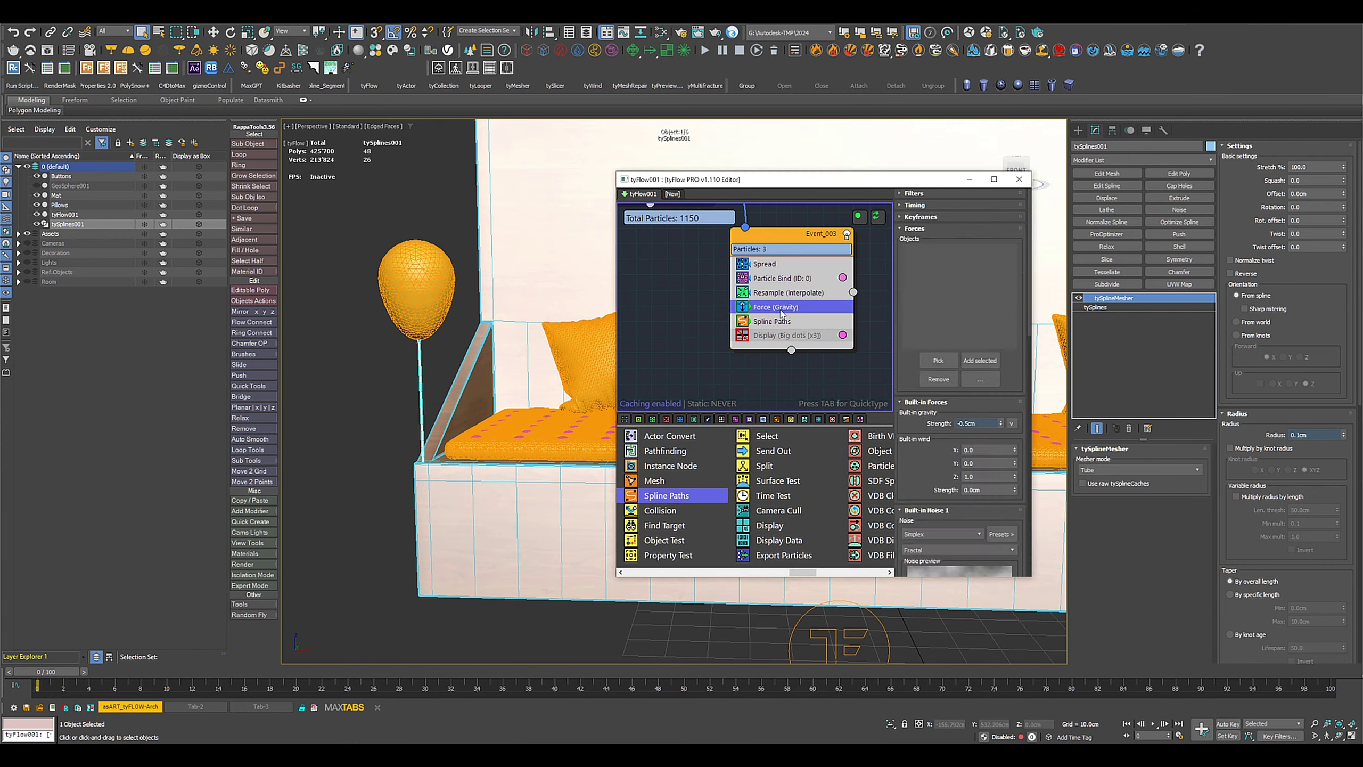
left_click_drag(930, 446, 918, 326)
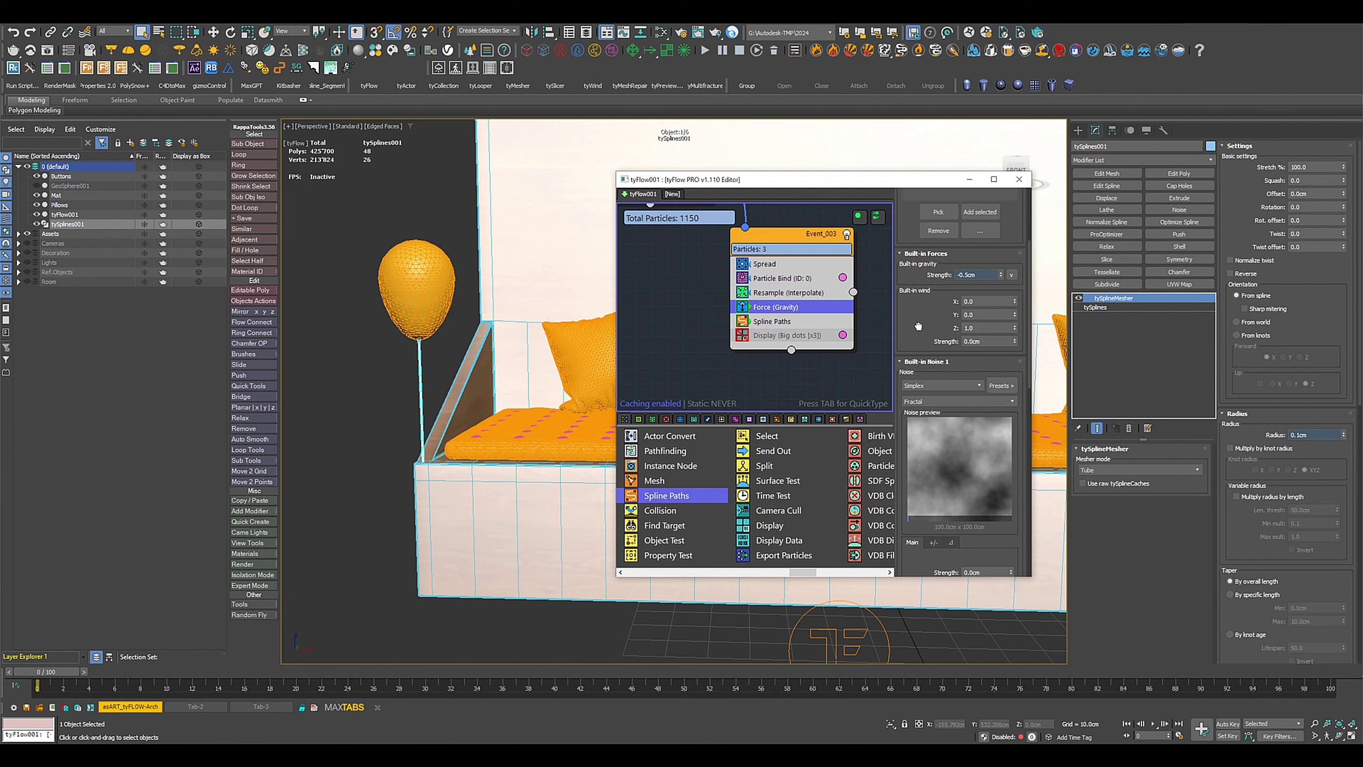
scroll(915, 335, "down", 2)
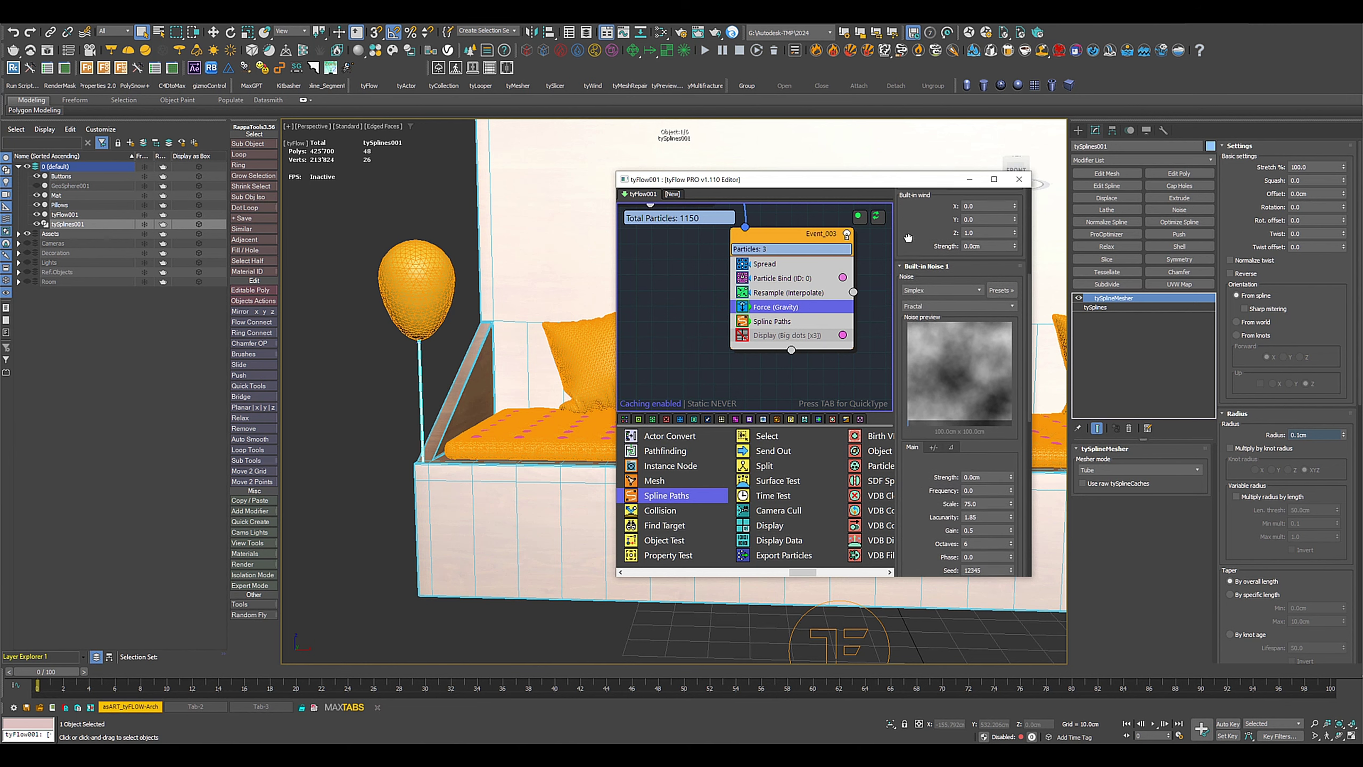
double_click(992, 477)
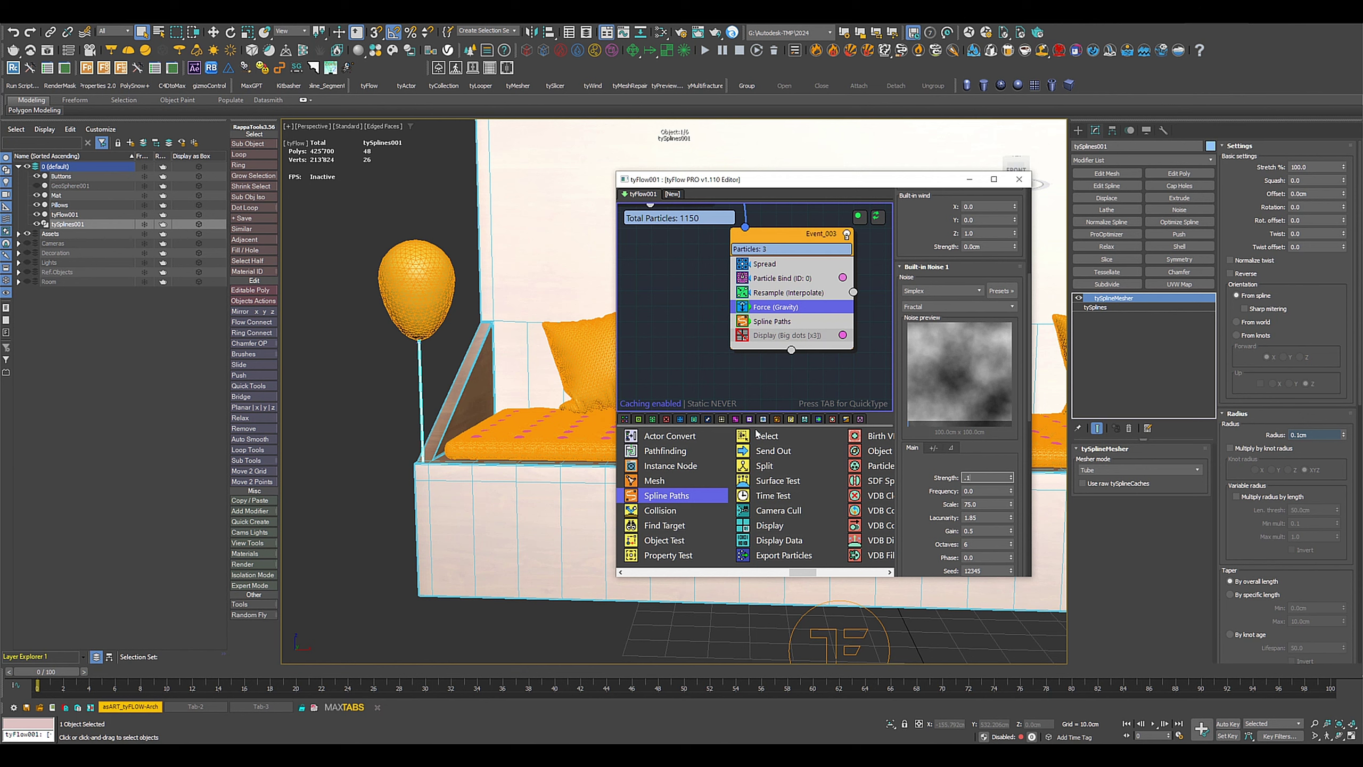
key("Return")
left_click(989, 492)
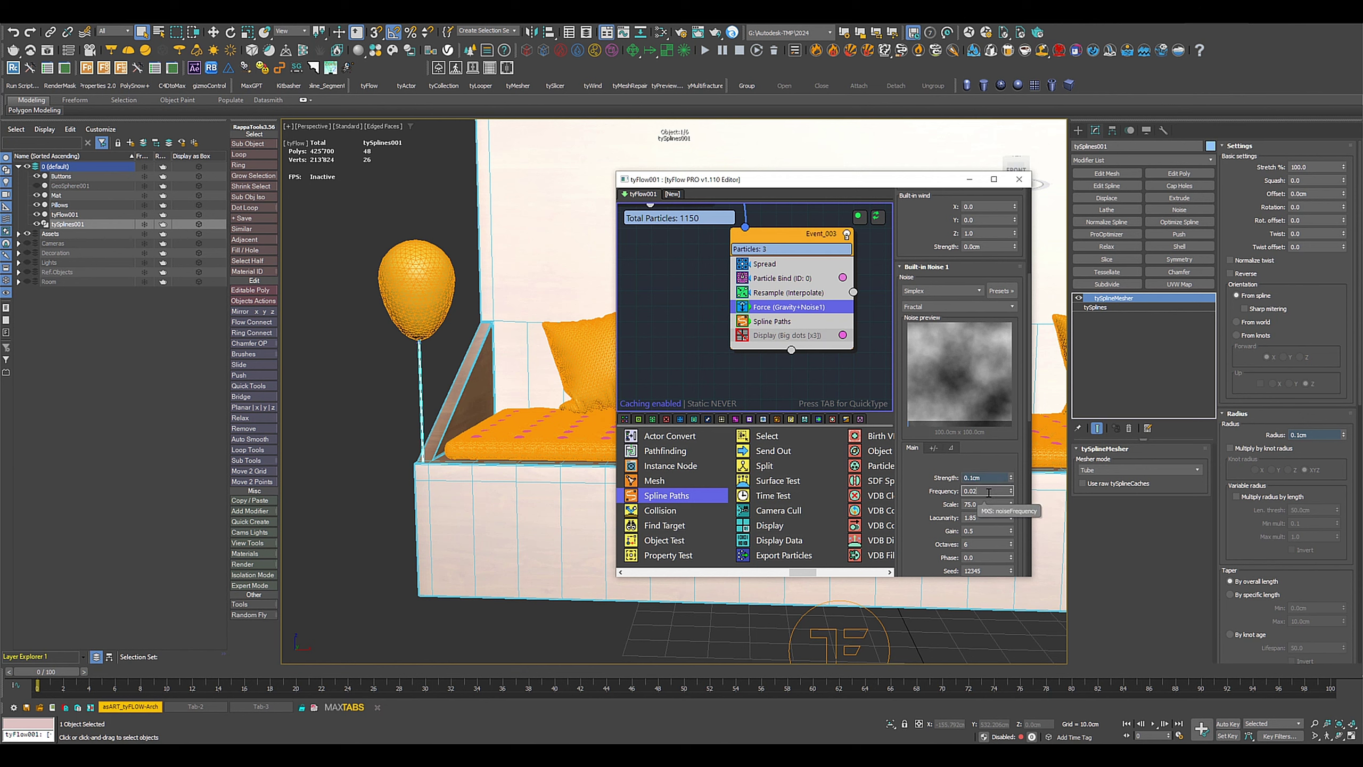
double_click(990, 492)
key("Tab")
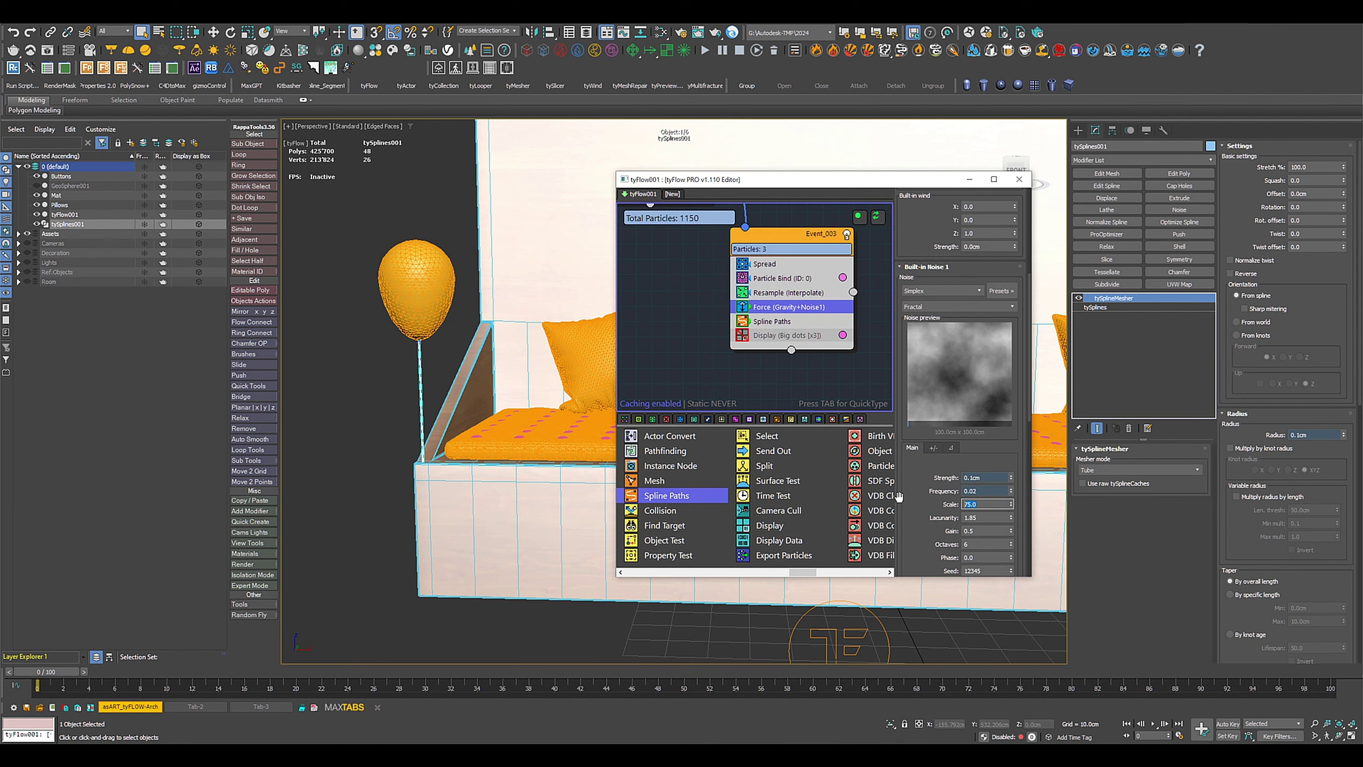
type("5")
key("Return")
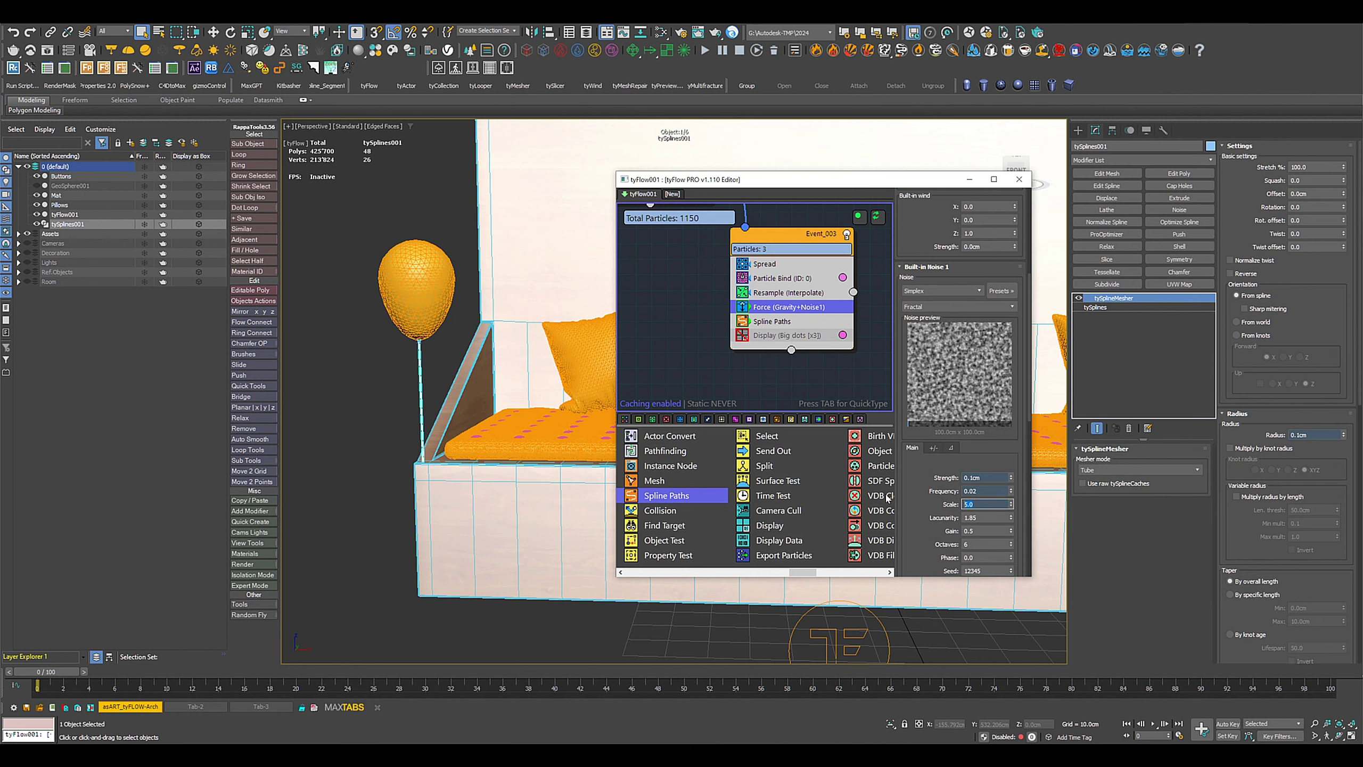
Step: Set the Built-in Noise 1 strength of the first event's Force operator to 0.3 cm
middle_click_drag(680, 304, 919, 361)
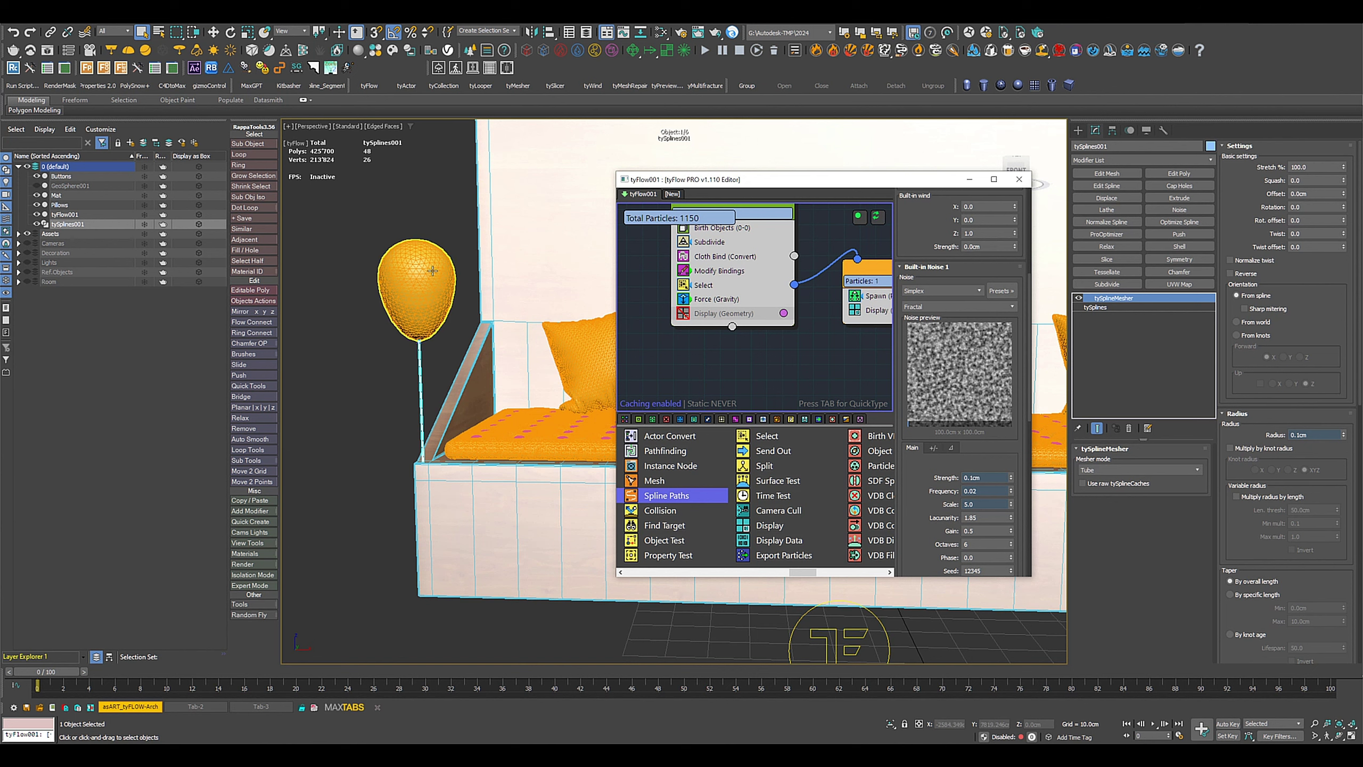
left_click(706, 300)
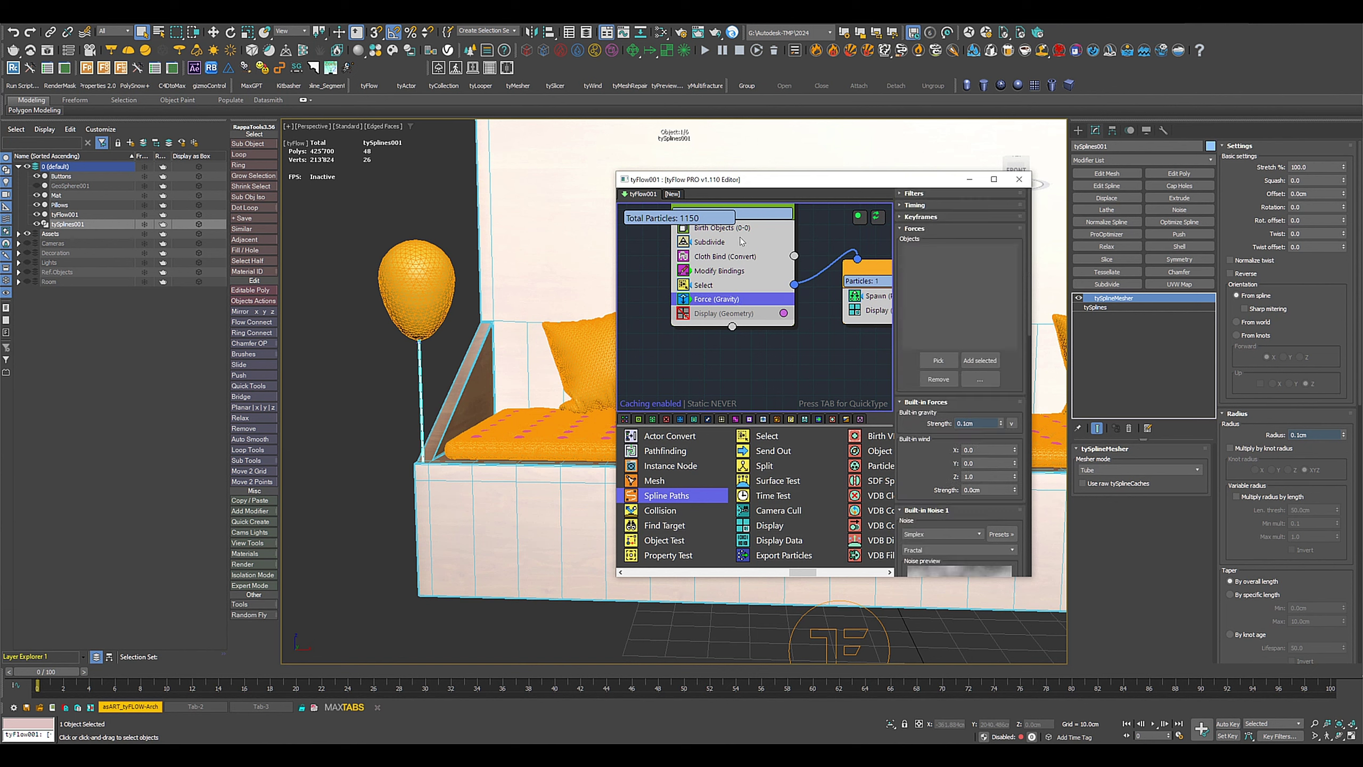
middle_click_drag(767, 281, 761, 321)
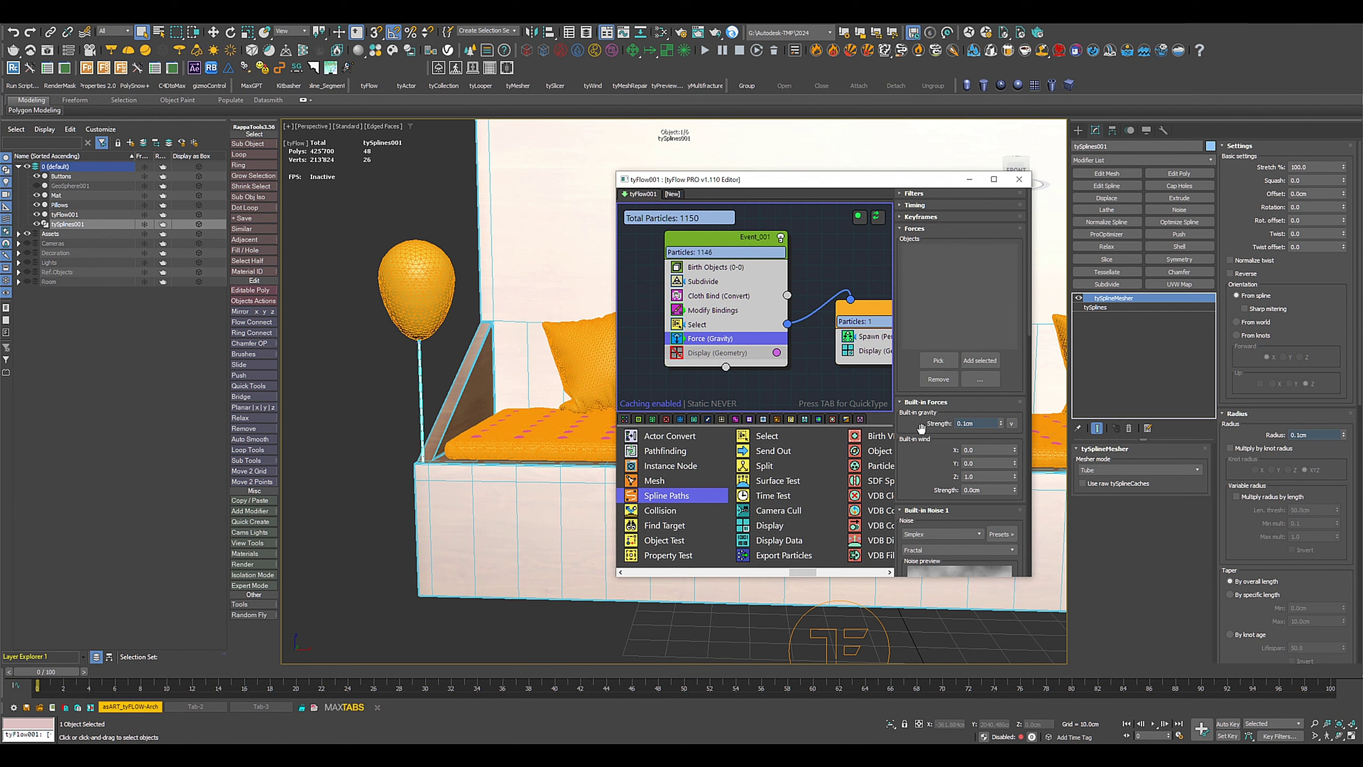
scroll(921, 428, "down", 8)
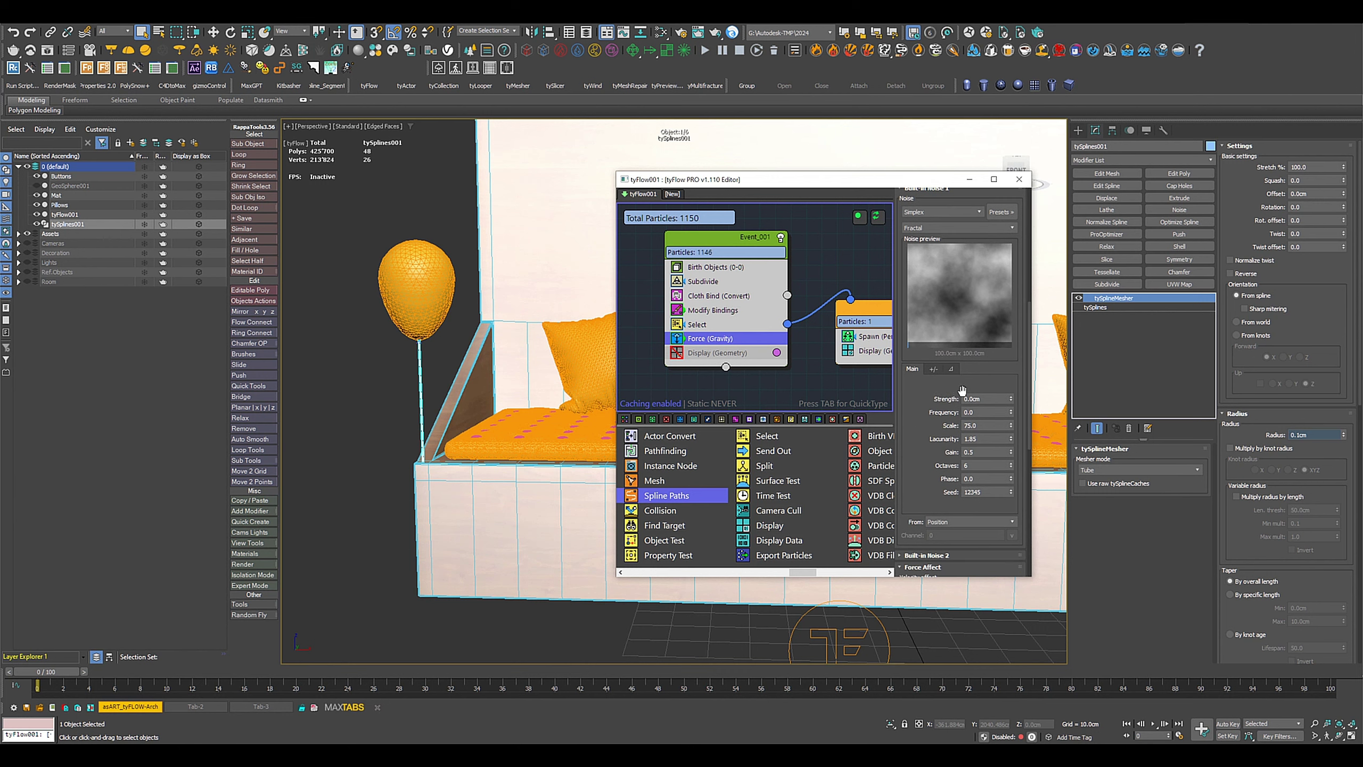
left_click_drag(986, 400, 881, 397)
type("0.3")
key("Return")
Step: Set the first event's Built-in Noise 1 frequency to 0.02 and reduce its noise scale
left_click(987, 411)
key("ctrl+a")
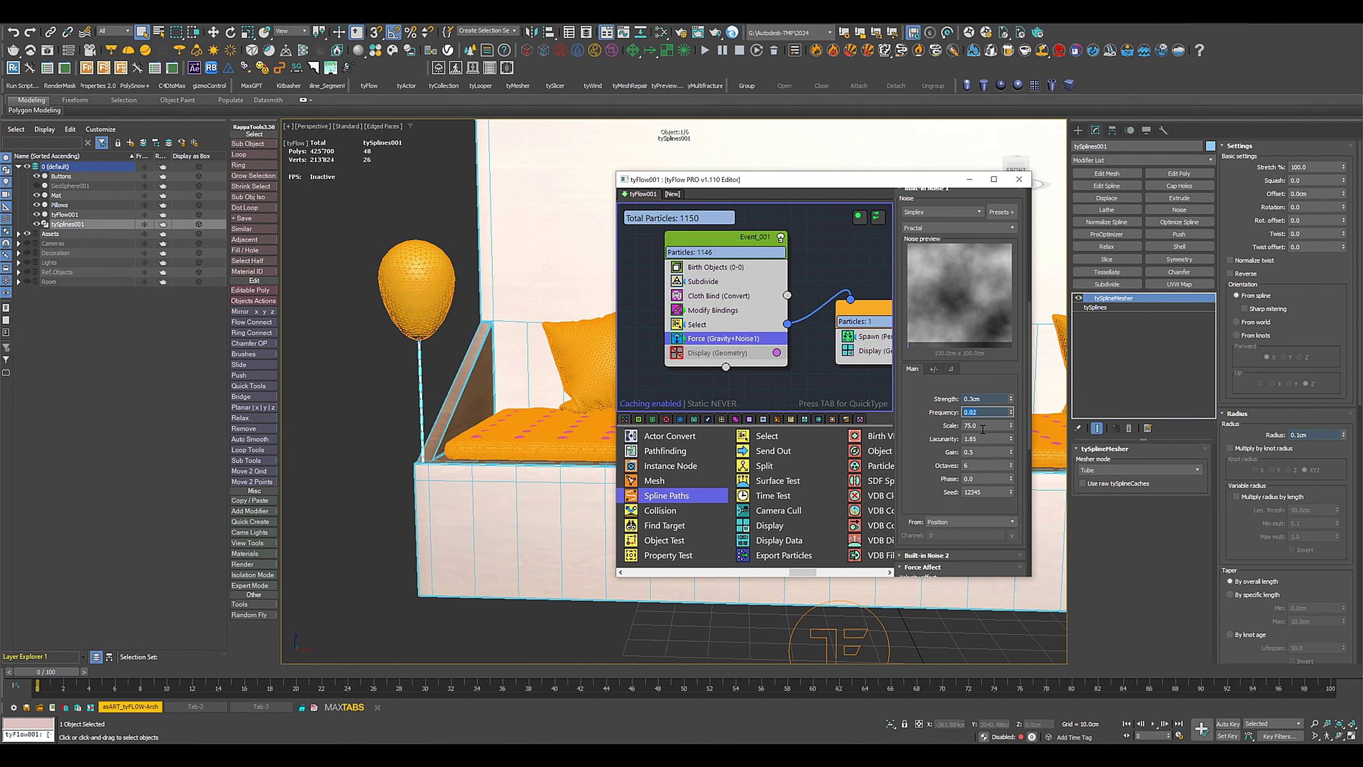
key("Tab")
type("3")
key("Return")
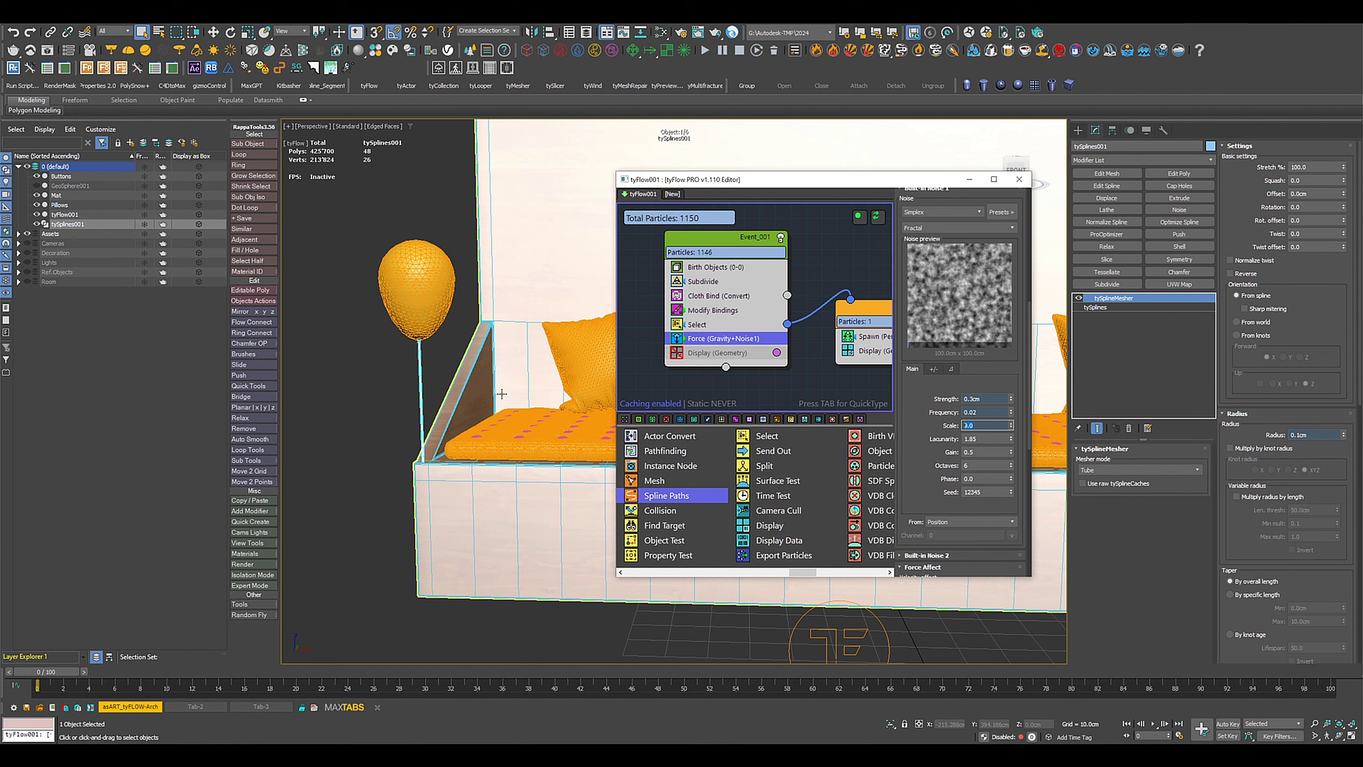
type("9")
key("Return")
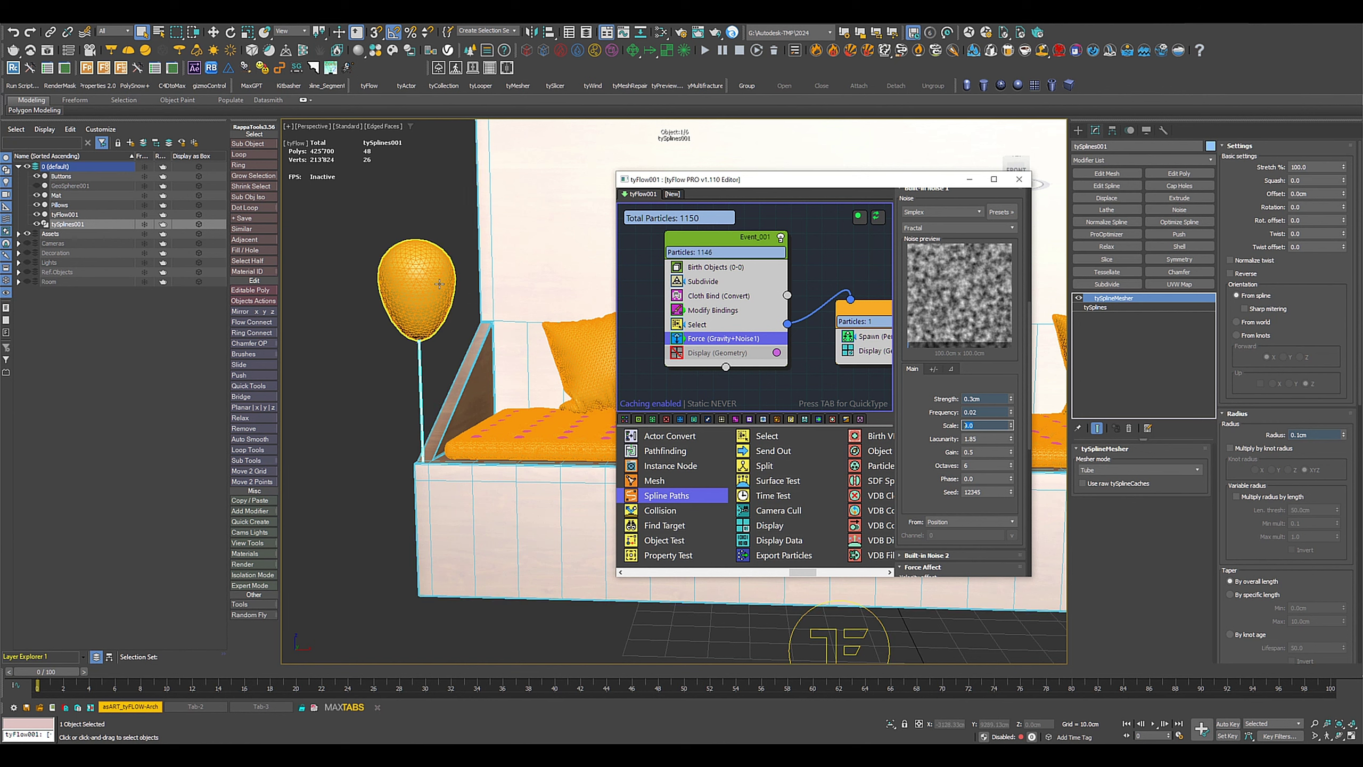
Step: Set the first event's Built-in Noise 1 scale to 9
type("3")
key("Return")
type("9")
key("Return")
Step: Add a Slow operator to the first event, directly below its Force operator
scroll(739, 338, "down", 3)
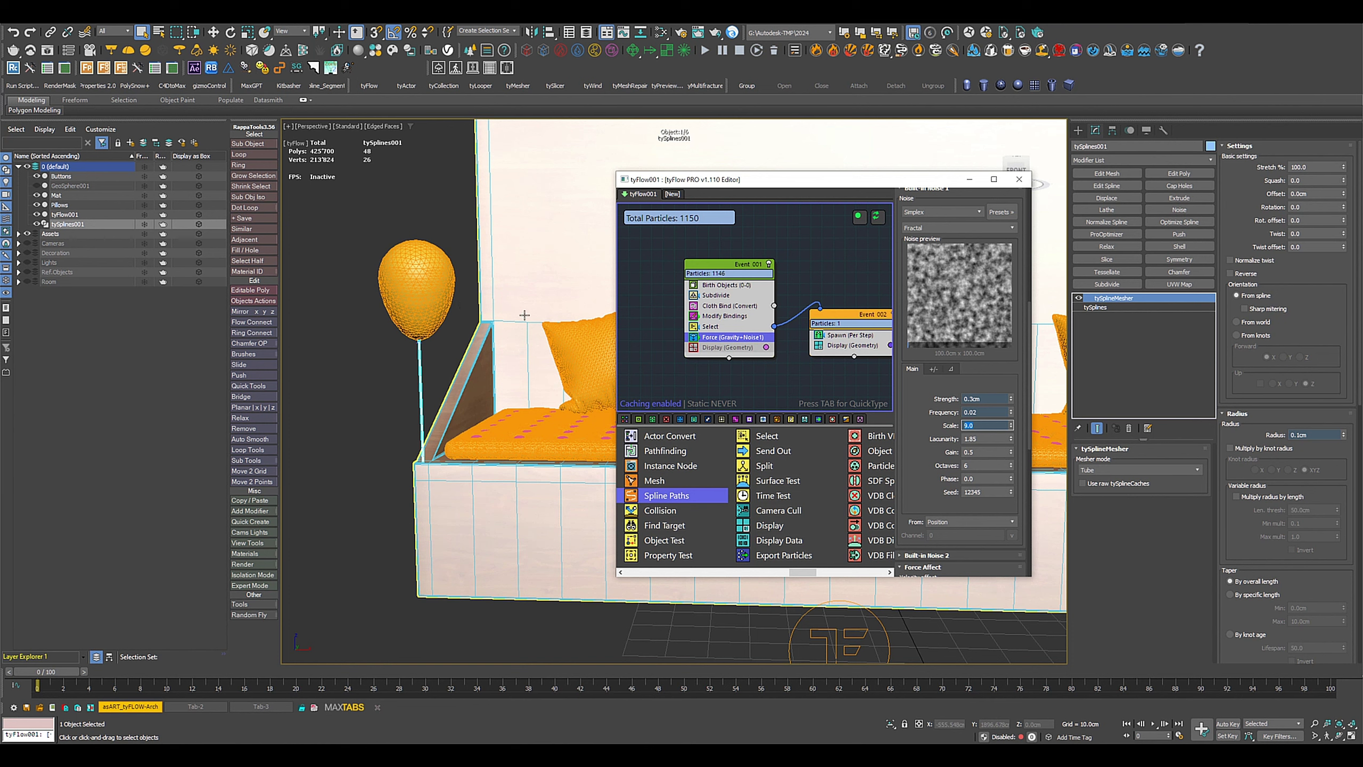
middle_click_drag(711, 350, 683, 310)
scroll(684, 311, "up", 1)
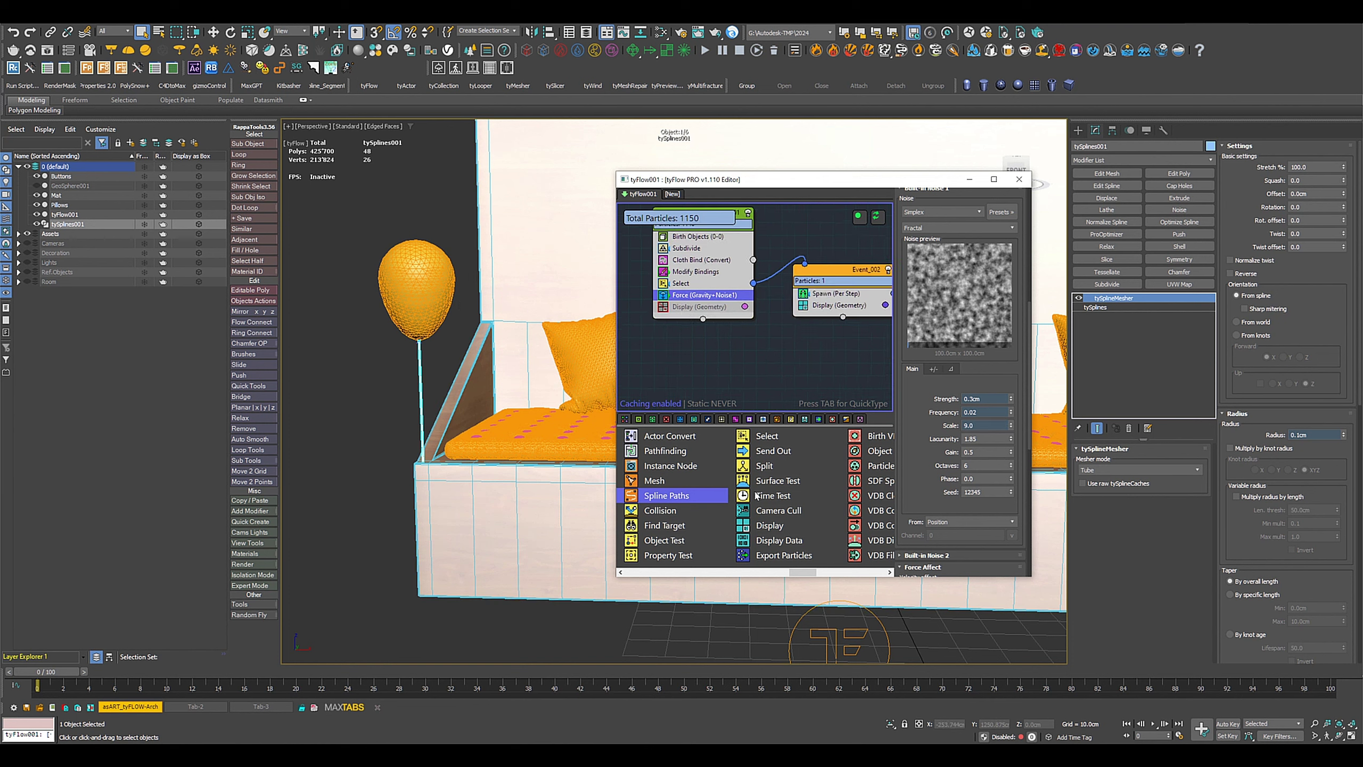
scroll(705, 535, "left", 6)
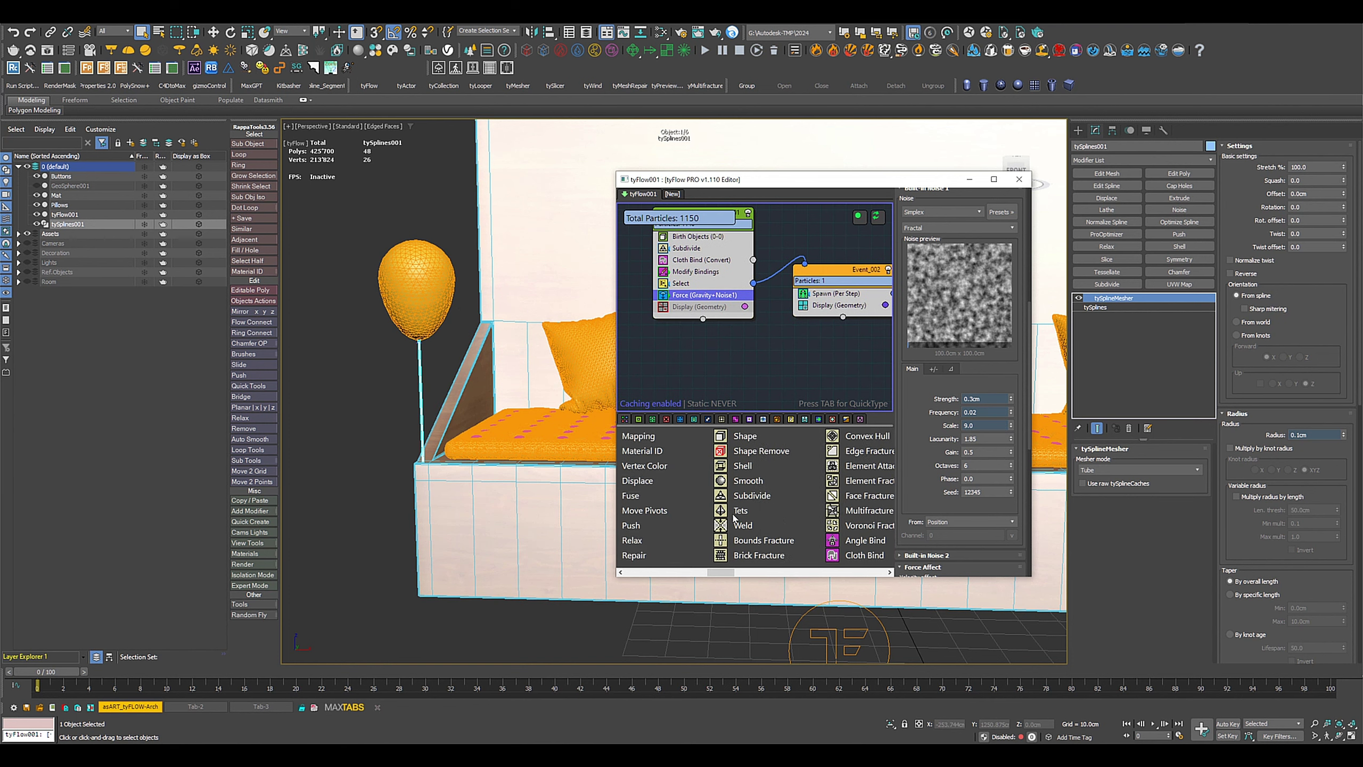
scroll(734, 524, "left", 2)
left_click_drag(662, 556, 697, 305)
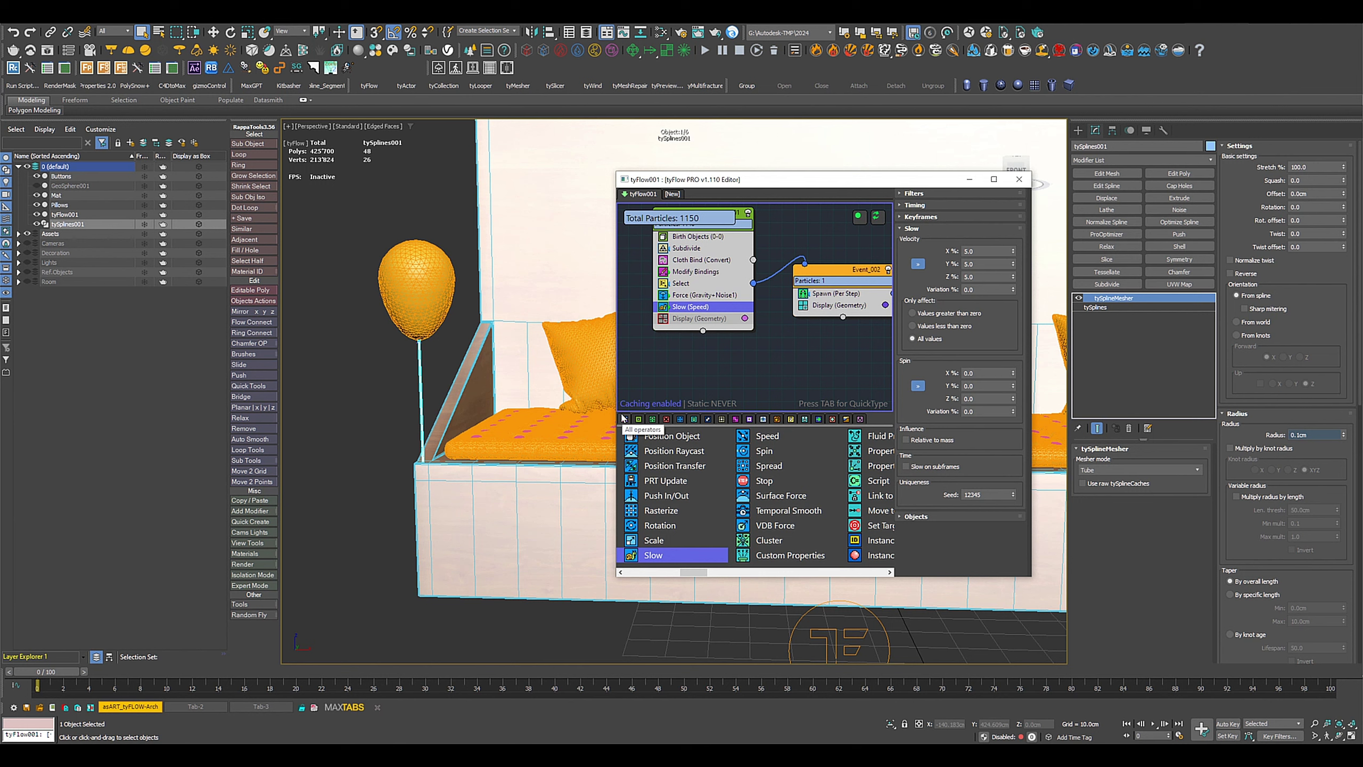
Step: Add a Surface Test to the third event with its output wired to a new event, and pick the Bench as its test object
middle_click_drag(837, 365, 731, 312)
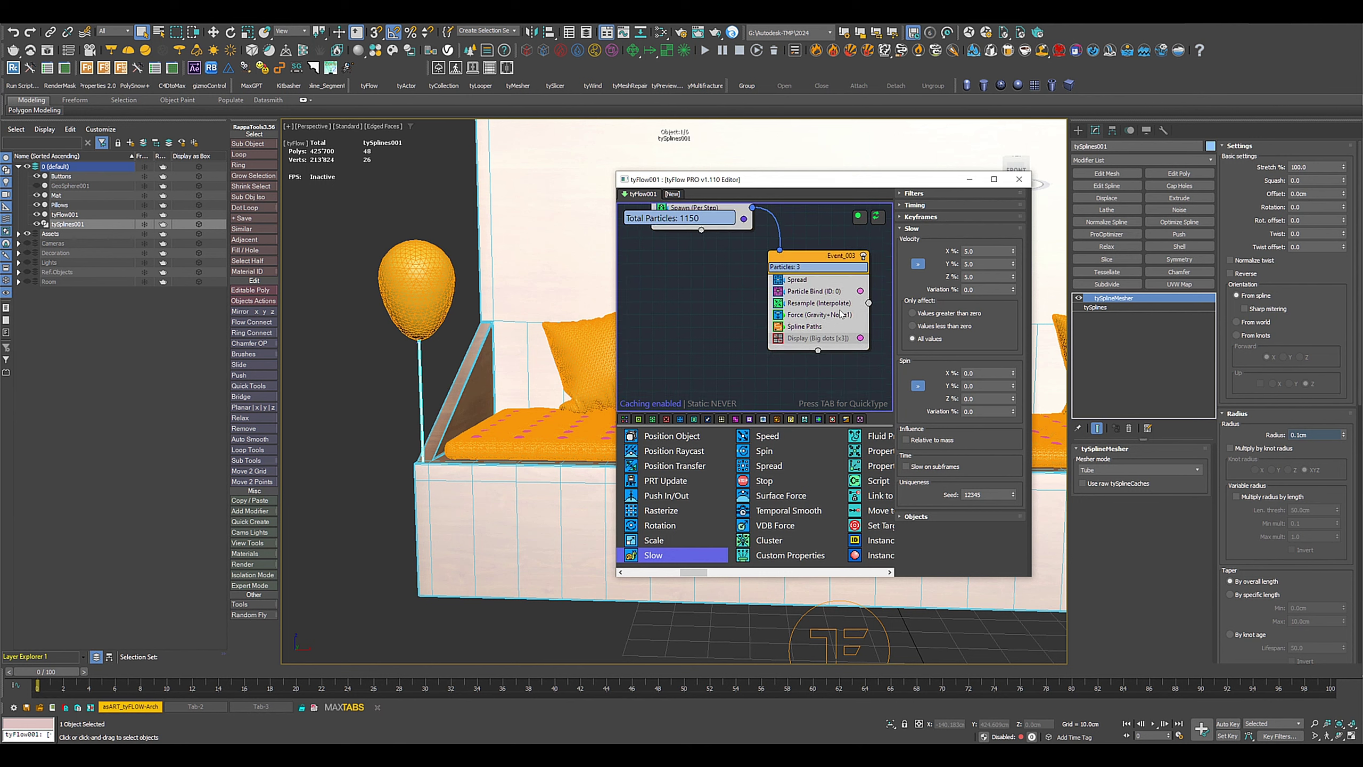
left_click(815, 256)
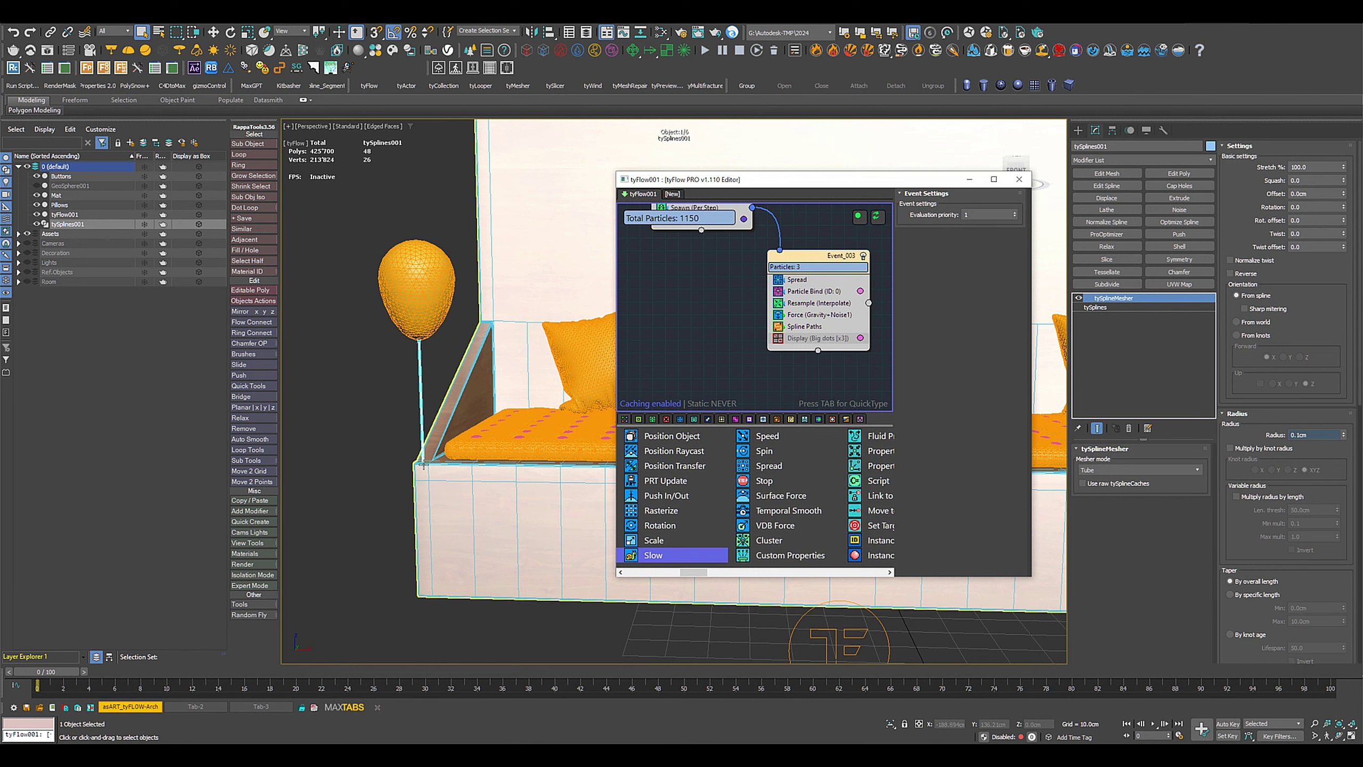
scroll(826, 485, "down", 2)
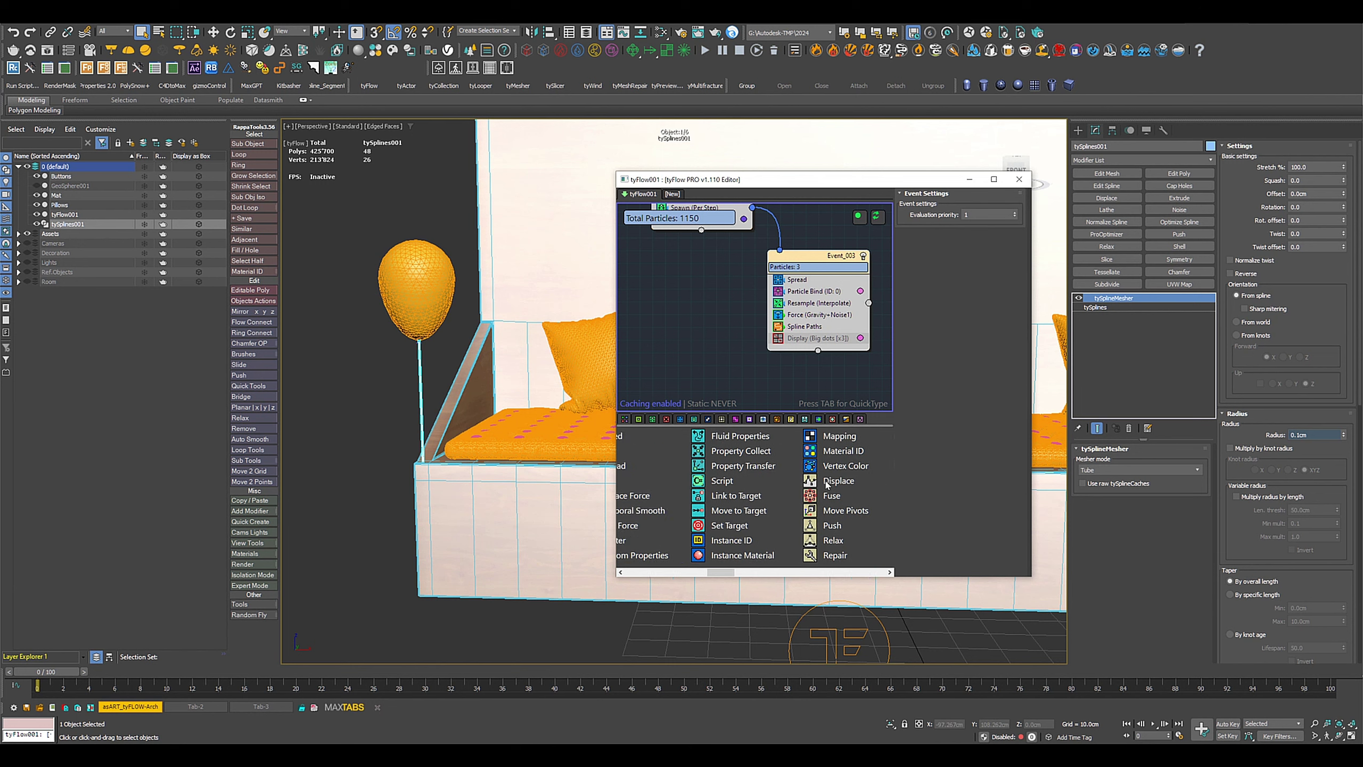
left_click_drag(818, 352, 719, 362)
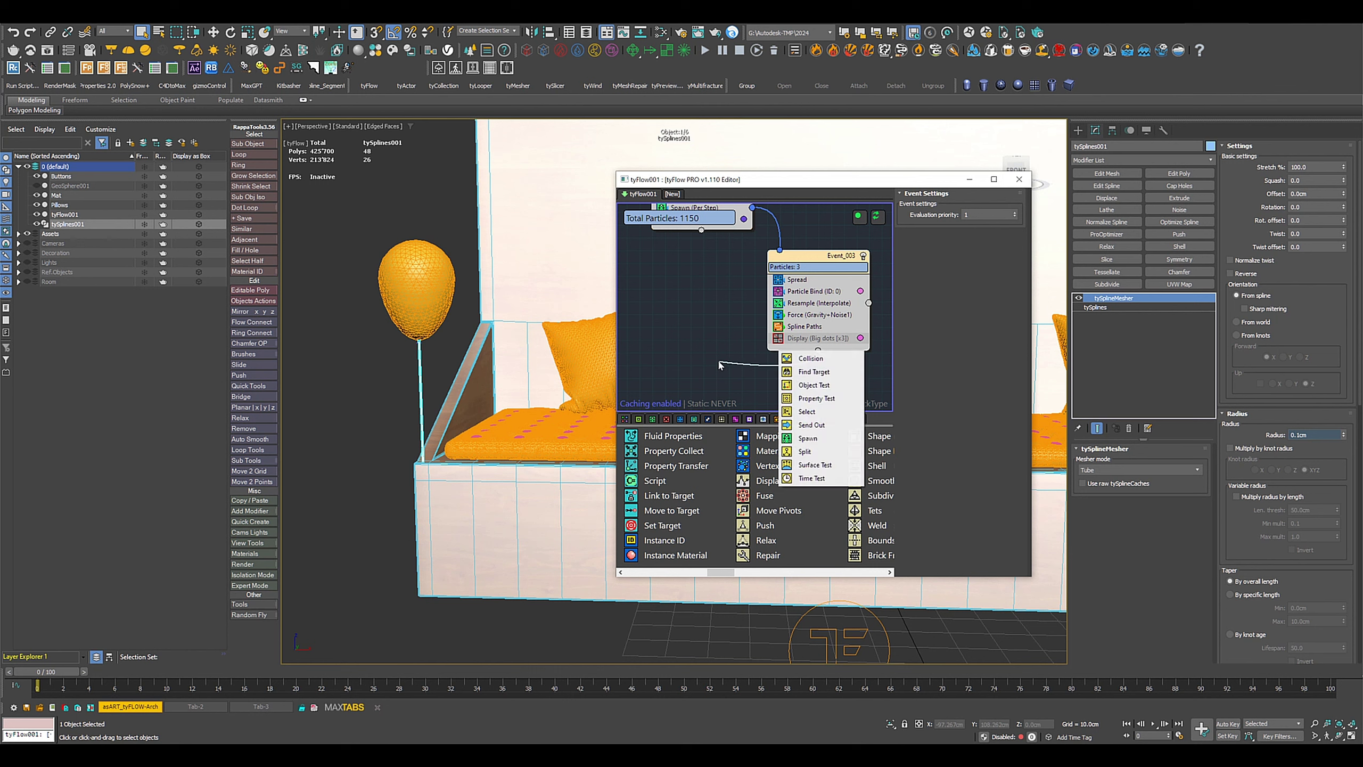
left_click(820, 464)
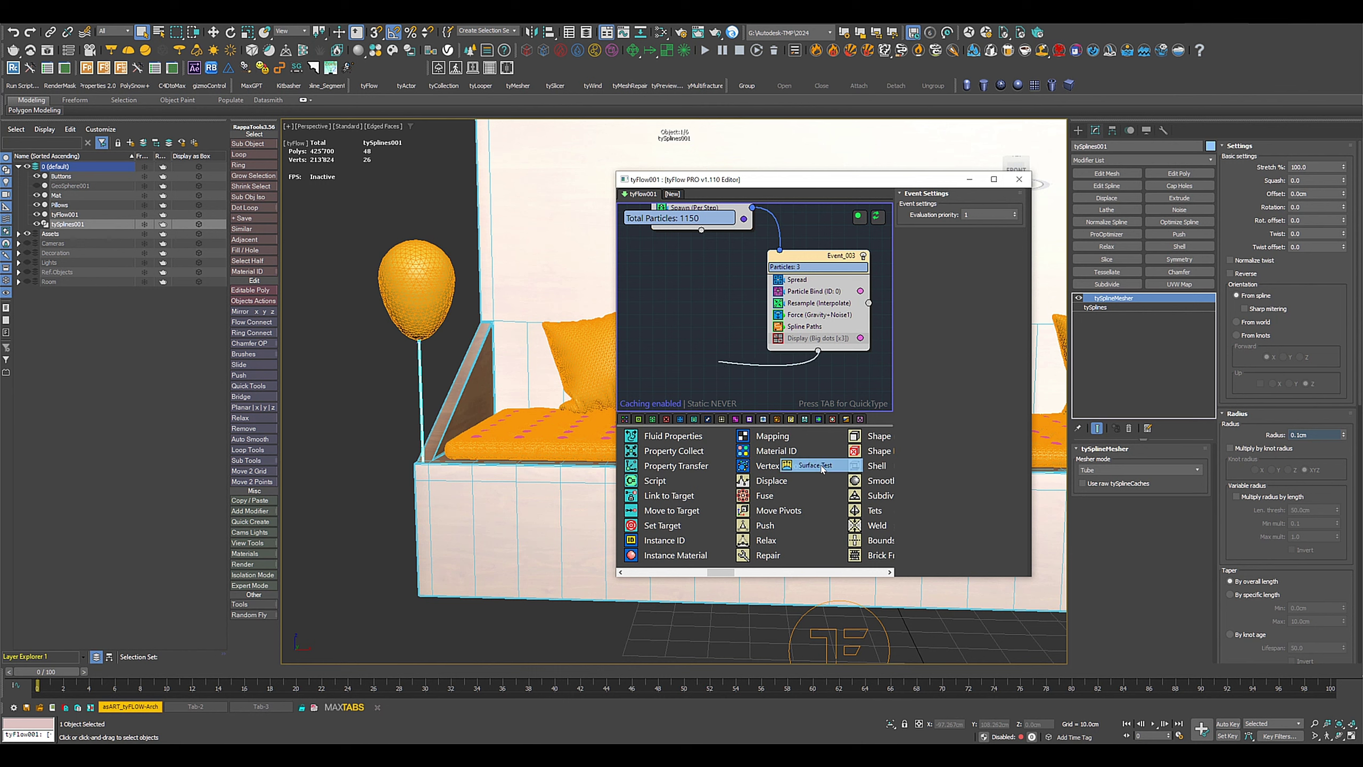
left_click(939, 348)
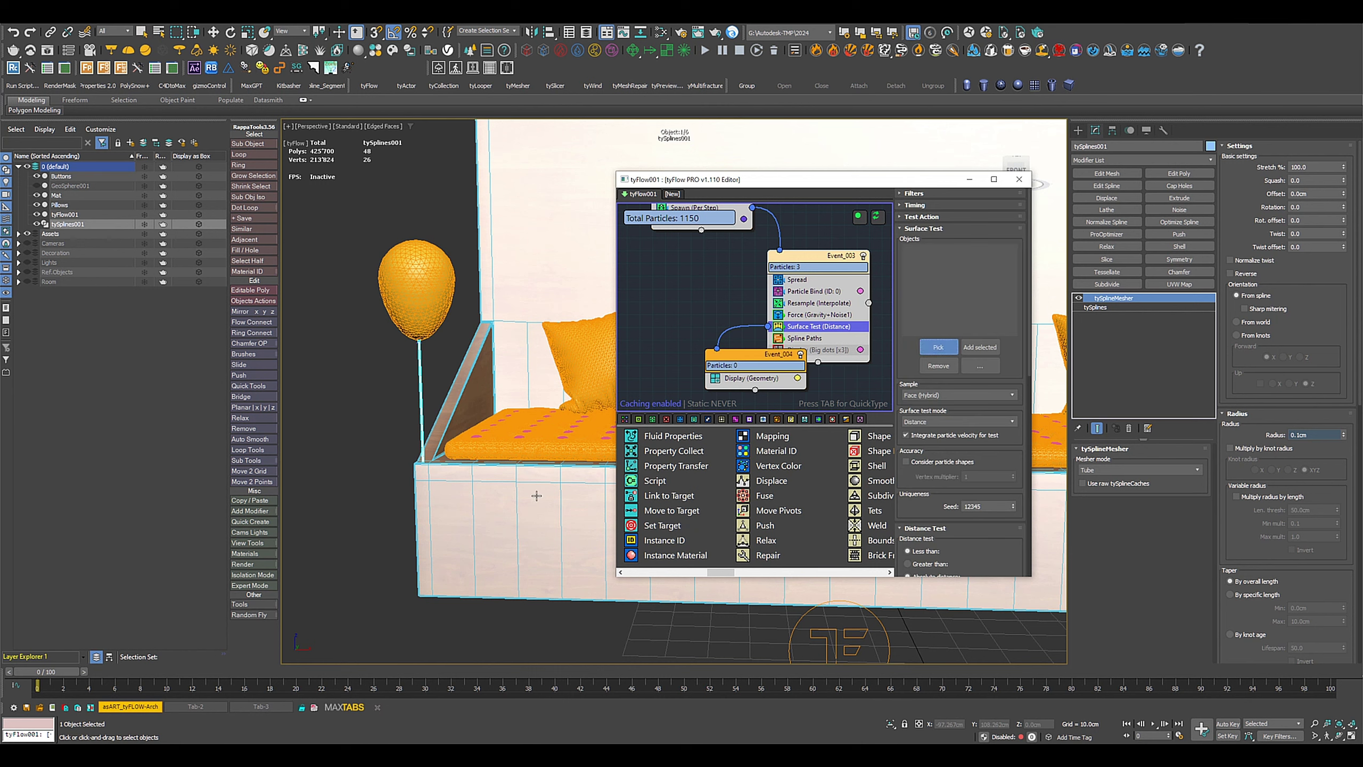
left_click(491, 513)
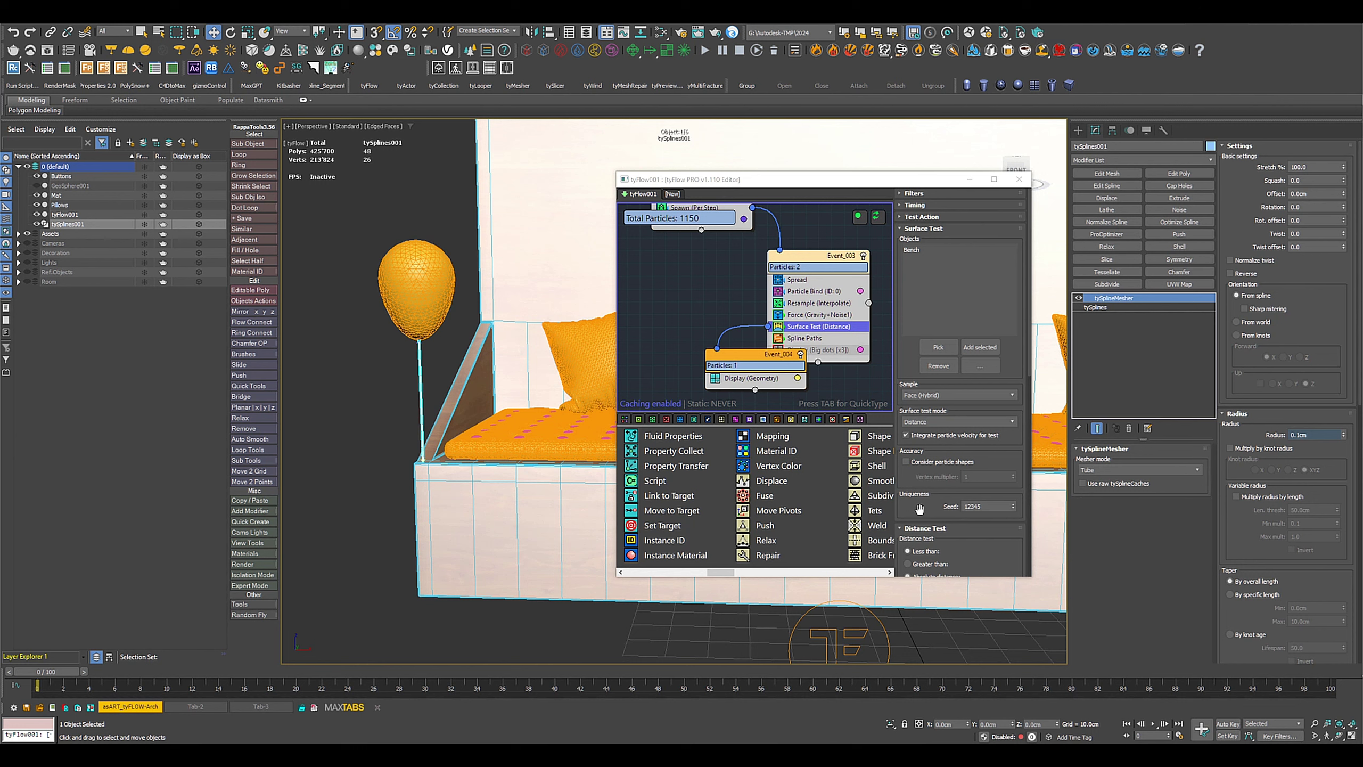
Step: Set the Surface Test's distance value to 0.5 cm
left_click_drag(917, 504, 904, 307)
double_click(998, 388)
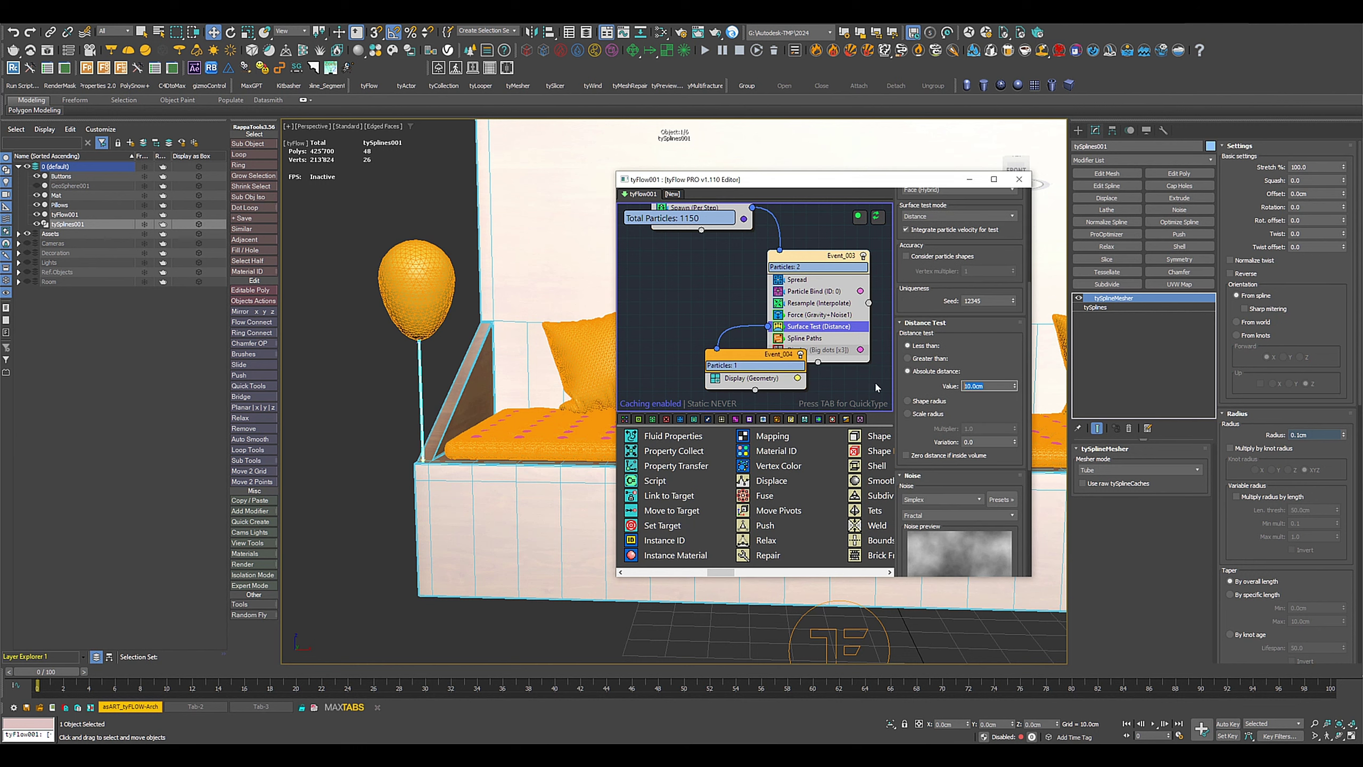
type("0.5")
key("Return")
Step: Move the fourth event clear of the third and change its display color to red
left_click_drag(734, 356, 673, 354)
left_click(738, 378)
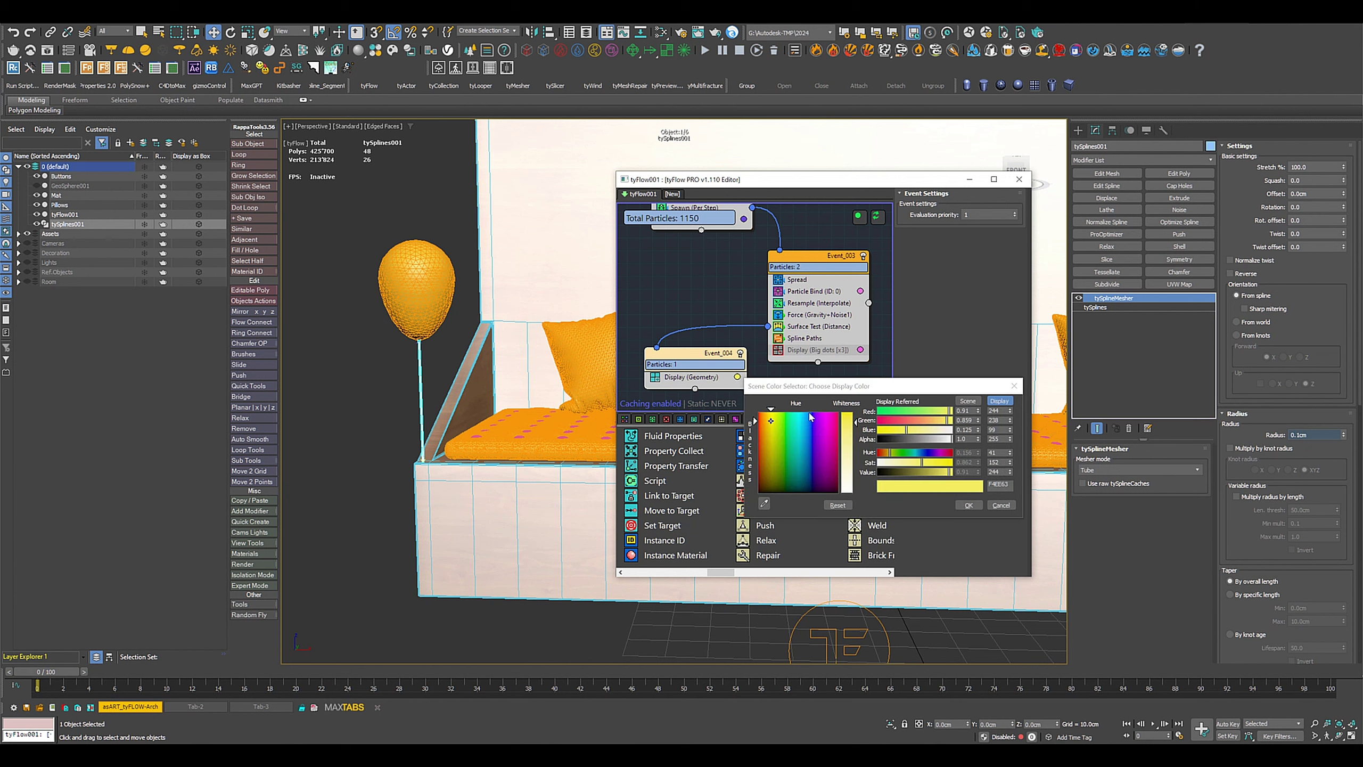
left_click(843, 428)
left_click(968, 506)
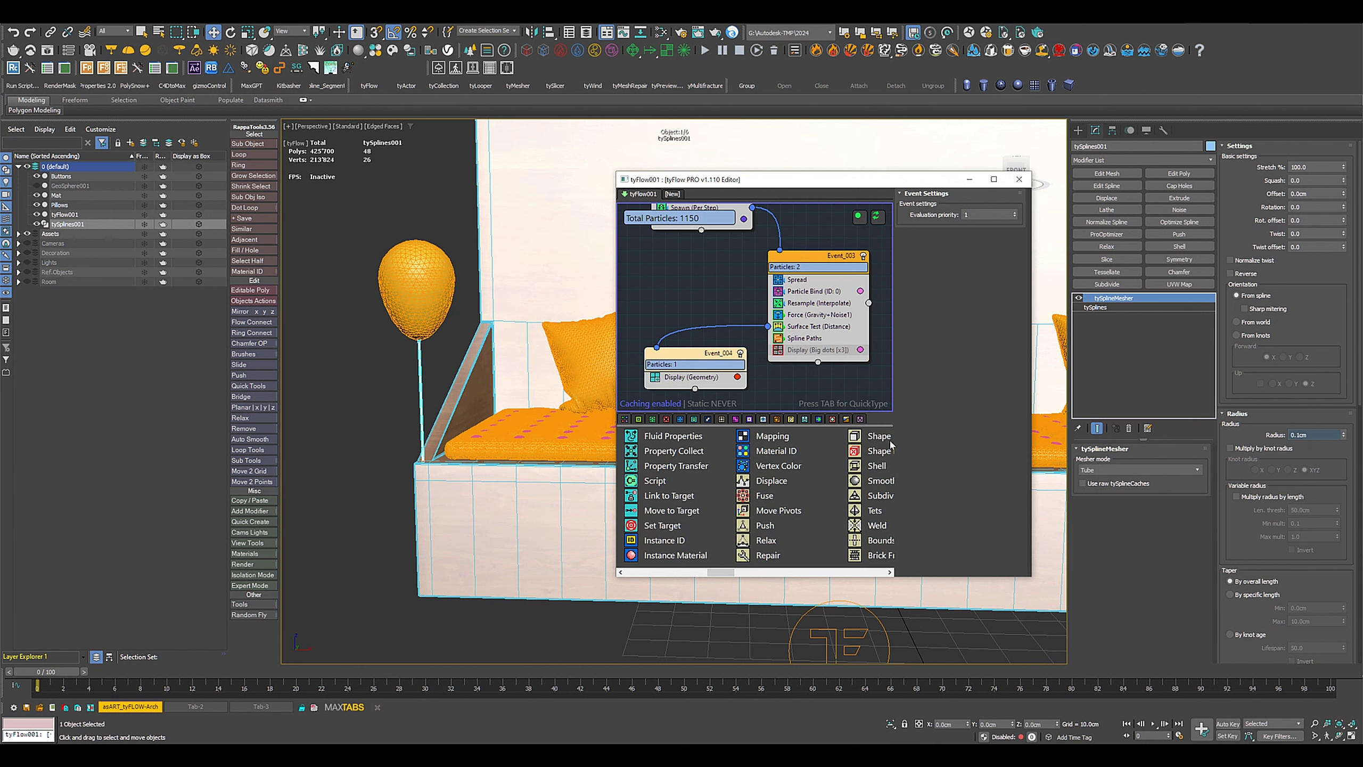
Step: Add a Particle Switch operator that deactivates bindings above the Display operator in the fourth event
left_click(812, 327)
scroll(932, 500, "down", 3)
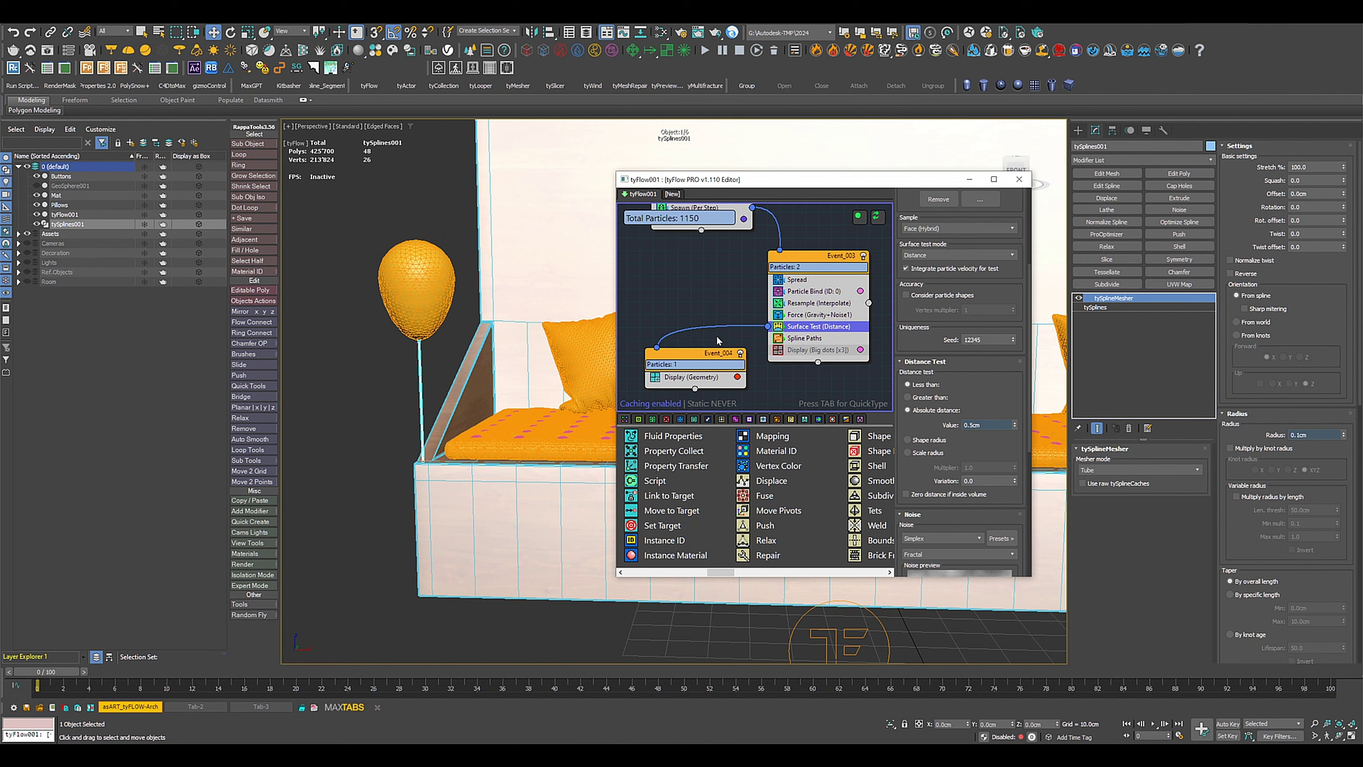
left_click(696, 356)
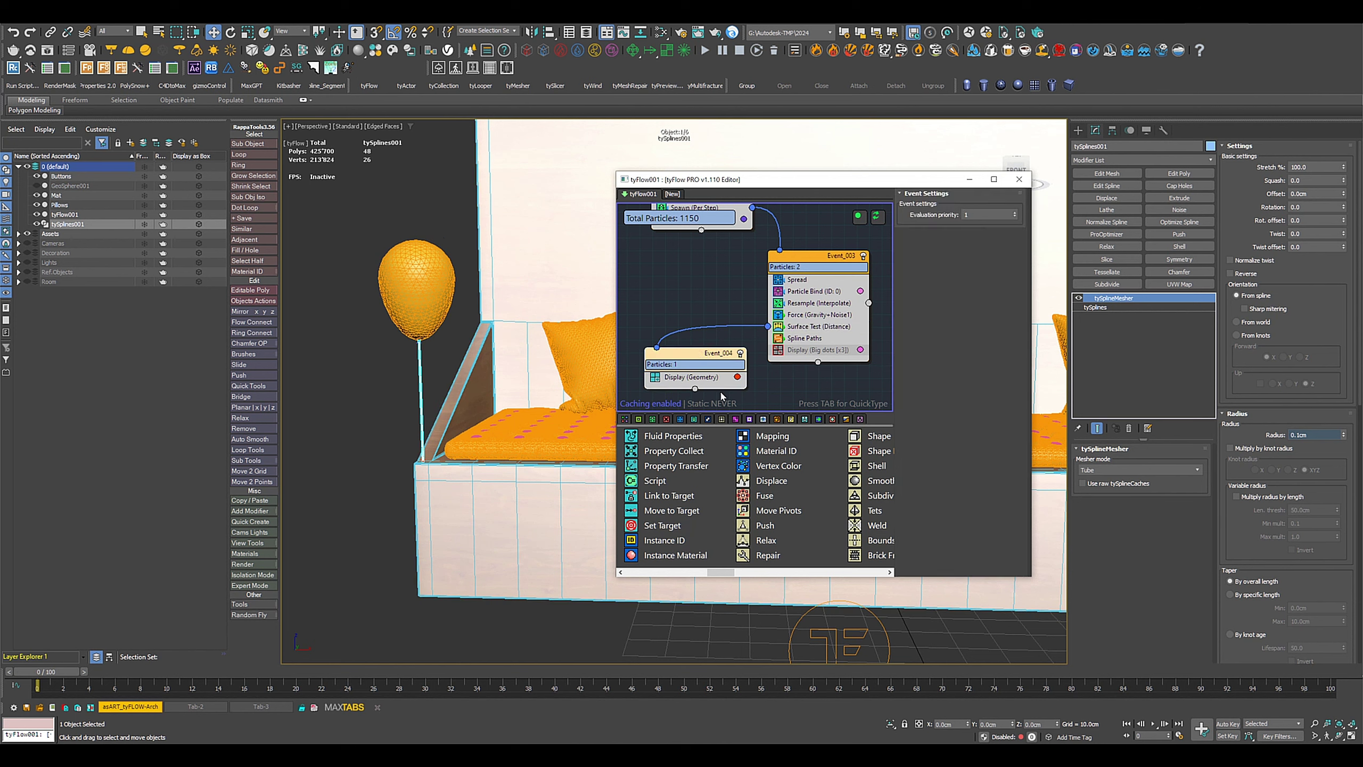
scroll(698, 494, "down", 4)
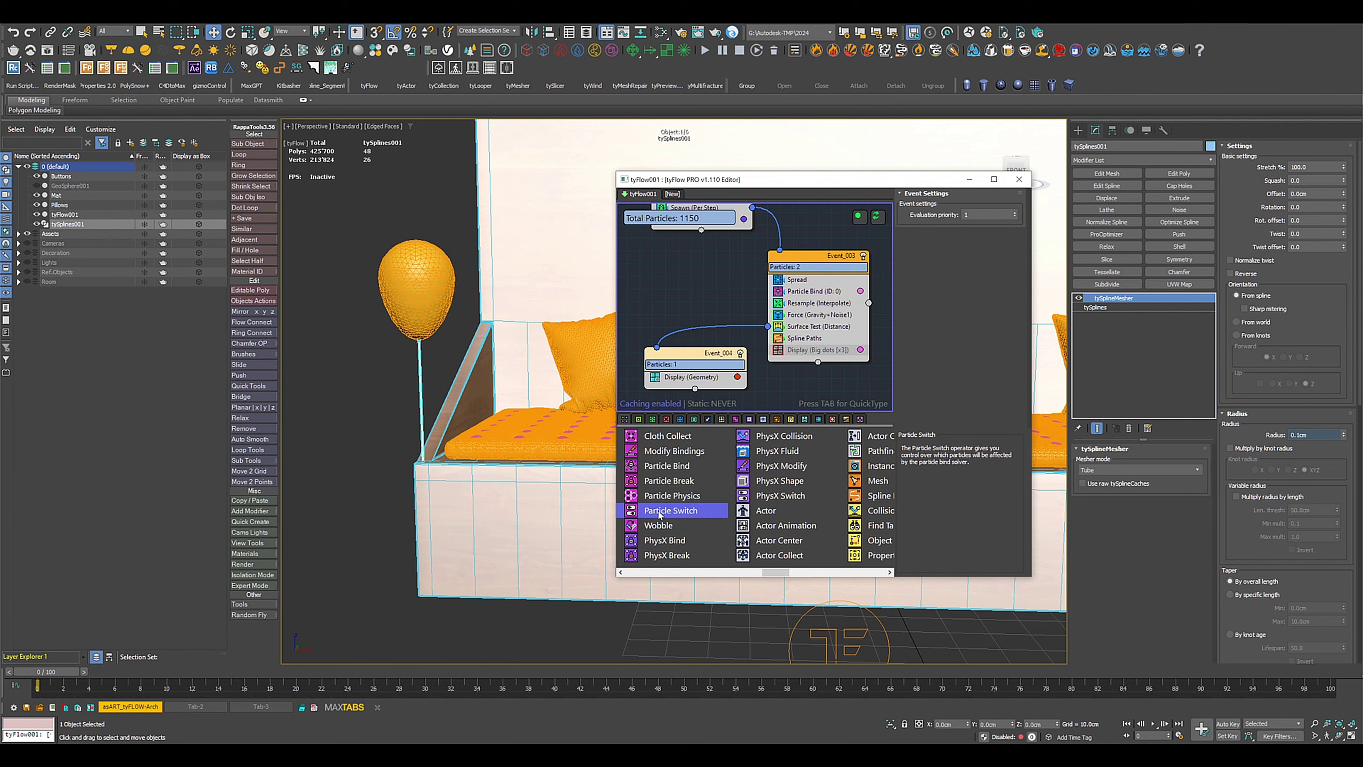
left_click_drag(659, 514, 698, 375)
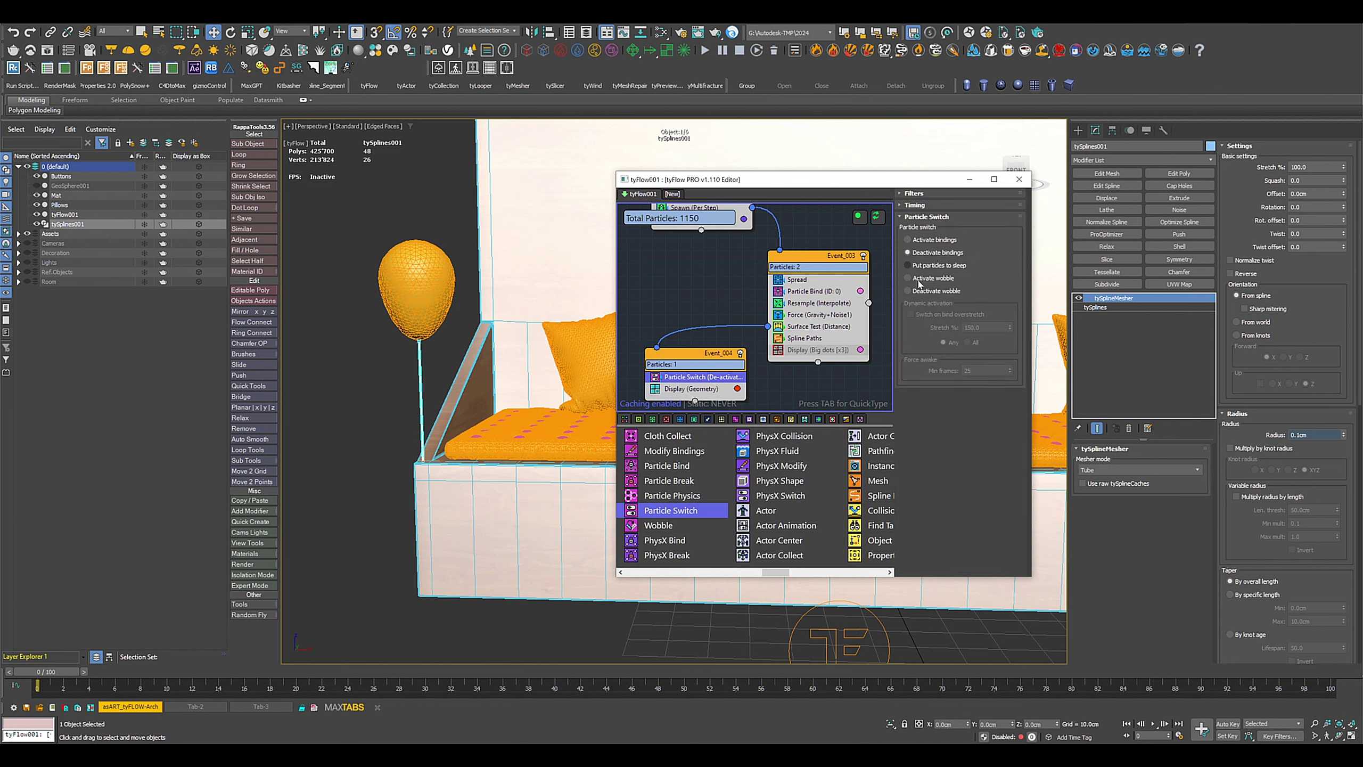
Step: Add an Object Bind operator below the fourth event's Particle Switch, pick the Bench as its object and lock particles to the surface
scroll(690, 480, "left", 5)
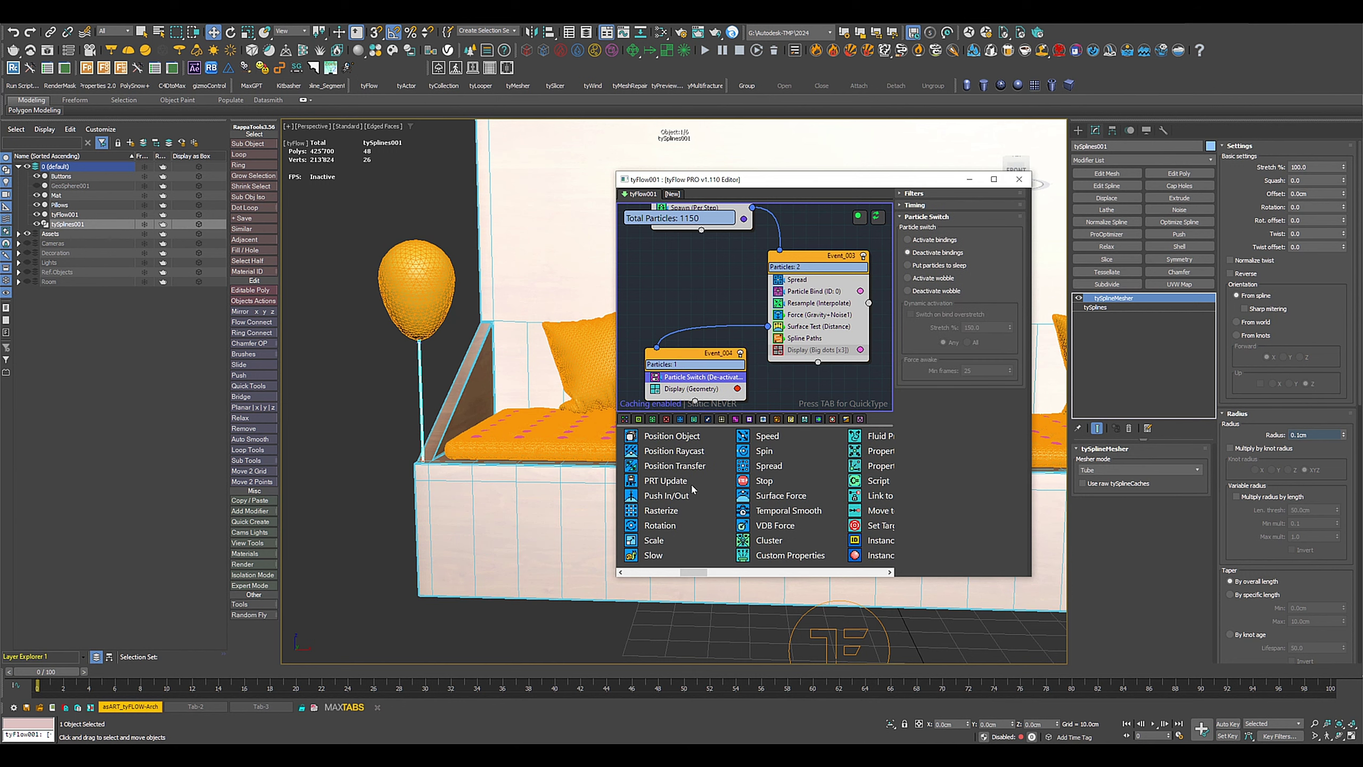
scroll(675, 478, "left", 2)
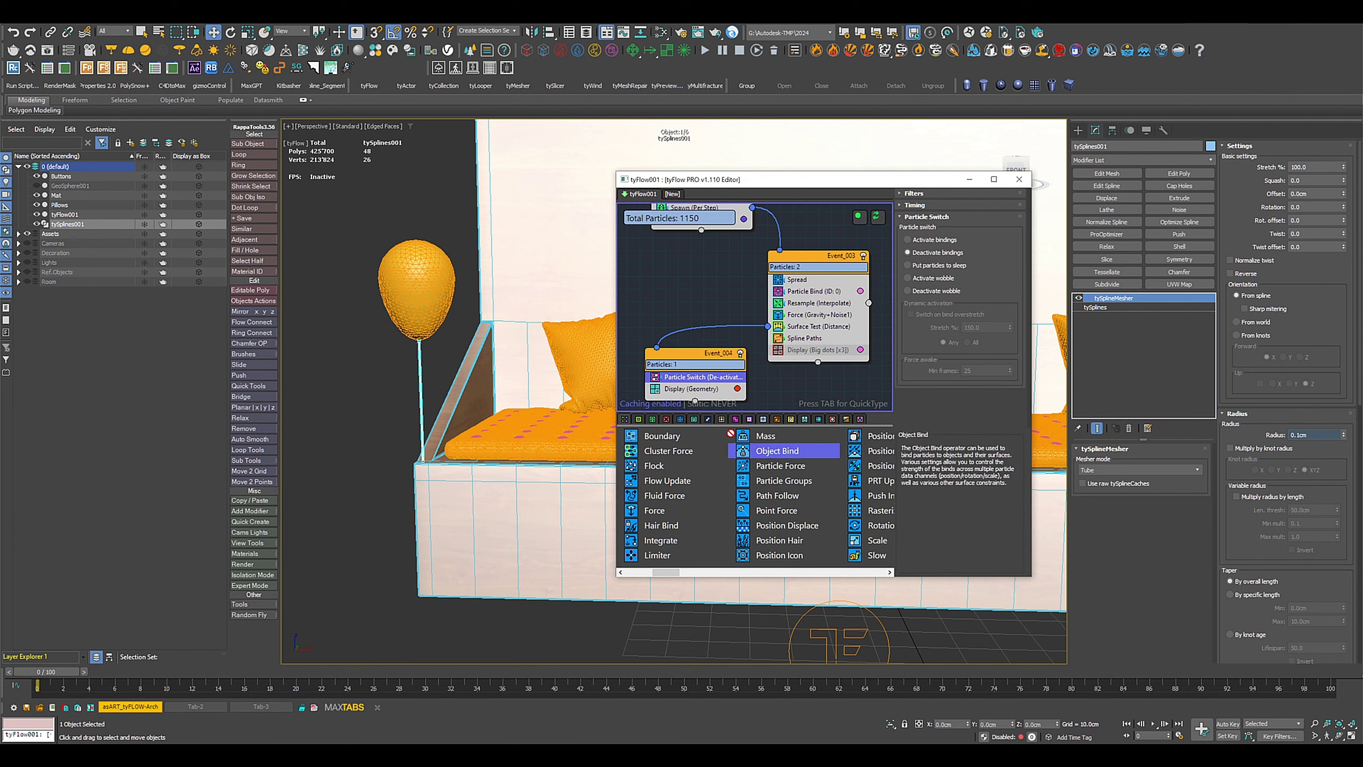
left_click_drag(686, 394, 687, 395)
left_click(938, 404)
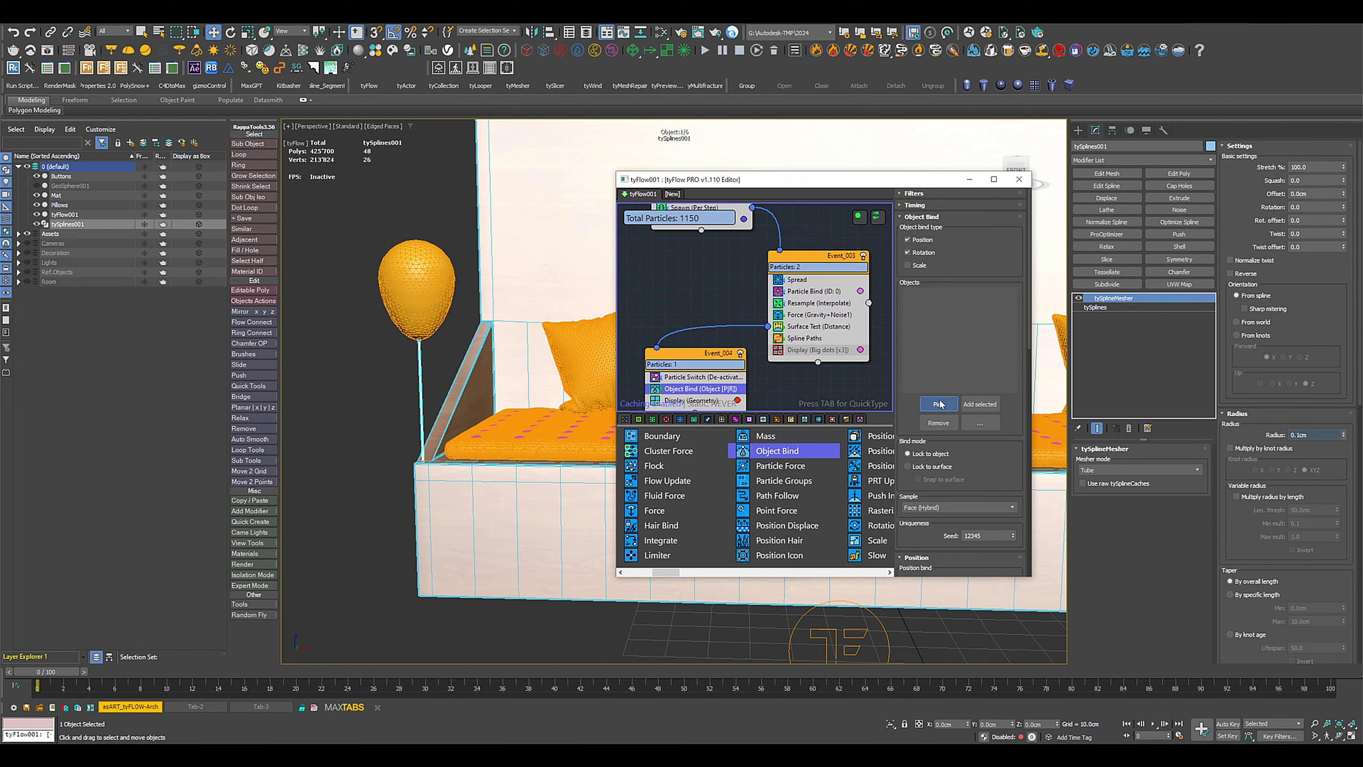
left_click(541, 510)
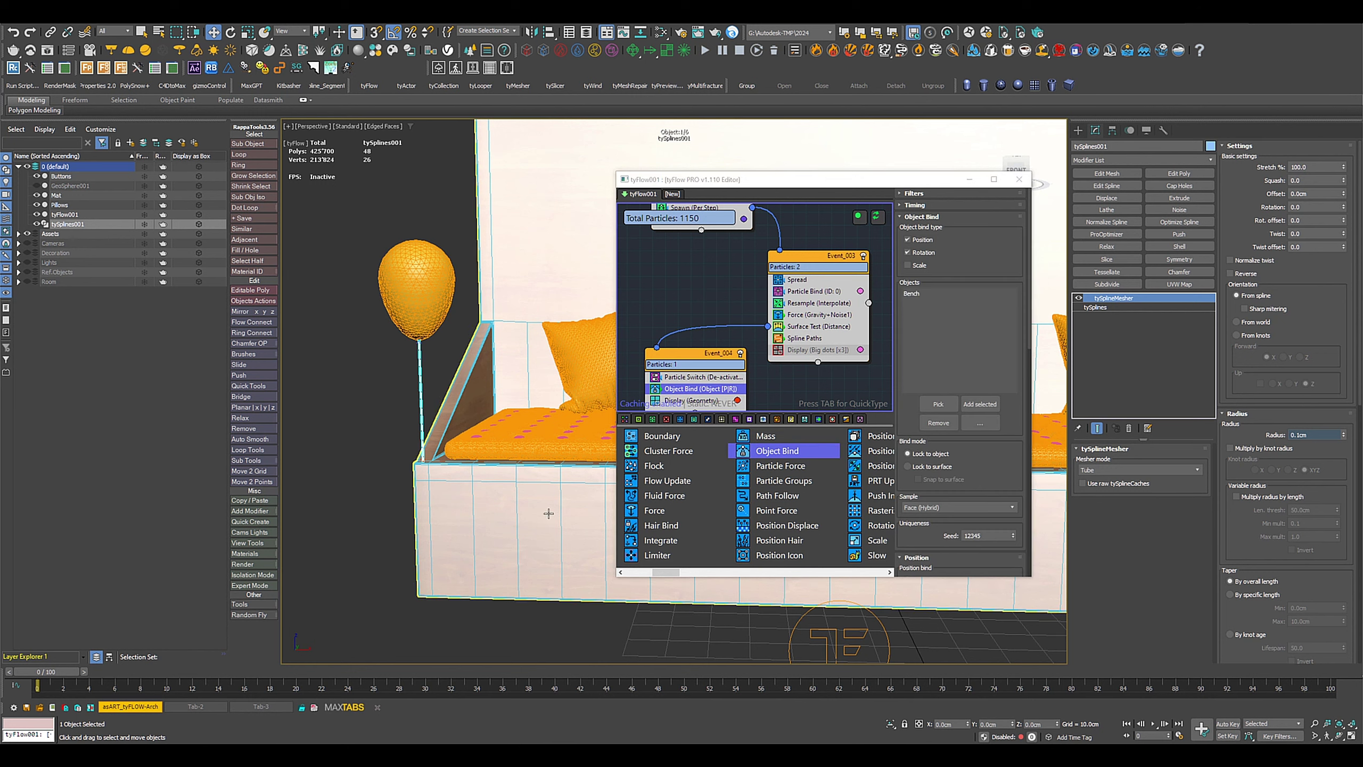
left_click(908, 466)
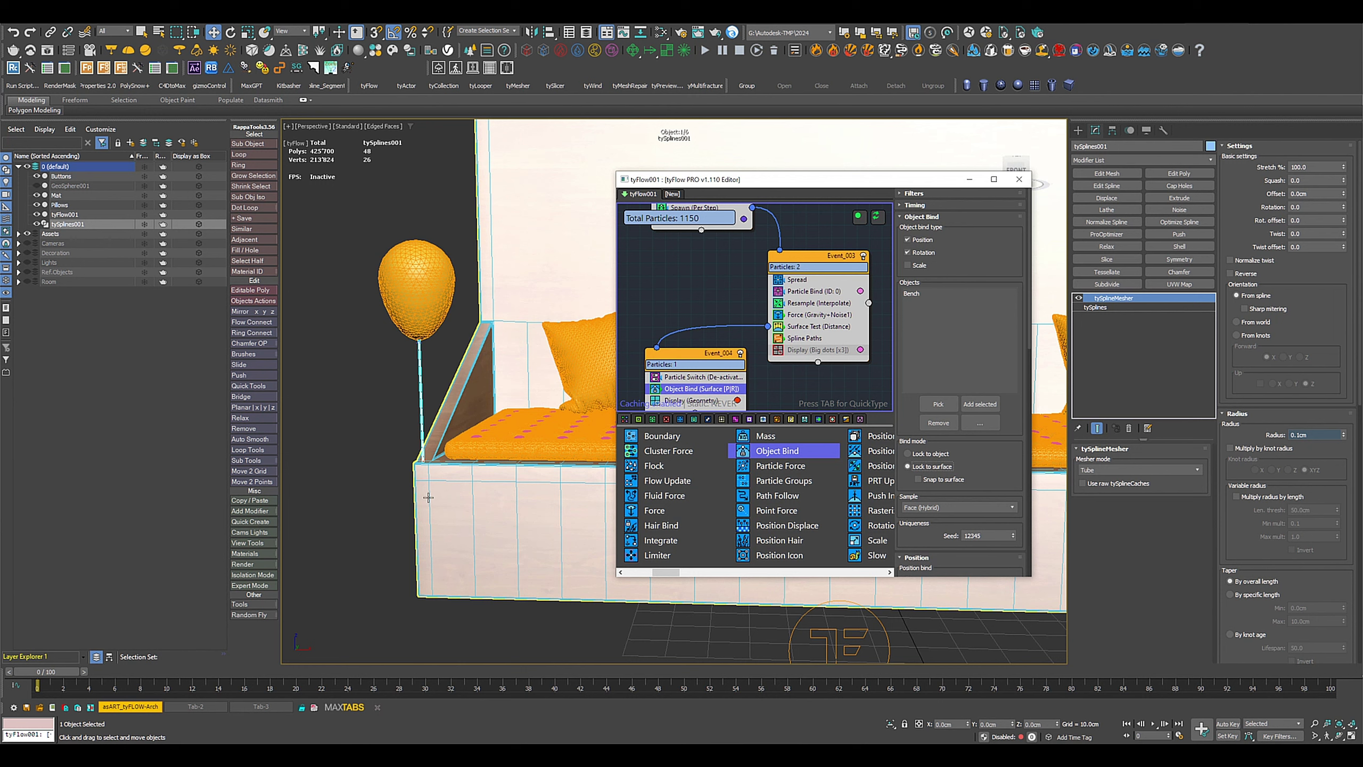
Step: Play the simulation to check the balloon and string, and return to the first frame
middle_click_drag(475, 430, 529, 435)
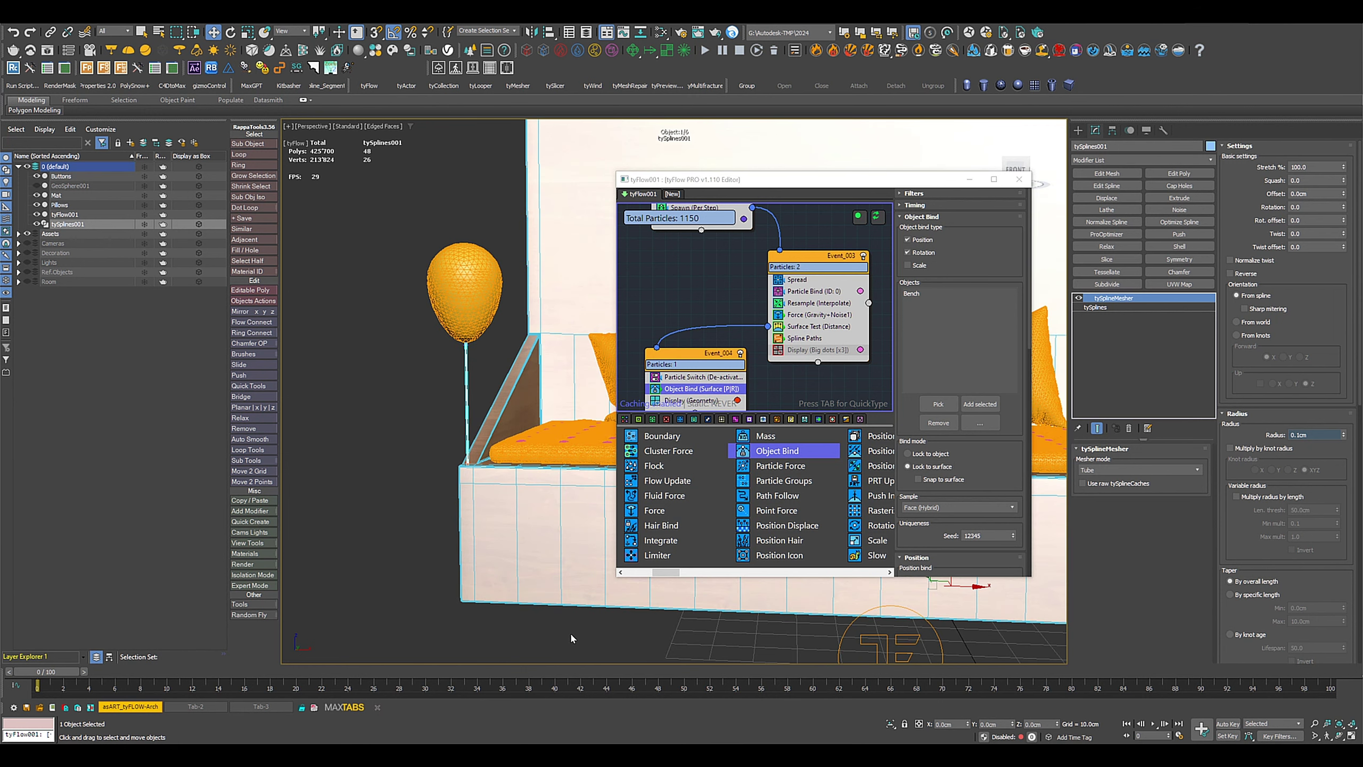
left_click(1155, 725)
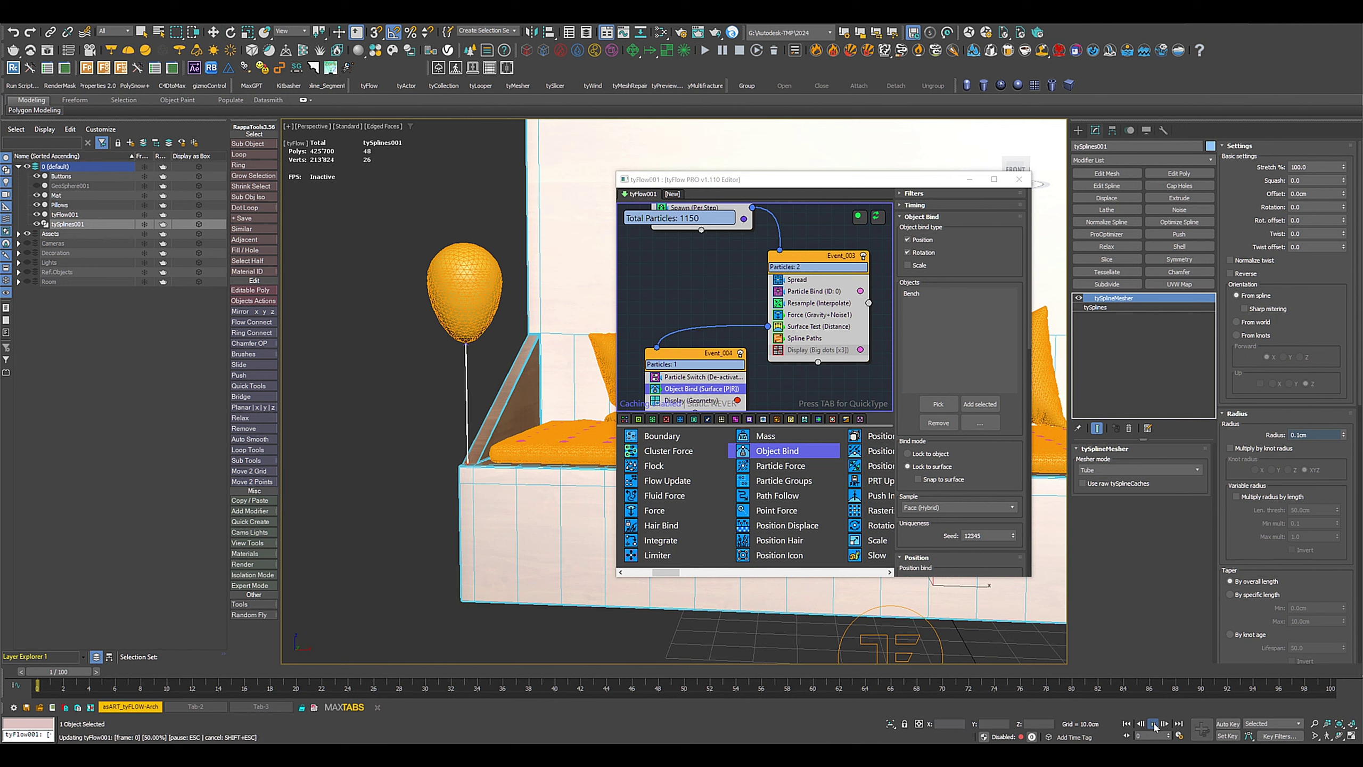
left_click(1128, 724)
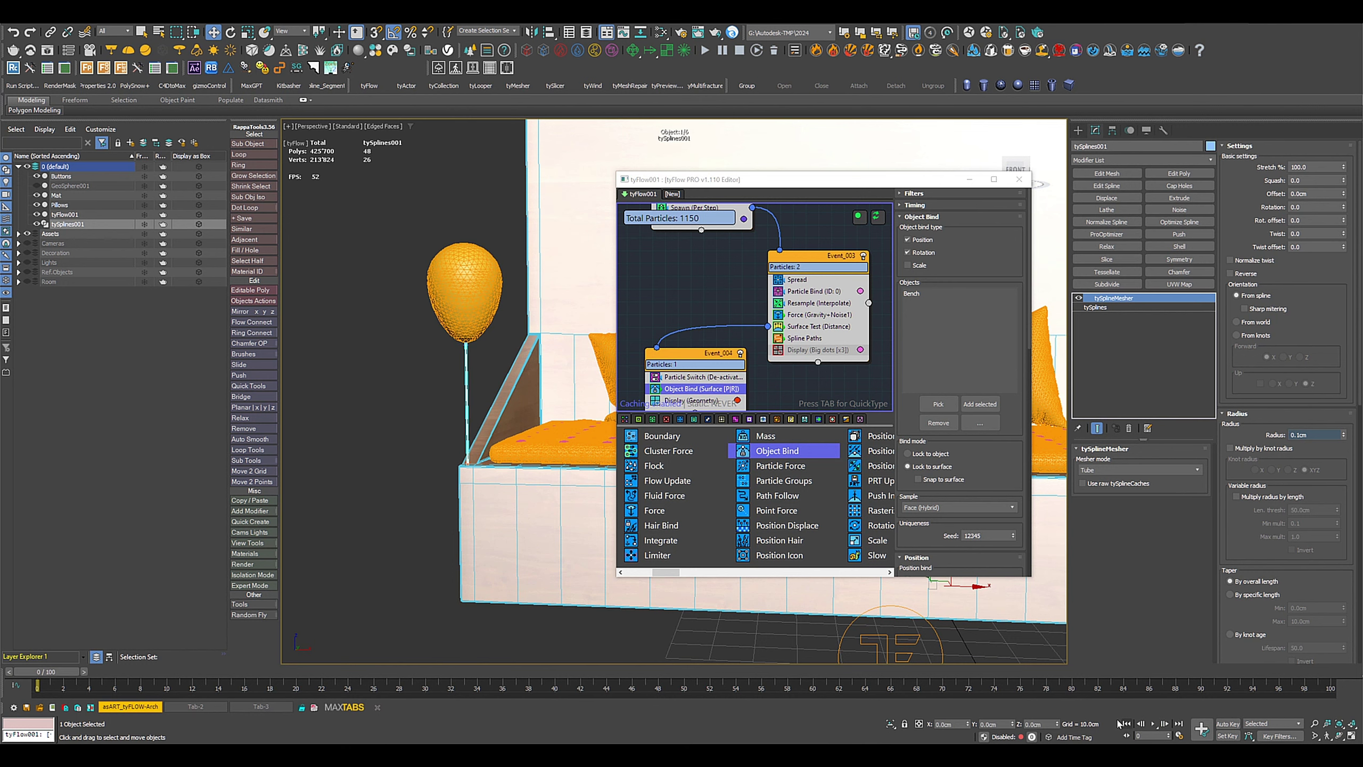
Step: Toggle Real Time playback in the time configuration, and replay the balloon simulation before returning to the first frame
left_click(1179, 736)
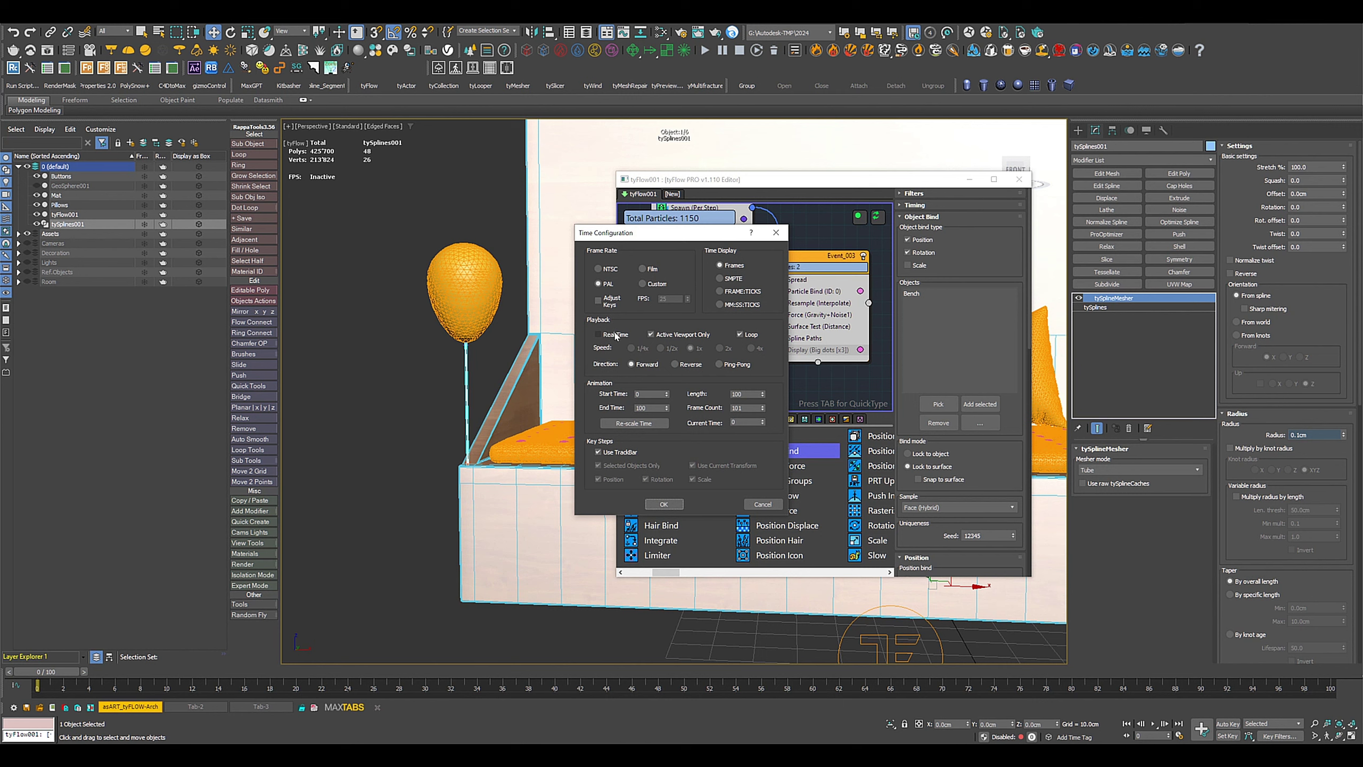
left_click(599, 334)
left_click(674, 509)
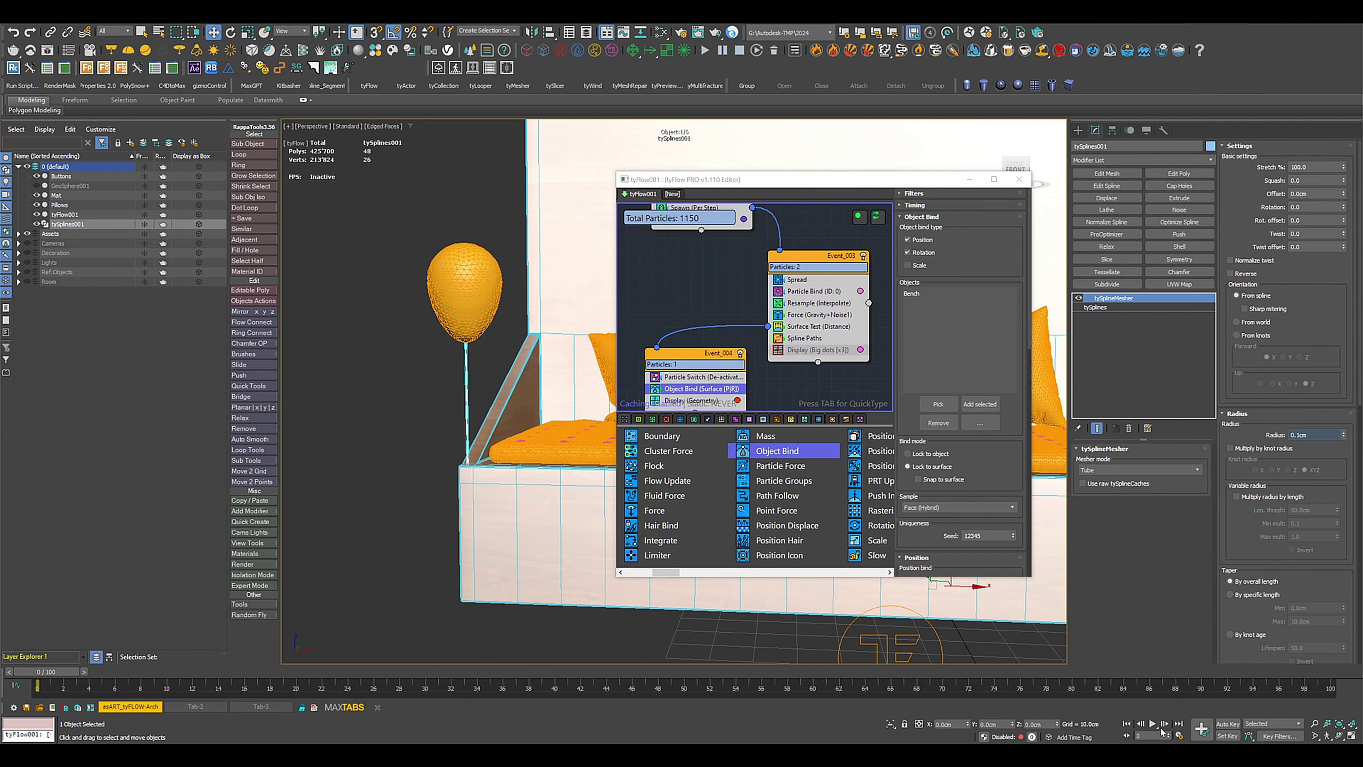
left_click(1153, 723)
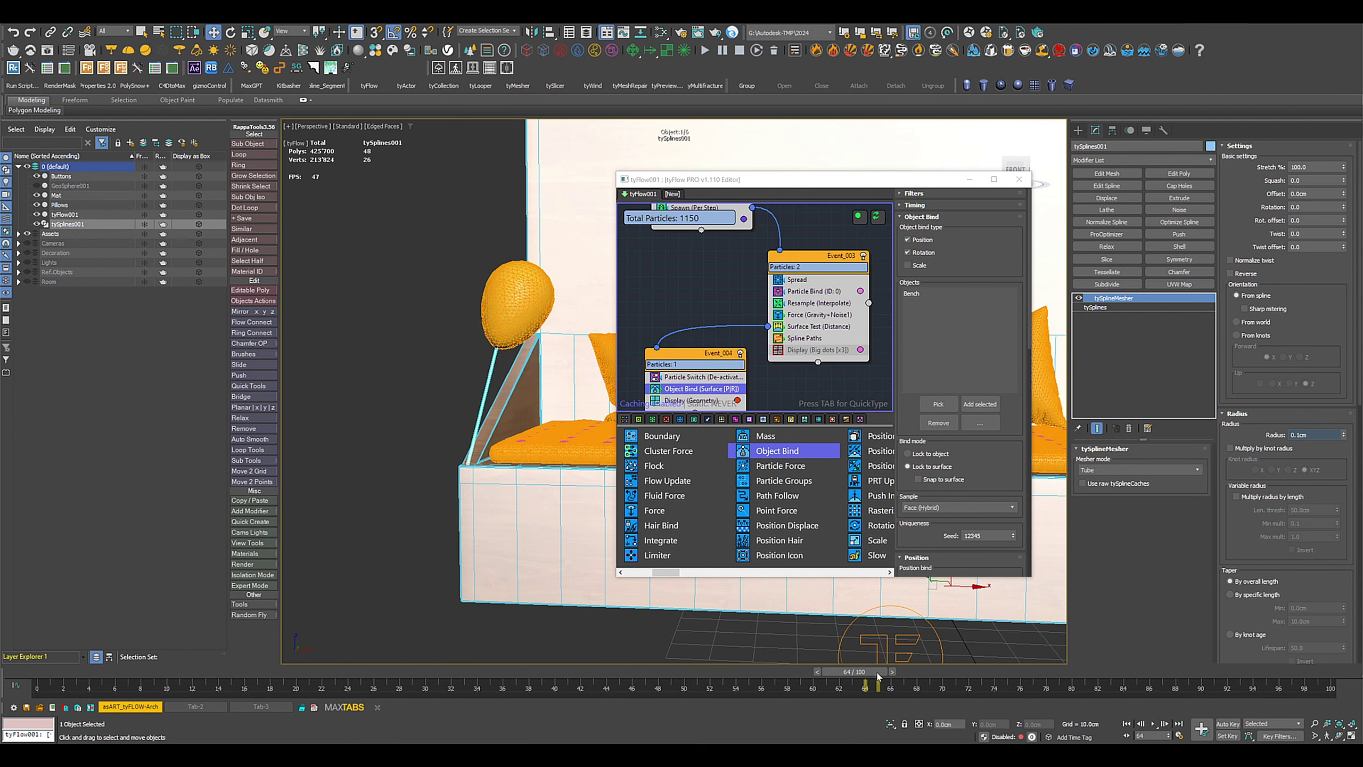
key("Home")
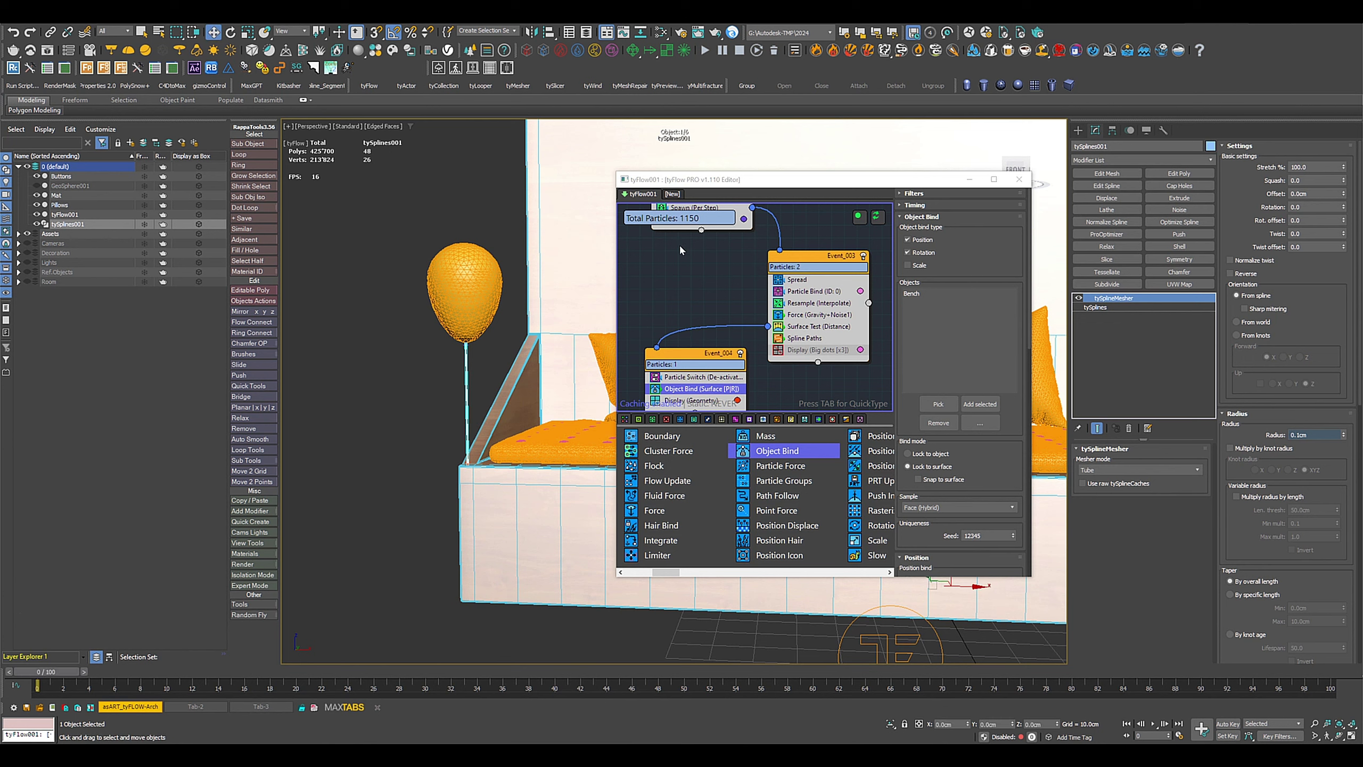
Step: Set the first event's Force Built-in Noise 1 strength to 0.1 cm and its scale to 6
middle_click_drag(700, 259, 883, 350)
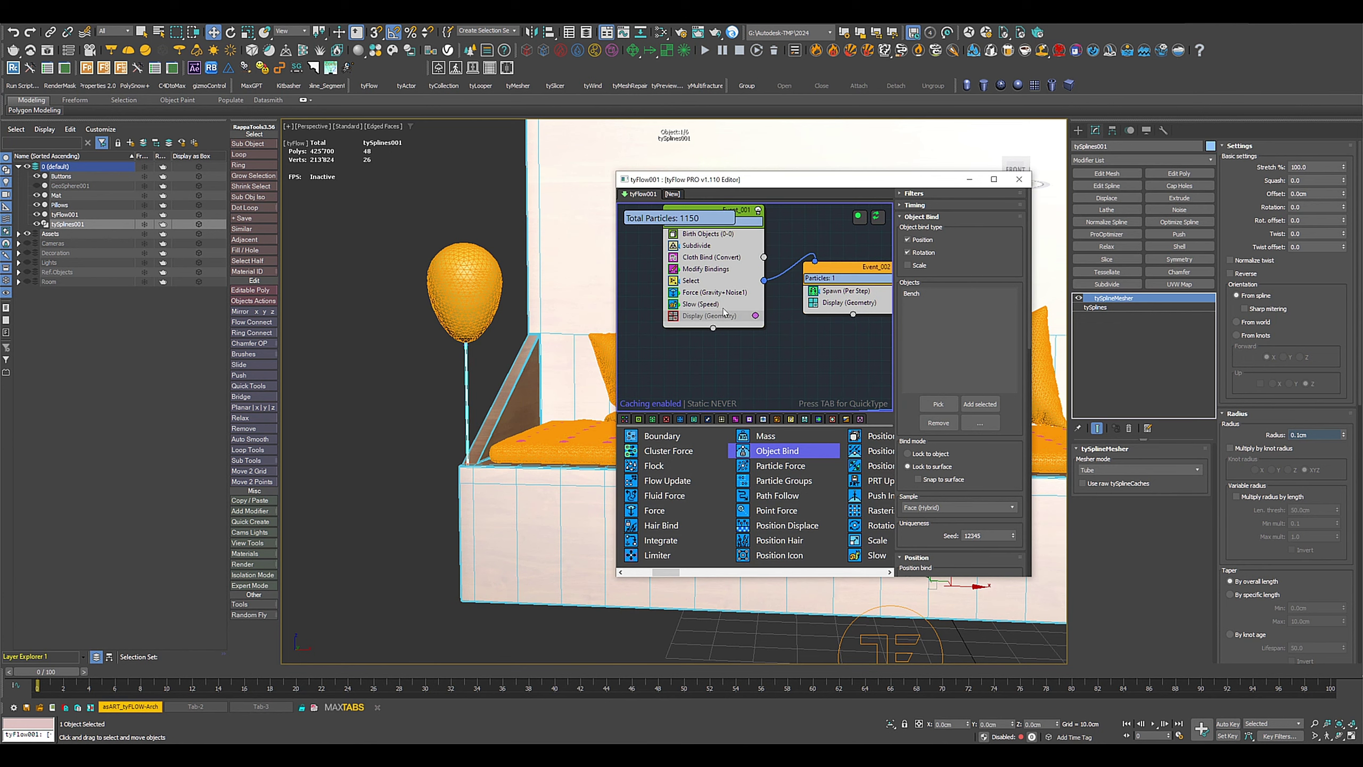
left_click(701, 293)
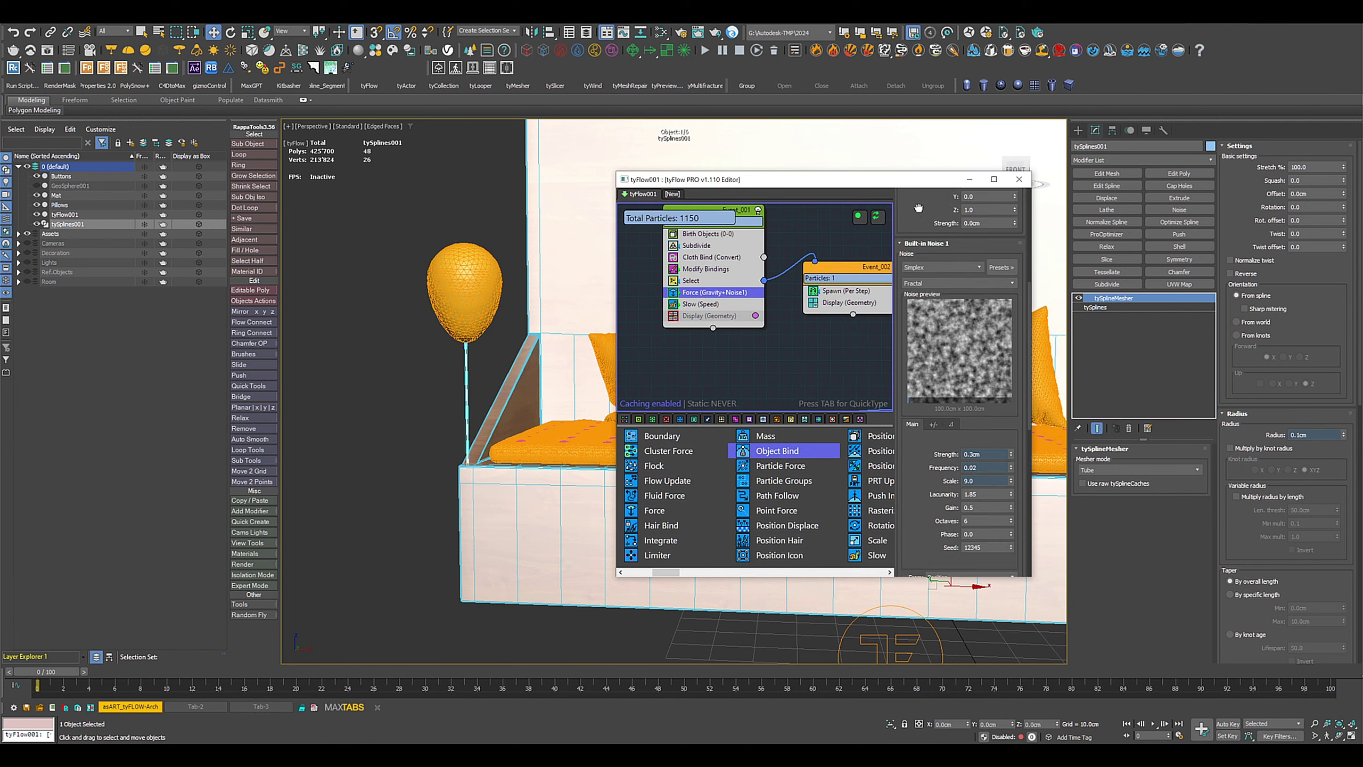
double_click(986, 379)
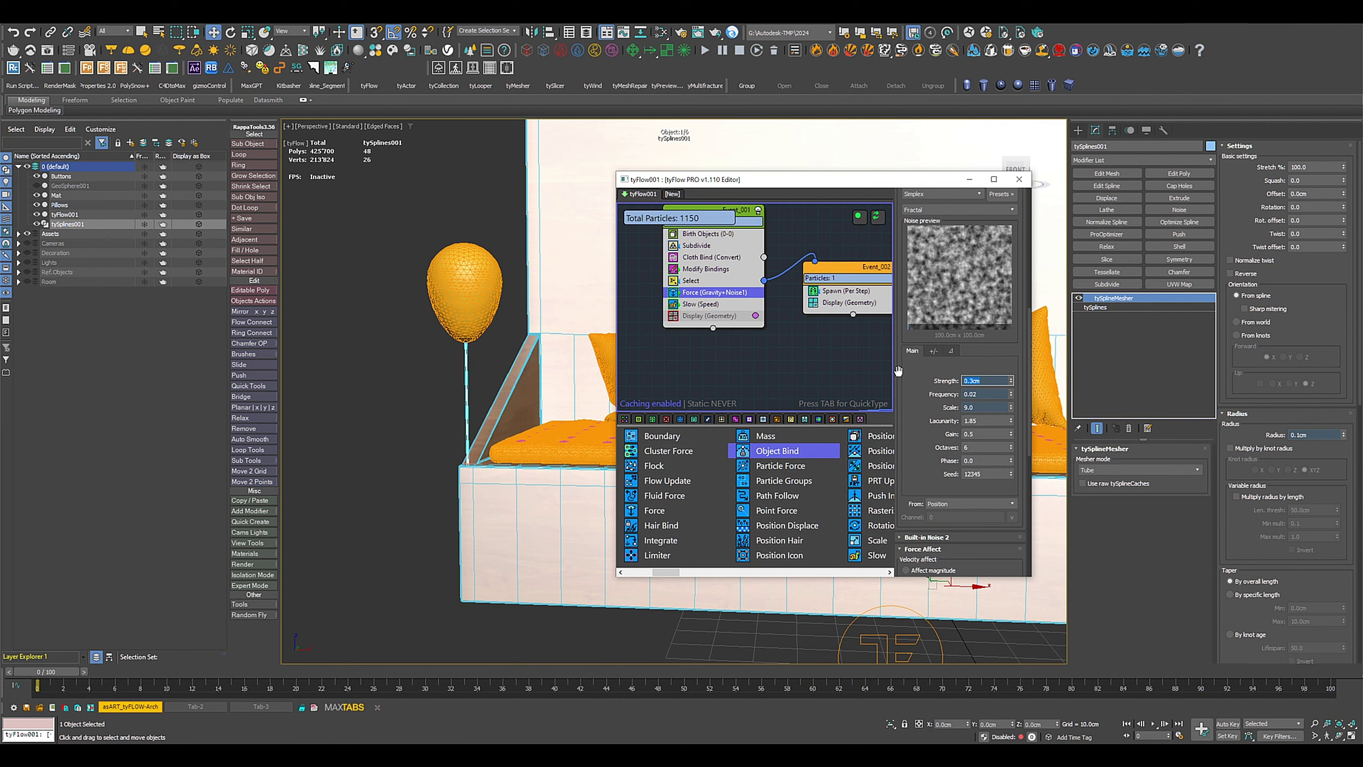
double_click(987, 406)
type("5")
key("Return")
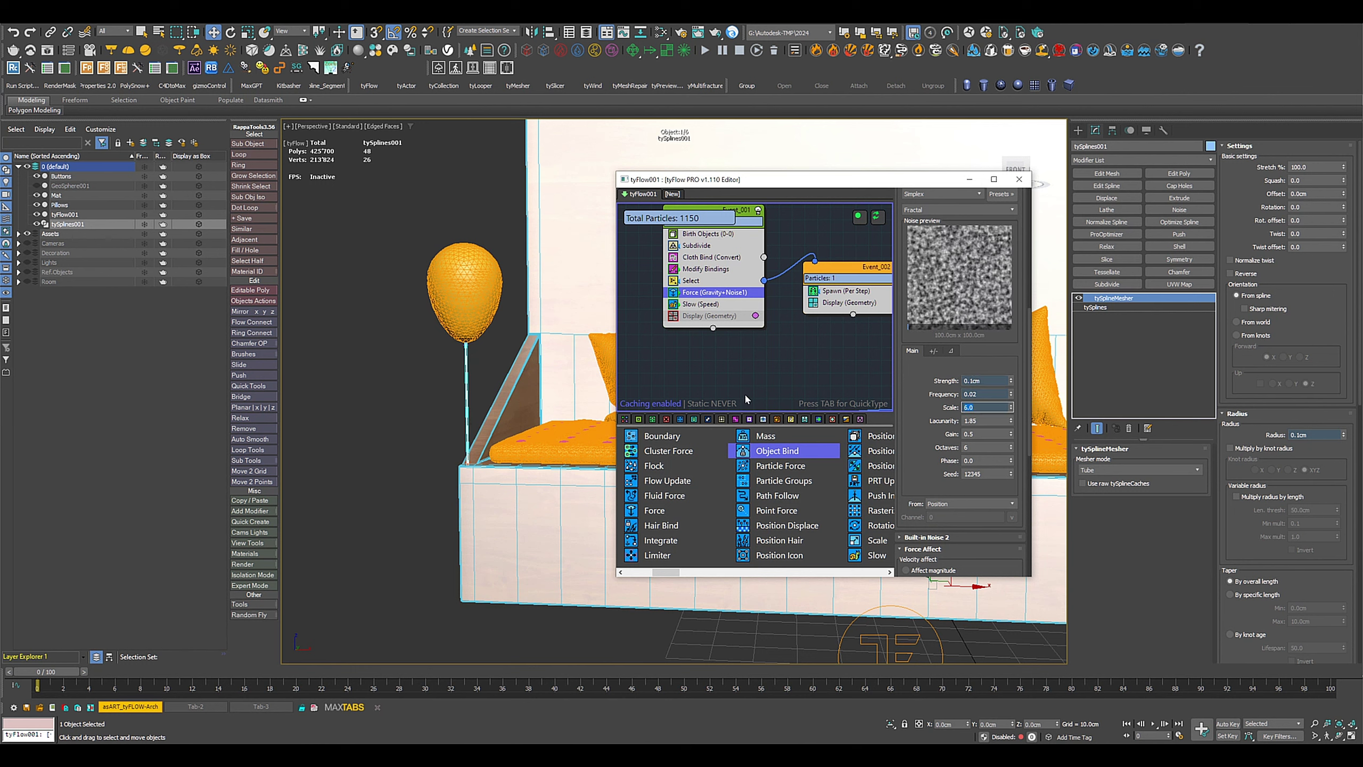
Step: Set the first event's Subdivide edge length to 1 cm and turn off the viewport's edged faces display
left_click(697, 246)
double_click(975, 238)
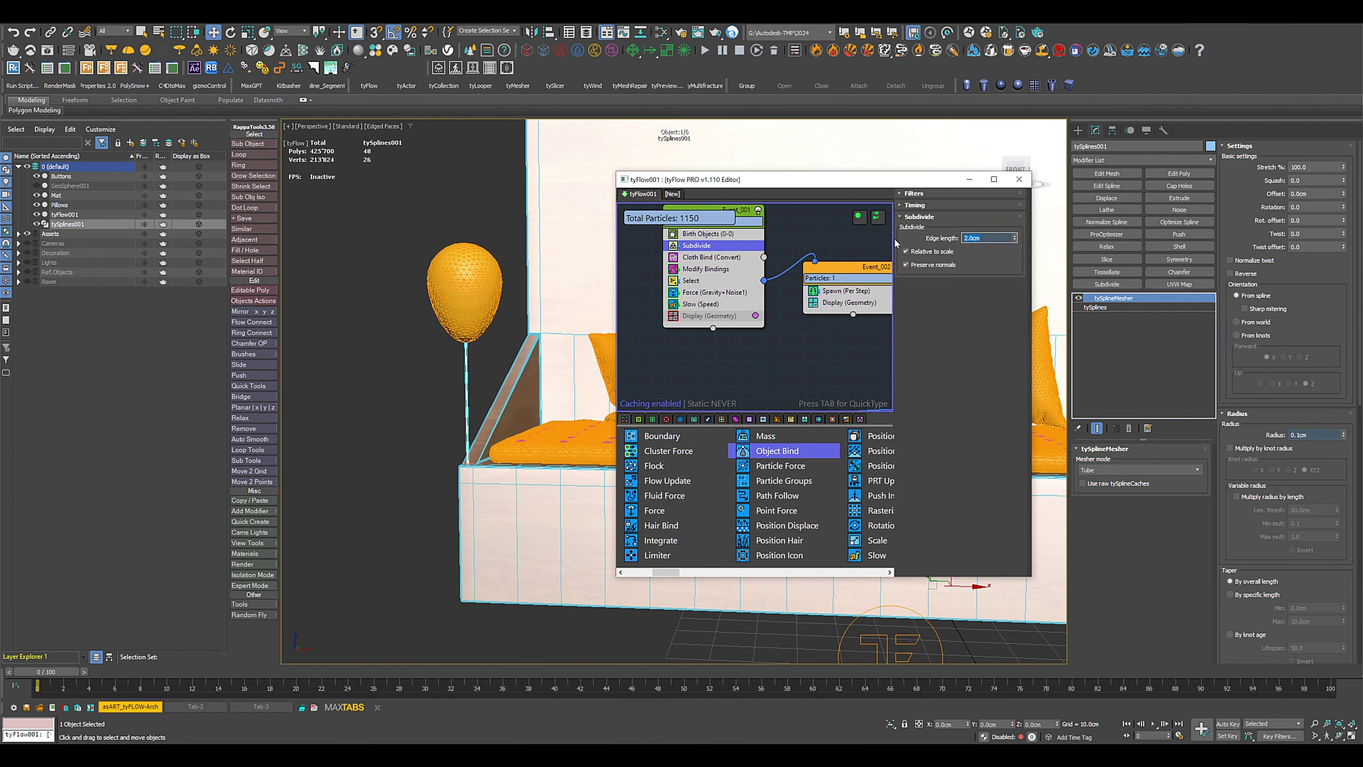
type("1")
key("Return")
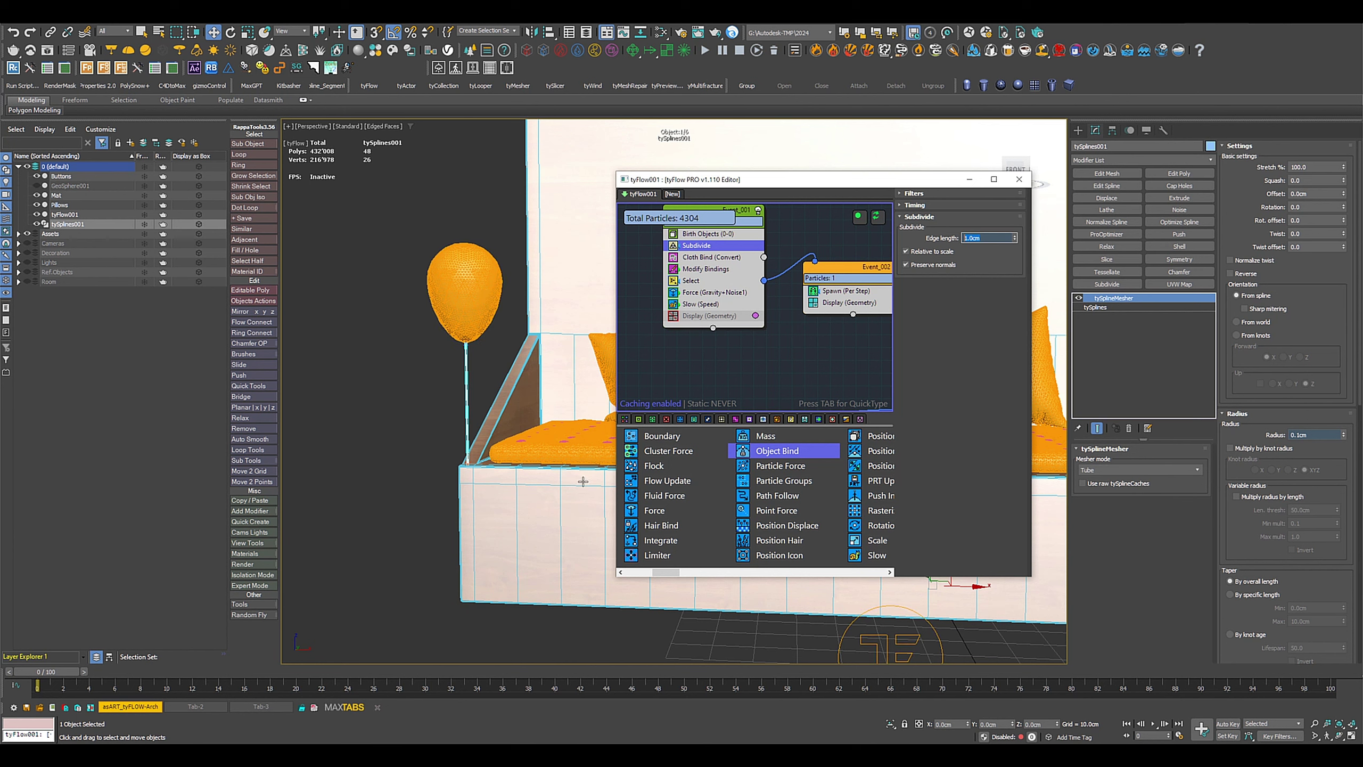
key("F4")
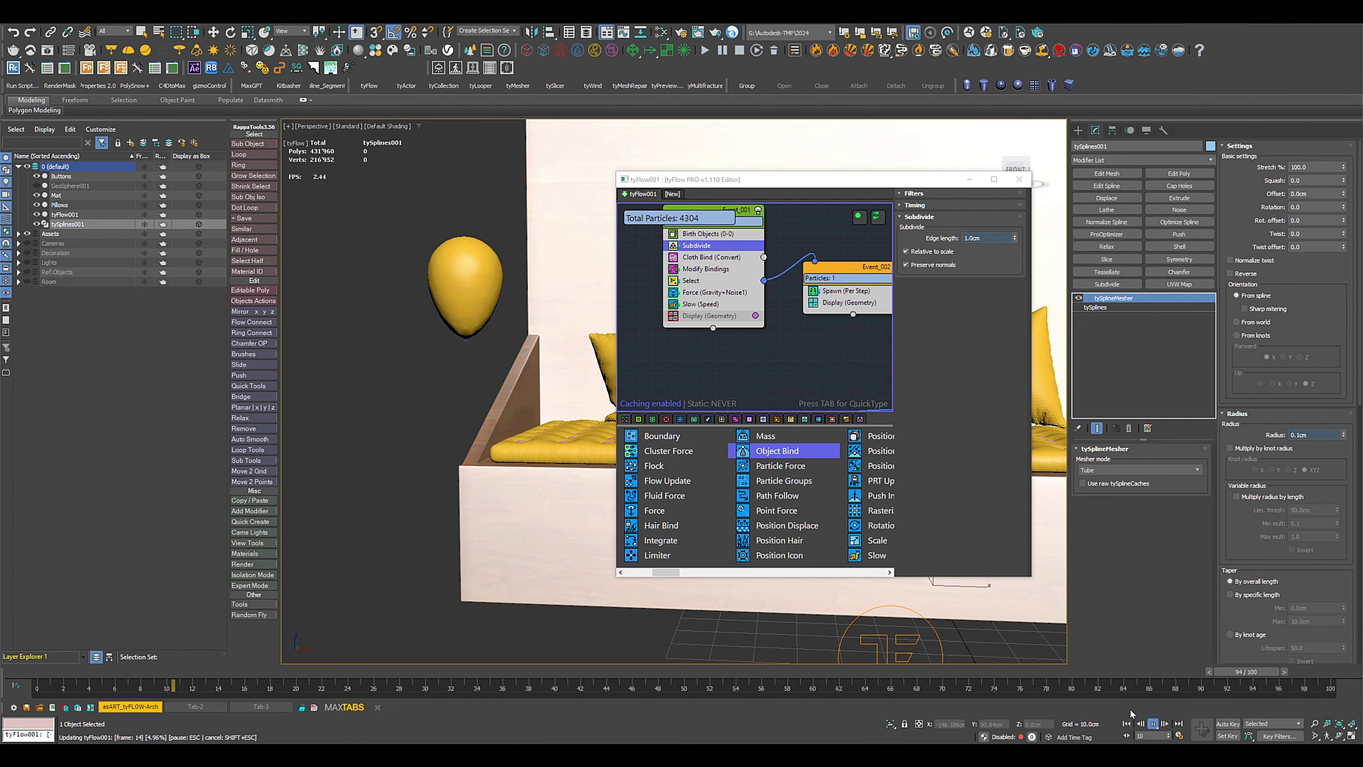
Step: Turn off Real Time playback in the time configuration and play the balloon simulation, closing the tyFlow editor at the end
left_click(1180, 735)
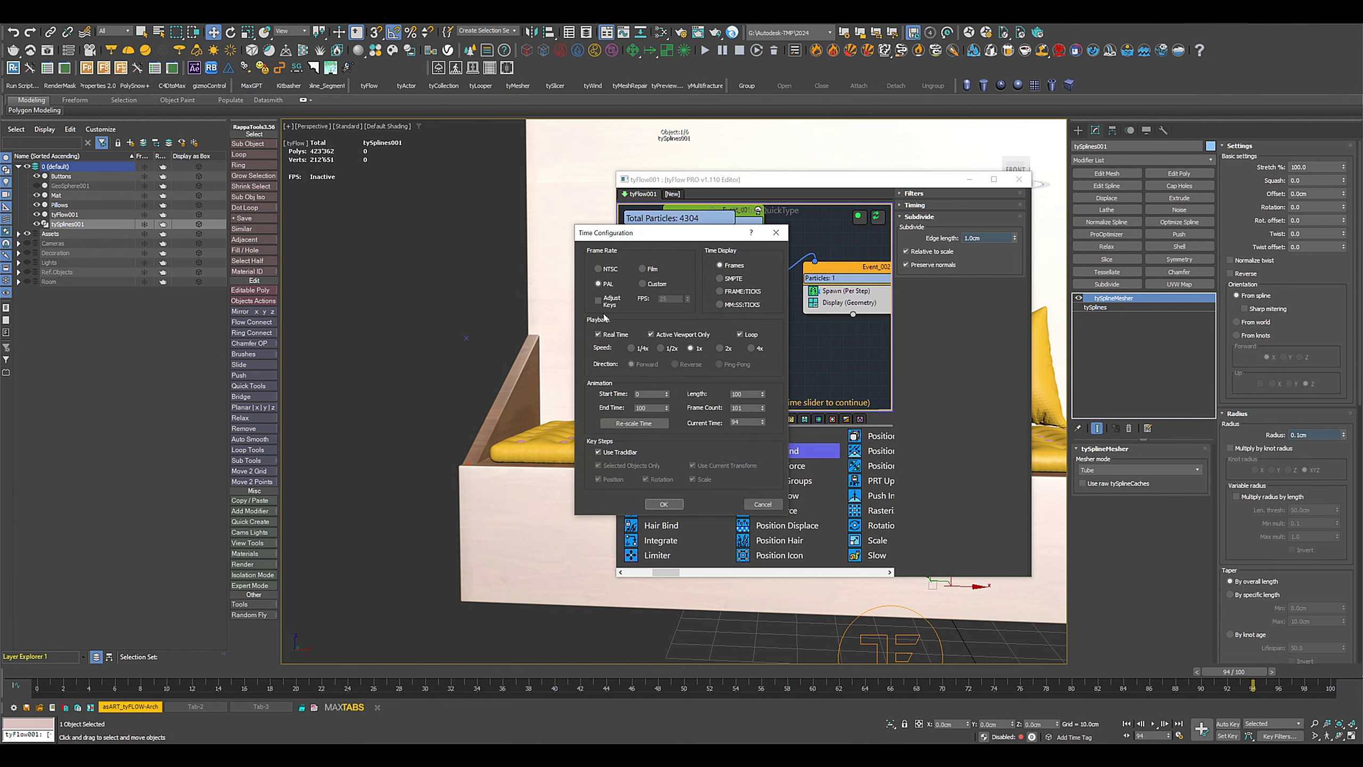
left_click(606, 335)
left_click(663, 503)
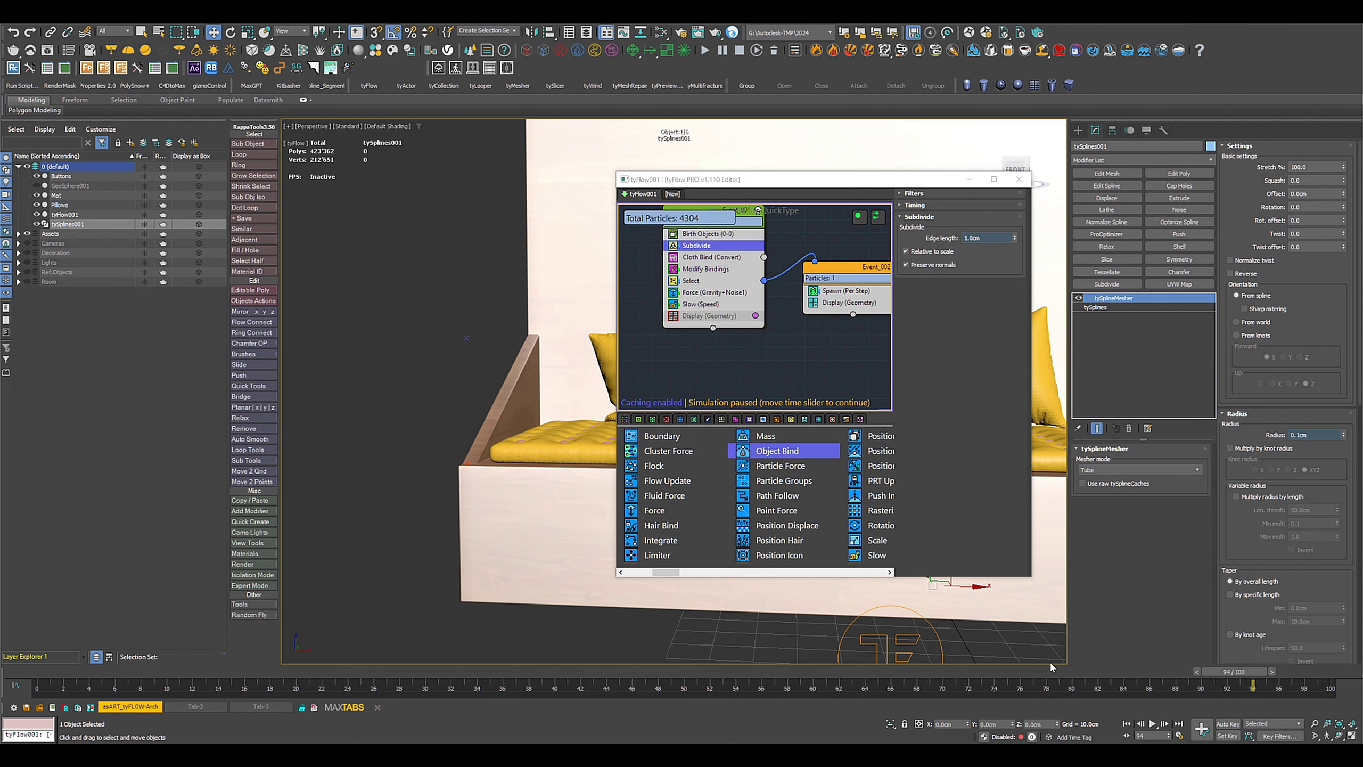
left_click(1153, 724)
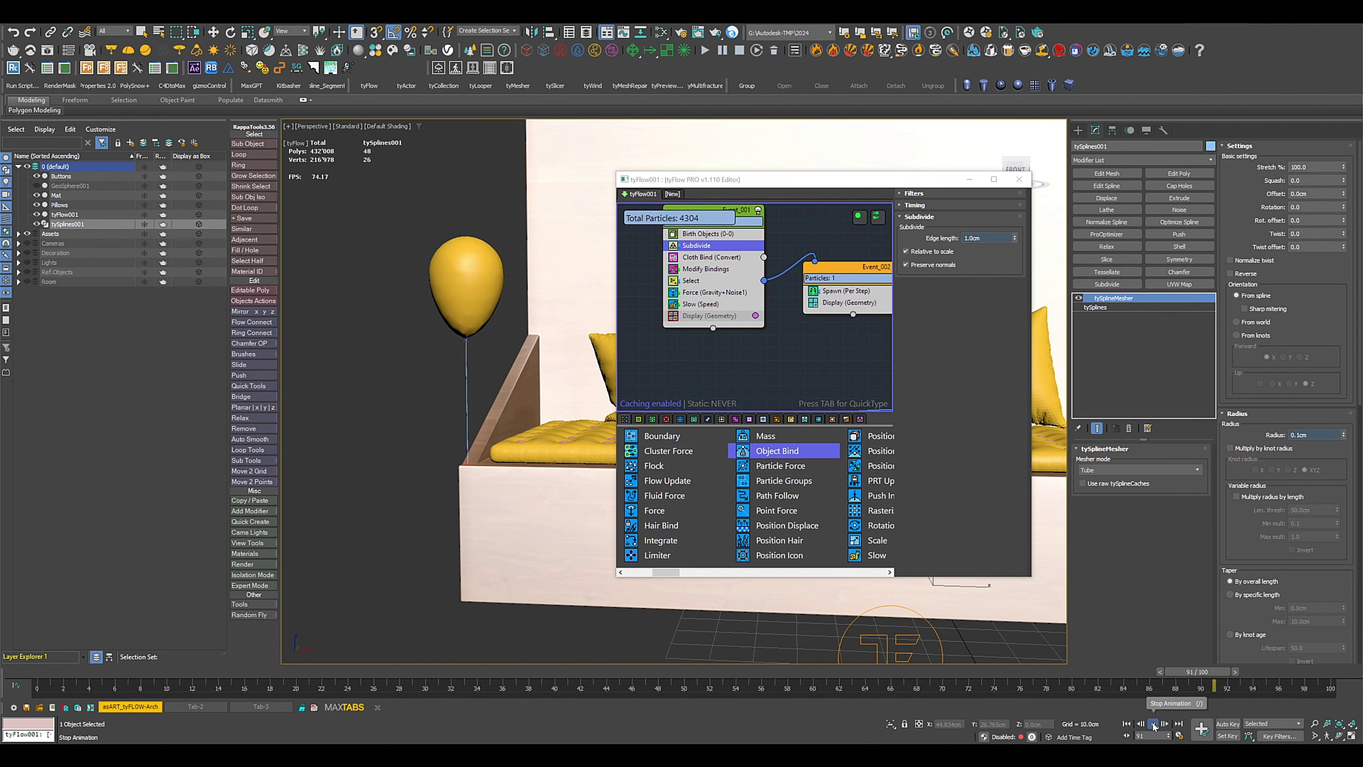
left_click(1153, 726)
left_click(1020, 181)
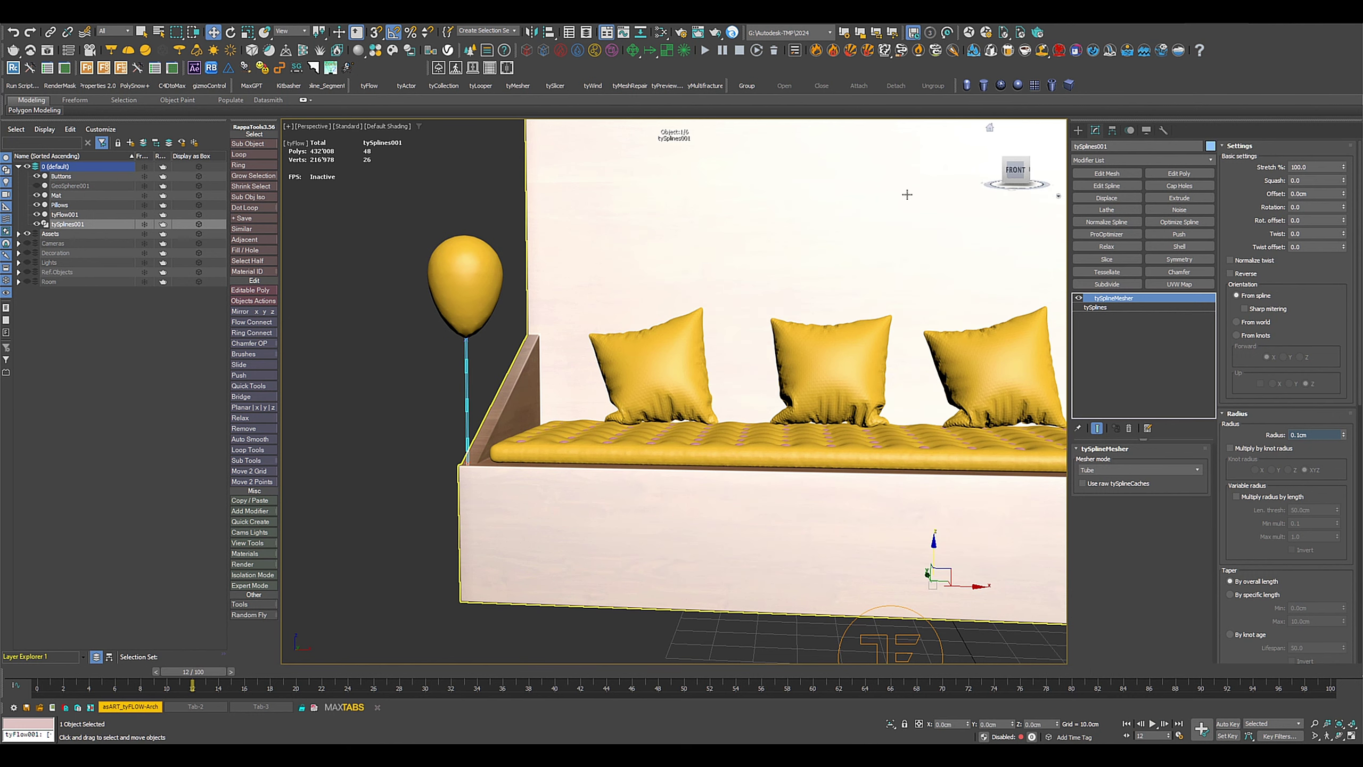
Step: Add a Relax modifier to the tyFlow balloon at frame 100 and set its iterations to 34
left_click(470, 258)
scroll(465, 290, "up", 5)
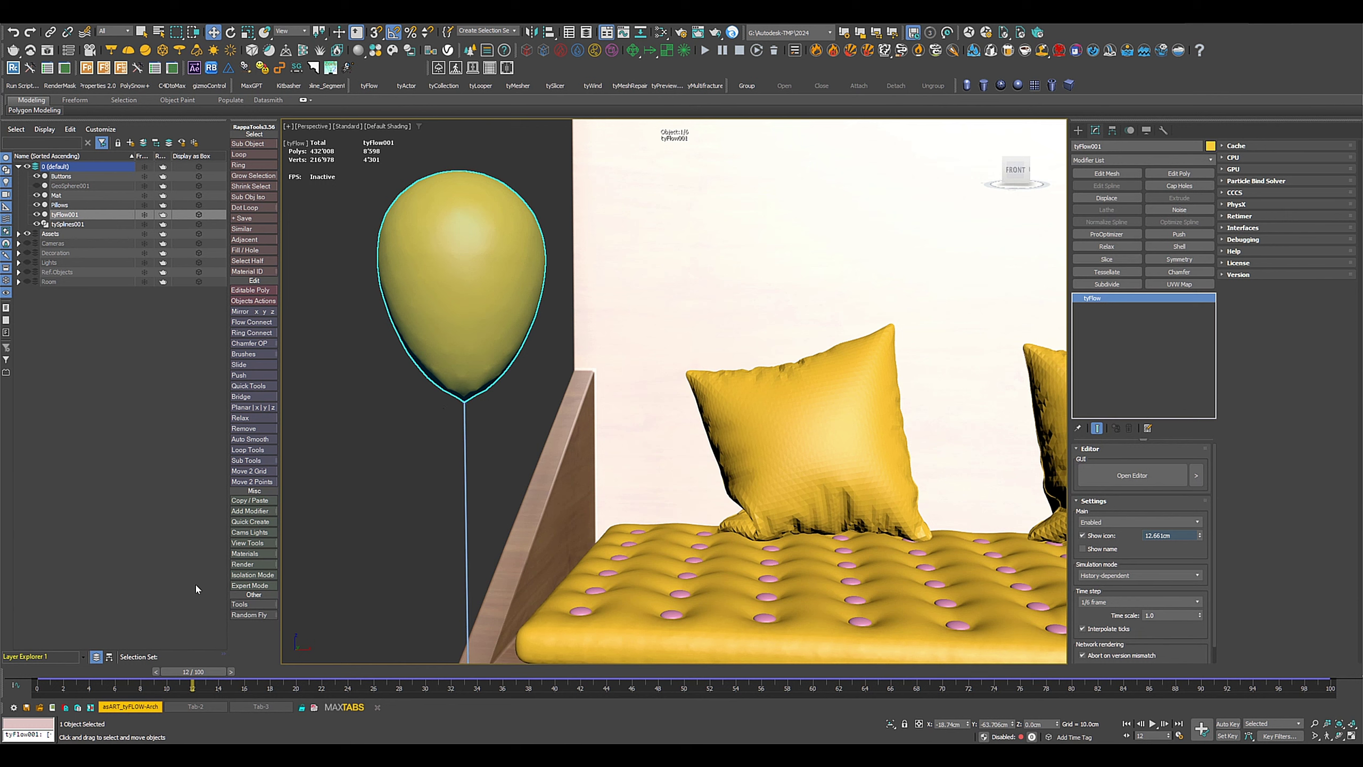
left_click_drag(194, 672, 1330, 673)
left_click(1091, 160)
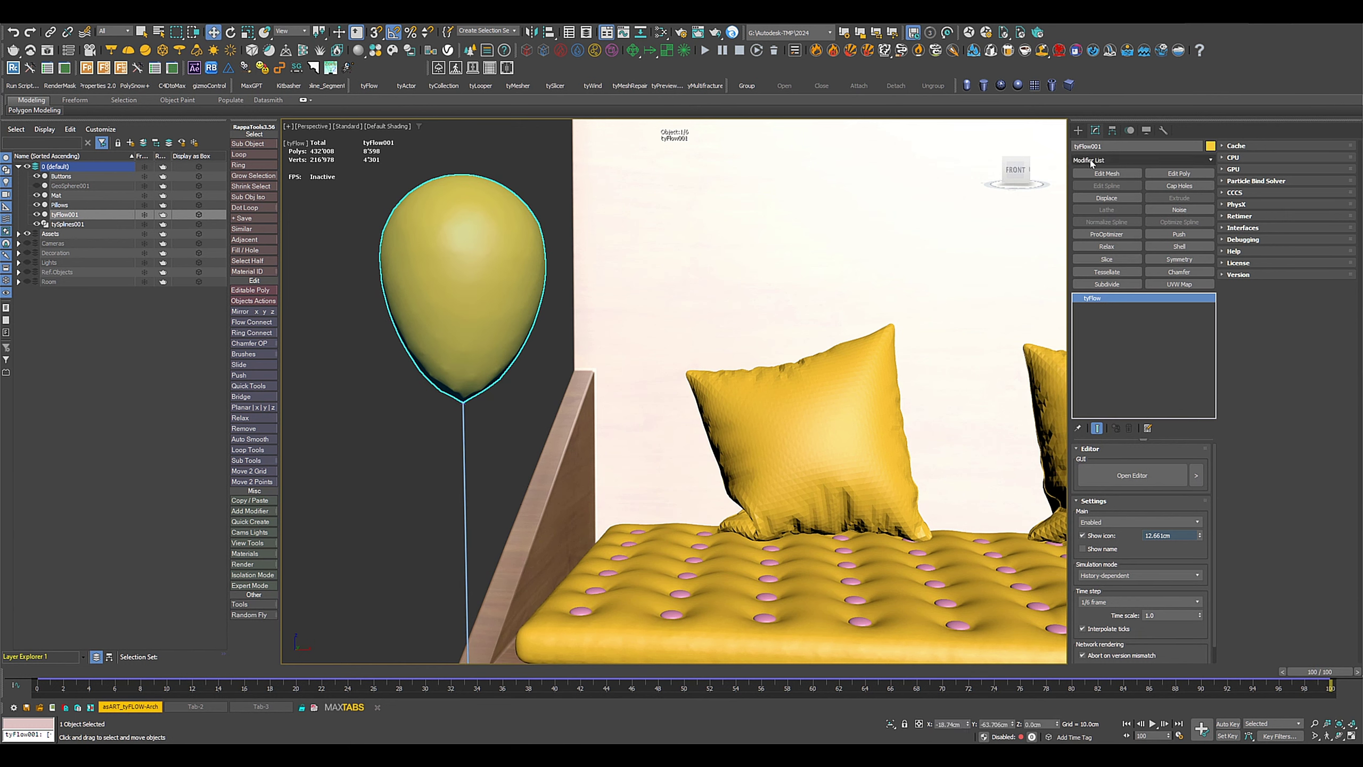
type("re")
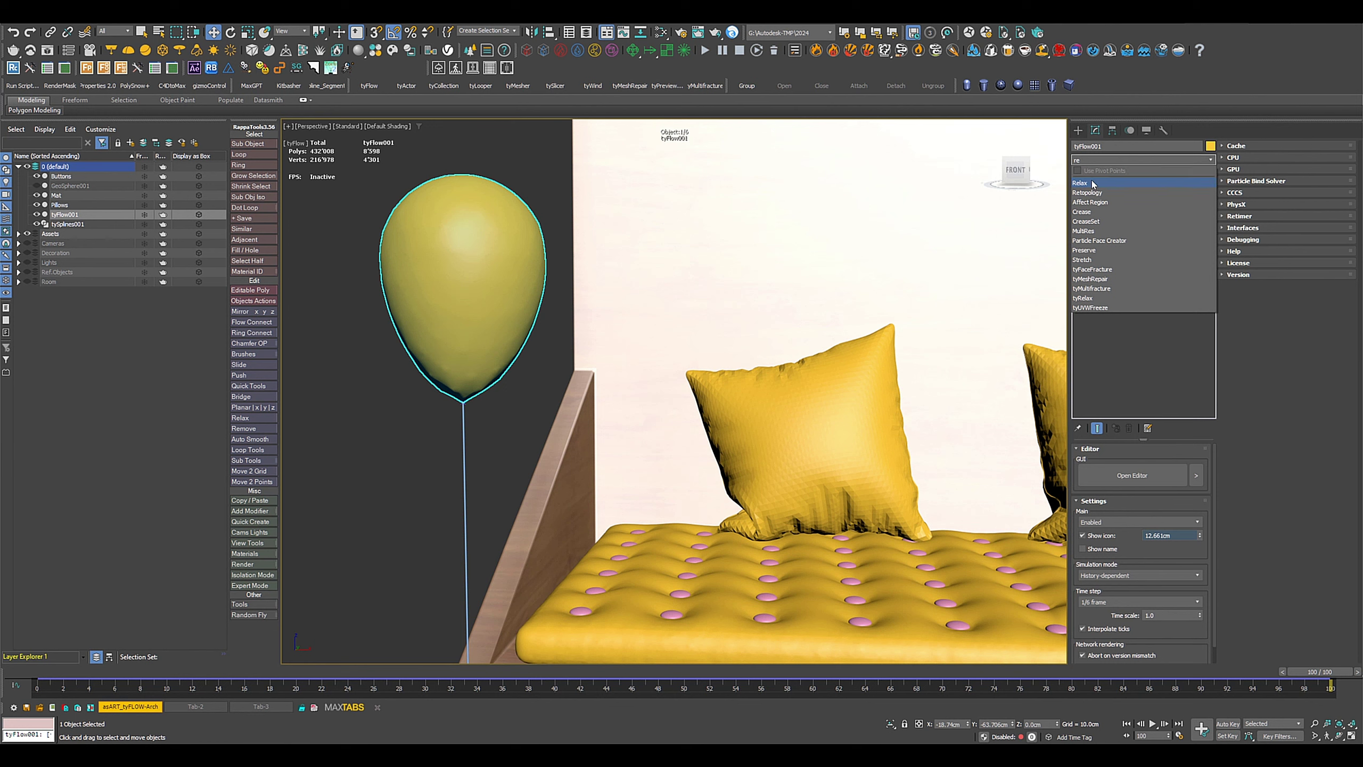
left_click(1095, 184)
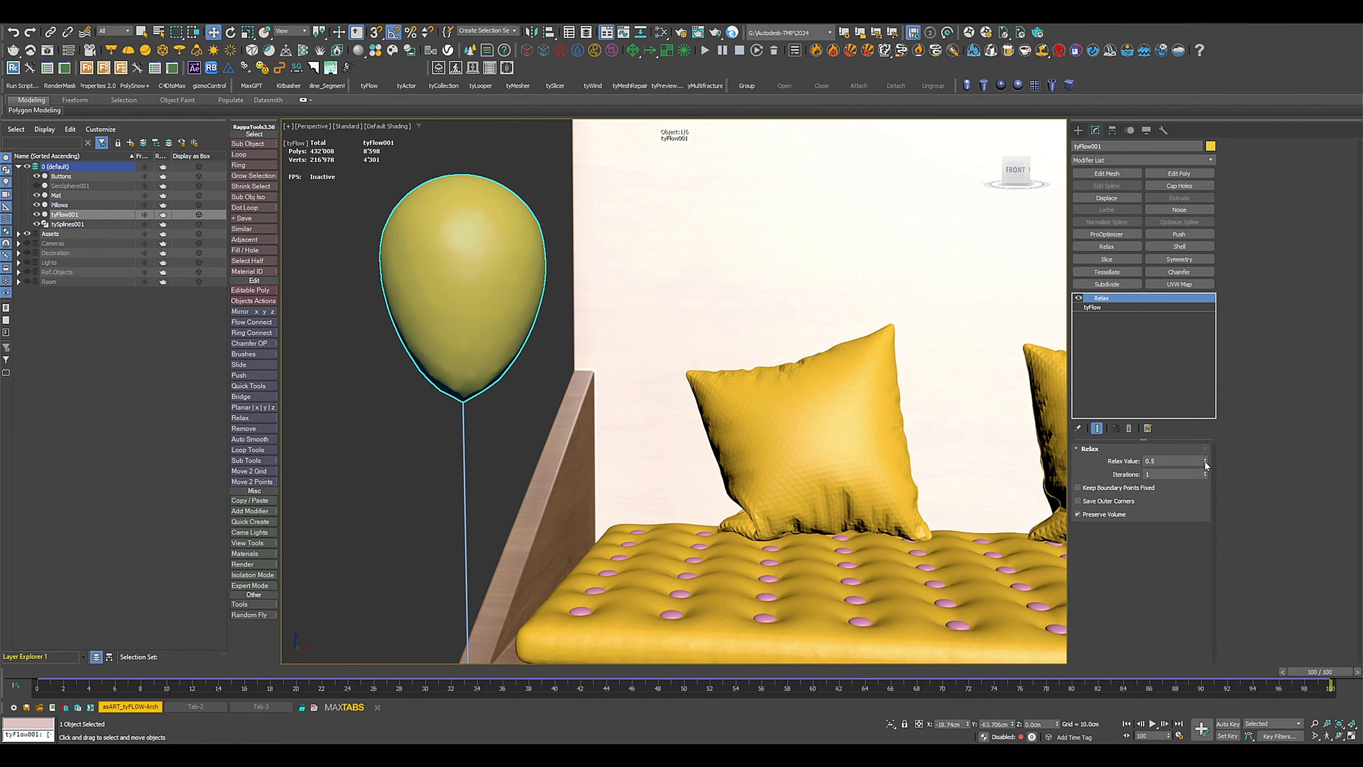
left_click(1205, 472)
Step: Examine the junction between the relaxed balloon's lower tip and the upper end of the string
scroll(534, 405, "down", 5)
scroll(545, 404, "up", 5)
middle_click_drag(539, 403, 462, 372)
scroll(462, 371, "up", 8)
scroll(466, 372, "down", 2)
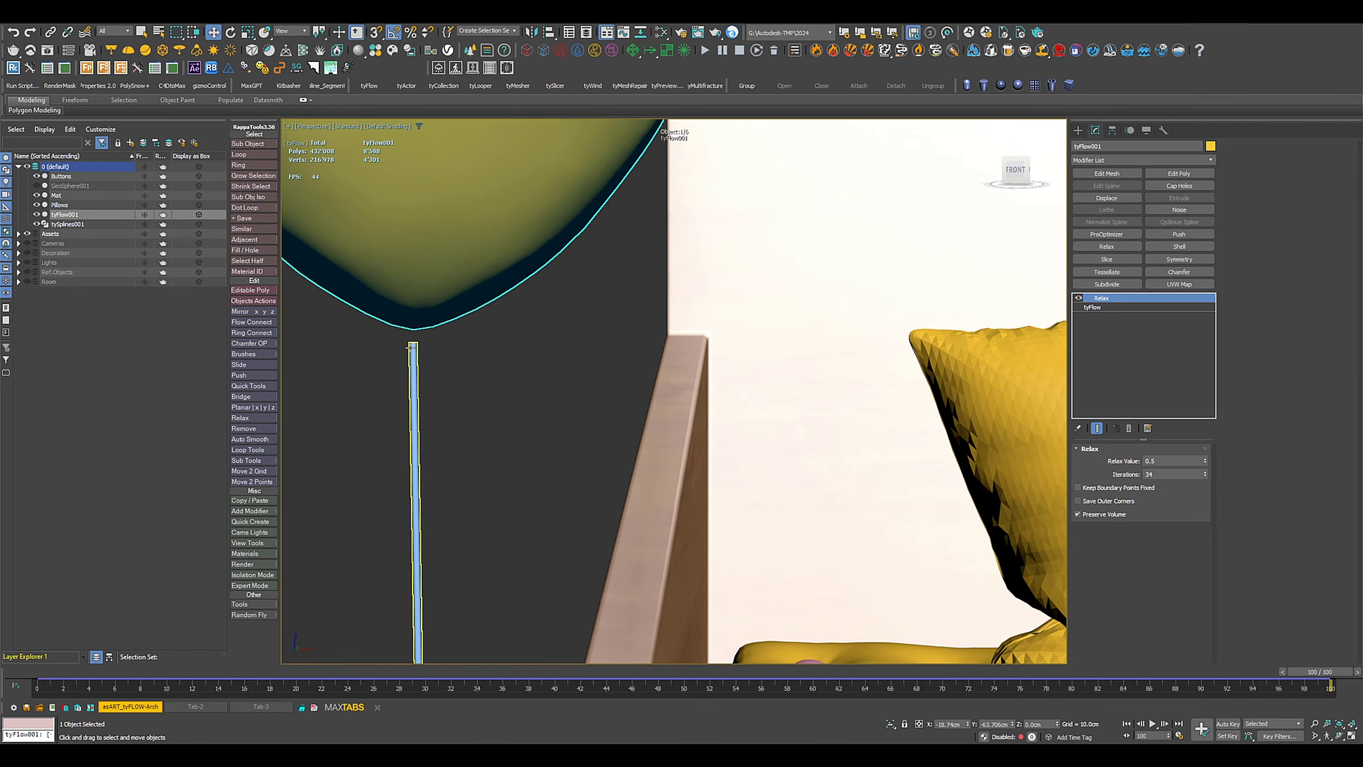
left_click(412, 348)
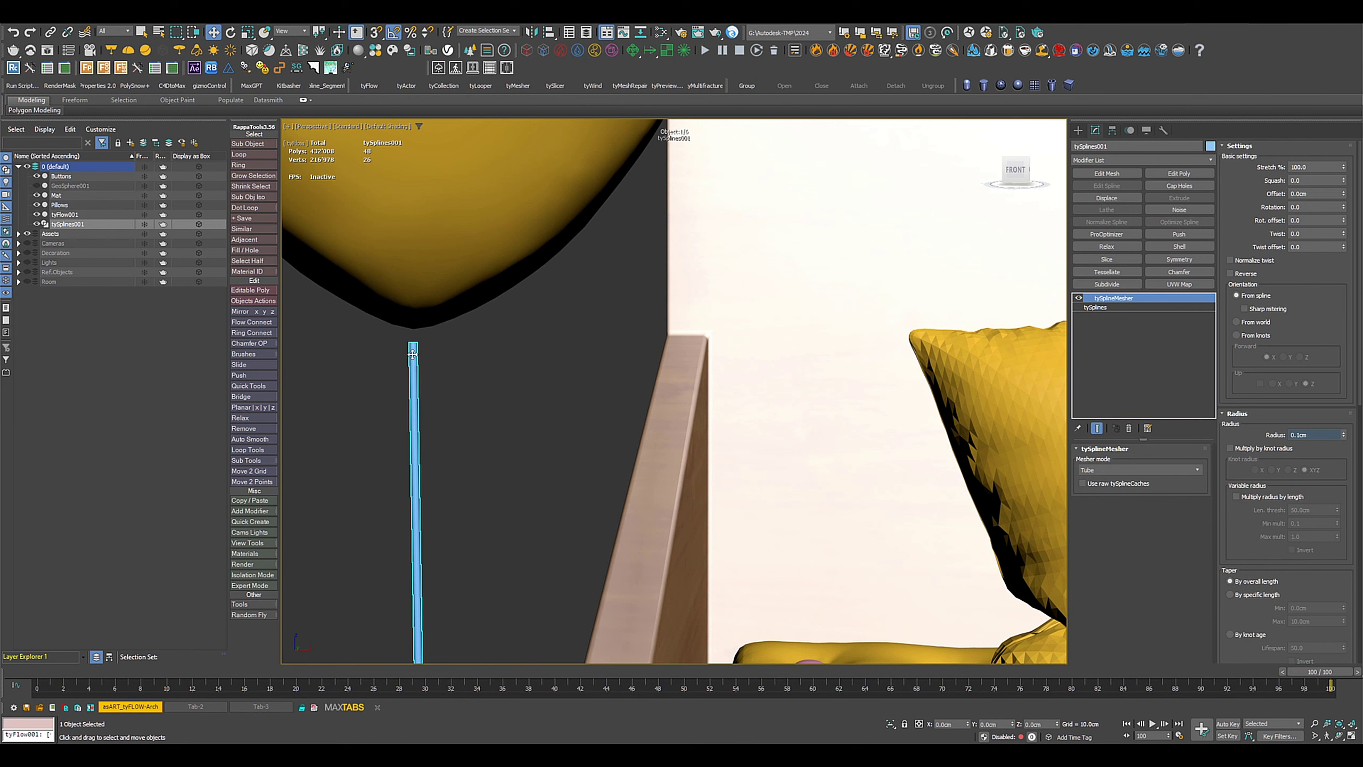
left_click(449, 285)
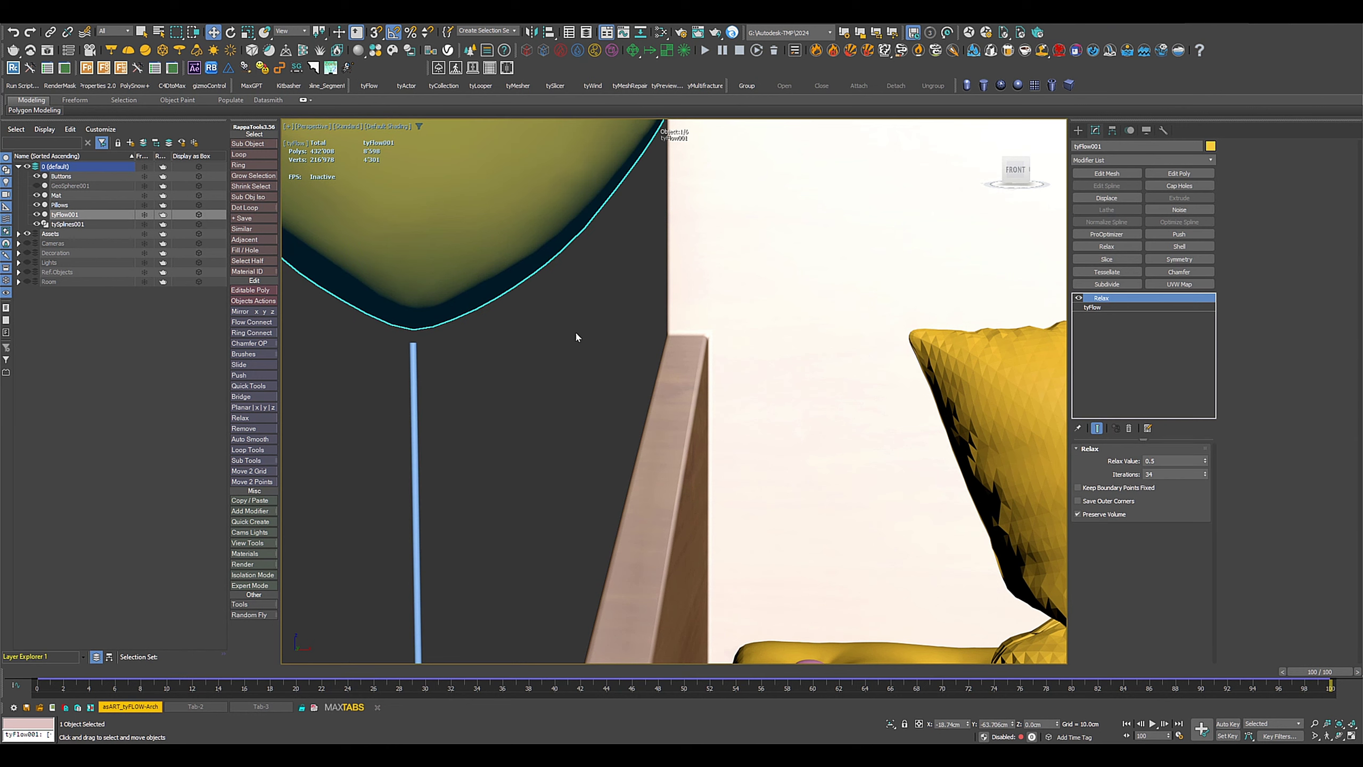
Step: Paste an instanced copy of the third event's Spline Paths operator into the second event below its Display operator
left_click(1120, 309)
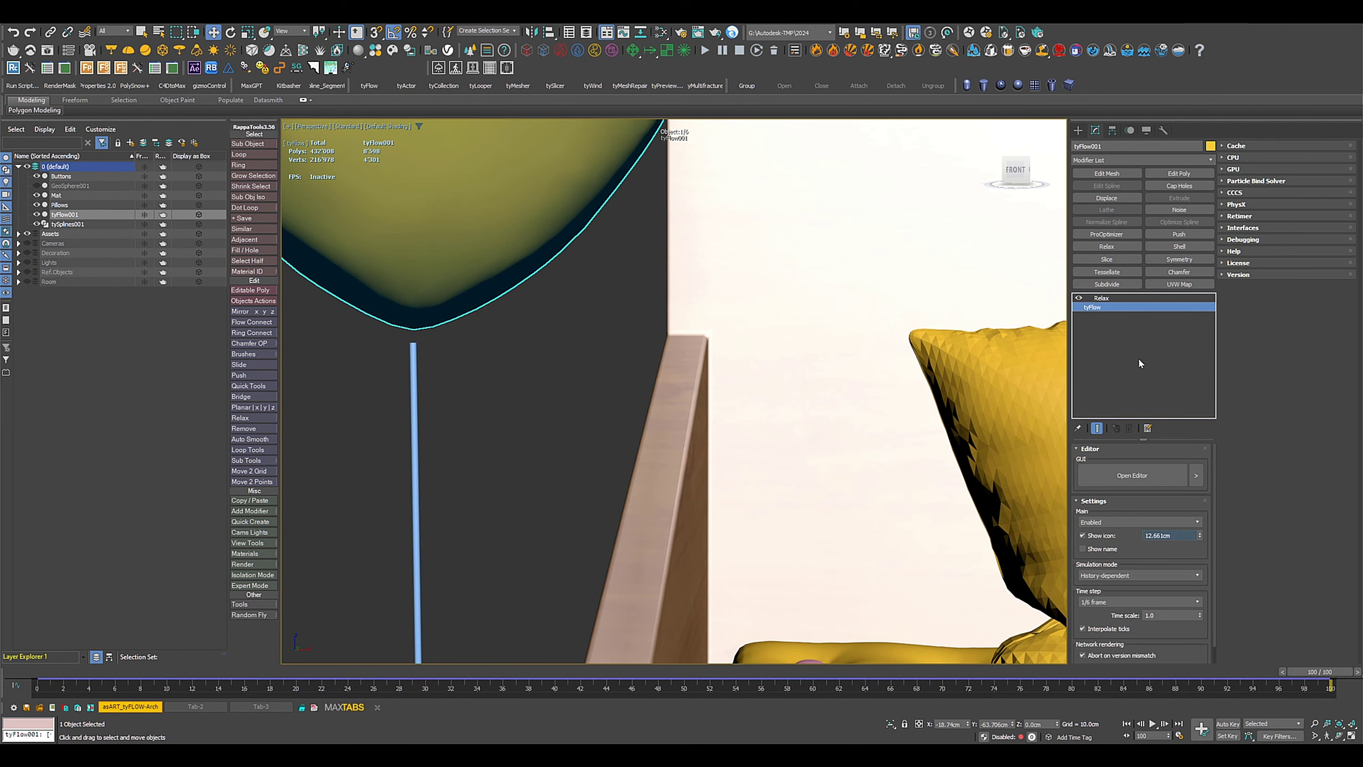
left_click(1132, 475)
middle_click_drag(798, 357, 711, 328)
left_click(831, 384)
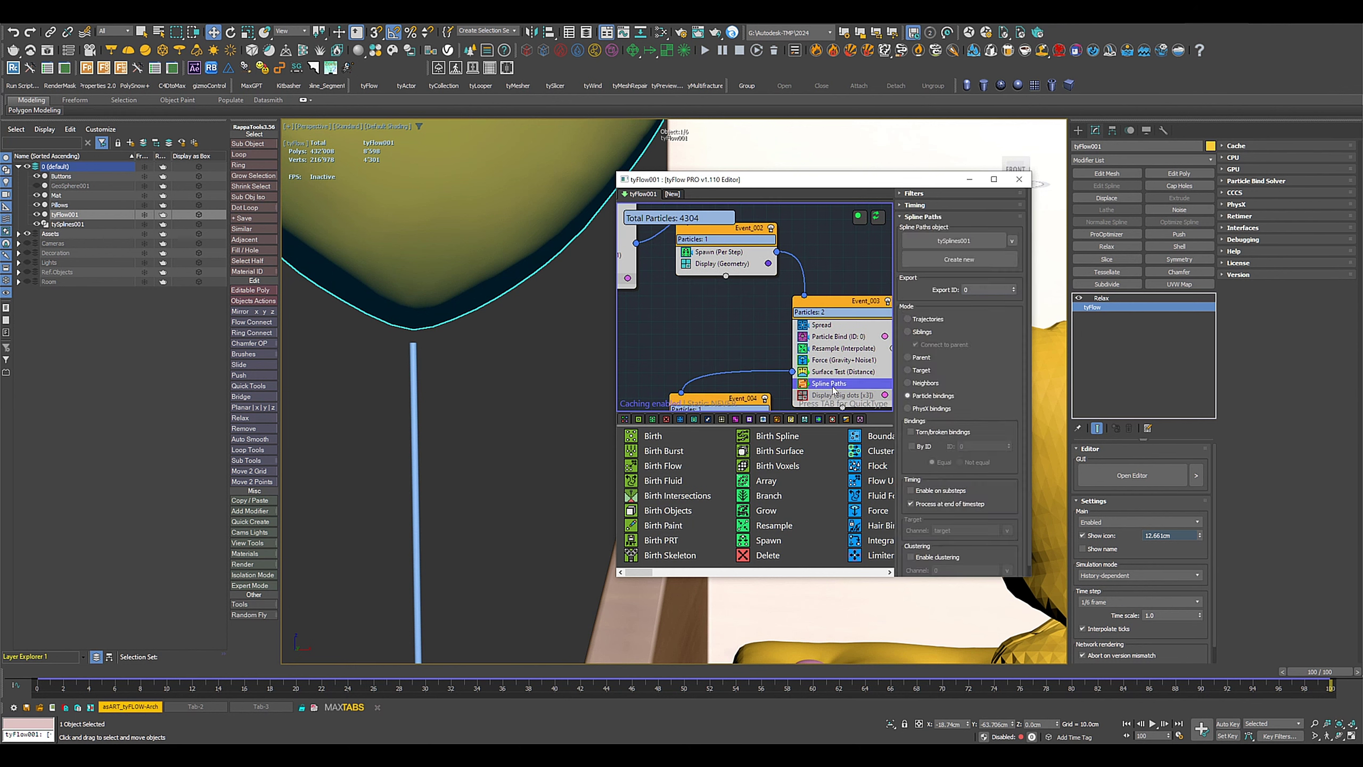
right_click(836, 387)
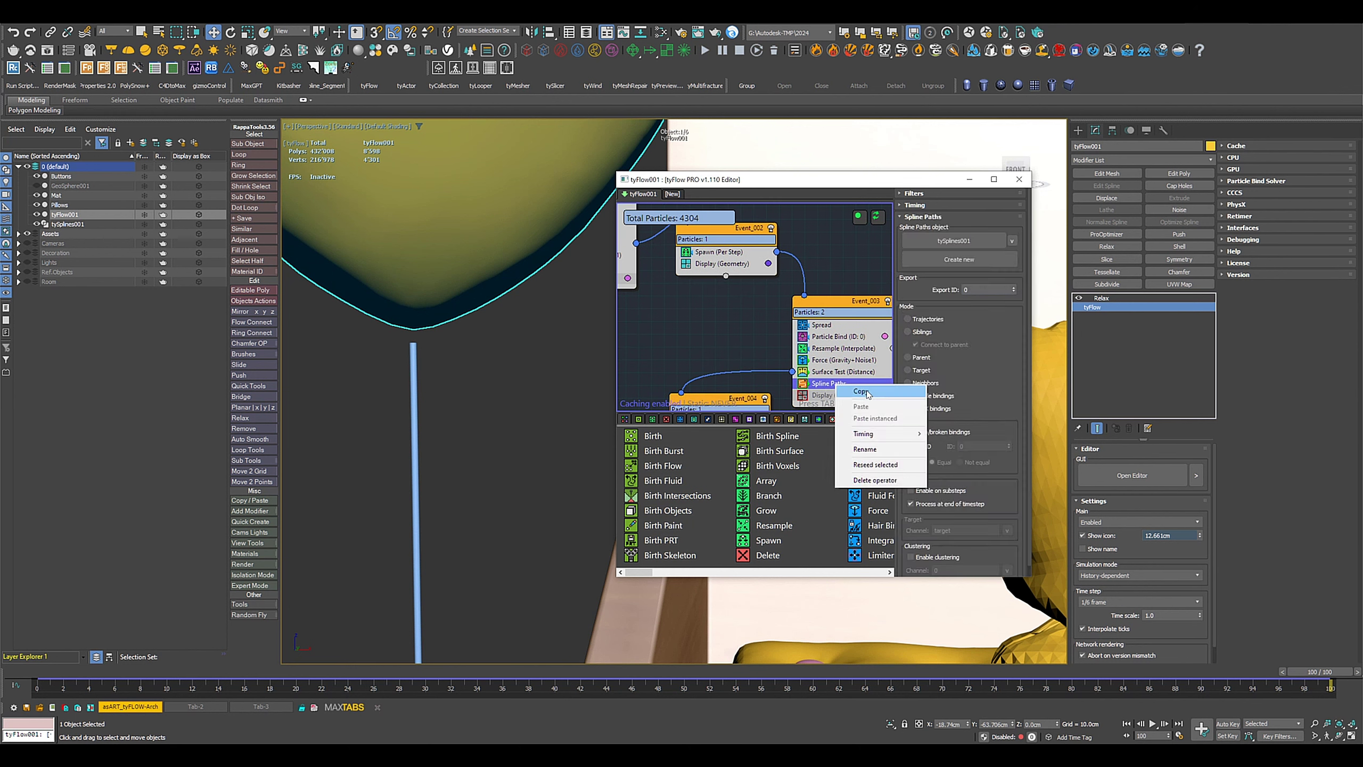
key("Escape")
left_click(707, 265)
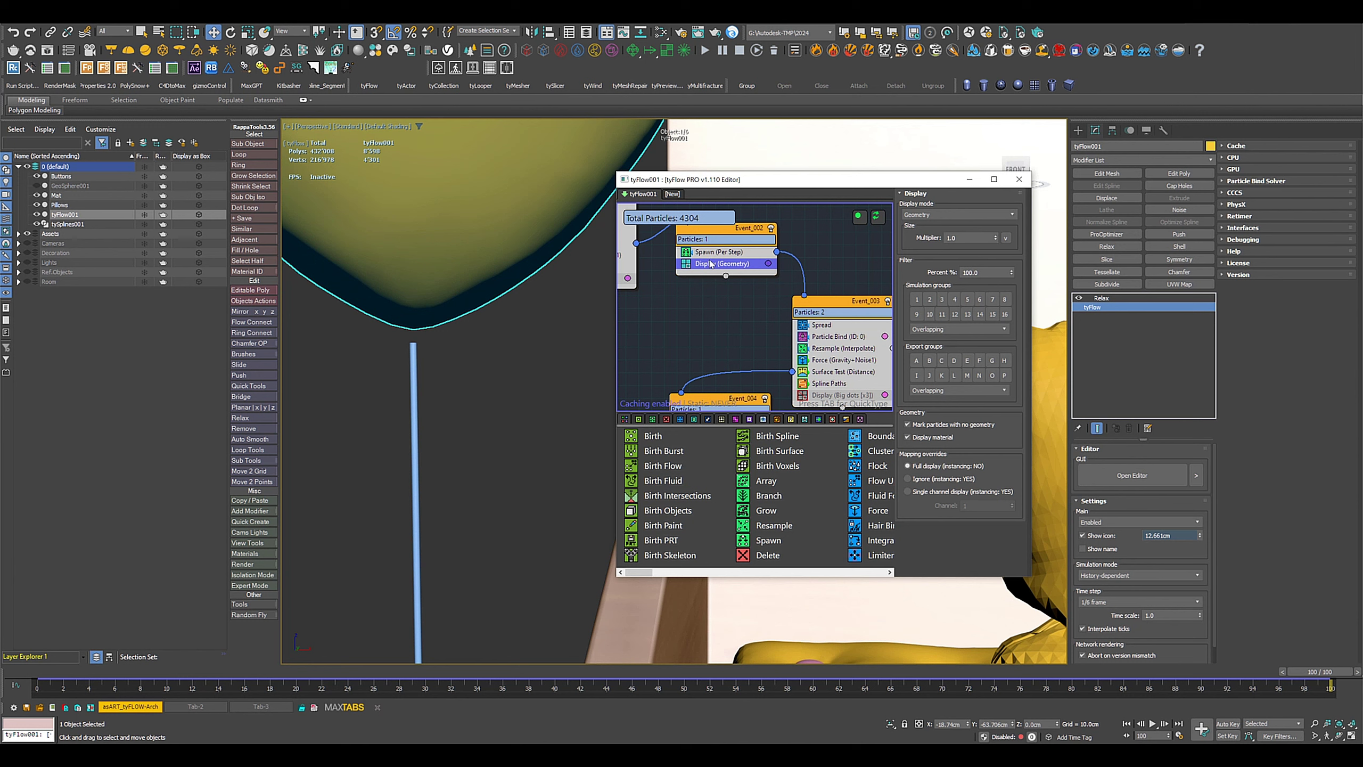
right_click(721, 269)
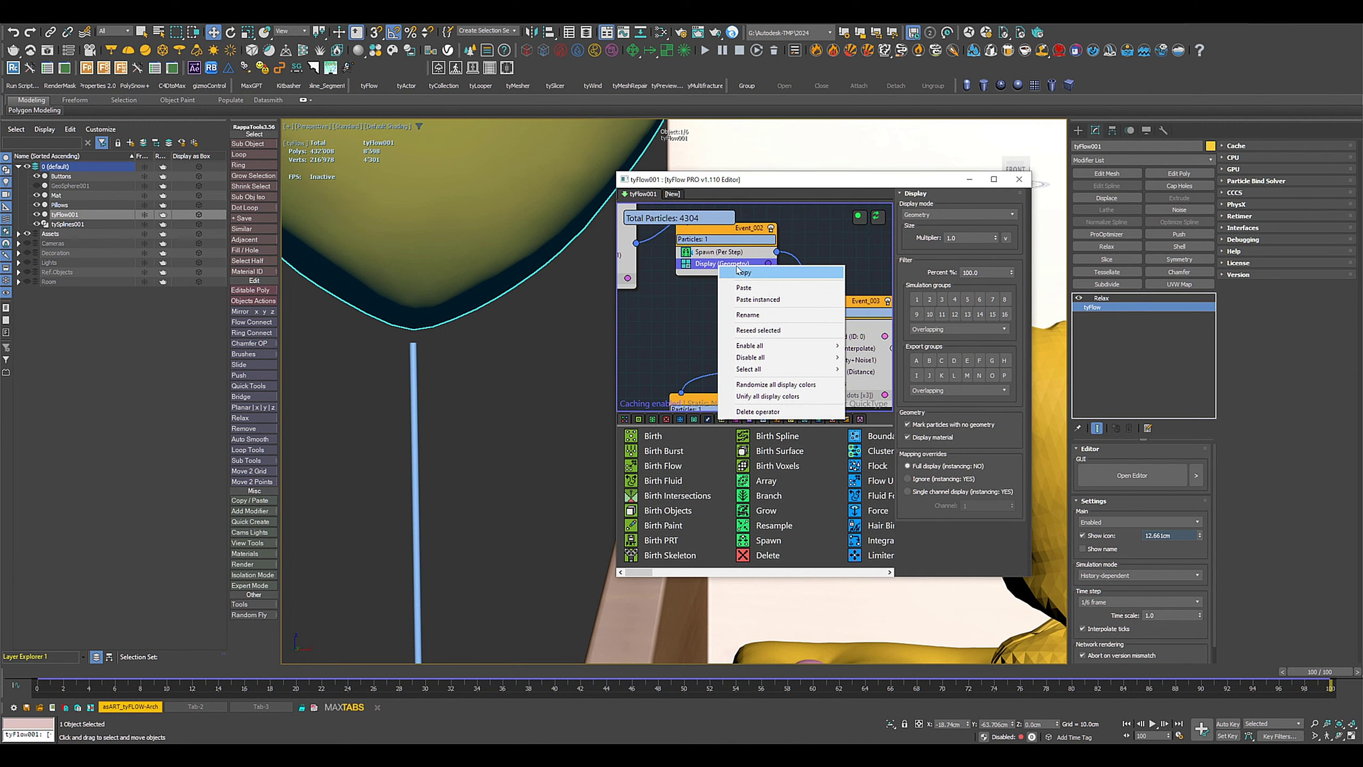
left_click(751, 300)
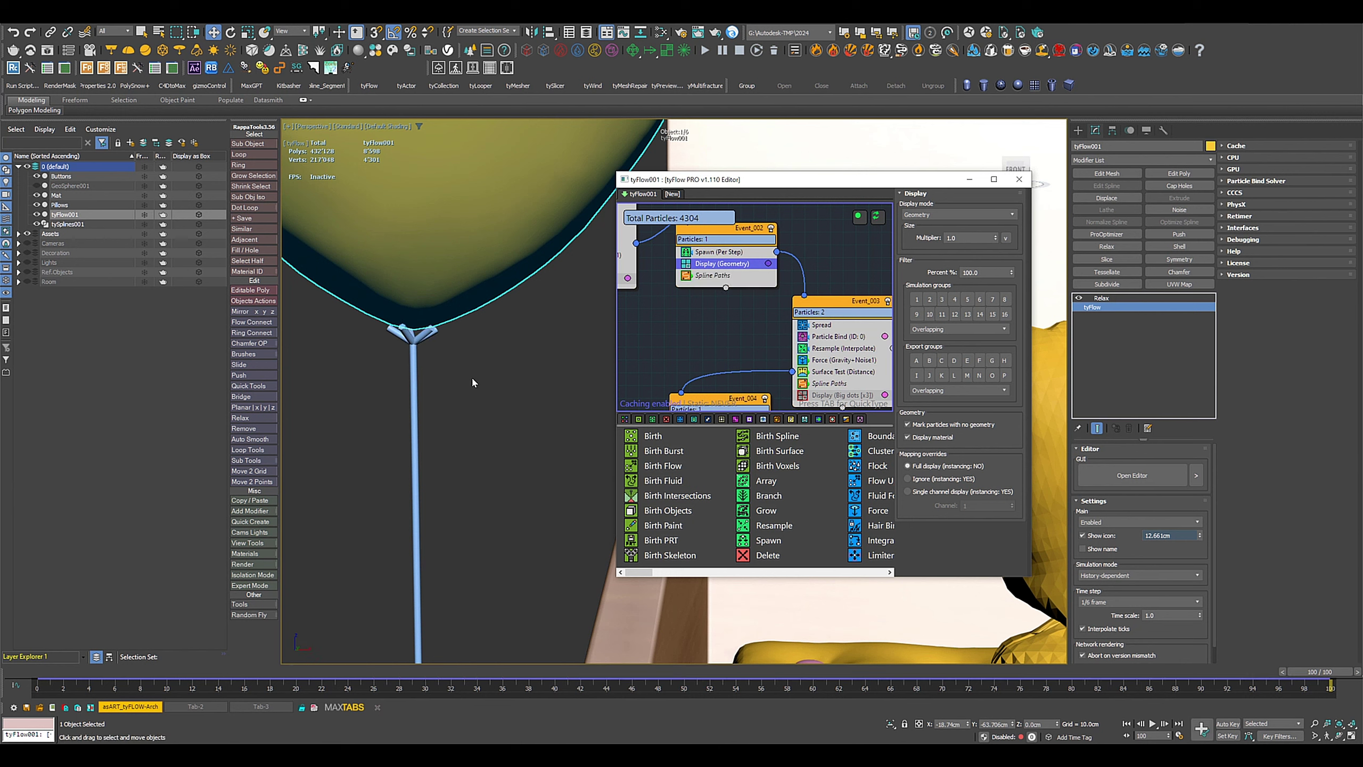
Step: Replay the balloon simulation with the whole bench in view, return to the first frame and inspect the scene from both sides
scroll(473, 380, "down", 8)
mouse_move(473, 380)
middle_mouse_down()
mouse_move(407, 382)
mouse_move(482, 389)
middle_mouse_up()
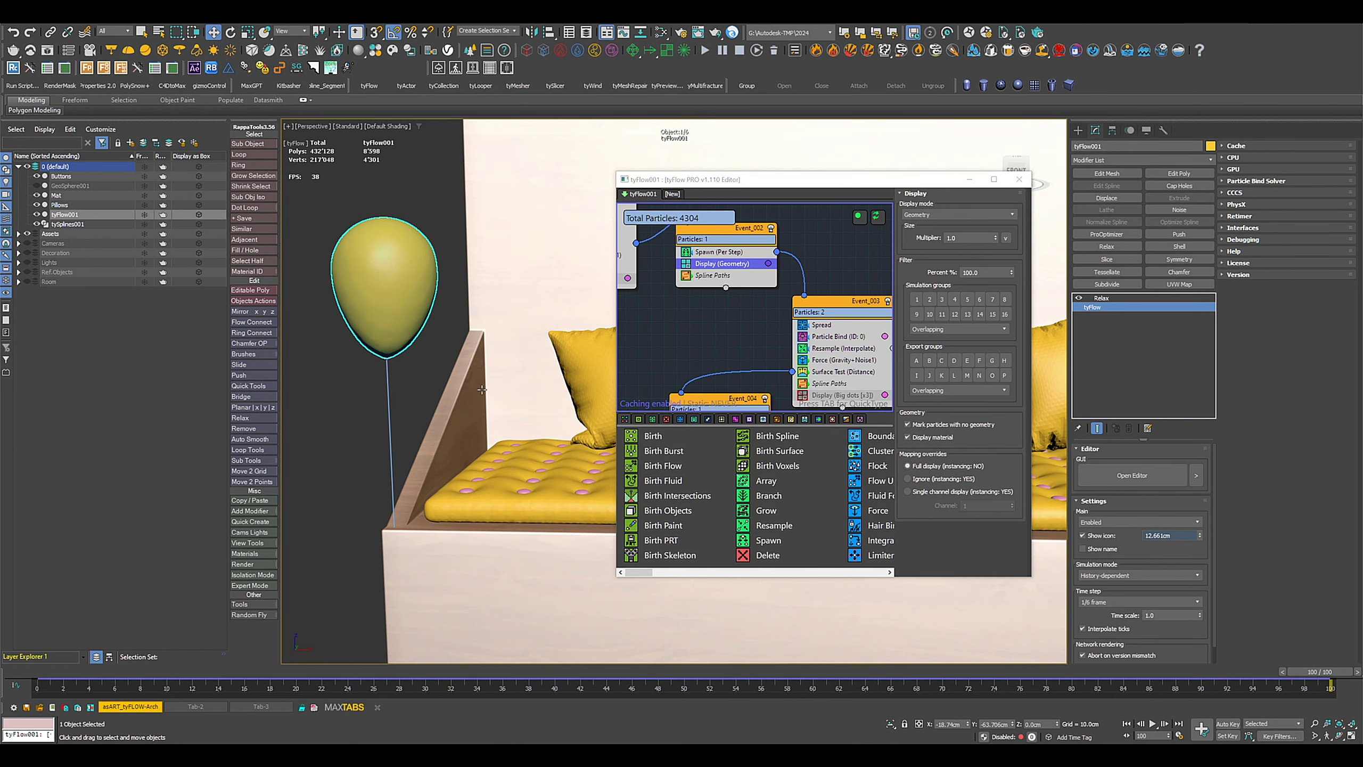
left_click(1019, 179)
middle_click_drag(730, 390, 623, 387)
scroll(591, 383, "down", 3)
scroll(622, 386, "down", 2)
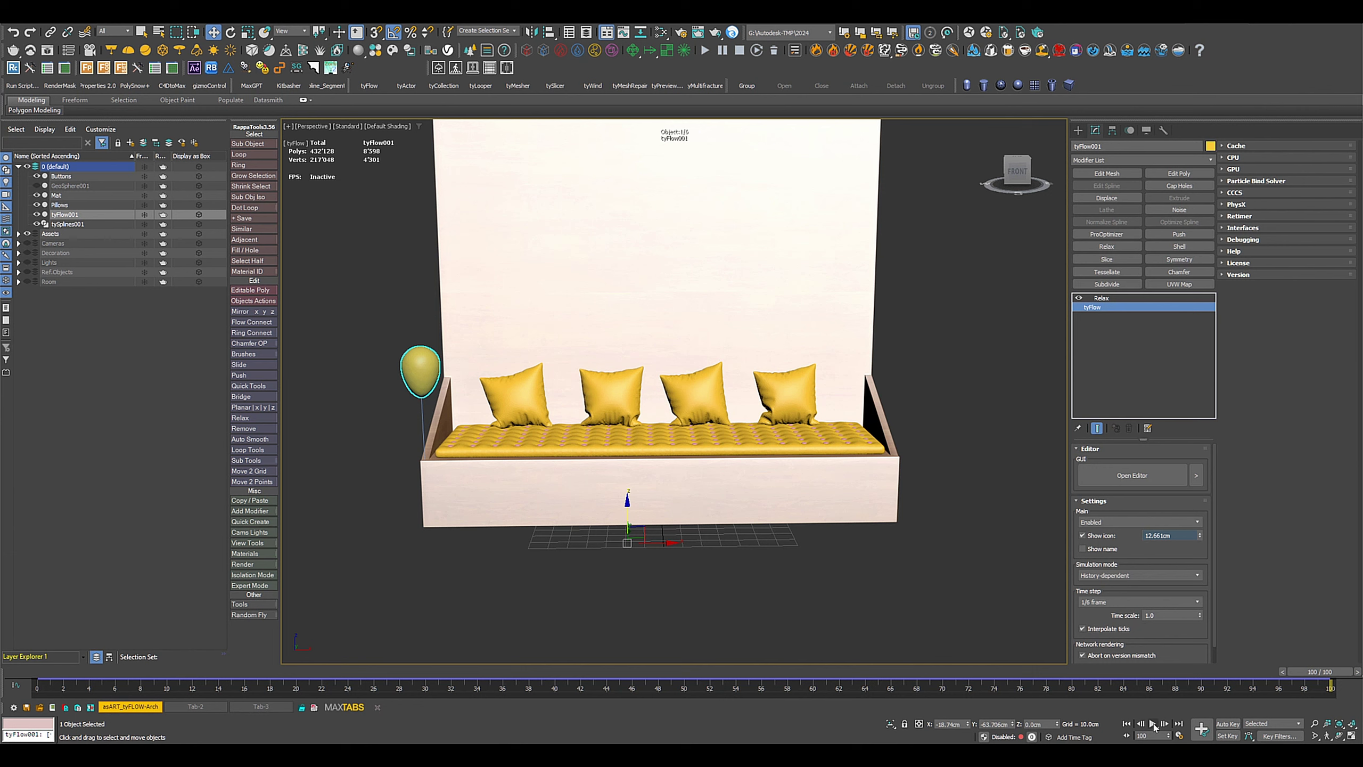
left_click(1152, 724)
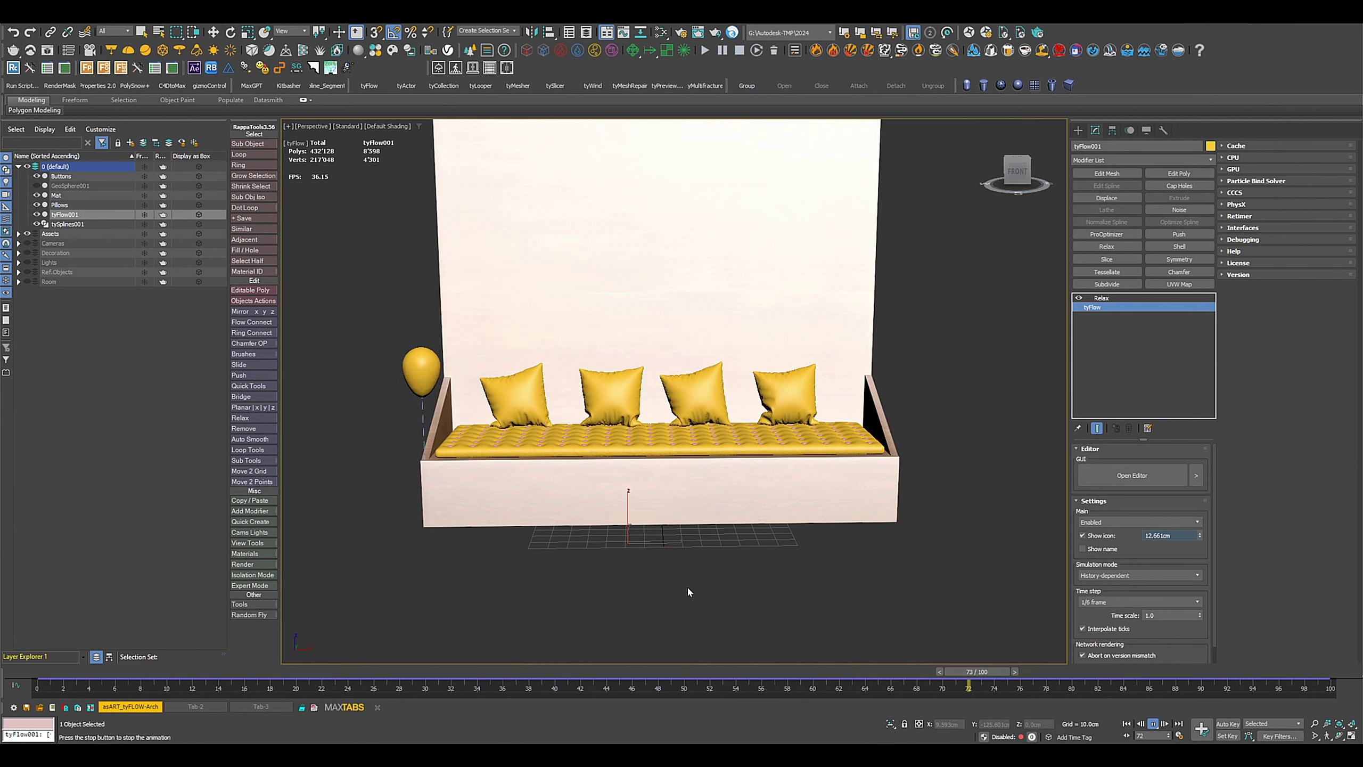
key("Home")
key("w")
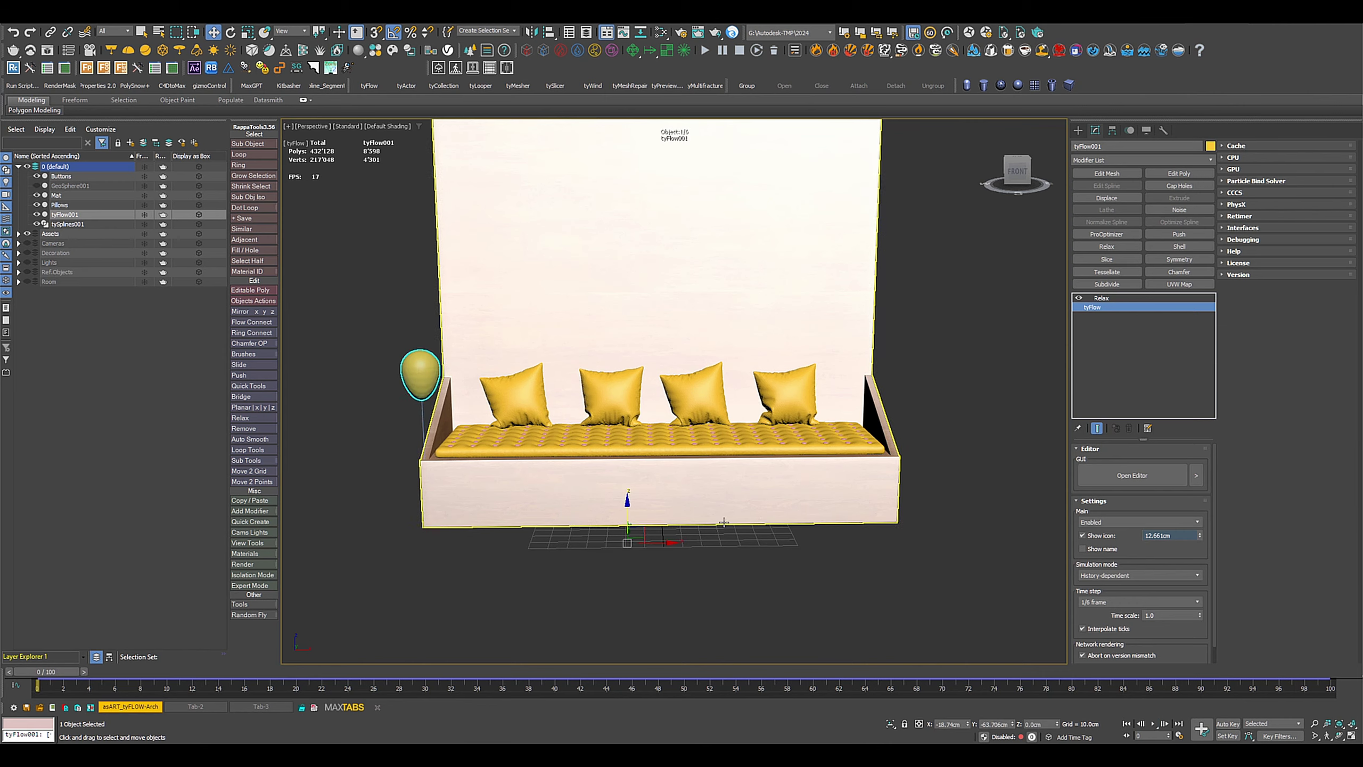
middle_click_drag(724, 521, 645, 472, "alt")
scroll(643, 520, "up", 1)
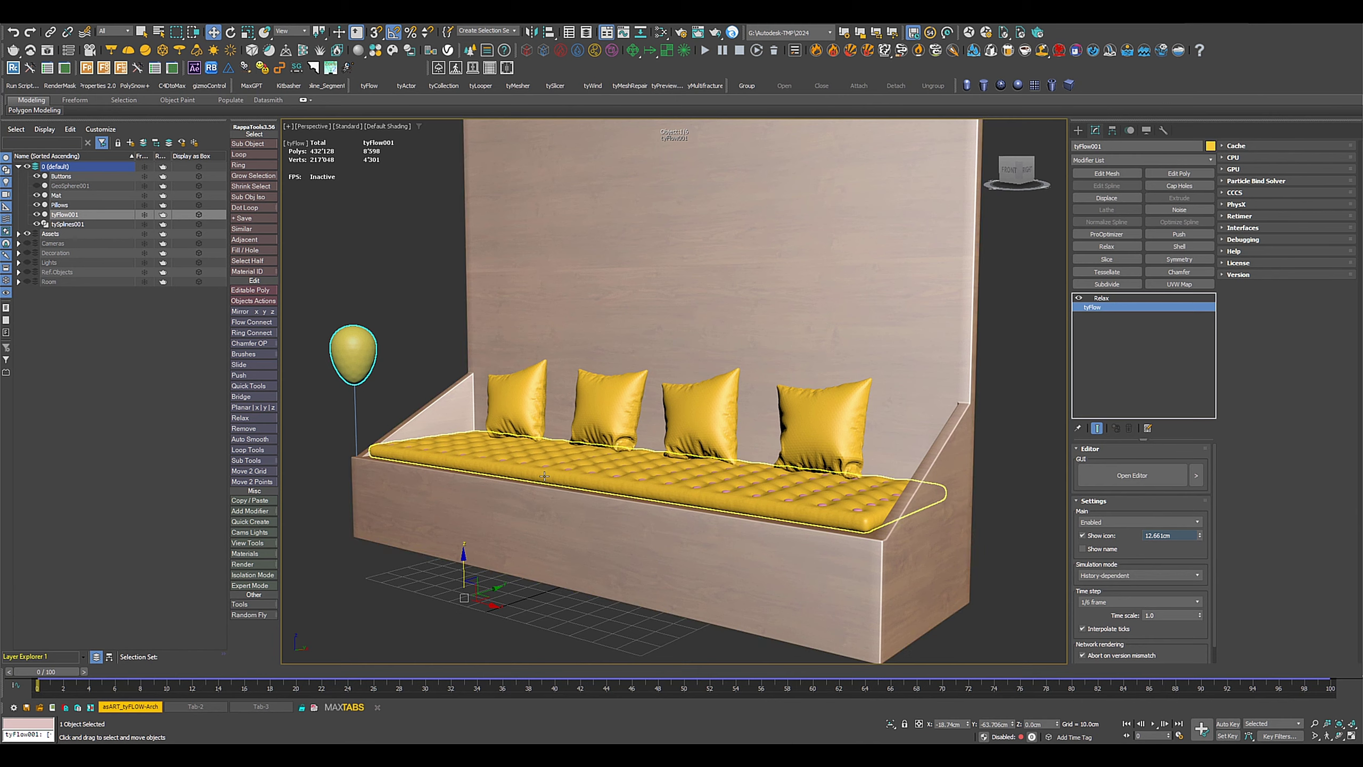
middle_click_drag(528, 490, 689, 507, "alt")
scroll(616, 531, "up", 4)
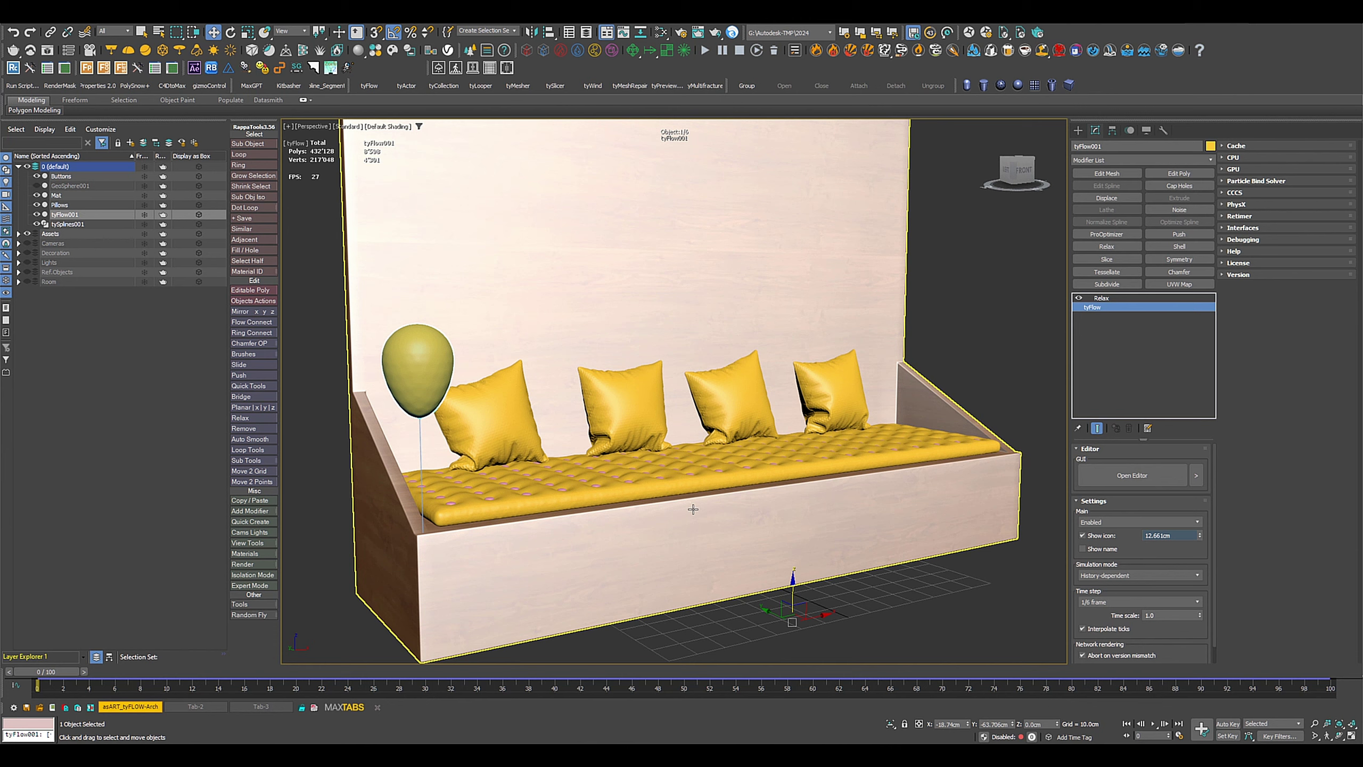